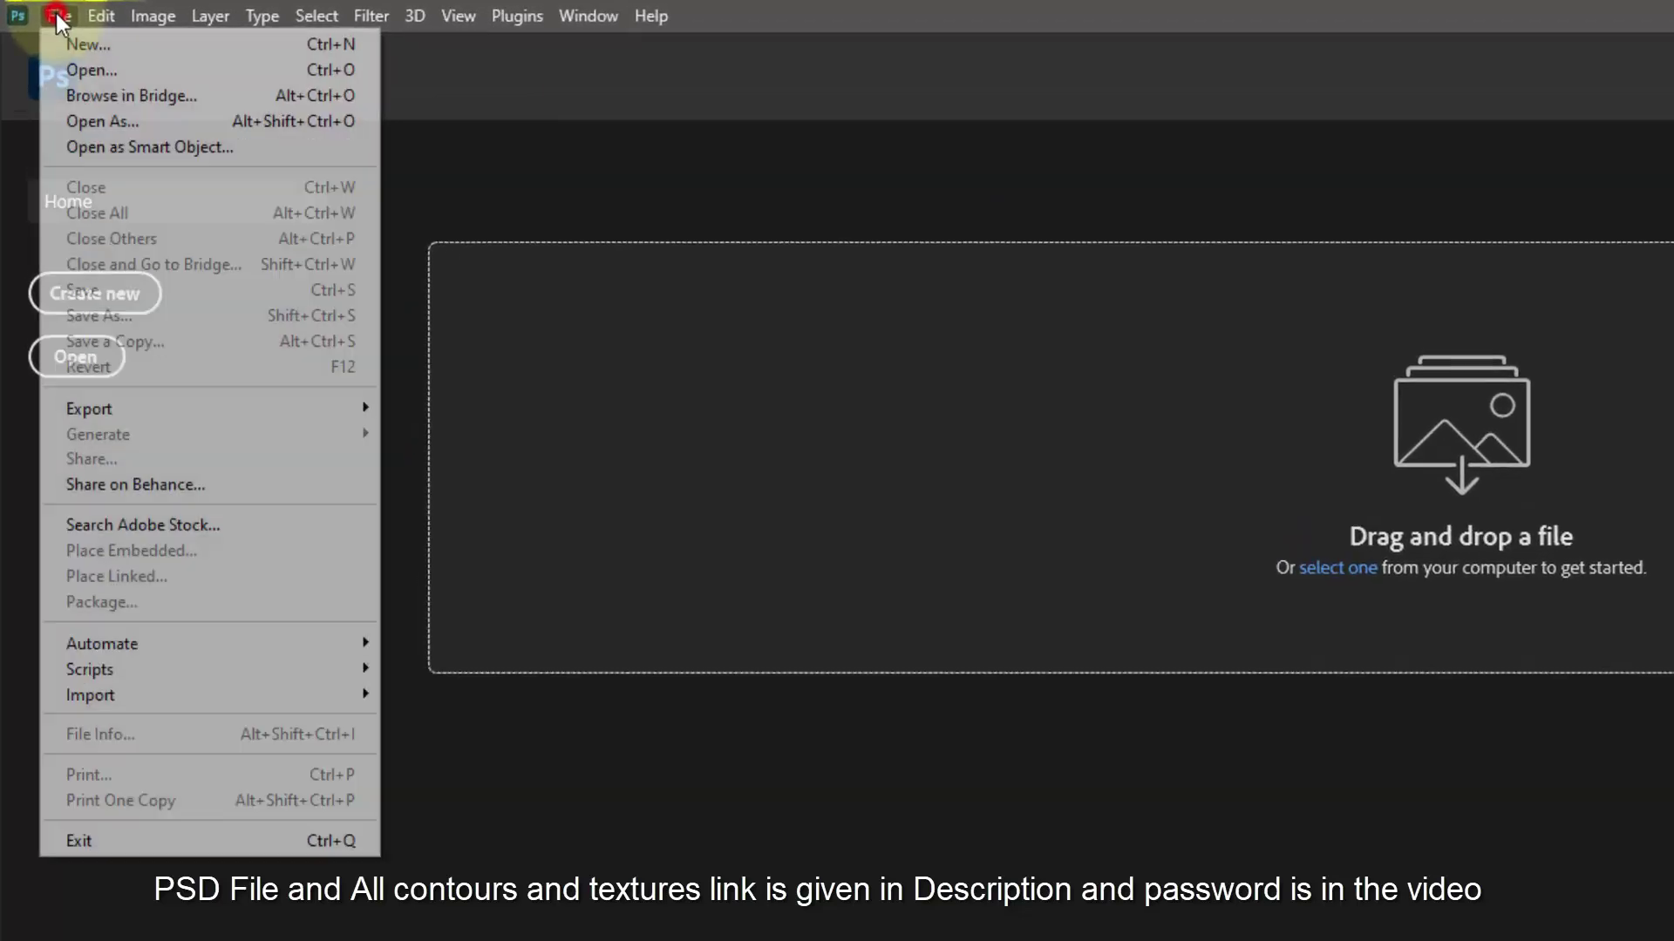
# Create a new 4000 x 2500 pixel RGB document at 300 pixels/inch.
pyautogui.click(157, 37)
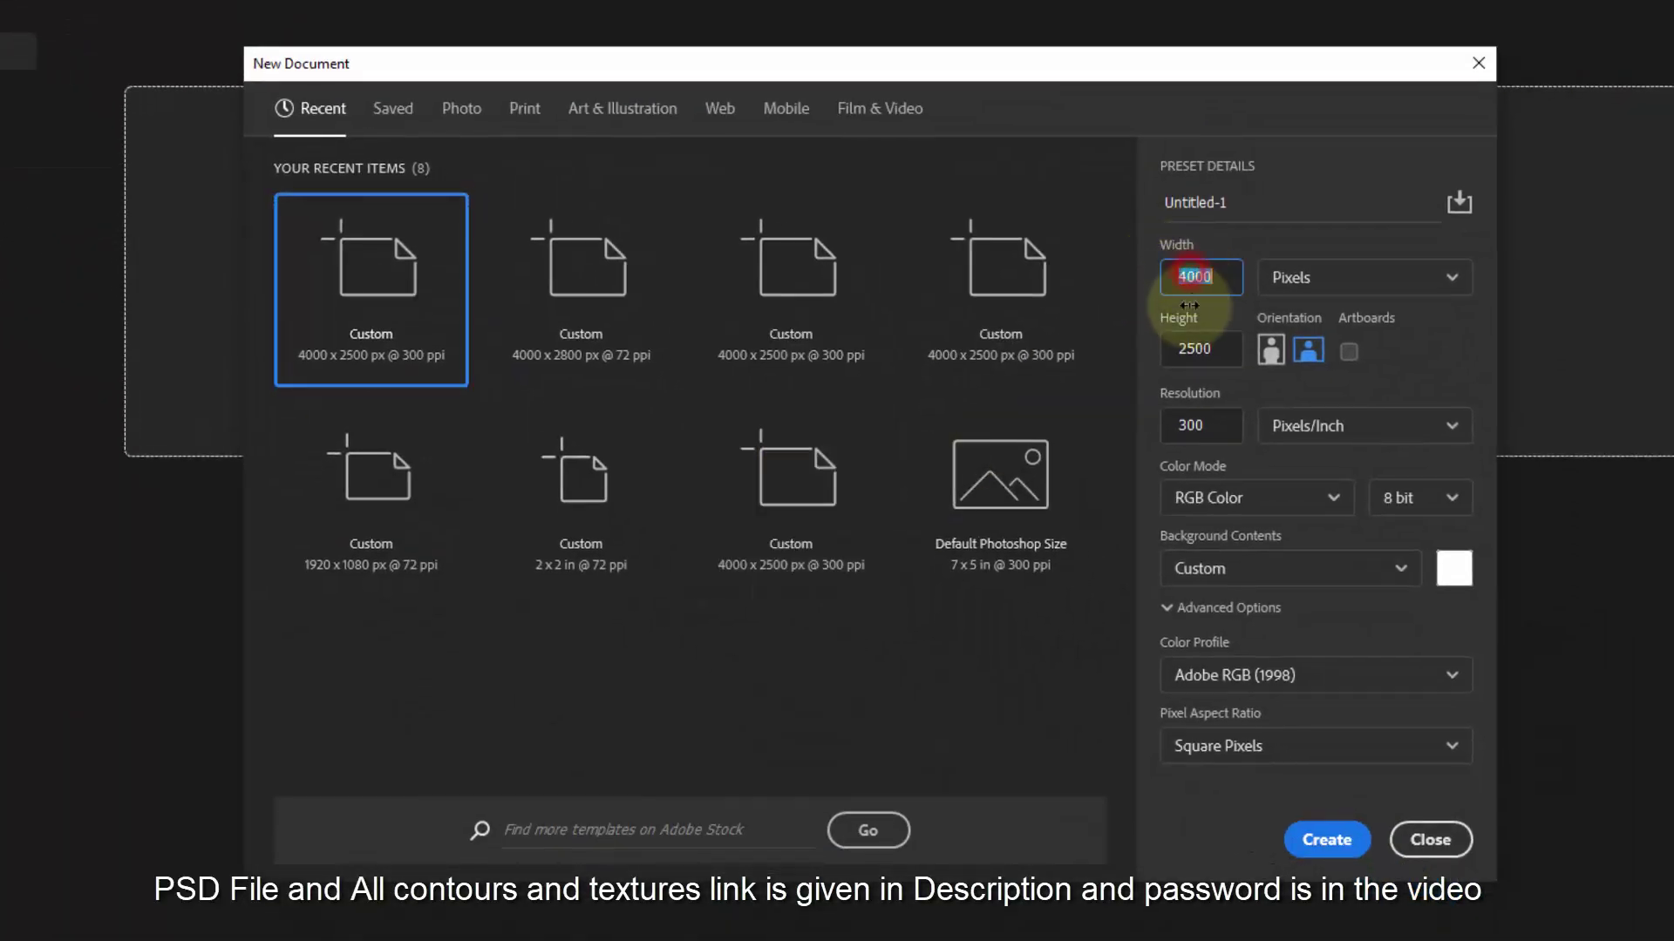
pyautogui.doubleClick(1190, 348)
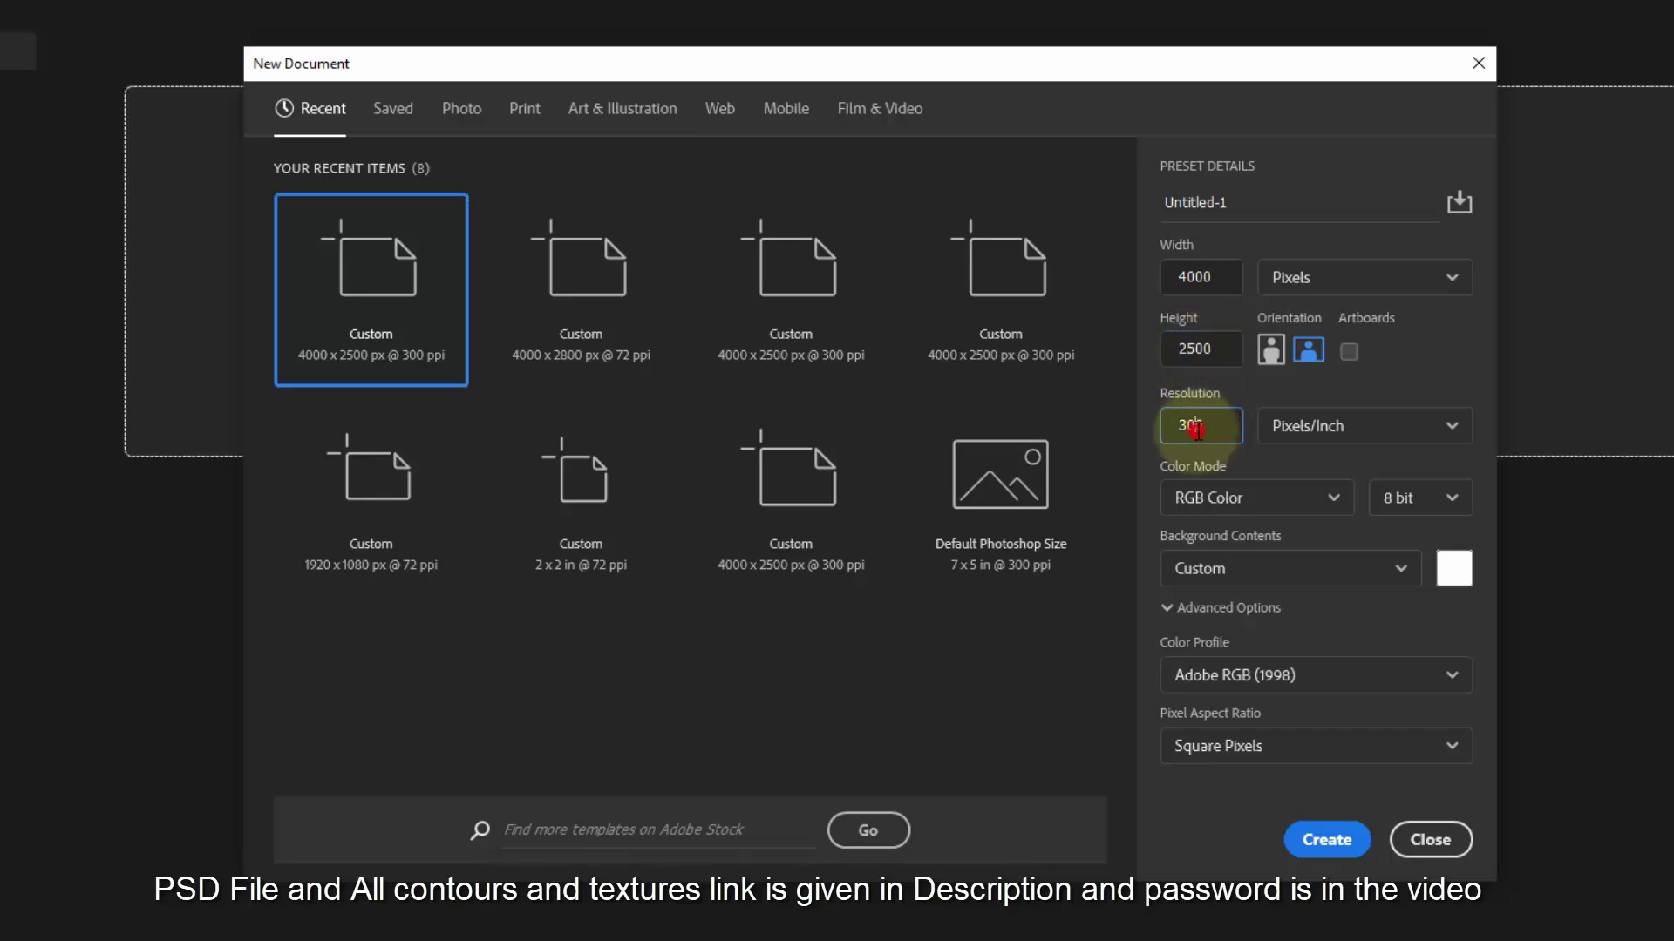
pyautogui.click(1318, 839)
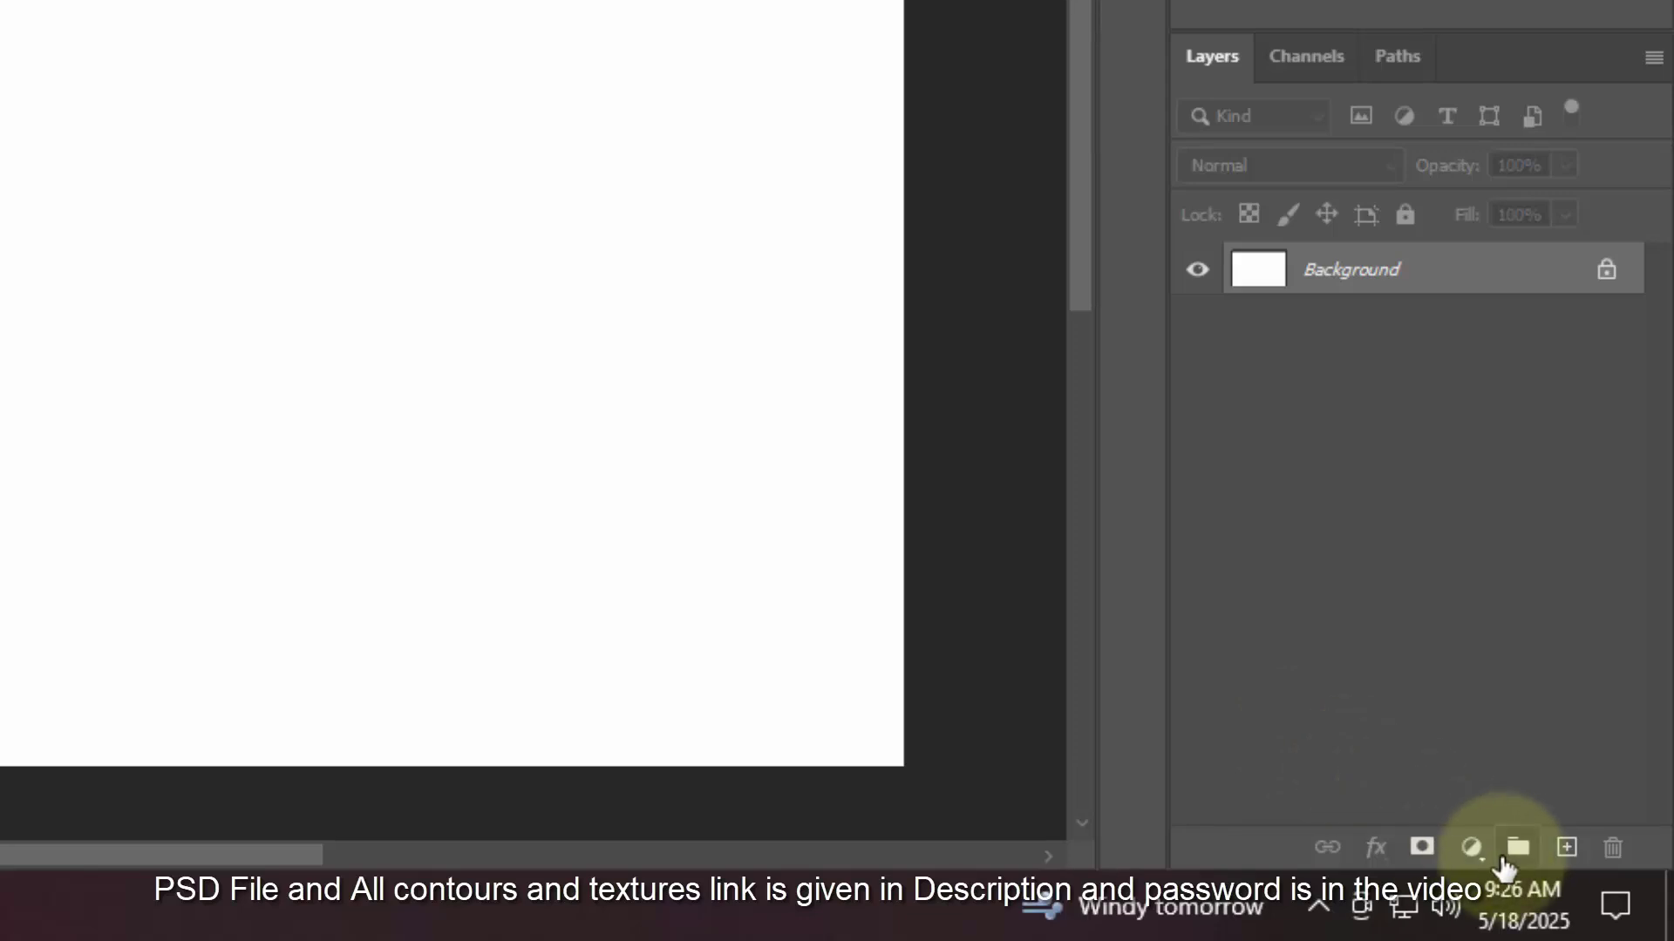
# Add a Gradient fill layer and load the Foreground to Background preset from the Basics gradients.
pyautogui.click(1479, 847)
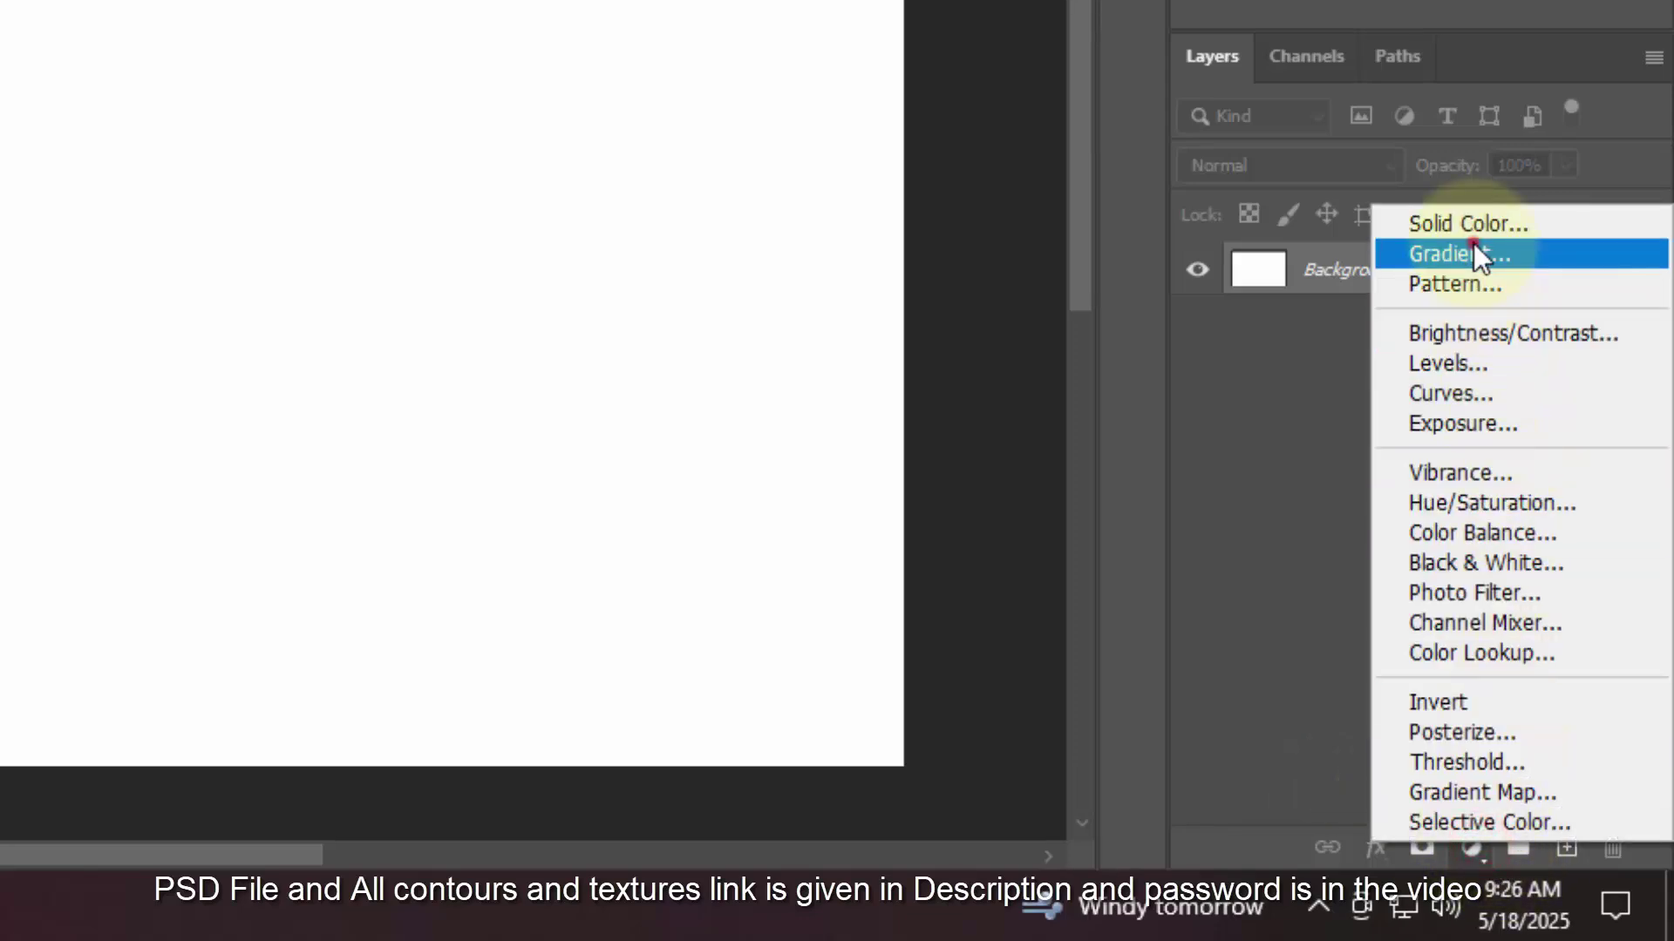
pyautogui.click(1477, 250)
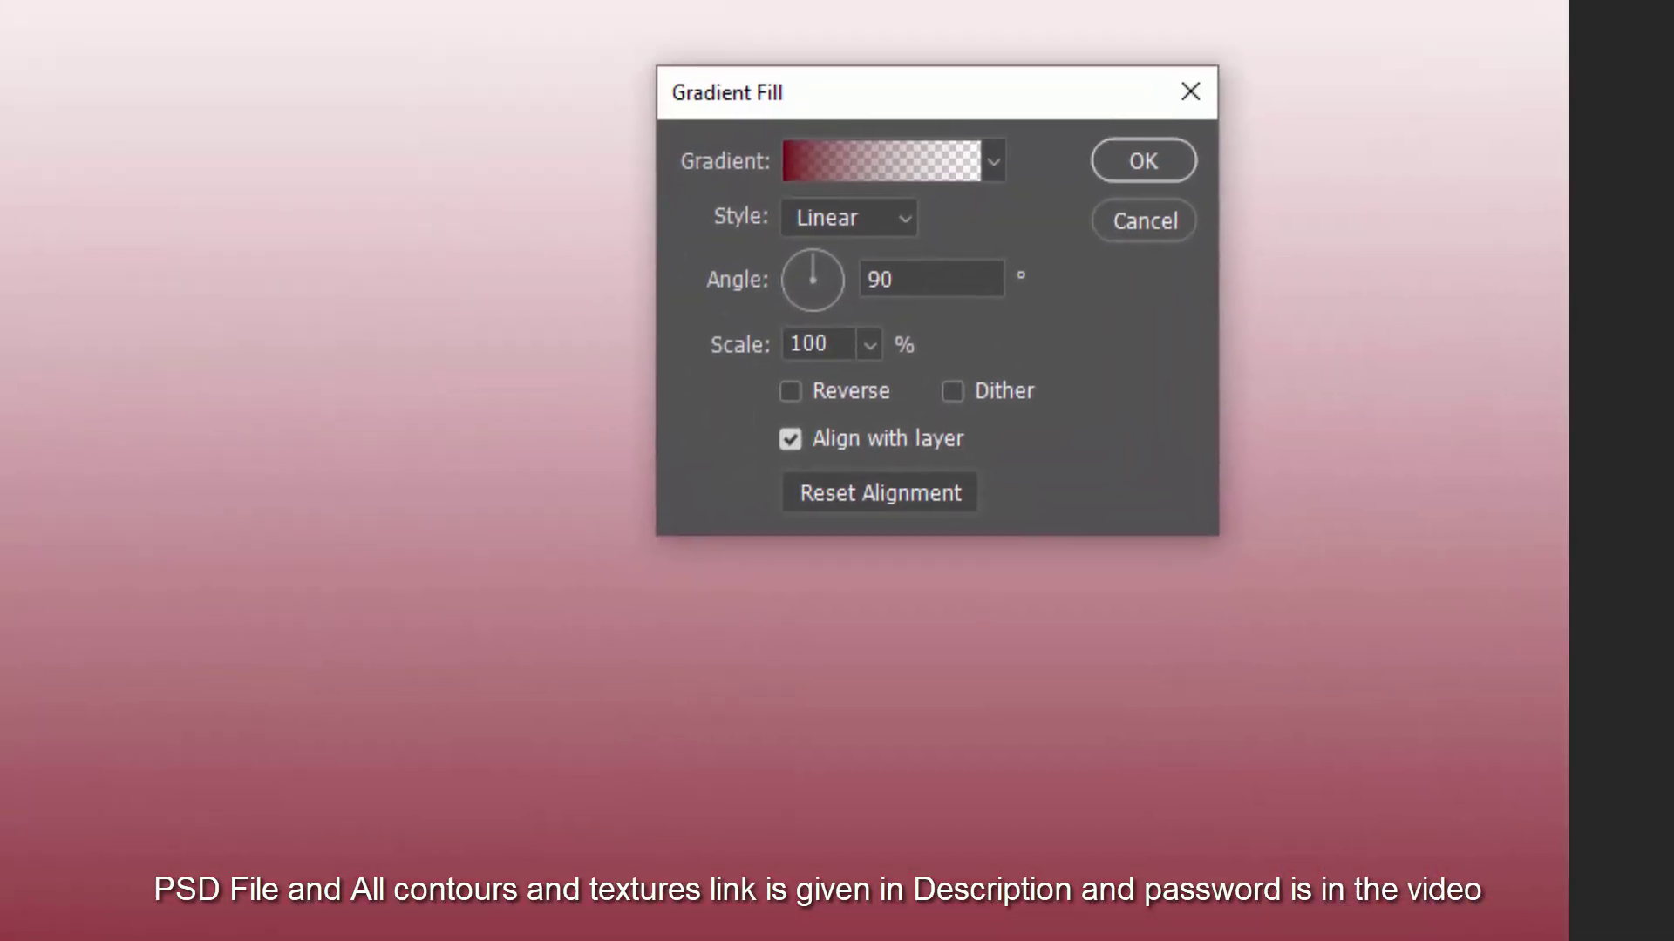
pyautogui.click(922, 162)
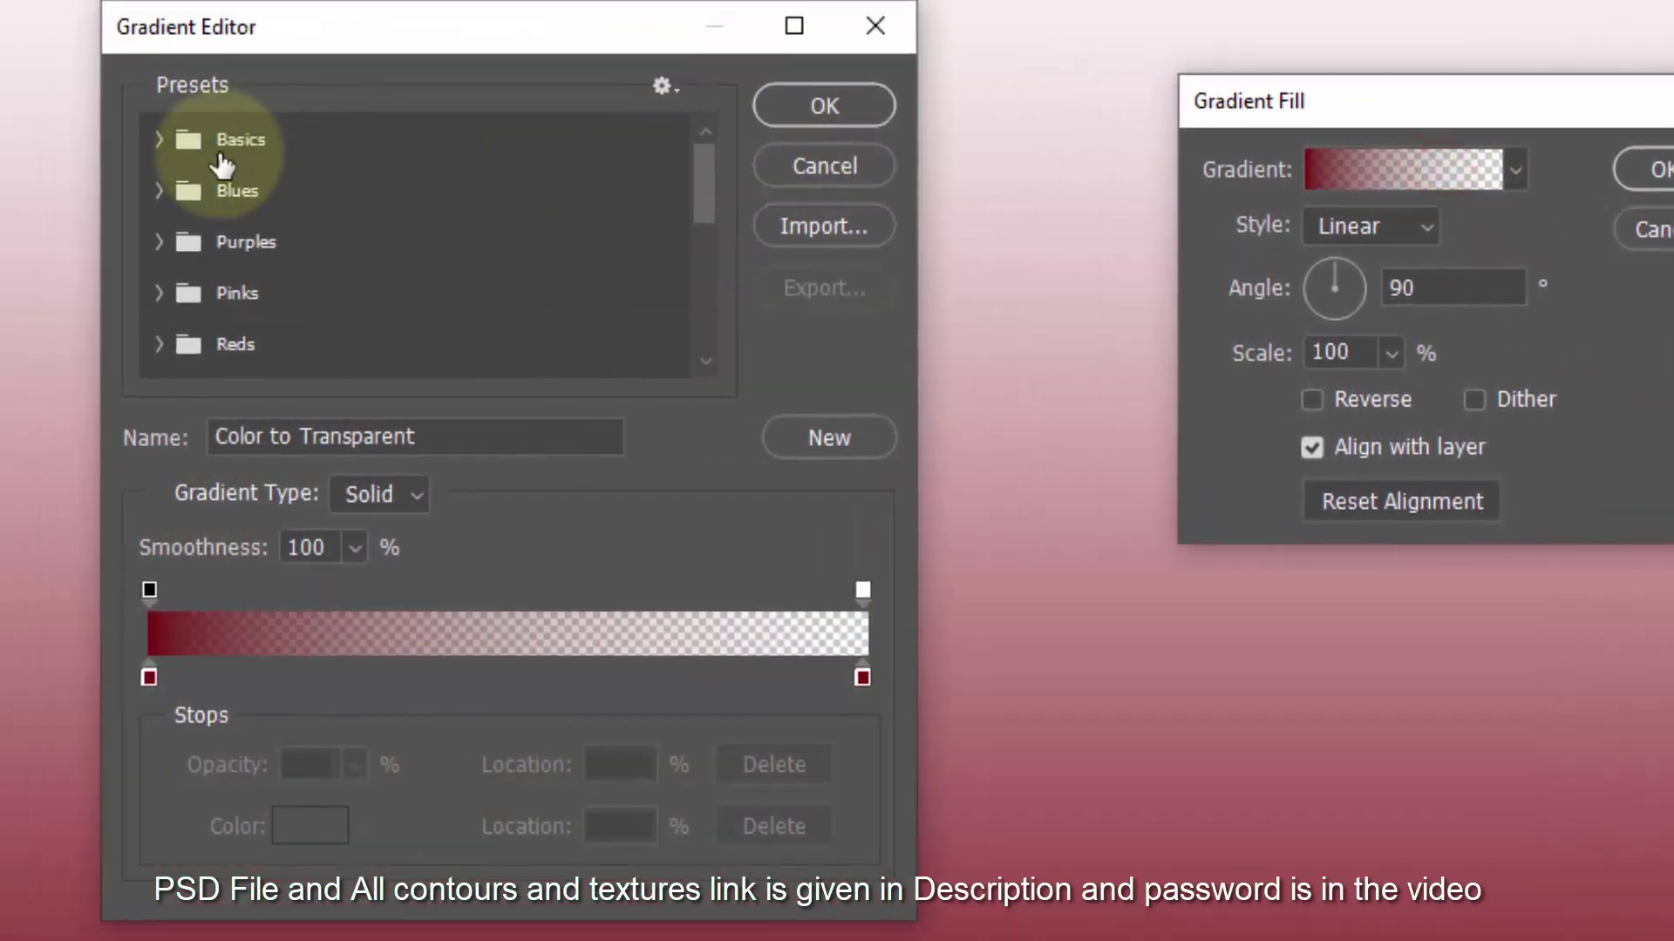
pyautogui.click(160, 140)
pyautogui.click(219, 188)
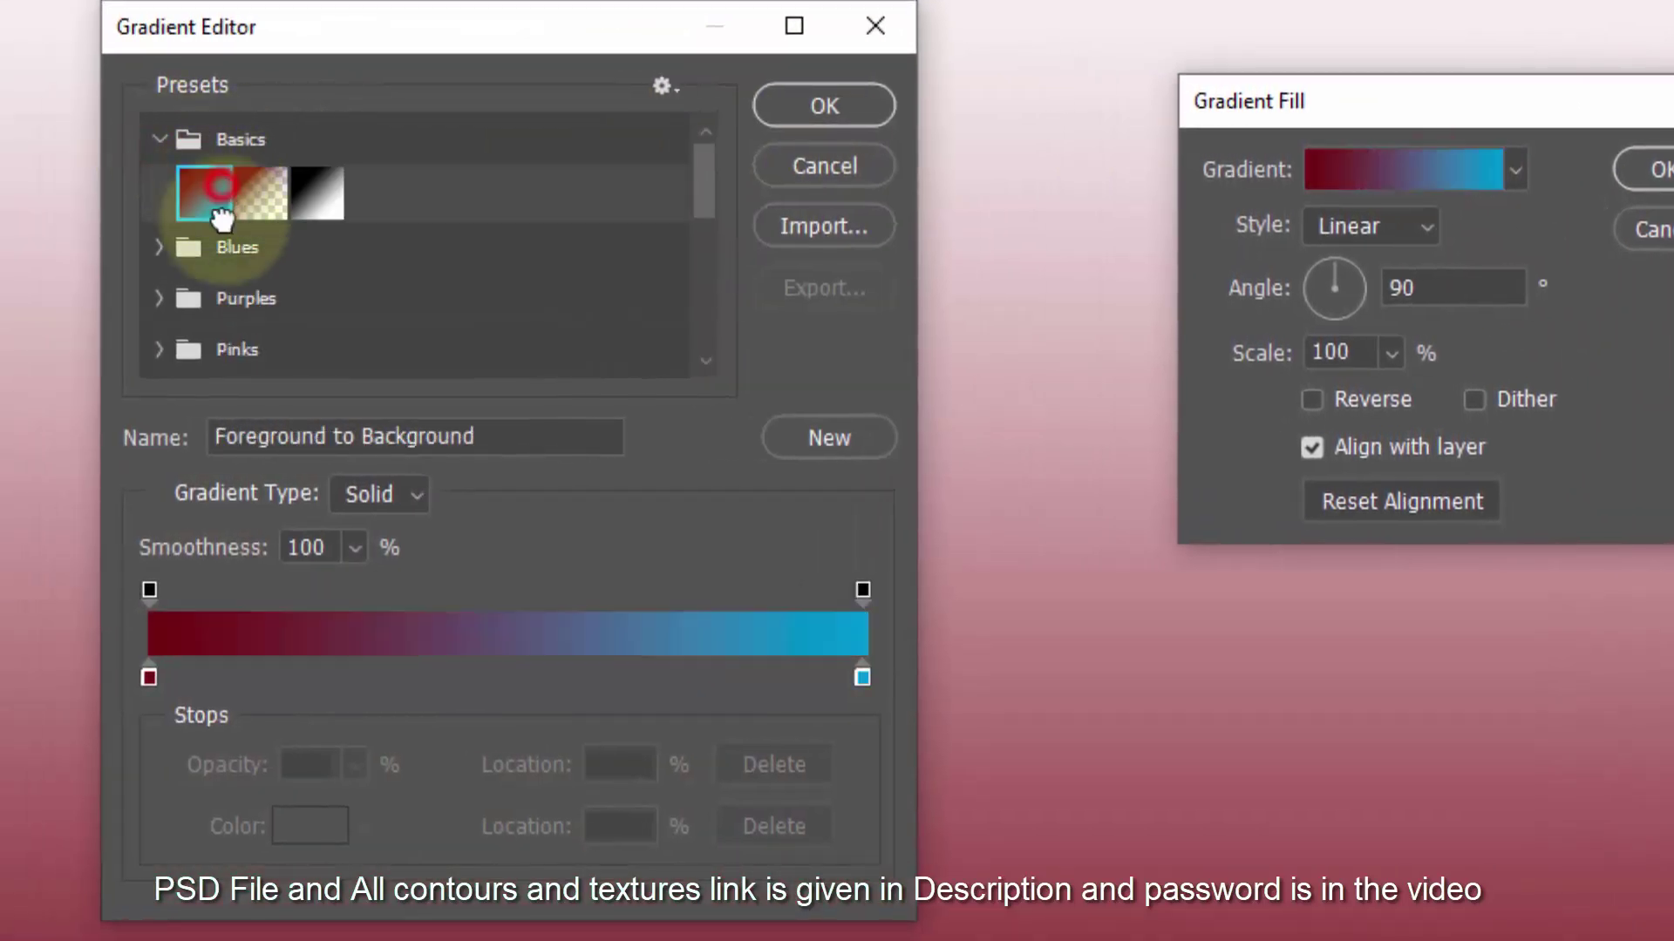
# Set the gradient's starting color stop to dark red #621117 and its ending stop to black #000000.
pyautogui.click(149, 676)
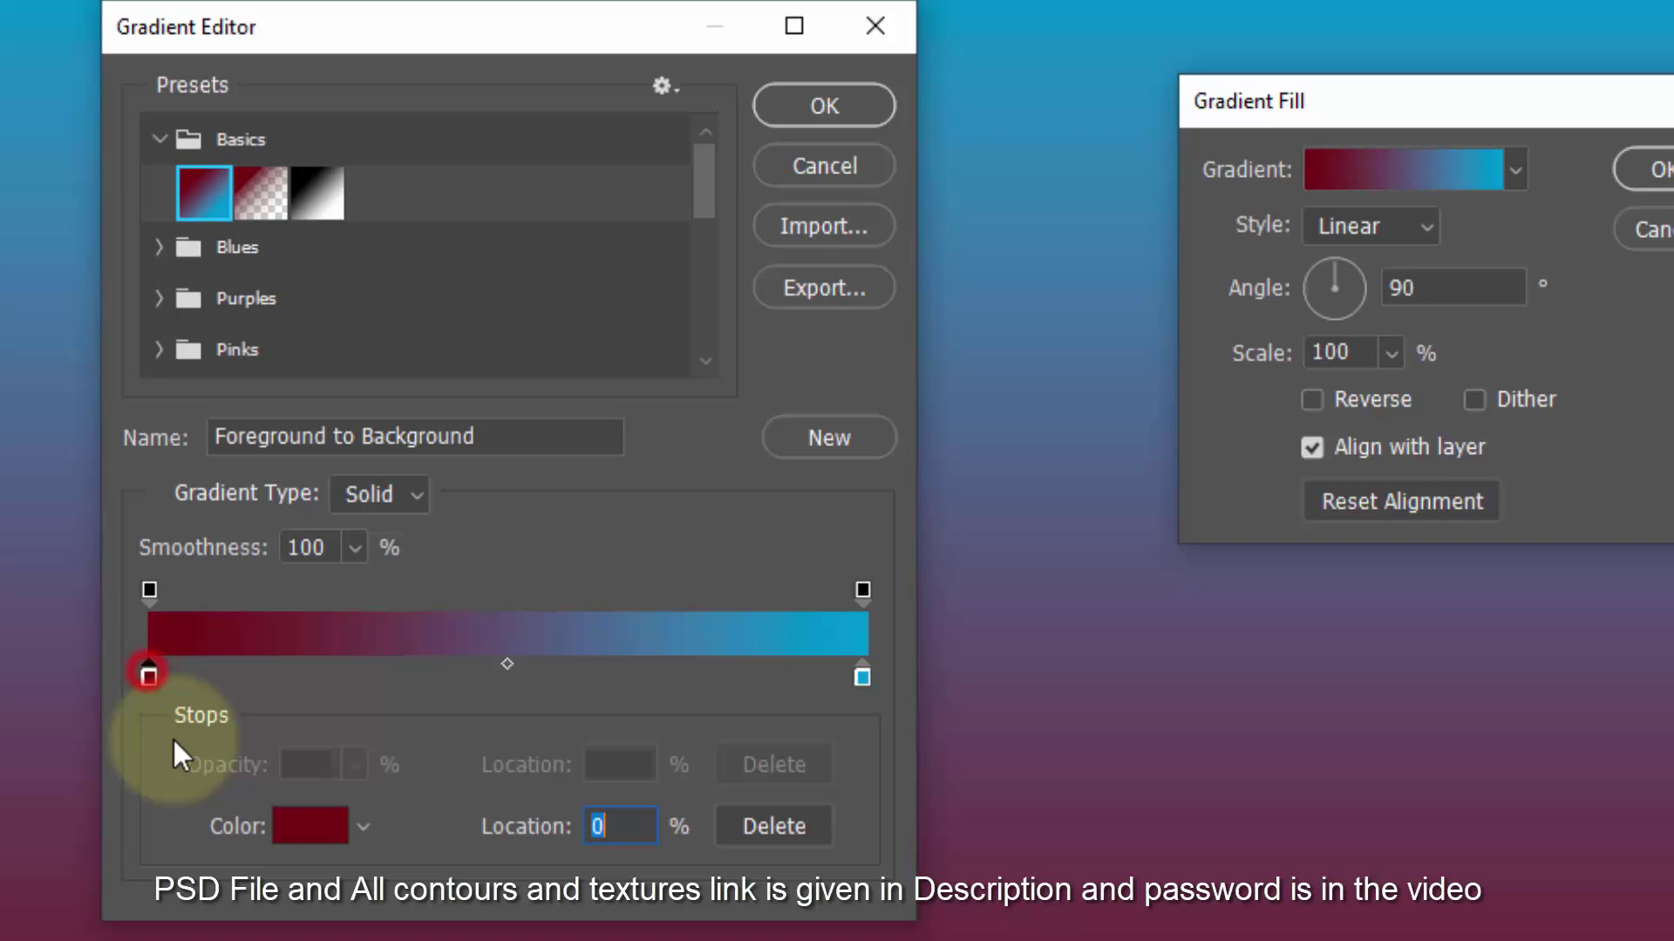
pyautogui.click(288, 833)
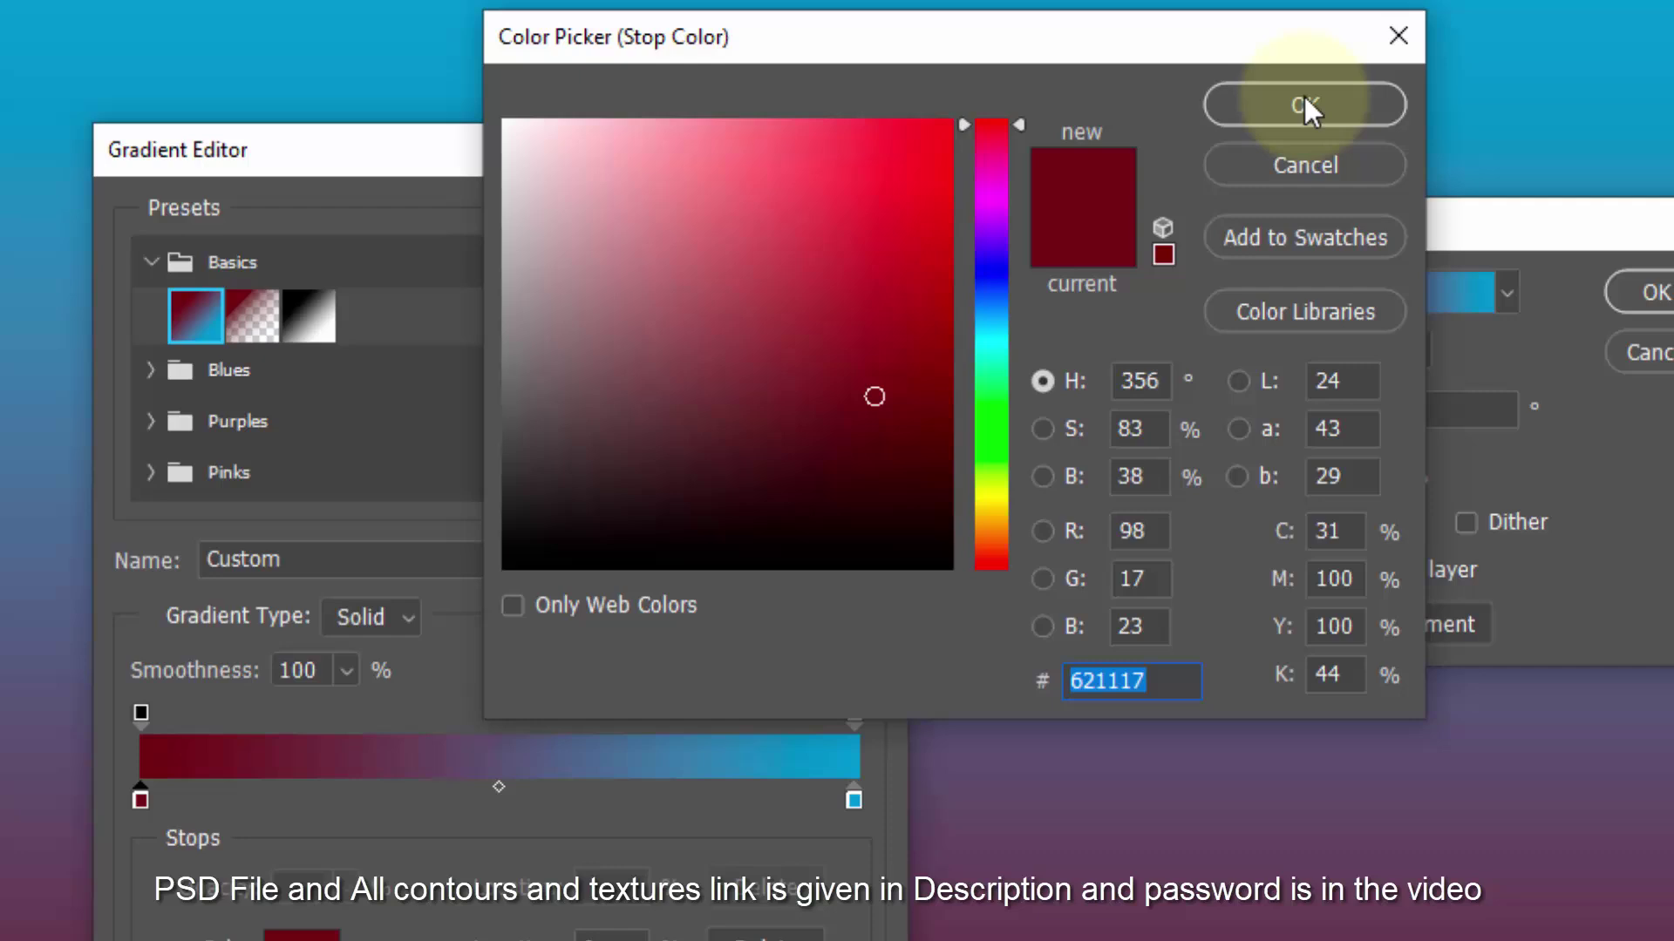
pyautogui.click(1296, 130)
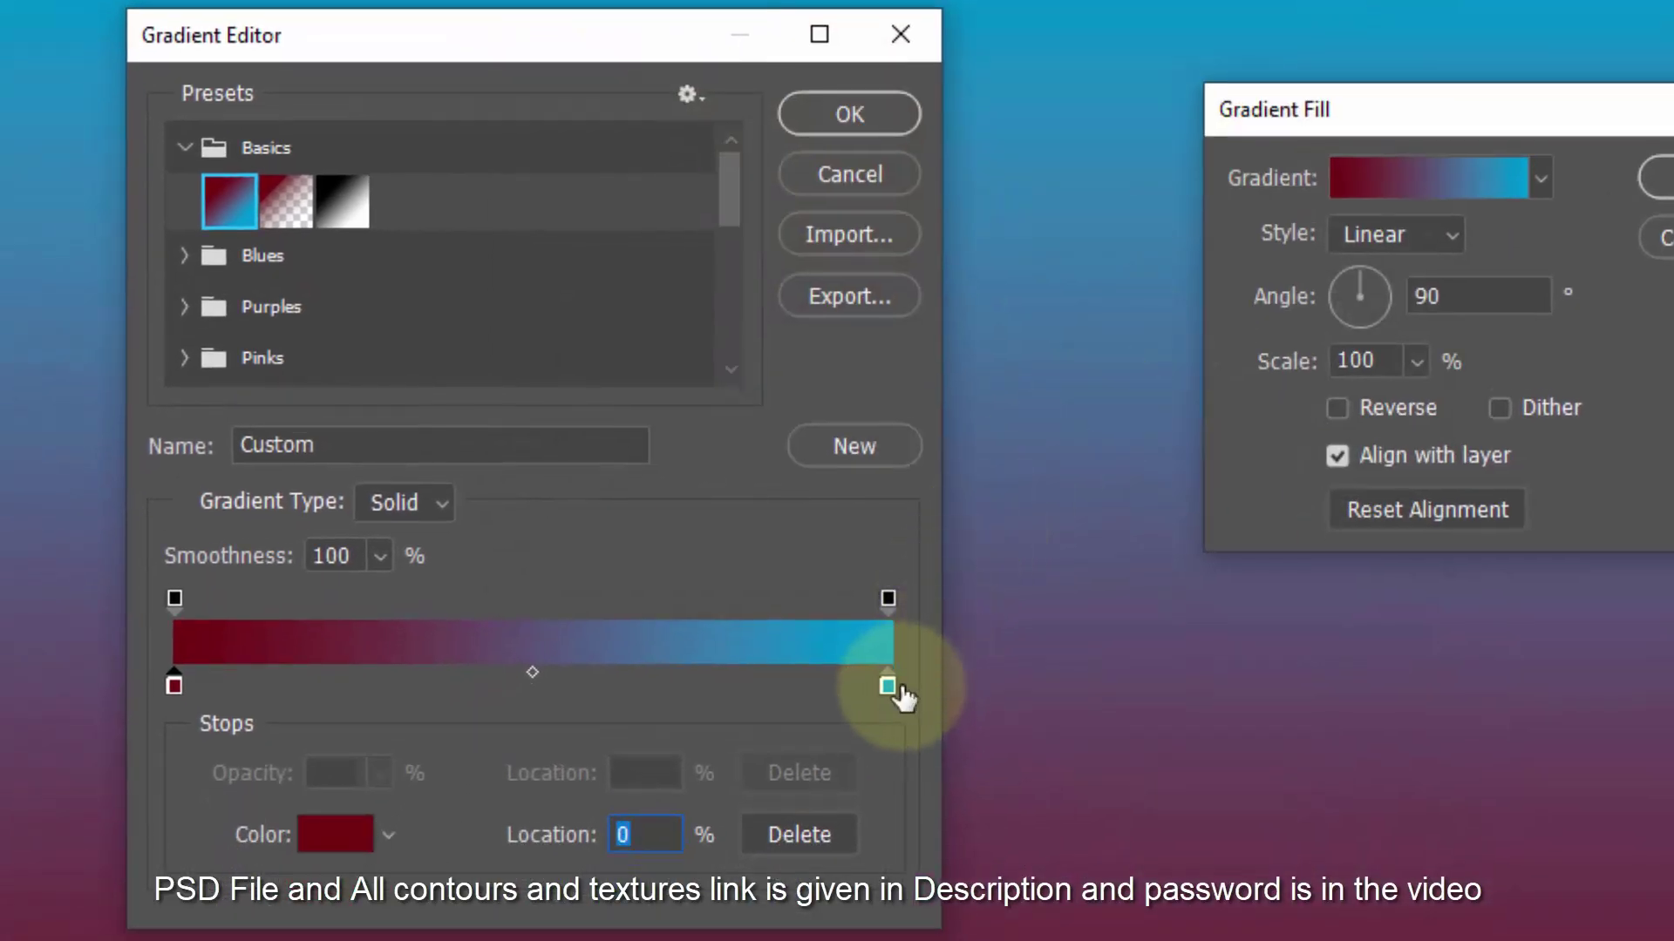
pyautogui.click(877, 729)
pyautogui.click(335, 834)
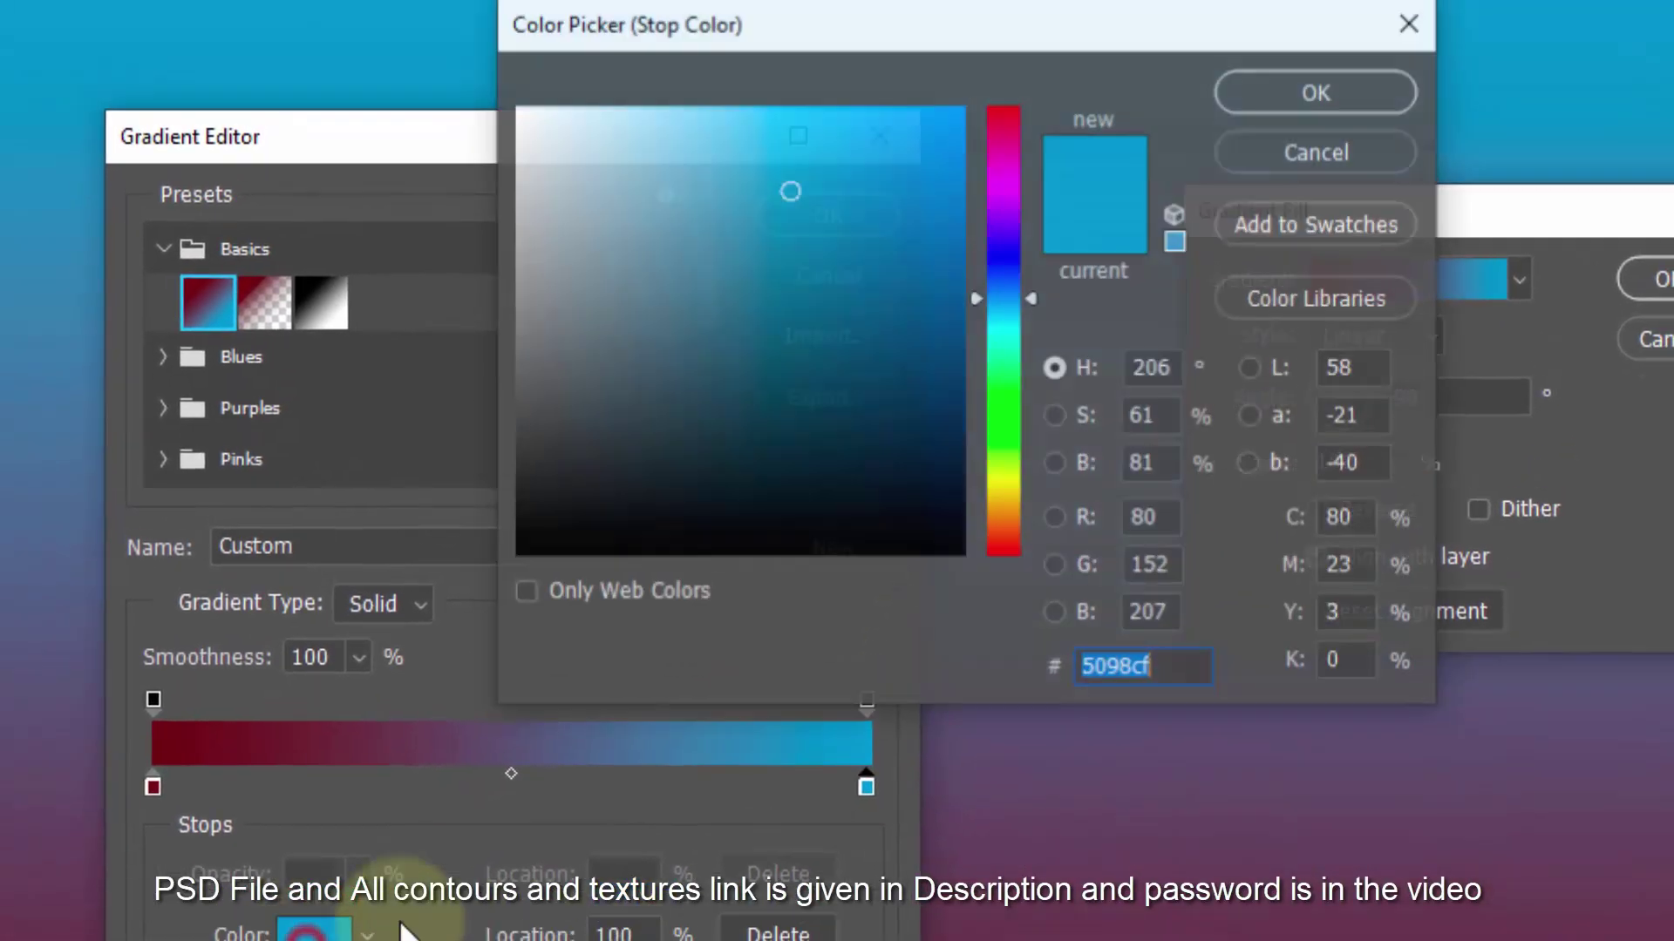
pyautogui.moveTo(884, 381); pyautogui.dragTo(1009, 528)
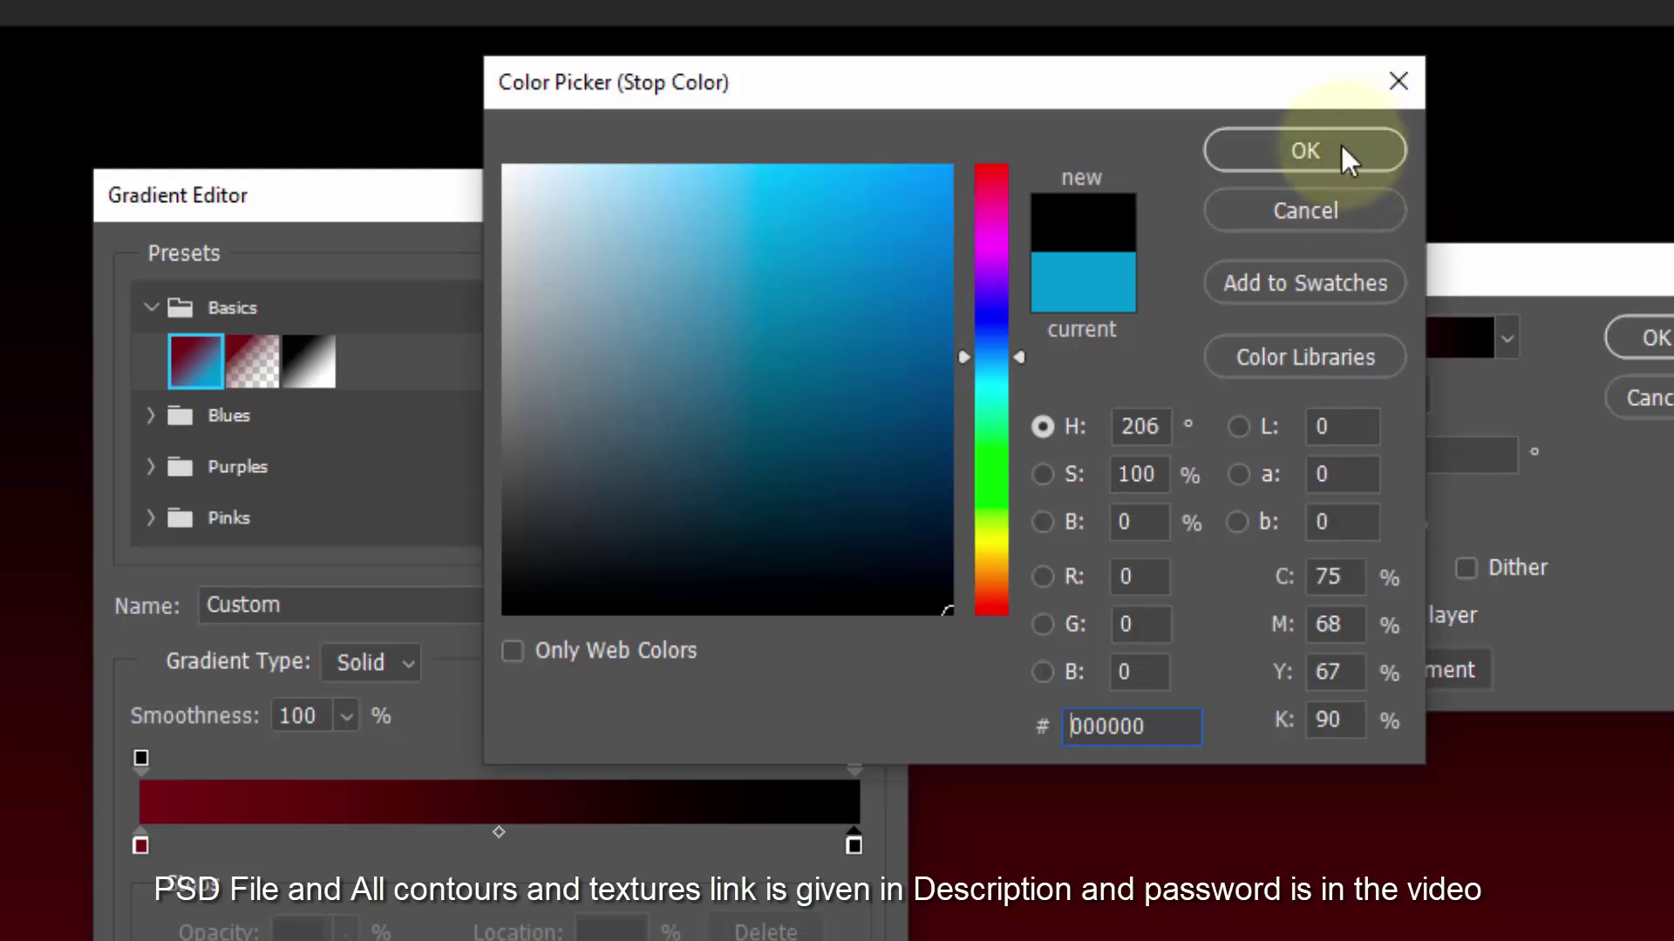
pyautogui.click(1341, 150)
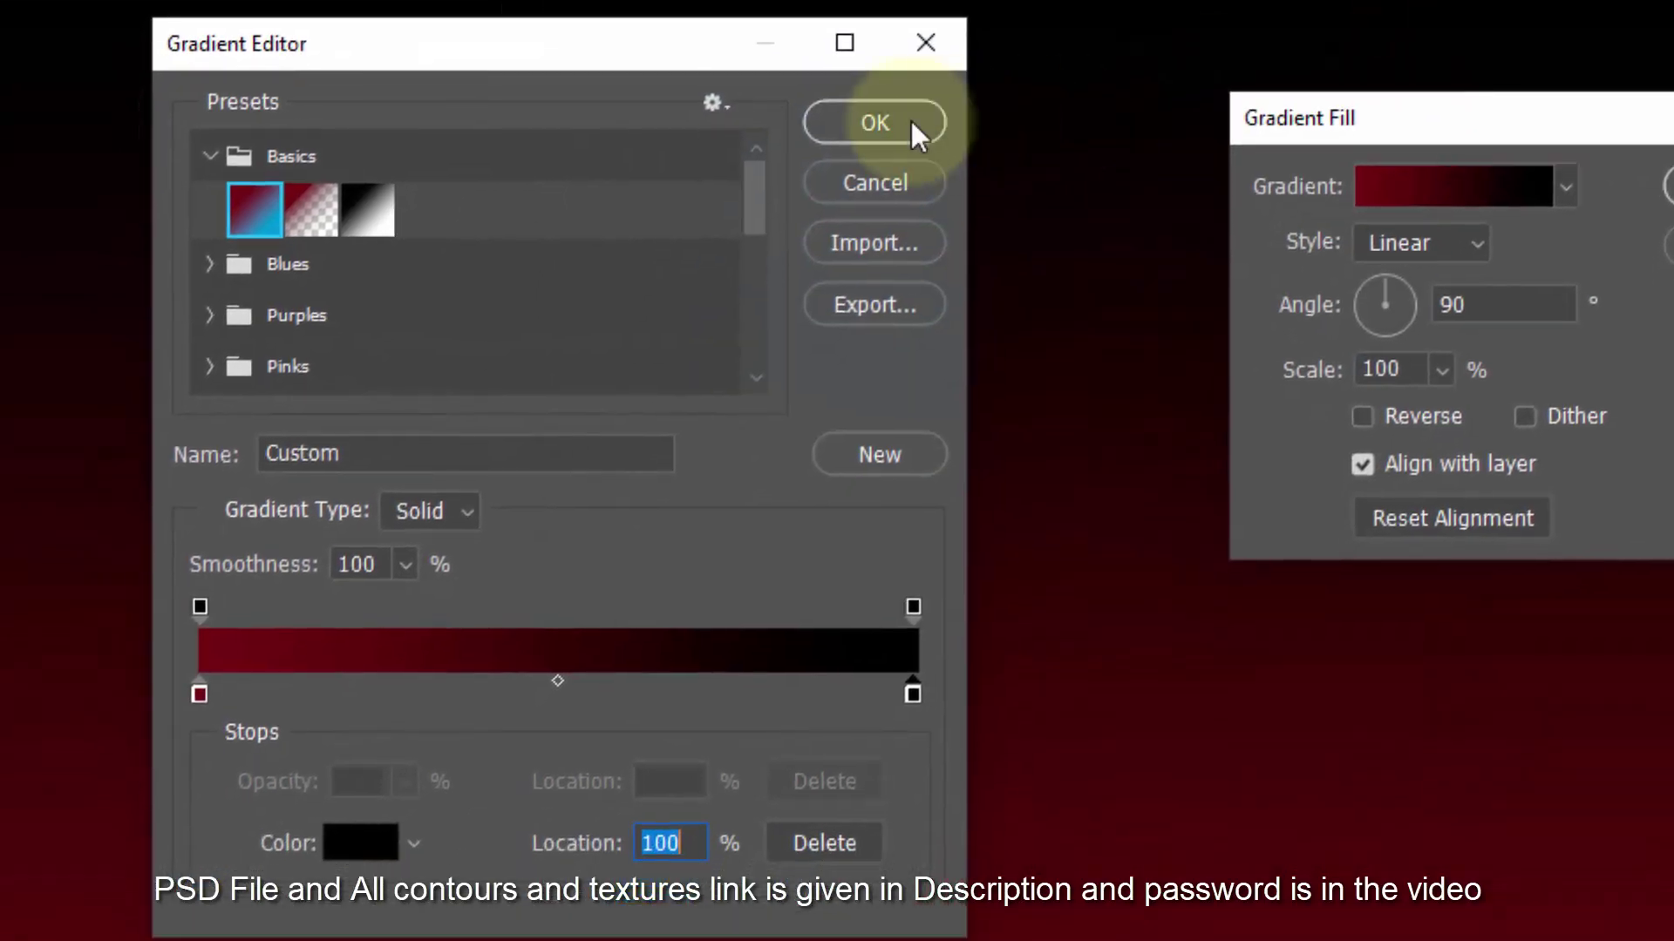
pyautogui.click(823, 274)
# Change the gradient fill's style to Radial with an angle of 45°.
pyautogui.click(1109, 240)
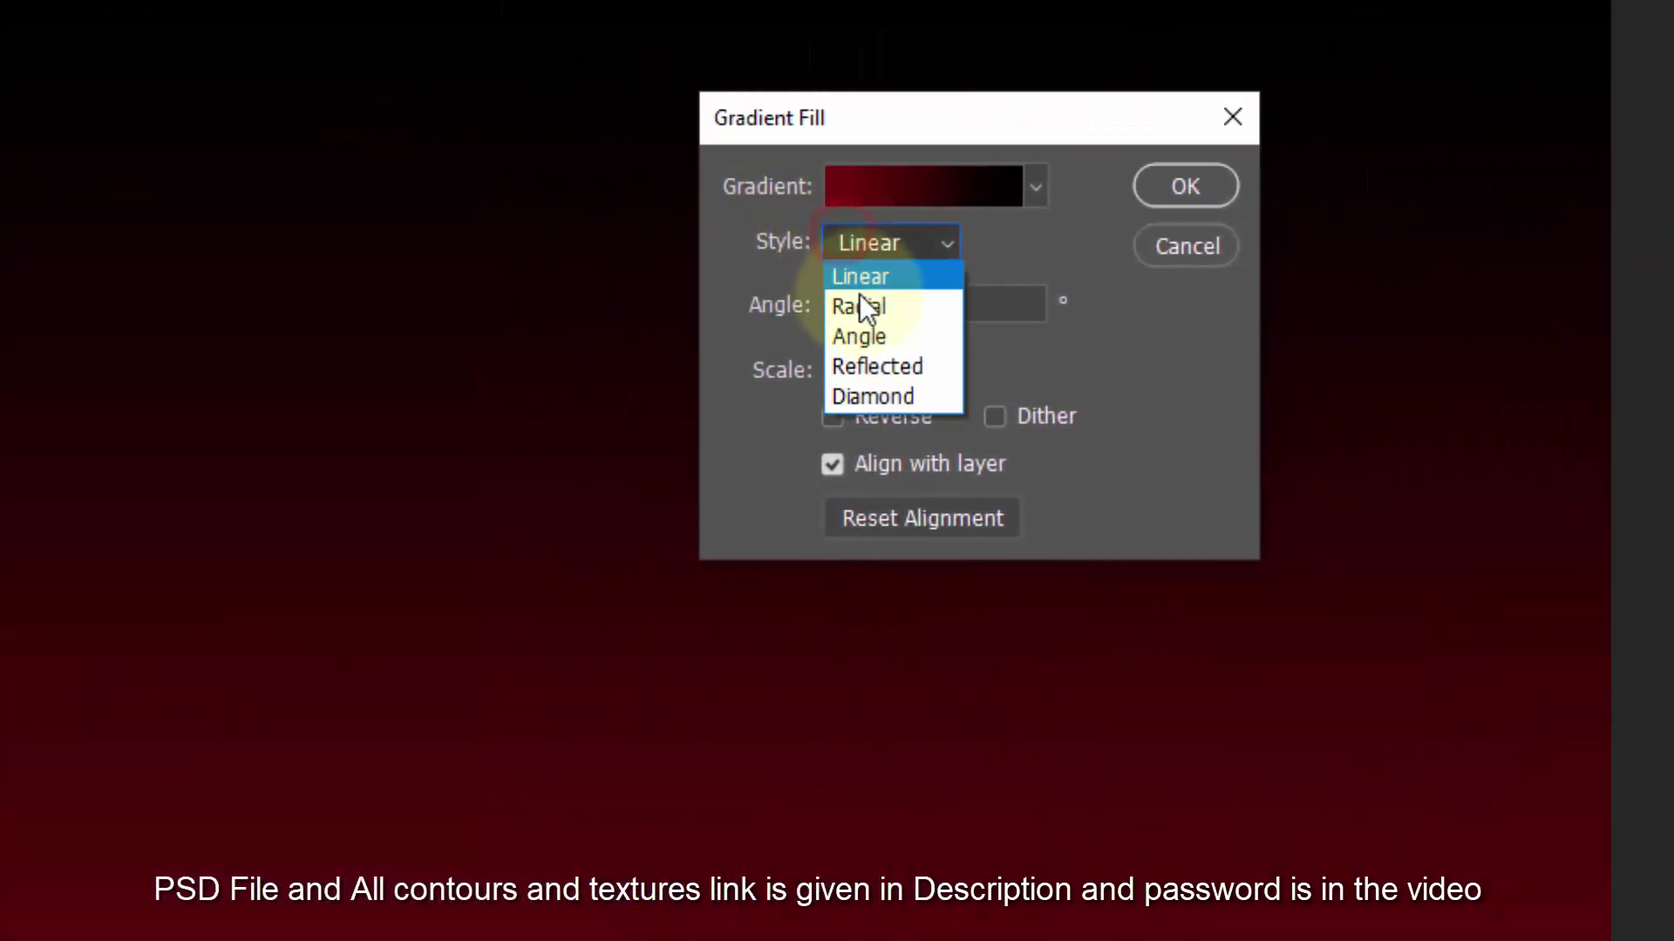
pyautogui.click(1124, 299)
pyautogui.doubleClick(959, 307)
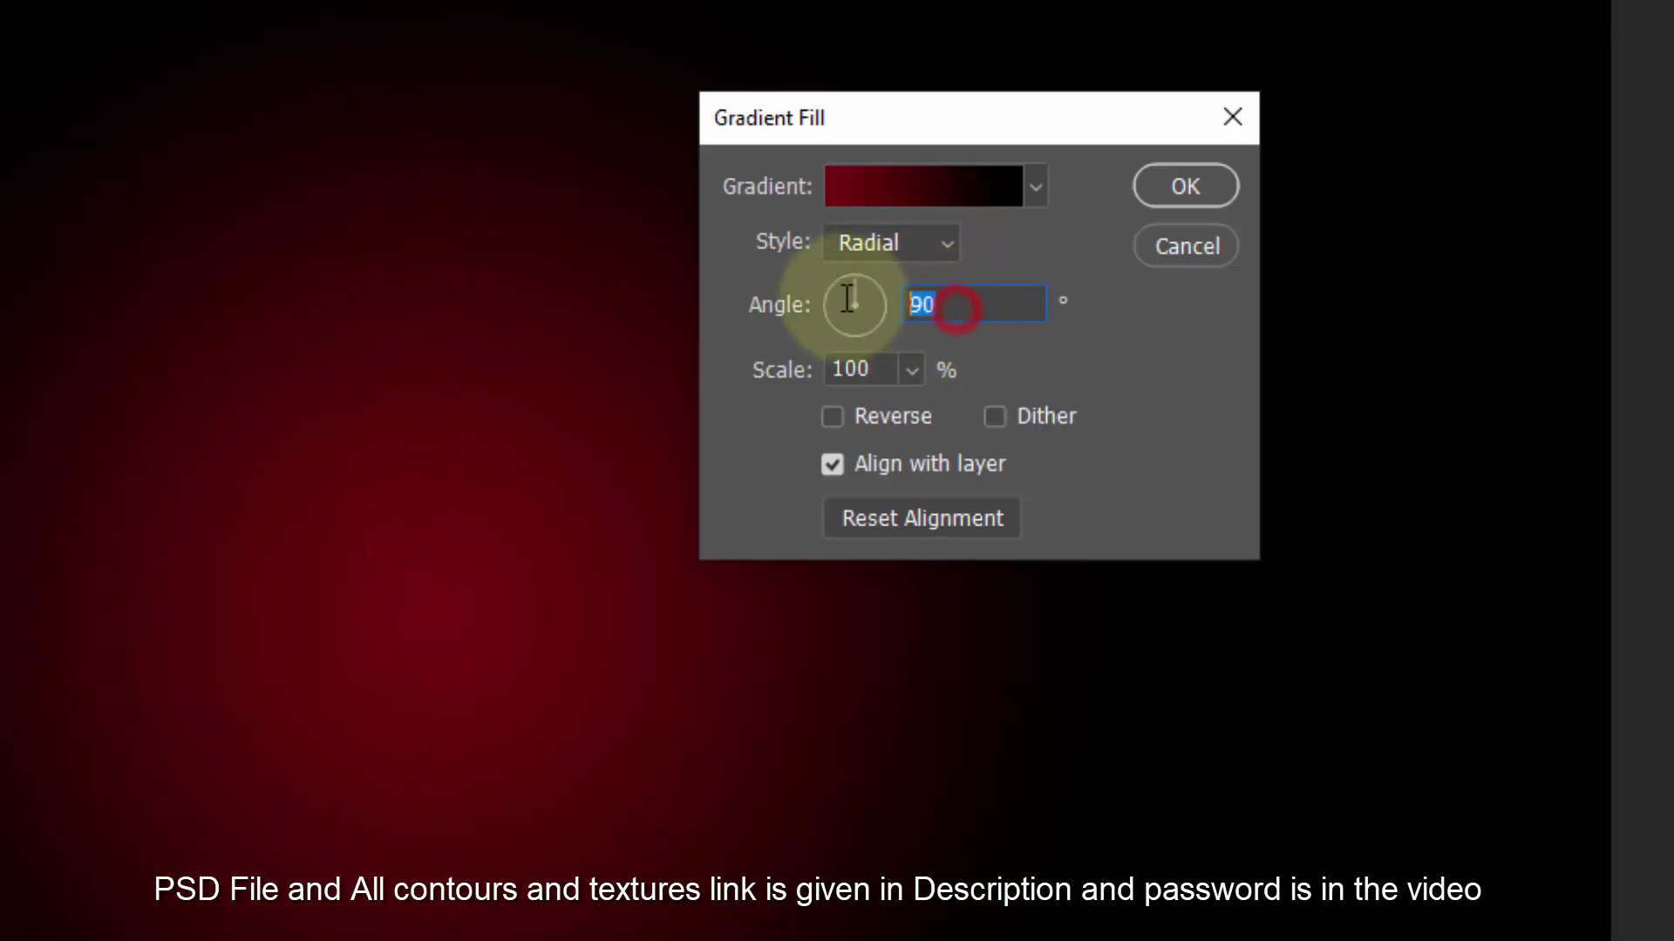
pyautogui.write('45')
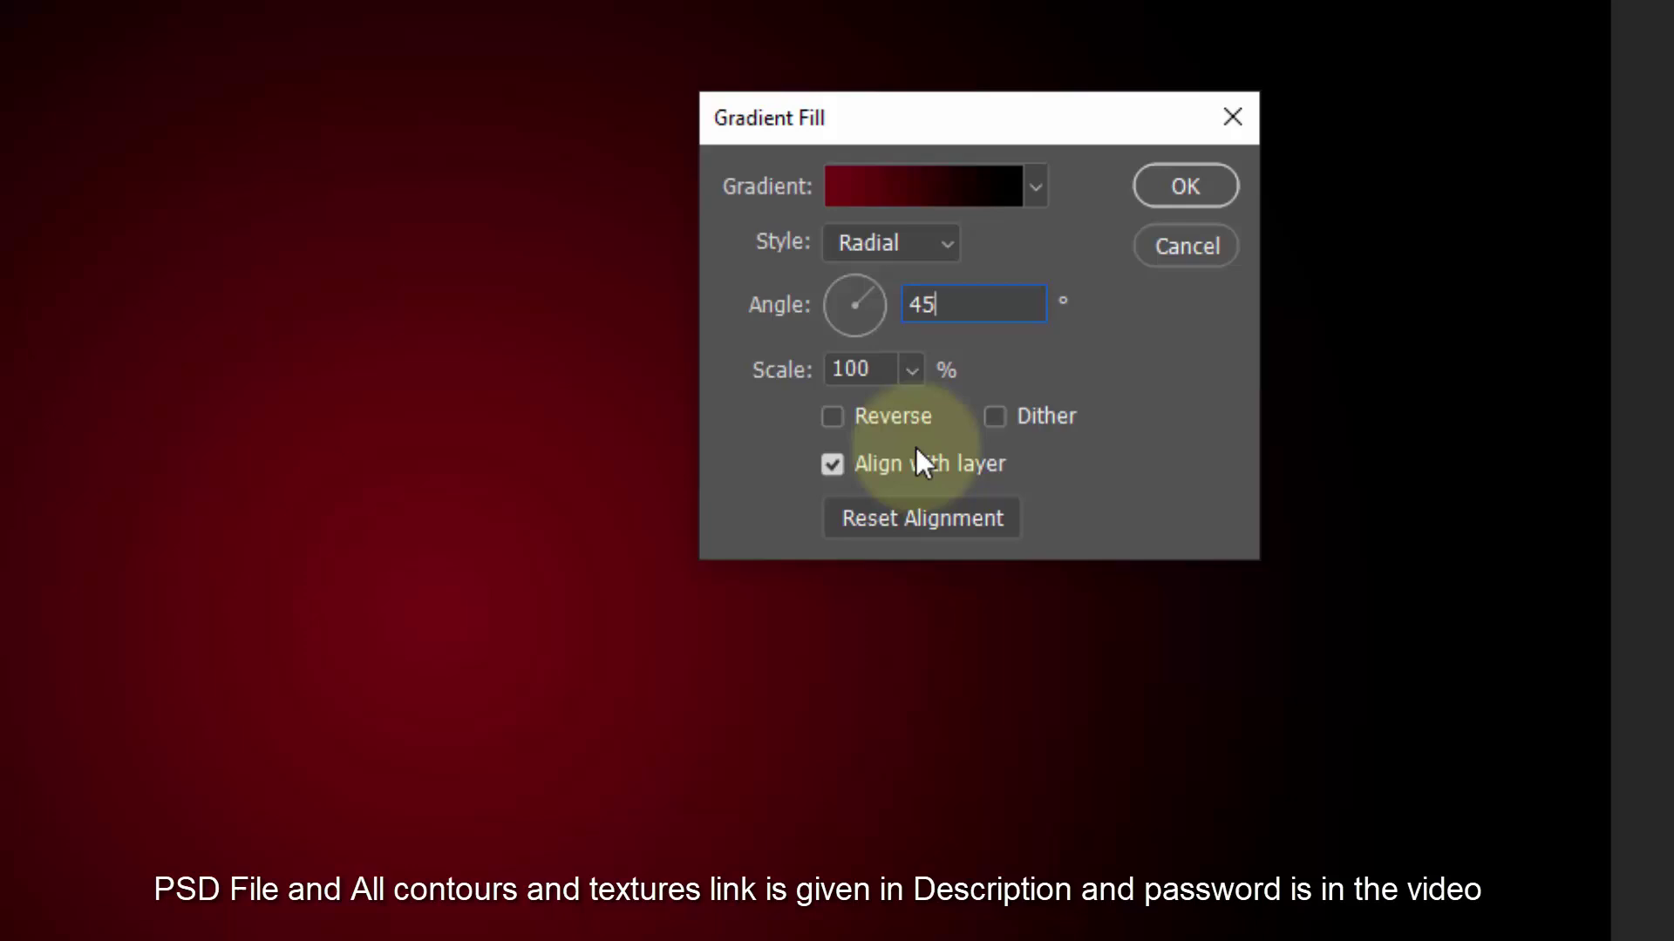
# Scale the gradient to 142% with Reverse off, shift its red center slightly upward on the canvas, and apply the fill.
pyautogui.click(868, 427)
pyautogui.doubleClick(880, 372)
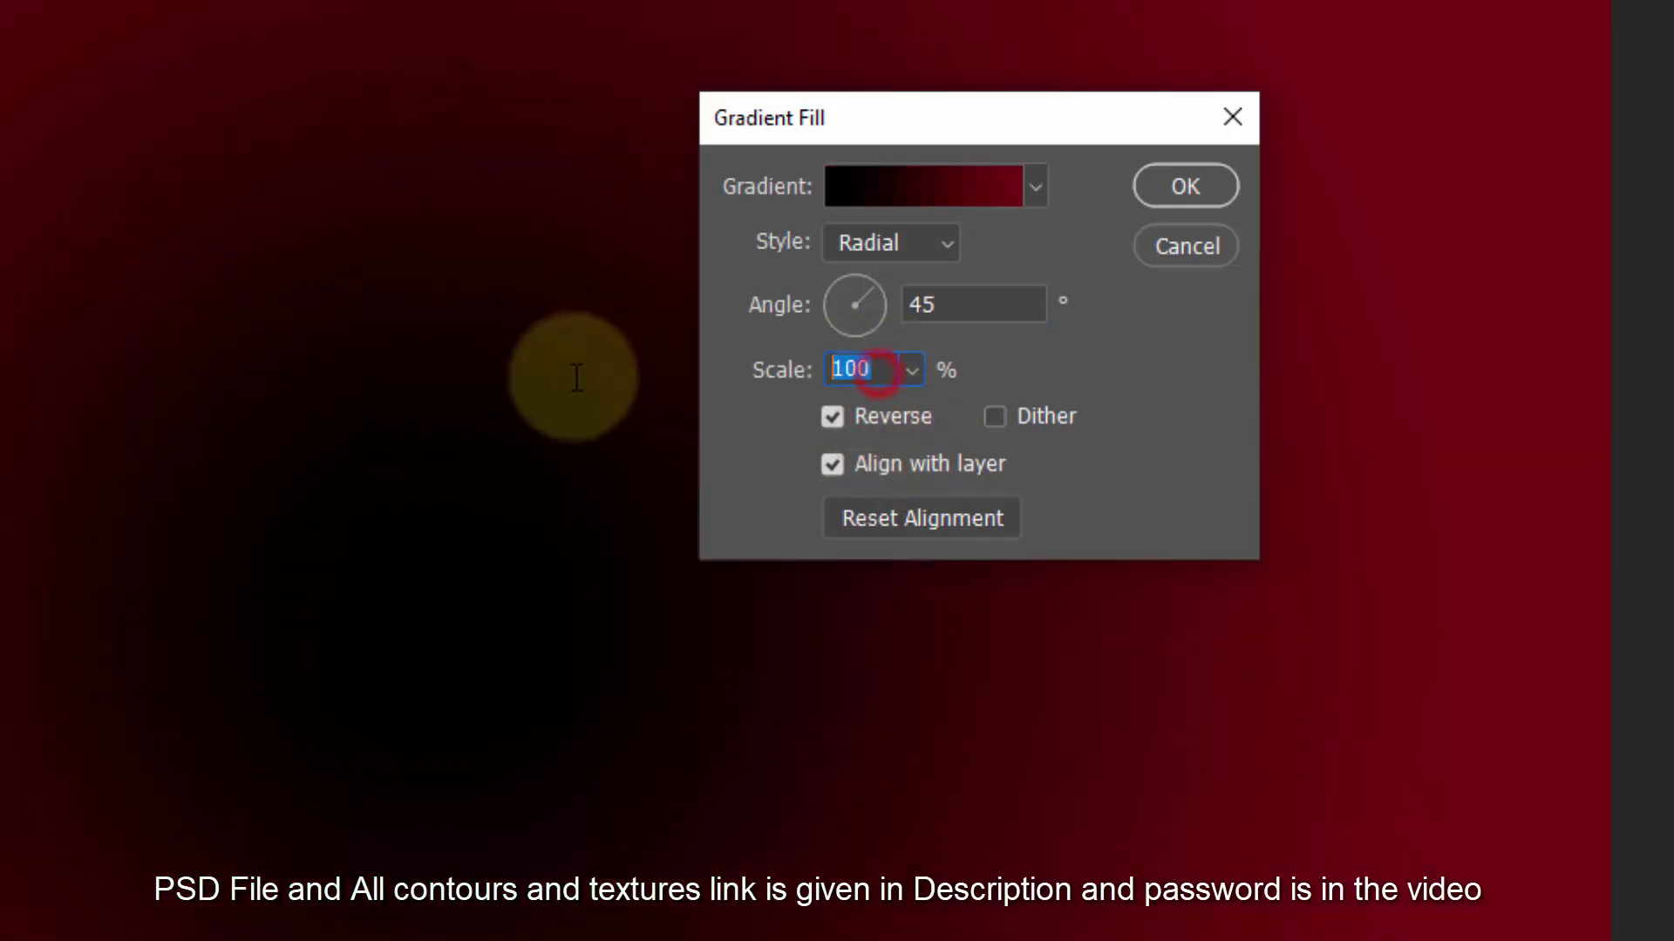
pyautogui.write('142')
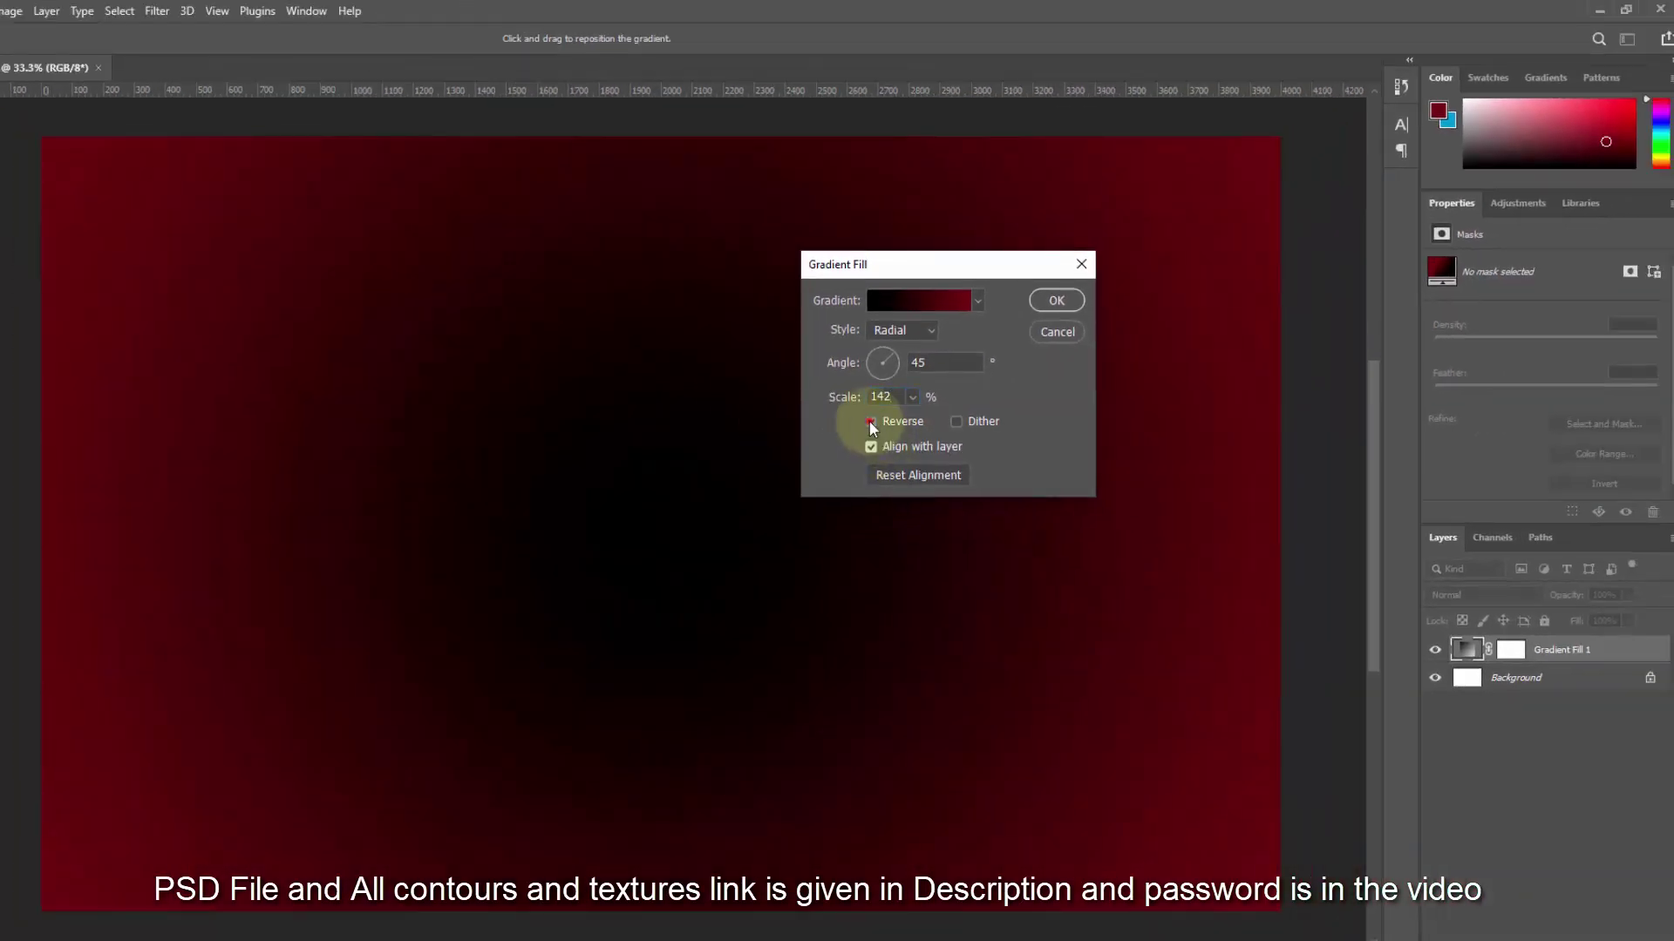
pyautogui.click(870, 422)
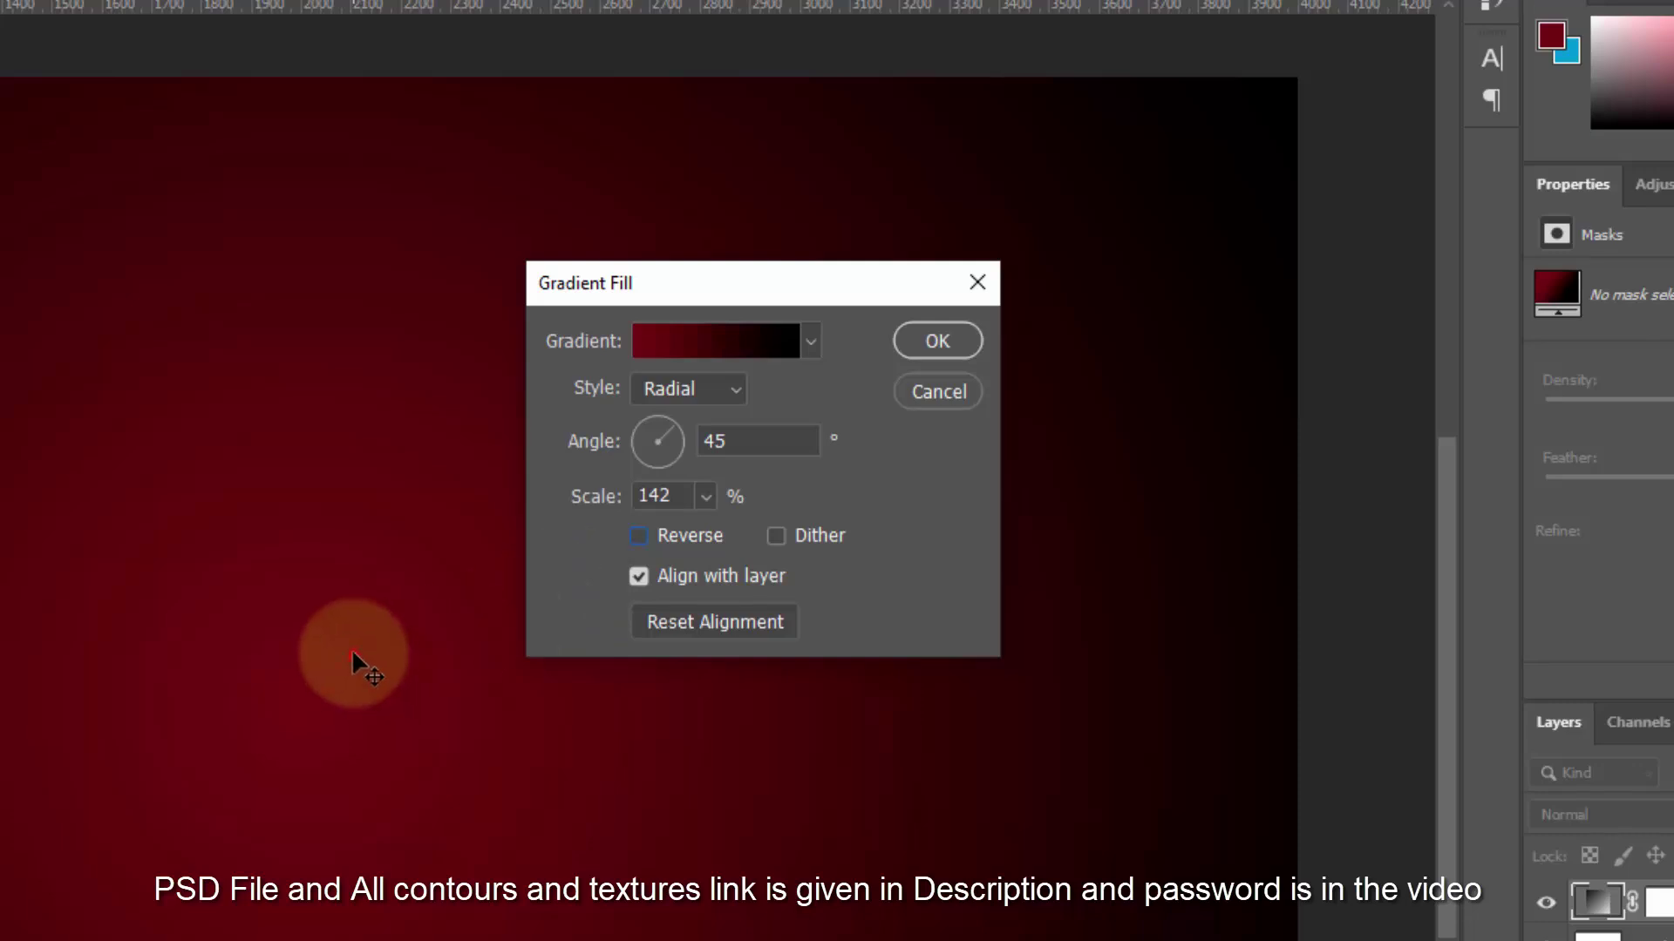
pyautogui.moveTo(354, 655); pyautogui.dragTo(341, 594)
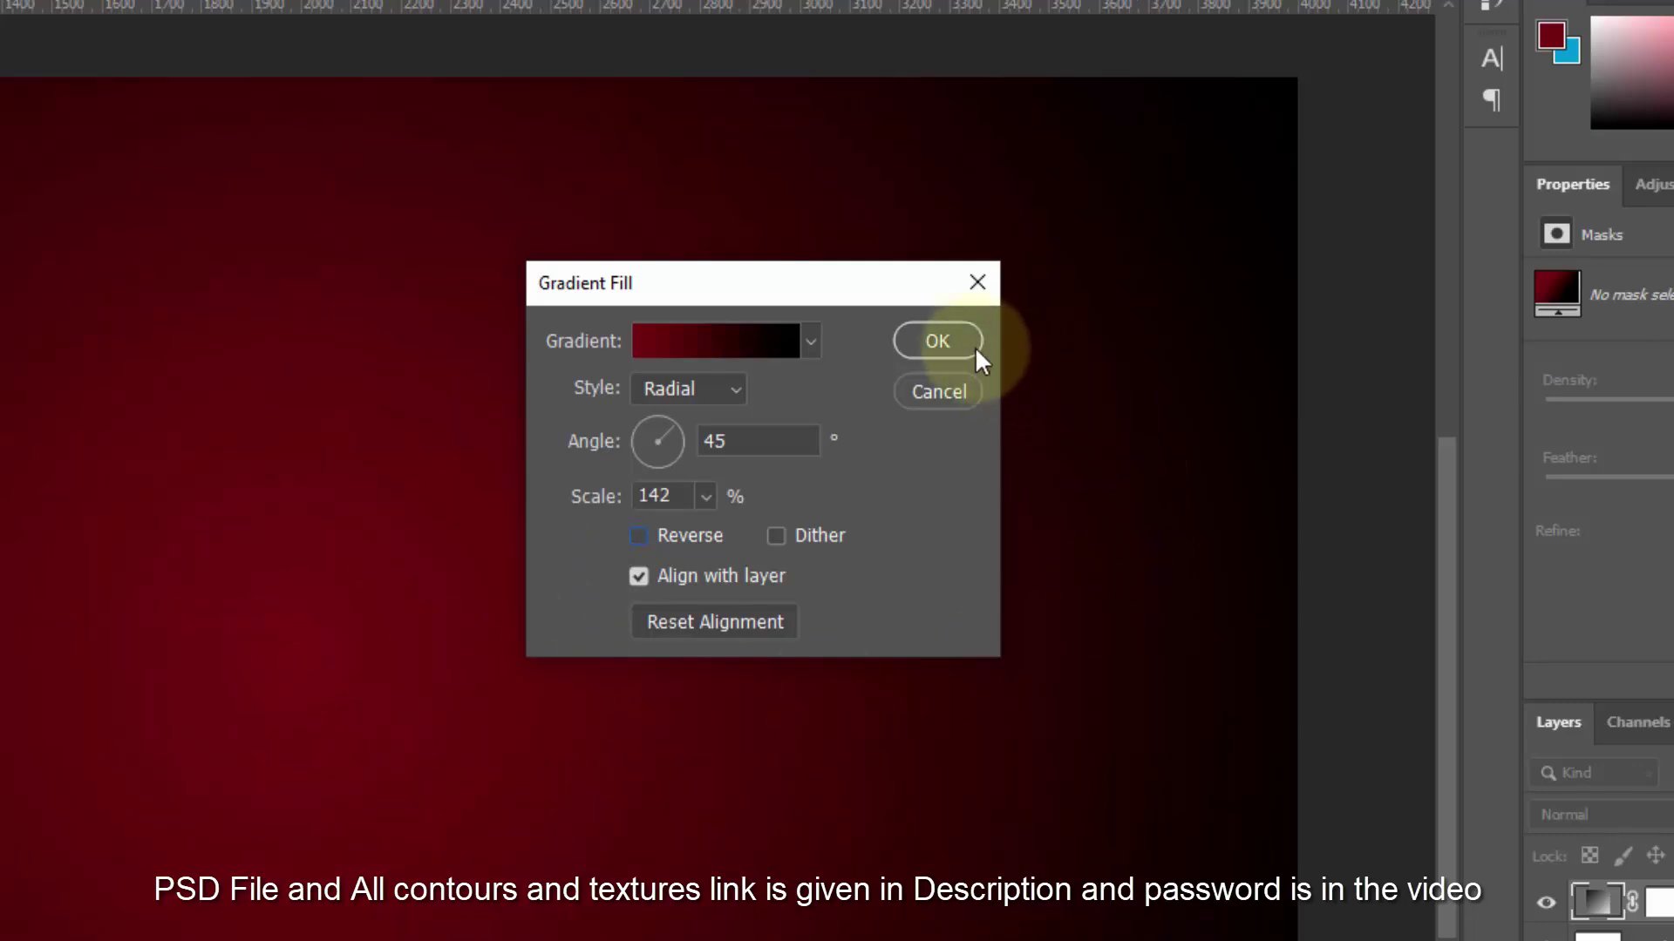
pyautogui.click(937, 341)
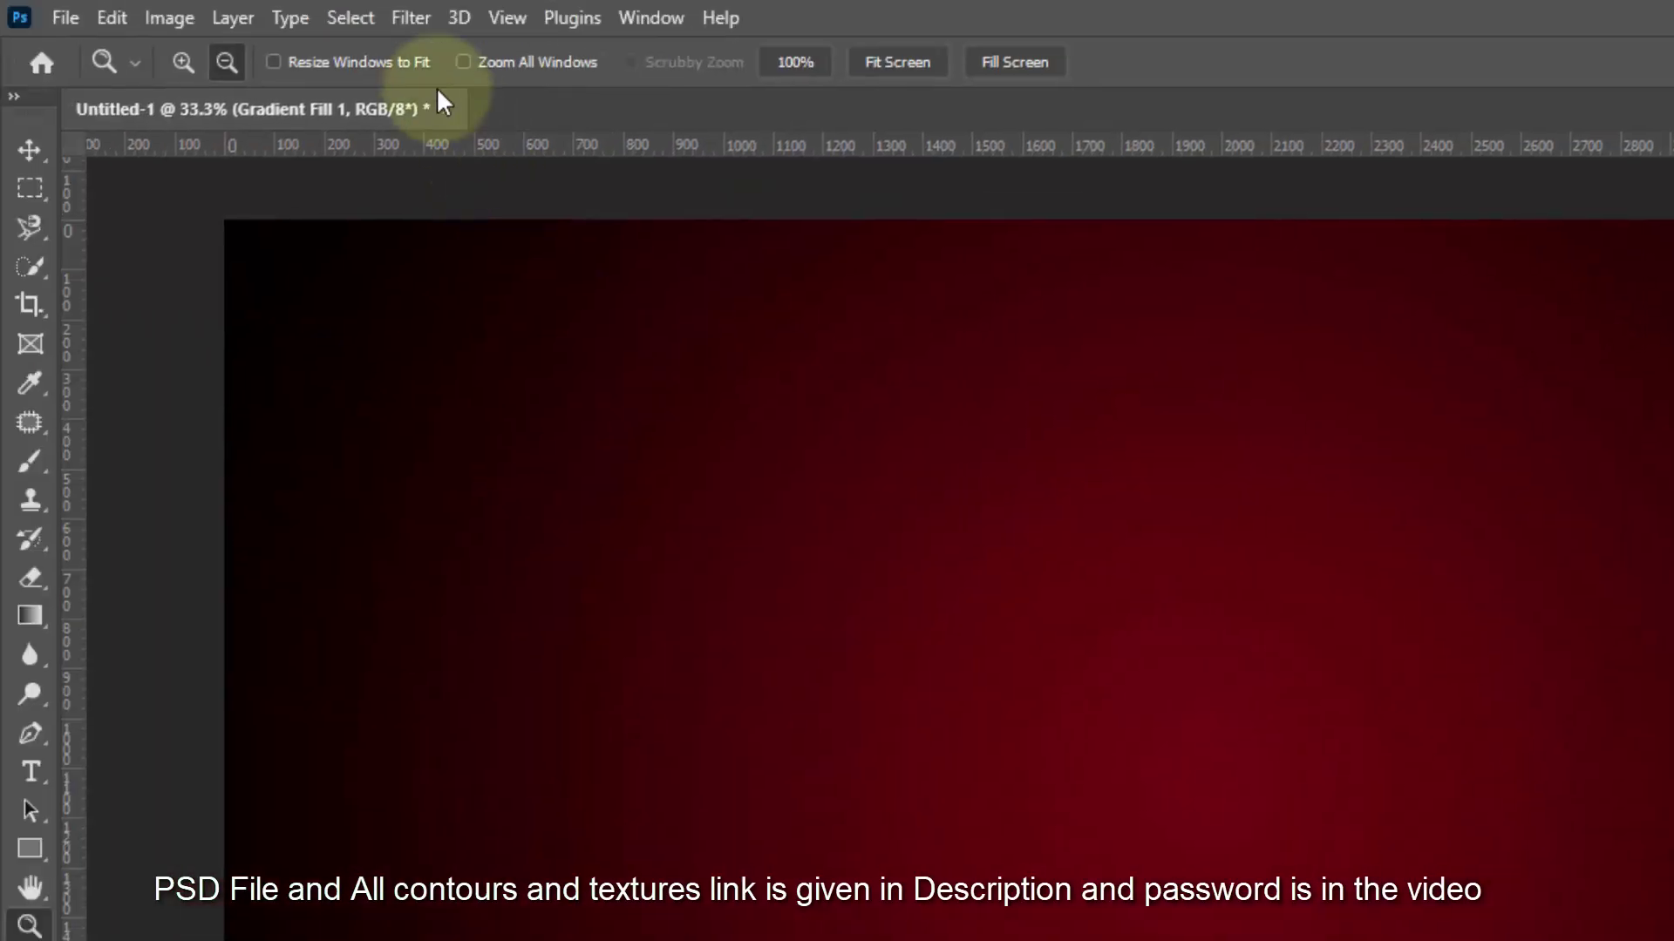
# Convert the gradient layer to a smart object and add 13.93% uniform monochromatic noise.
pyautogui.click(410, 18)
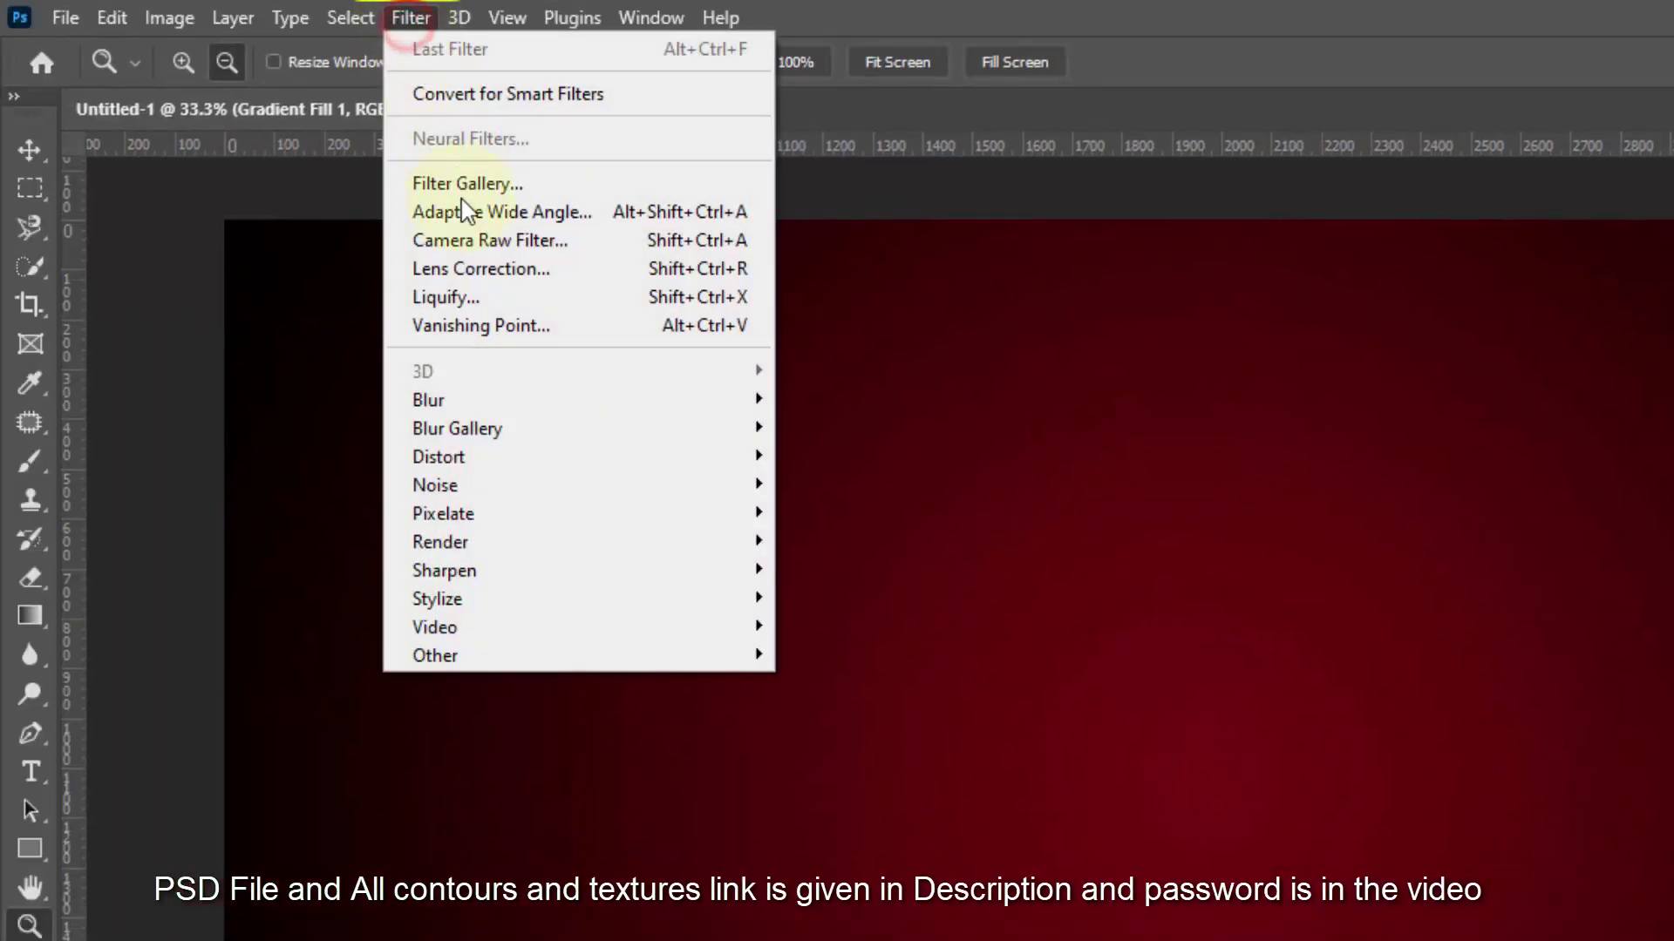
pyautogui.moveTo(500, 479)
pyautogui.click(864, 482)
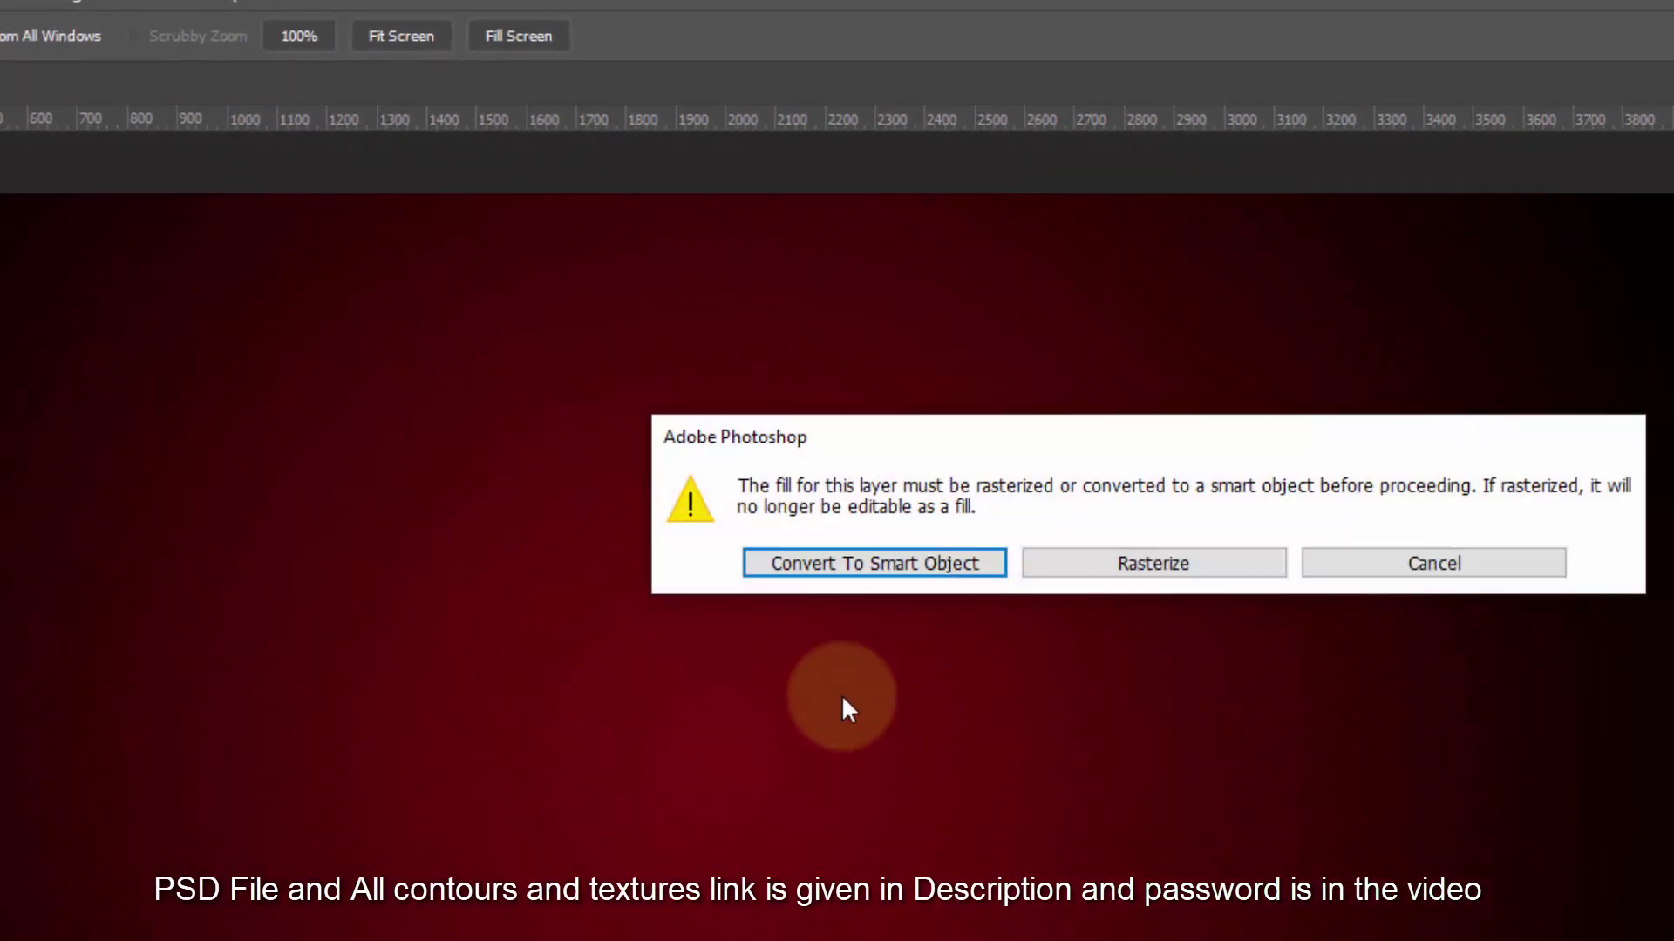
pyautogui.click(1202, 589)
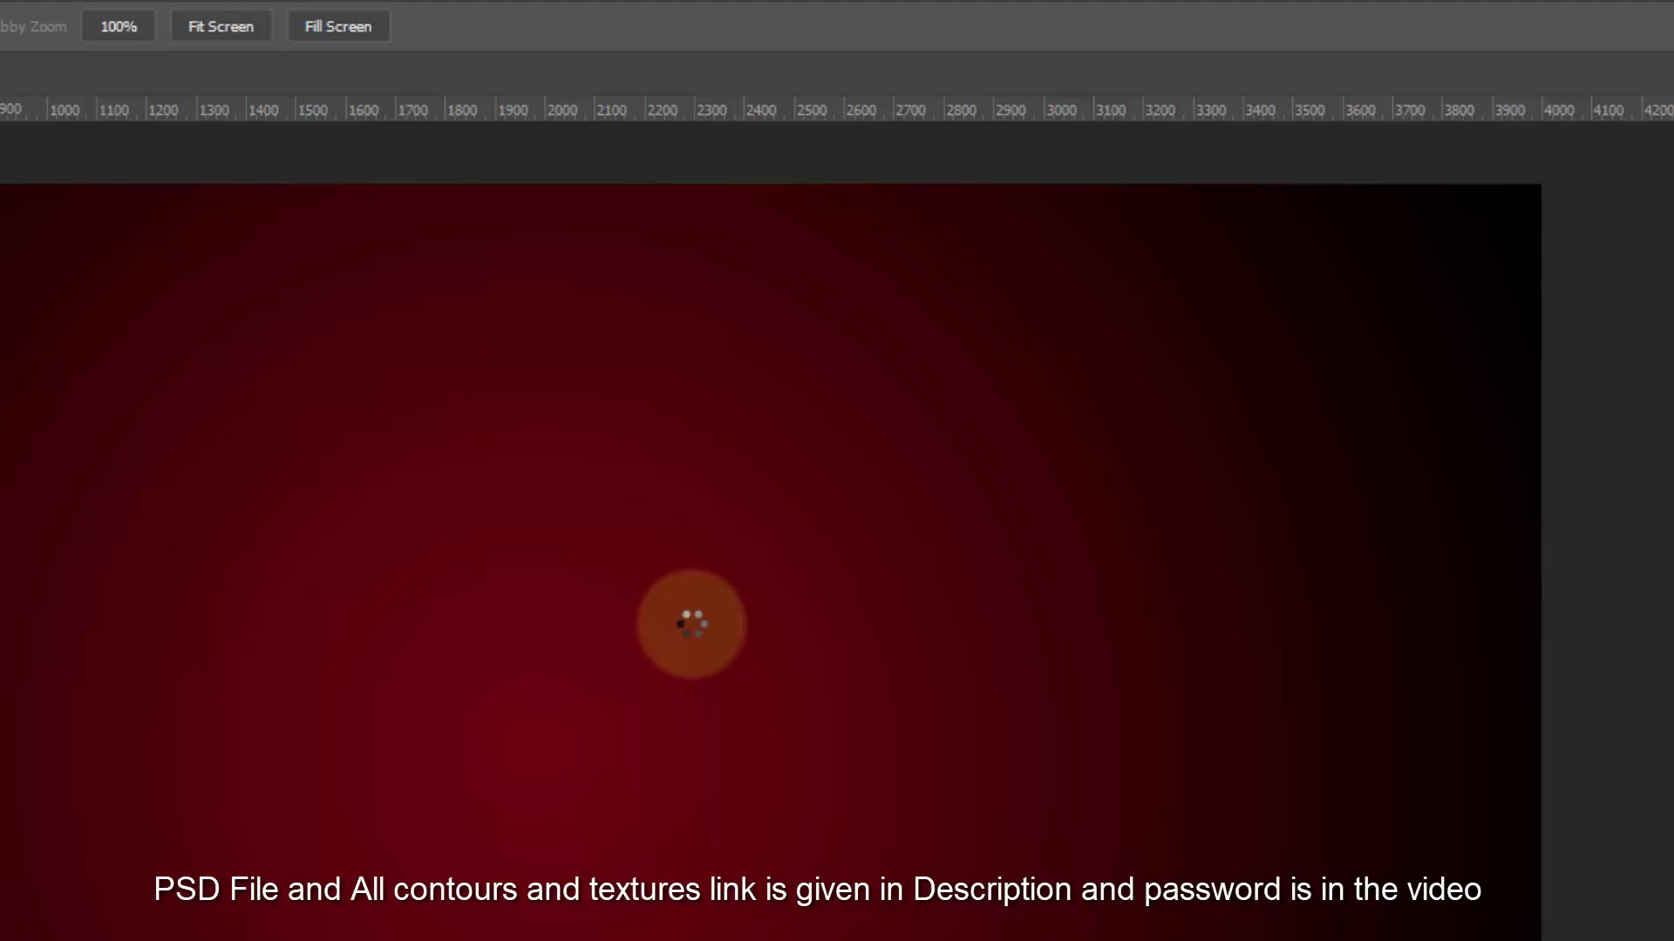
pyautogui.moveTo(591, 690); pyautogui.dragTo(574, 695)
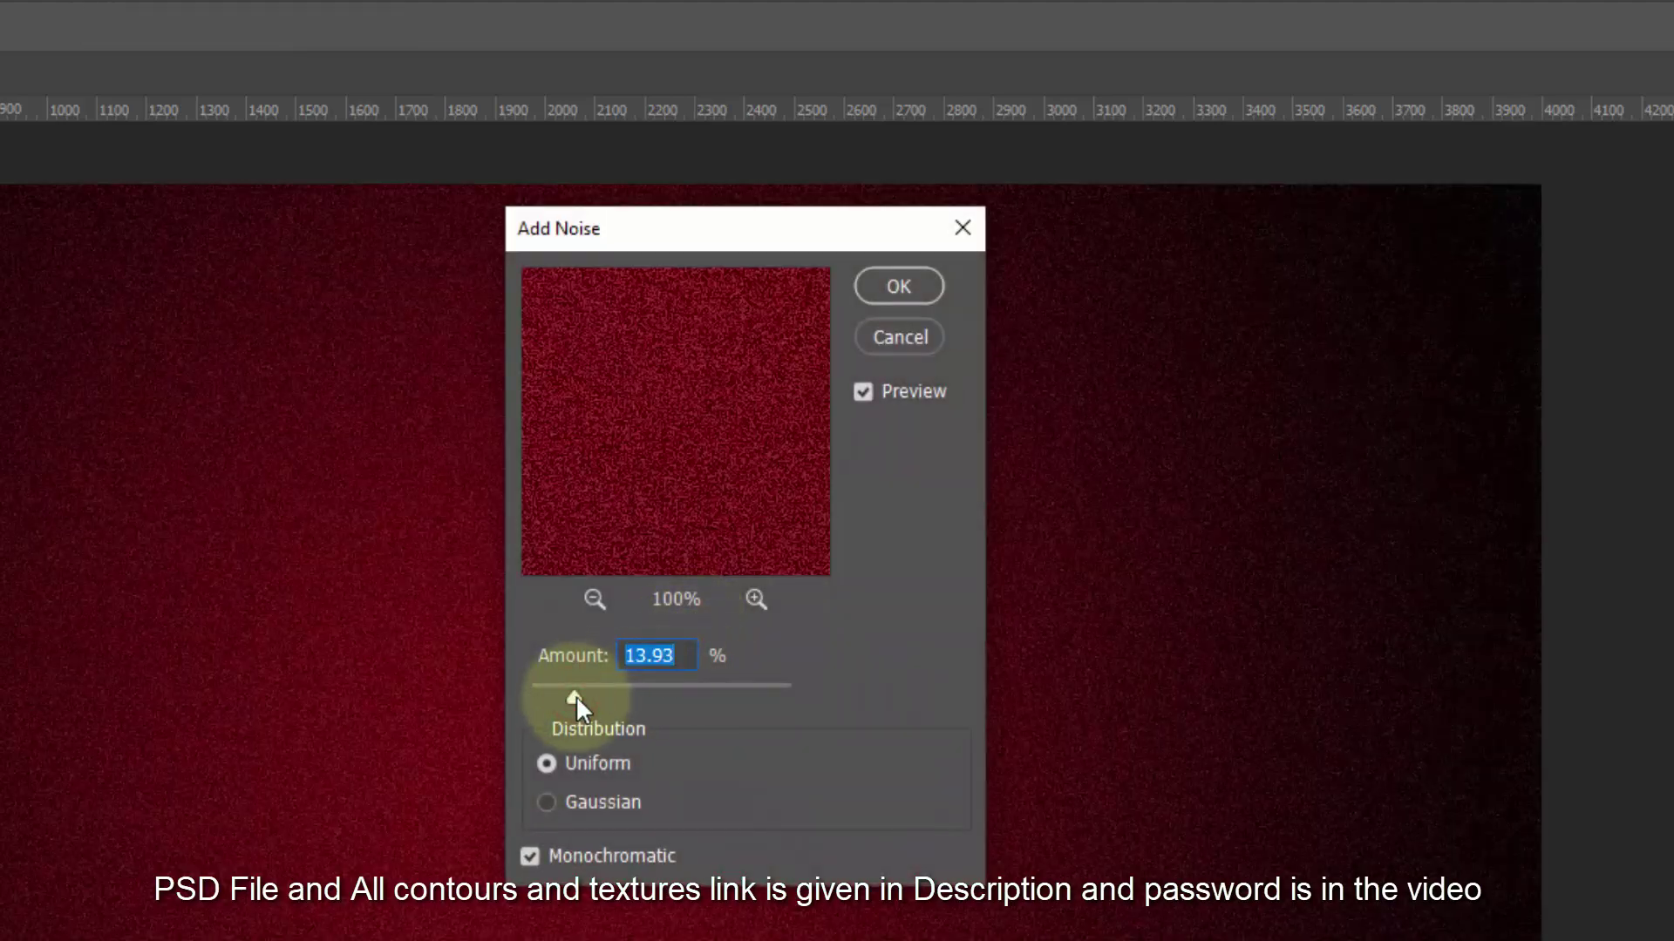
pyautogui.click(933, 273)
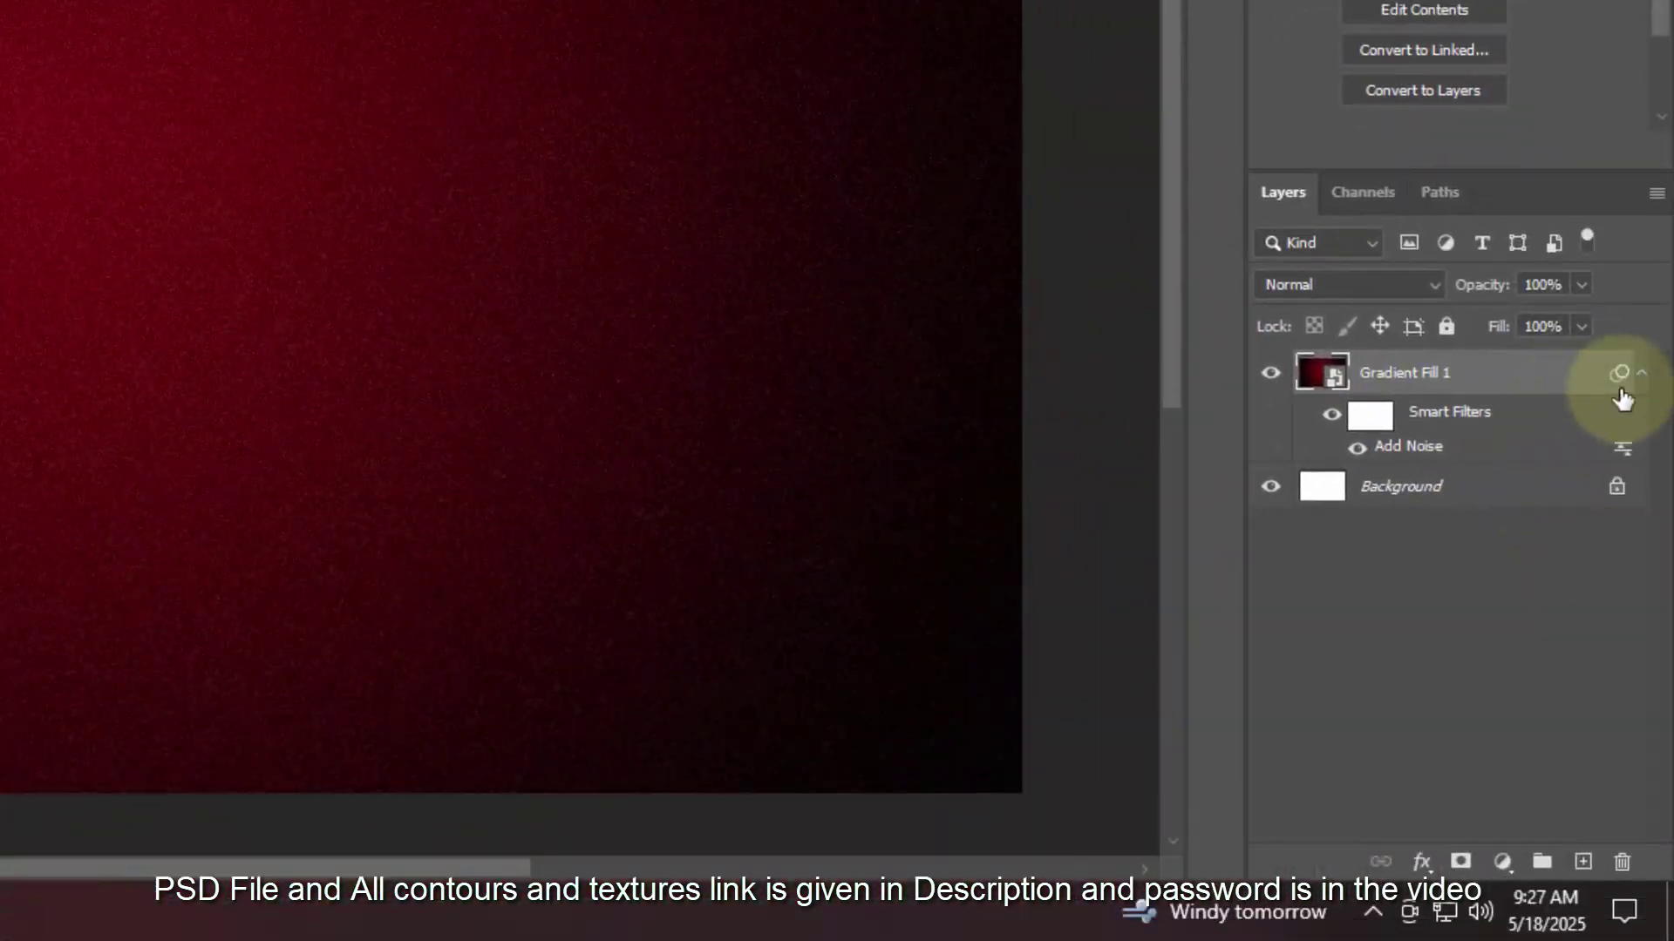
# Unlock the white background layer and merge it with the gradient layer.
pyautogui.click(1643, 375)
pyautogui.click(1399, 420)
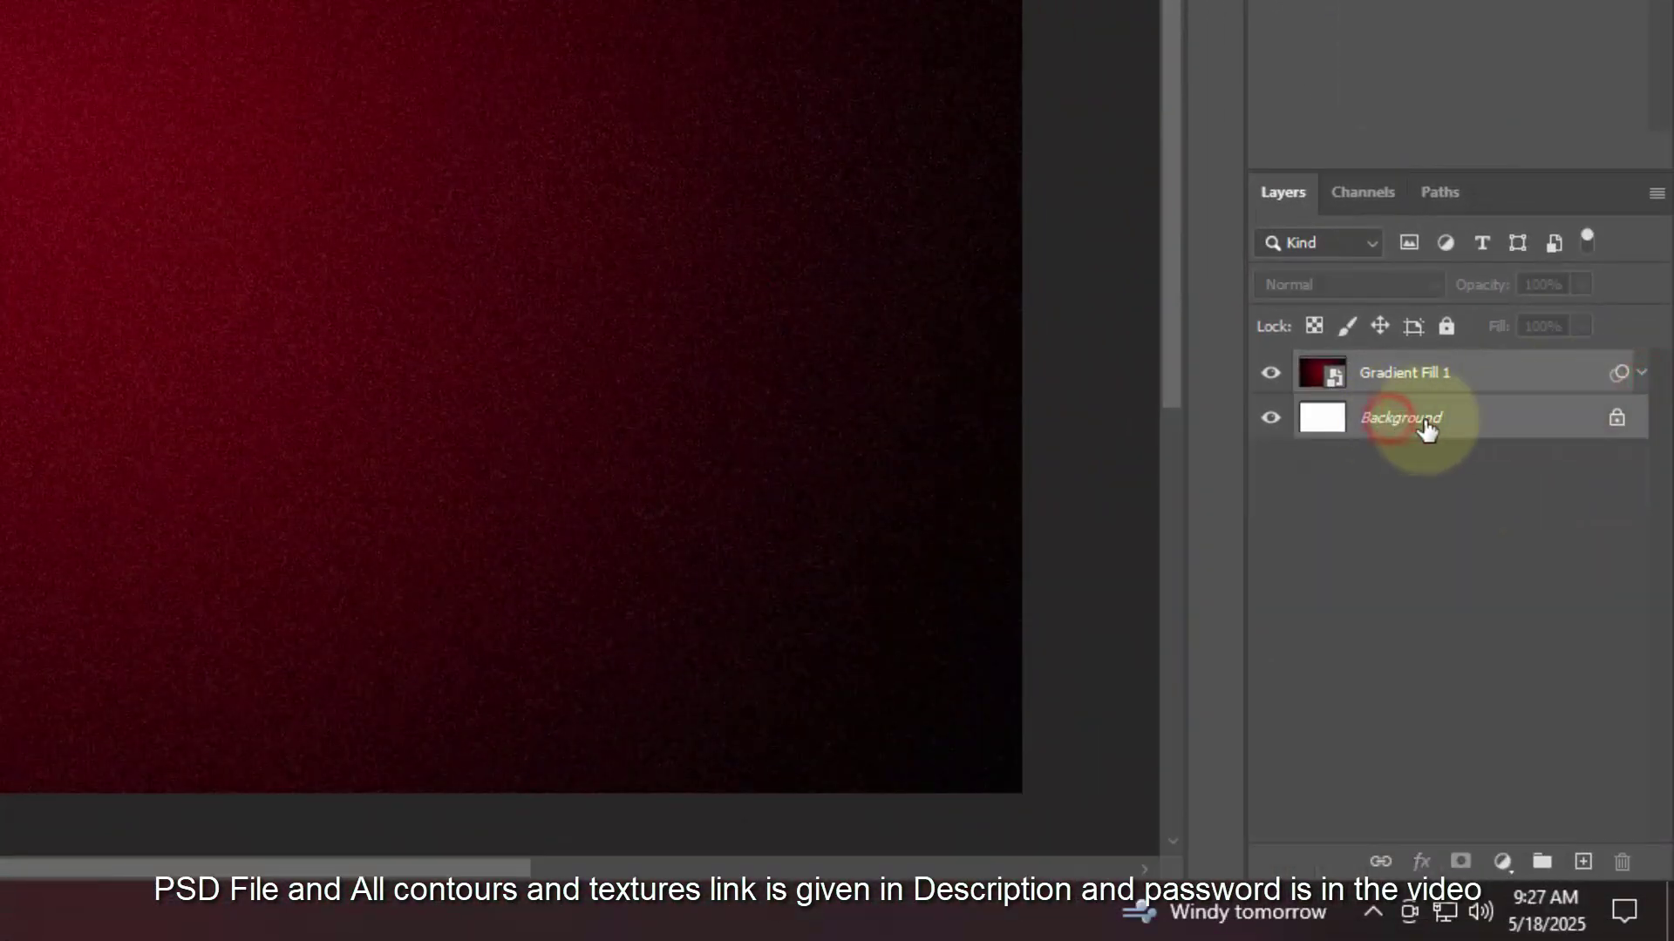
pyautogui.click(1617, 427)
pyautogui.keyDown('shift'); pyautogui.click(1532, 374); pyautogui.keyUp('shift')
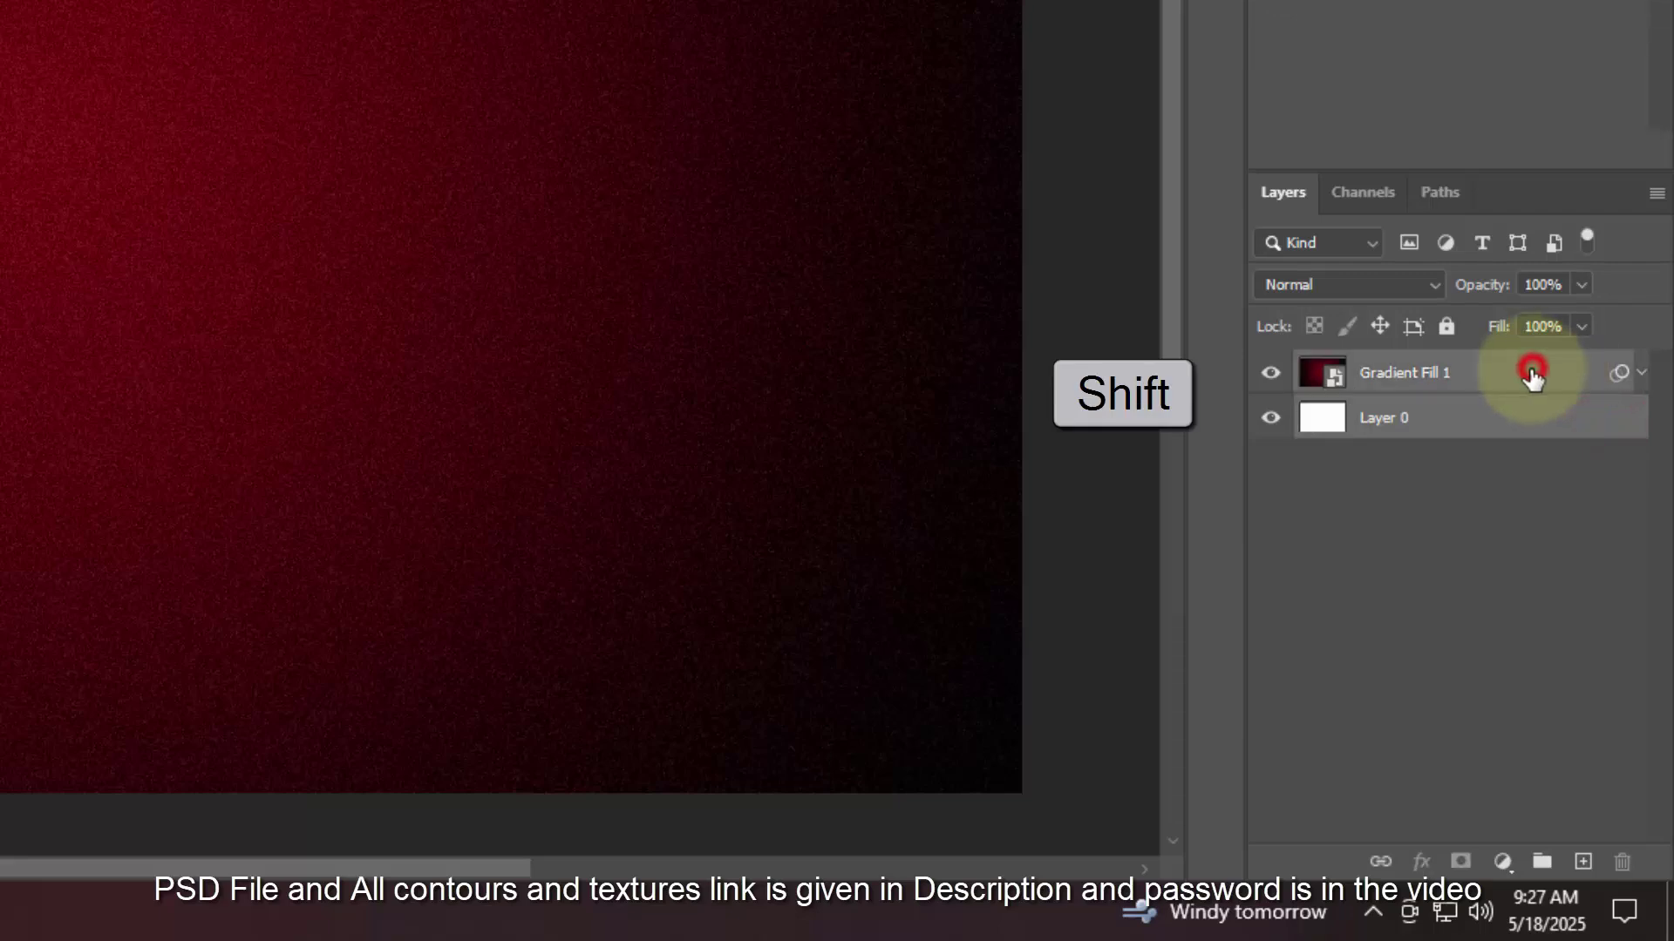
pyautogui.hotkey('ctrl', 'e')
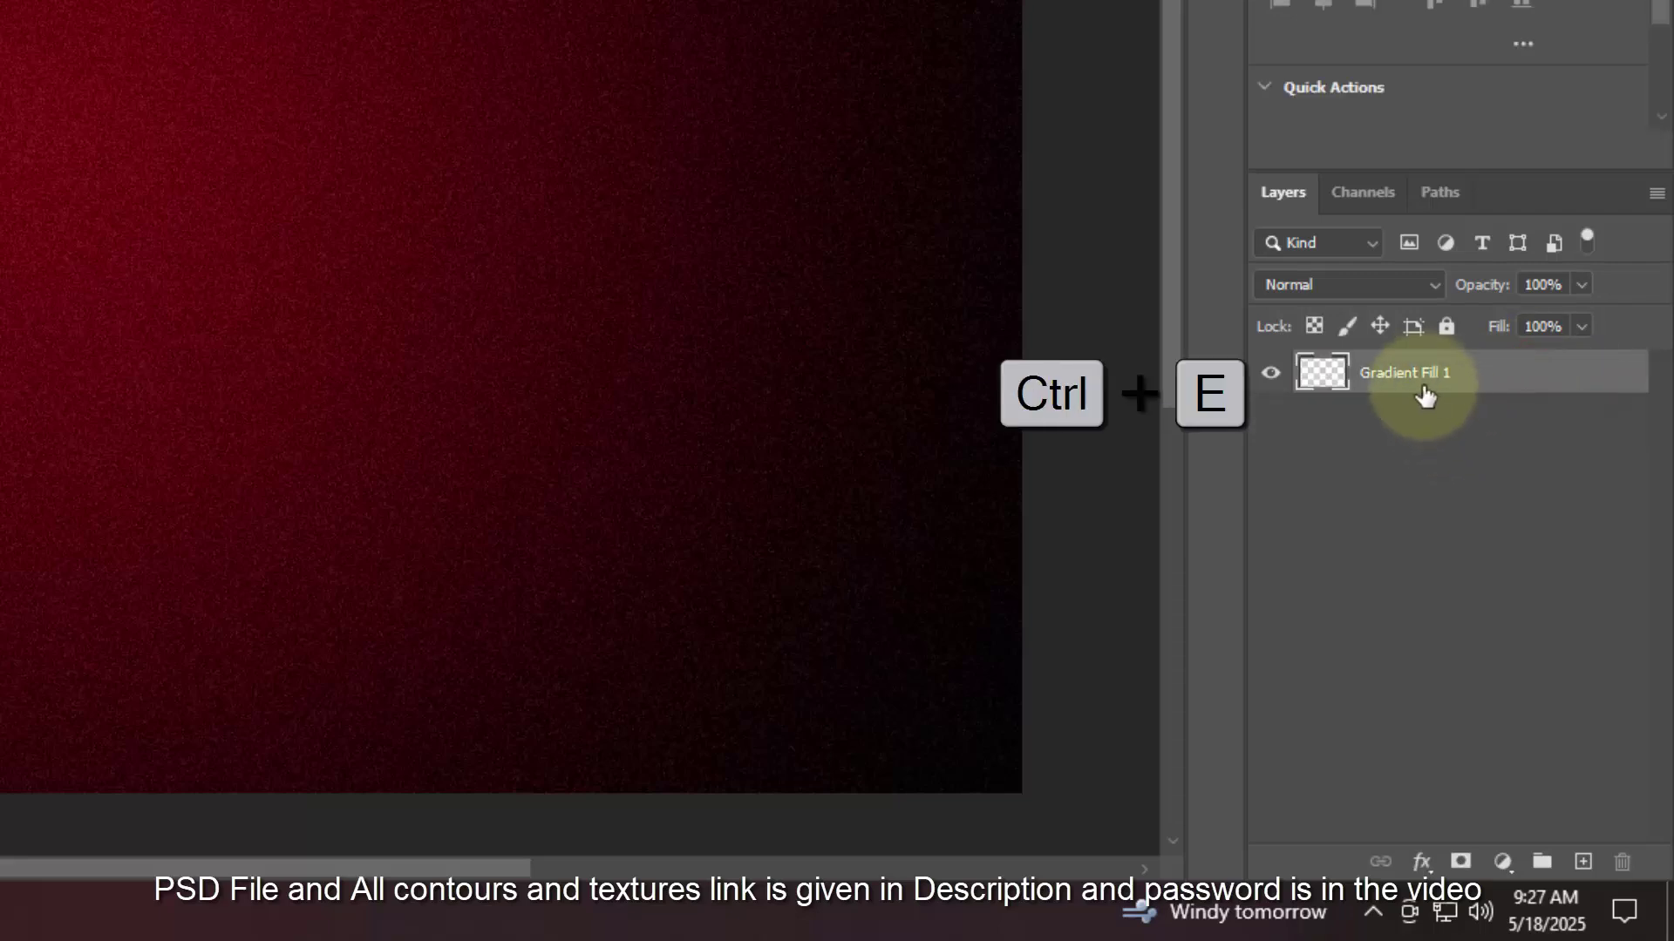
# Rename the merged layer as Background.
pyautogui.click(1418, 381)
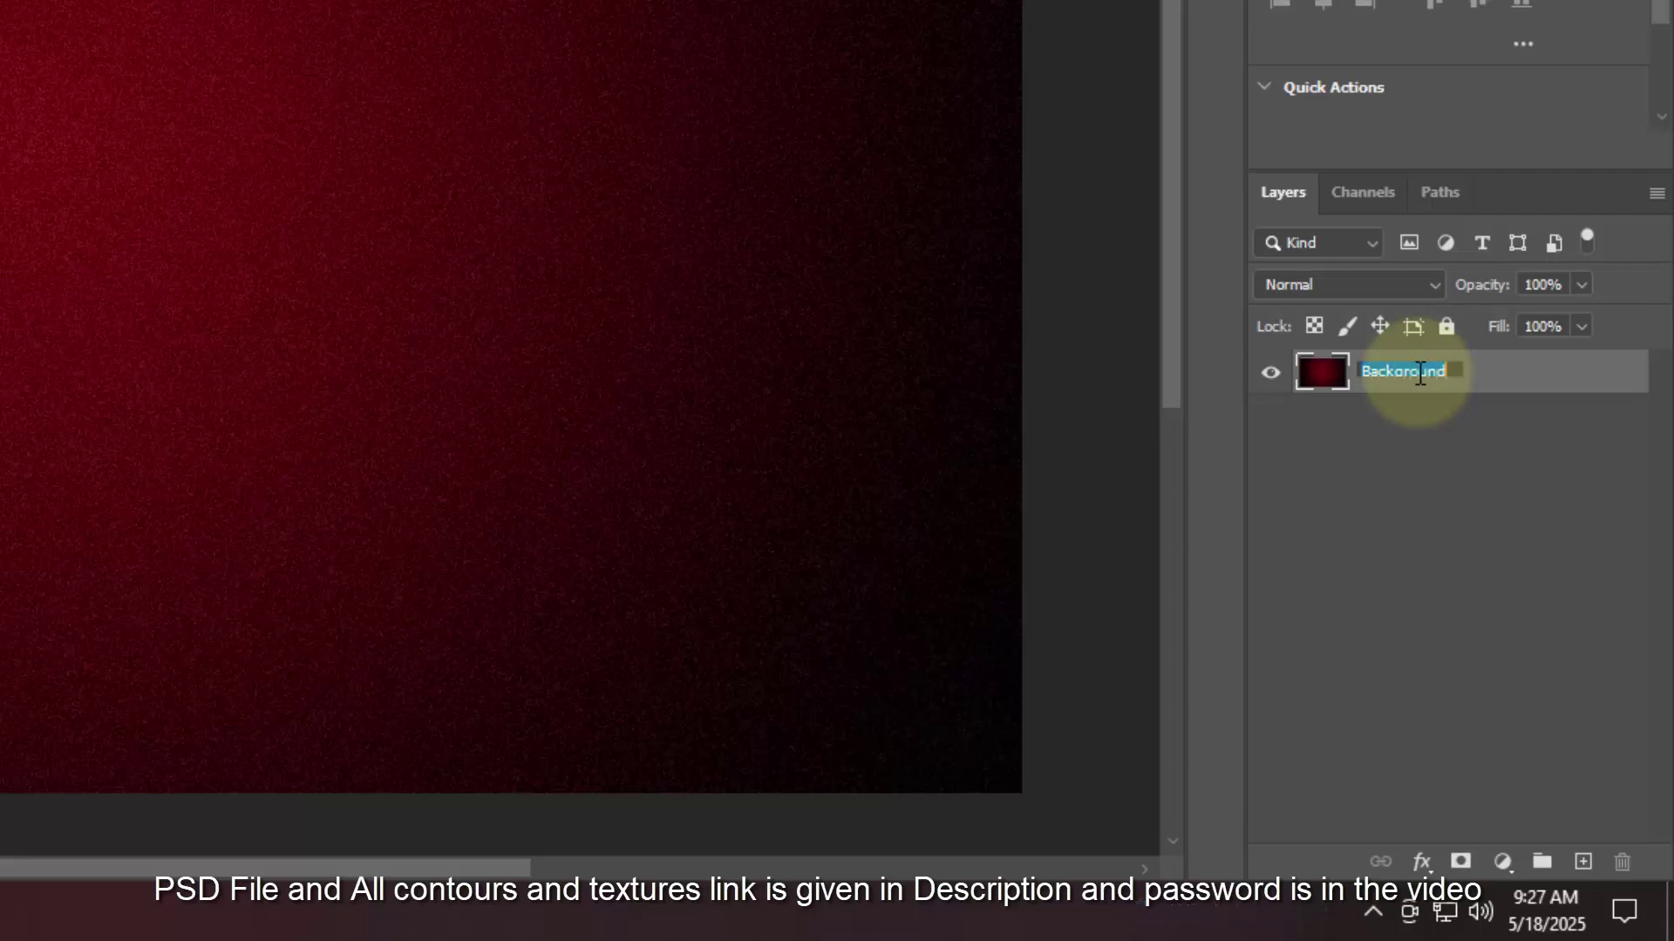
pyautogui.click(1512, 449)
pyautogui.hotkey('ctrl', 'e')
pyautogui.click(1443, 373)
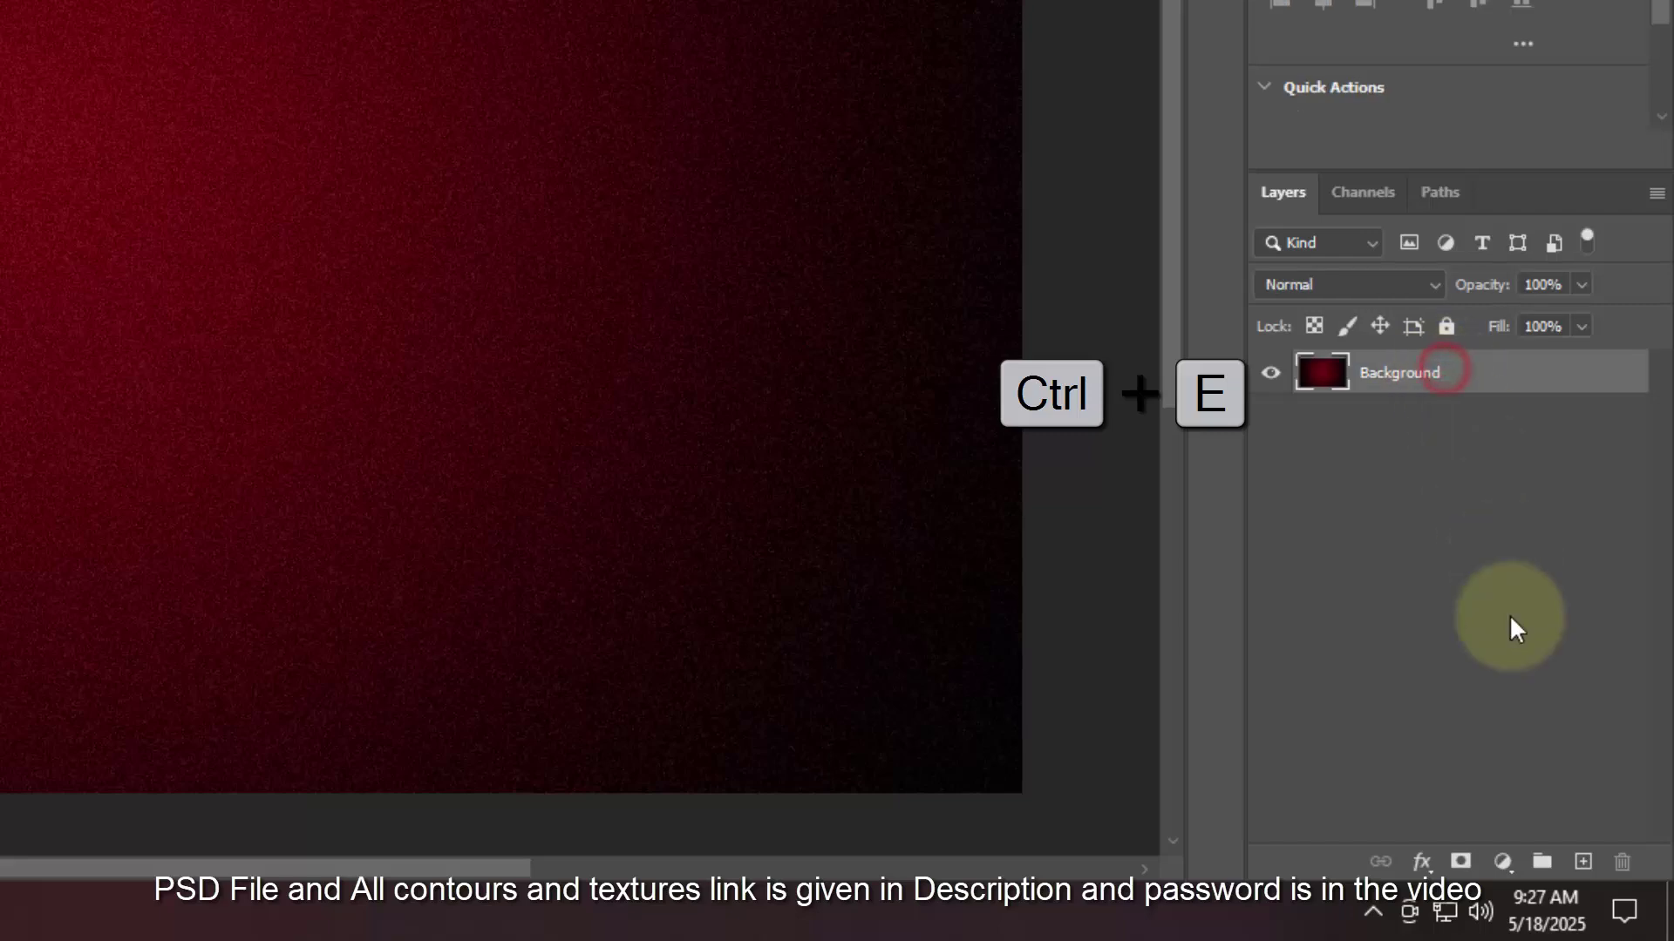
# Put the layer into a new group named Background and collapse the group.
pyautogui.click(1540, 861)
pyautogui.click(1392, 381)
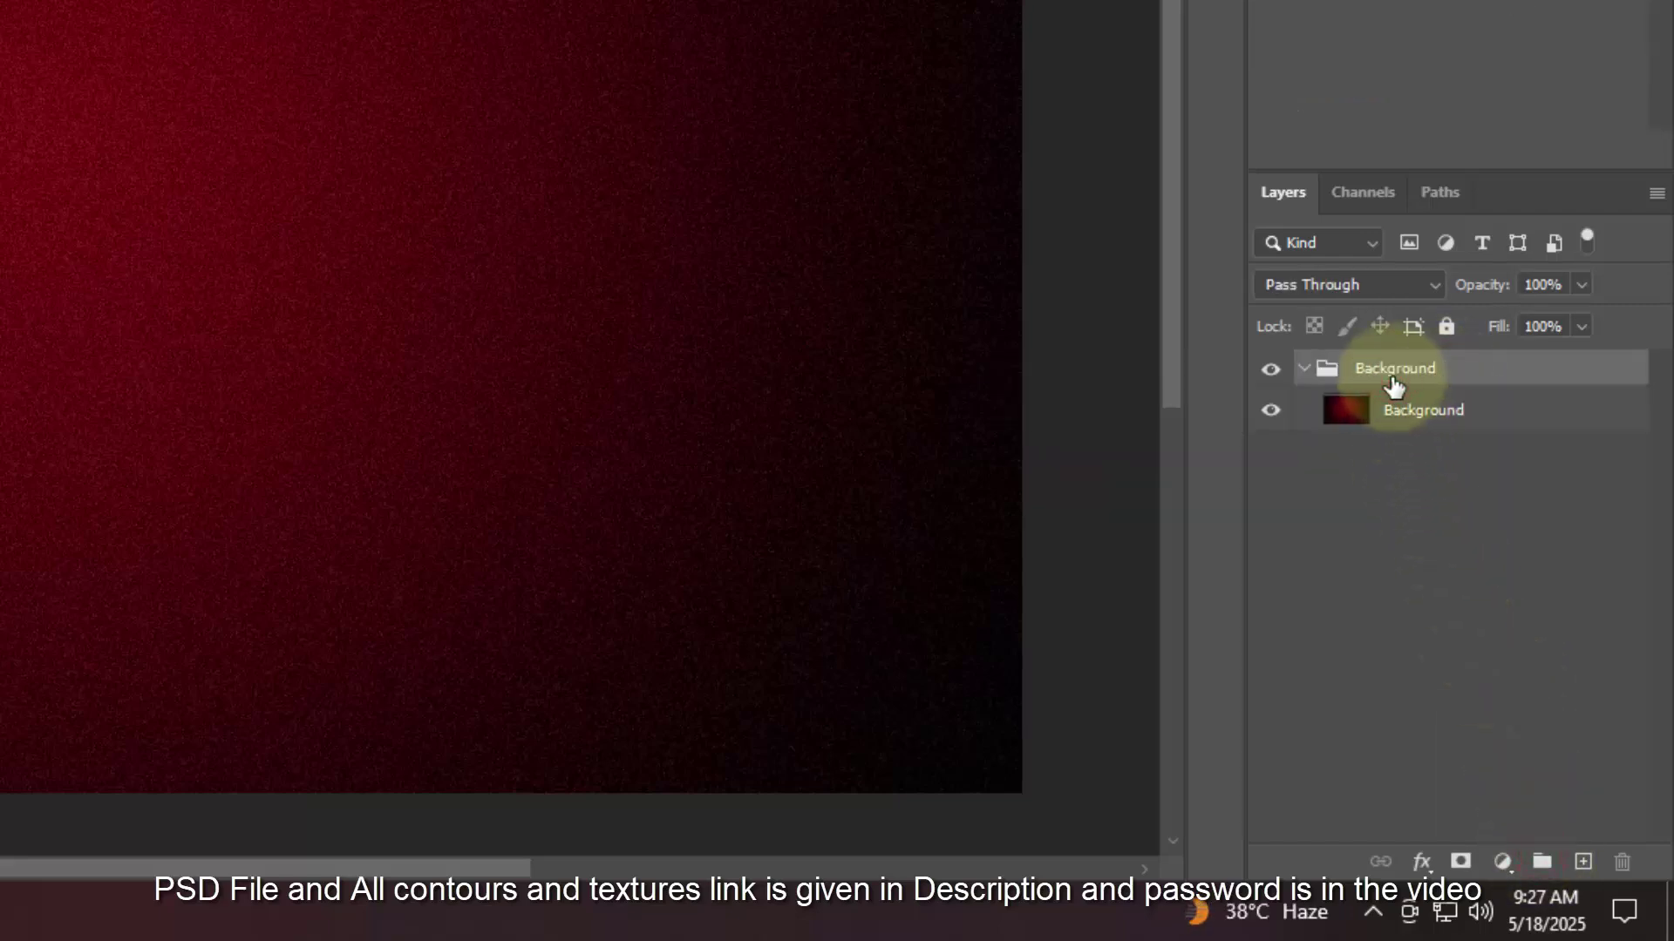
pyautogui.click(1301, 368)
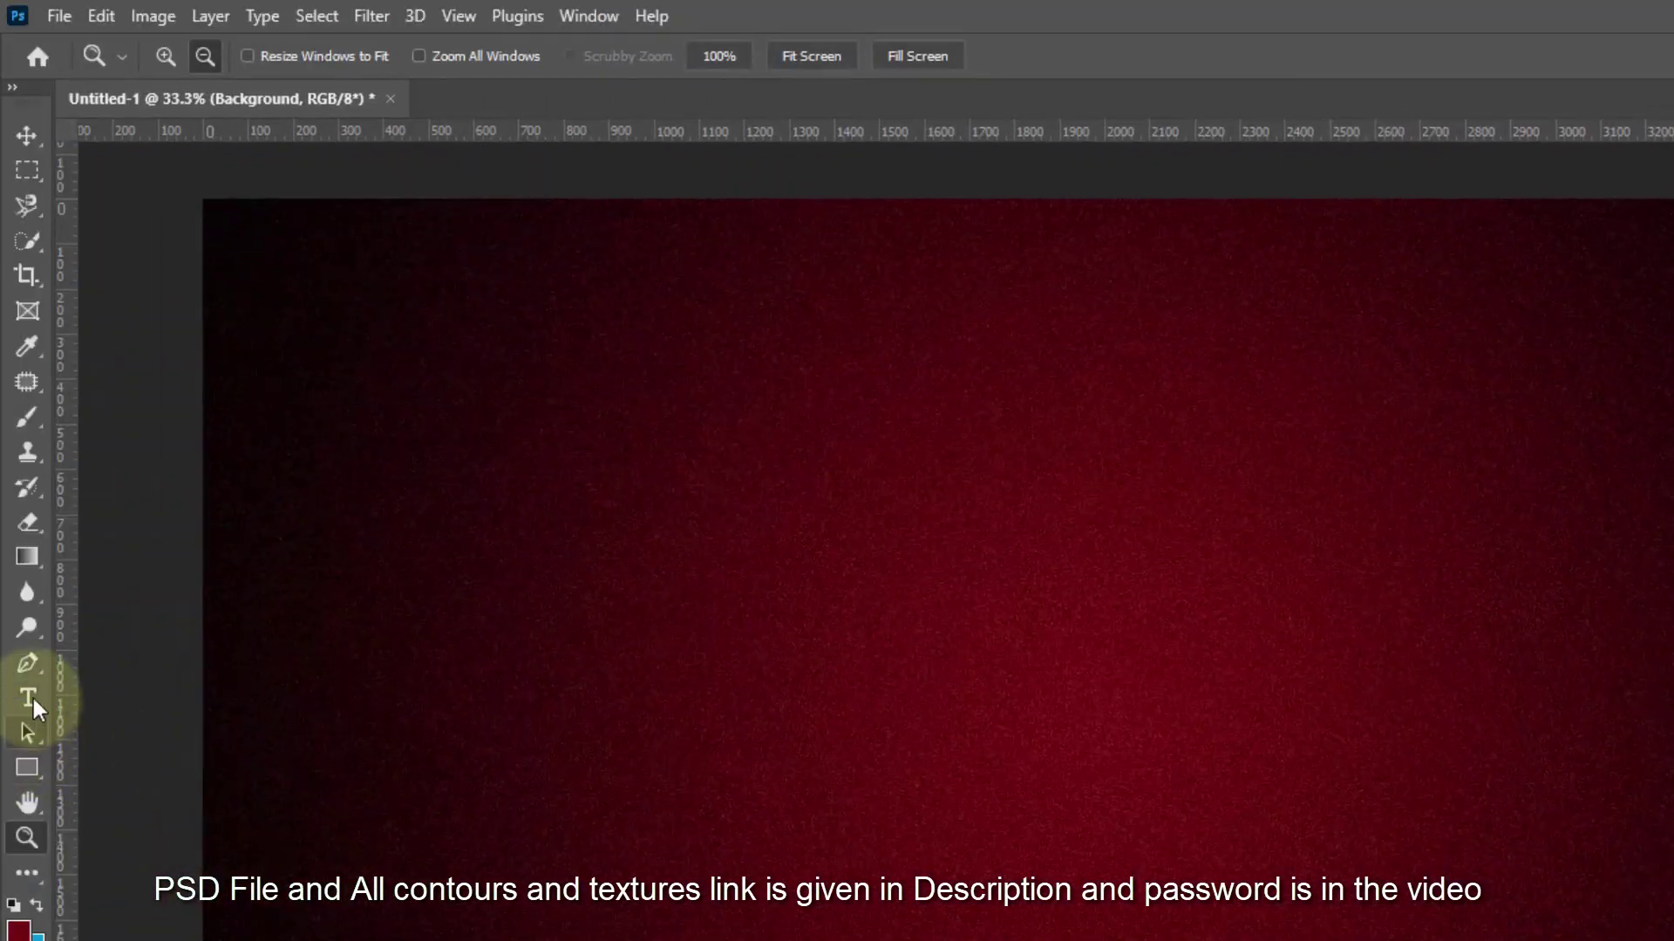
# Add the text "Cool" in Berkshire Swash Regular on the upper half of the canvas.
pyautogui.click(31, 698)
pyautogui.click(146, 703)
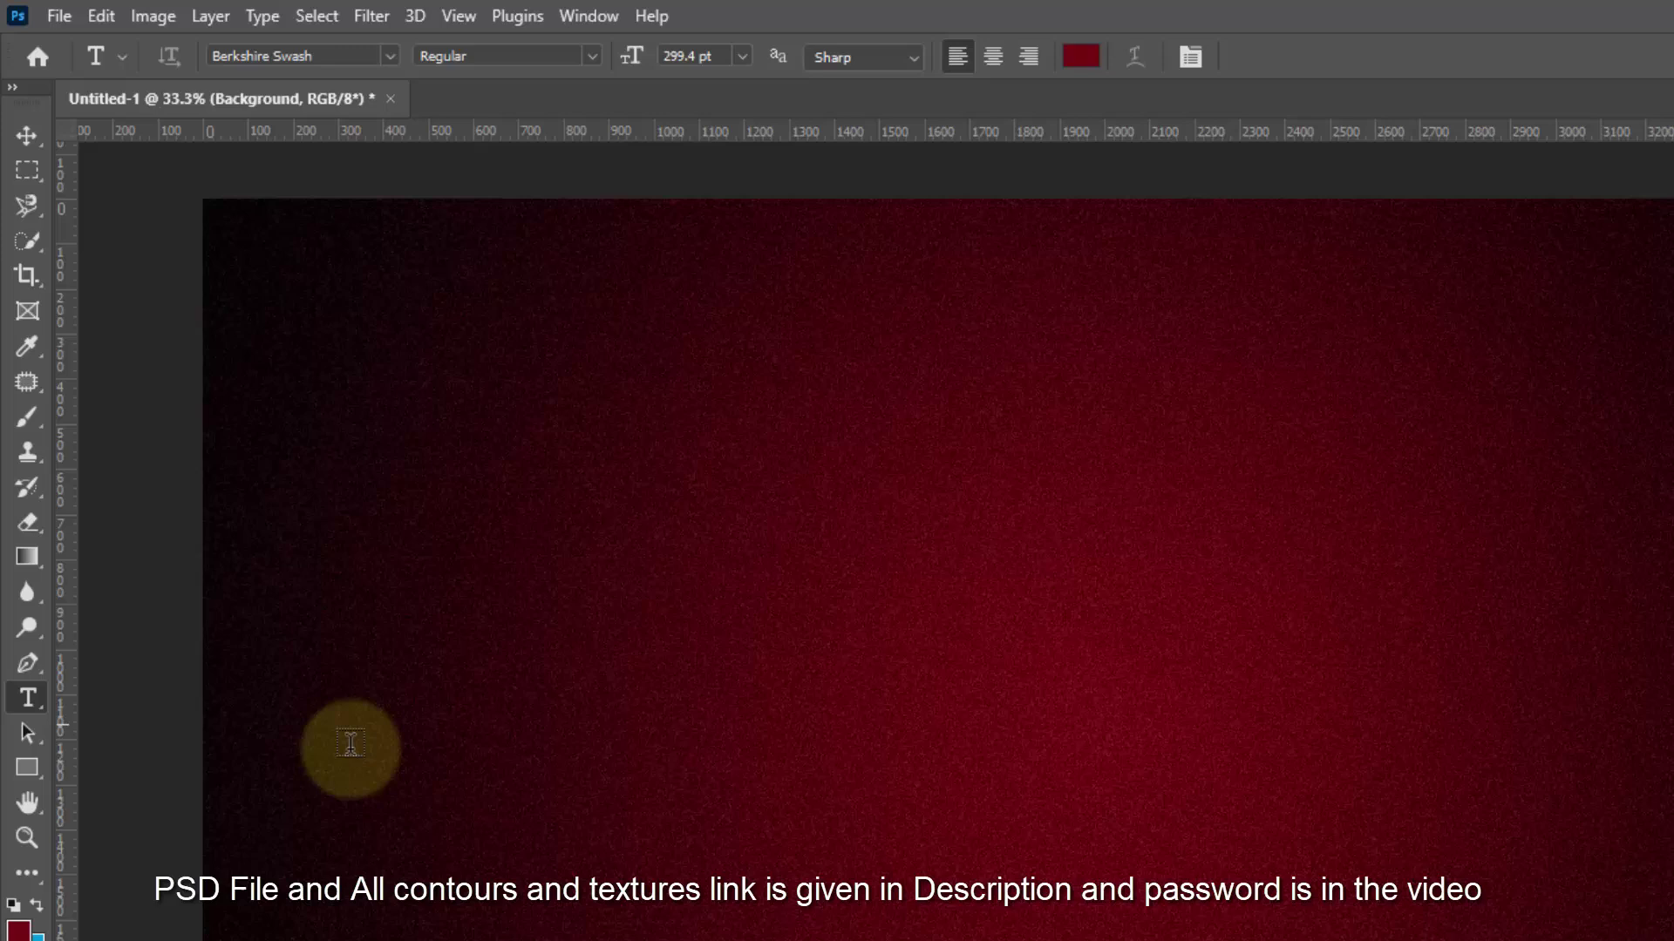
pyautogui.click(813, 782)
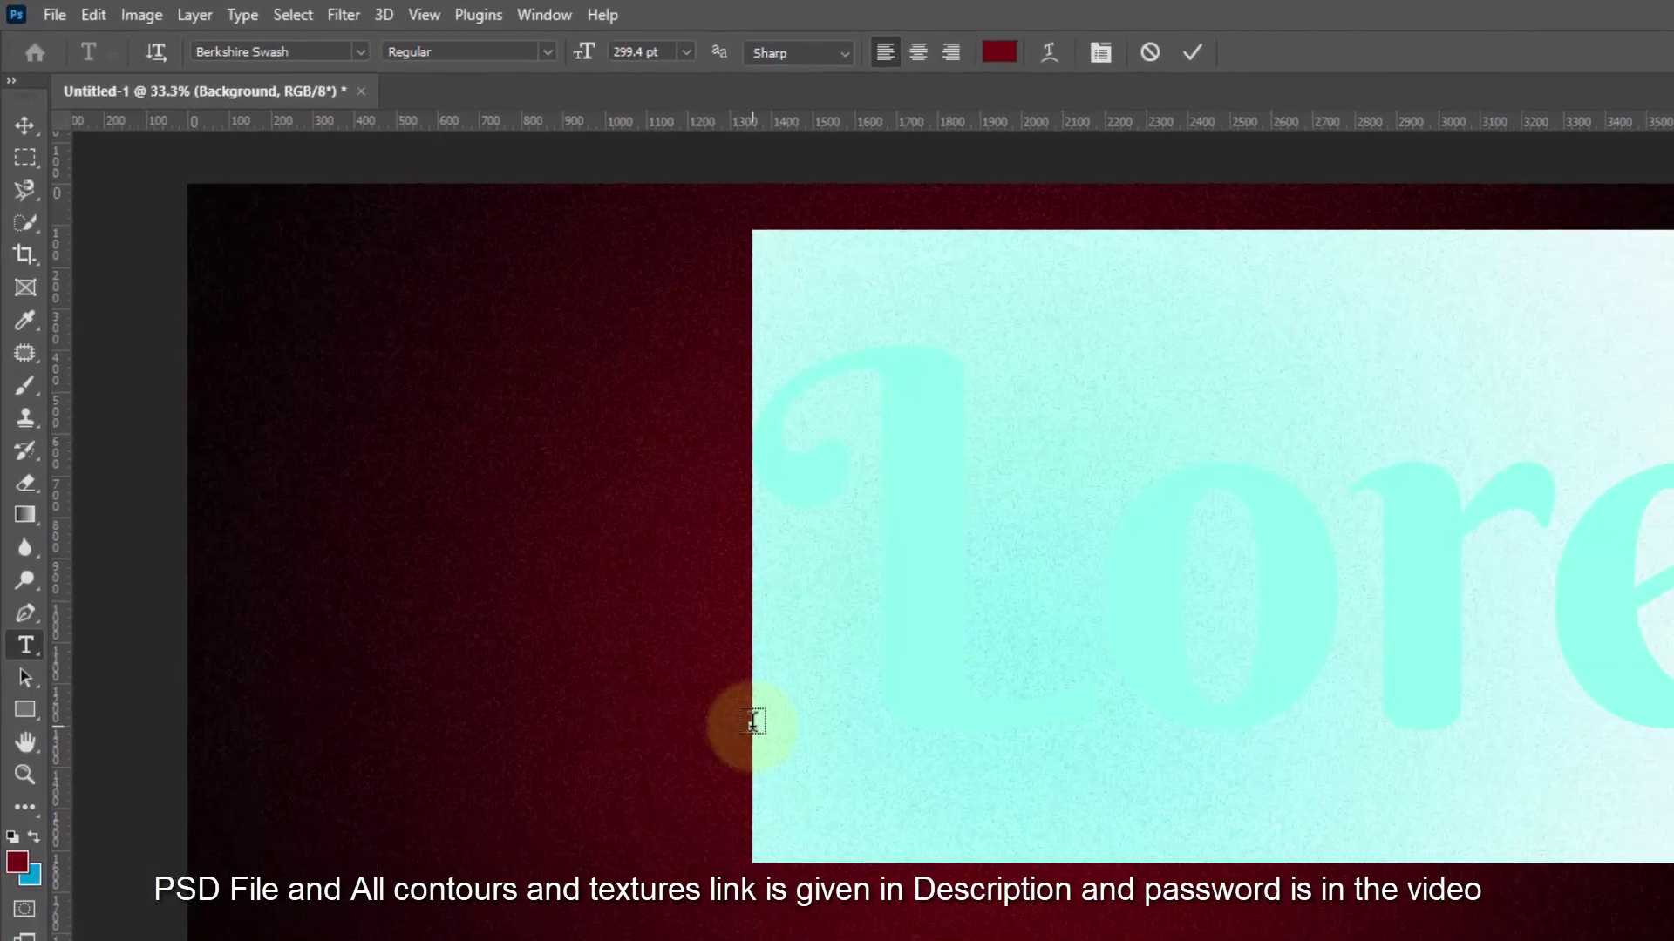
pyautogui.press('BackSpace')
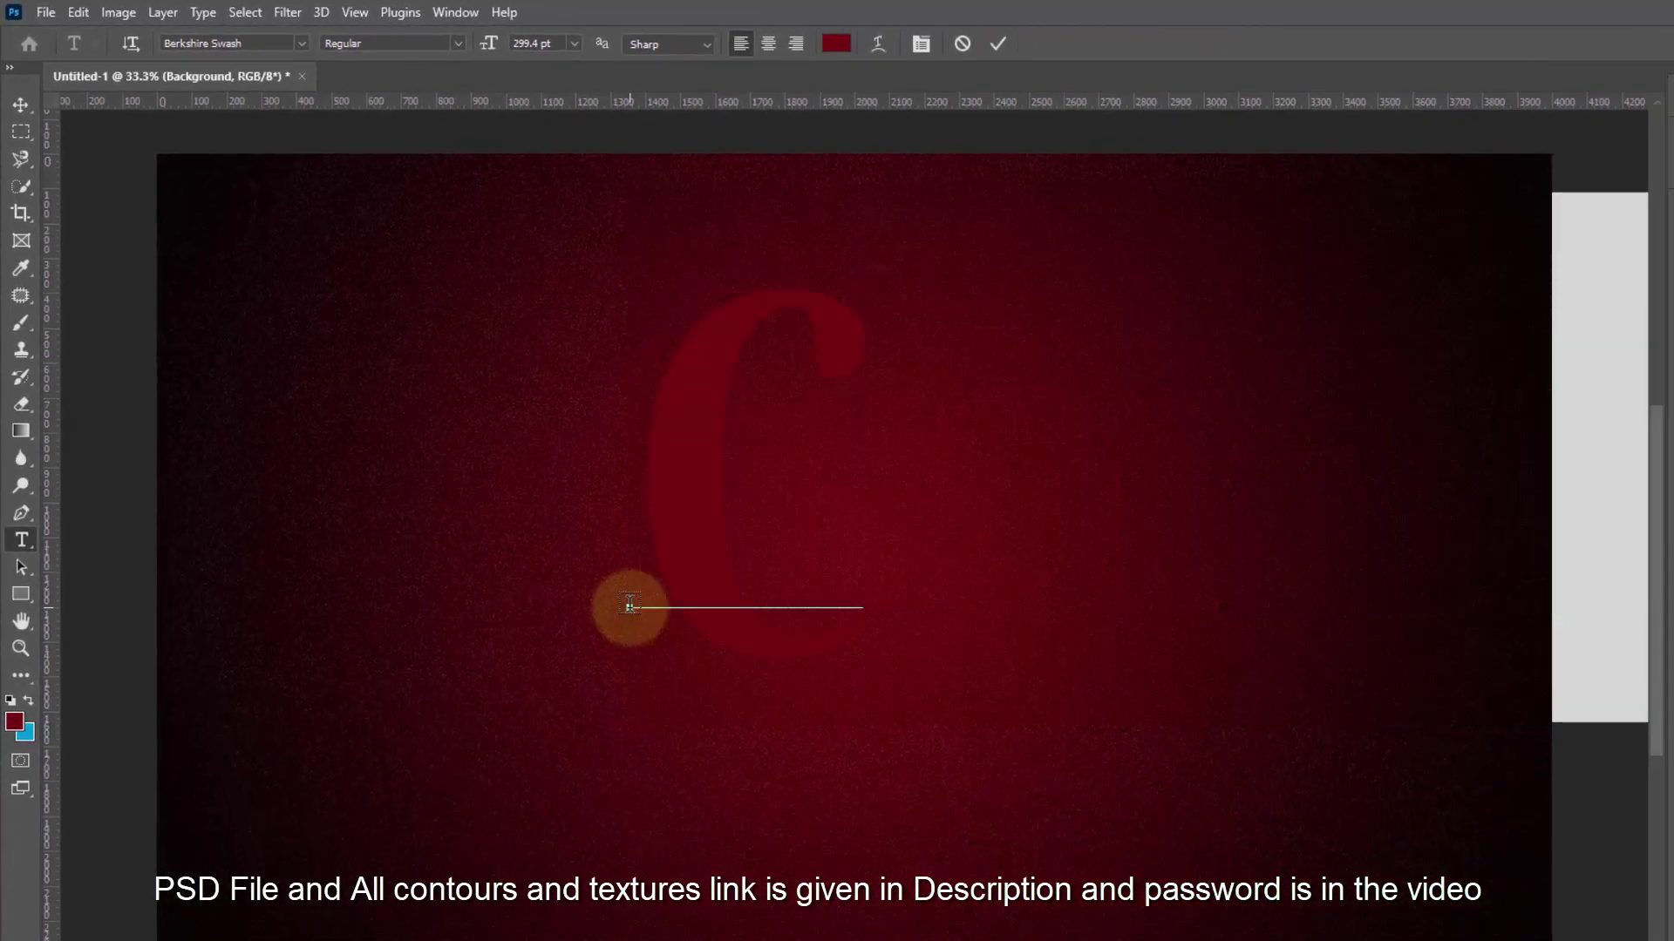
pyautogui.write('Cool')
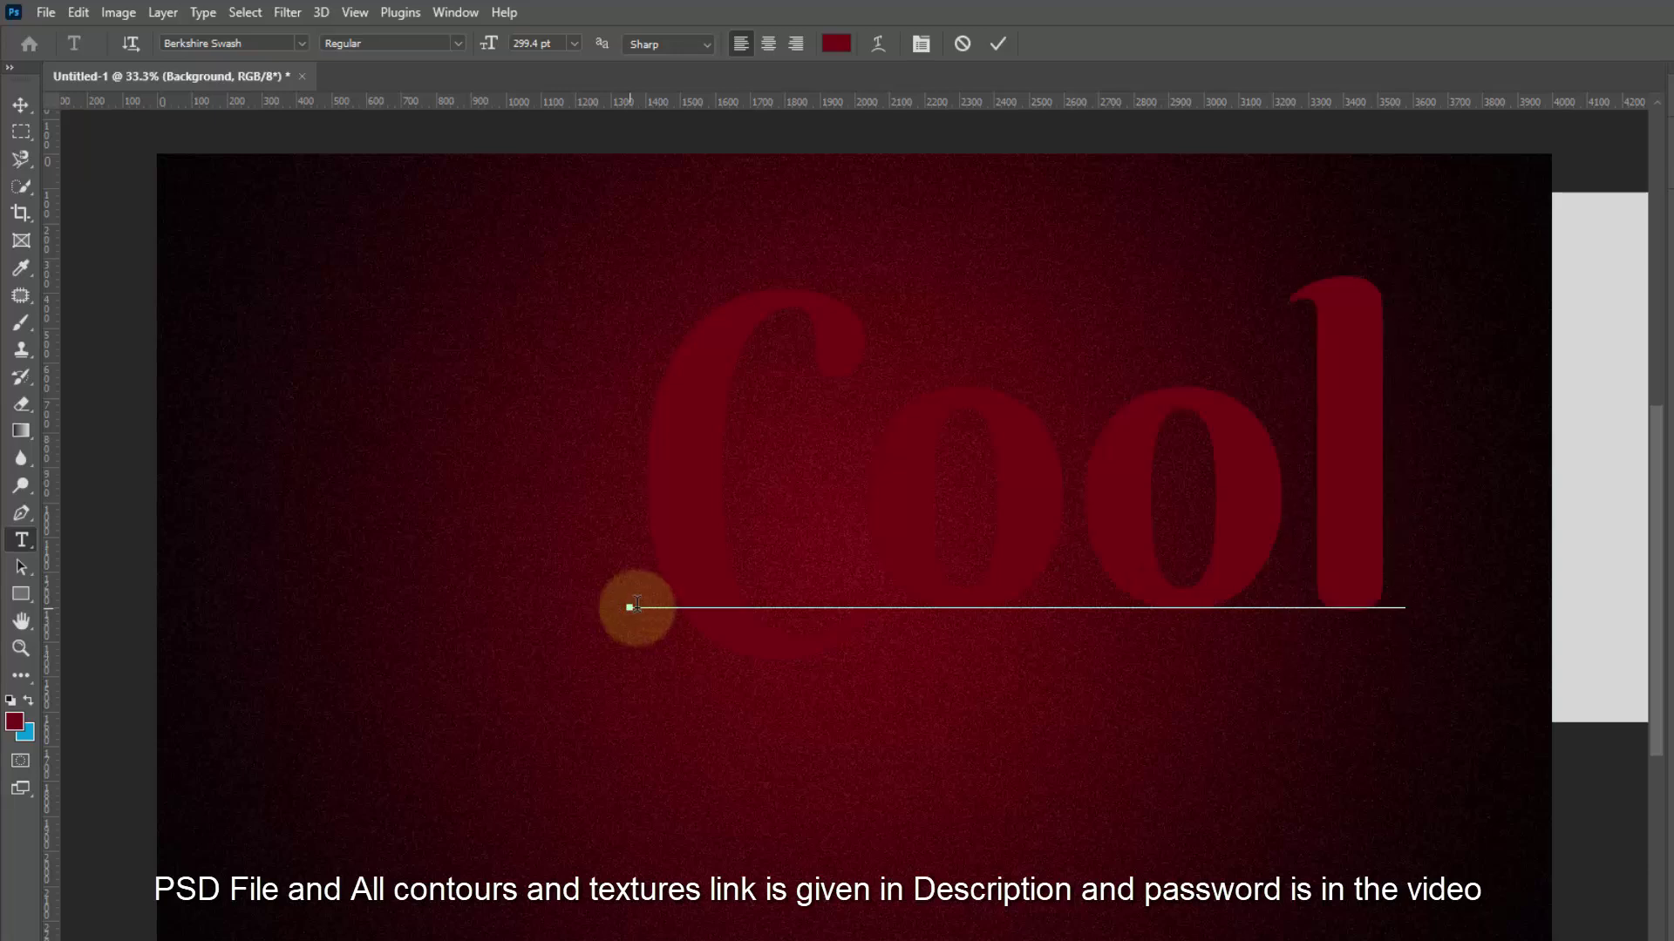
# Change the colour of the whole word "Cool" to white.
pyautogui.doubleClick(748, 550)
pyautogui.click(835, 44)
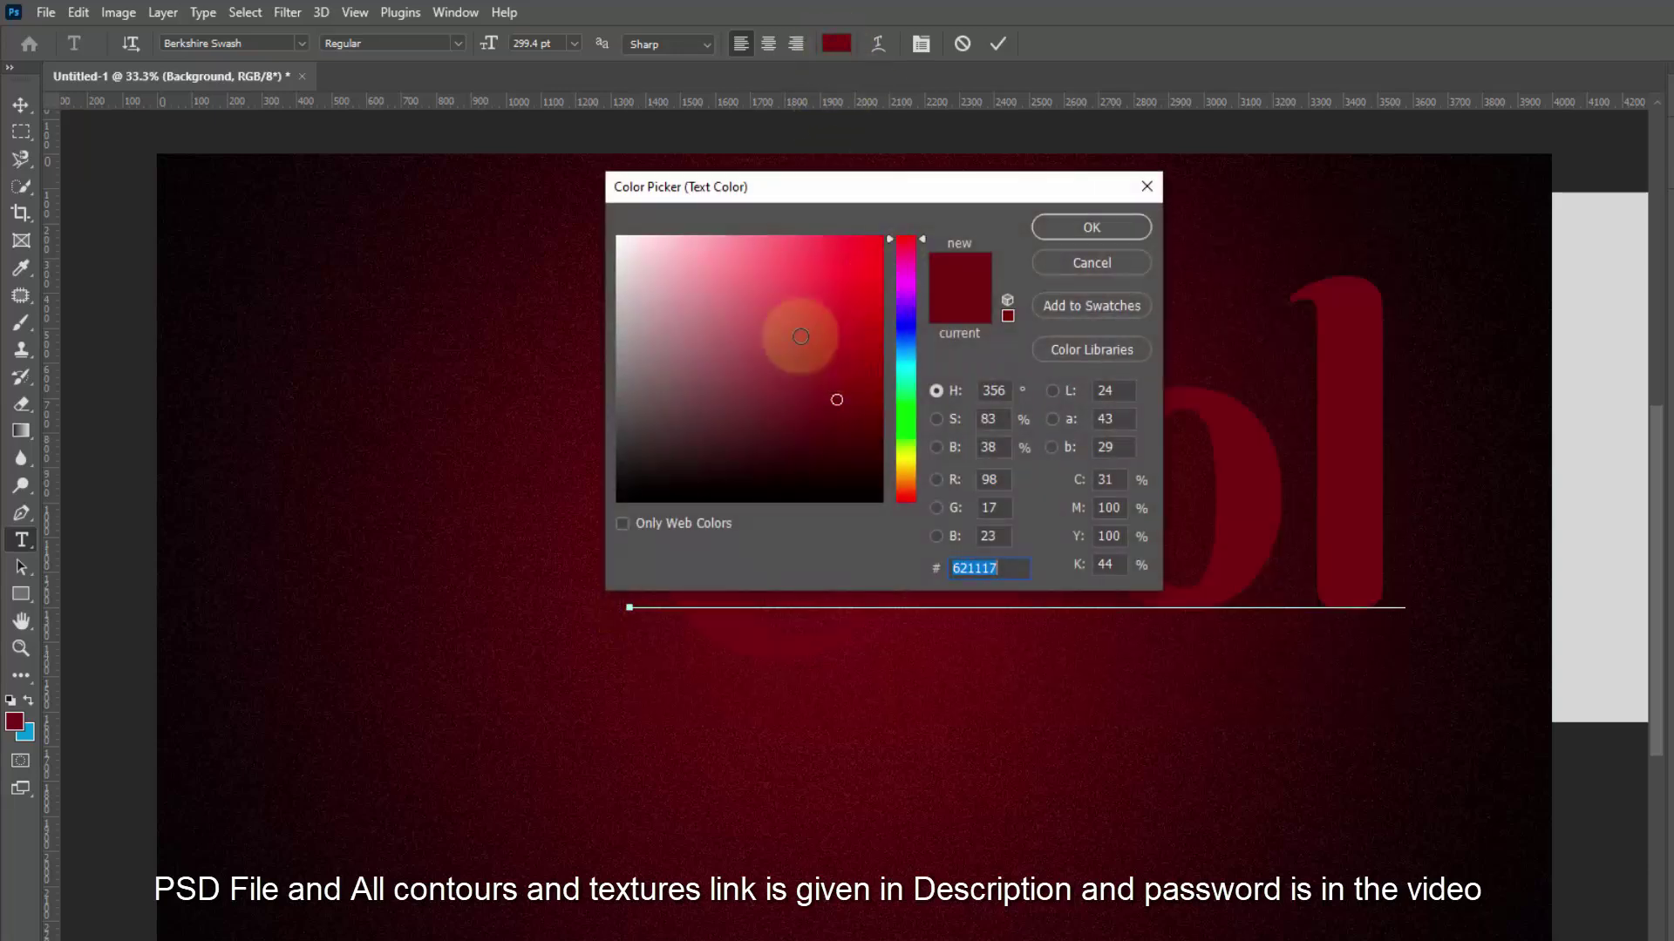
pyautogui.moveTo(796, 336); pyautogui.dragTo(598, 231)
pyautogui.click(1091, 227)
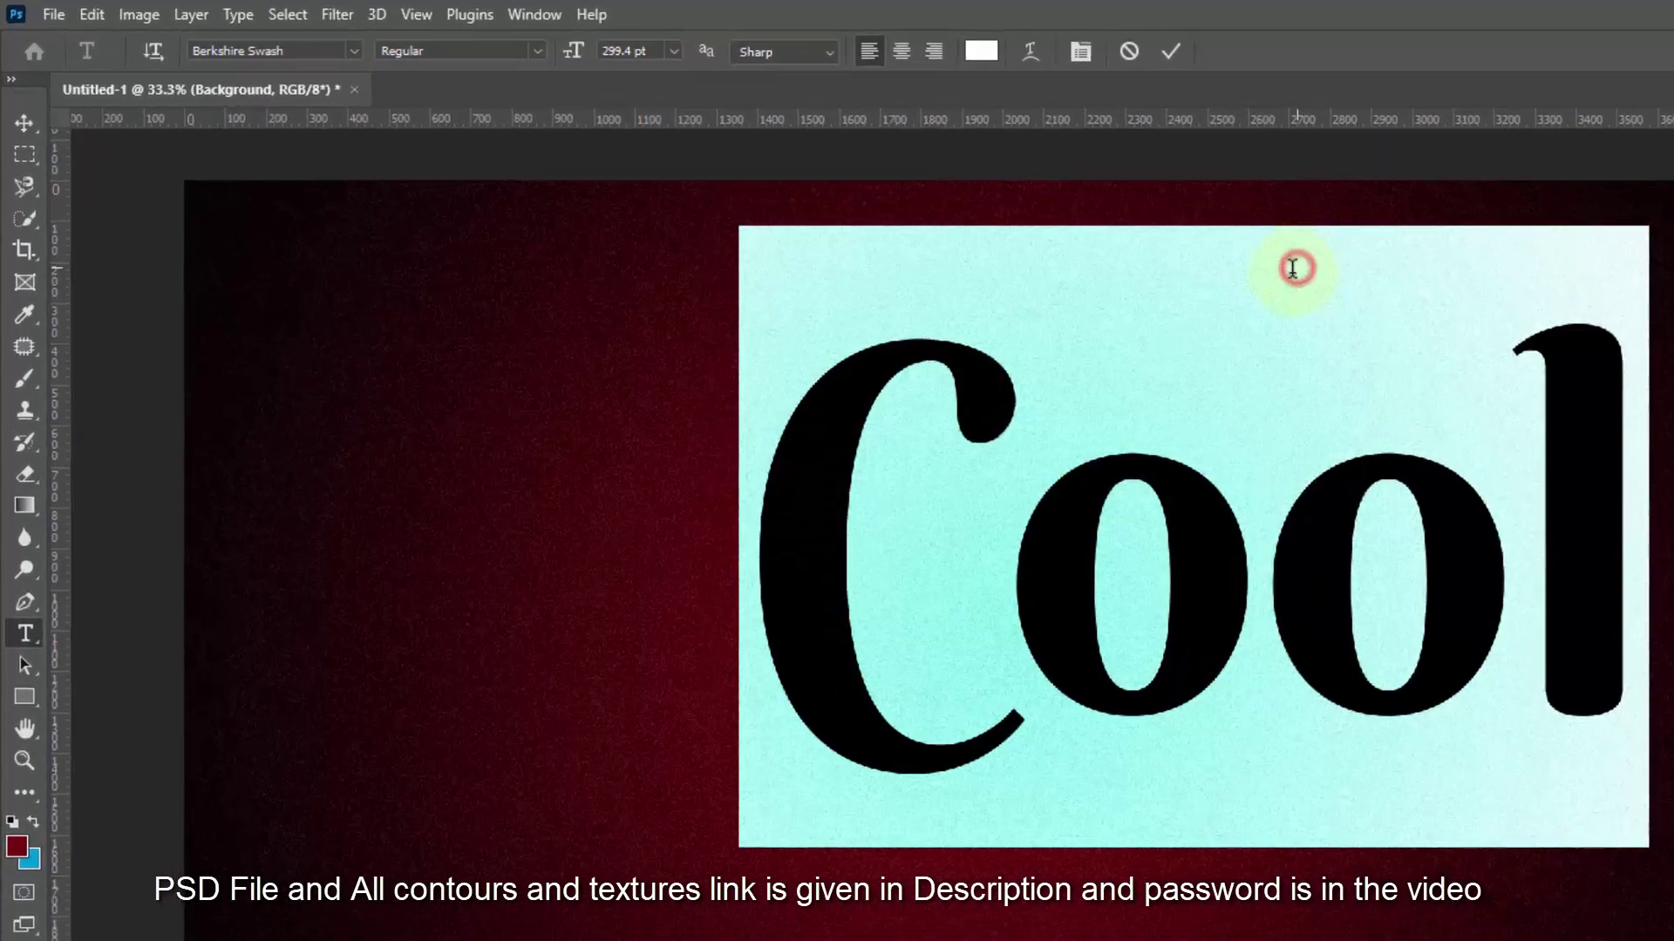
# Set the font size of the "Cool" text to 310 pt and commit the text.
pyautogui.click(260, 43)
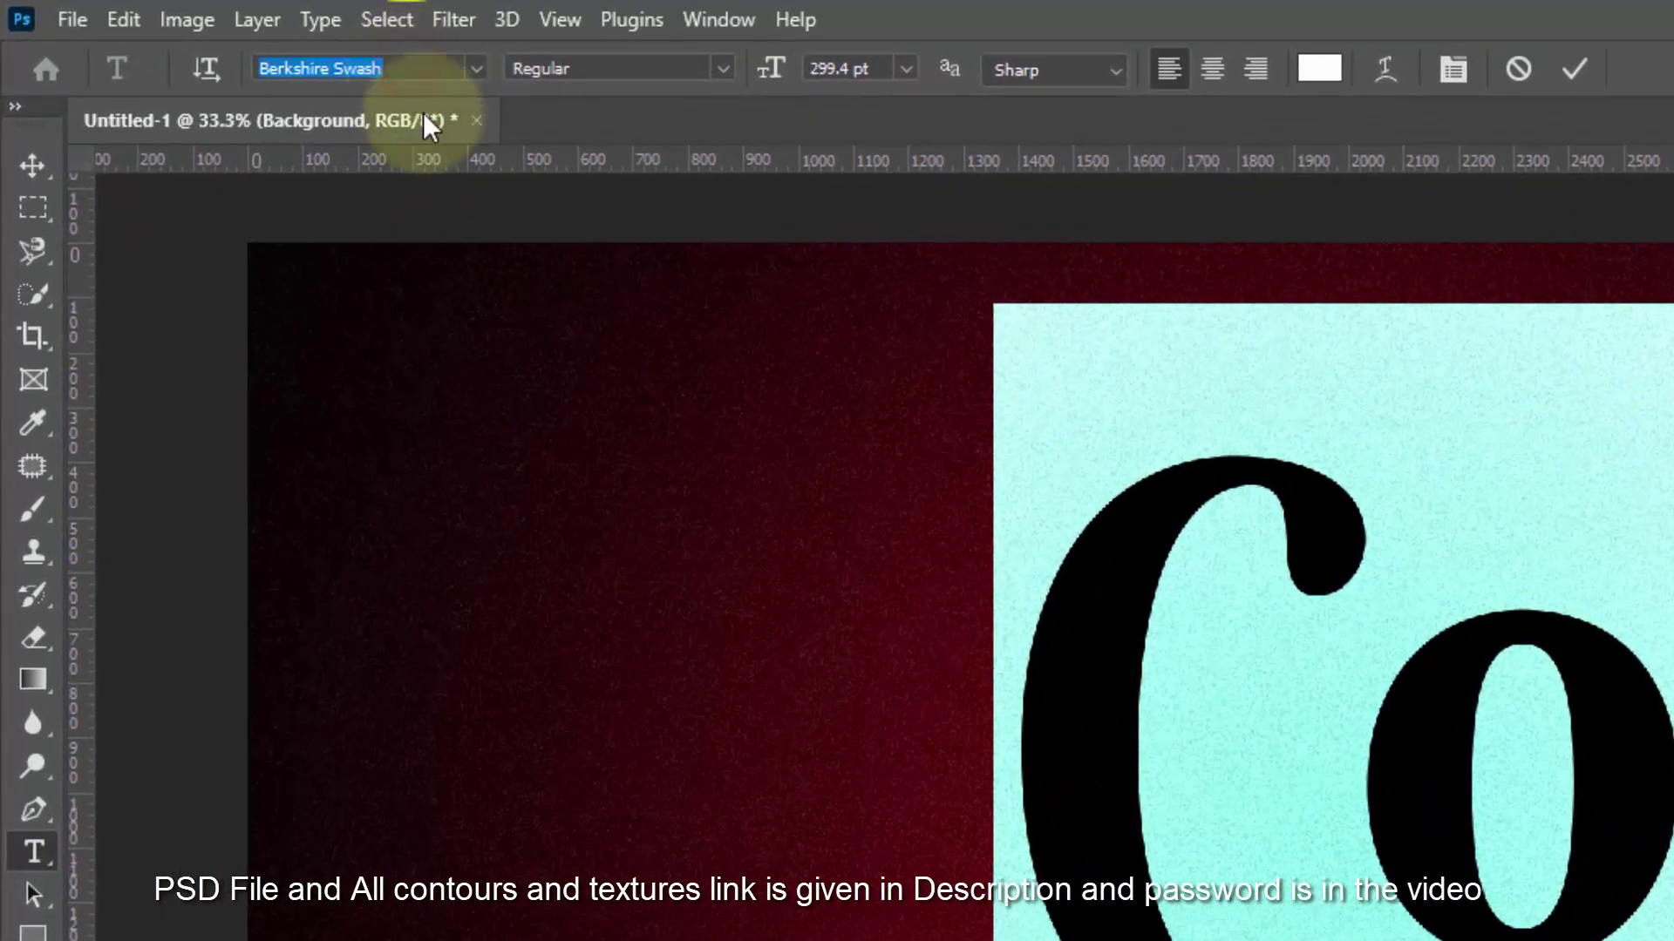
pyautogui.click(835, 68)
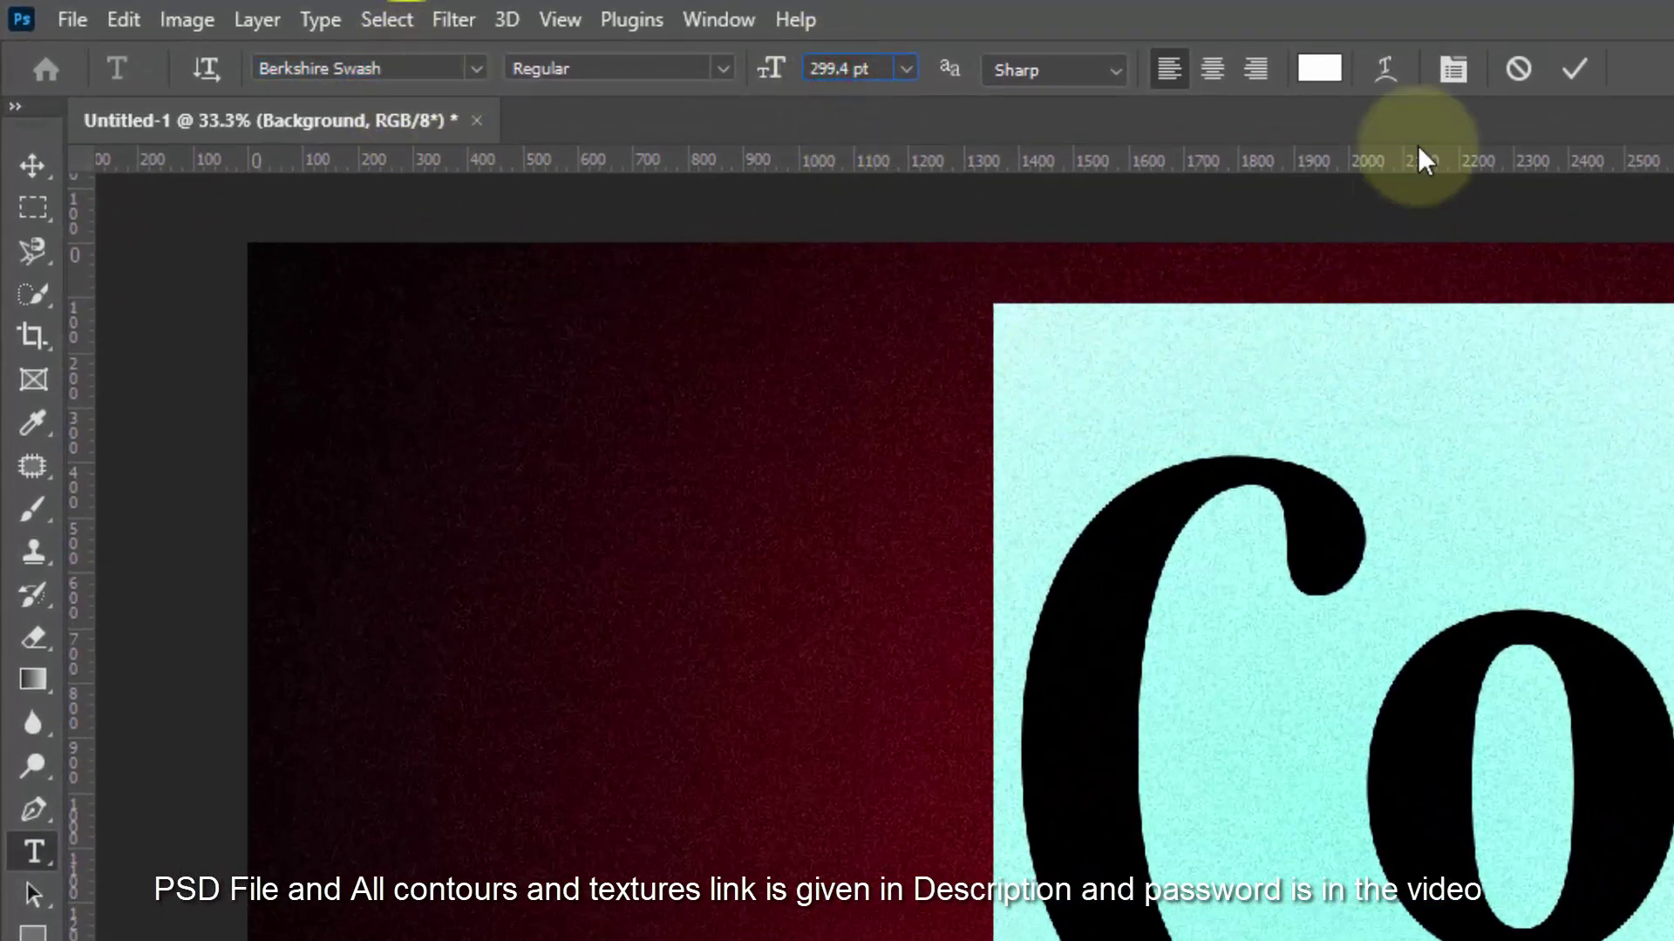
pyautogui.moveTo(857, 73); pyautogui.dragTo(683, 70)
pyautogui.write('310')
pyautogui.press('Return')
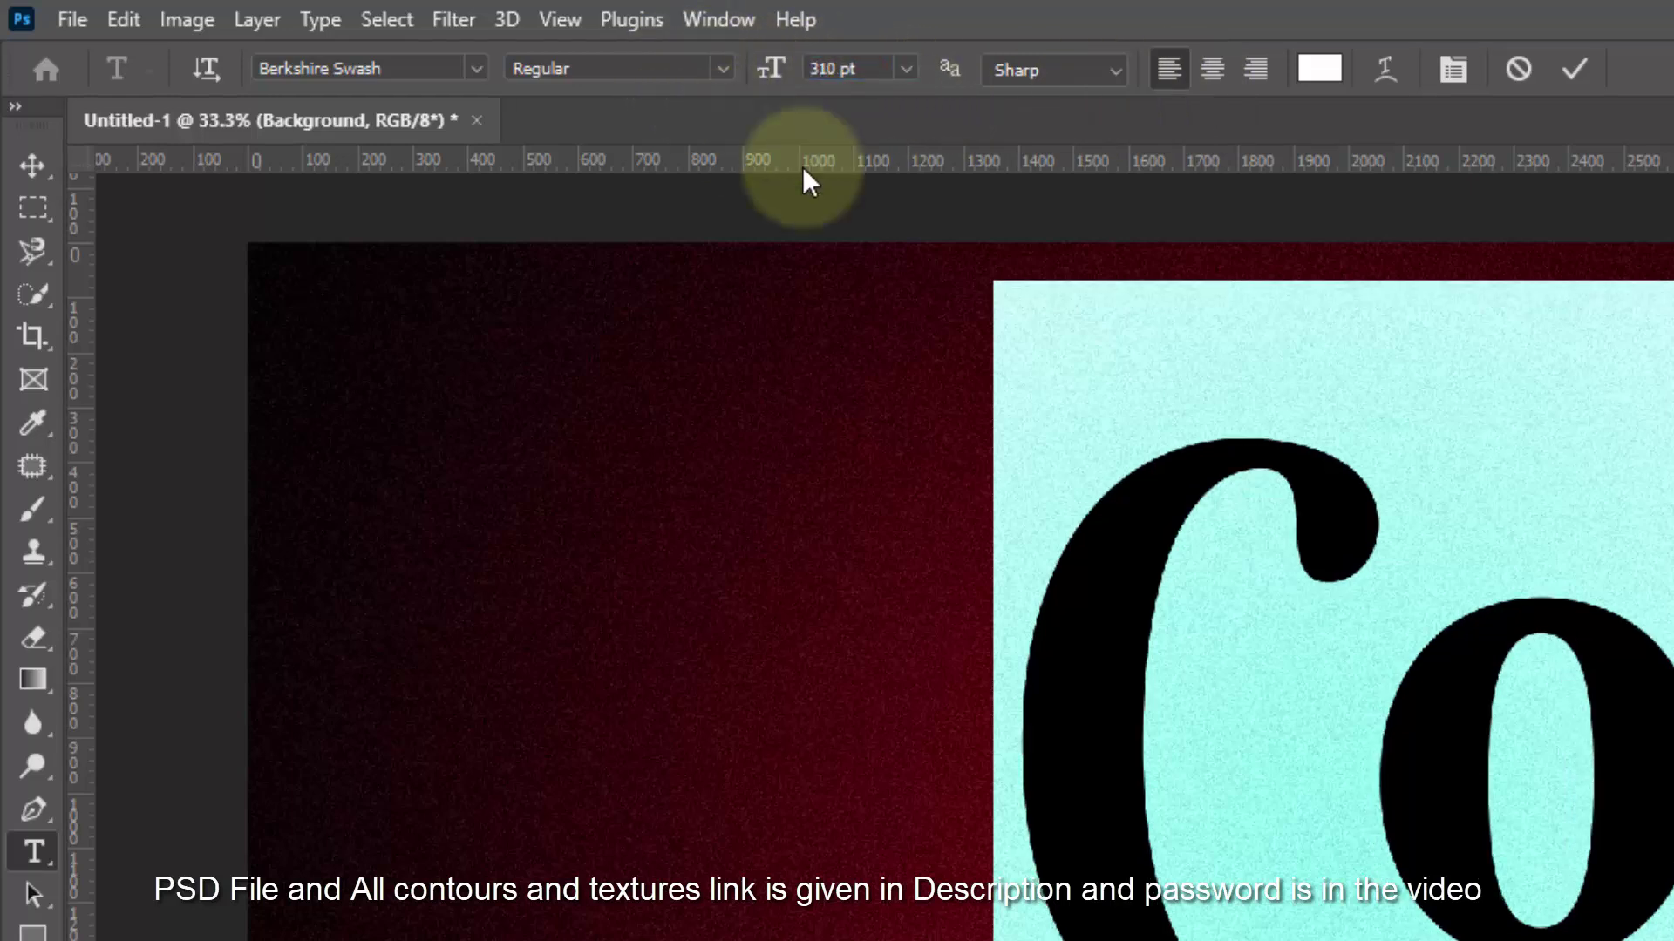
pyautogui.click(1574, 69)
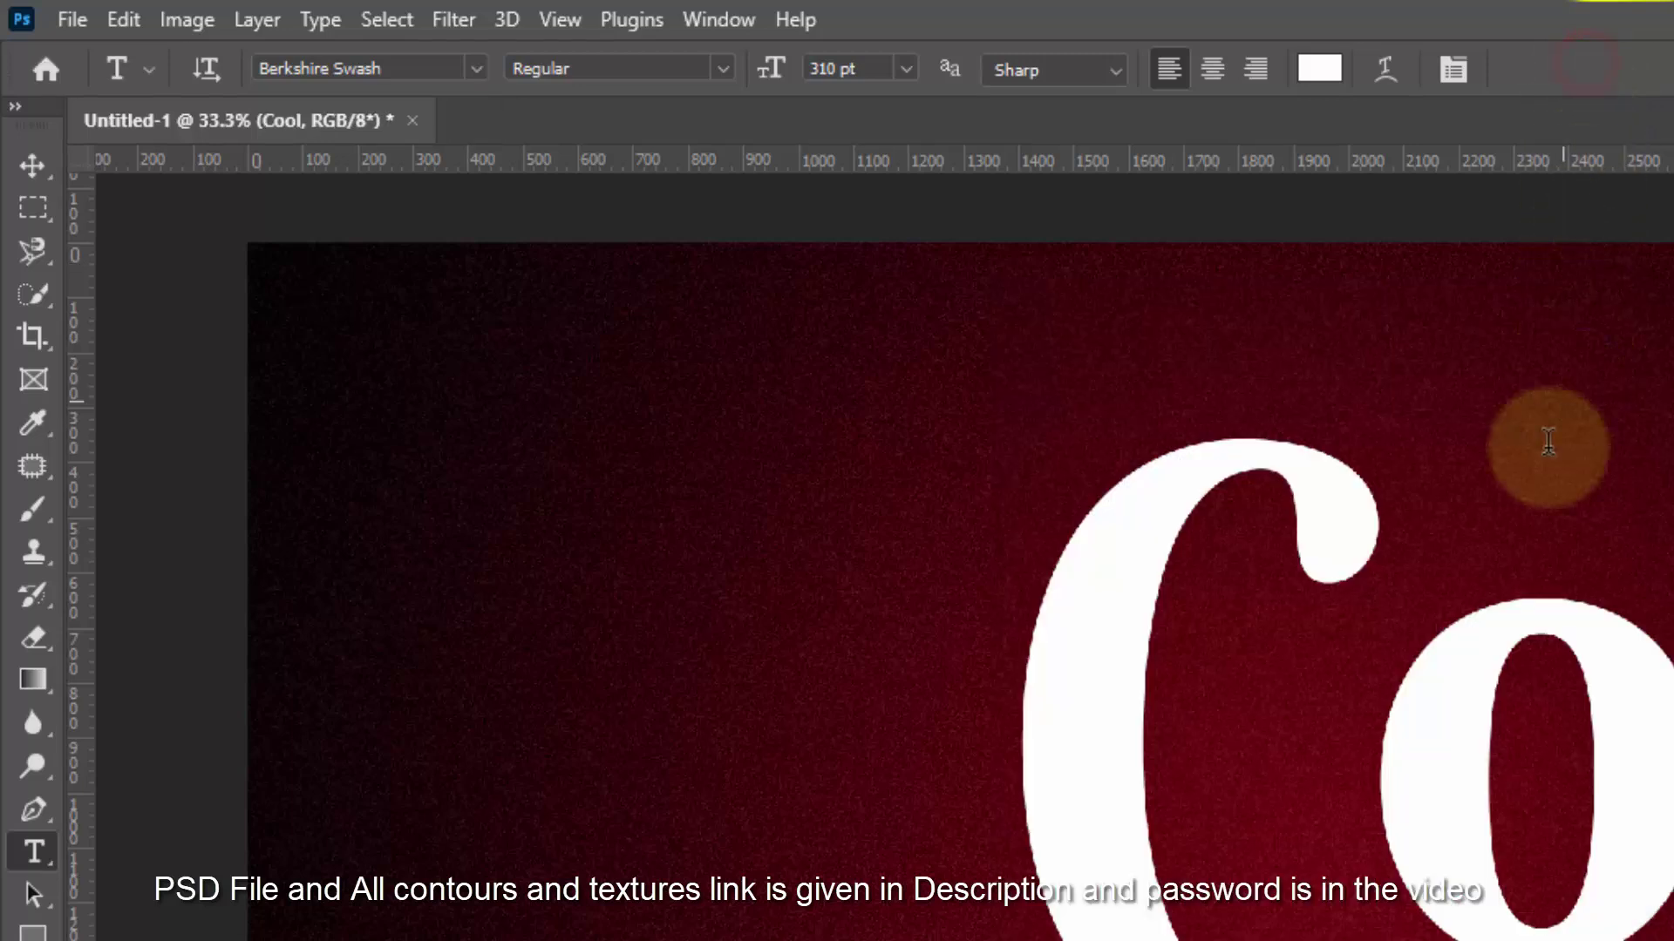
# Move the "Cool" text toward the centre of the canvas, to about X 804 px and Y 288 px.
pyautogui.click(21, 157)
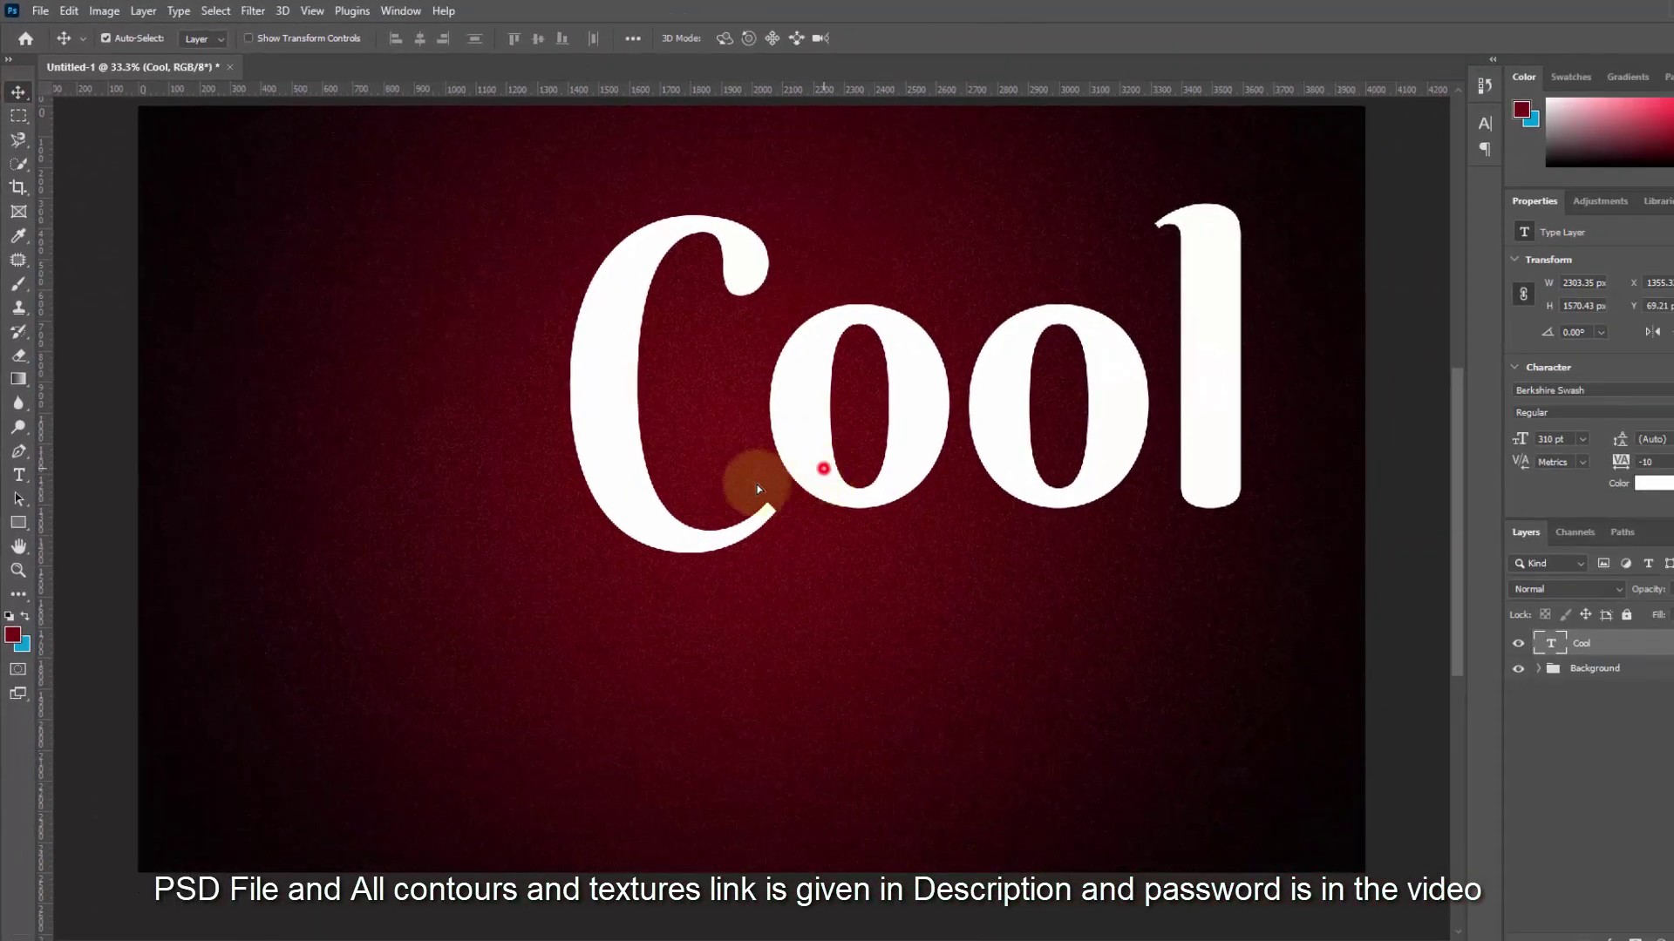
pyautogui.moveTo(758, 489); pyautogui.dragTo(654, 536)
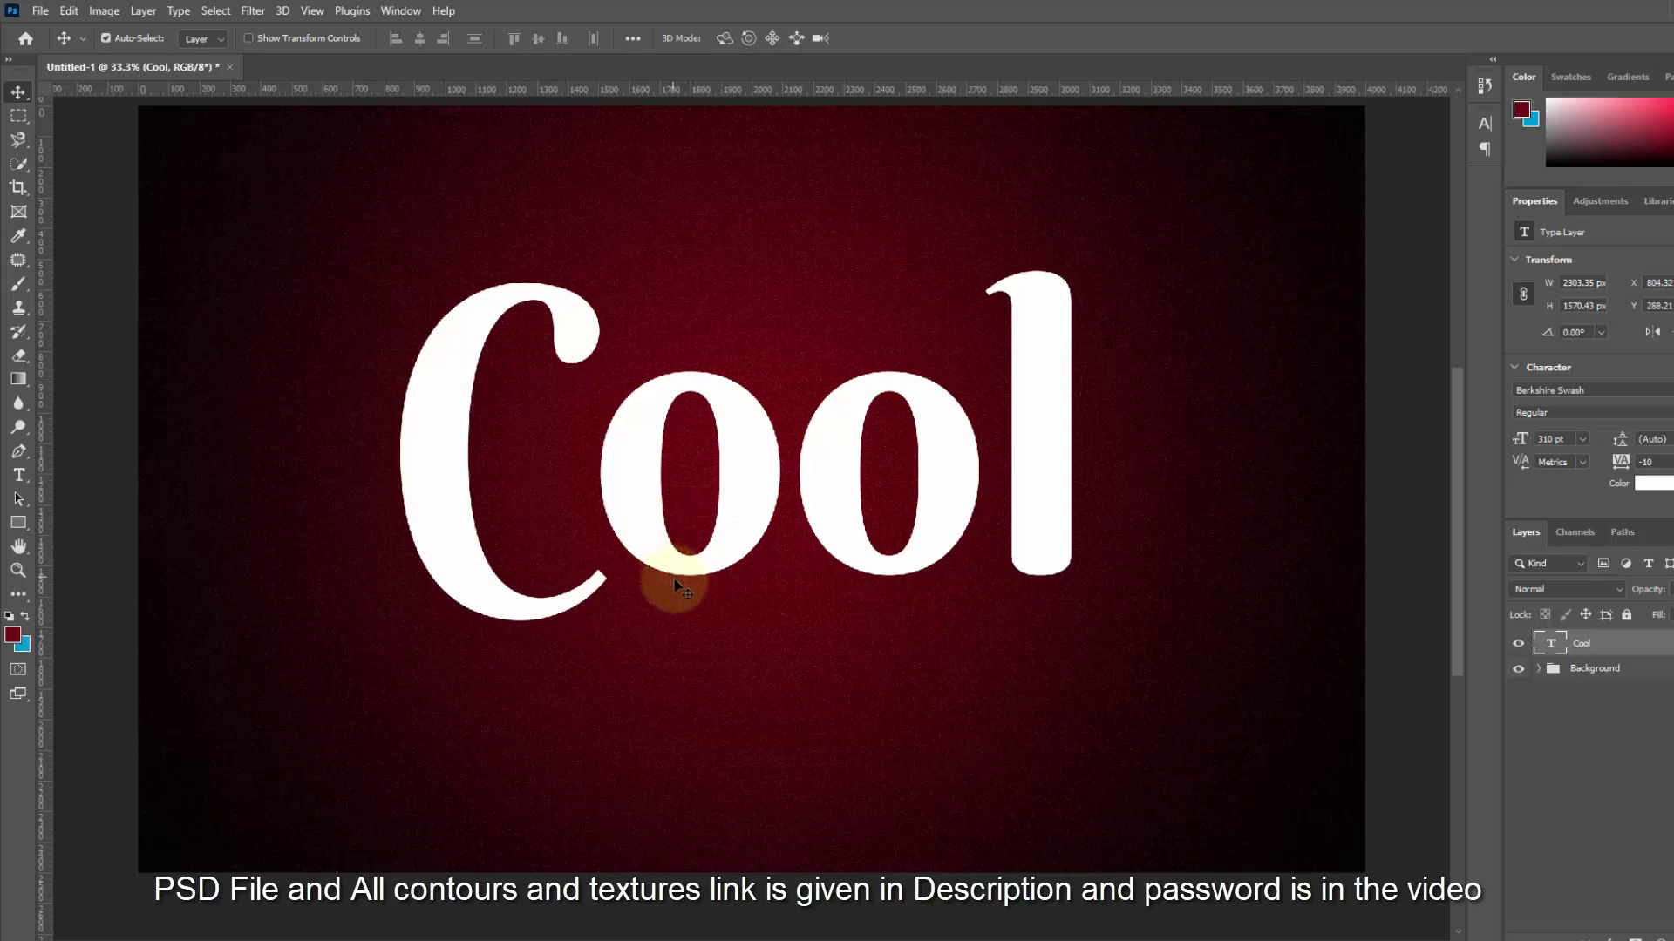
pyautogui.scroll(2, 676, 580)
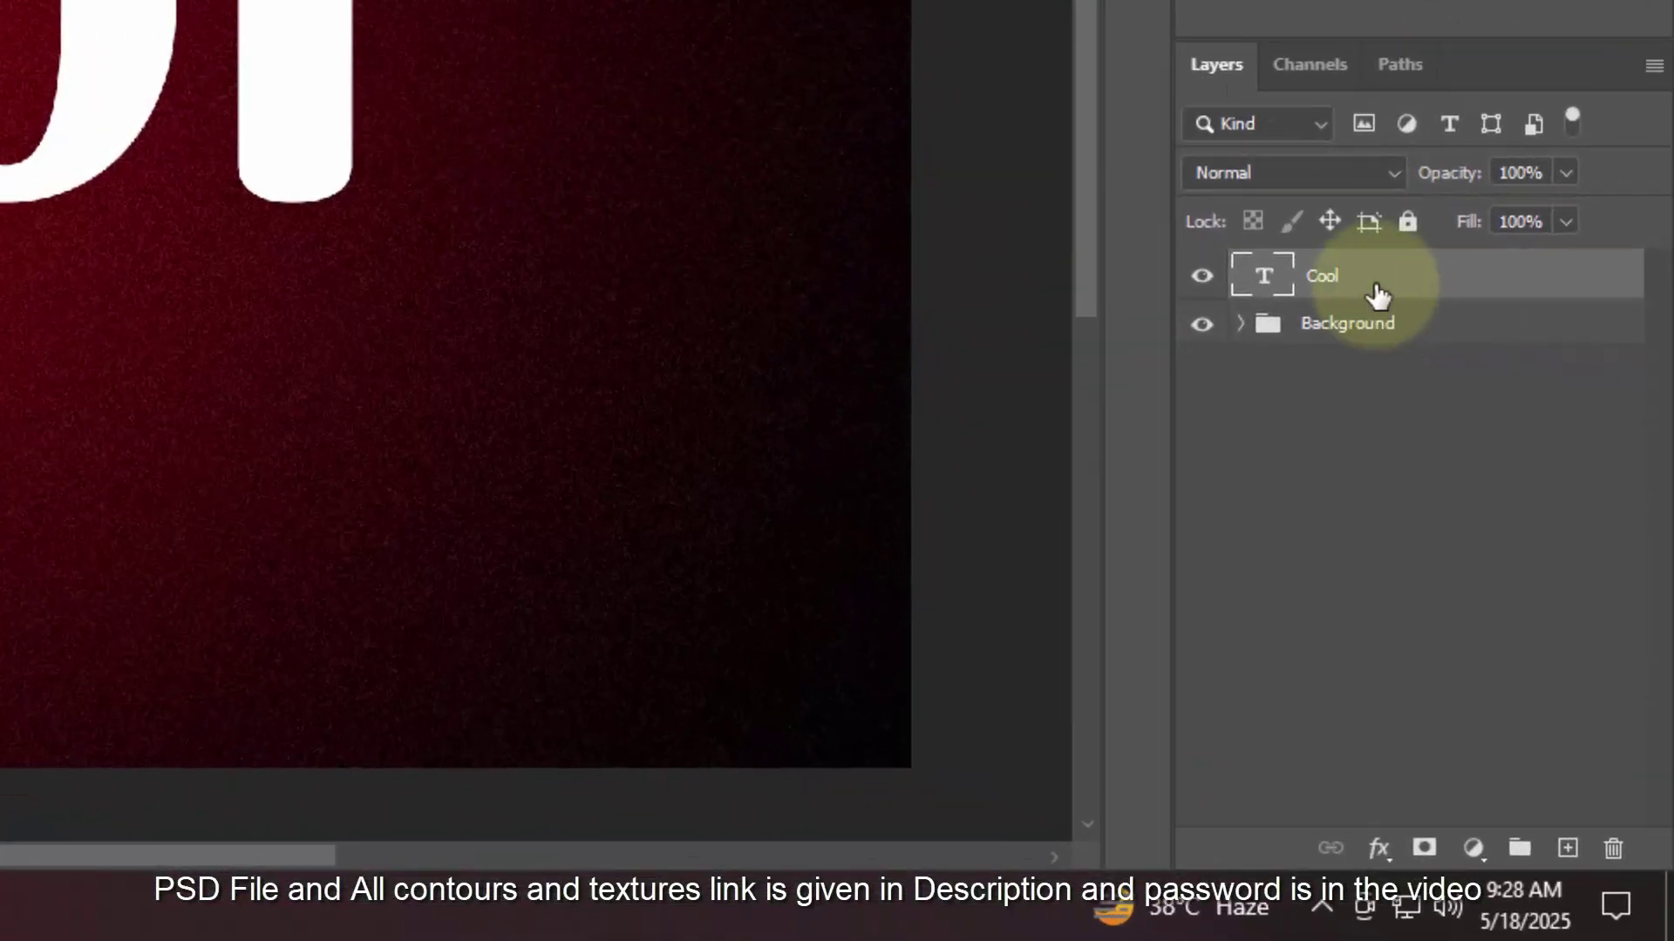
# Convert the "Cool" text layer to a smart object and shift it slightly down on the canvas.
pyautogui.rightClick(1343, 427)
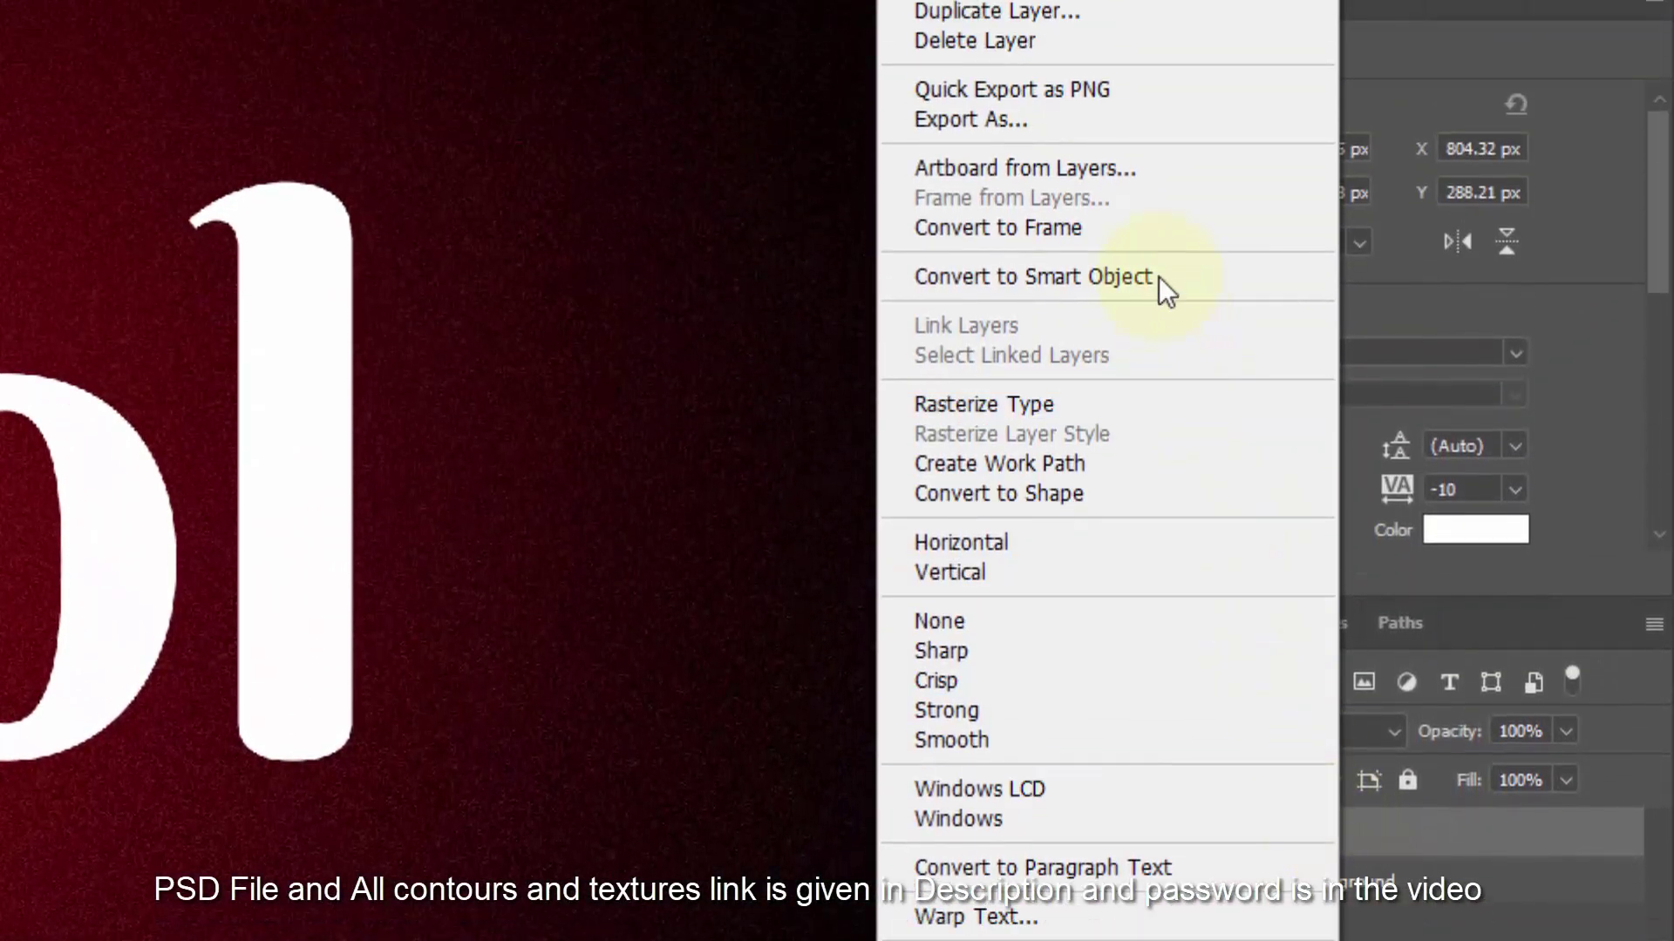
pyautogui.click(1158, 276)
pyautogui.moveTo(303, 570); pyautogui.dragTo(303, 631)
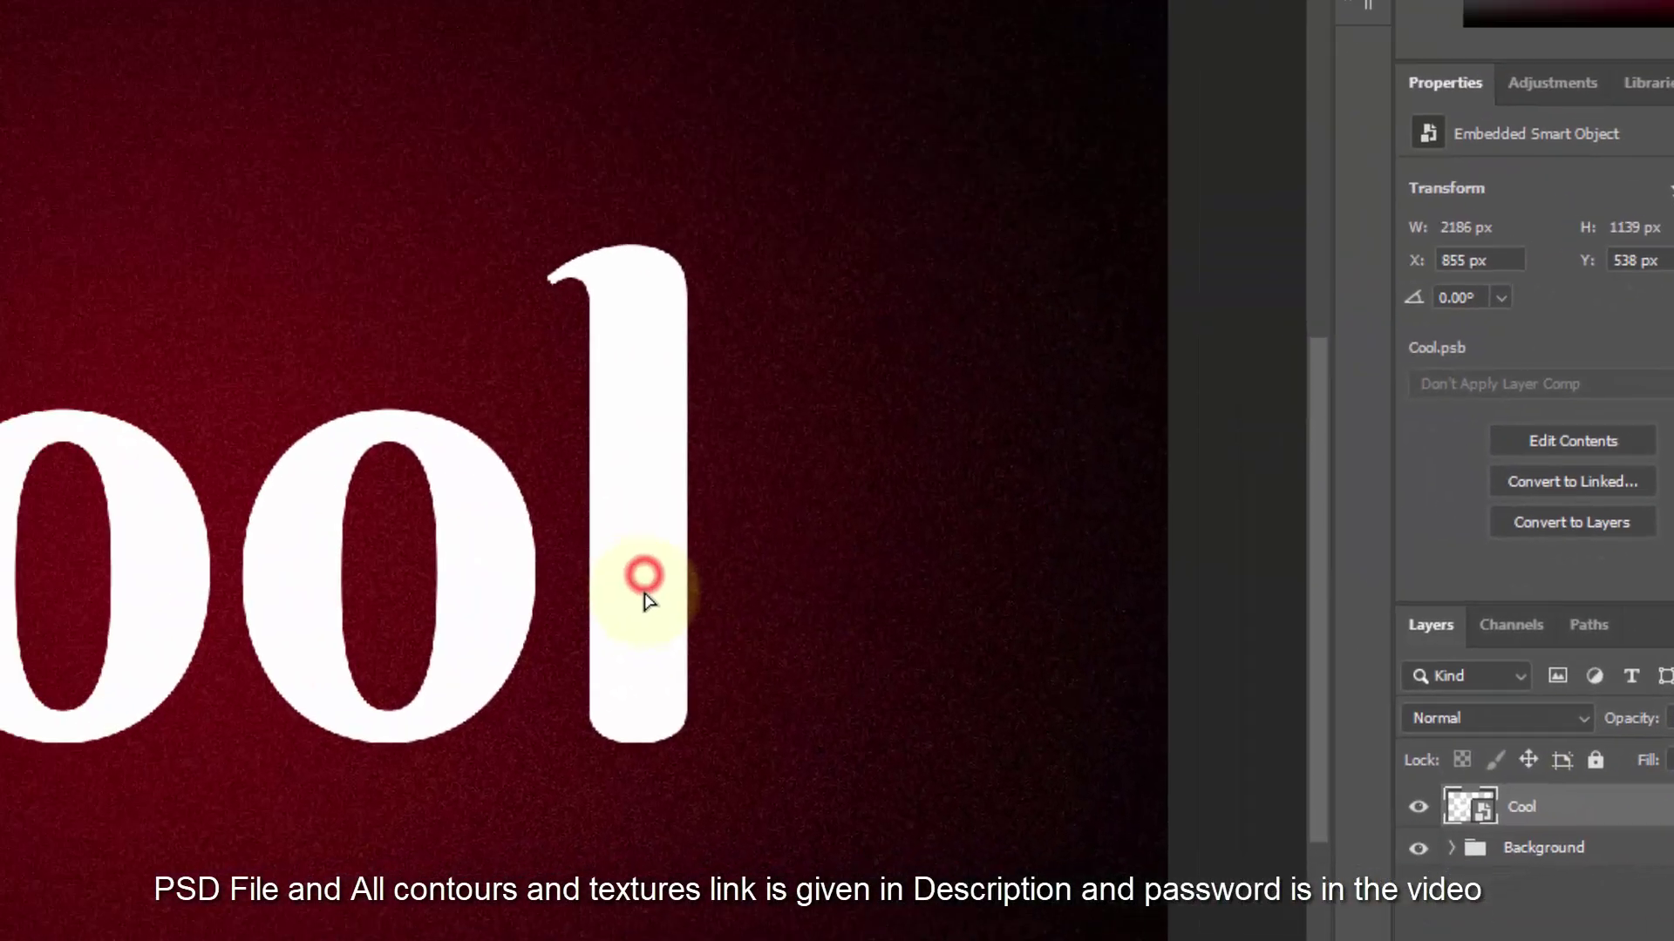
pyautogui.moveTo(1111, 636); pyautogui.dragTo(1112, 637)
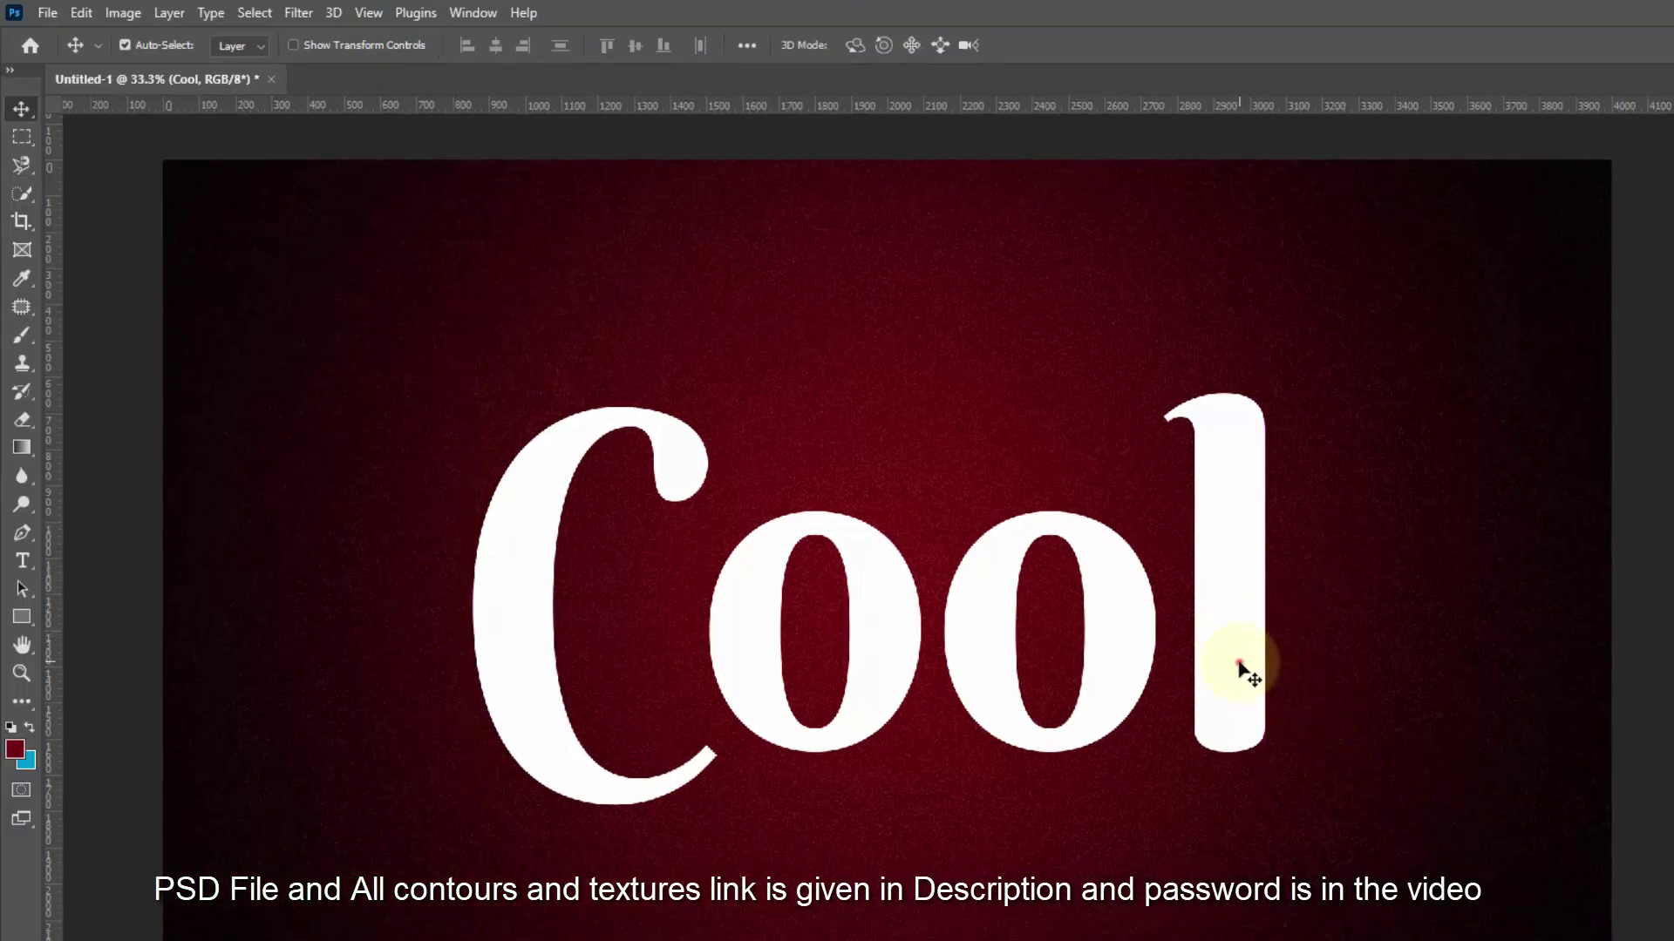
pyautogui.moveTo(1239, 663); pyautogui.dragTo(1239, 674)
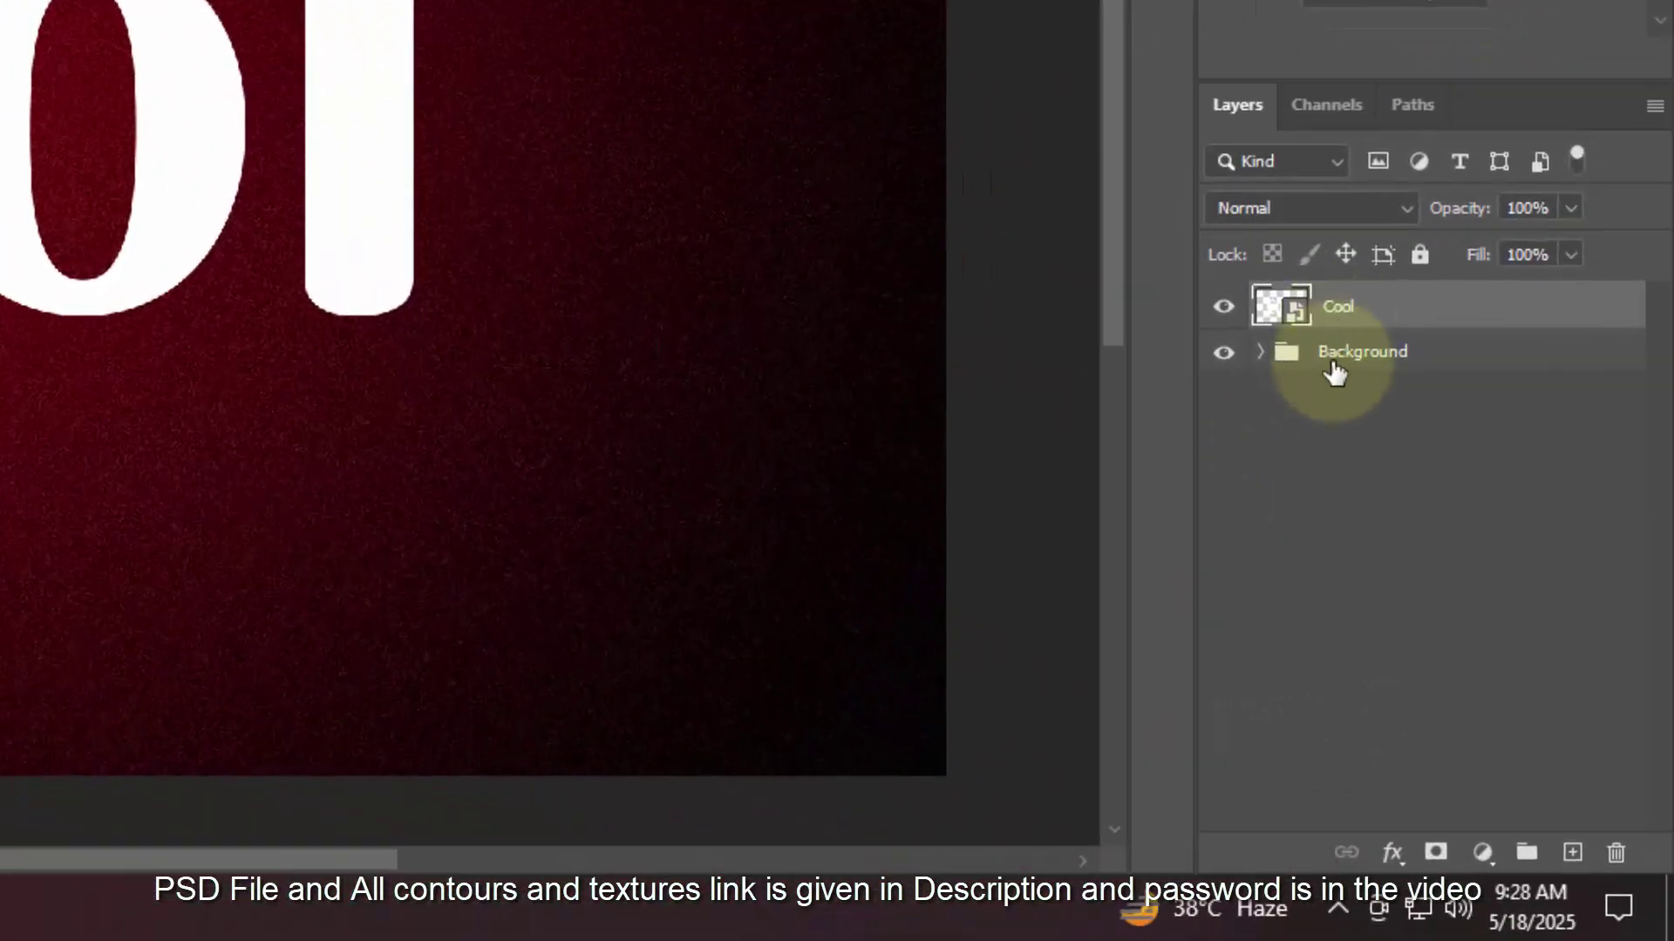
# Set the fill opacity of the "Cool" layer to 0% in its blending options.
pyautogui.click(1392, 852)
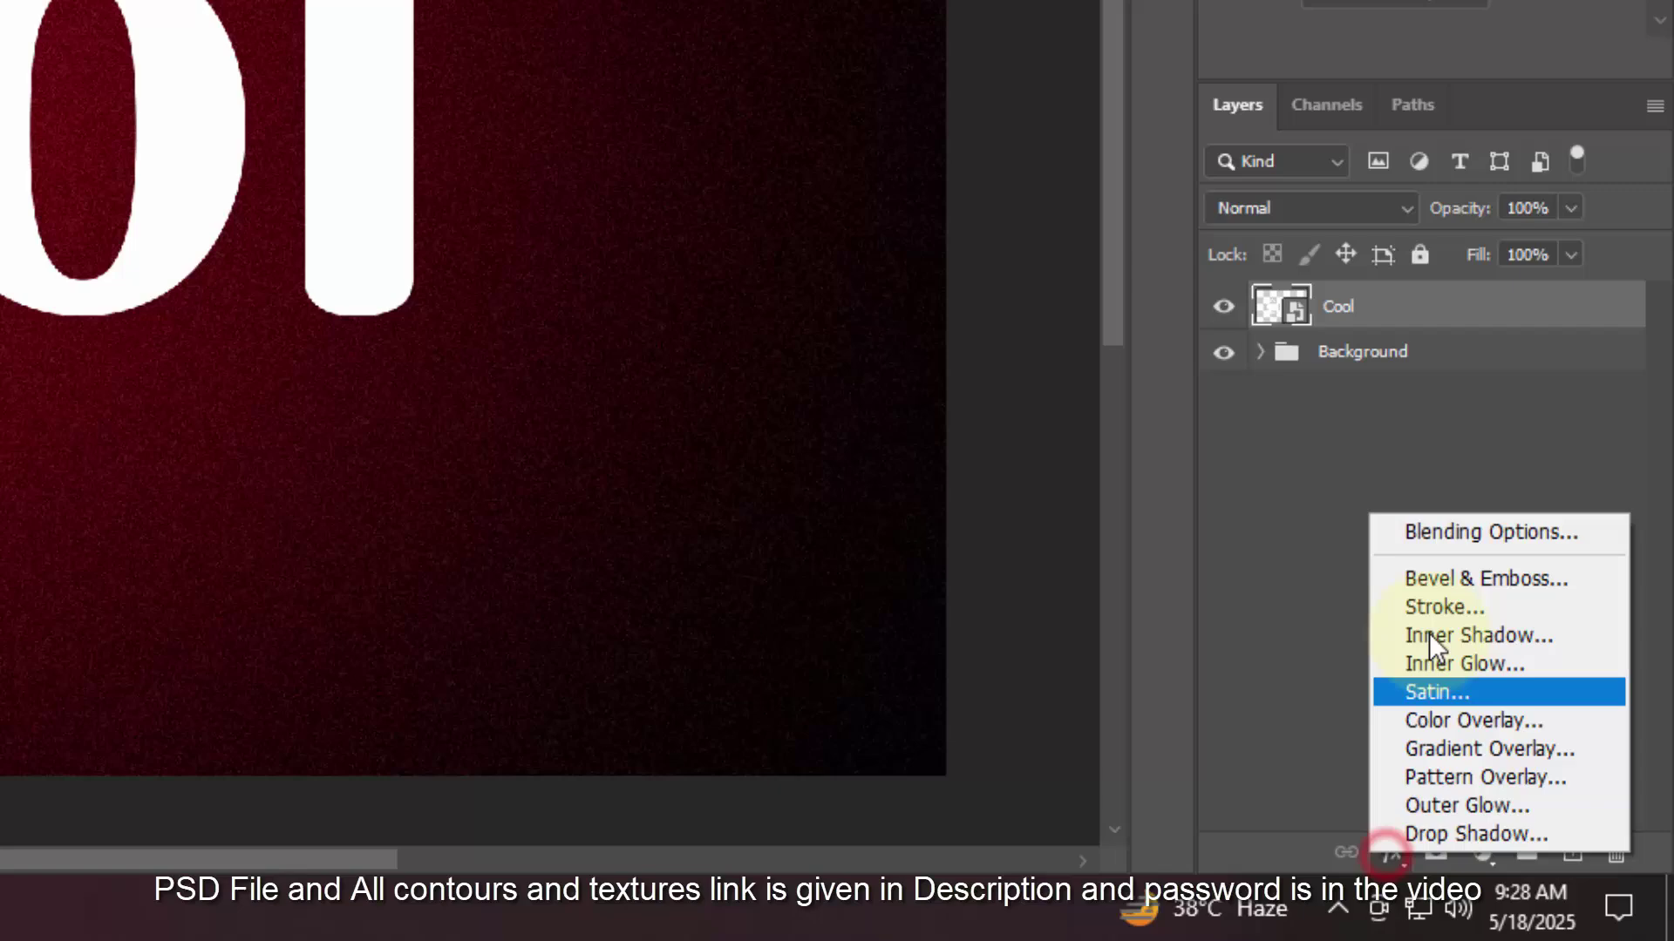
pyautogui.click(1424, 530)
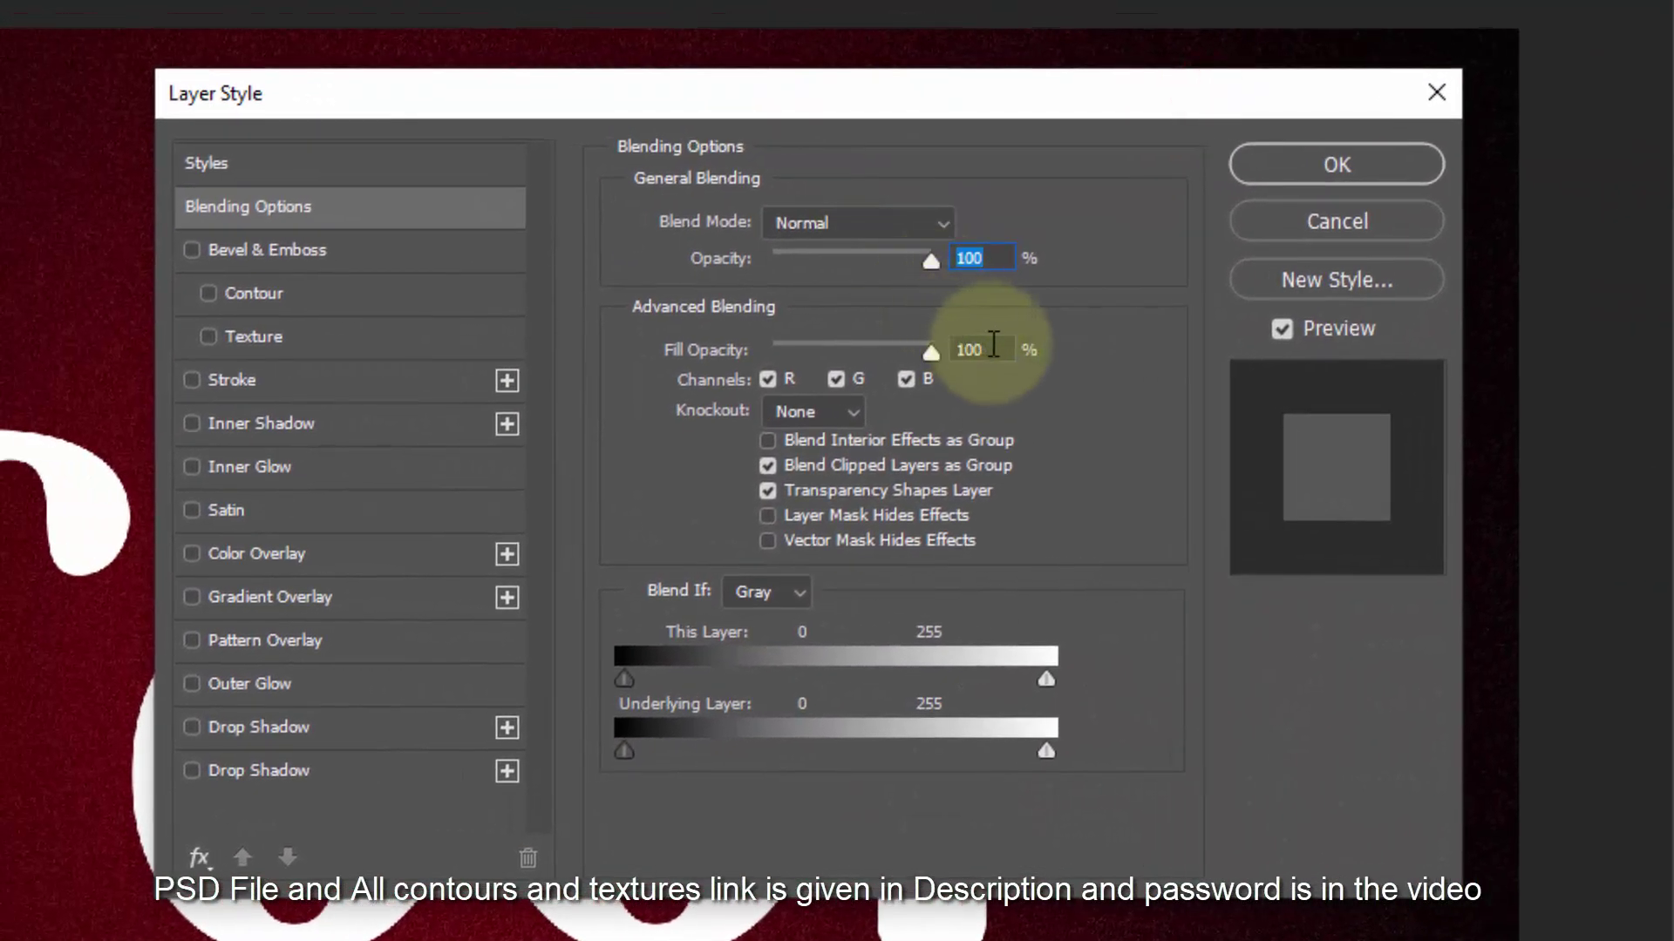
pyautogui.click(986, 348)
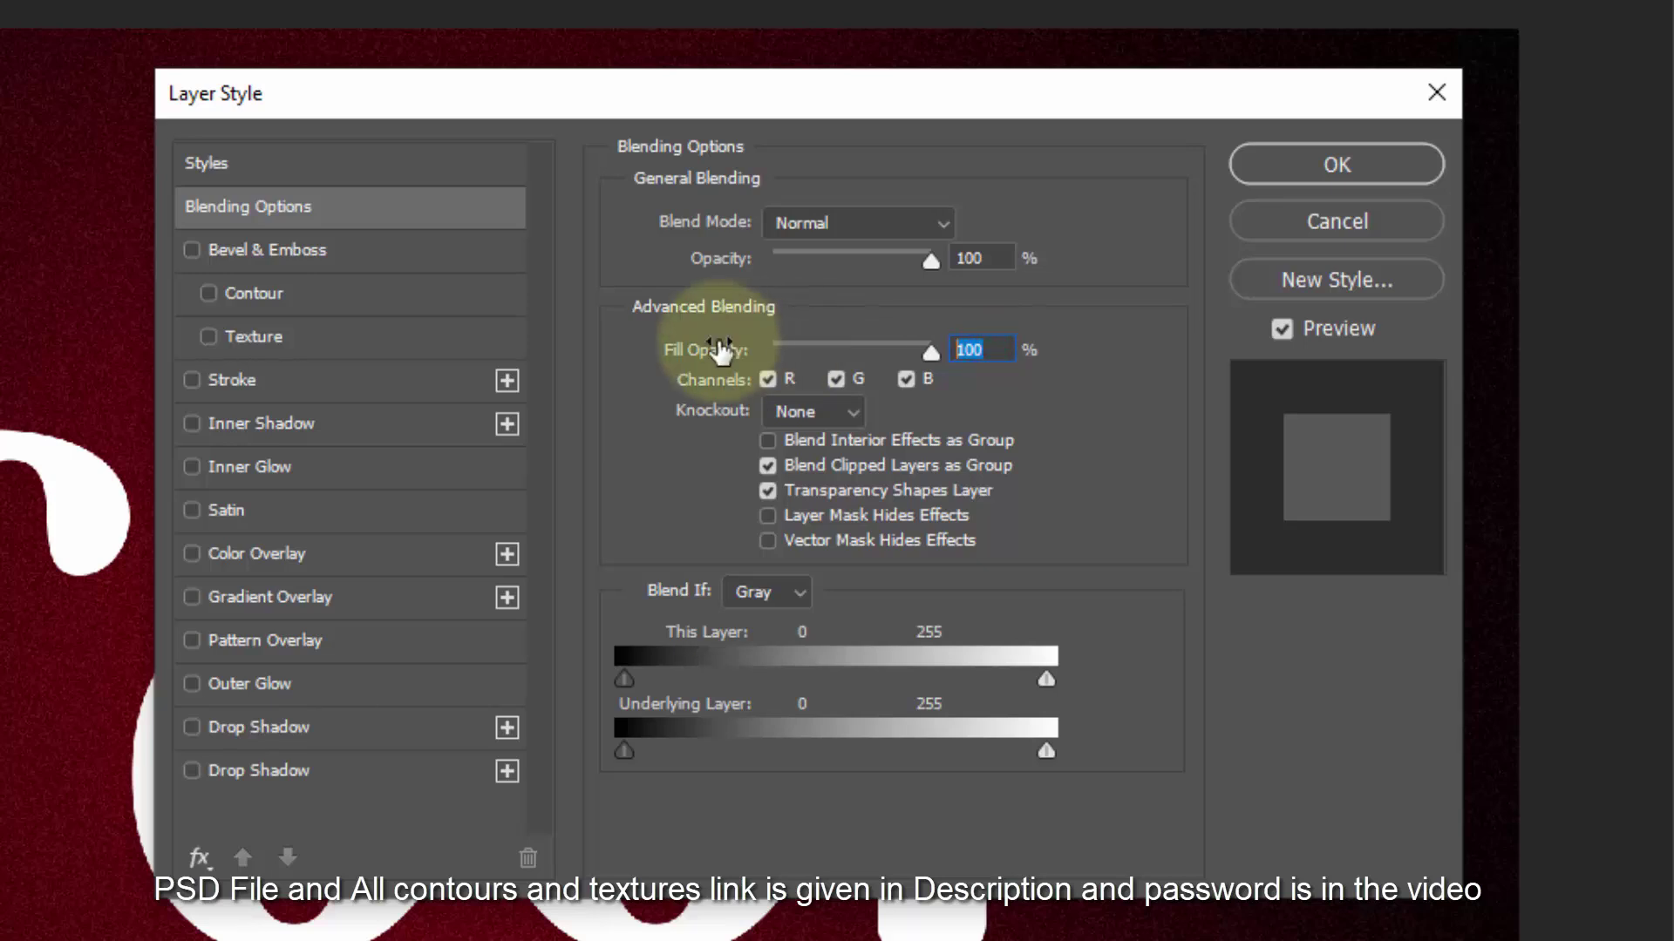
pyautogui.write('0')
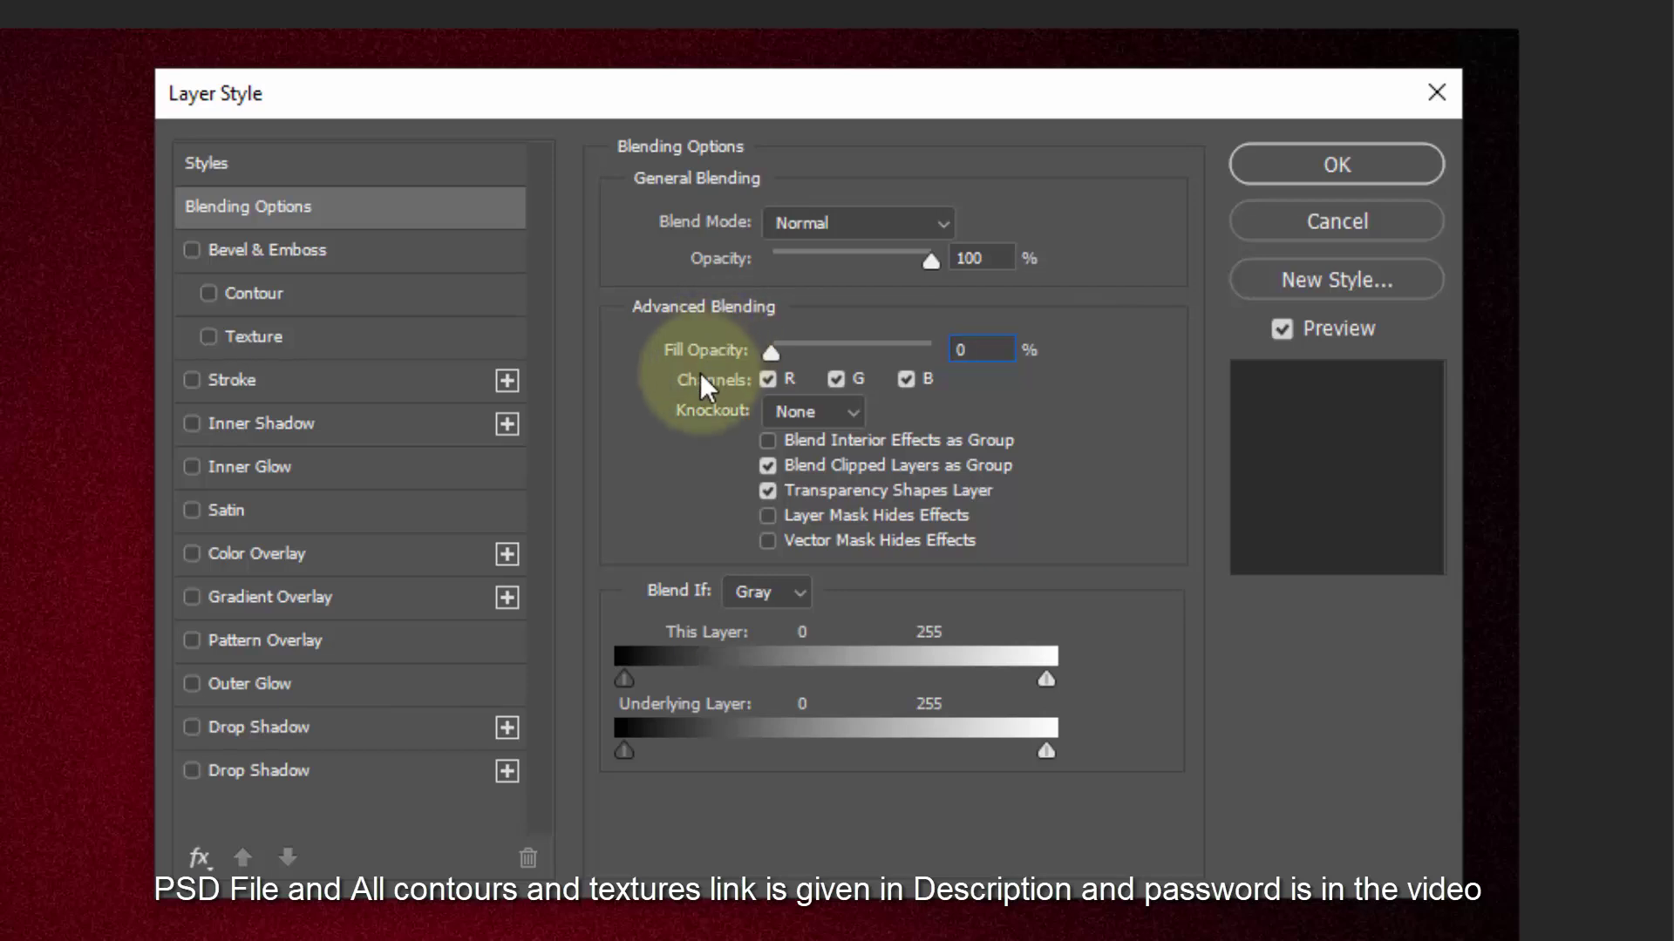
# Enable the first drop shadow in black with Multiply at 35% opacity, using global light at a 32° angle.
pyautogui.click(385, 726)
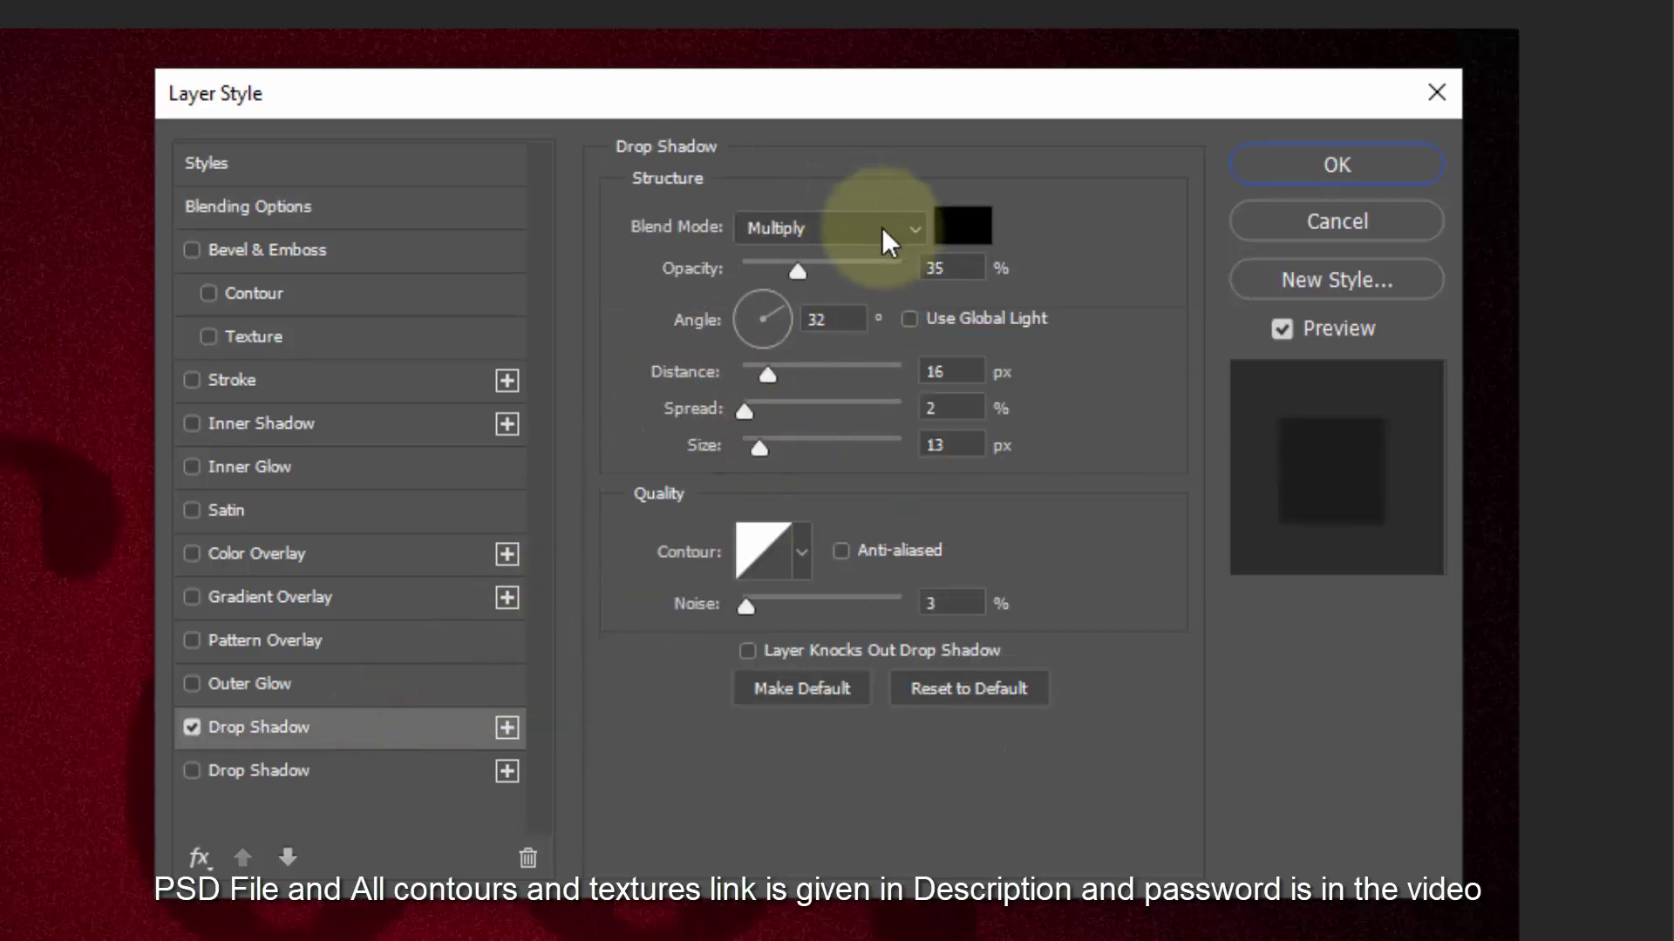
pyautogui.click(970, 230)
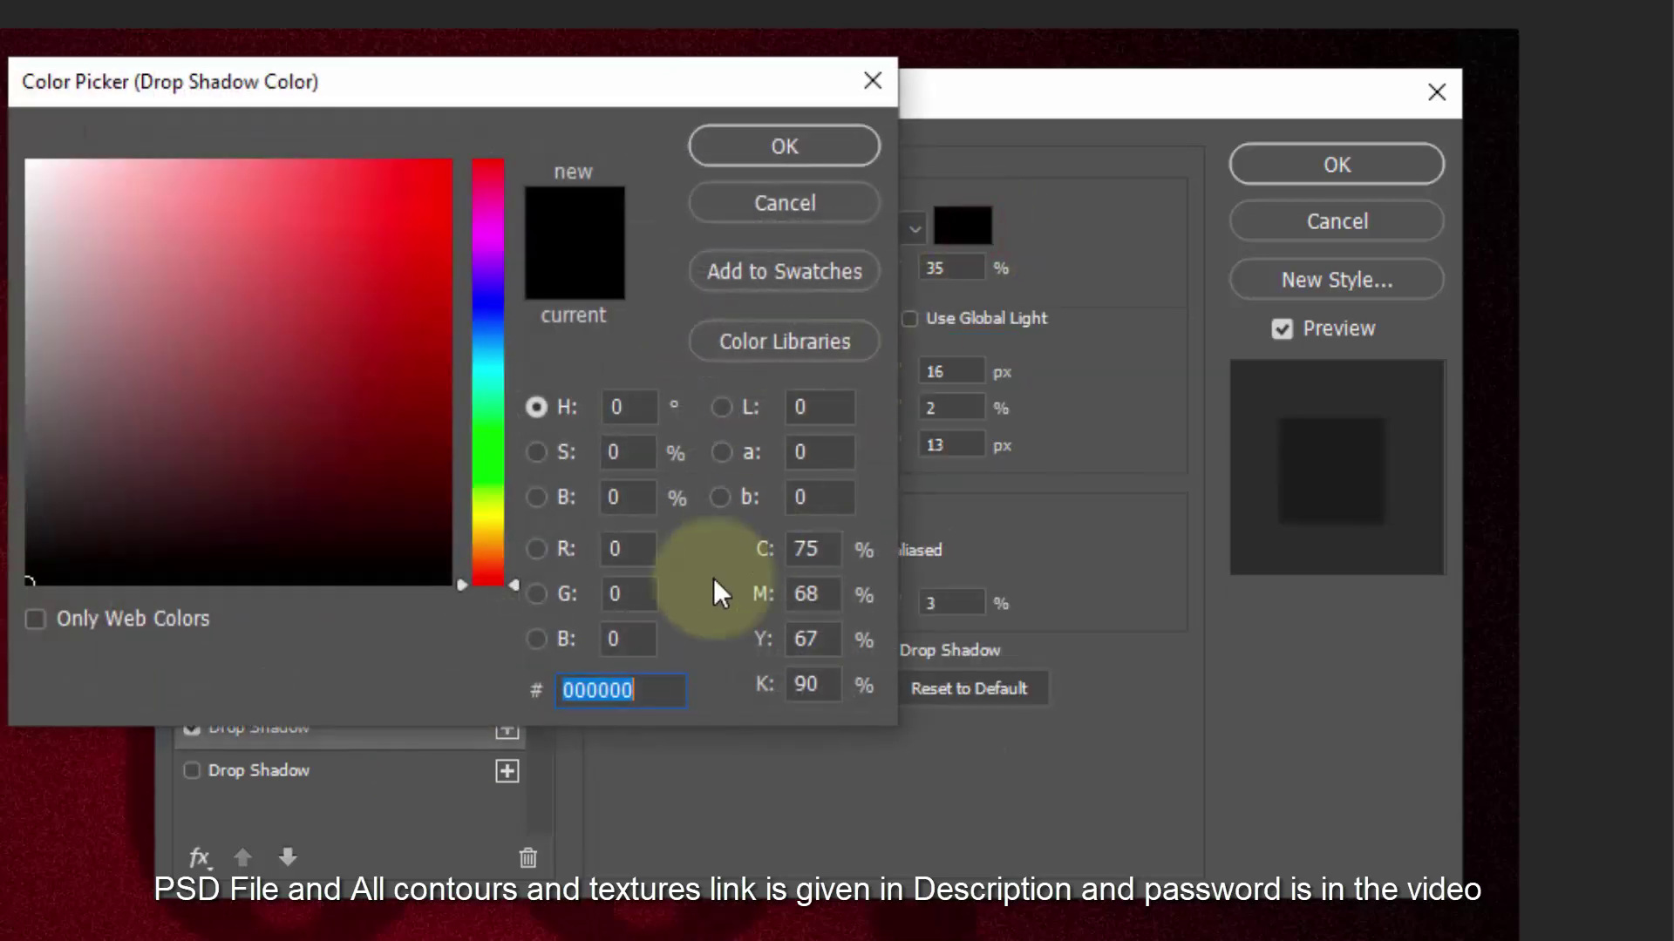
pyautogui.click(802, 142)
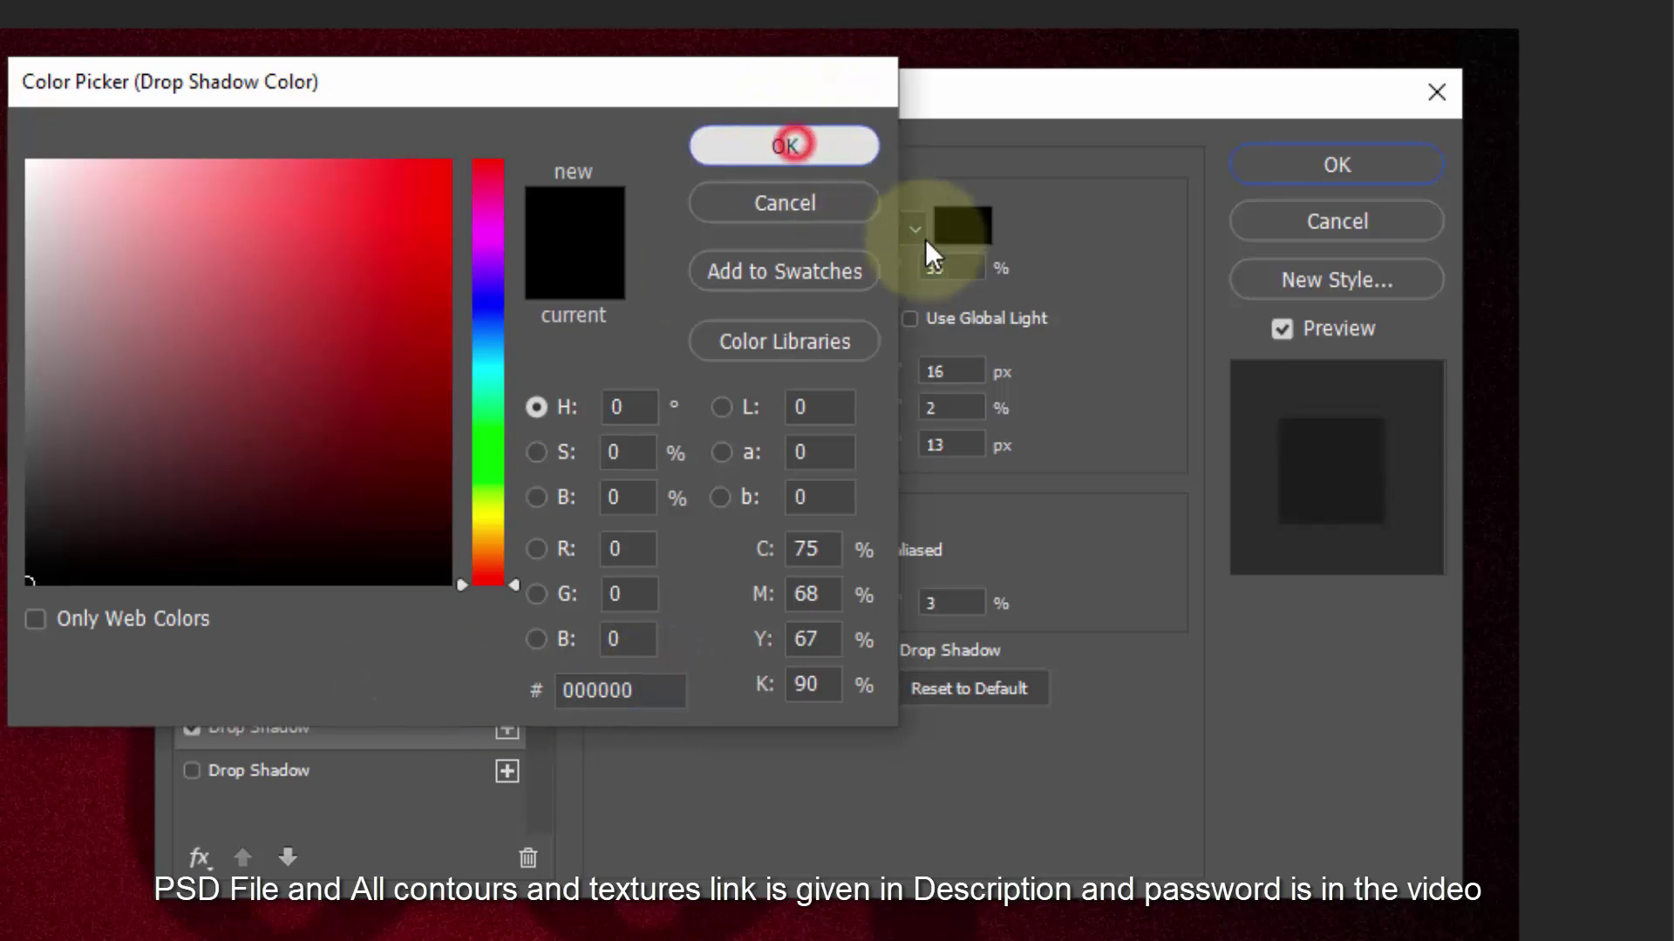
pyautogui.click(966, 266)
pyautogui.click(834, 320)
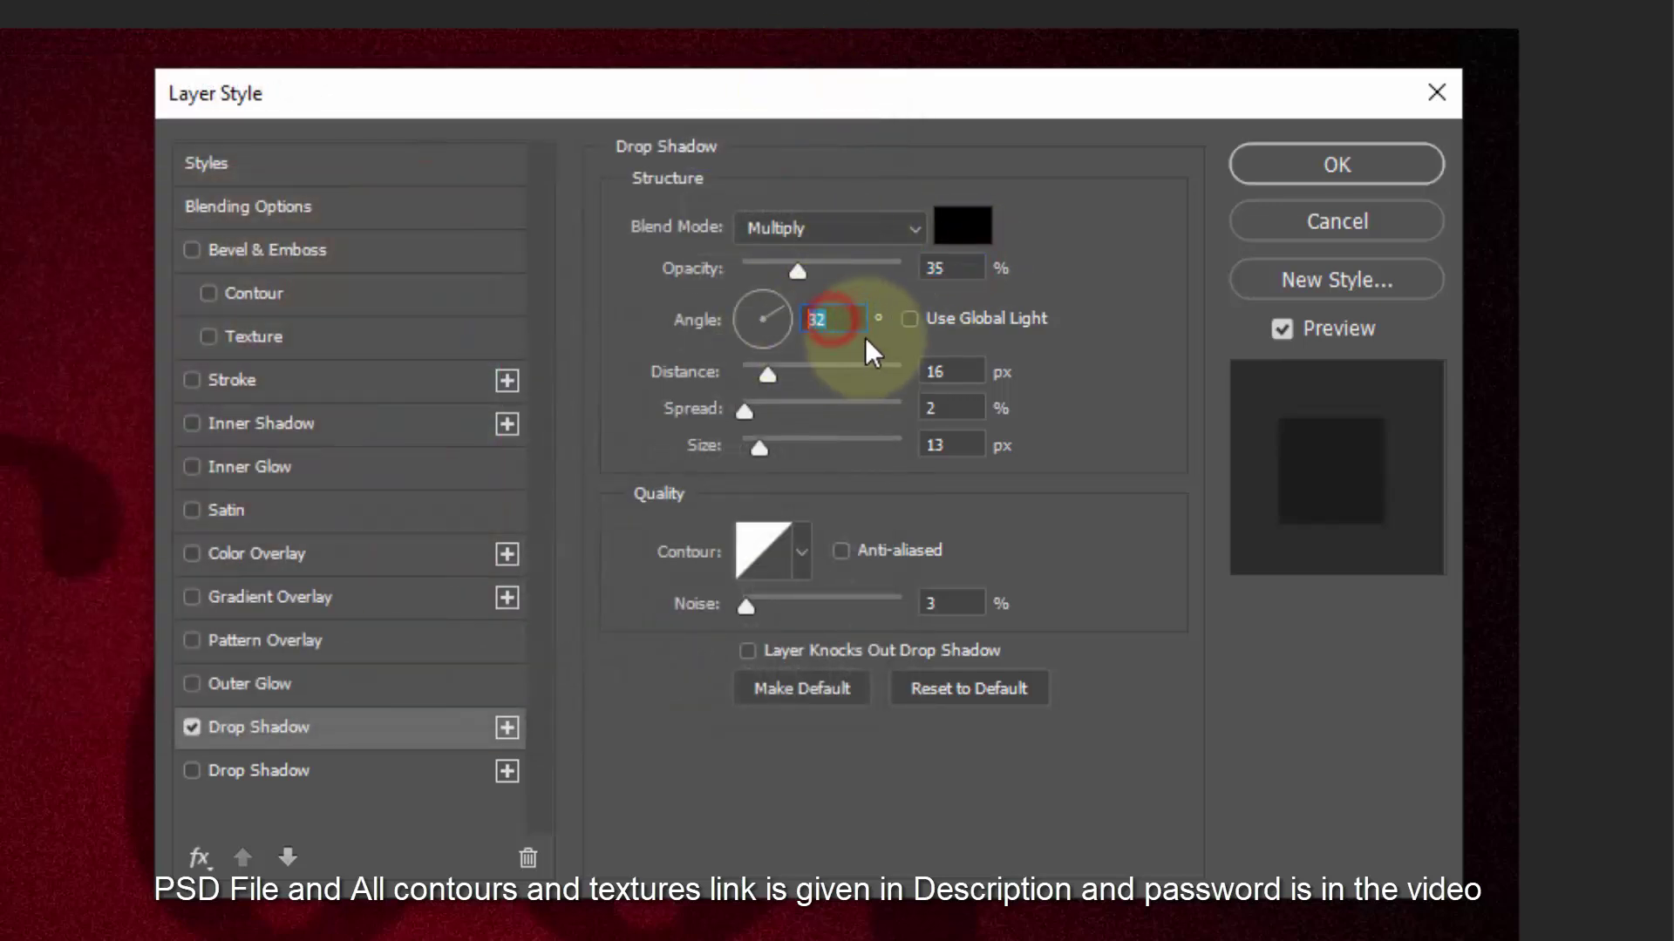
pyautogui.click(908, 319)
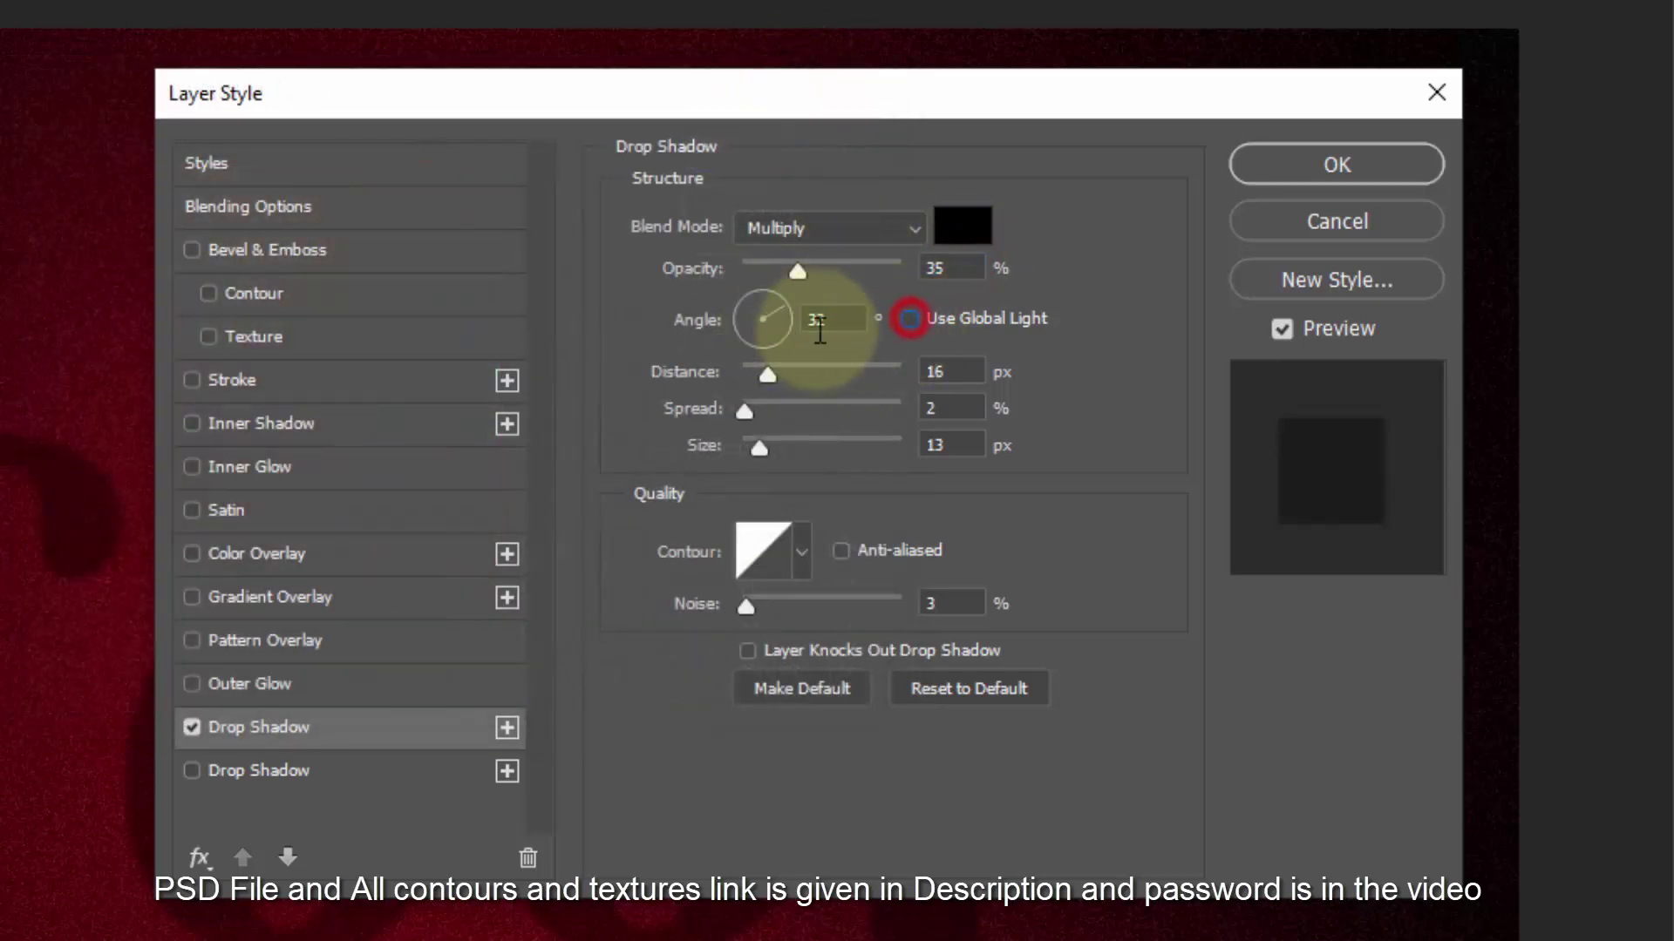
pyautogui.click(908, 323)
pyautogui.moveTo(854, 330); pyautogui.dragTo(717, 338)
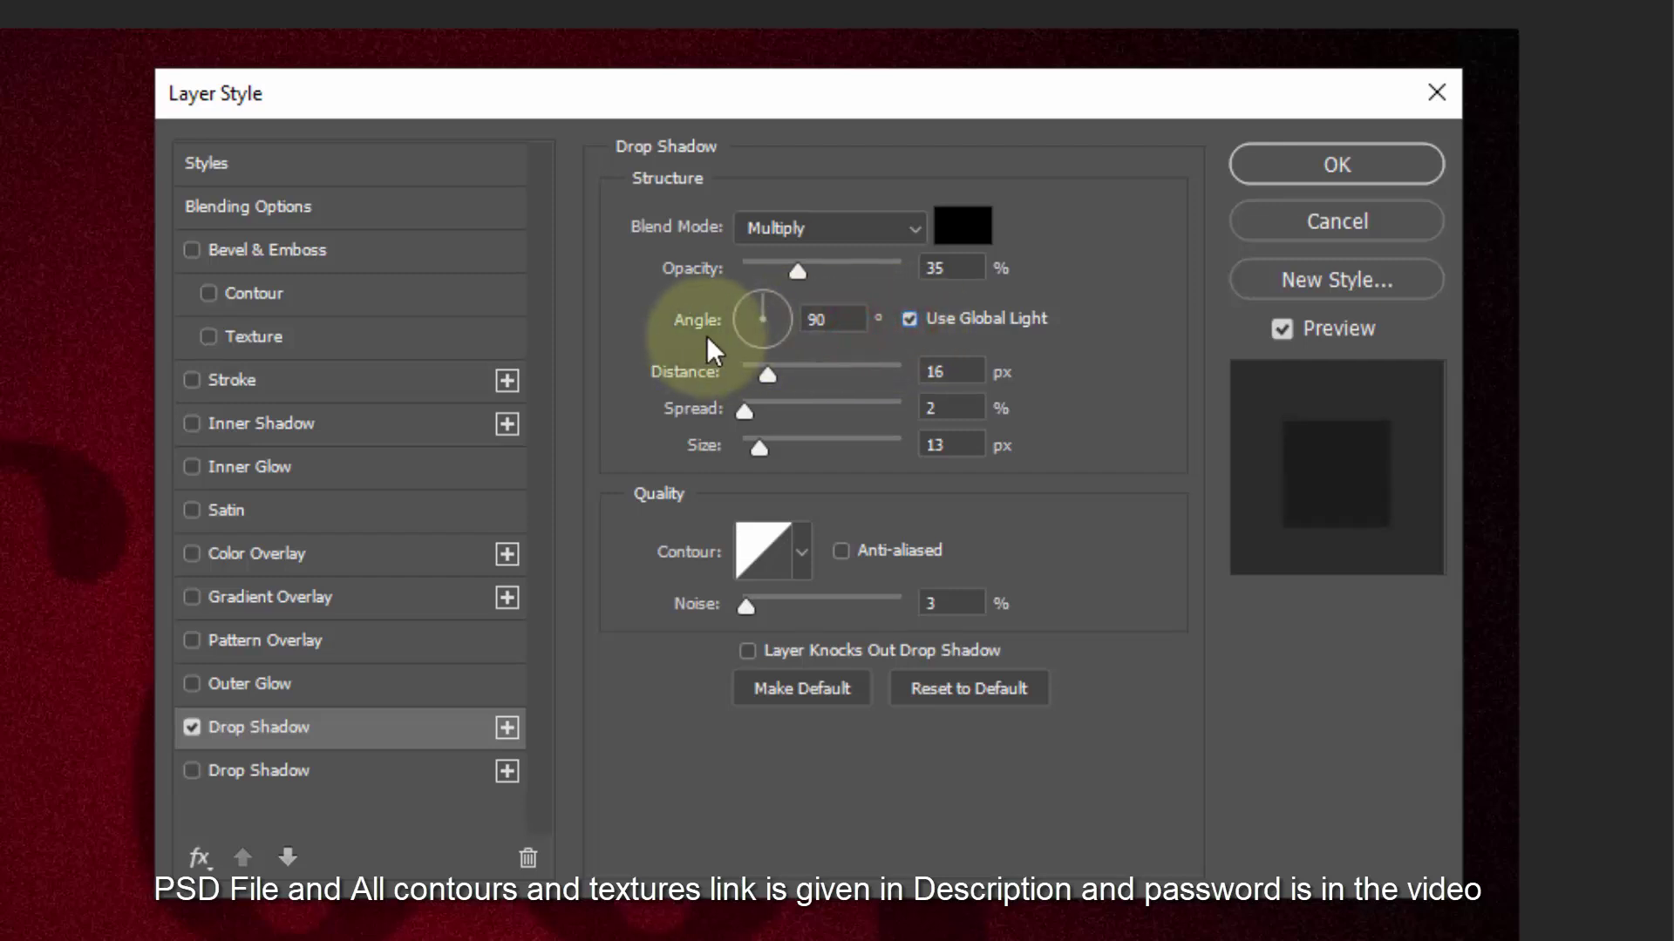
pyautogui.moveTo(837, 319); pyautogui.dragTo(756, 320)
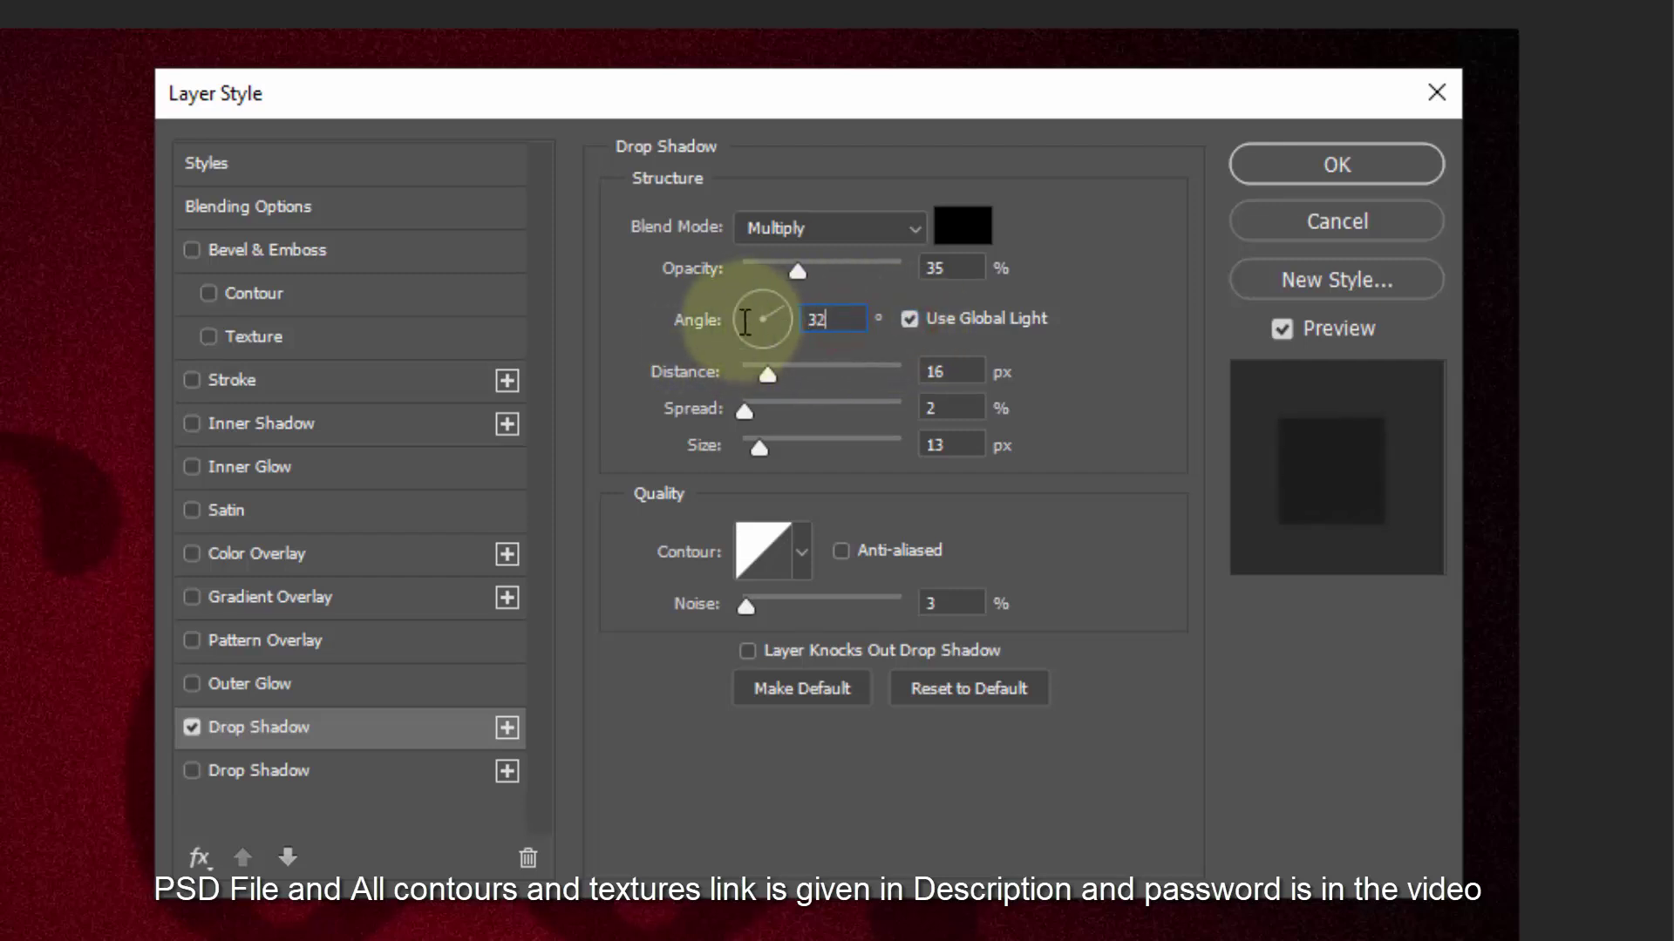
# Set the first drop shadow's distance to 16 px, spread to 2%, size to 13 px and noise to 5%.
pyautogui.click(951, 372)
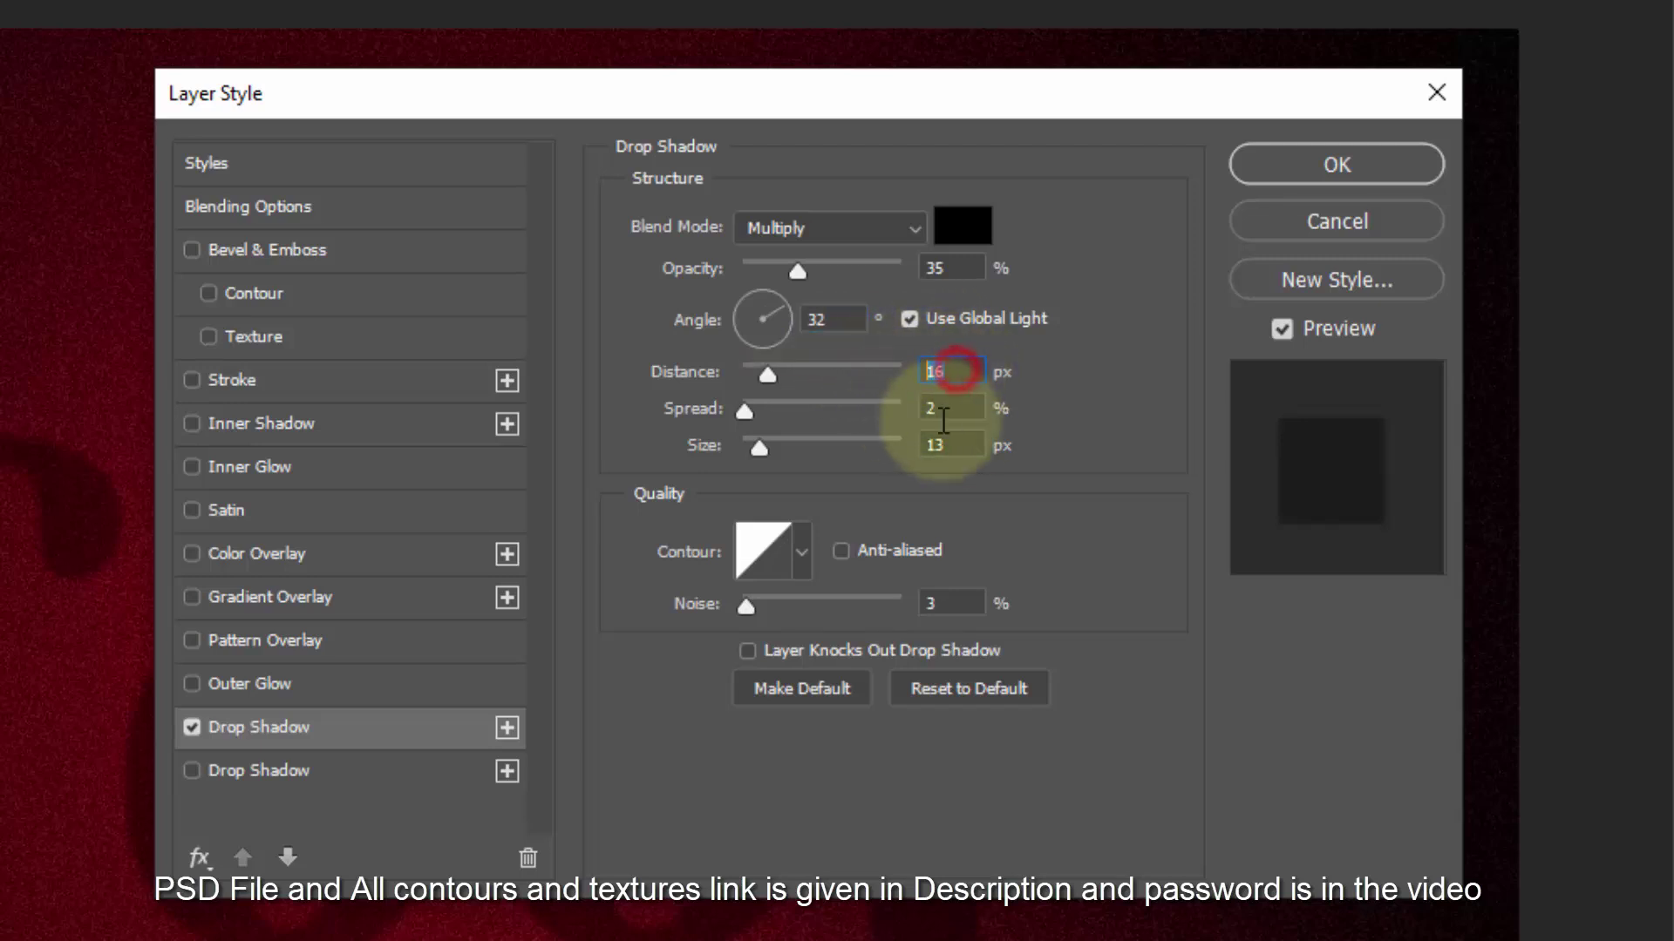
pyautogui.click(950, 409)
pyautogui.click(954, 444)
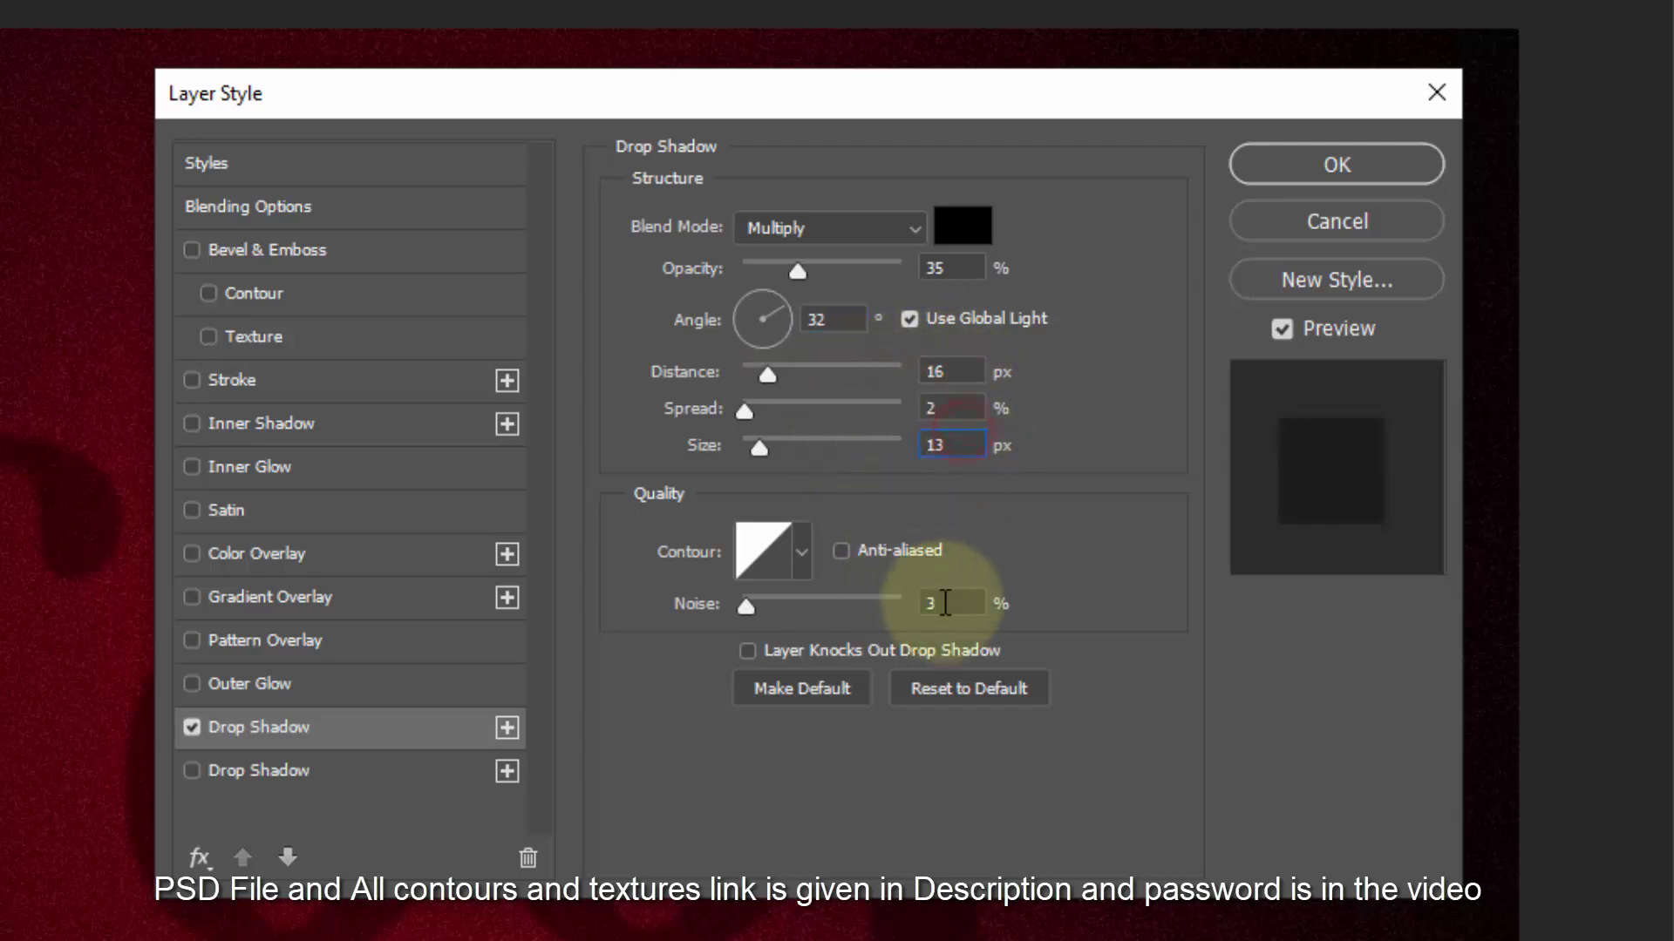
pyautogui.click(946, 603)
pyautogui.write('5')
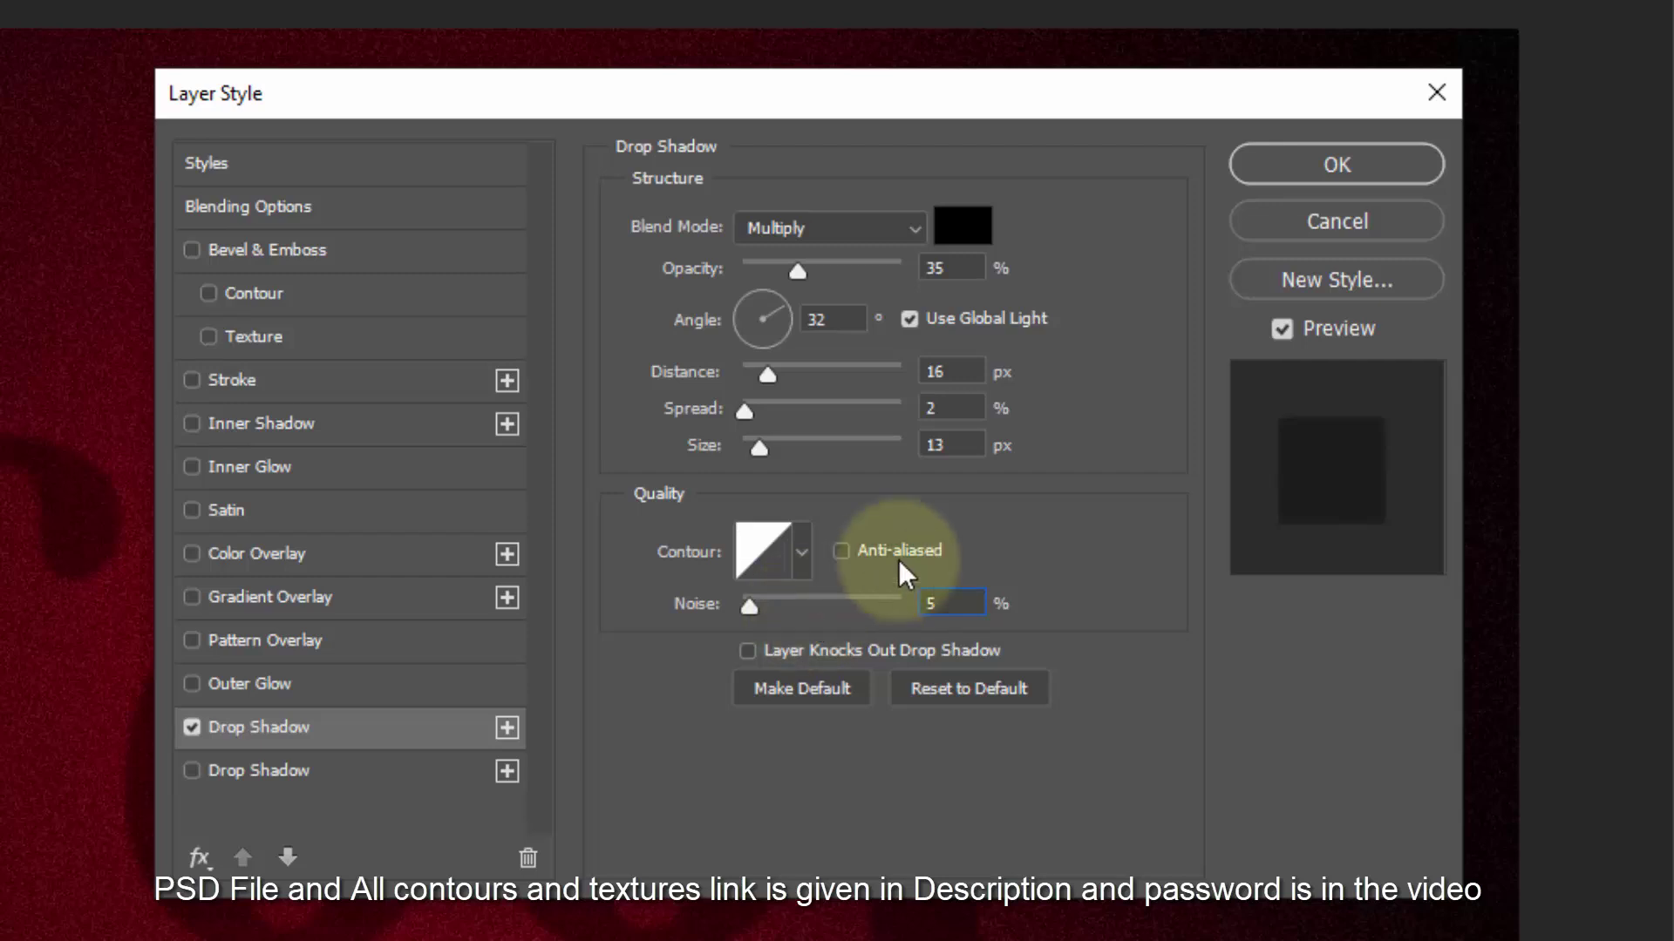
# Enable the second drop shadow at 48% opacity with global light, 27 px distance, 2% spread, 30 px size and 5% noise, and apply the style.
pyautogui.click(321, 776)
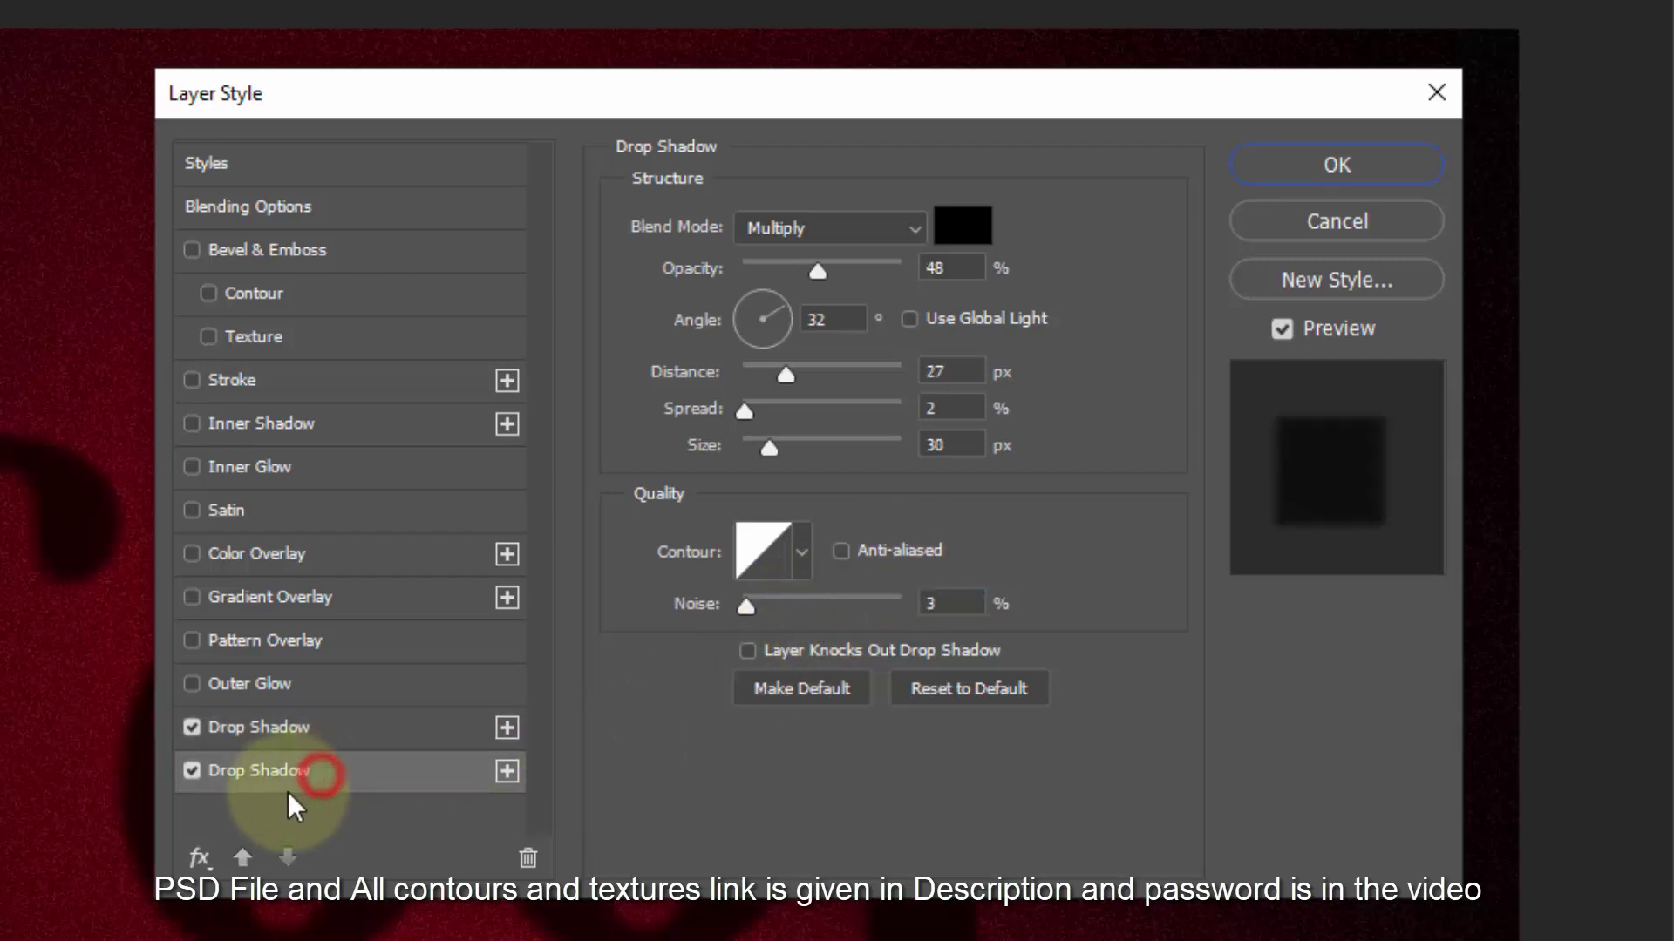
pyautogui.doubleClick(965, 269)
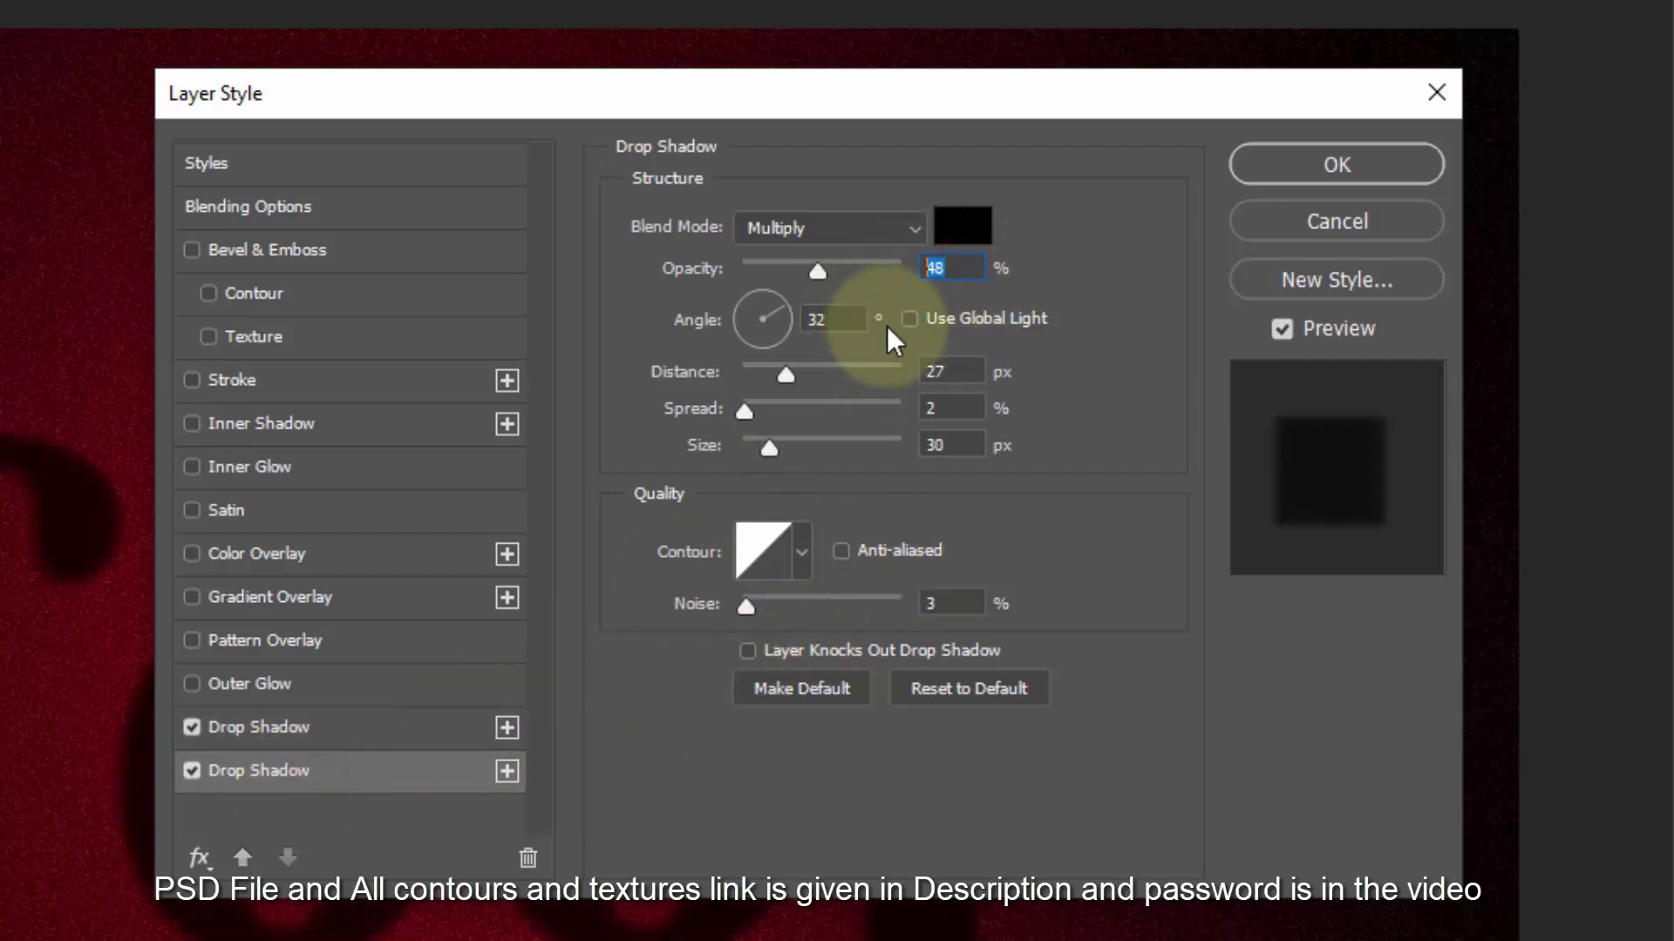
pyautogui.moveTo(853, 324); pyautogui.dragTo(760, 320)
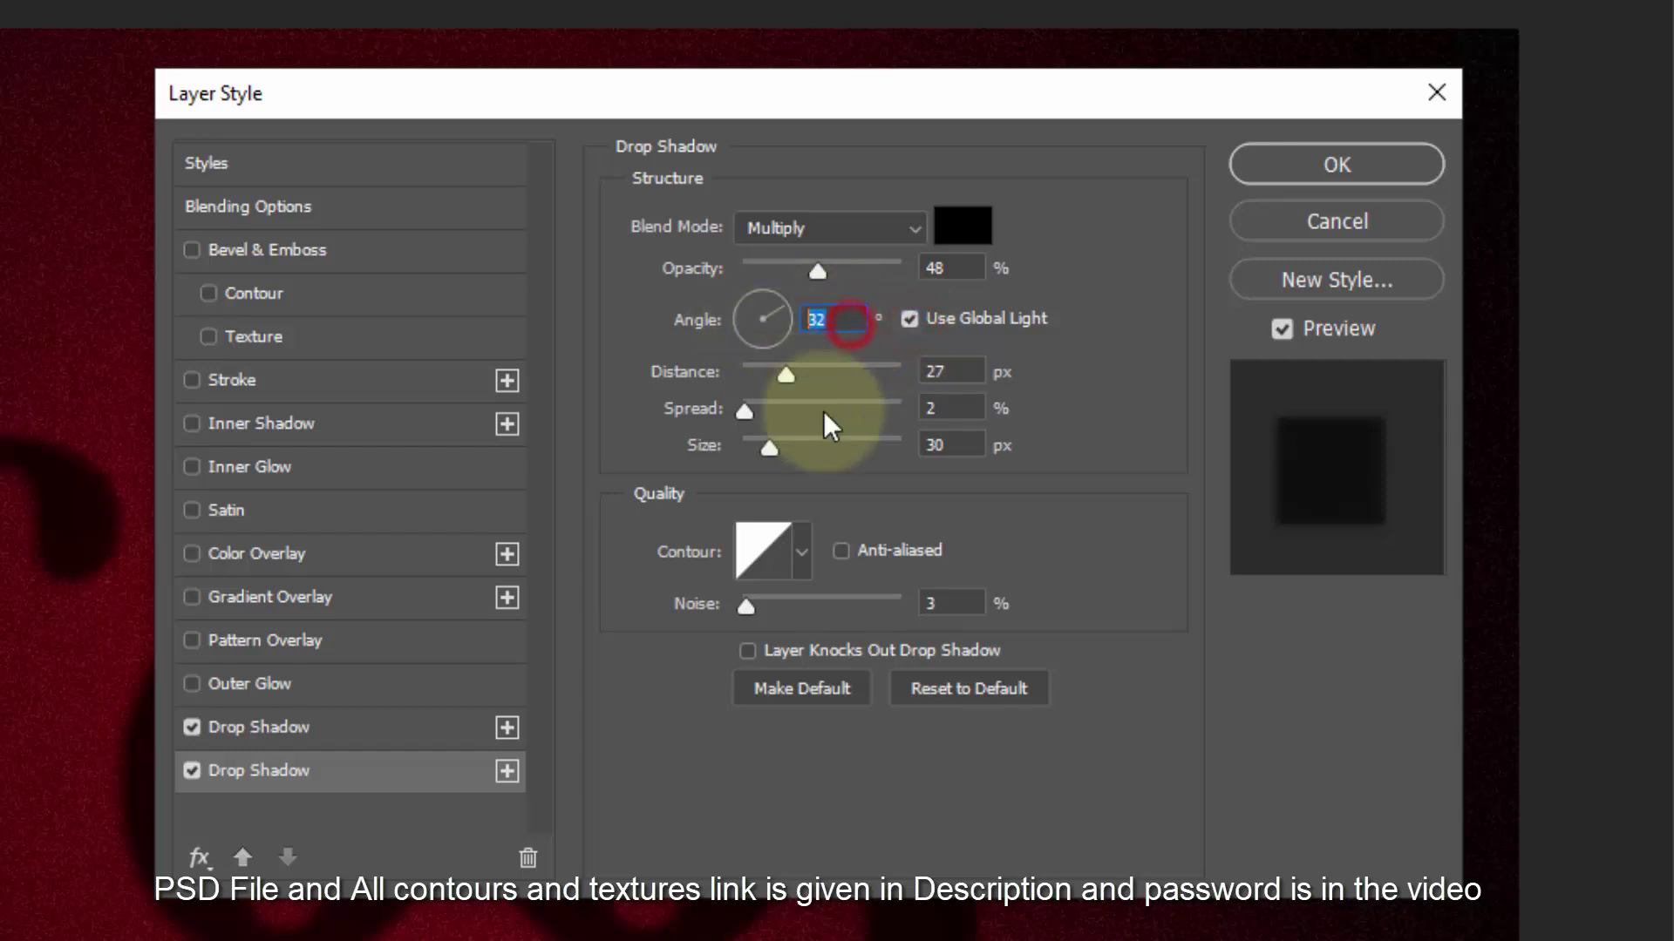
pyautogui.moveTo(956, 382); pyautogui.dragTo(867, 373)
pyautogui.click(957, 411)
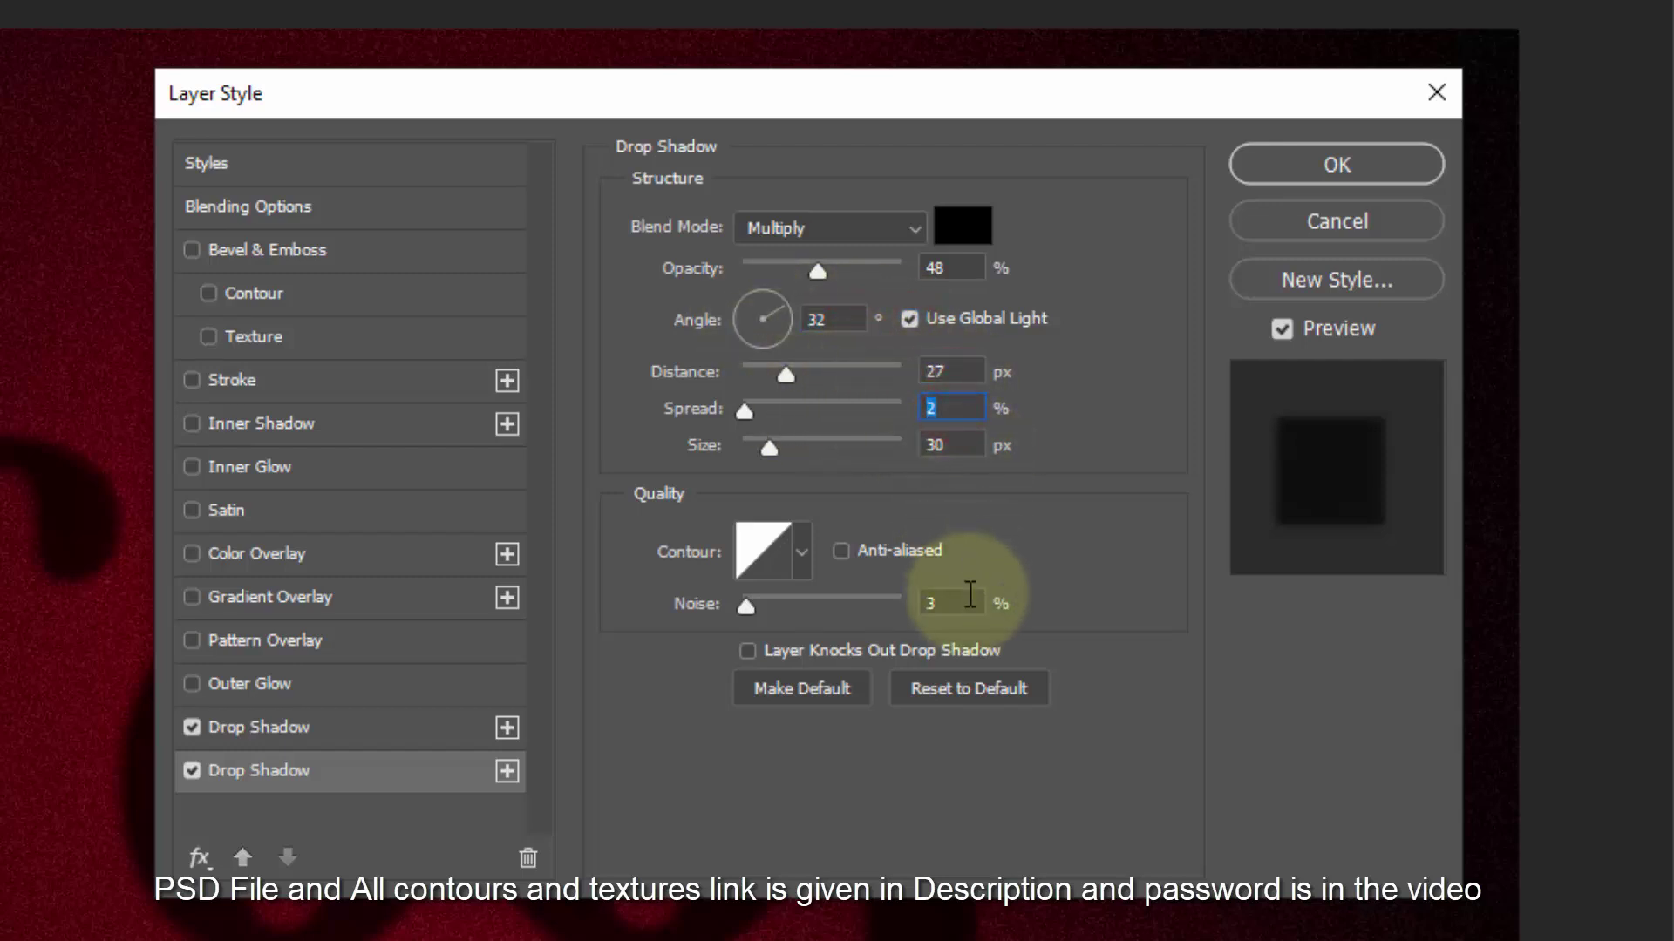
pyautogui.moveTo(965, 601); pyautogui.dragTo(839, 614)
pyautogui.write('5')
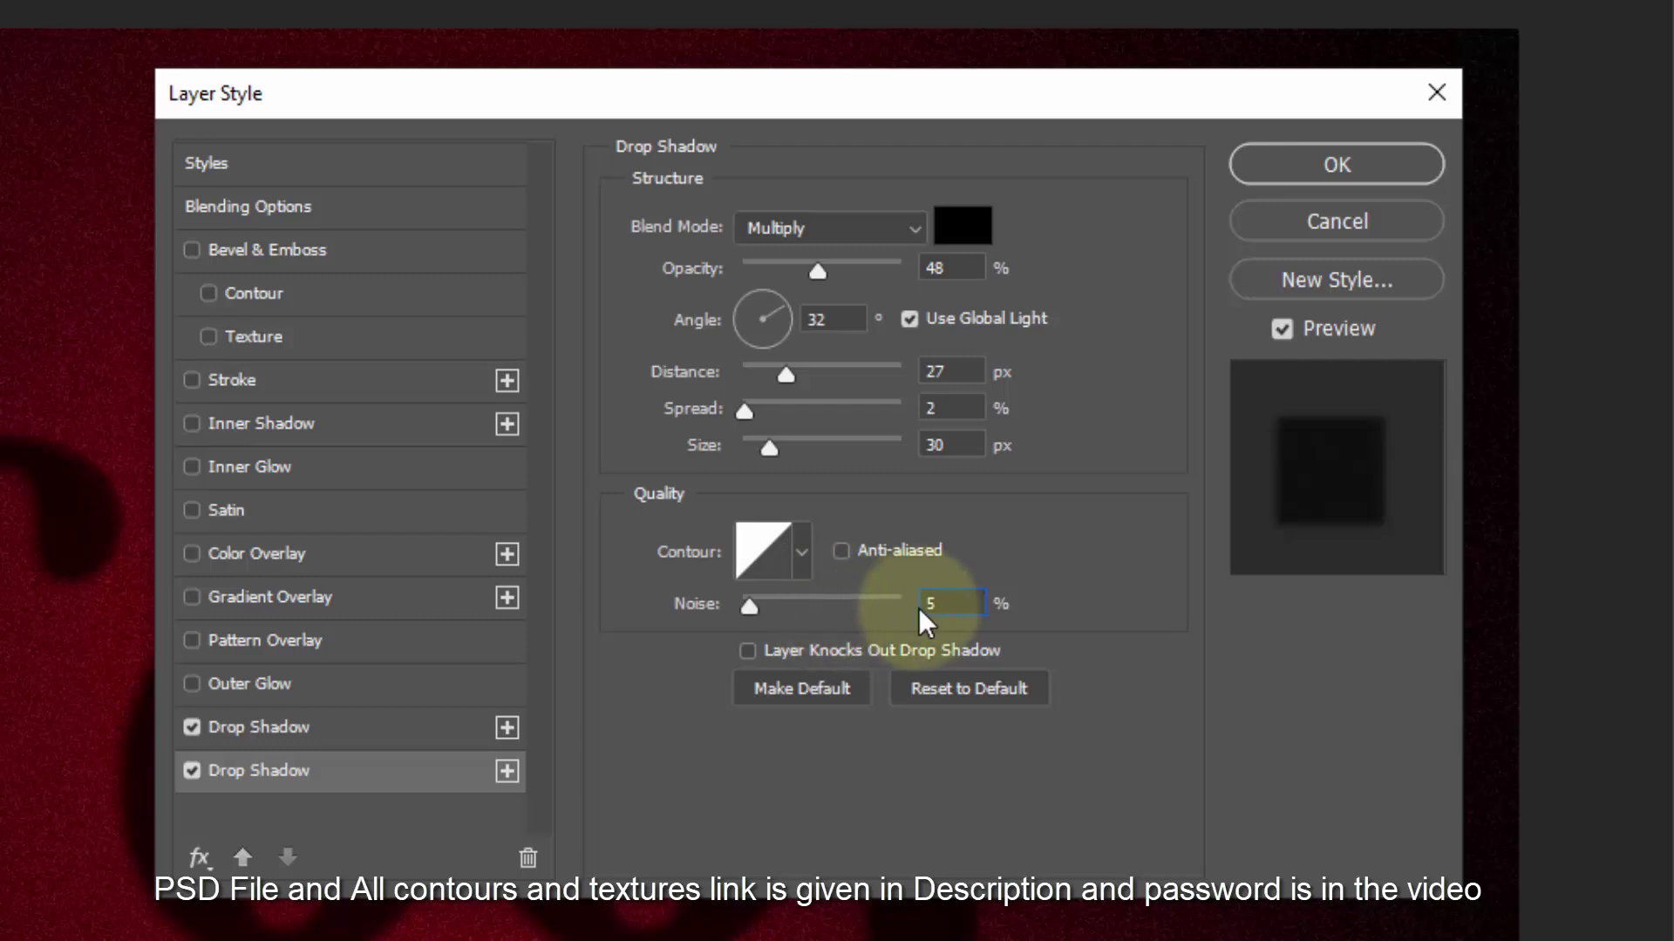
pyautogui.click(1308, 164)
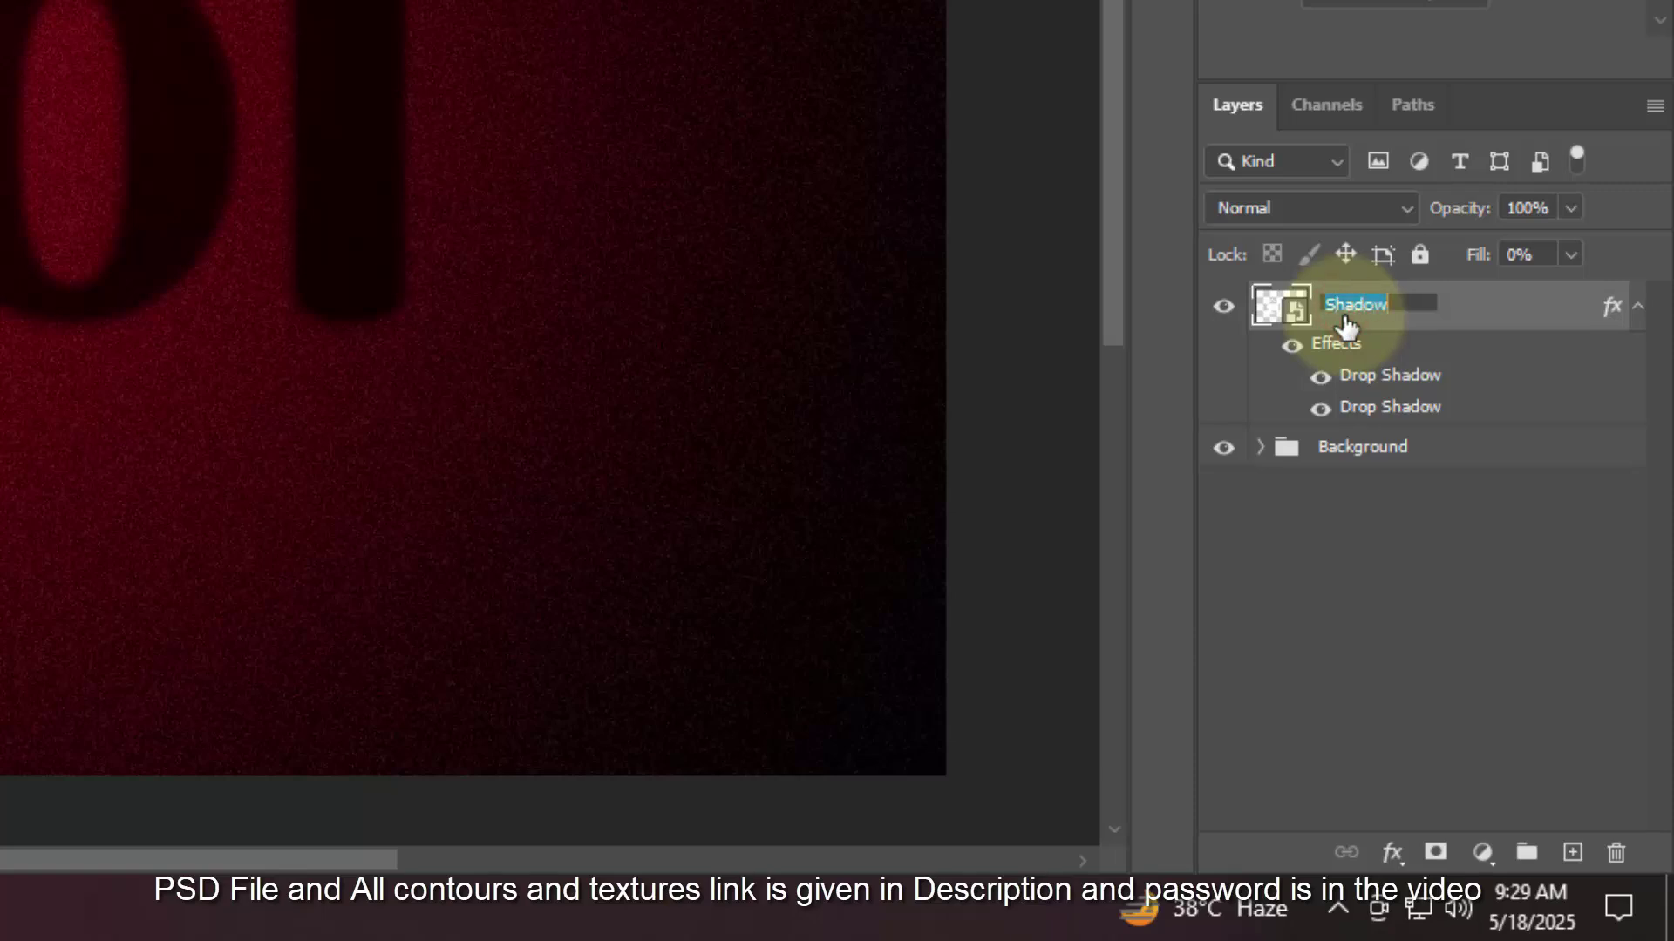
# Finish naming the text layer Shadow and place it in a new group also named Shadow.
pyautogui.click(1508, 327)
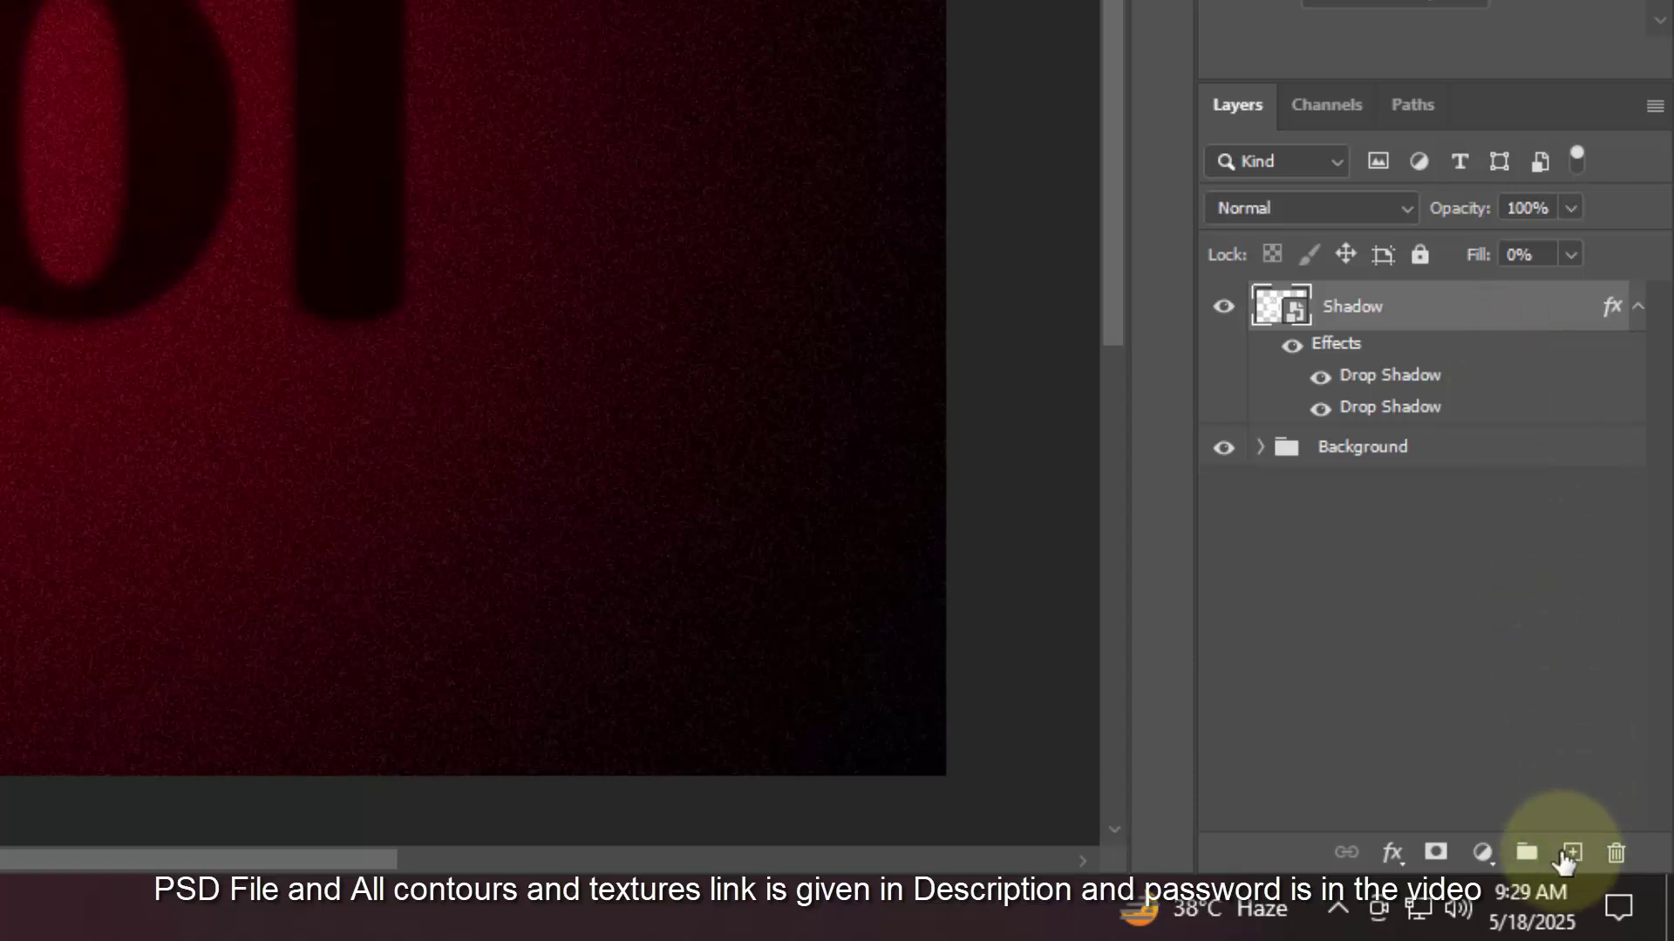
pyautogui.click(1526, 853)
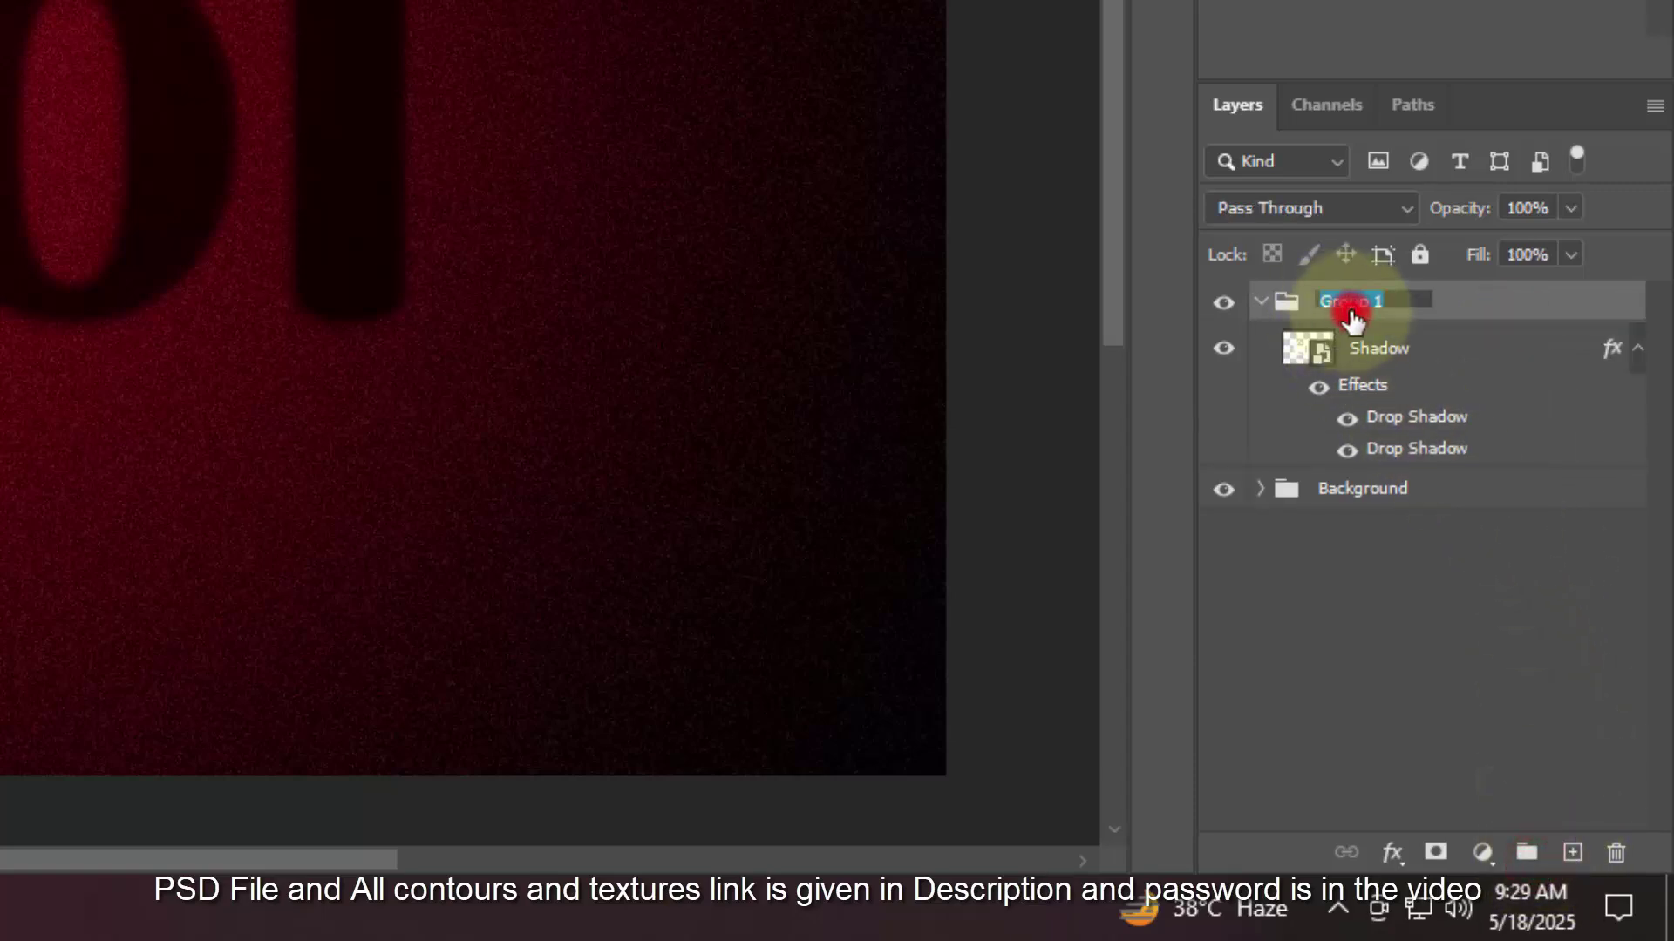
pyautogui.write('Shadow')
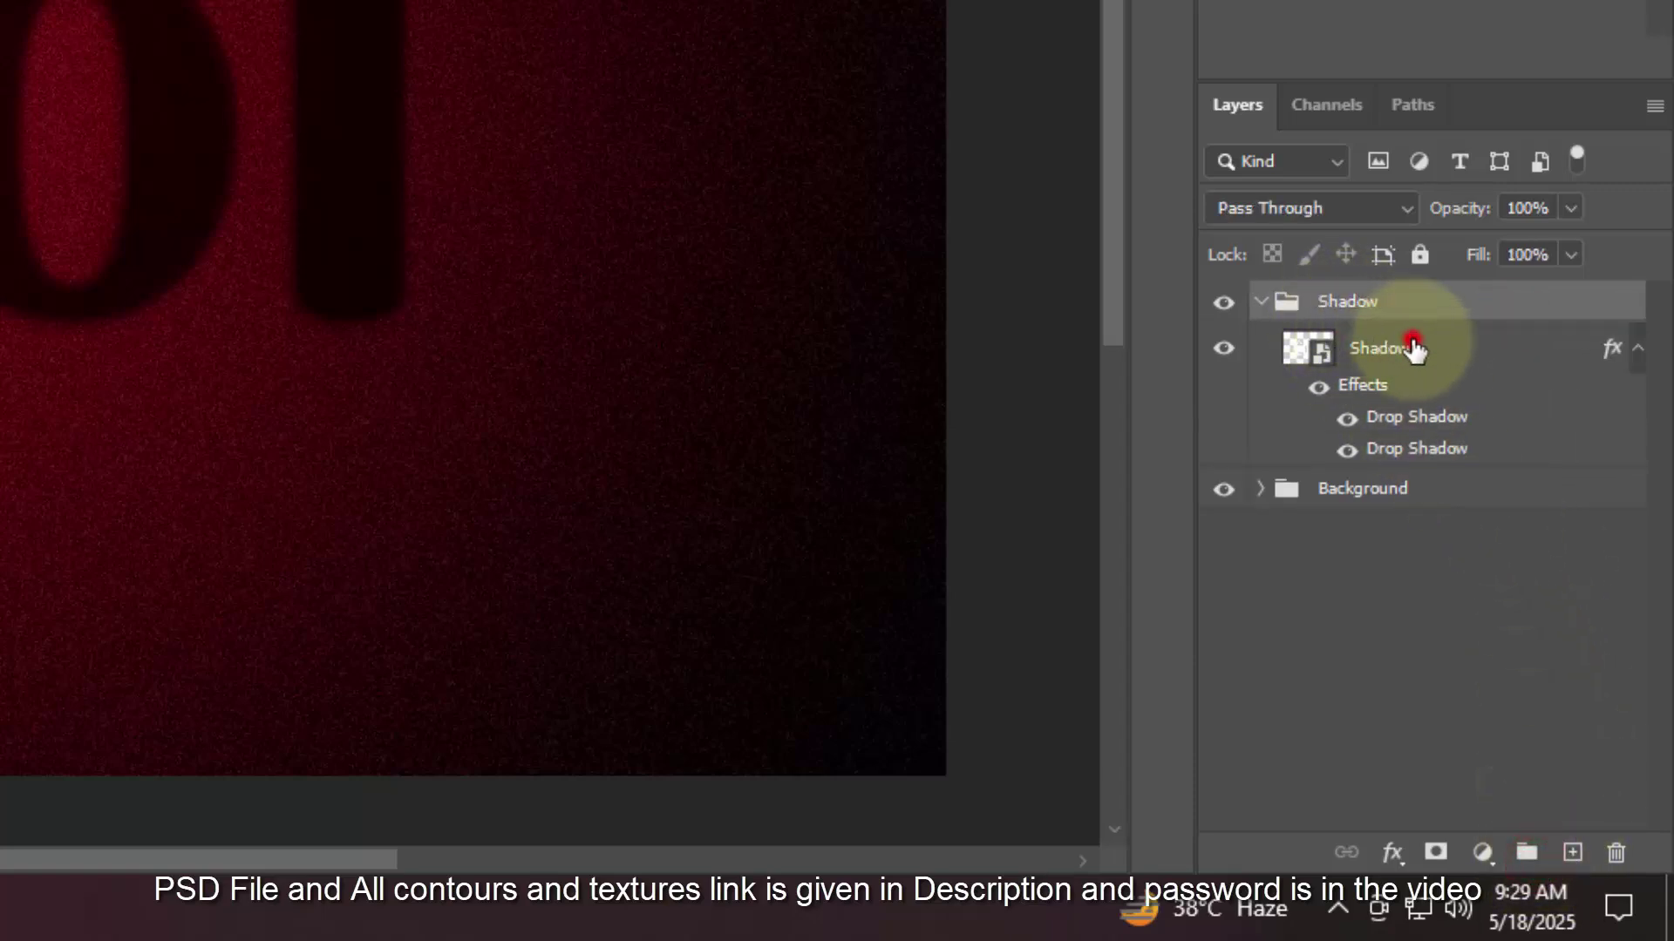
# Duplicate the Shadow layer, nudge the copy one step right and up, and move it above the collapsed Shadow group.
pyautogui.click(1412, 342)
pyautogui.hotkey('ctrl', 'j')
pyautogui.press('Right')
pyautogui.press('Up')
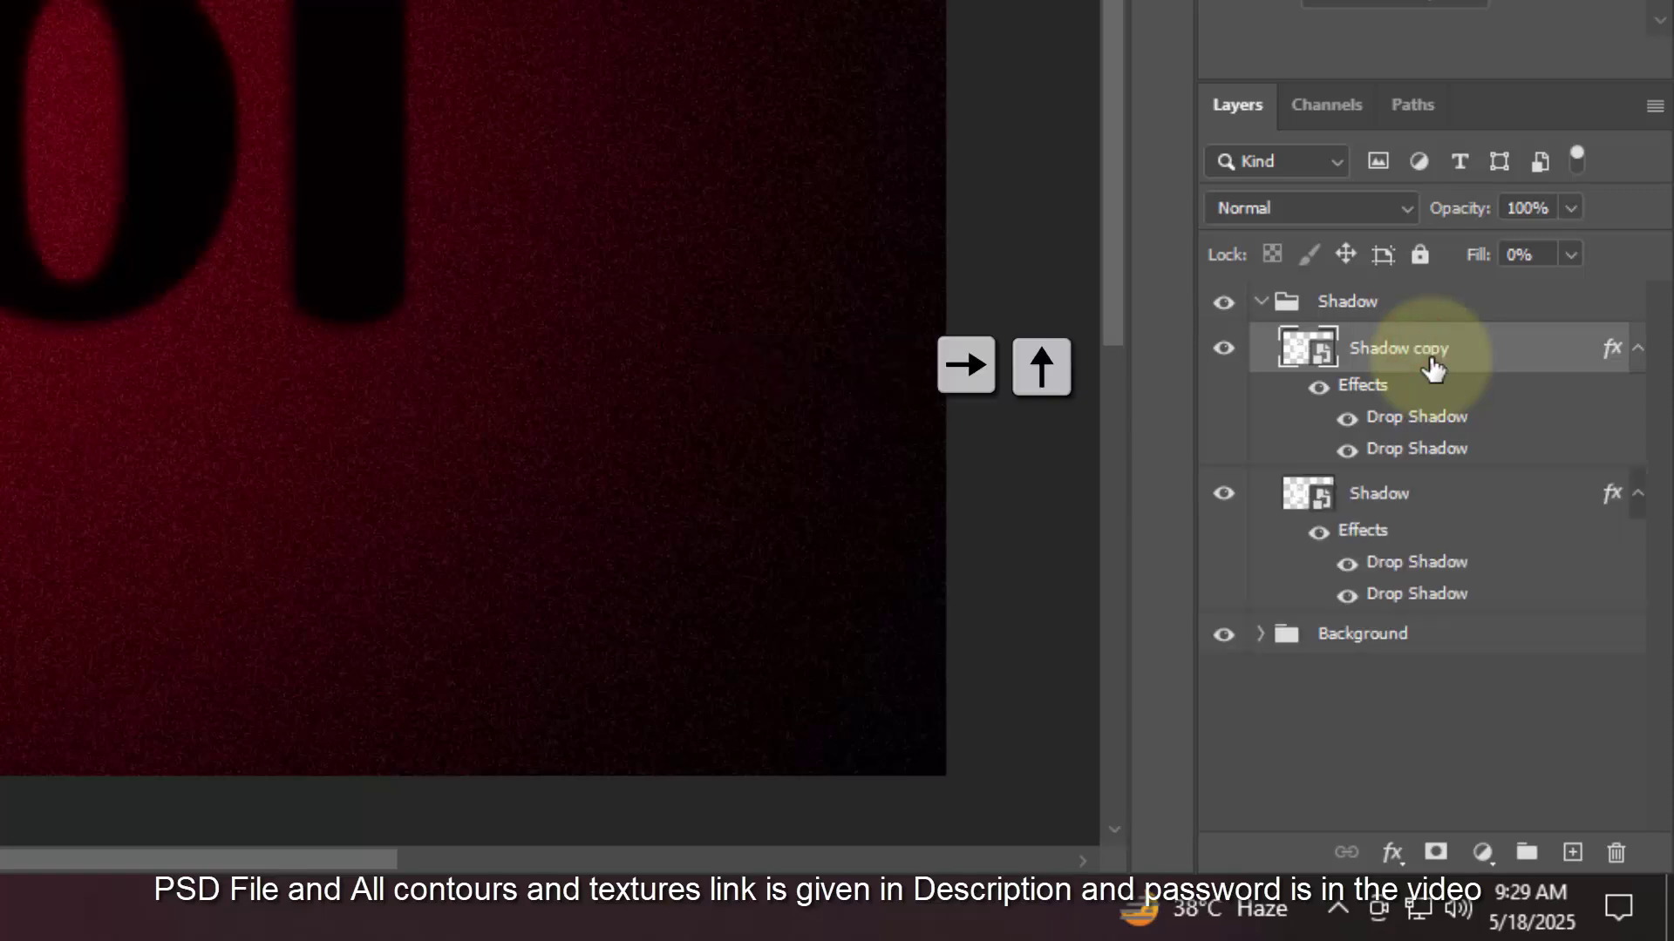
pyautogui.moveTo(1431, 361)
pyautogui.mouseDown()
pyautogui.moveTo(1416, 297)
pyautogui.moveTo(1385, 286)
pyautogui.mouseUp()
pyautogui.click(1260, 447)
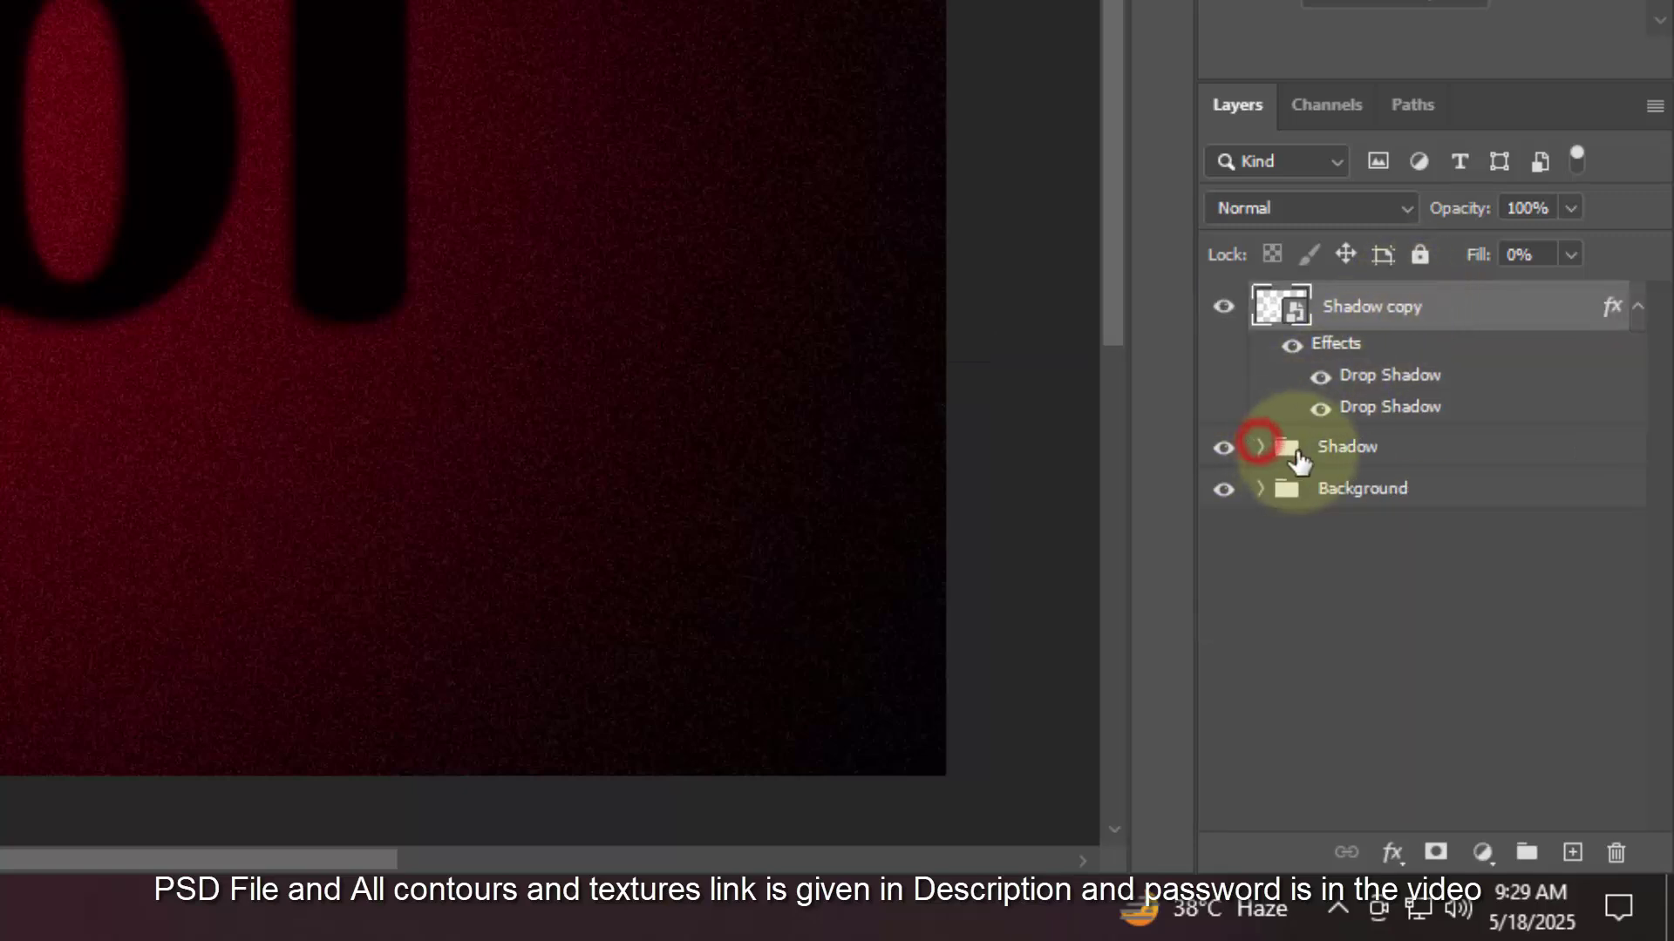
# Clear the layer style of the Shadow copy layer and set its fill opacity to 0% in the blending options.
pyautogui.rightClick(1453, 309)
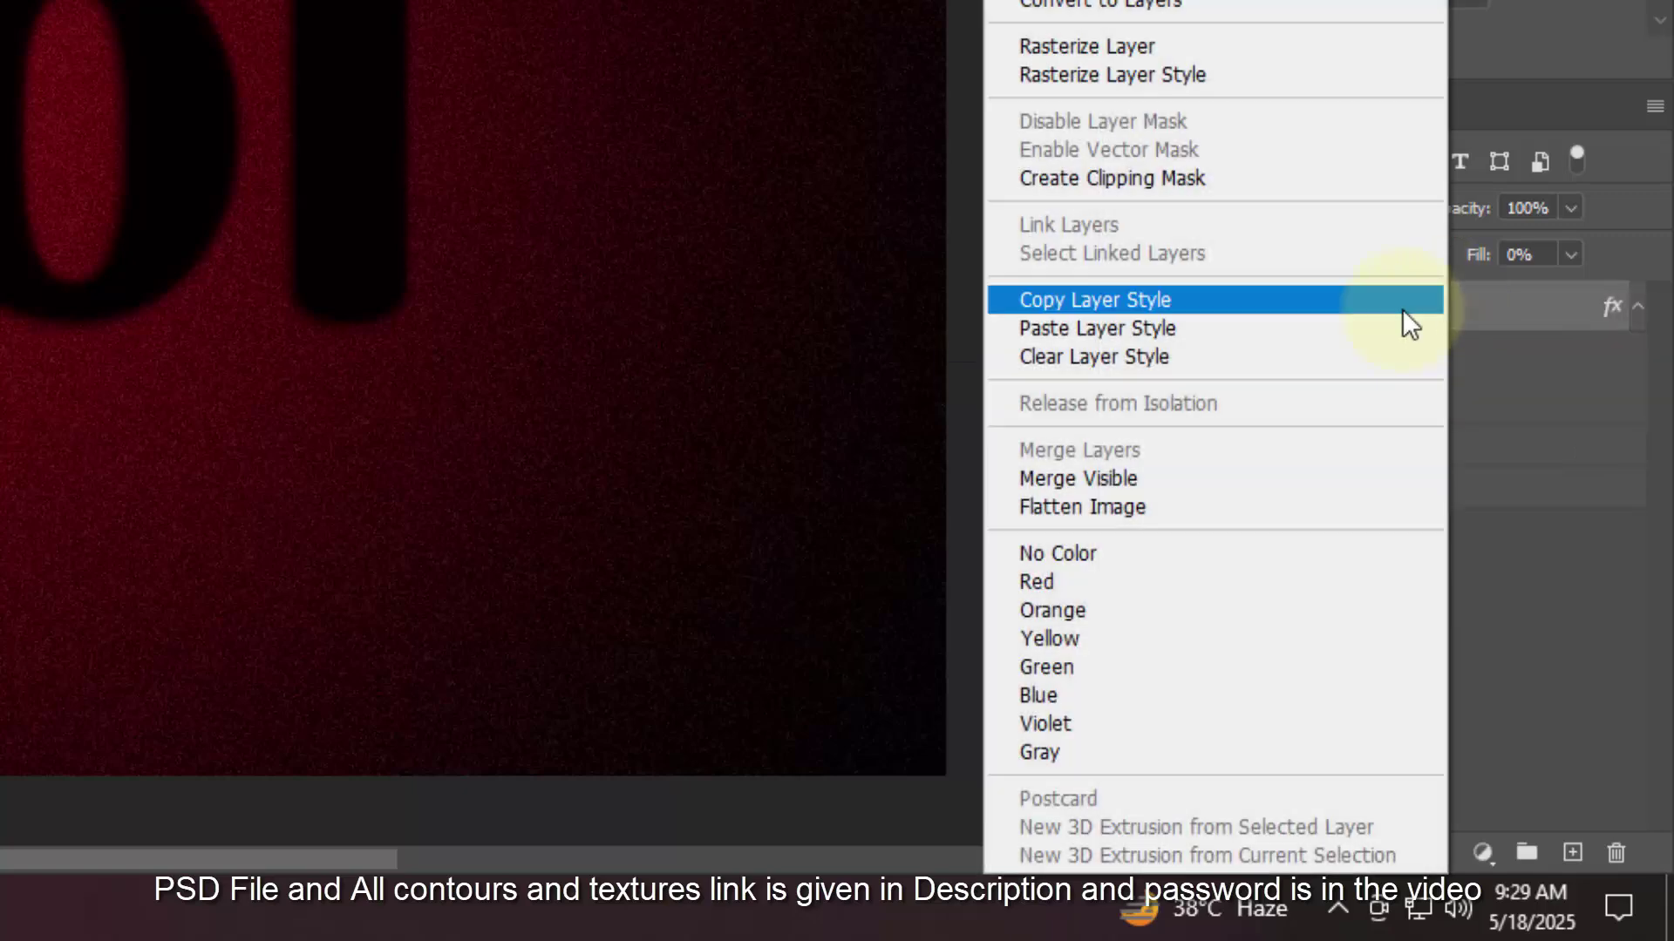
pyautogui.click(1297, 360)
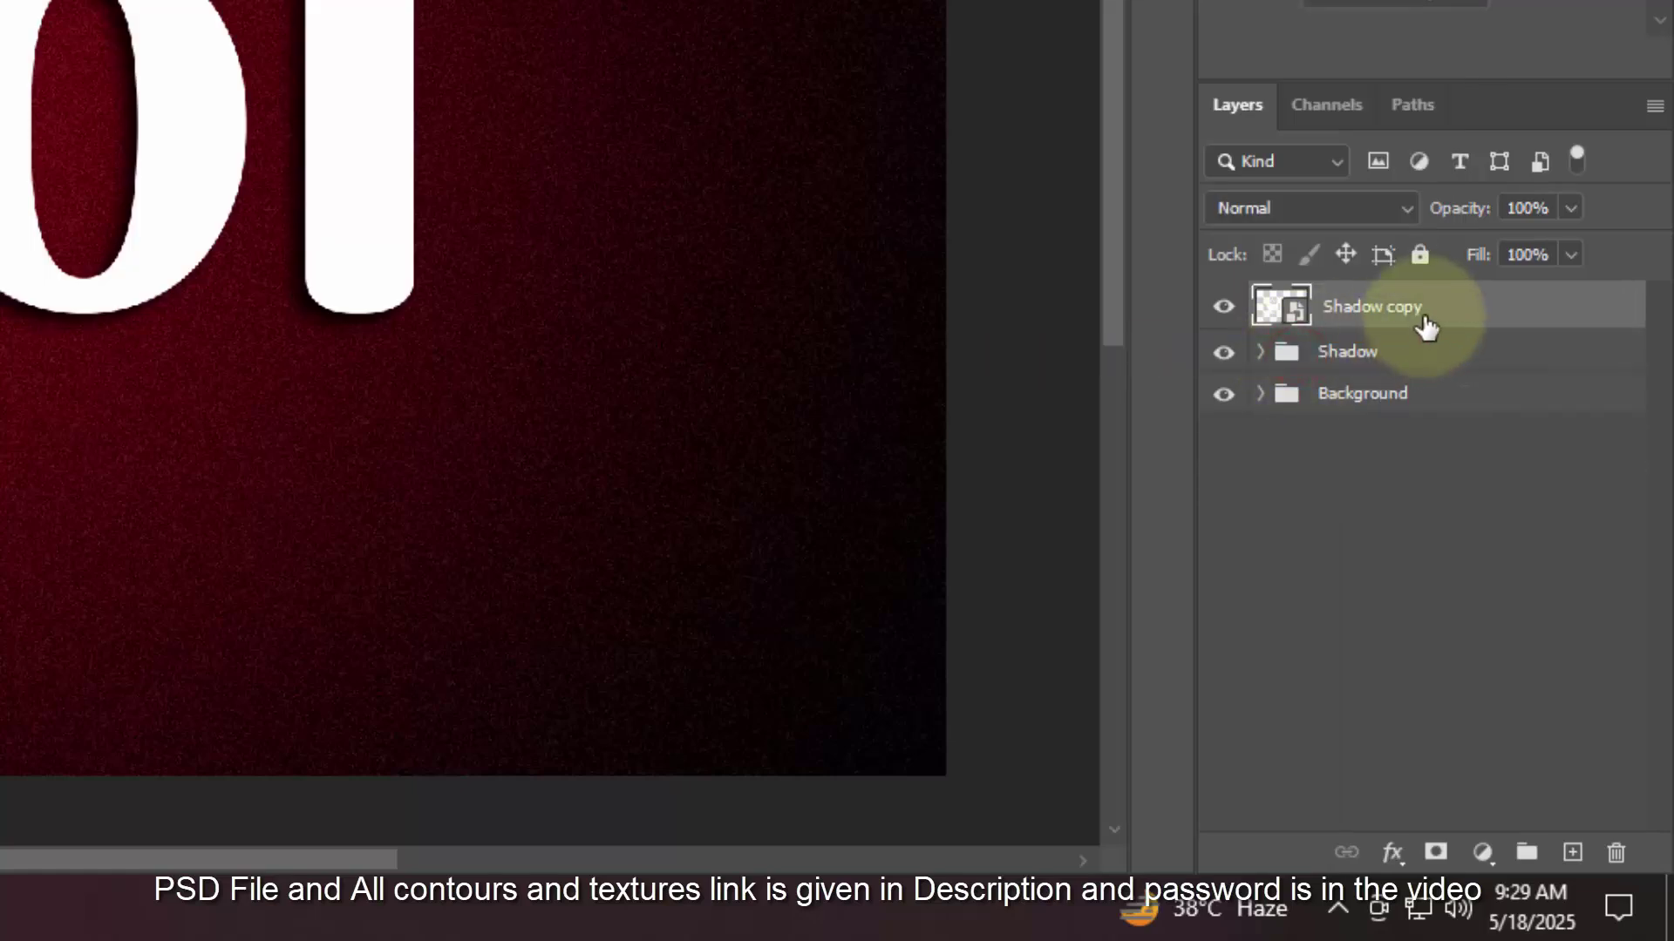
pyautogui.click(1392, 853)
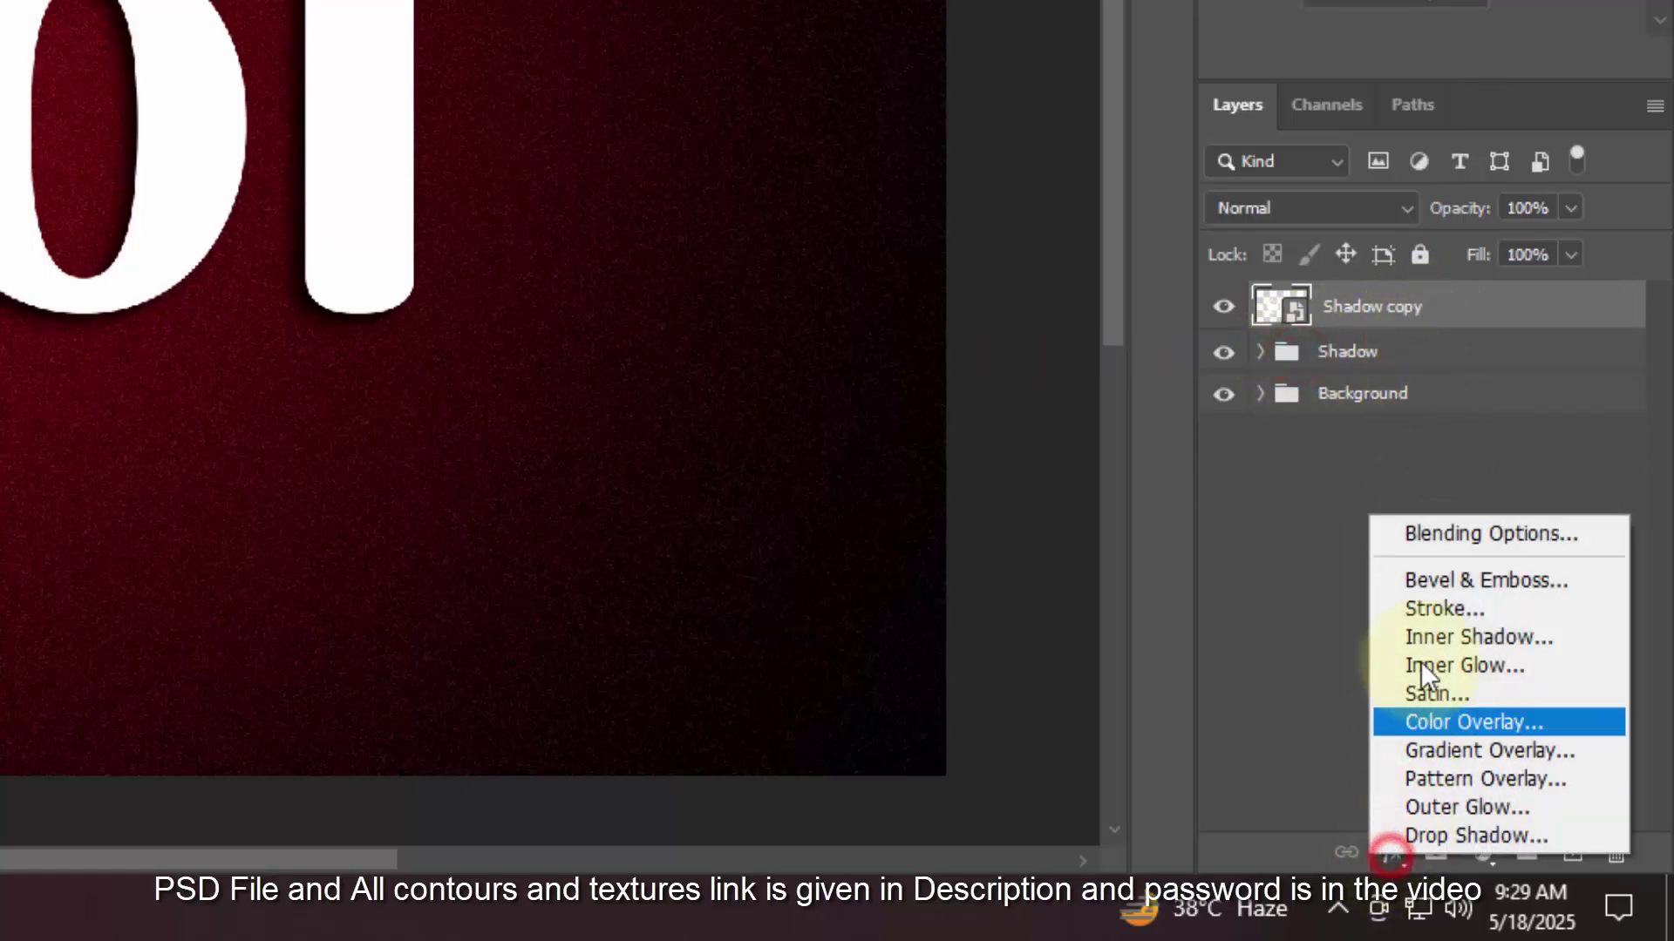
pyautogui.click(1438, 535)
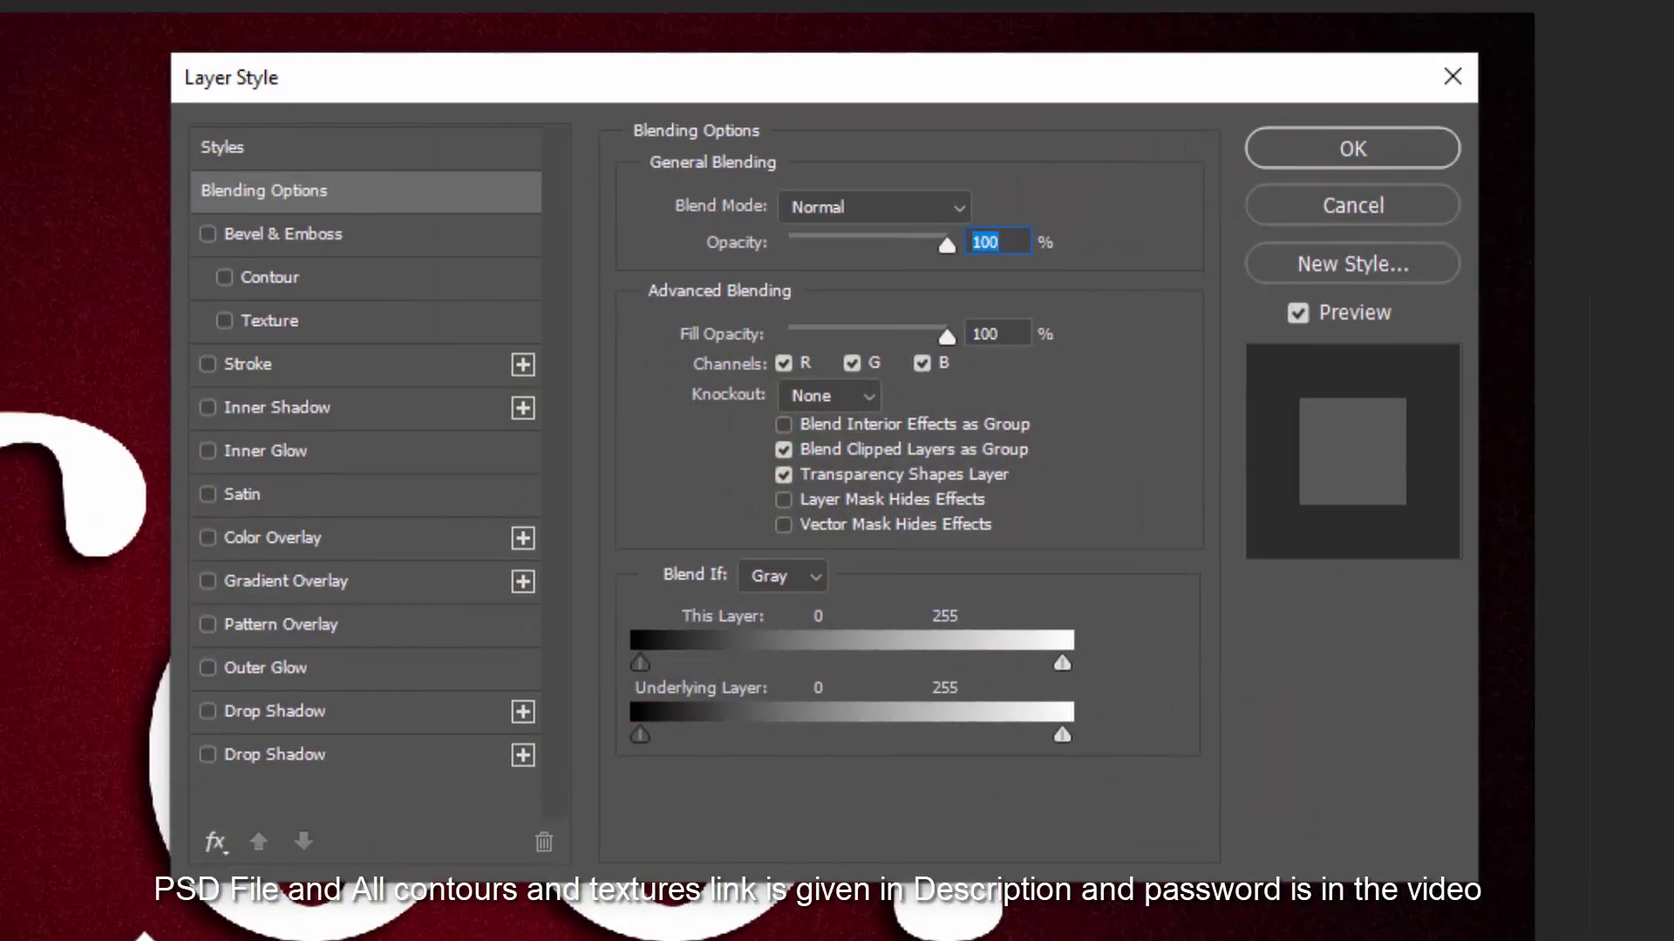
pyautogui.click(1030, 331)
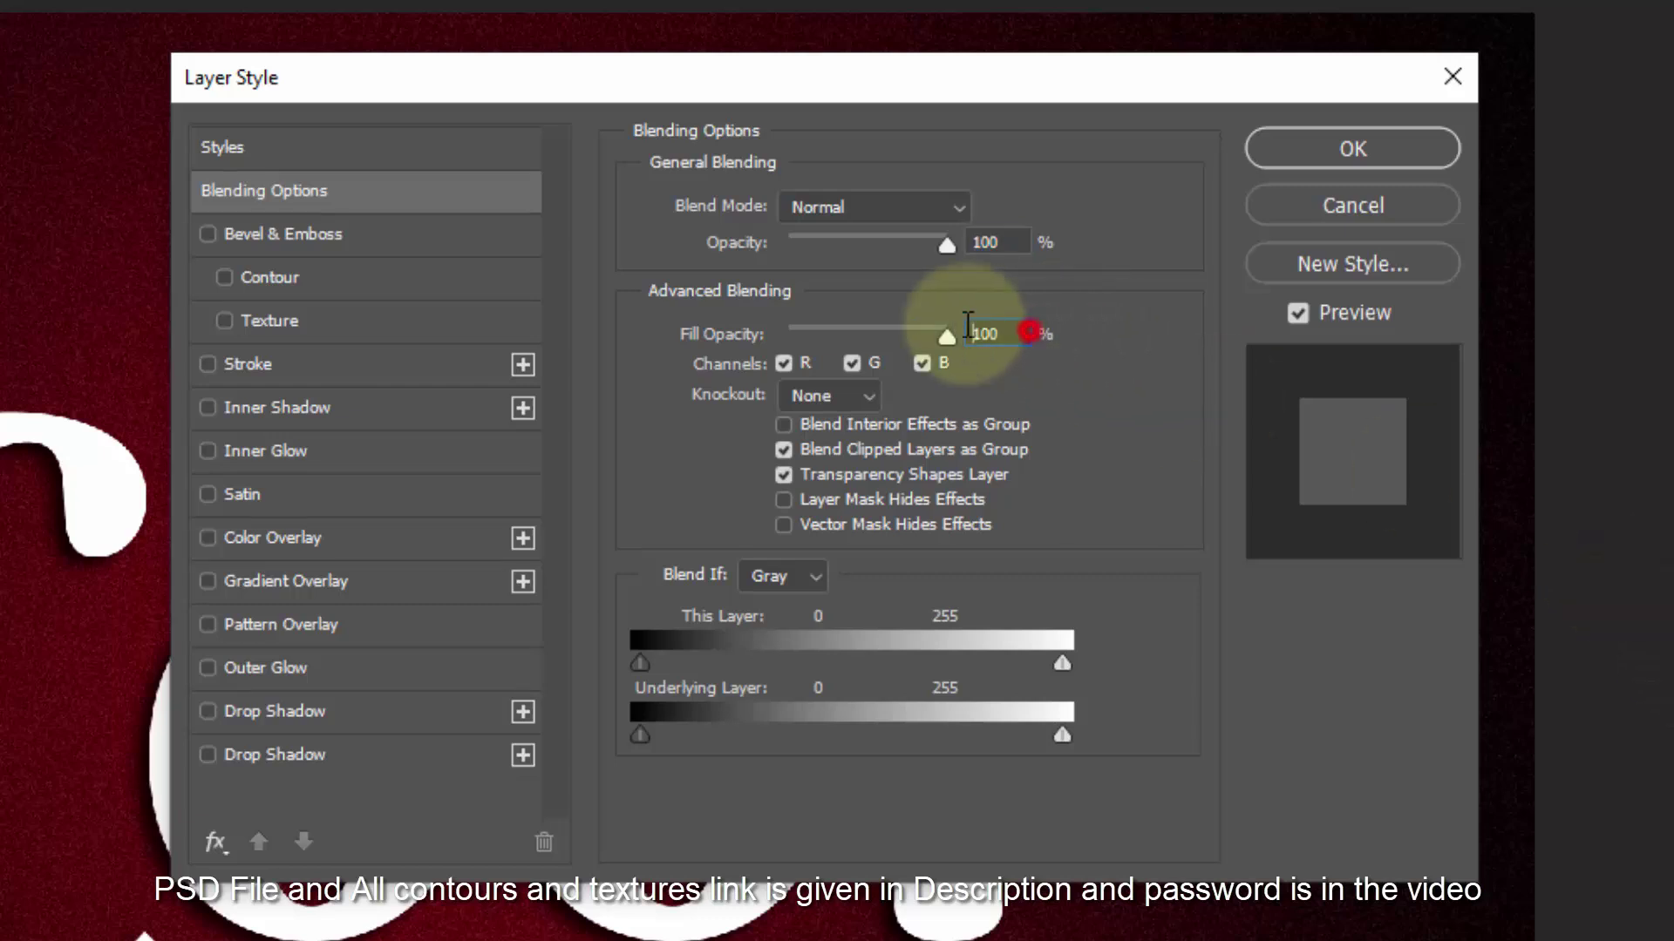
pyautogui.doubleClick(1017, 328)
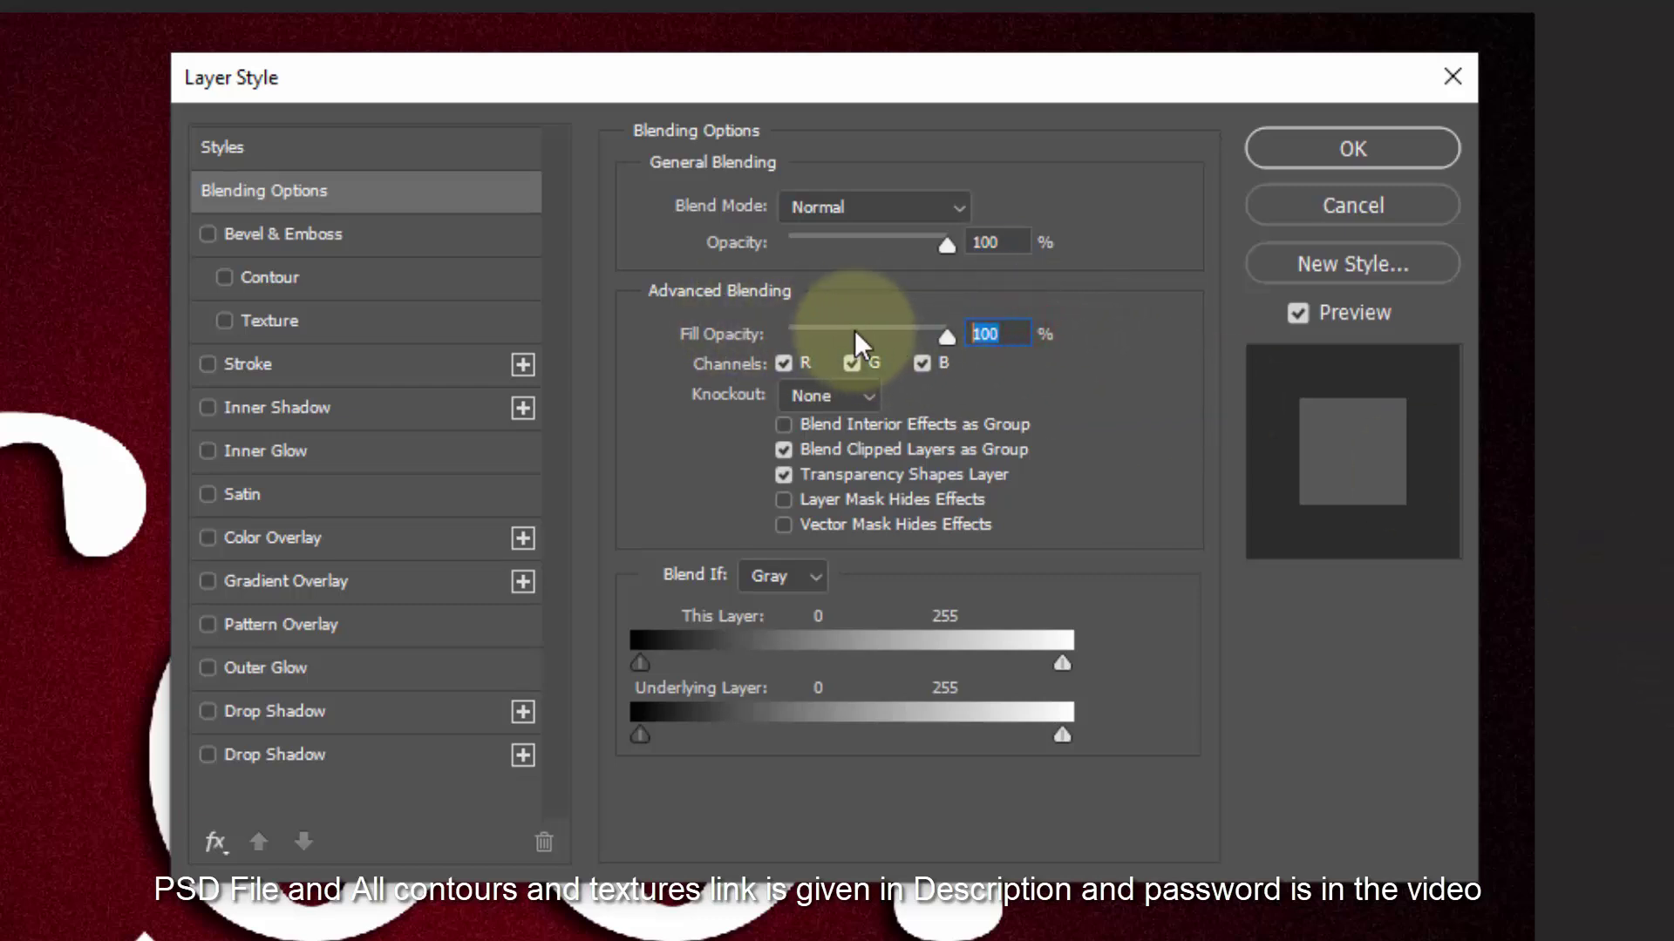
pyautogui.write('0')
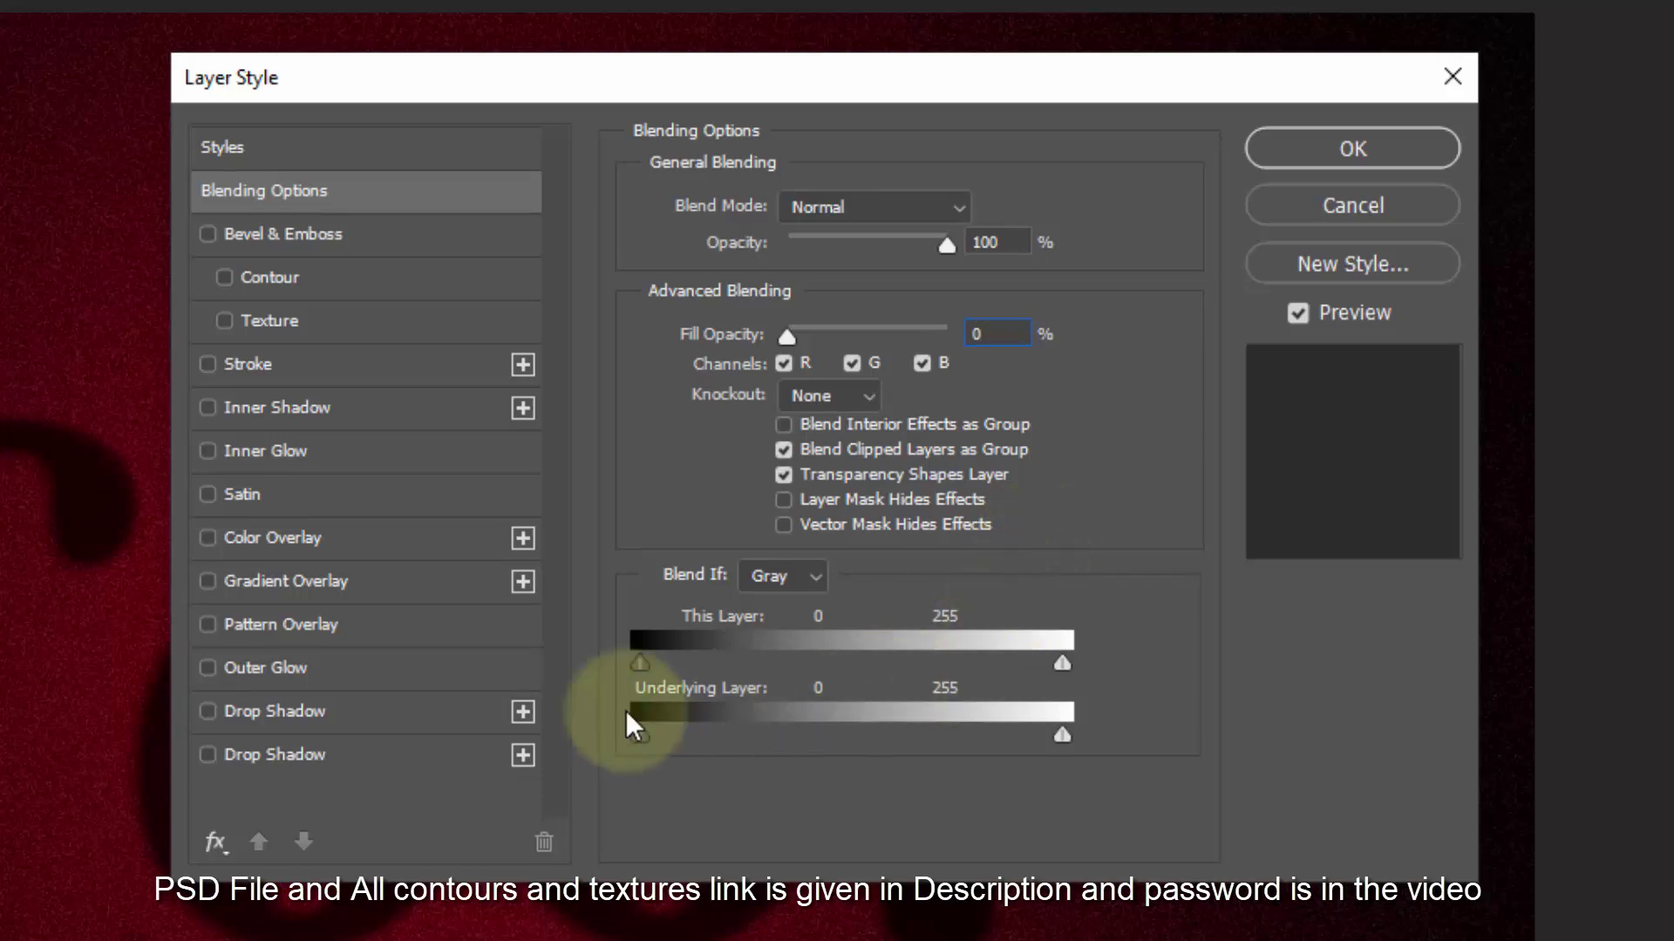
# Add a color overlay of #e030f0 to the Shadow copy layer in Normal mode at 100% opacity.
pyautogui.click(351, 542)
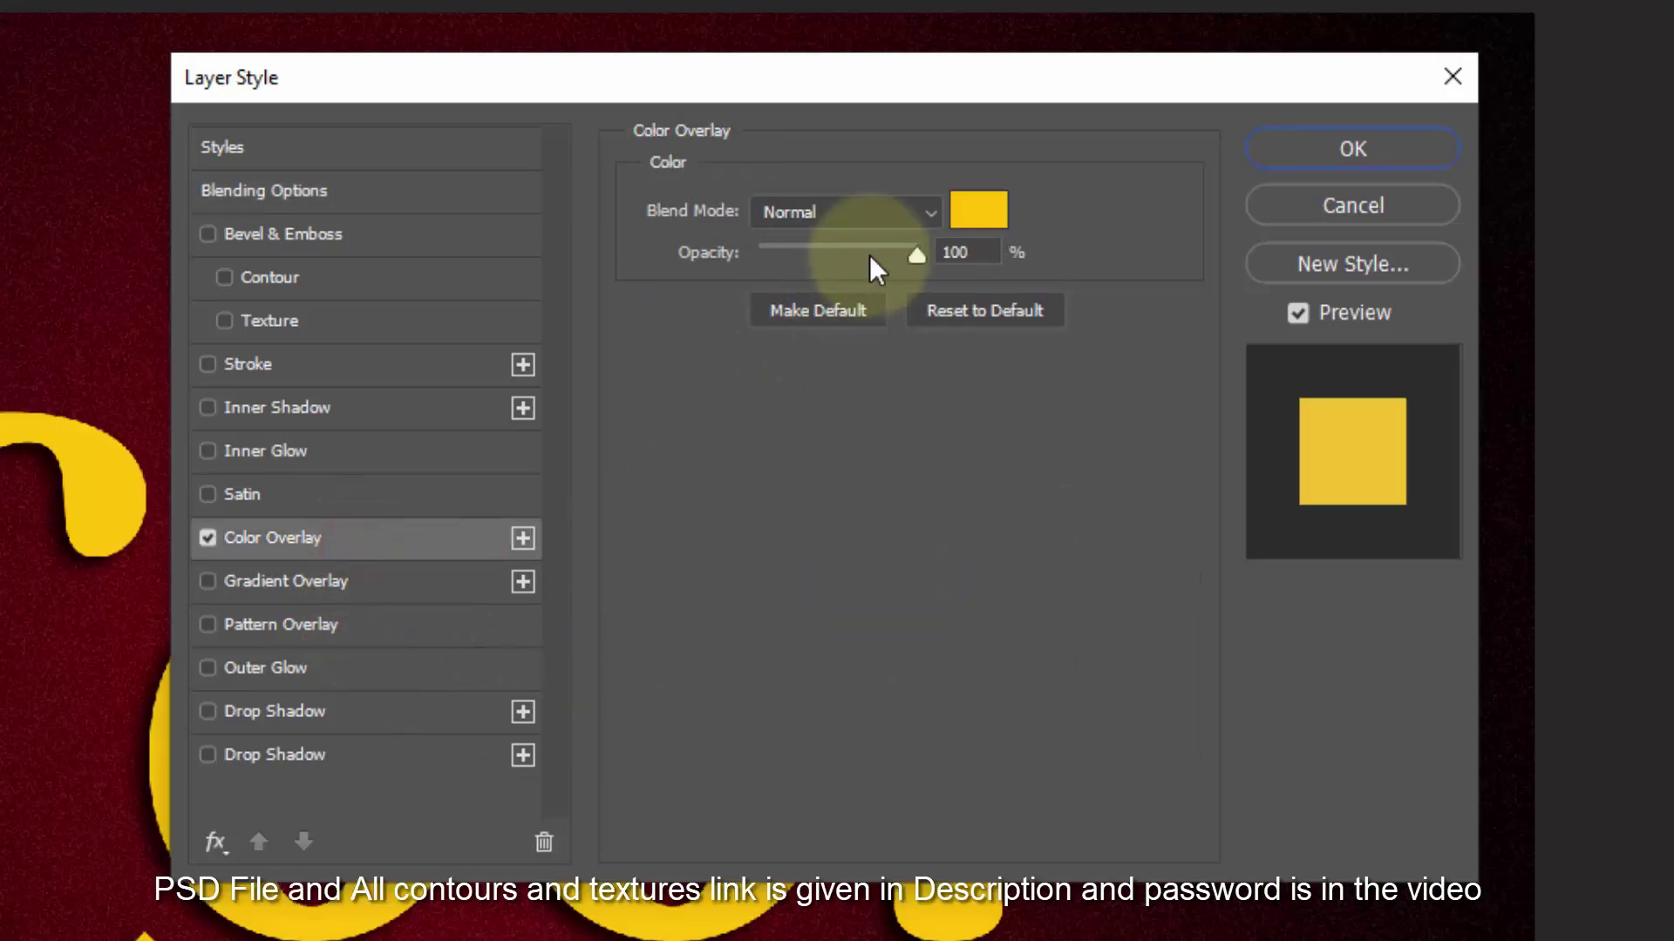
pyautogui.click(979, 209)
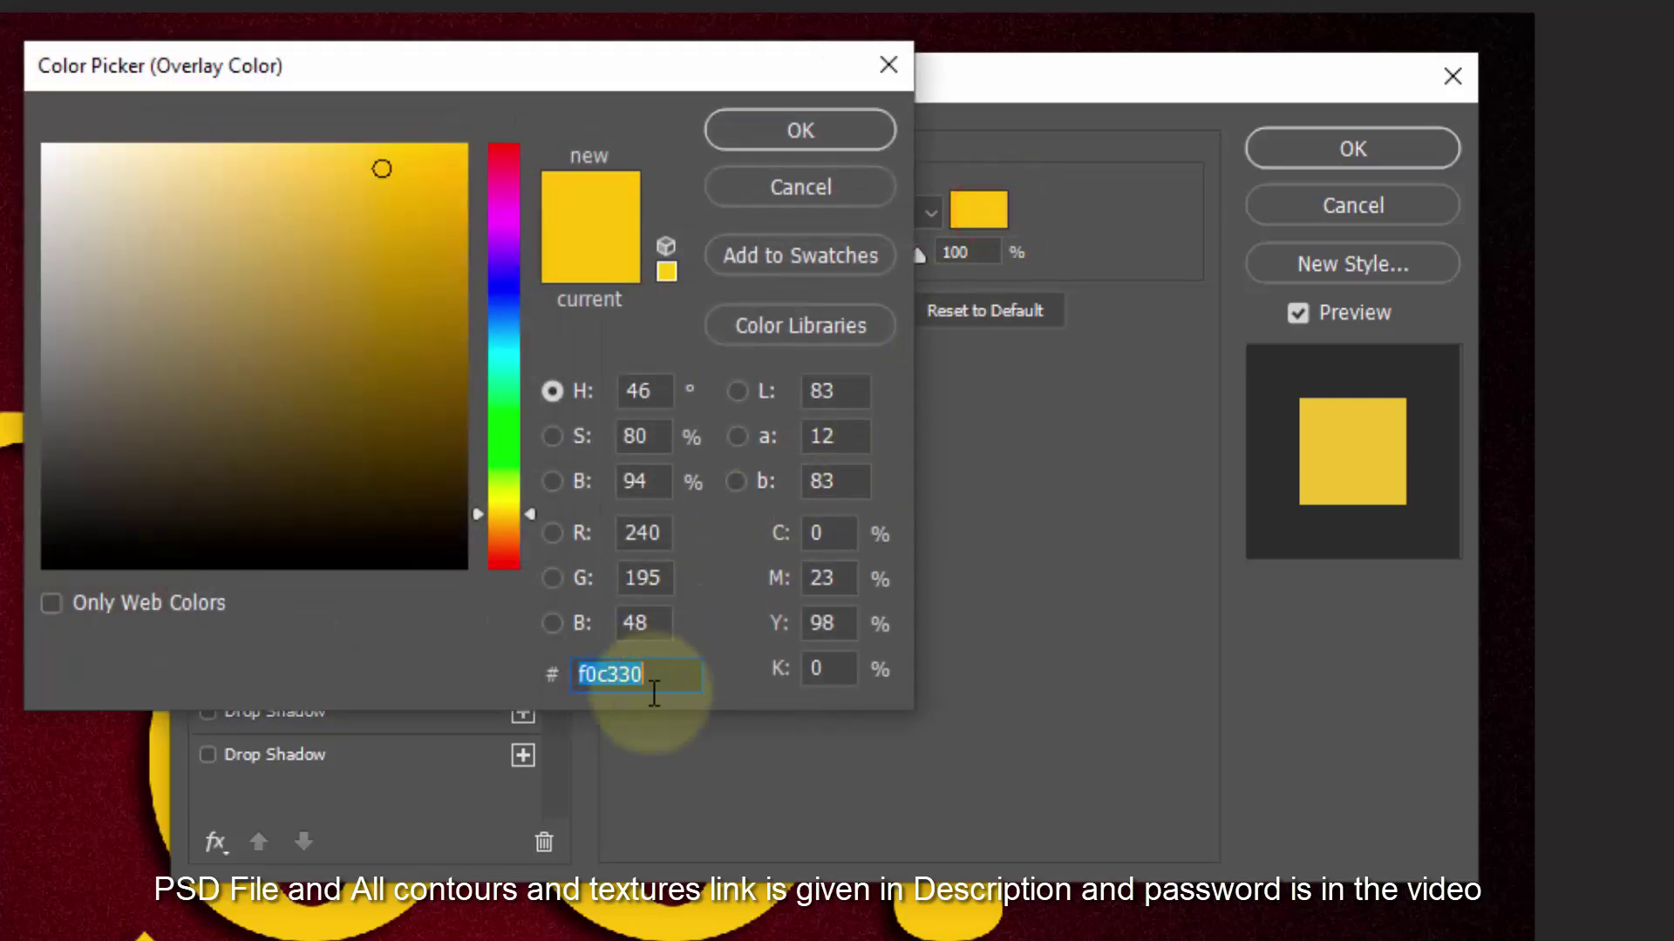
pyautogui.write('e030')
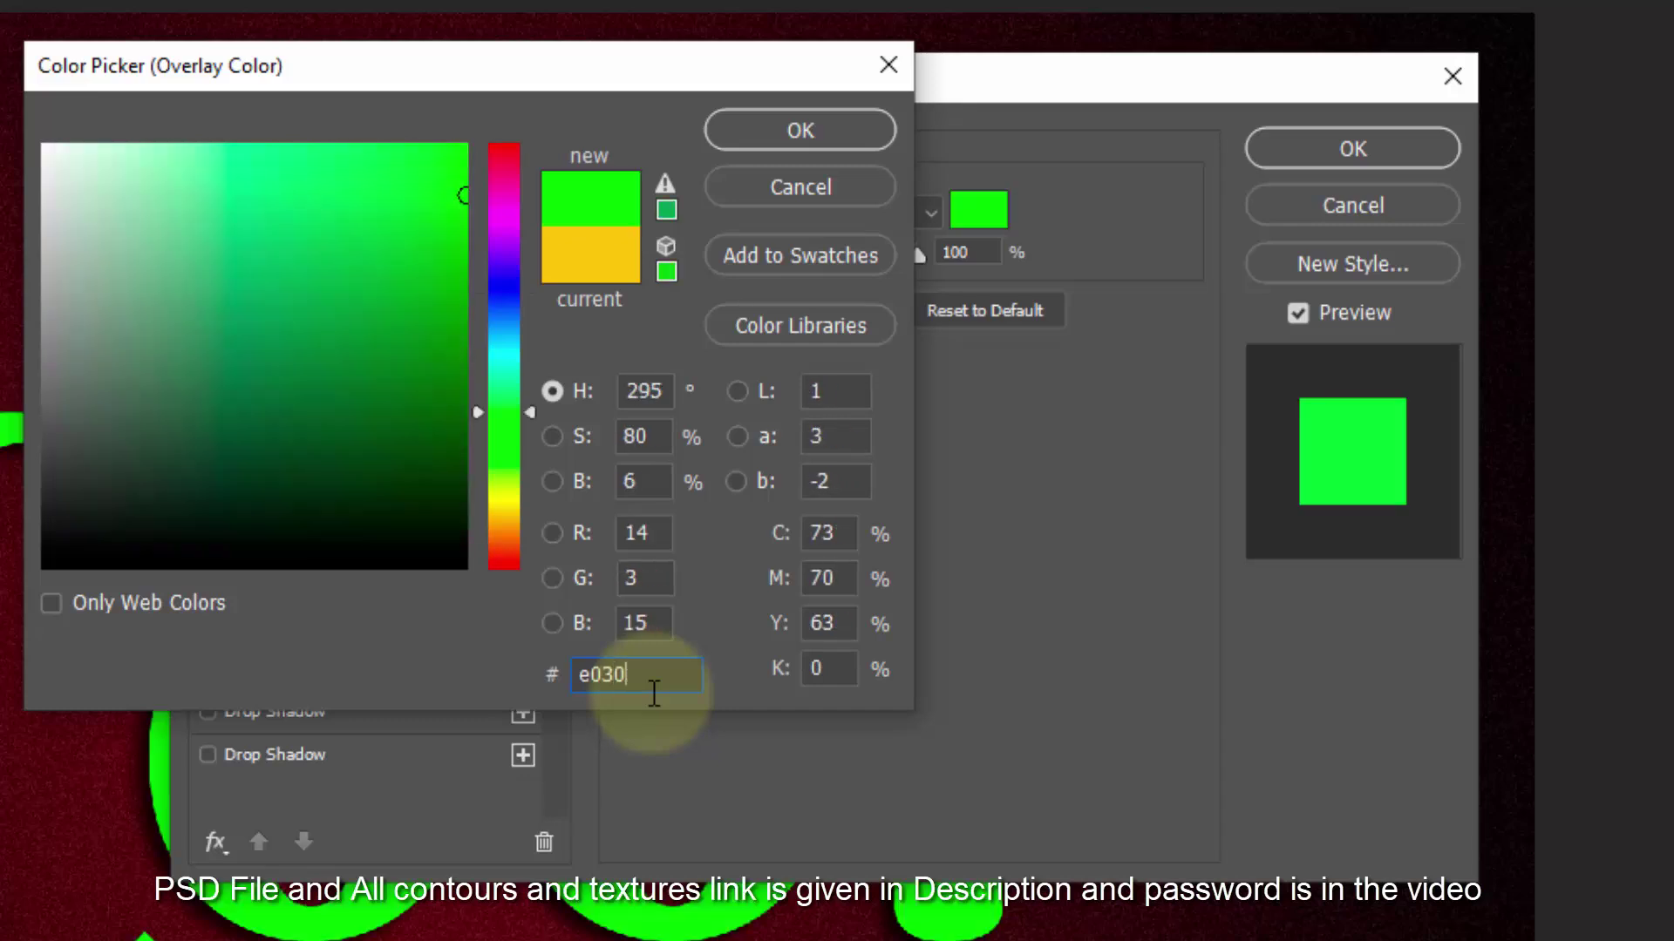
pyautogui.write('f0')
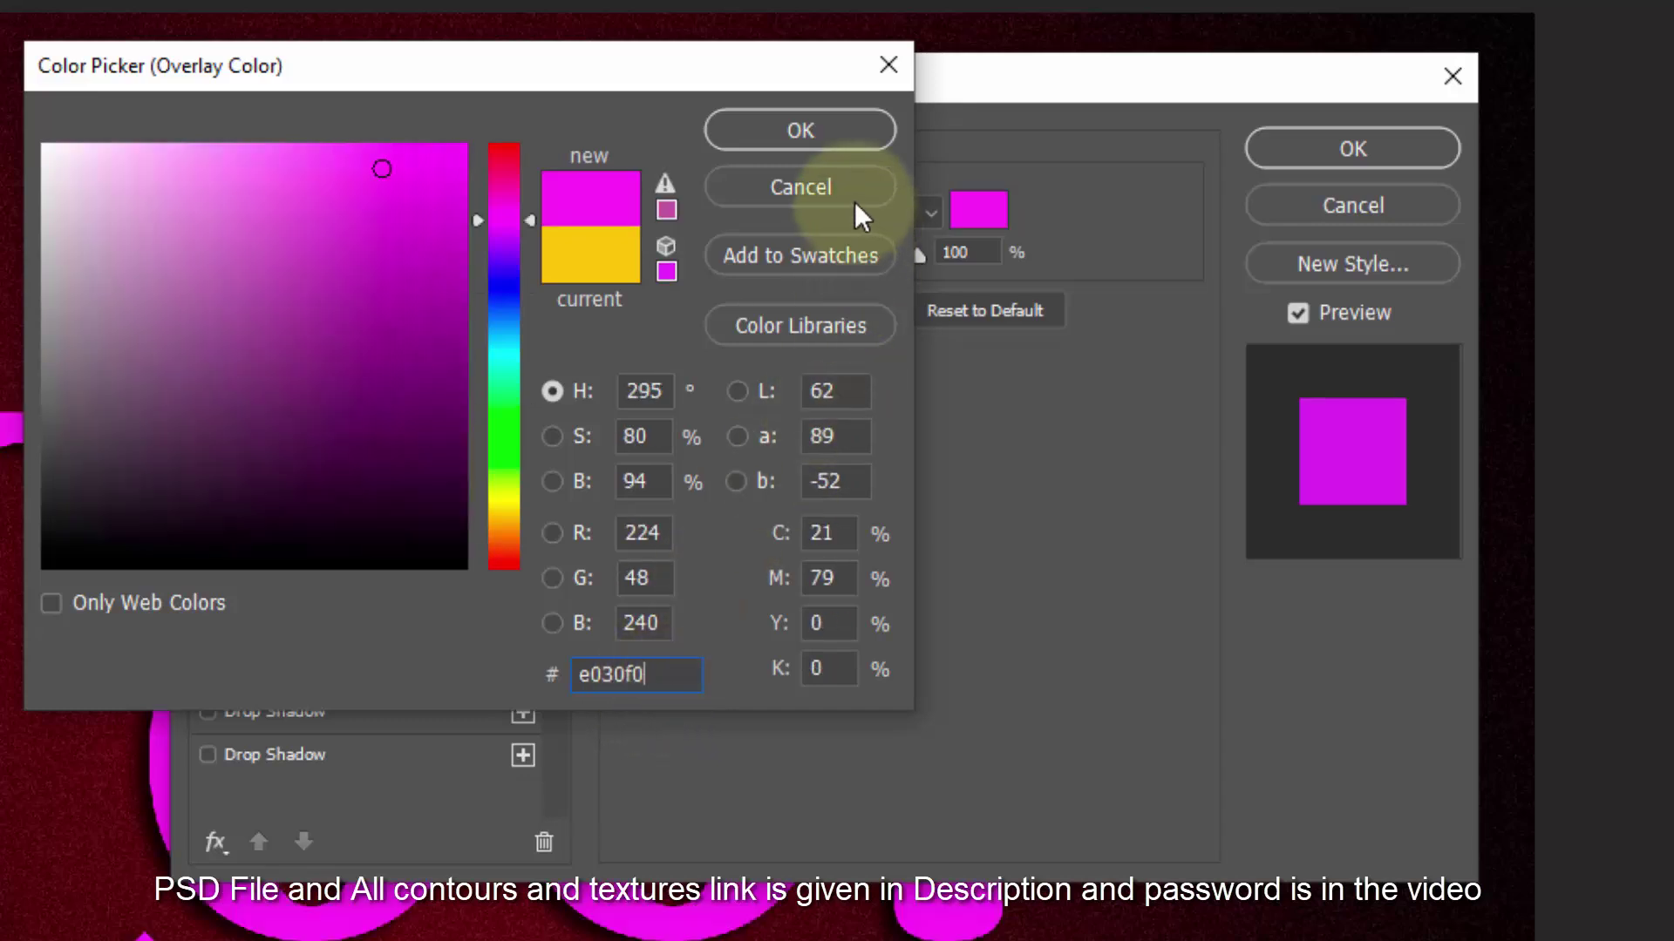
pyautogui.click(822, 144)
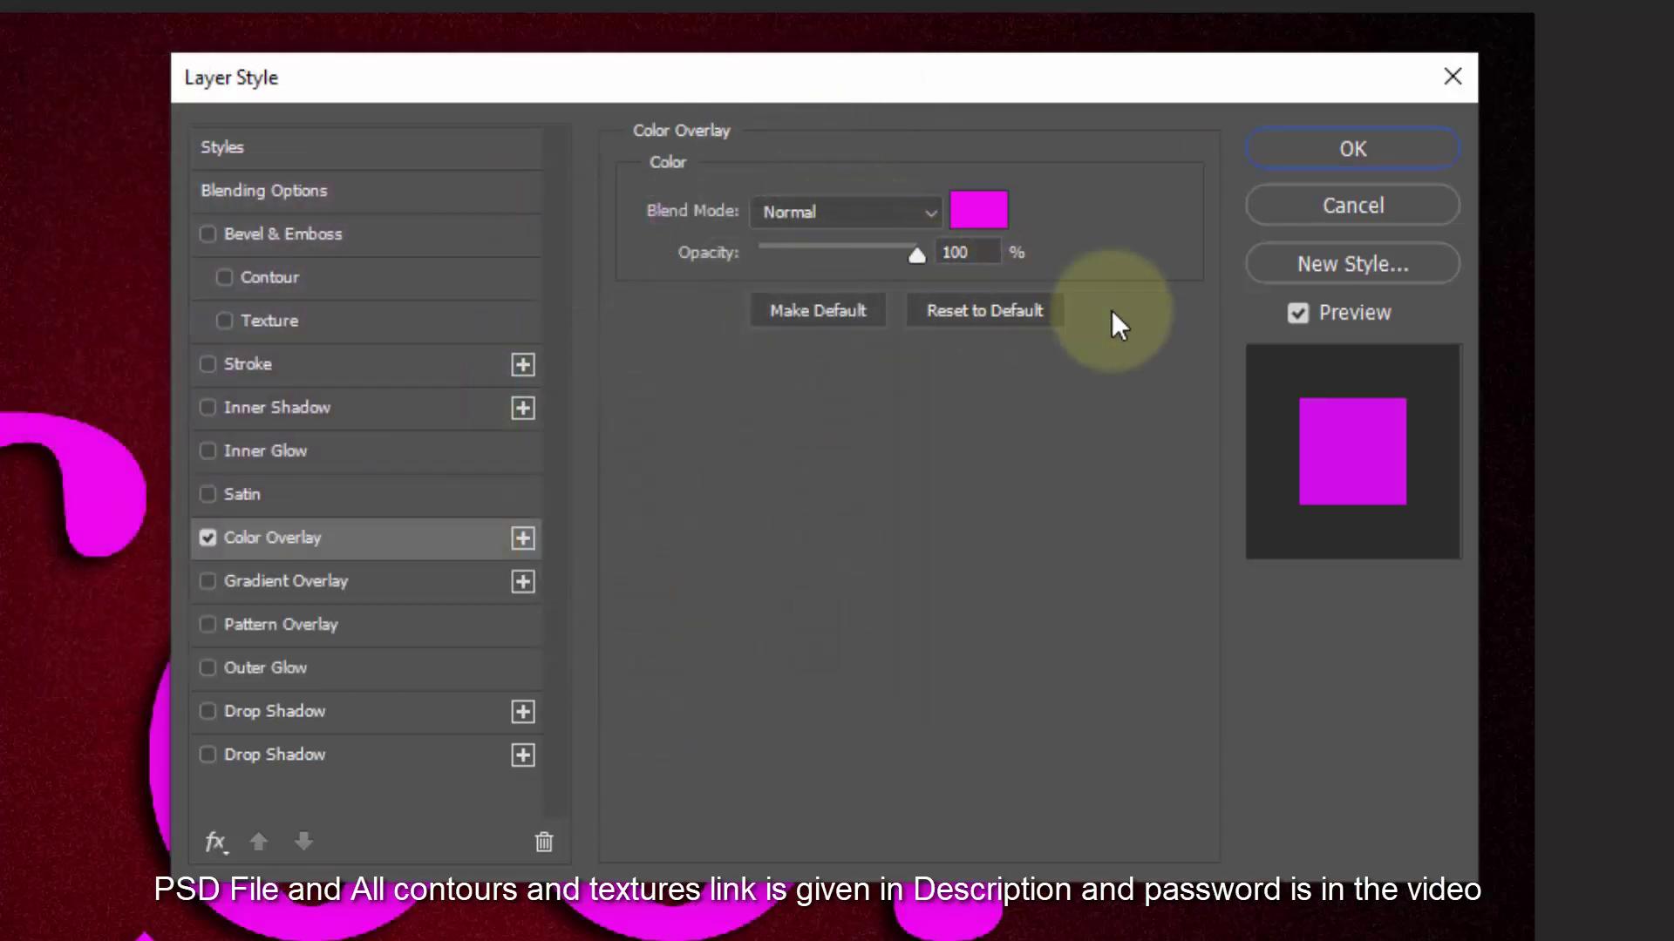
pyautogui.click(1440, 146)
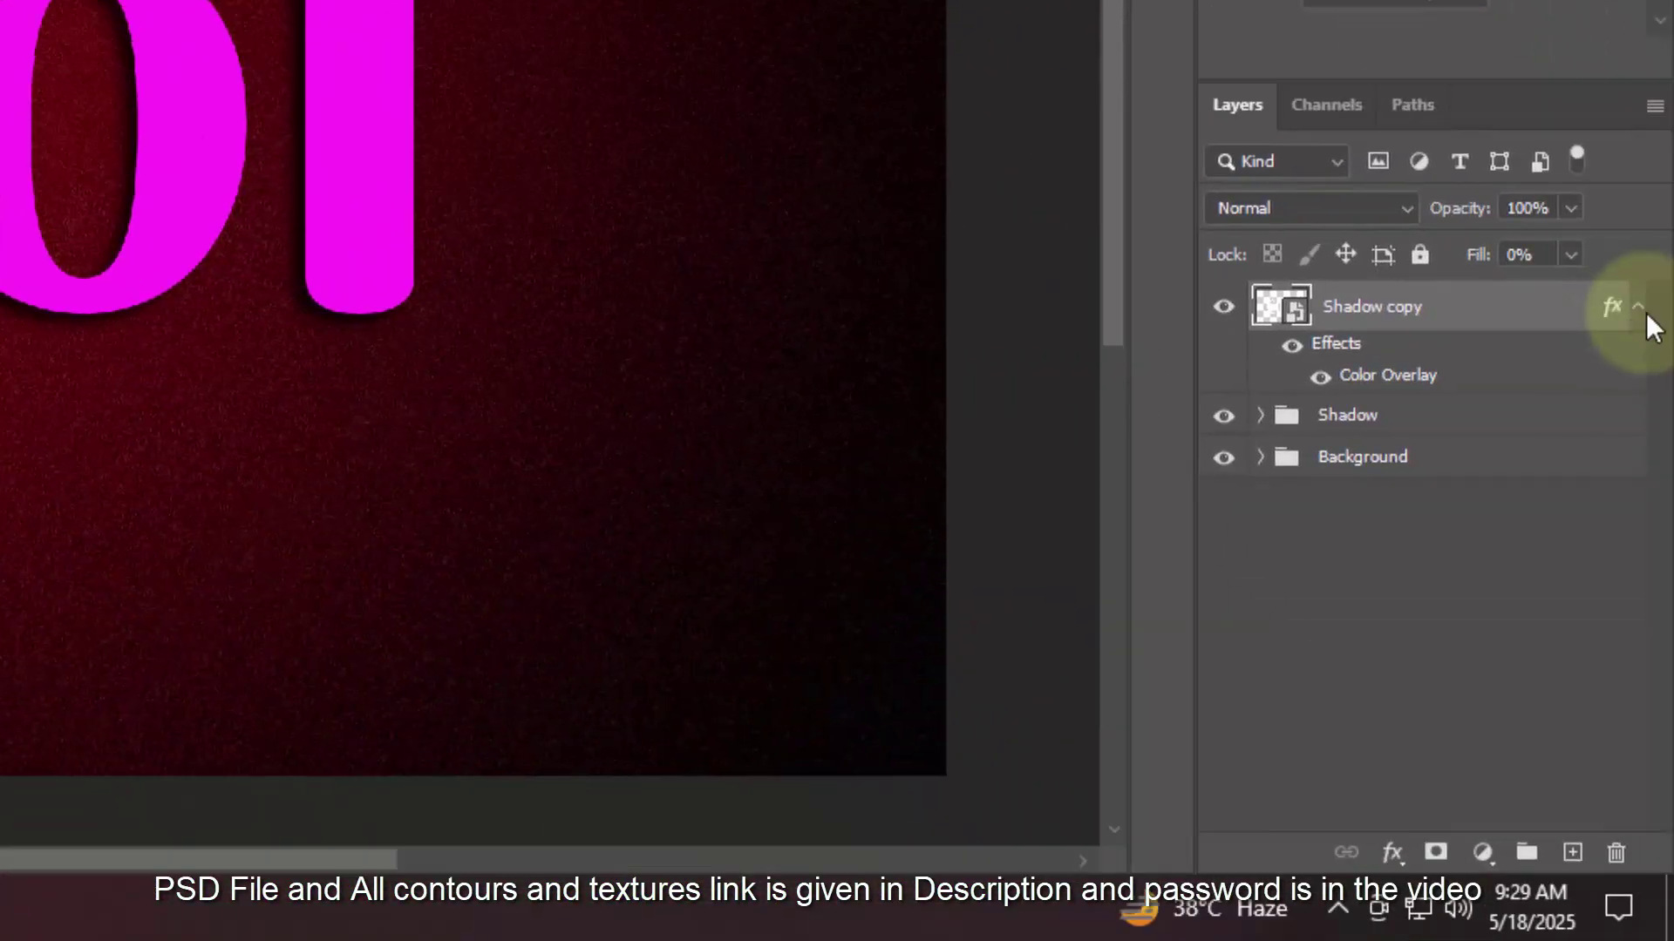
# Collapse the effects list of the Shadow copy layer and rename the layer as Border.
pyautogui.click(1646, 307)
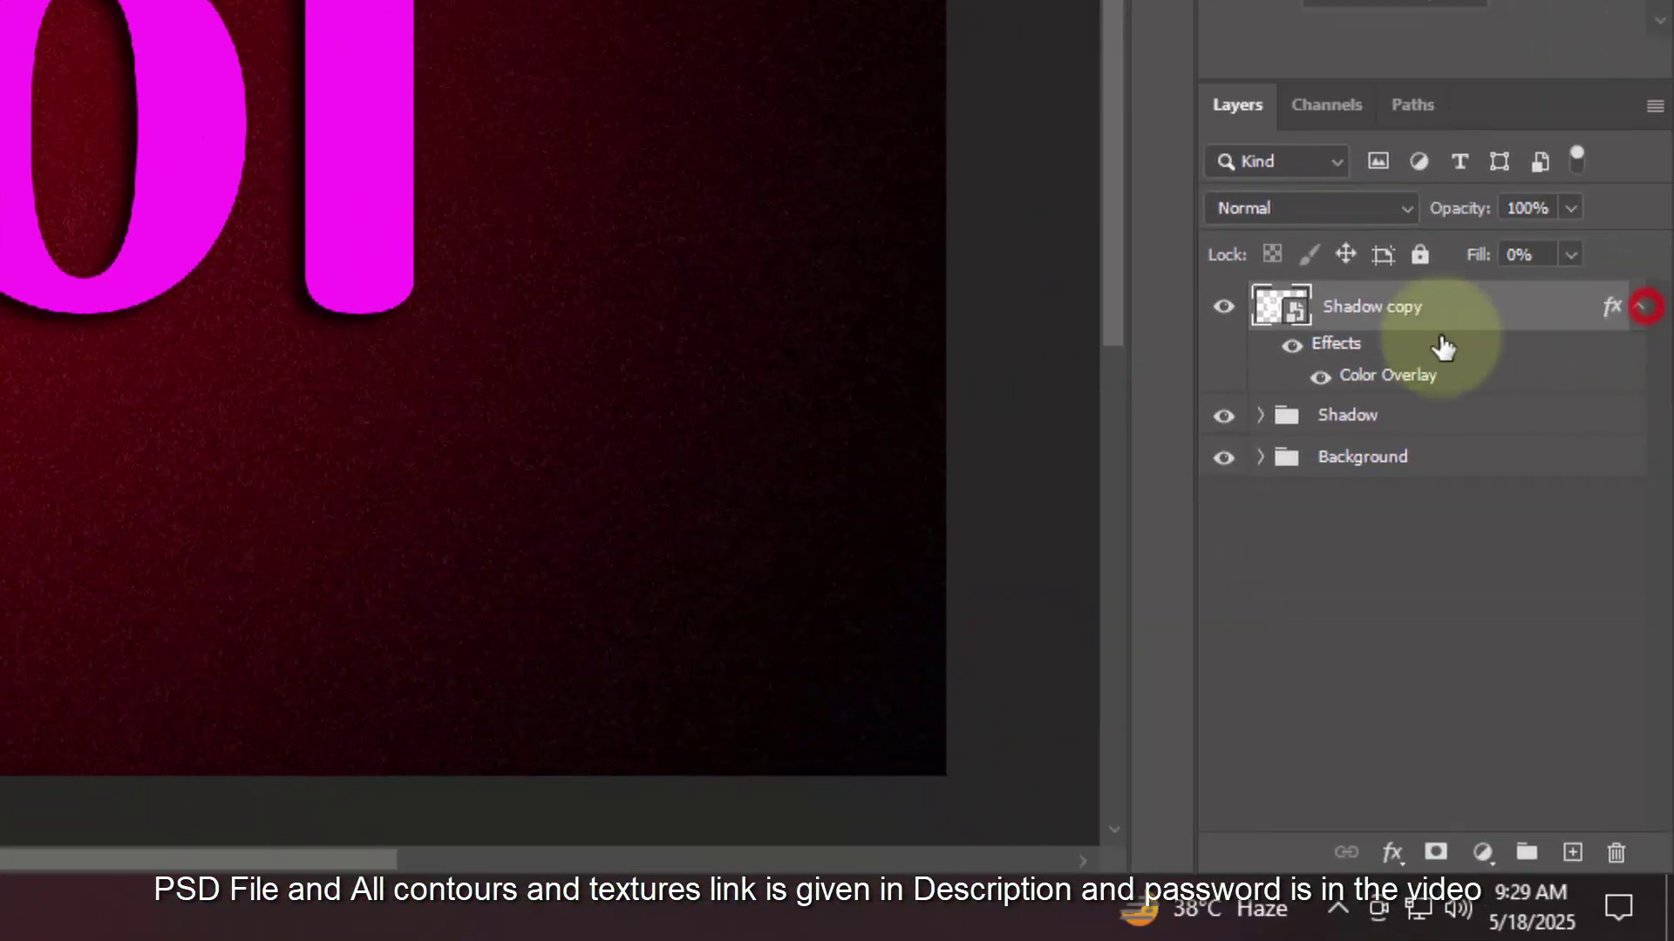
pyautogui.click(1637, 307)
pyautogui.click(1388, 305)
pyautogui.doubleClick(1387, 305)
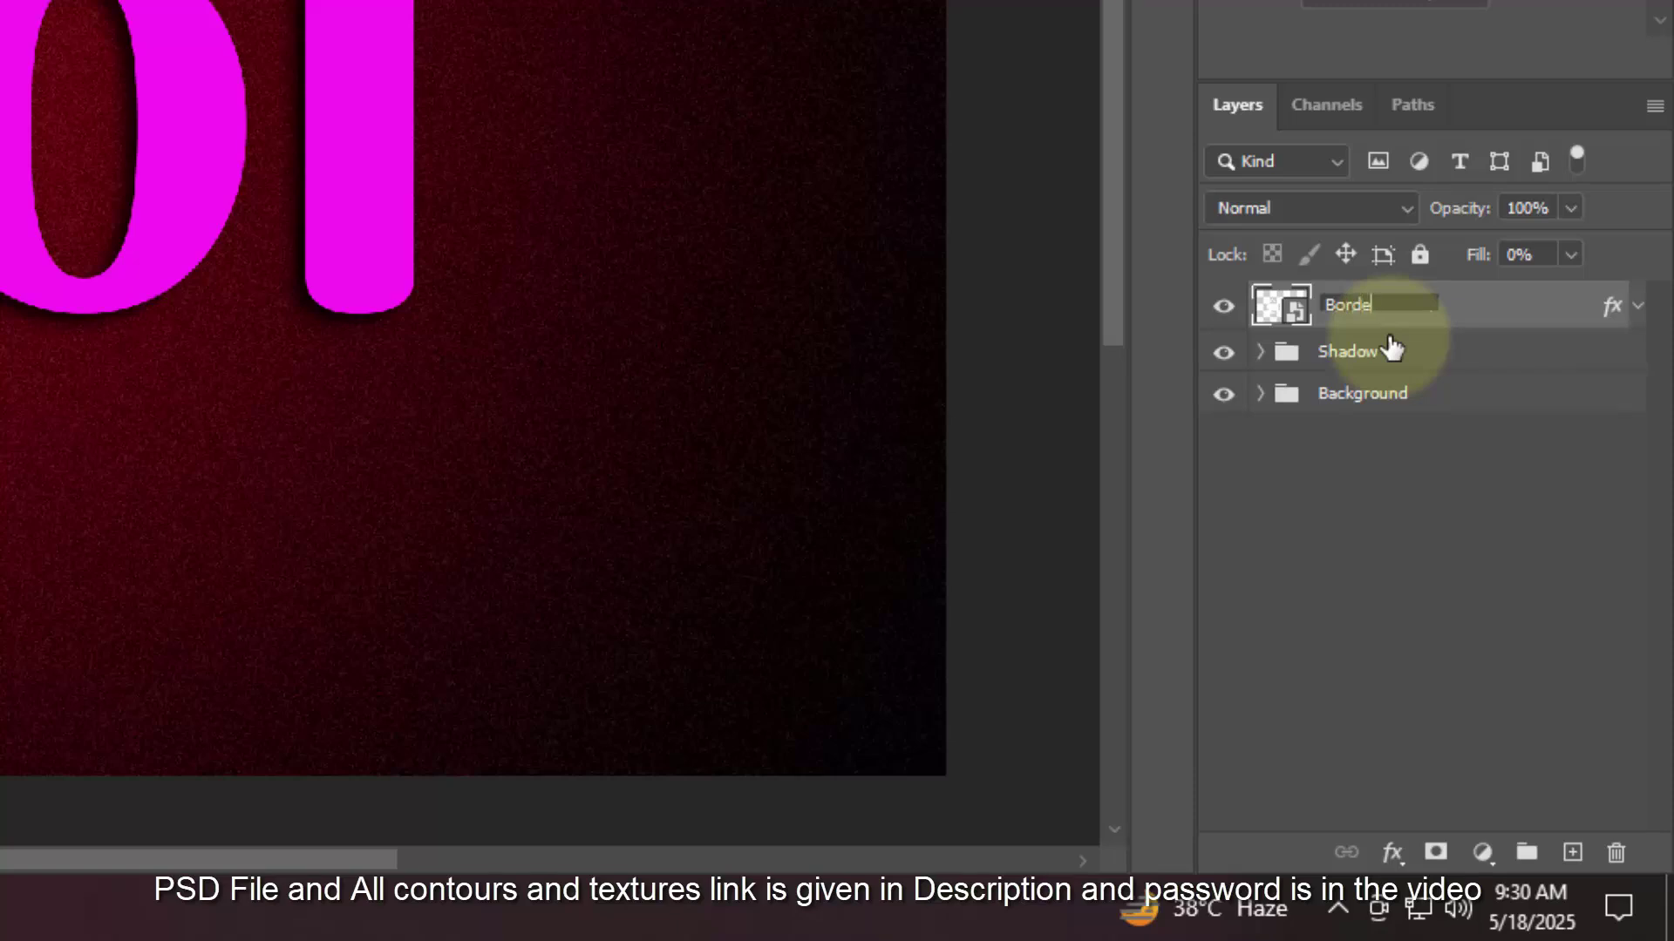
pyautogui.write('Border')
pyautogui.press('Return')
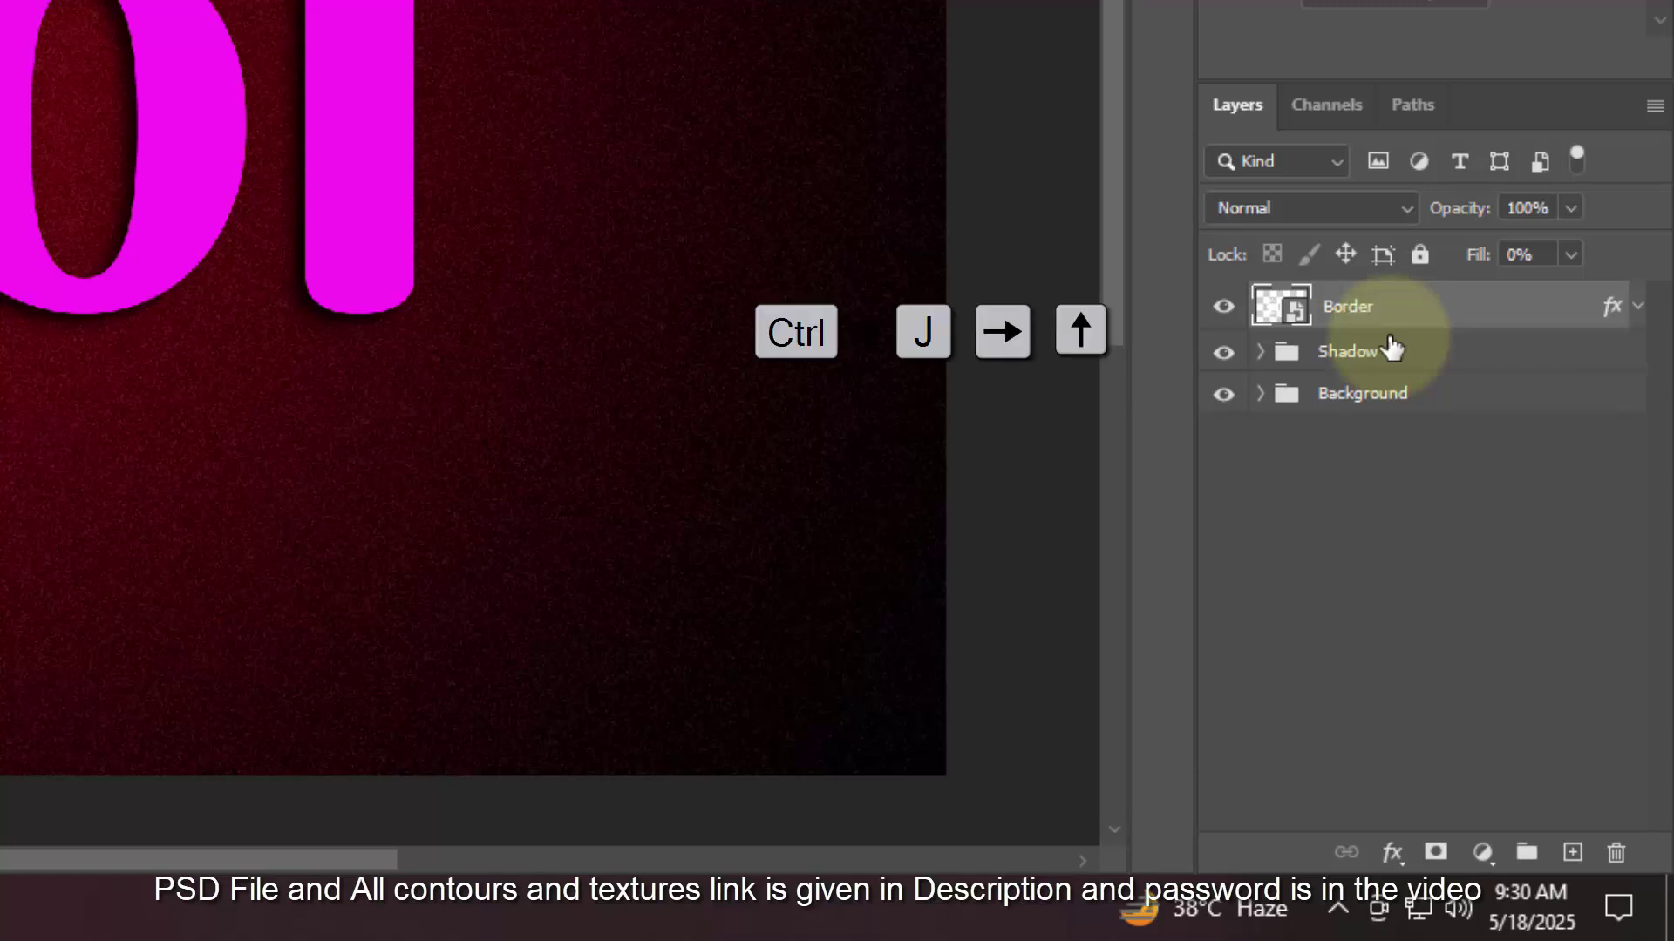
# Duplicate the Border layer repeatedly up to Border copy 14, nudging each copy one step right and up to build an extruded edge.
pyautogui.hotkey('ctrl', 'j')
pyautogui.press('Up')
pyautogui.press('Right')
pyautogui.hotkey('ctrl', 'j')
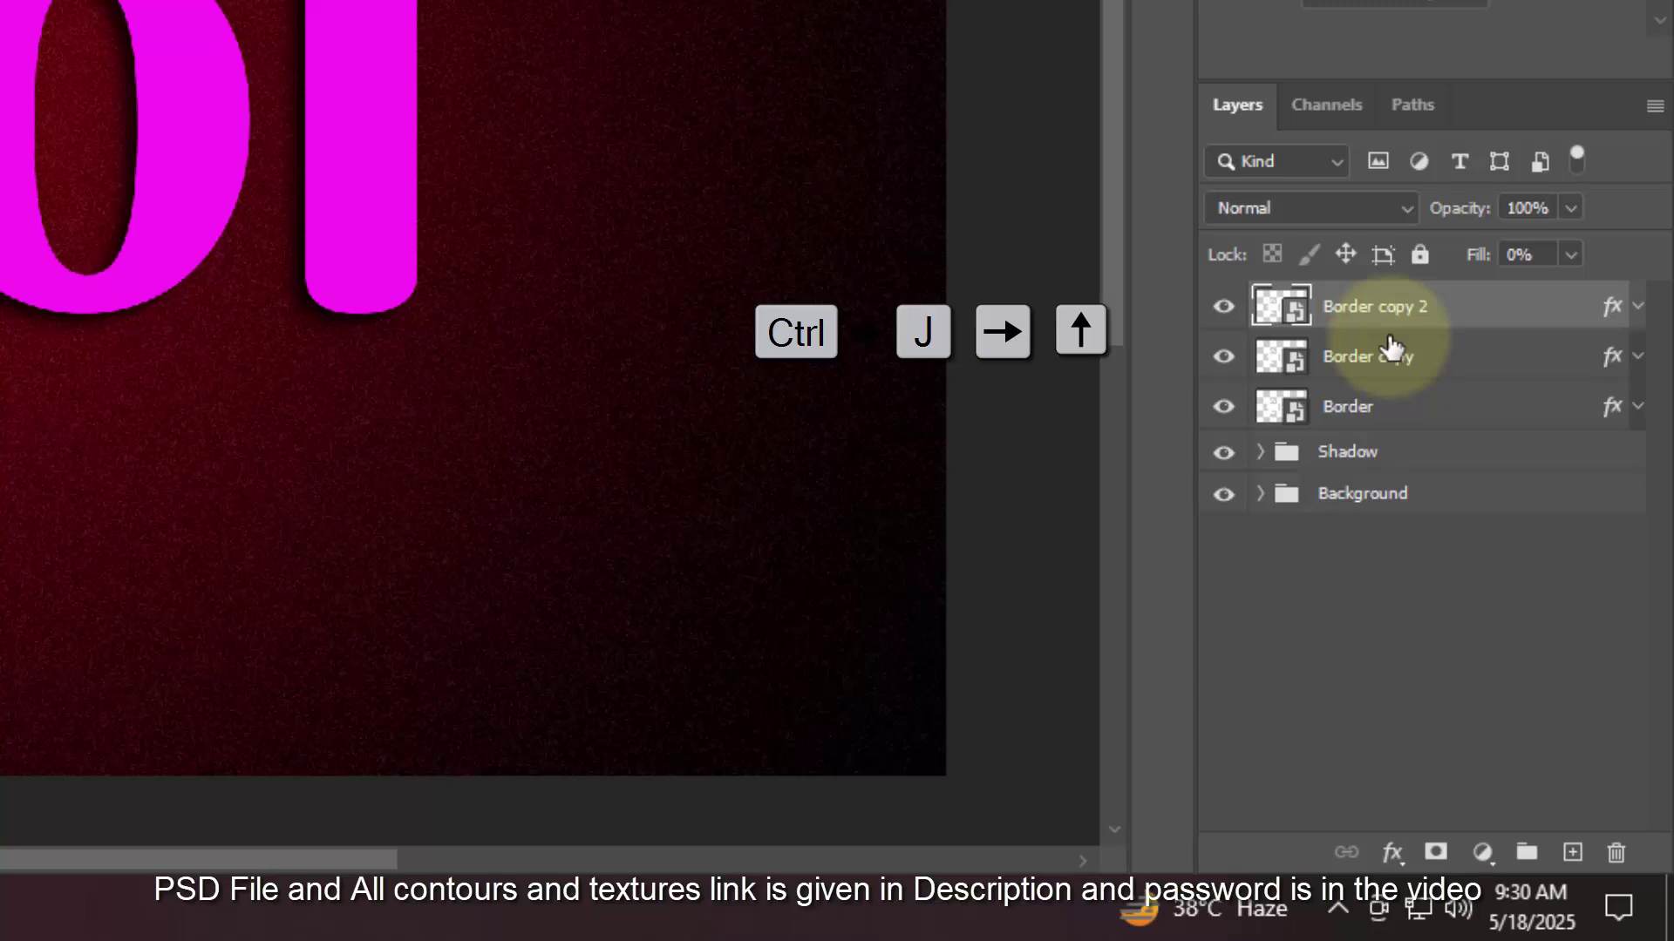
pyautogui.hotkey('ctrl', 'j')
pyautogui.press('Right')
pyautogui.press('Up')
pyautogui.hotkey('ctrl', 'j')
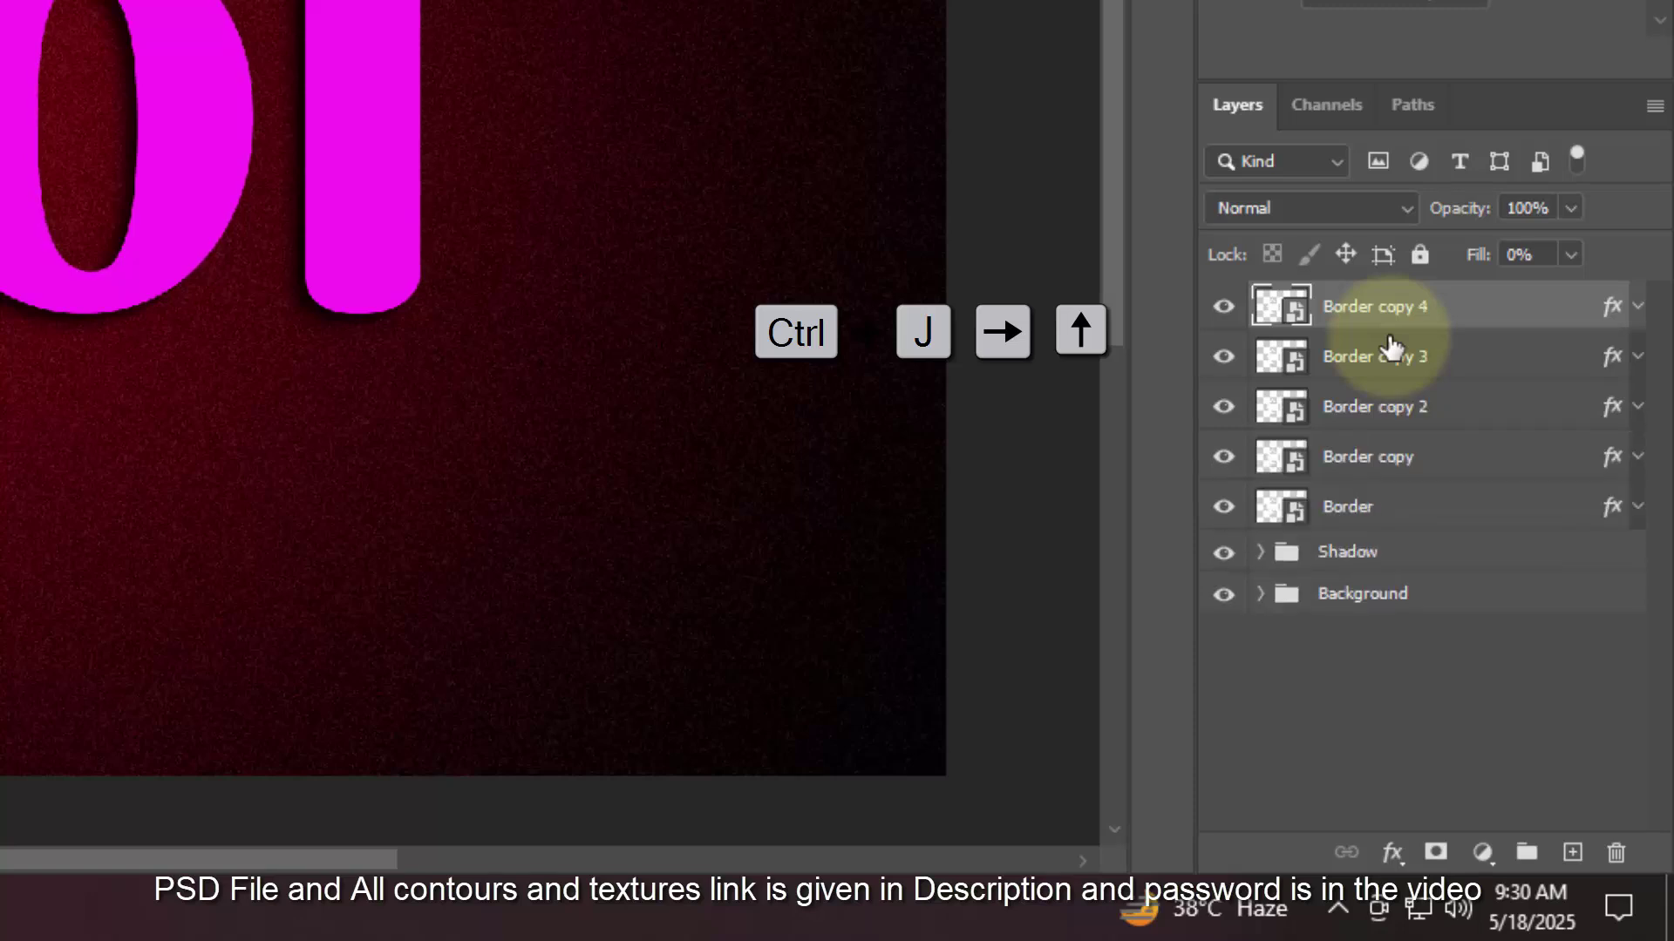
pyautogui.hotkey('ctrl', 'j')
pyautogui.press('Right')
pyautogui.press('Up')
pyautogui.hotkey('ctrl', 'j')
pyautogui.press('Right')
pyautogui.press('Up')
pyautogui.hotkey('ctrl', 'j')
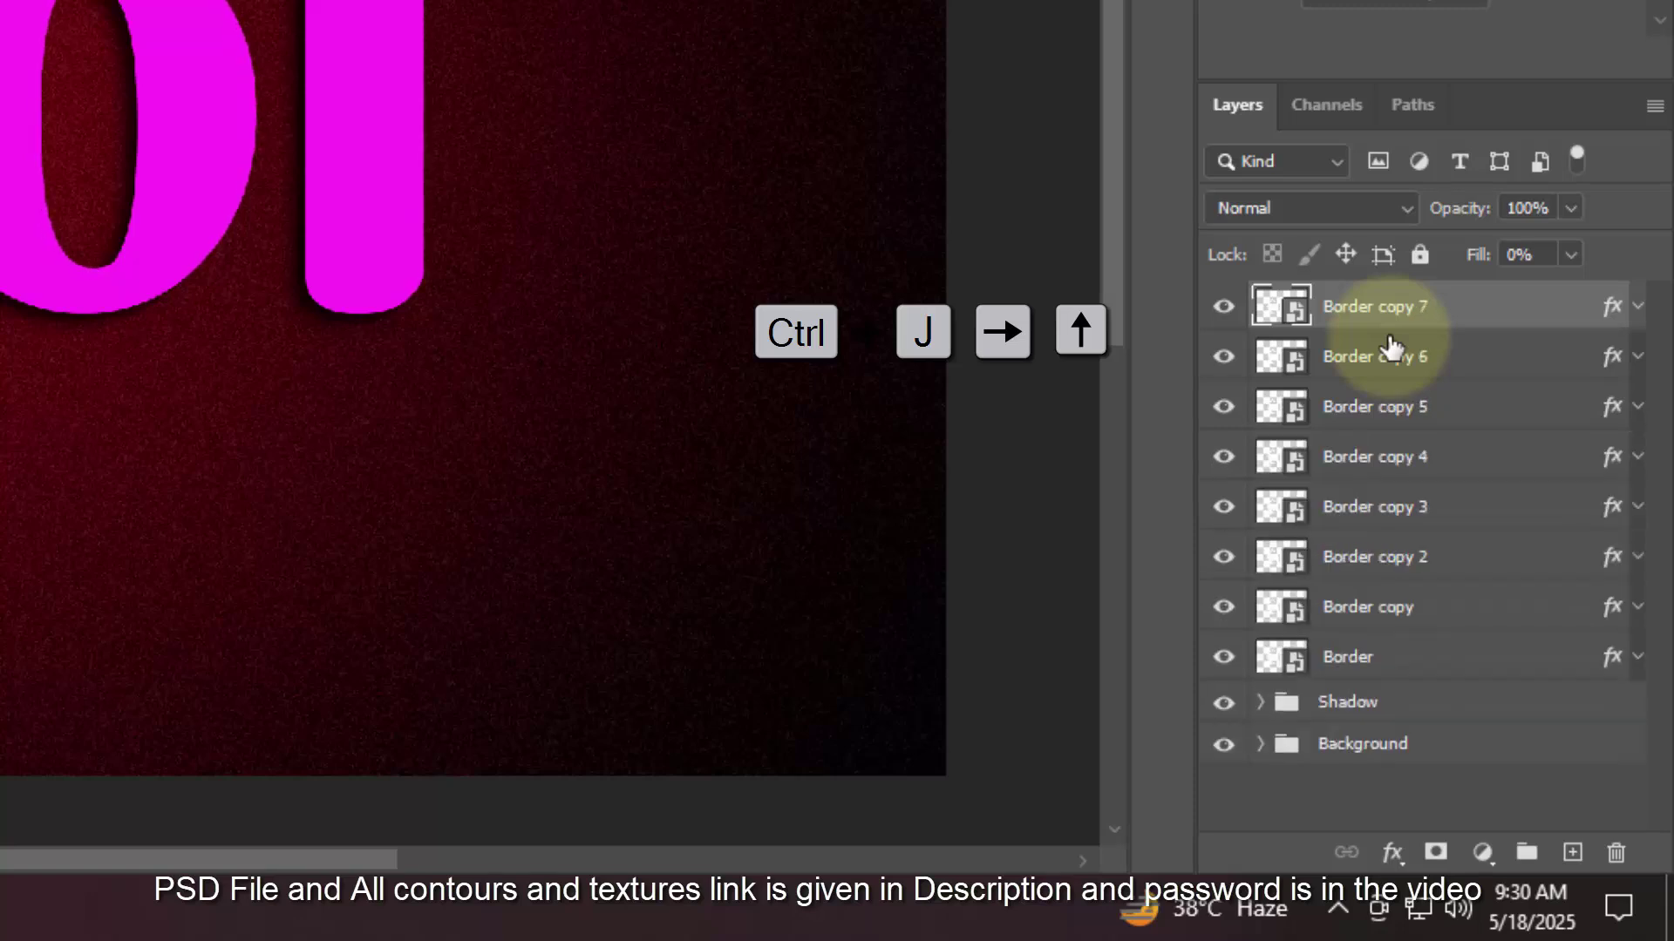
pyautogui.press('Right')
pyautogui.press('Up')
pyautogui.hotkey('ctrl', 'j')
pyautogui.hotkey('ctrl', 'j')
pyautogui.press('Right')
pyautogui.press('Up')
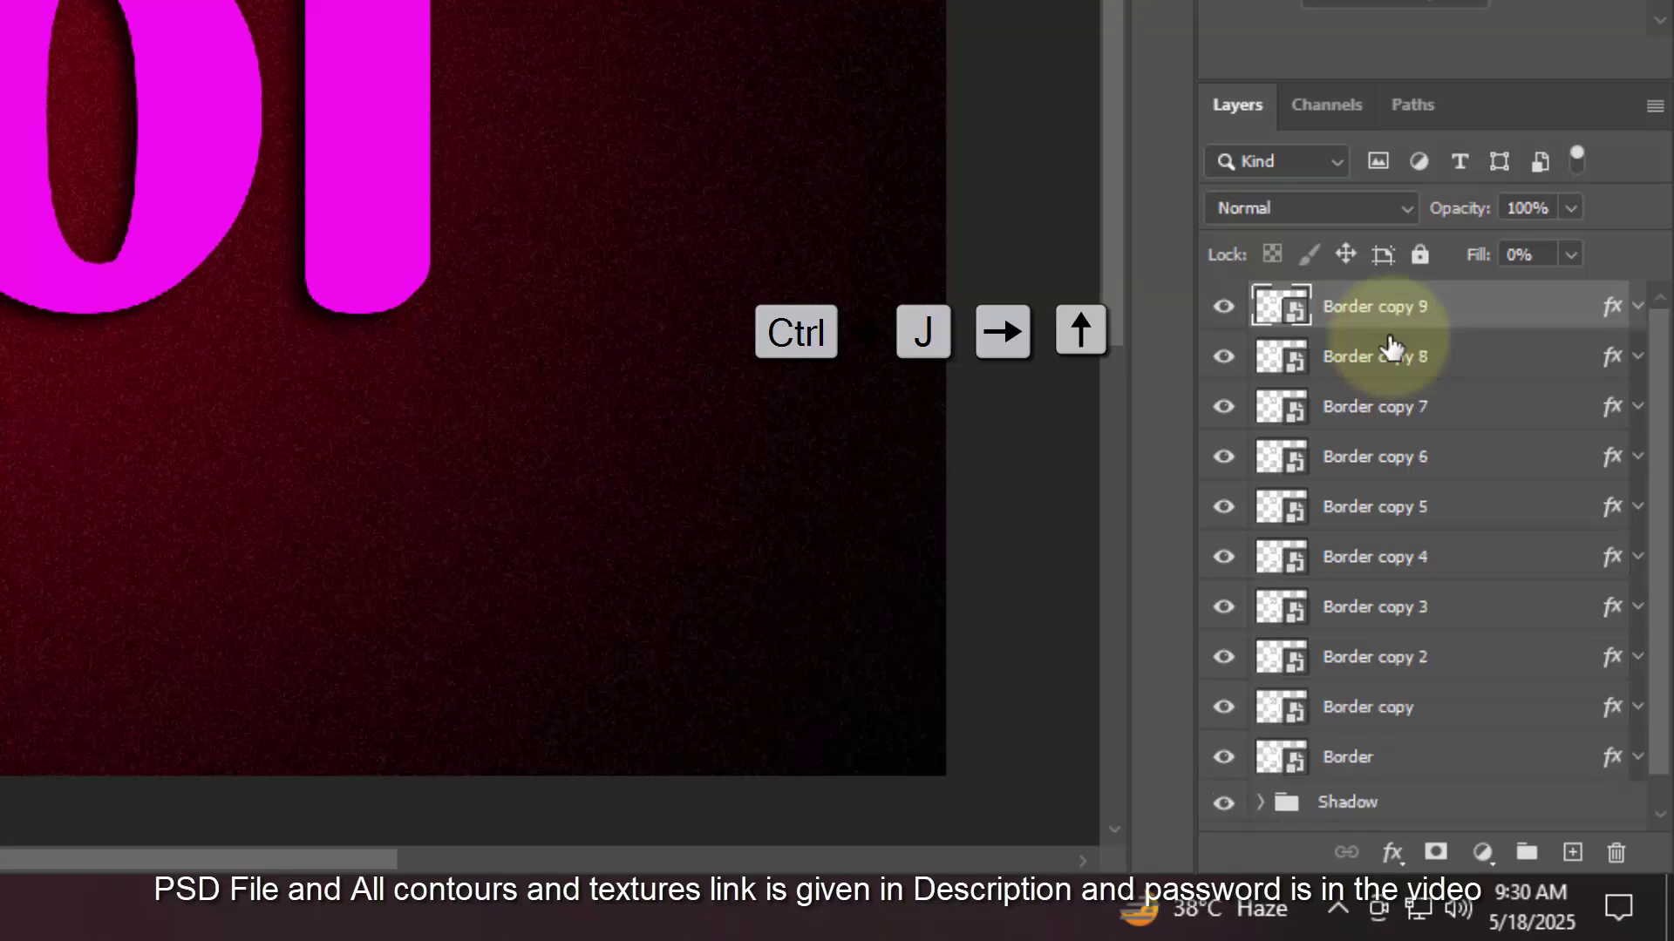
pyautogui.hotkey('ctrl', 'j')
pyautogui.press('Right')
pyautogui.press('Up')
pyautogui.hotkey('ctrl', 'j')
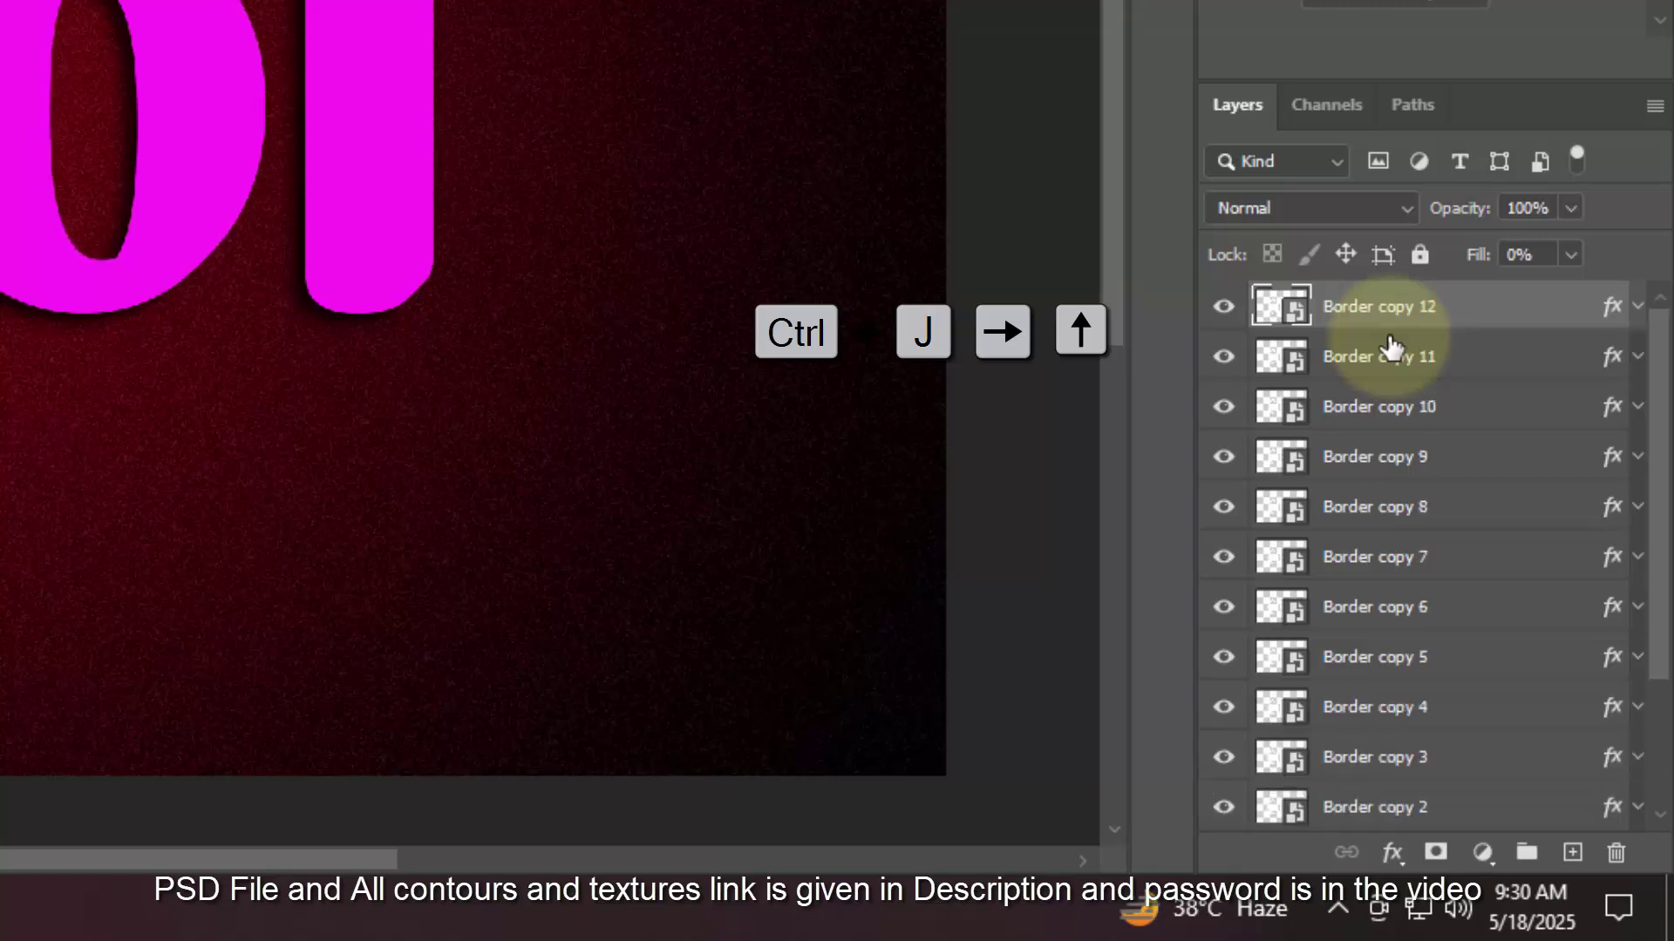
pyautogui.press('Right')
pyautogui.press('Up')
pyautogui.hotkey('ctrl', 'j')
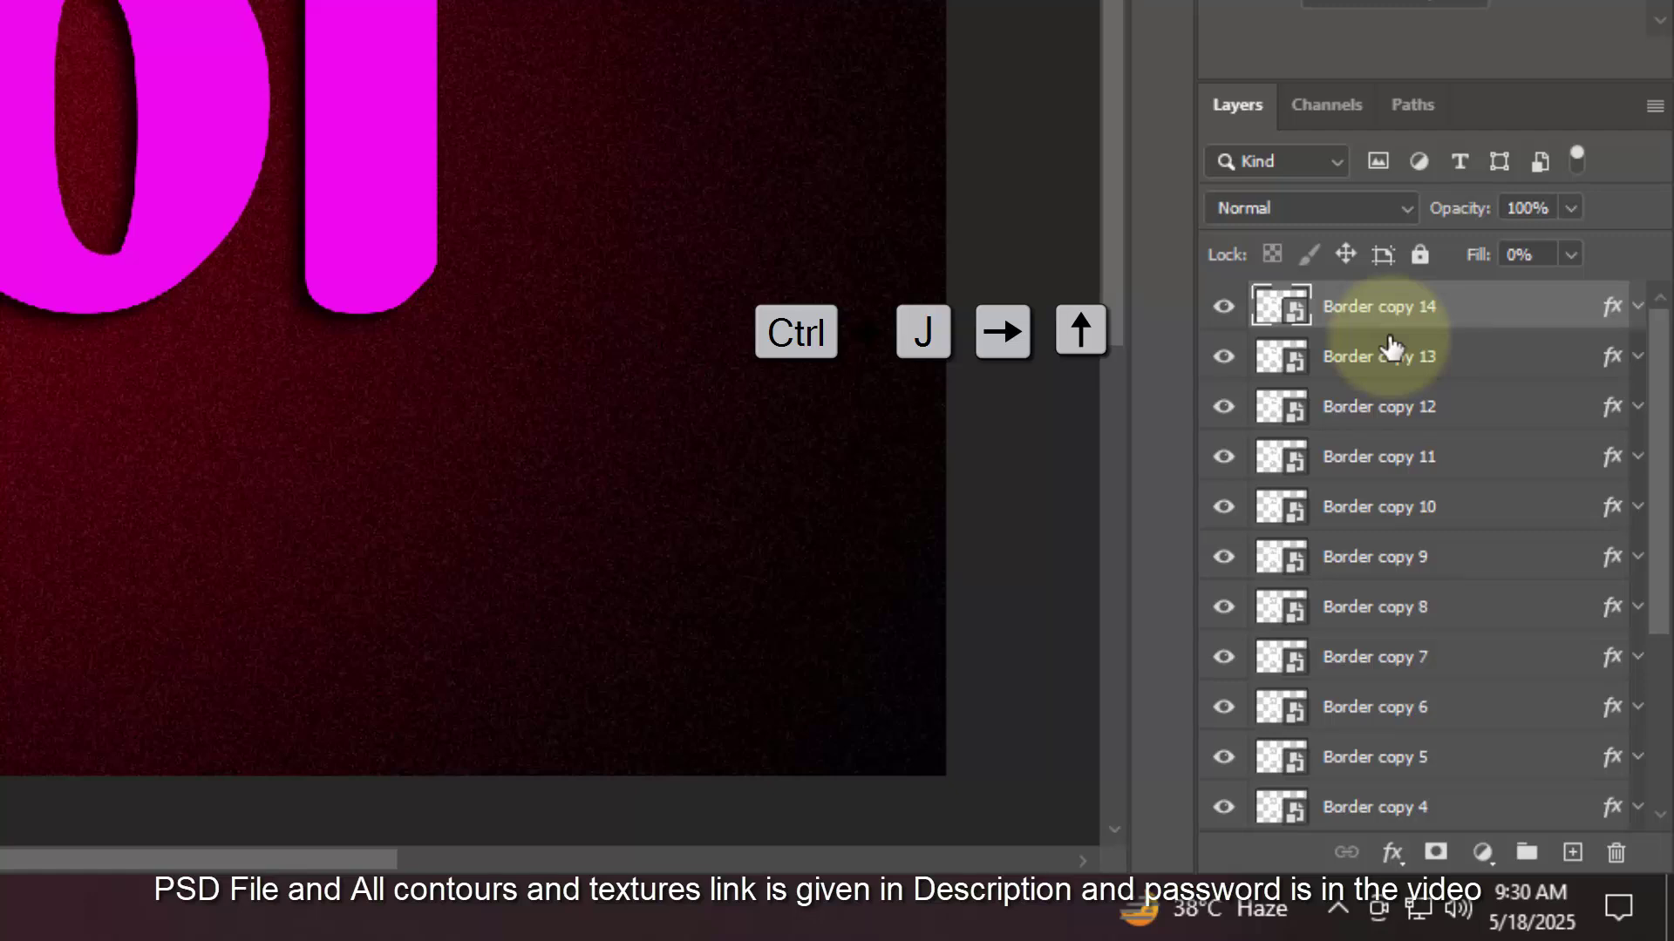
# Group the layers from Border copy 13 down to Border and name the group Border.
pyautogui.click(1476, 373)
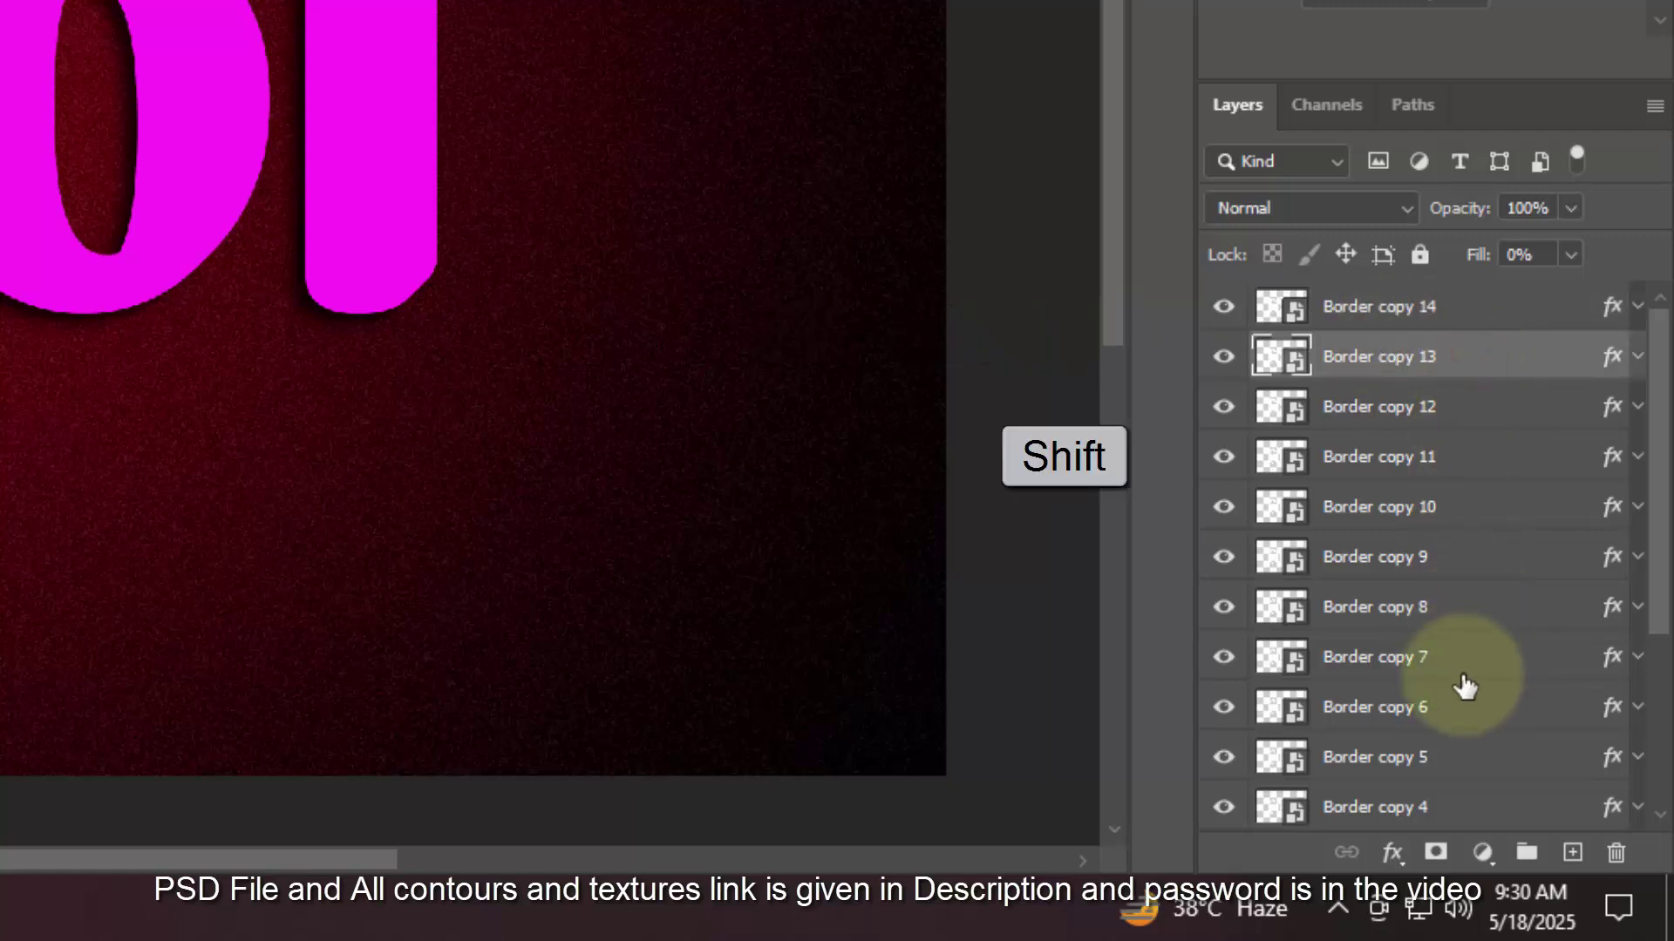
pyautogui.scroll(-5, 1463, 732)
pyautogui.keyDown('shift'); pyautogui.click(1454, 732); pyautogui.keyUp('shift')
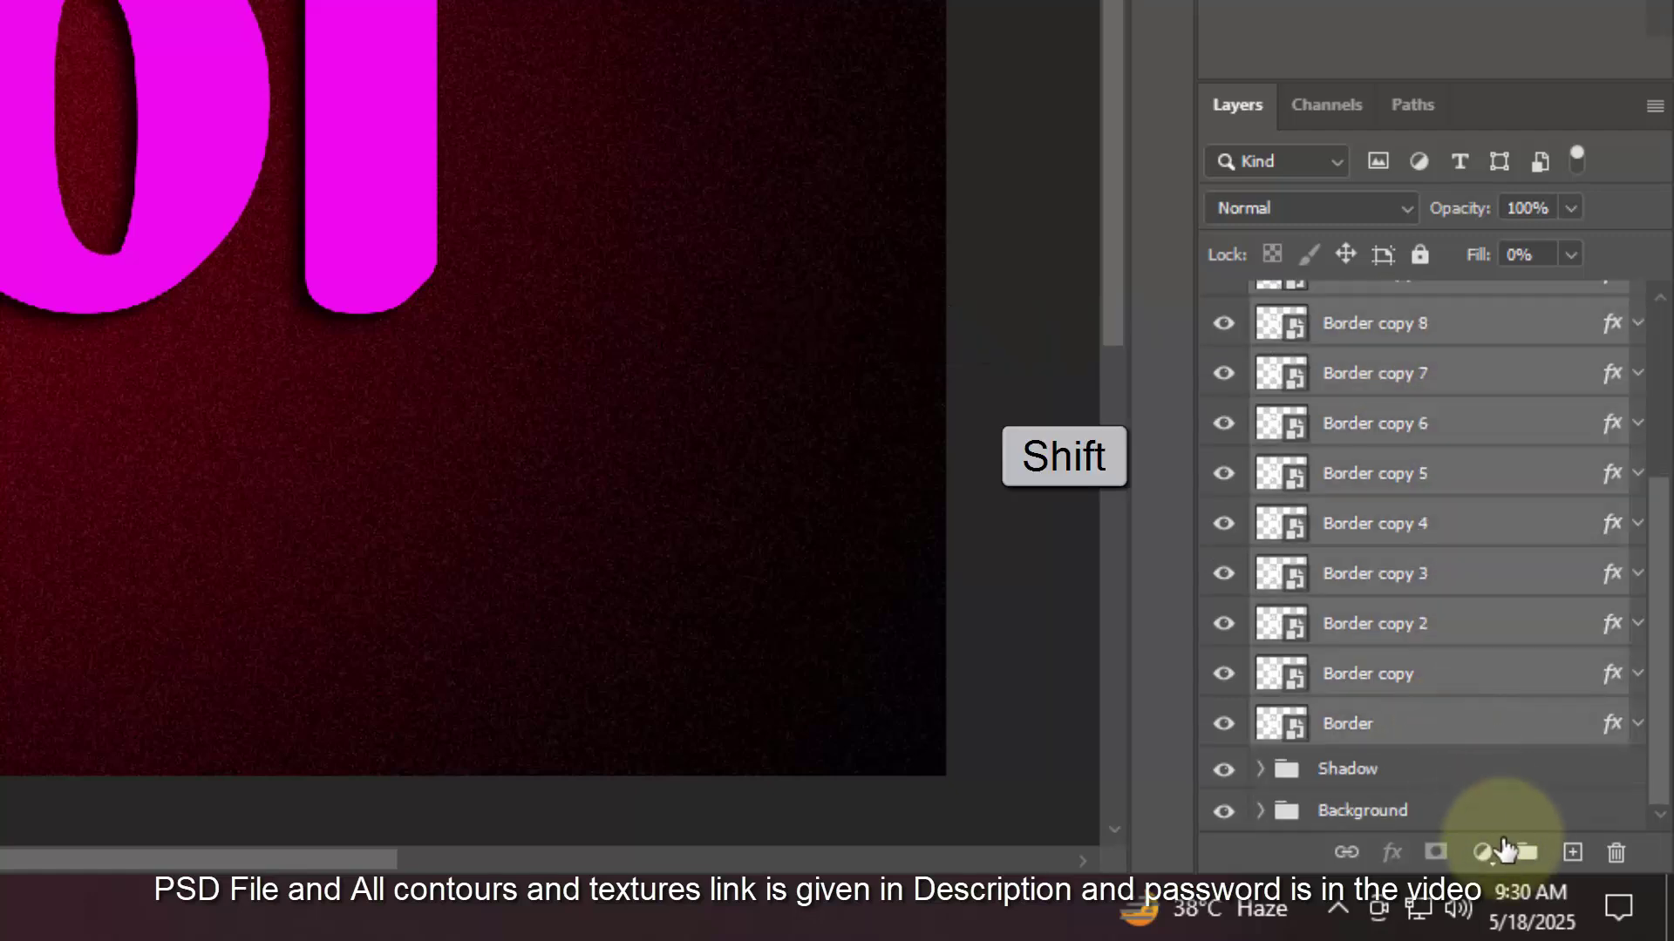
pyautogui.click(1527, 854)
pyautogui.doubleClick(1356, 351)
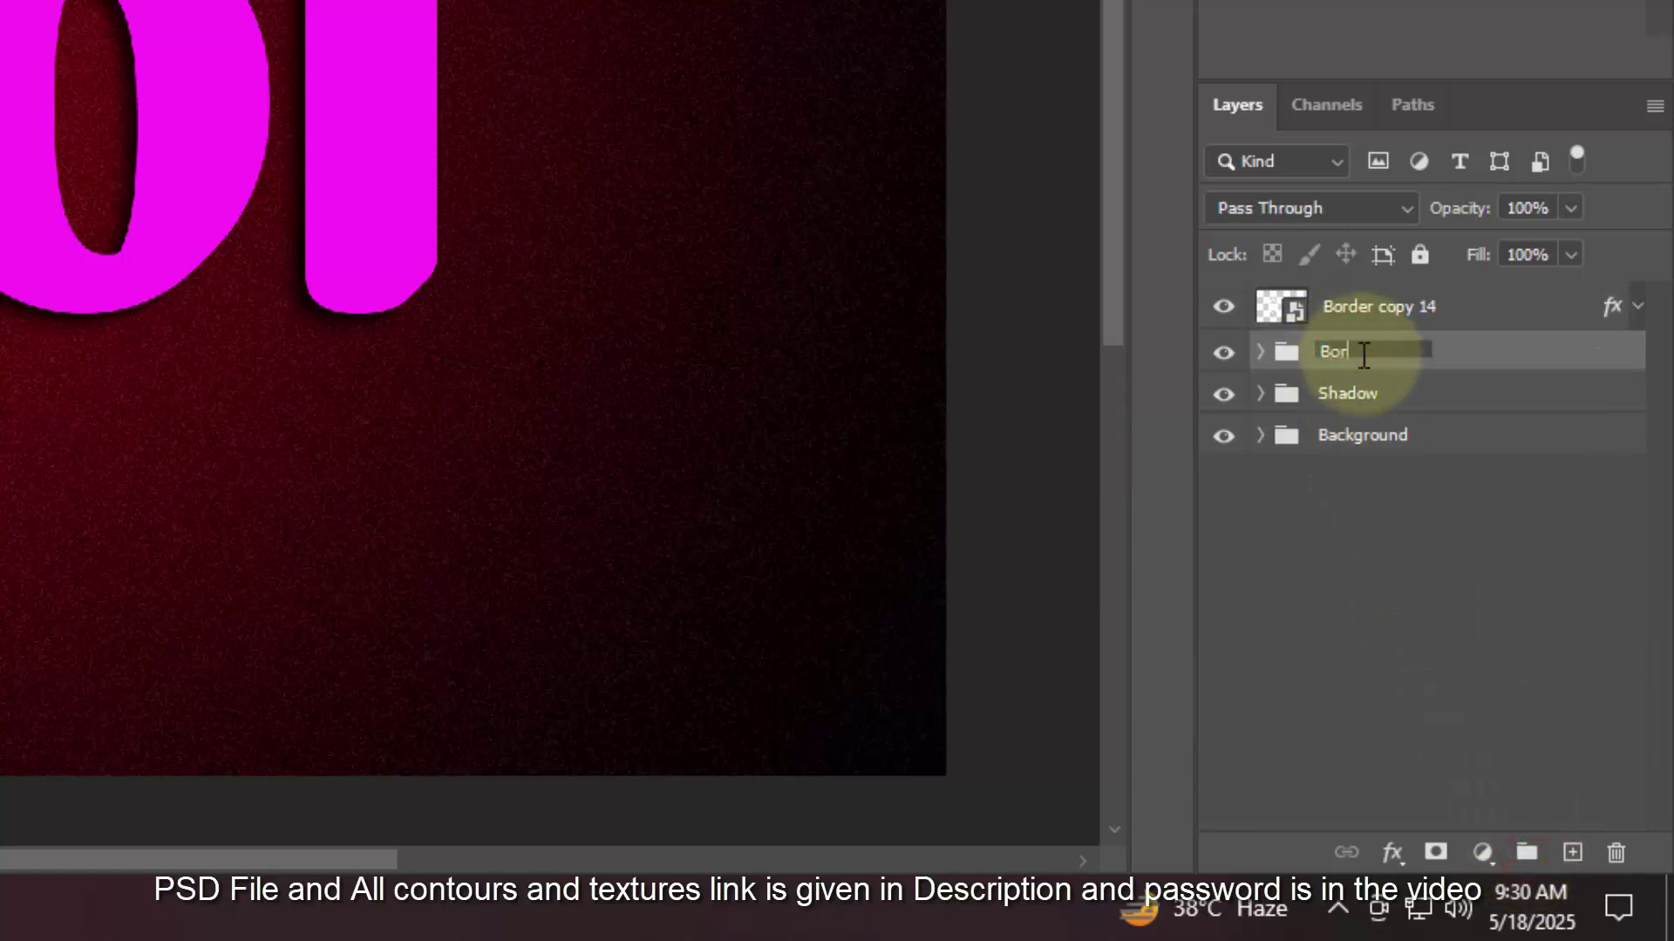
pyautogui.press('Return')
# Hide the Border copy 14 layer and open the blending options of the Border group.
pyautogui.click(1224, 306)
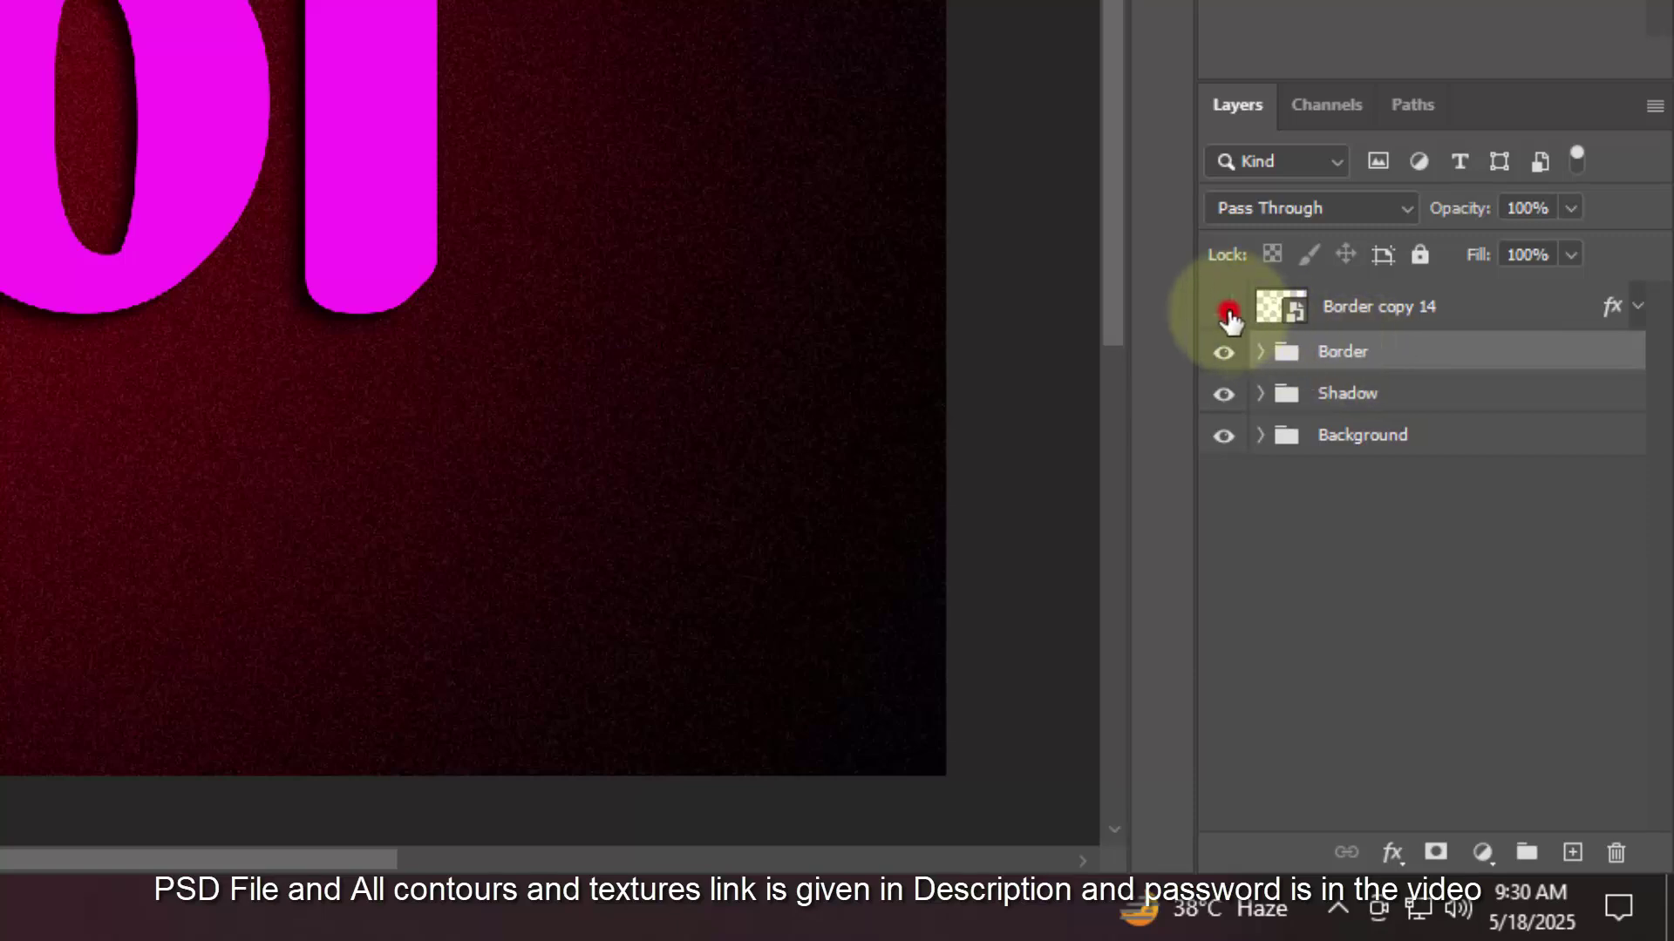
pyautogui.click(1419, 353)
pyautogui.click(1392, 852)
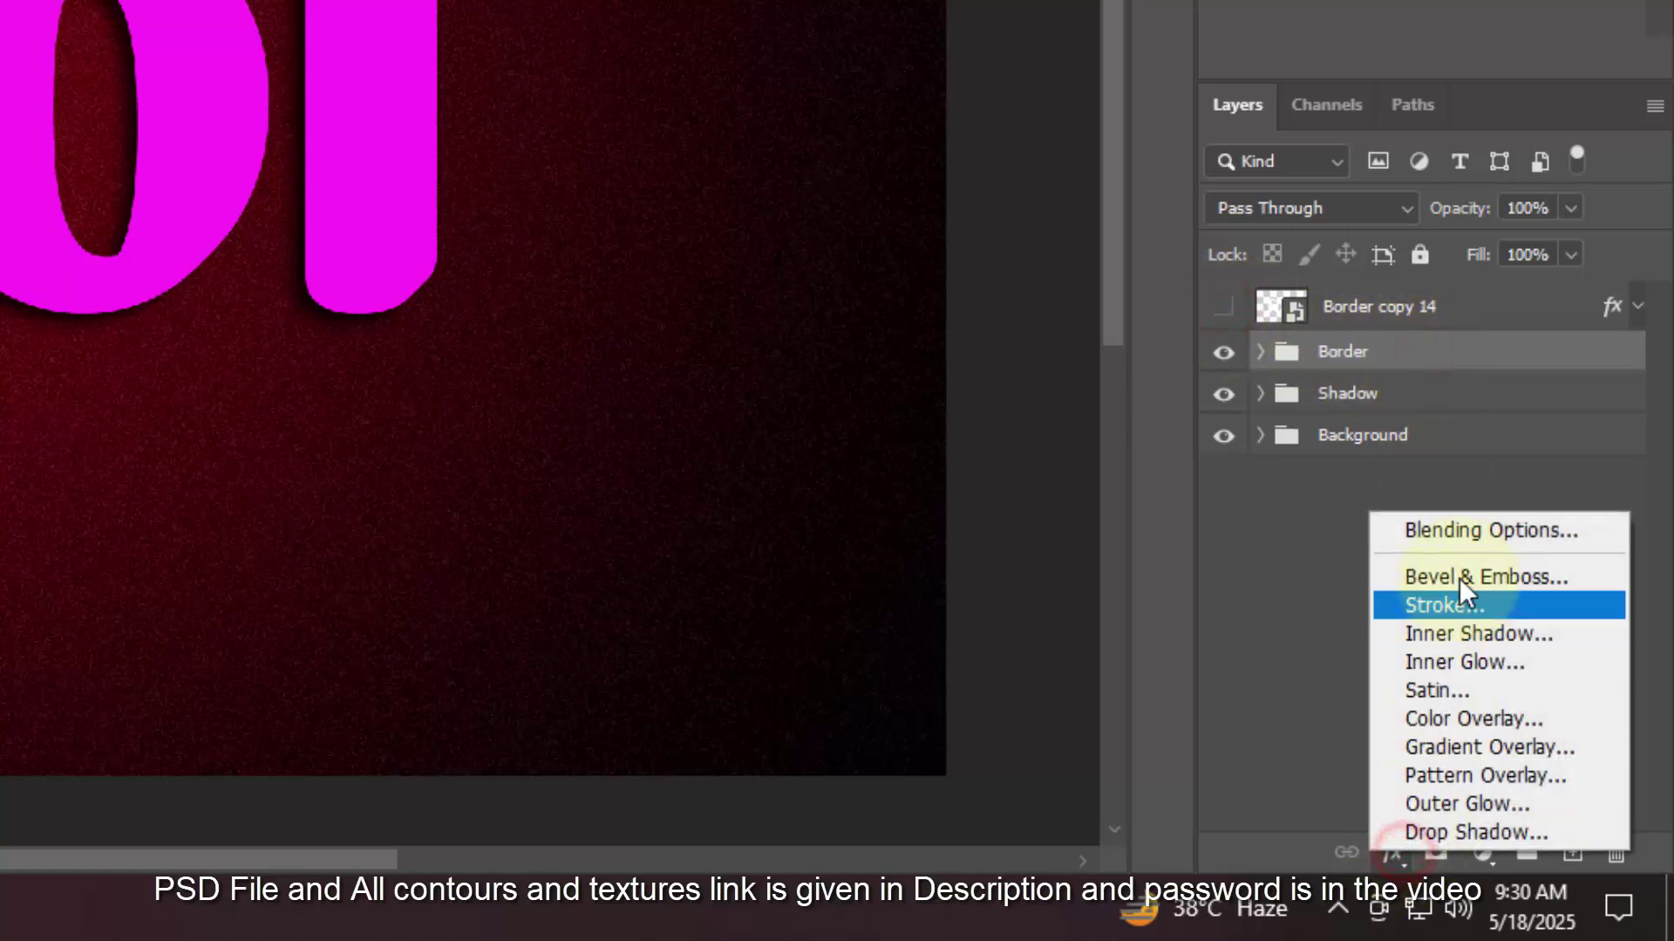
pyautogui.click(1459, 533)
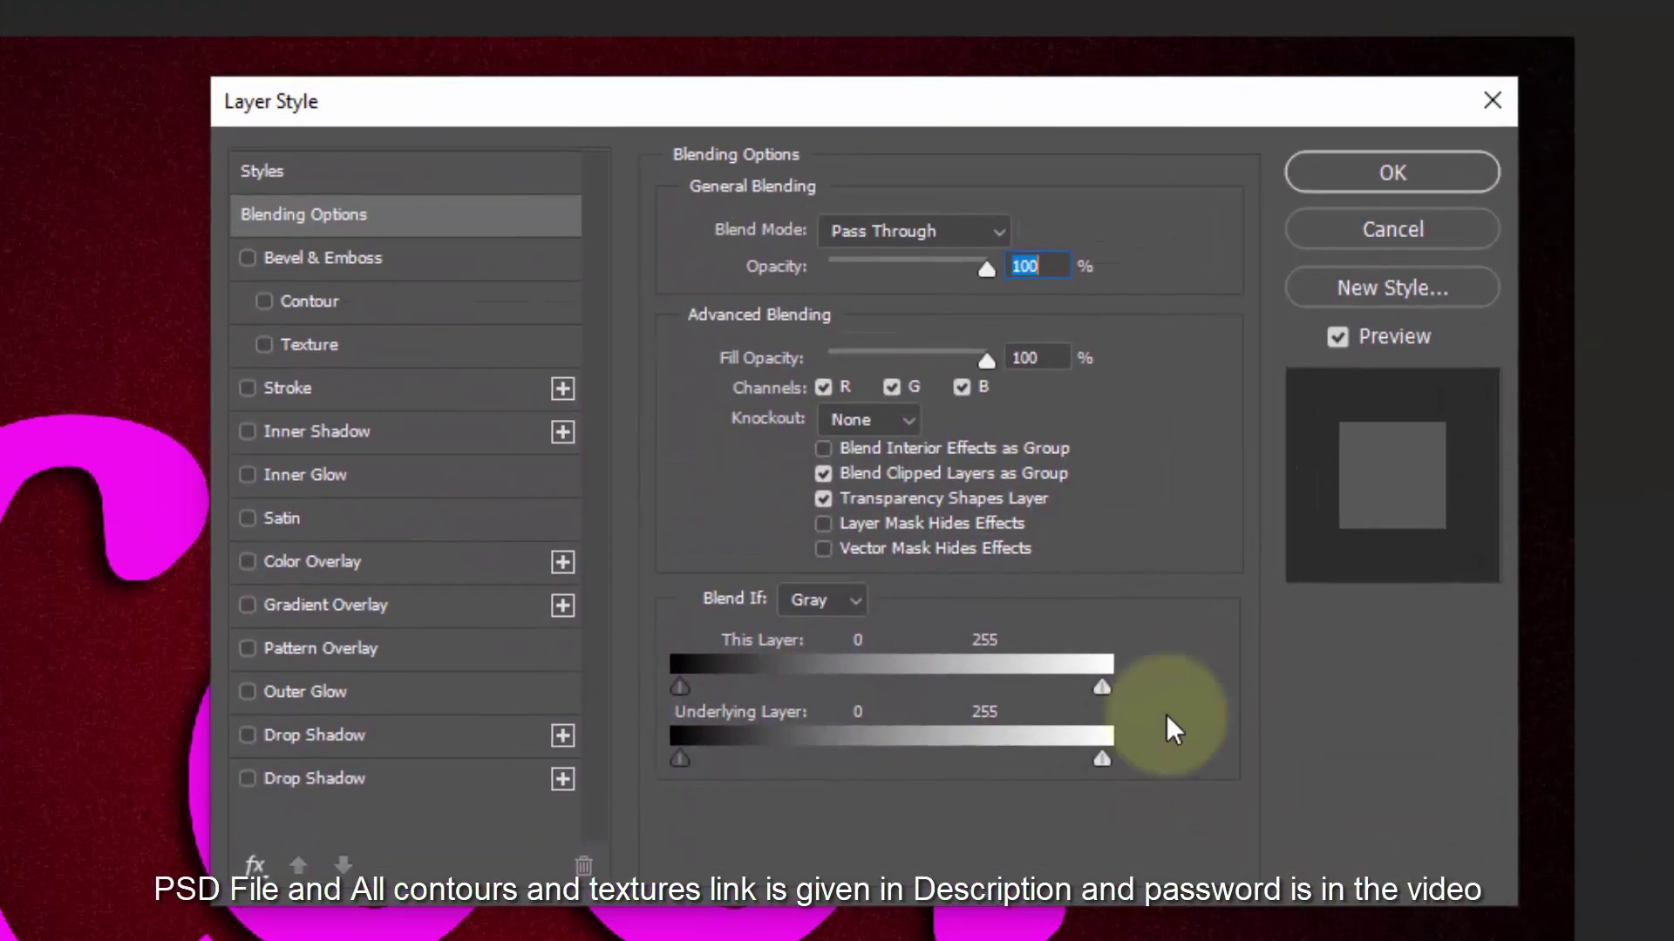
pyautogui.click(1046, 357)
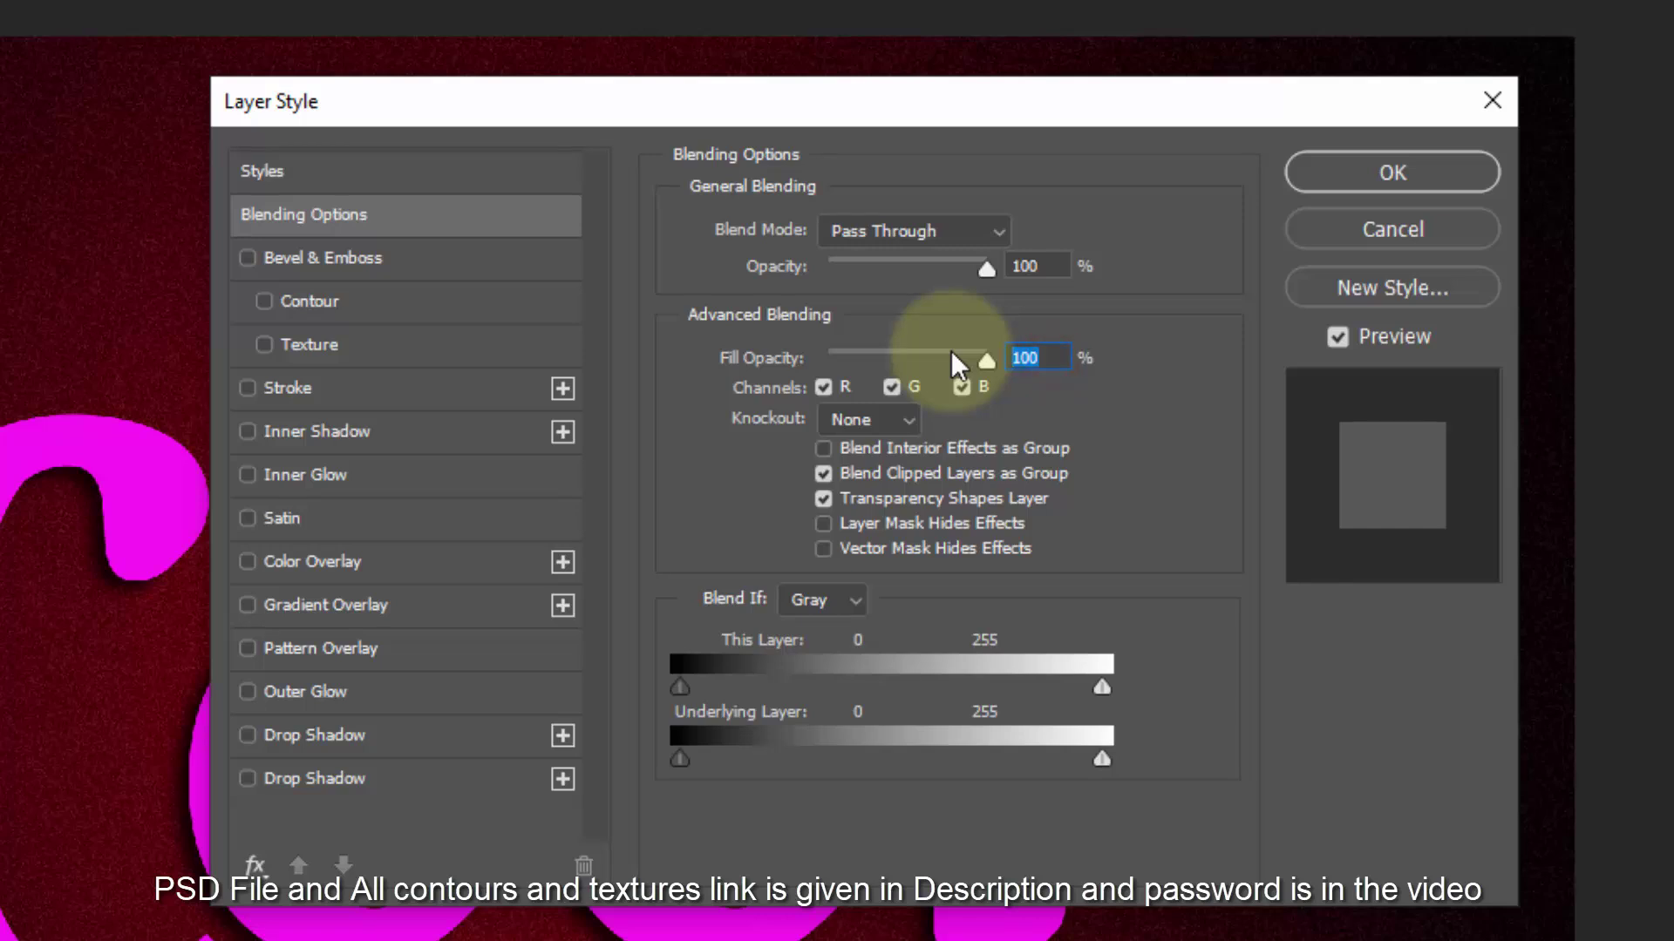
# Add a Bevel & Emboss effect to the Border group with depth 136%, size 250 px and soften 16 px.
pyautogui.click(334, 259)
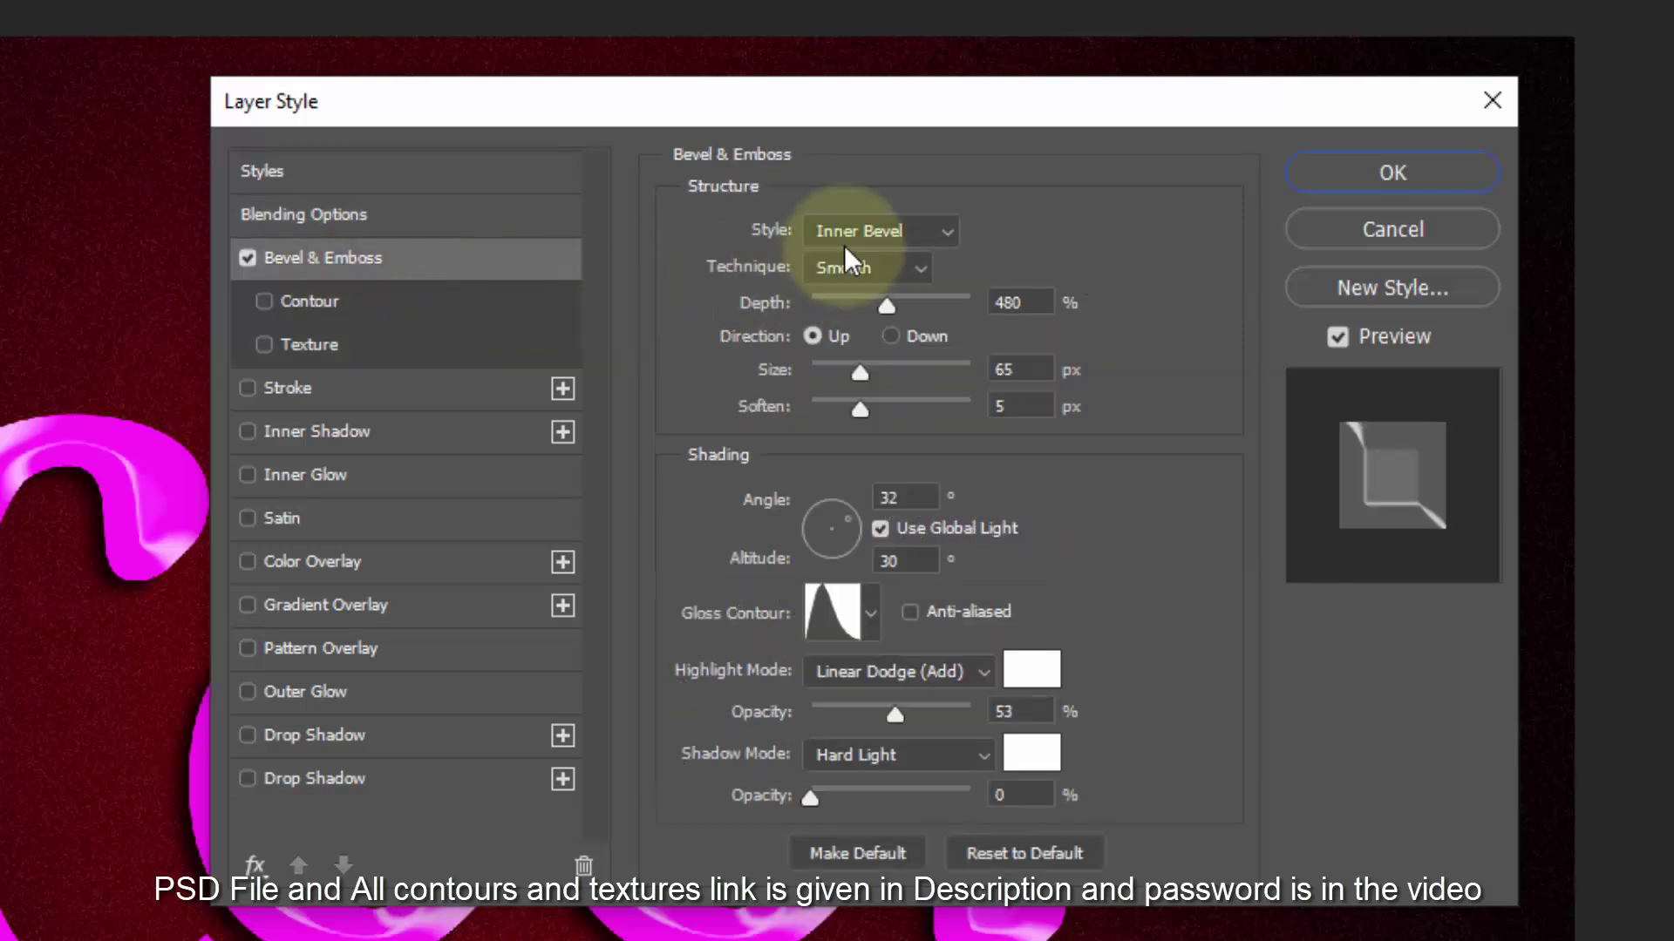
pyautogui.click(1017, 303)
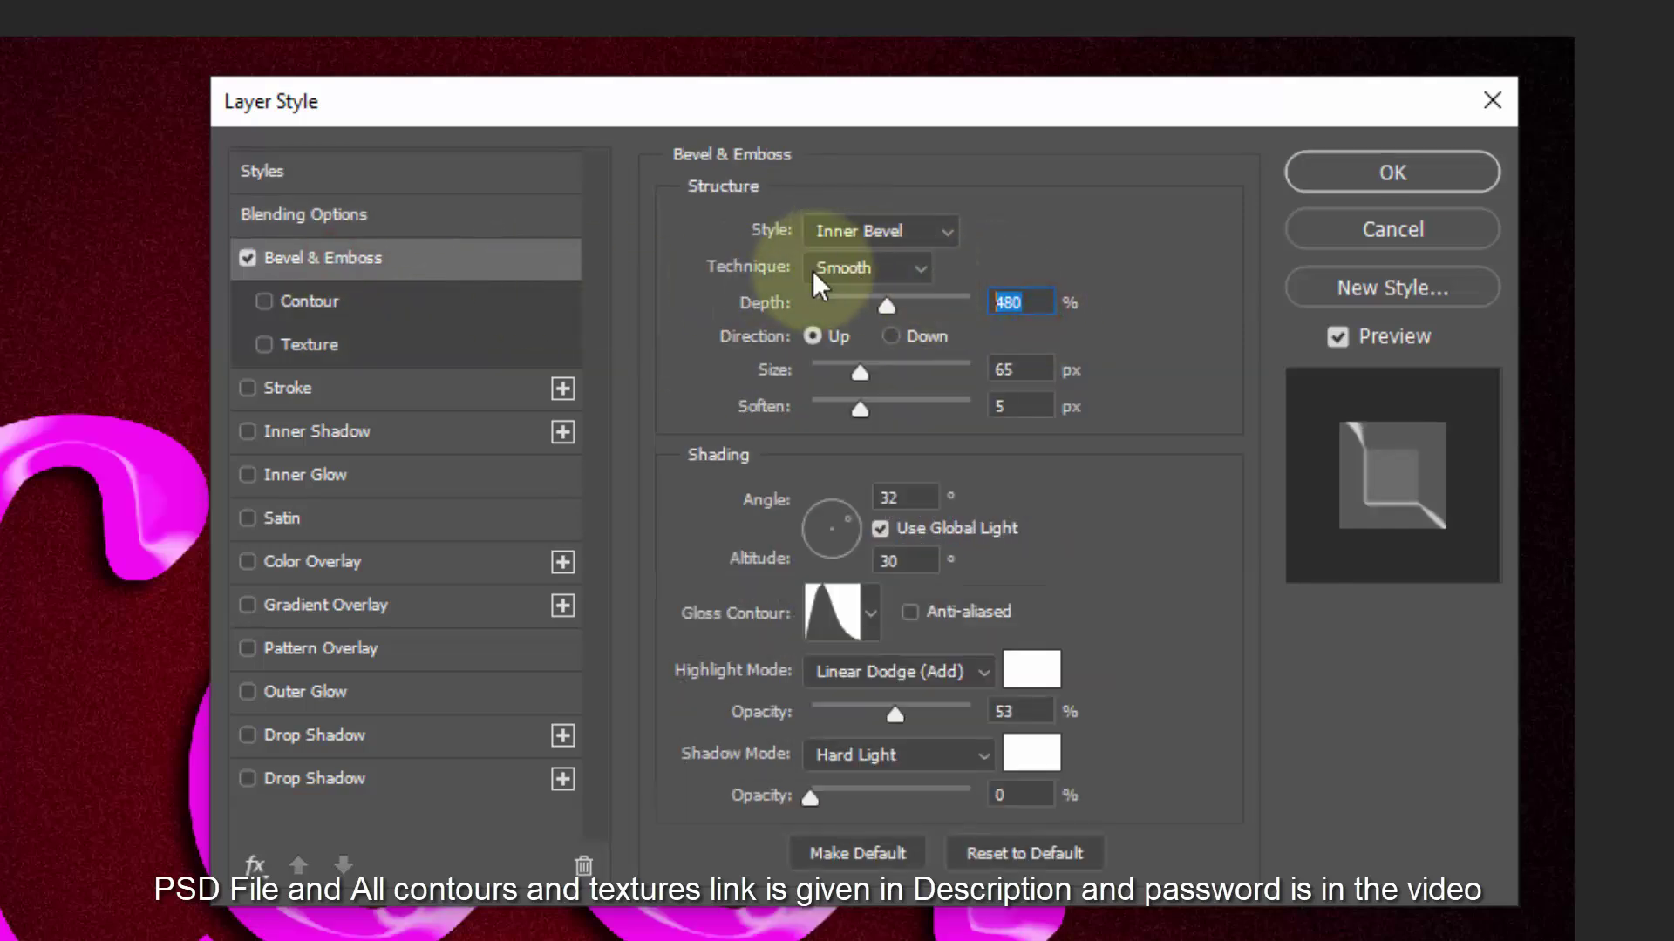
pyautogui.write('136')
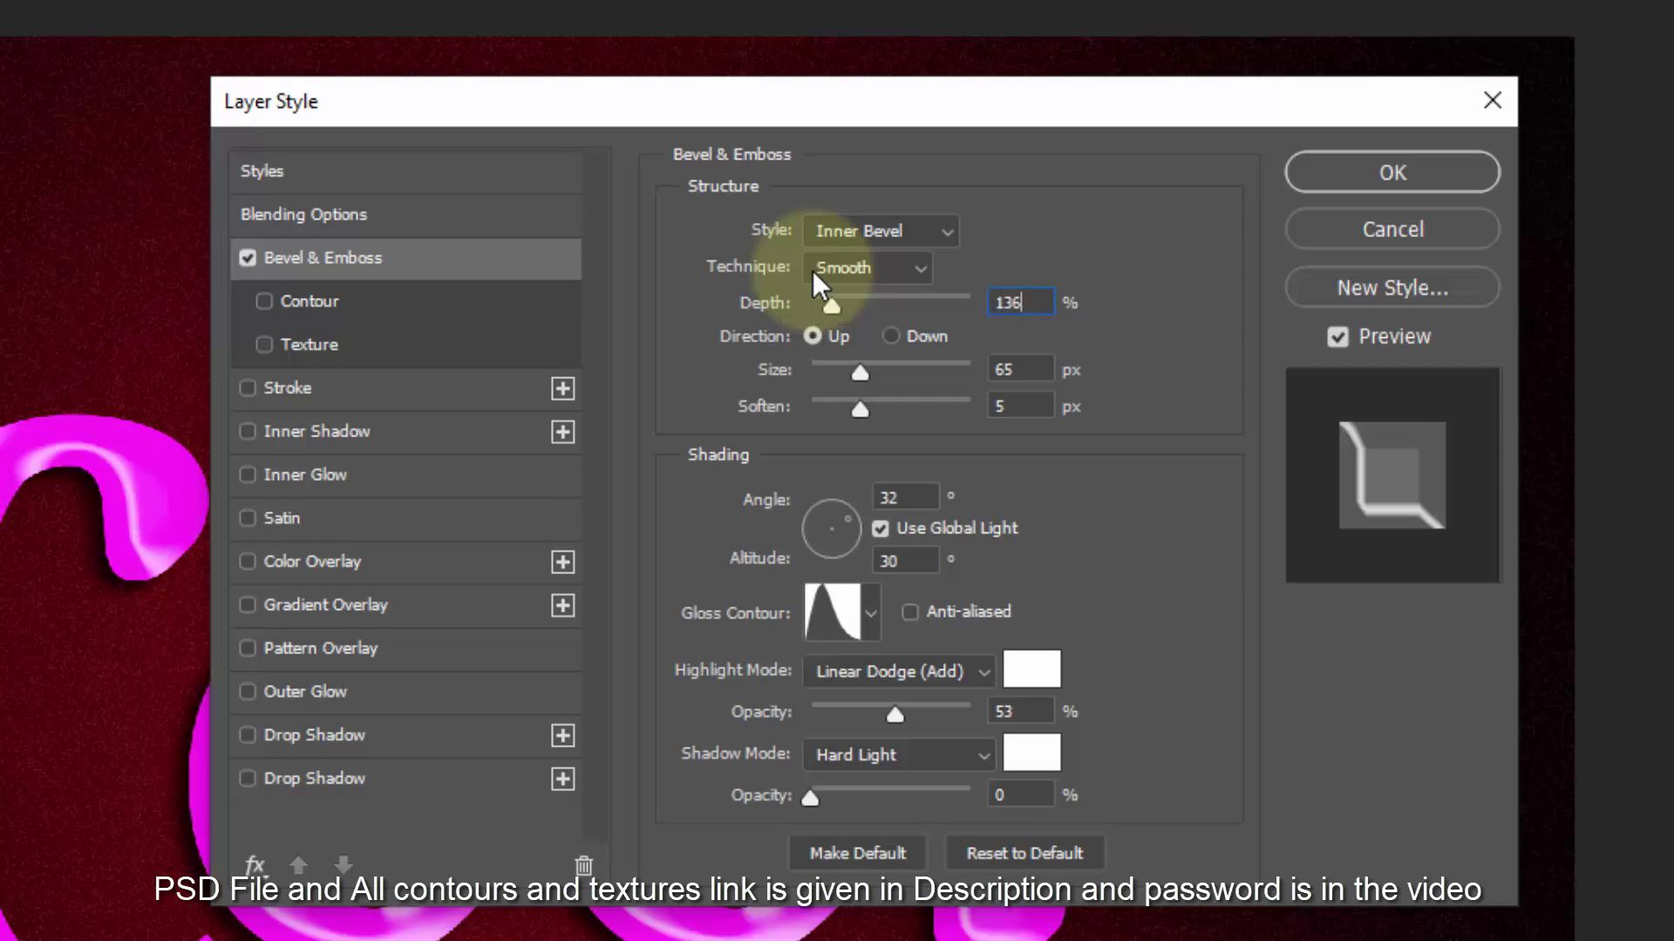
pyautogui.click(1020, 370)
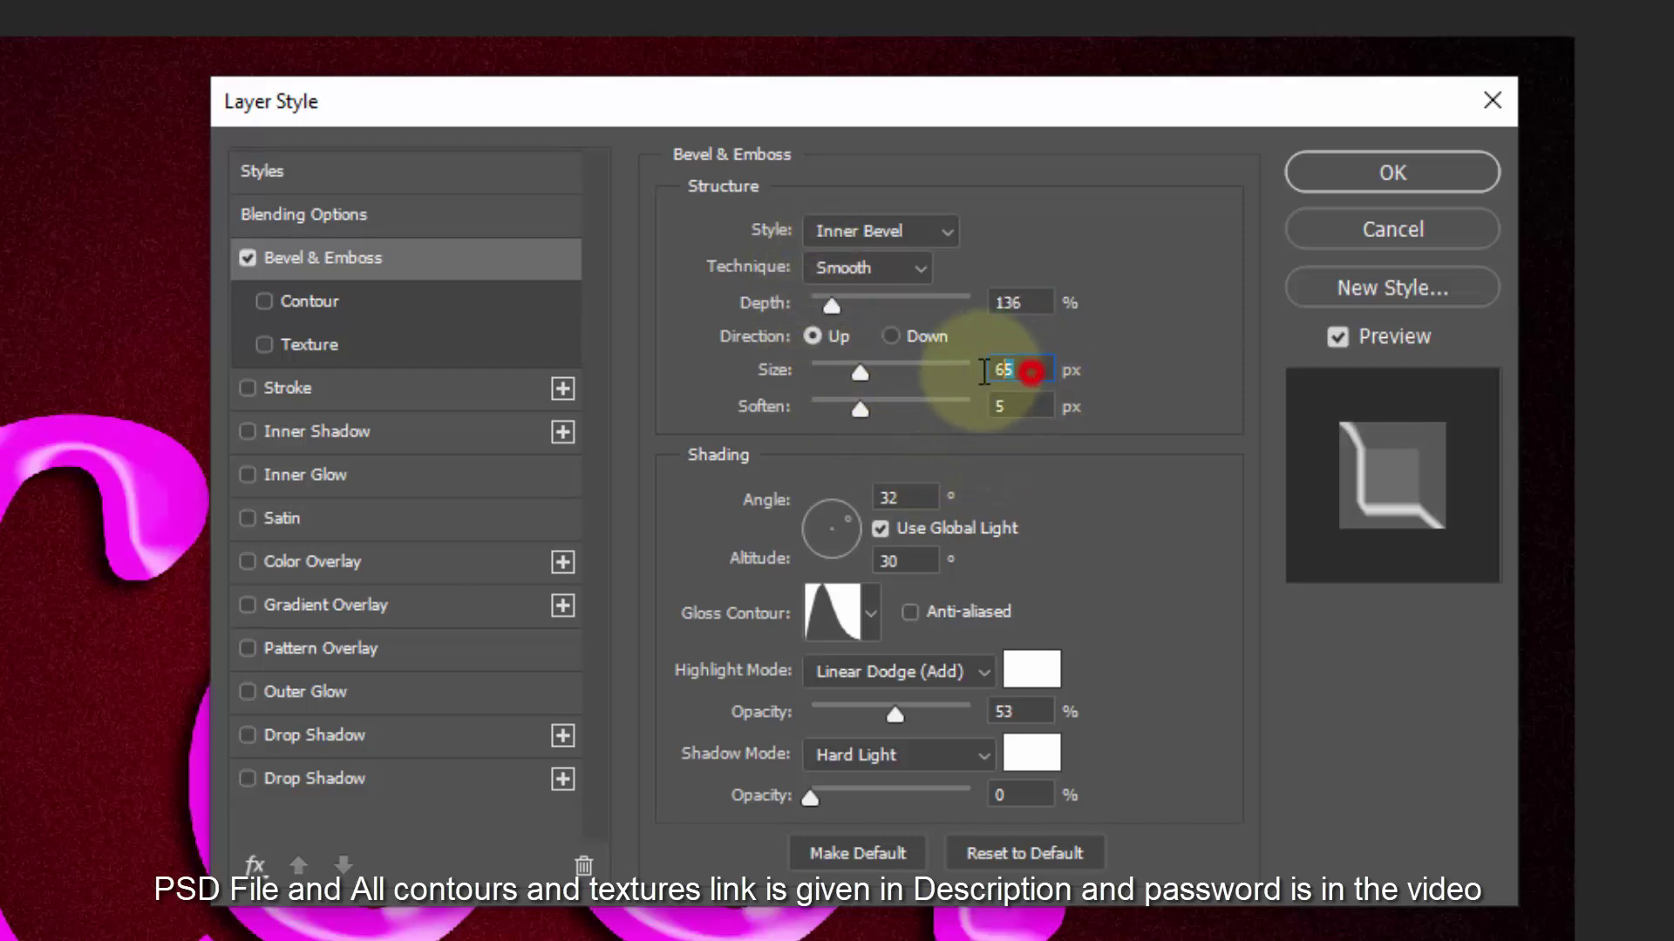
pyautogui.write('250')
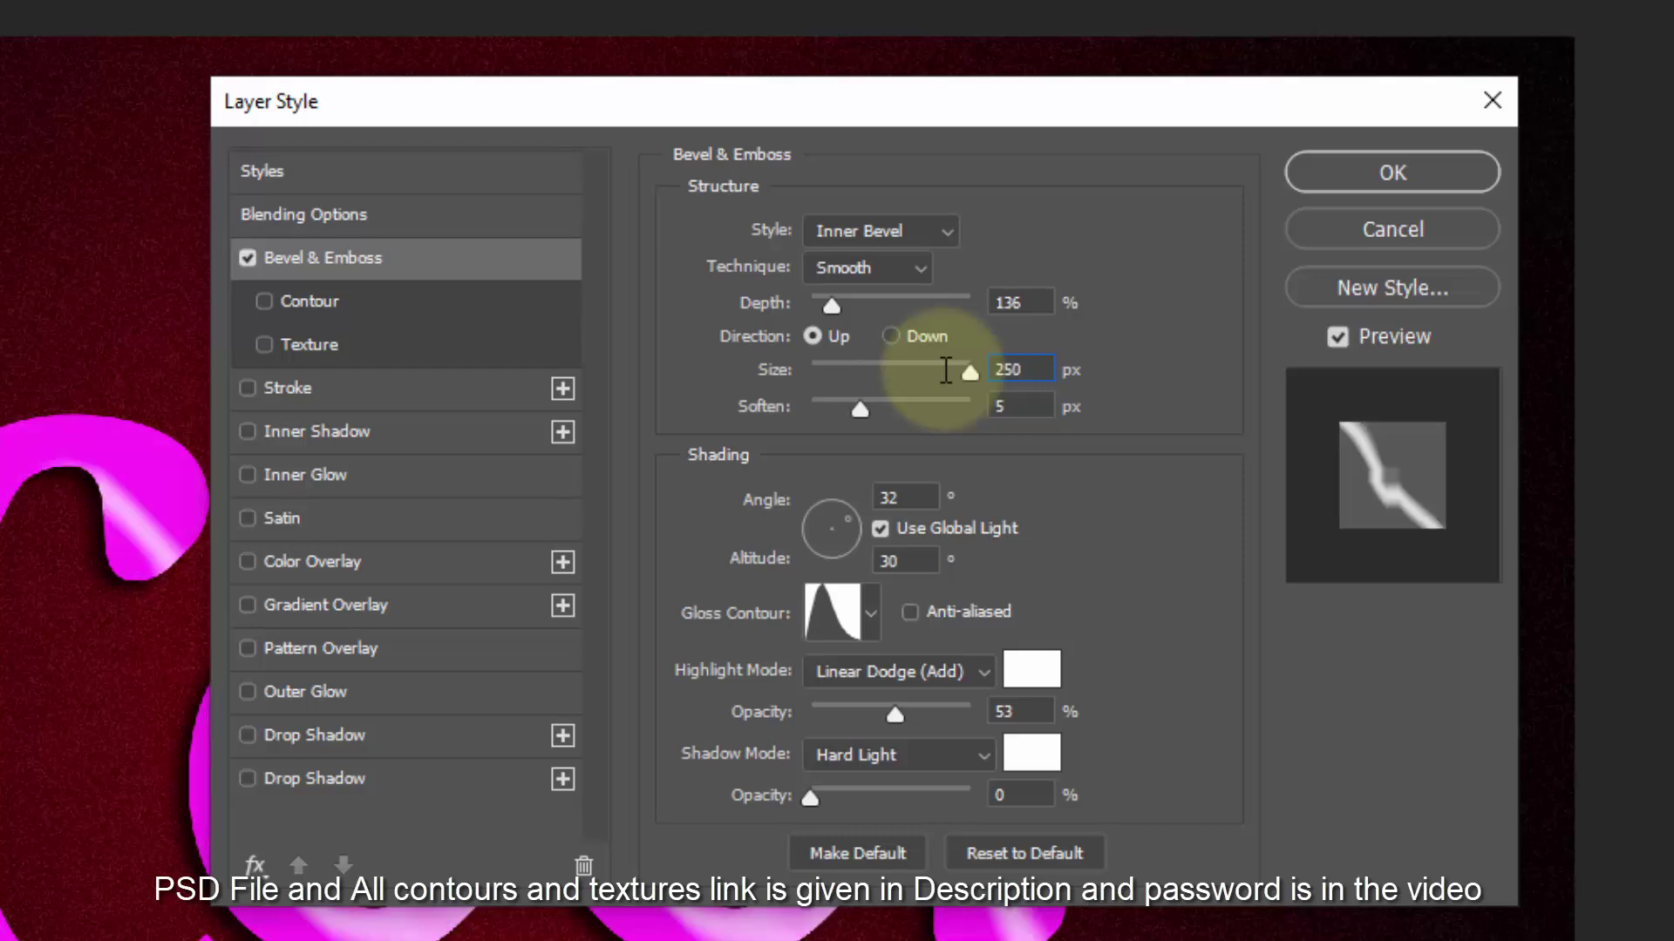
pyautogui.click(997, 408)
pyautogui.click(1012, 408)
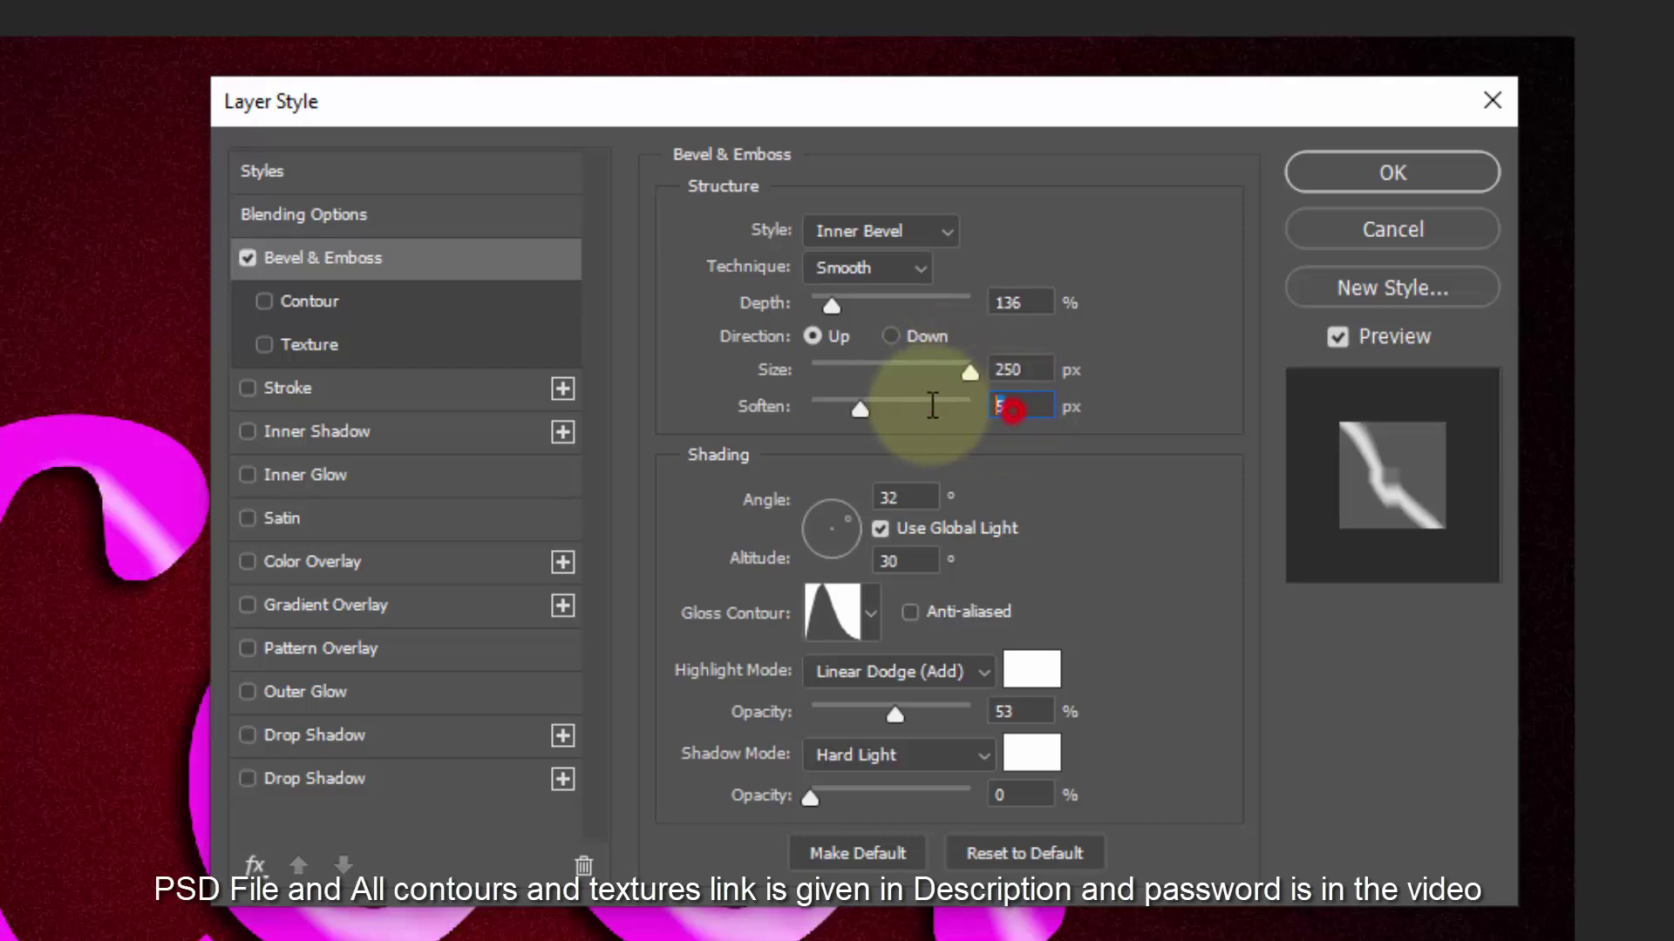
pyautogui.write('16')
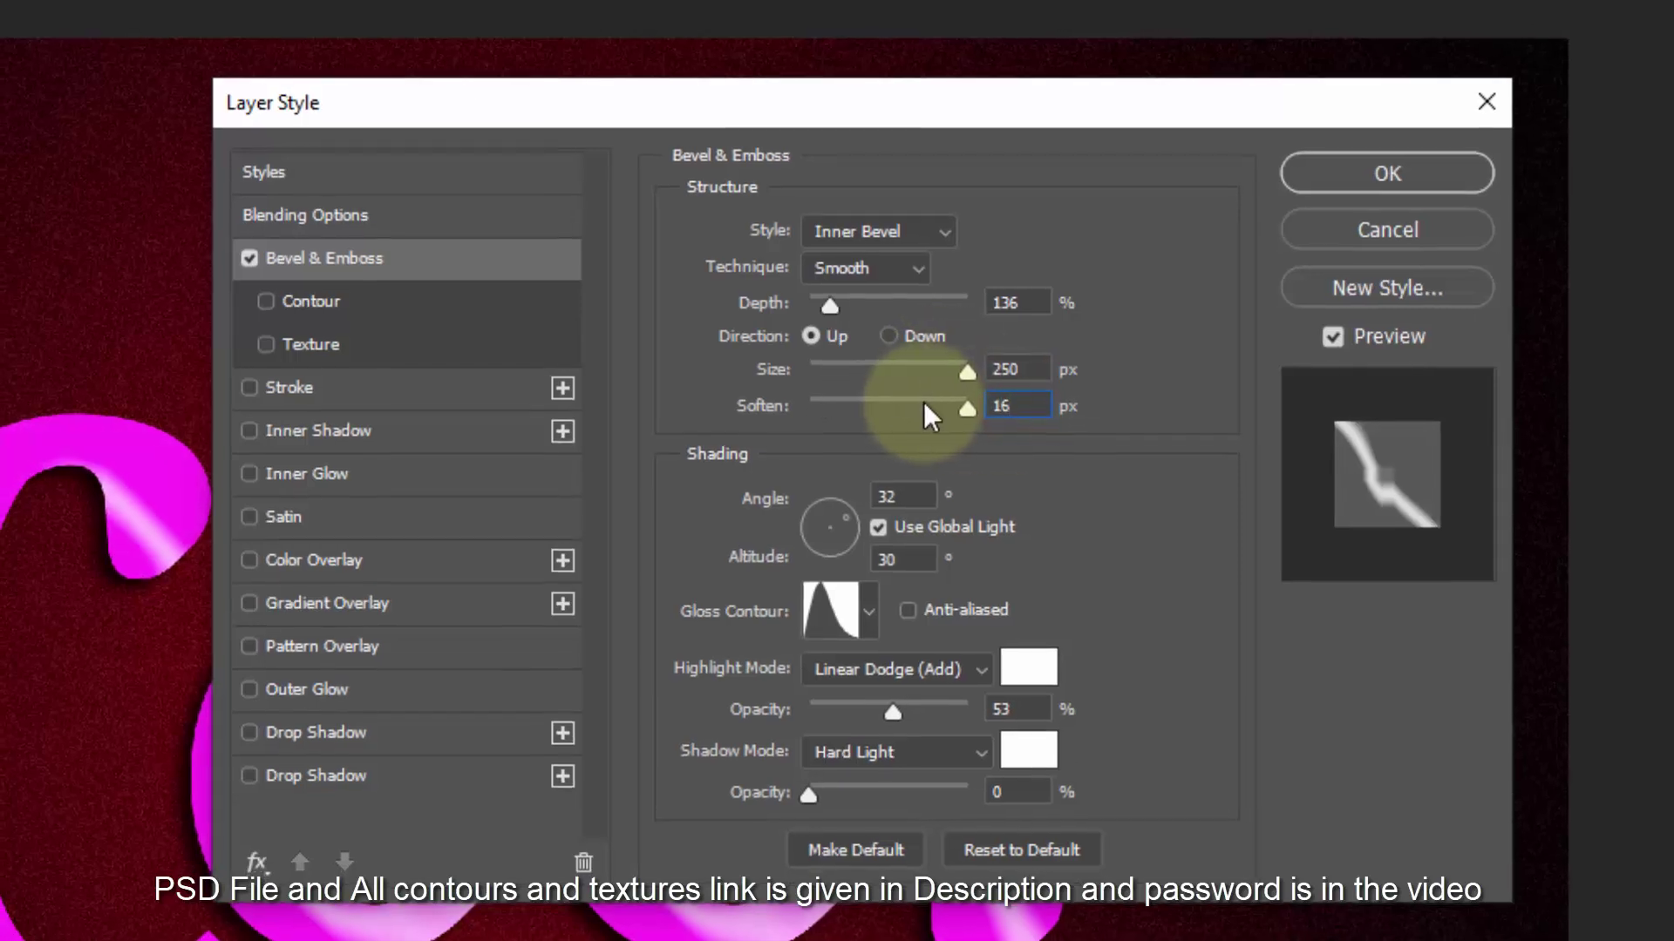
# Set the bevel's shading angle to 72° and its altitude to 53°.
pyautogui.click(933, 499)
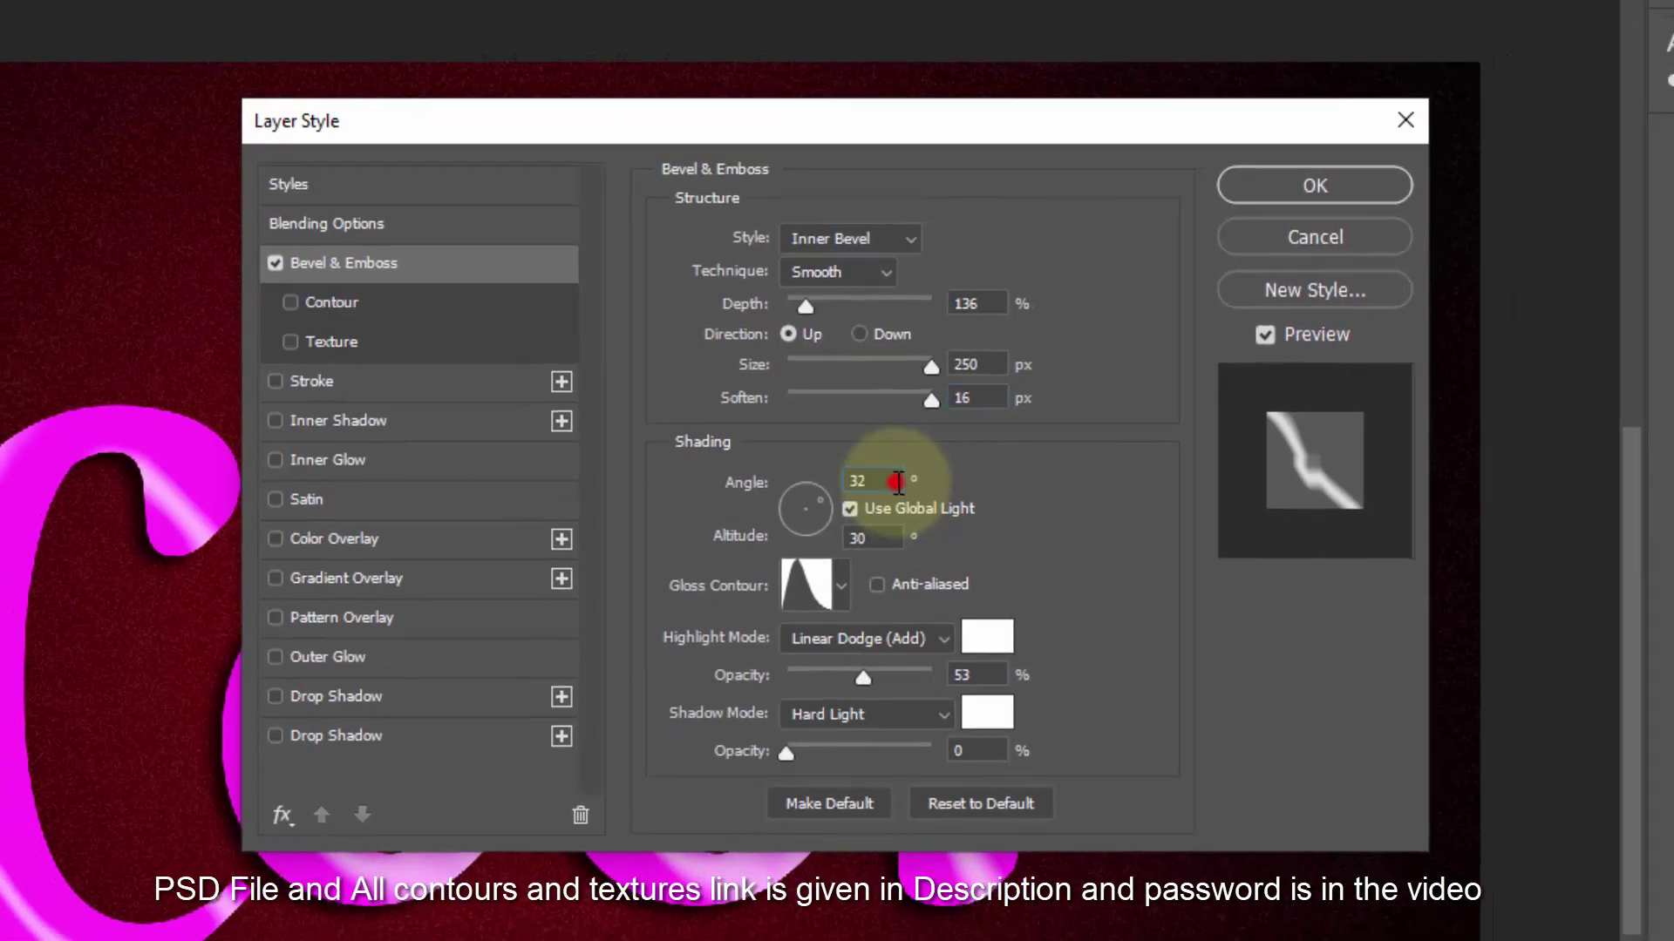
pyautogui.write('72')
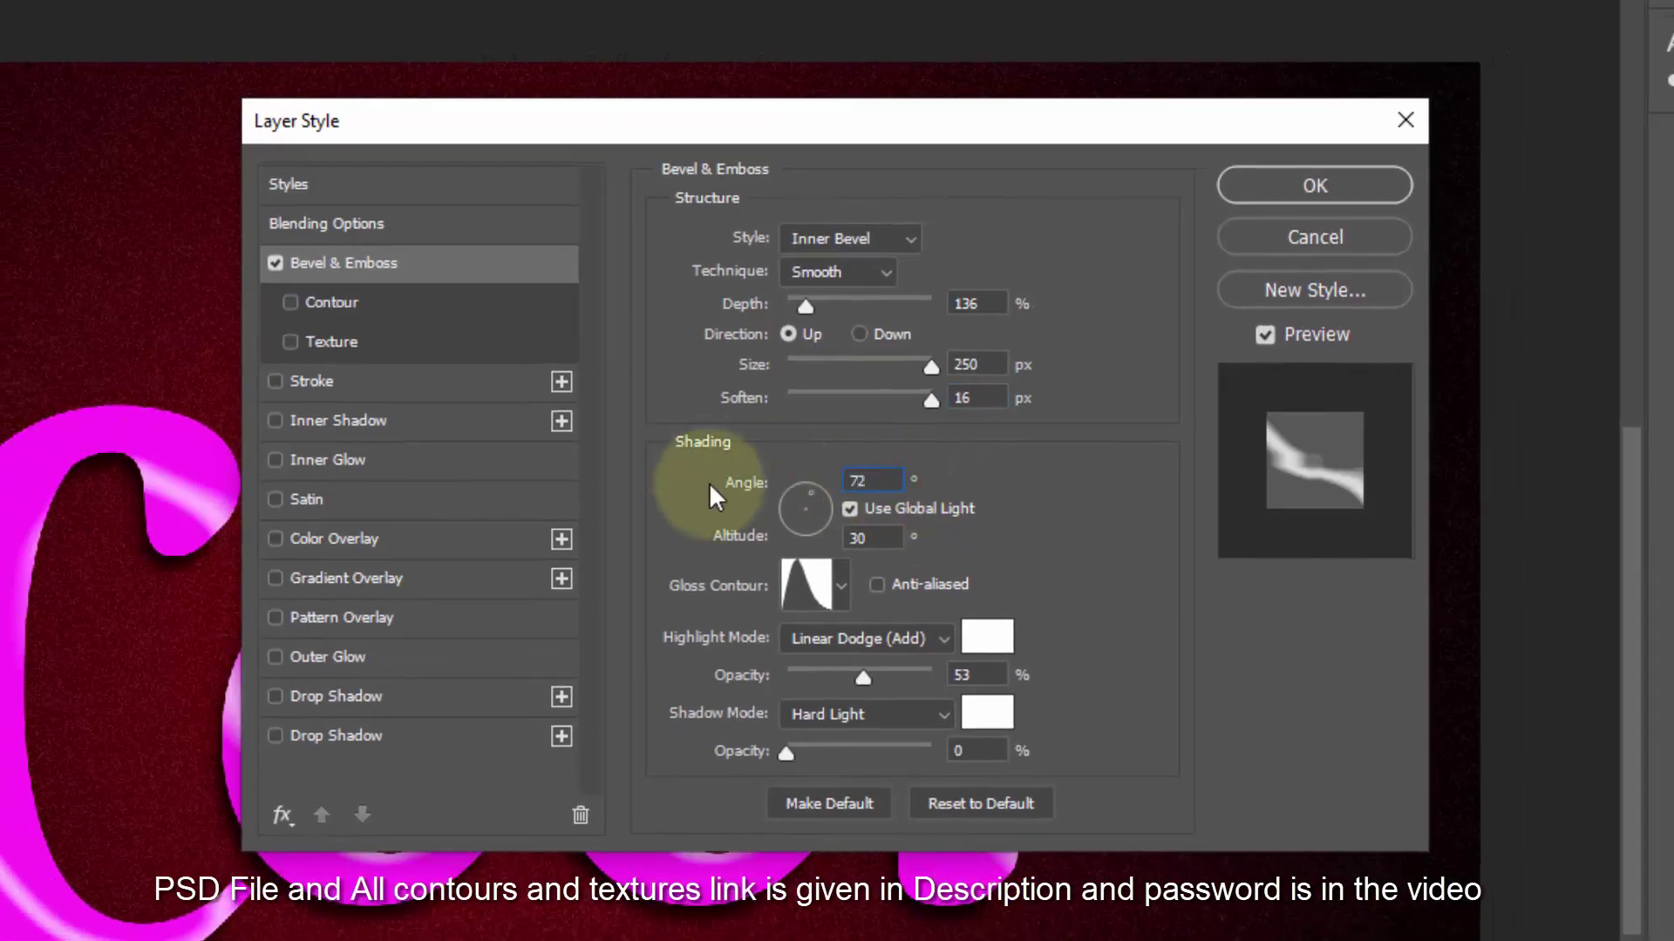
pyautogui.click(880, 537)
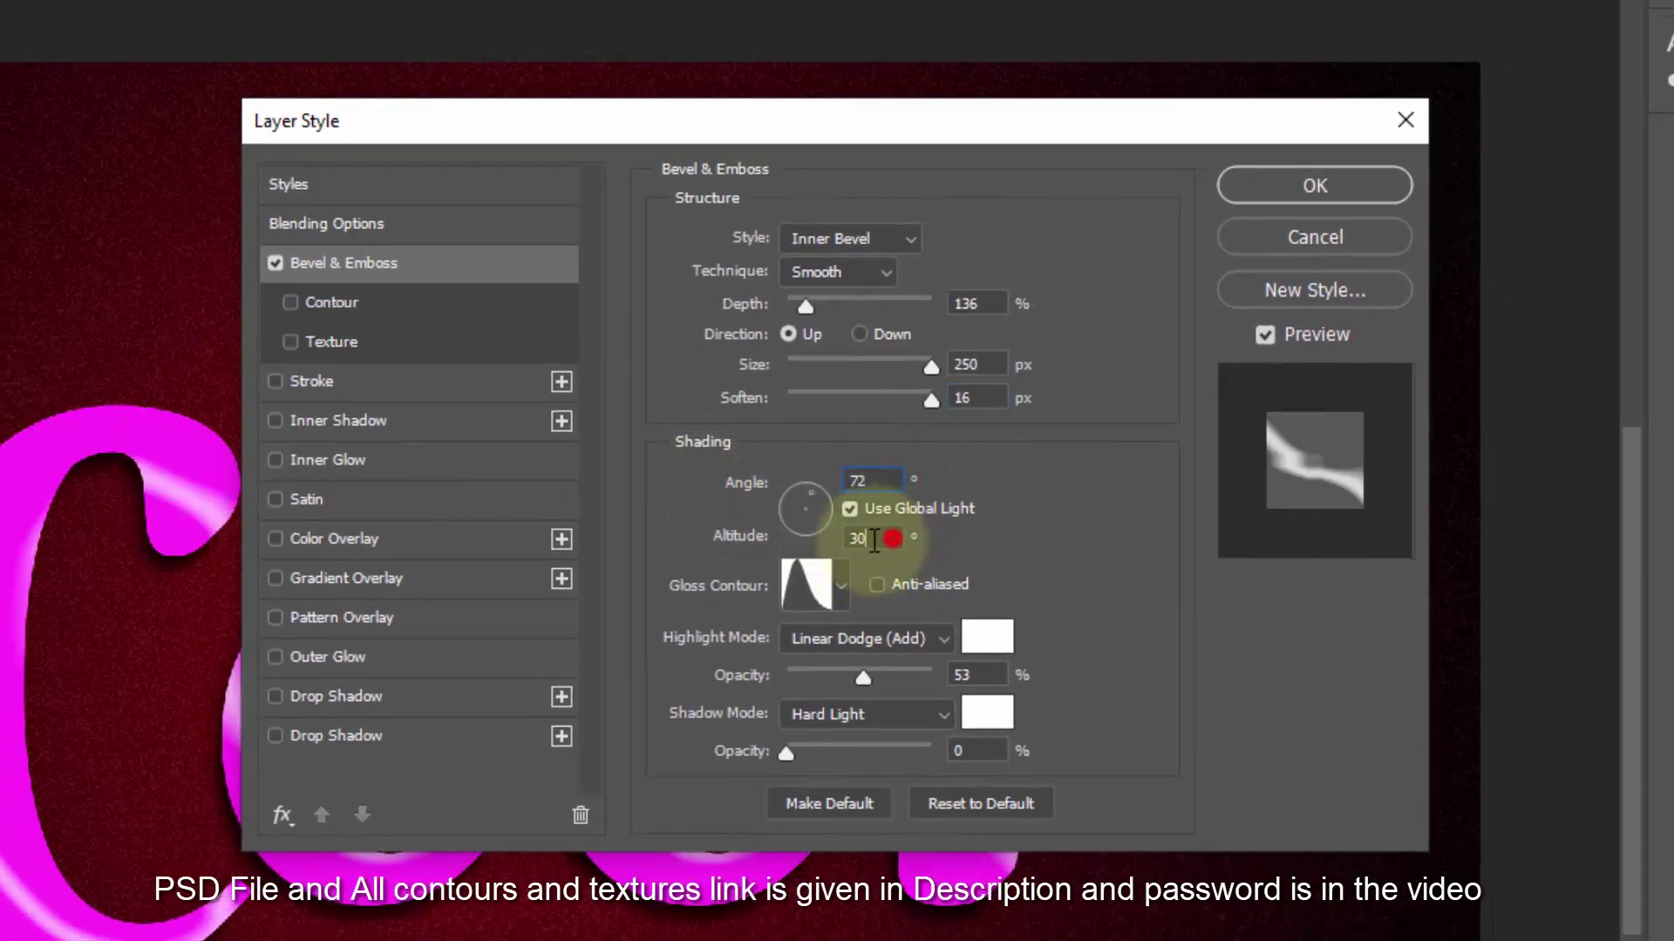
pyautogui.write('53')
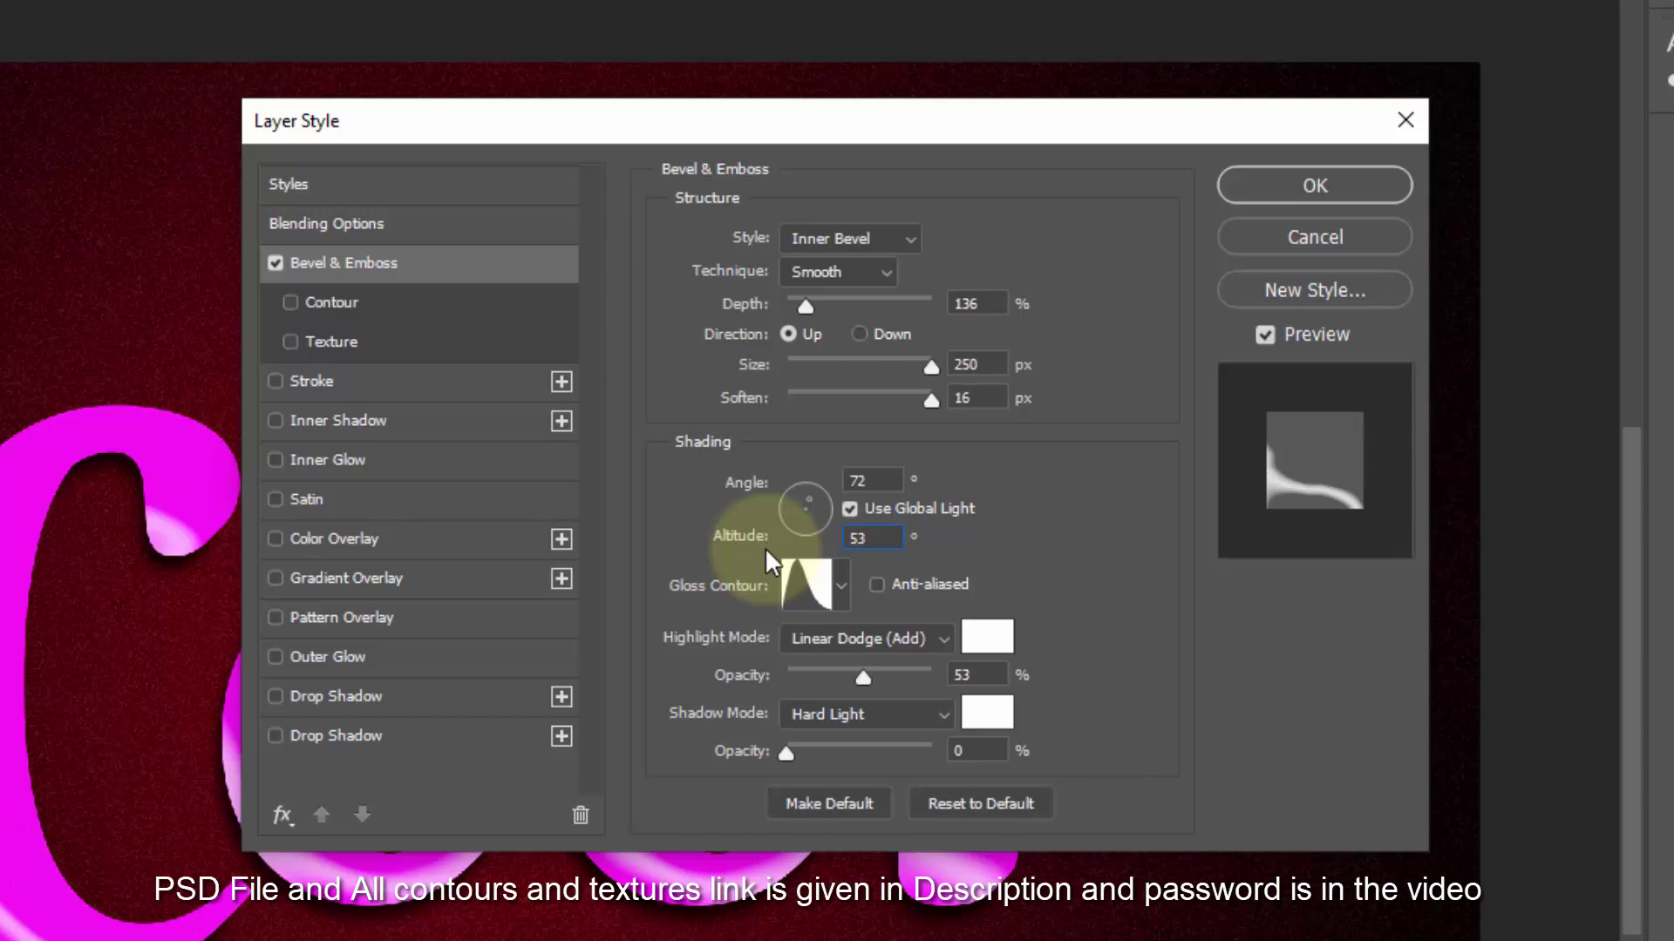
# Replace the bevel's custom gloss contour with a multi-peaked preset in the Contour Editor.
pyautogui.click(799, 586)
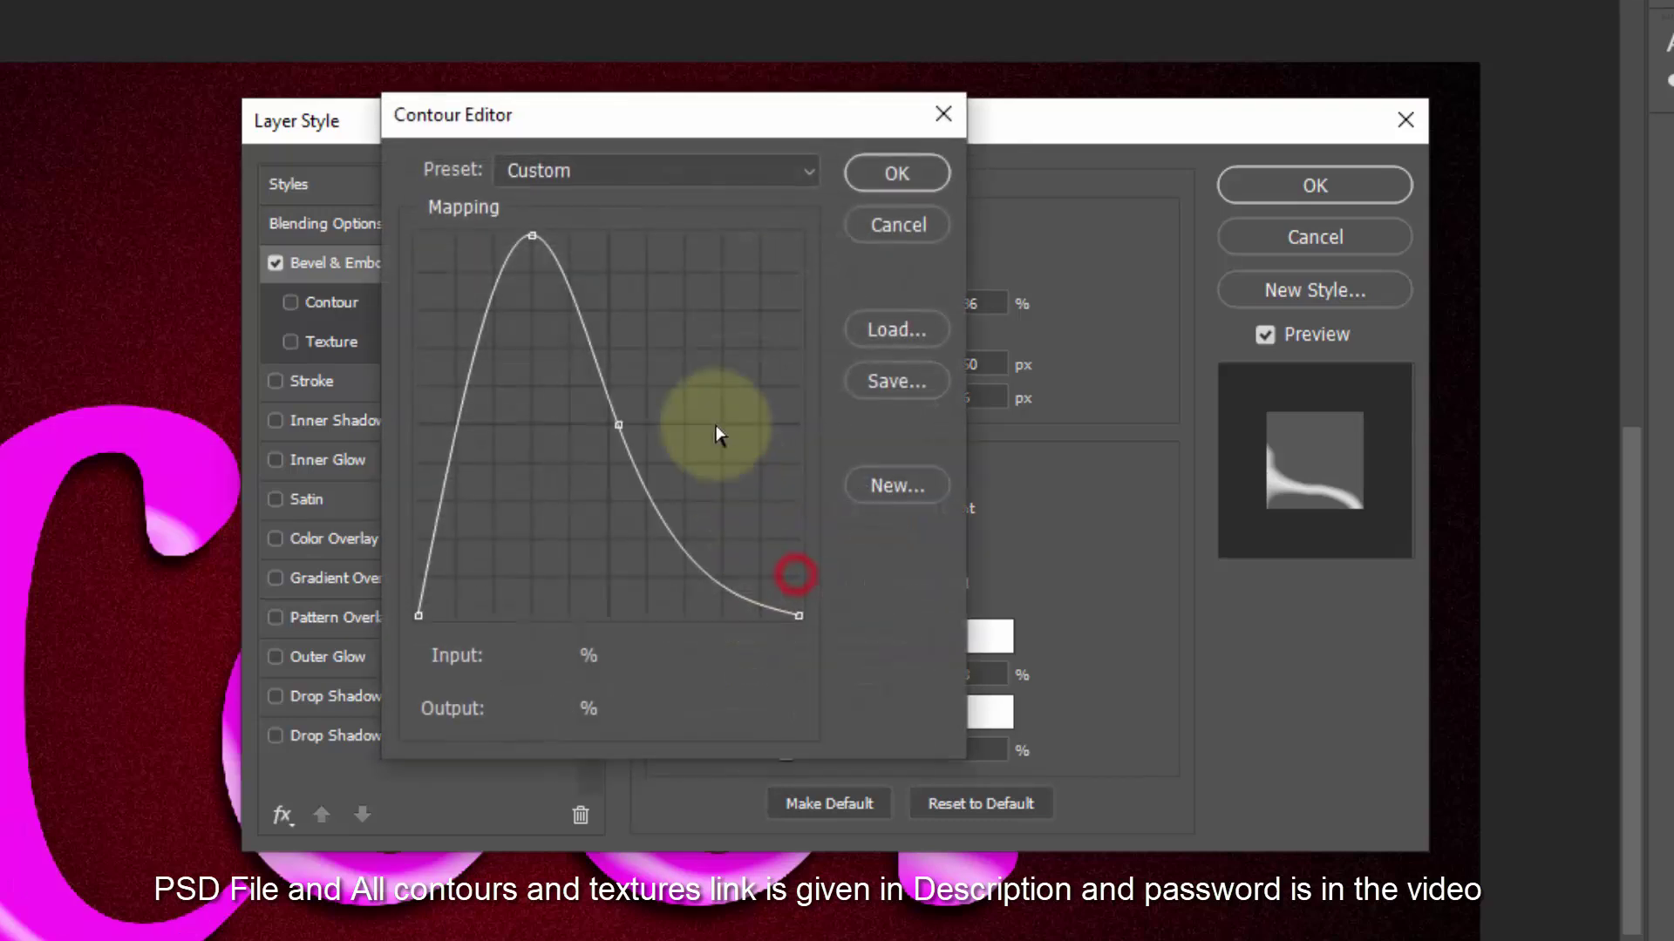
pyautogui.click(571, 172)
pyautogui.click(633, 511)
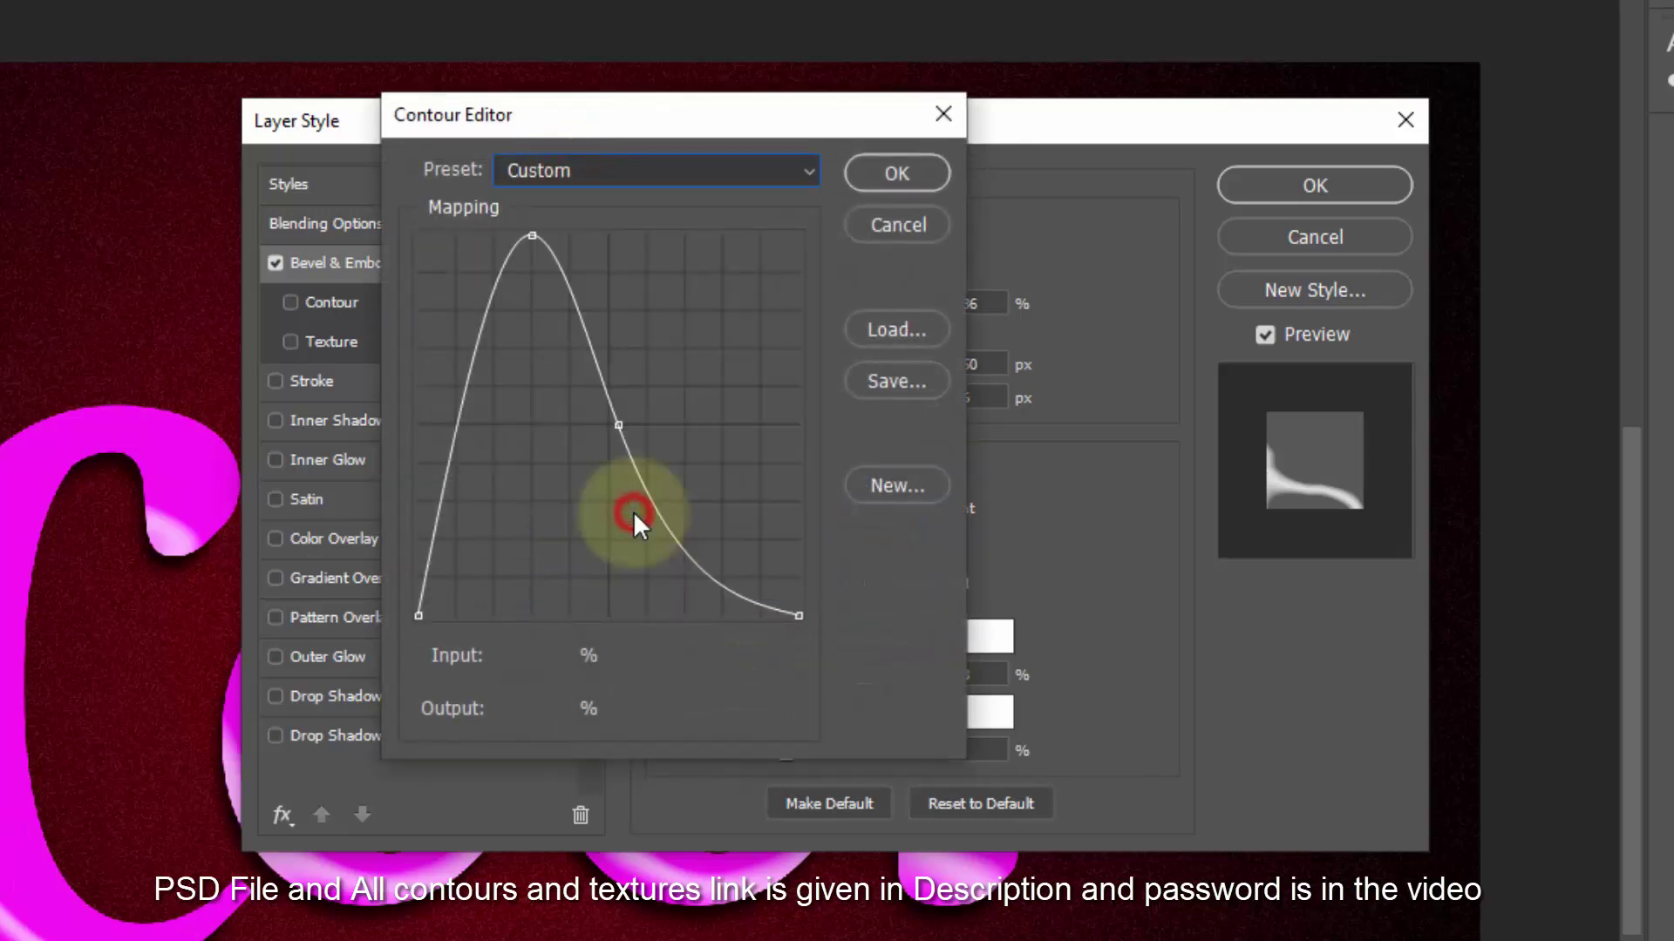
pyautogui.click(875, 174)
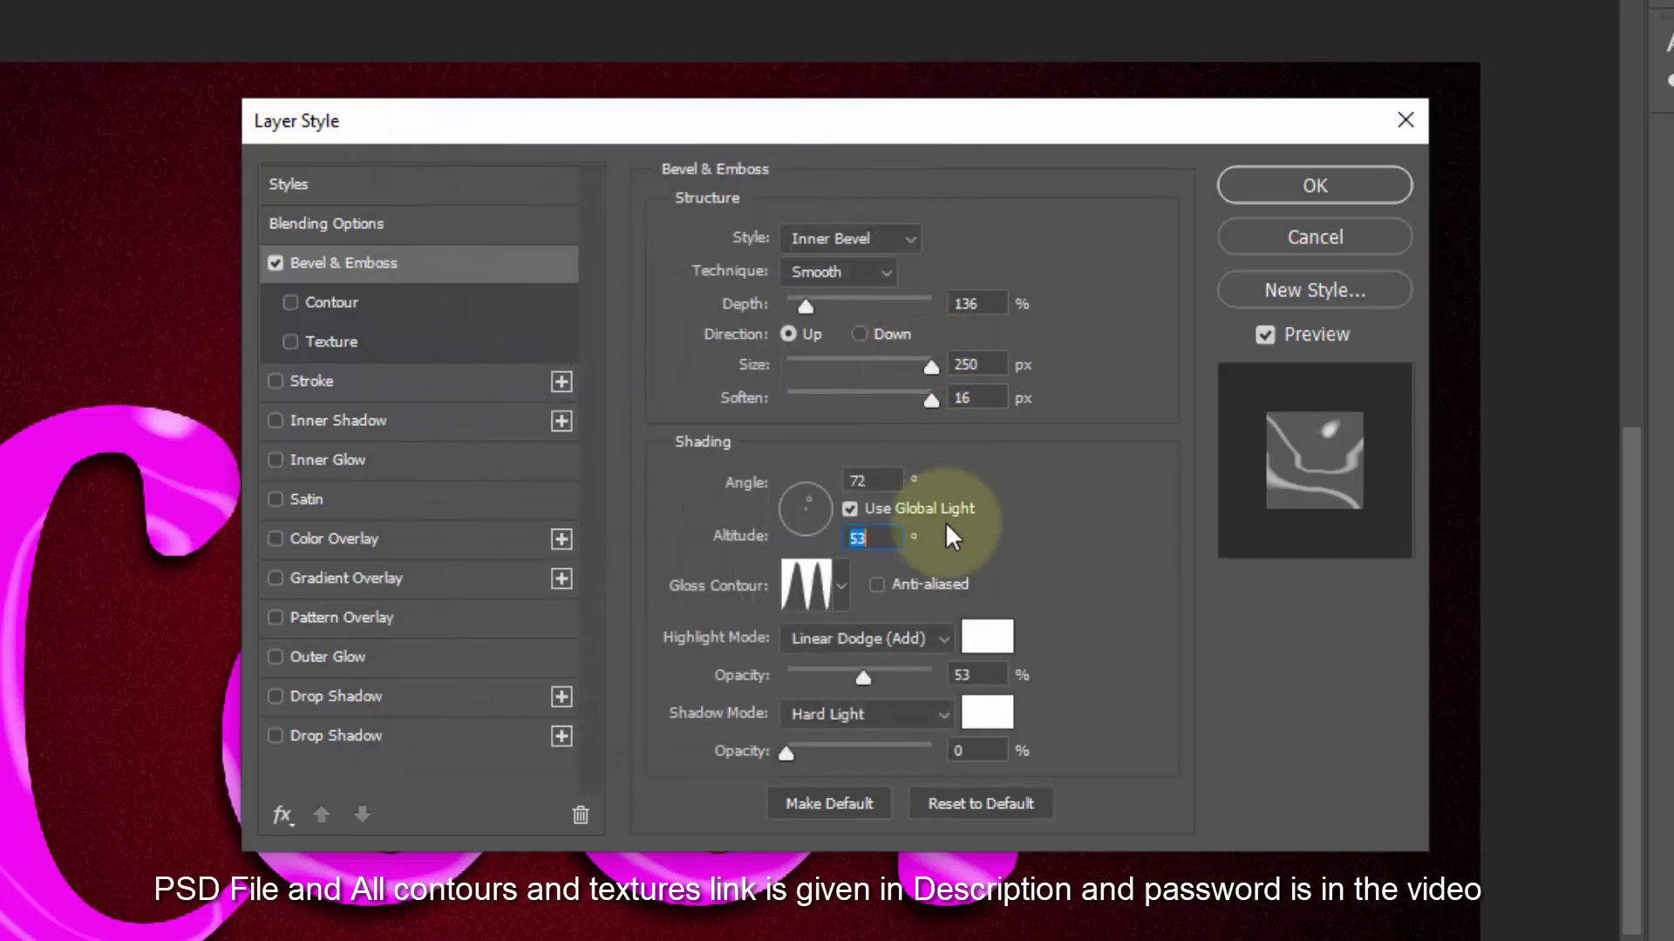
# Set the bevel highlight to Vivid Light mode with color #fc55fc at 21% opacity.
pyautogui.click(939, 639)
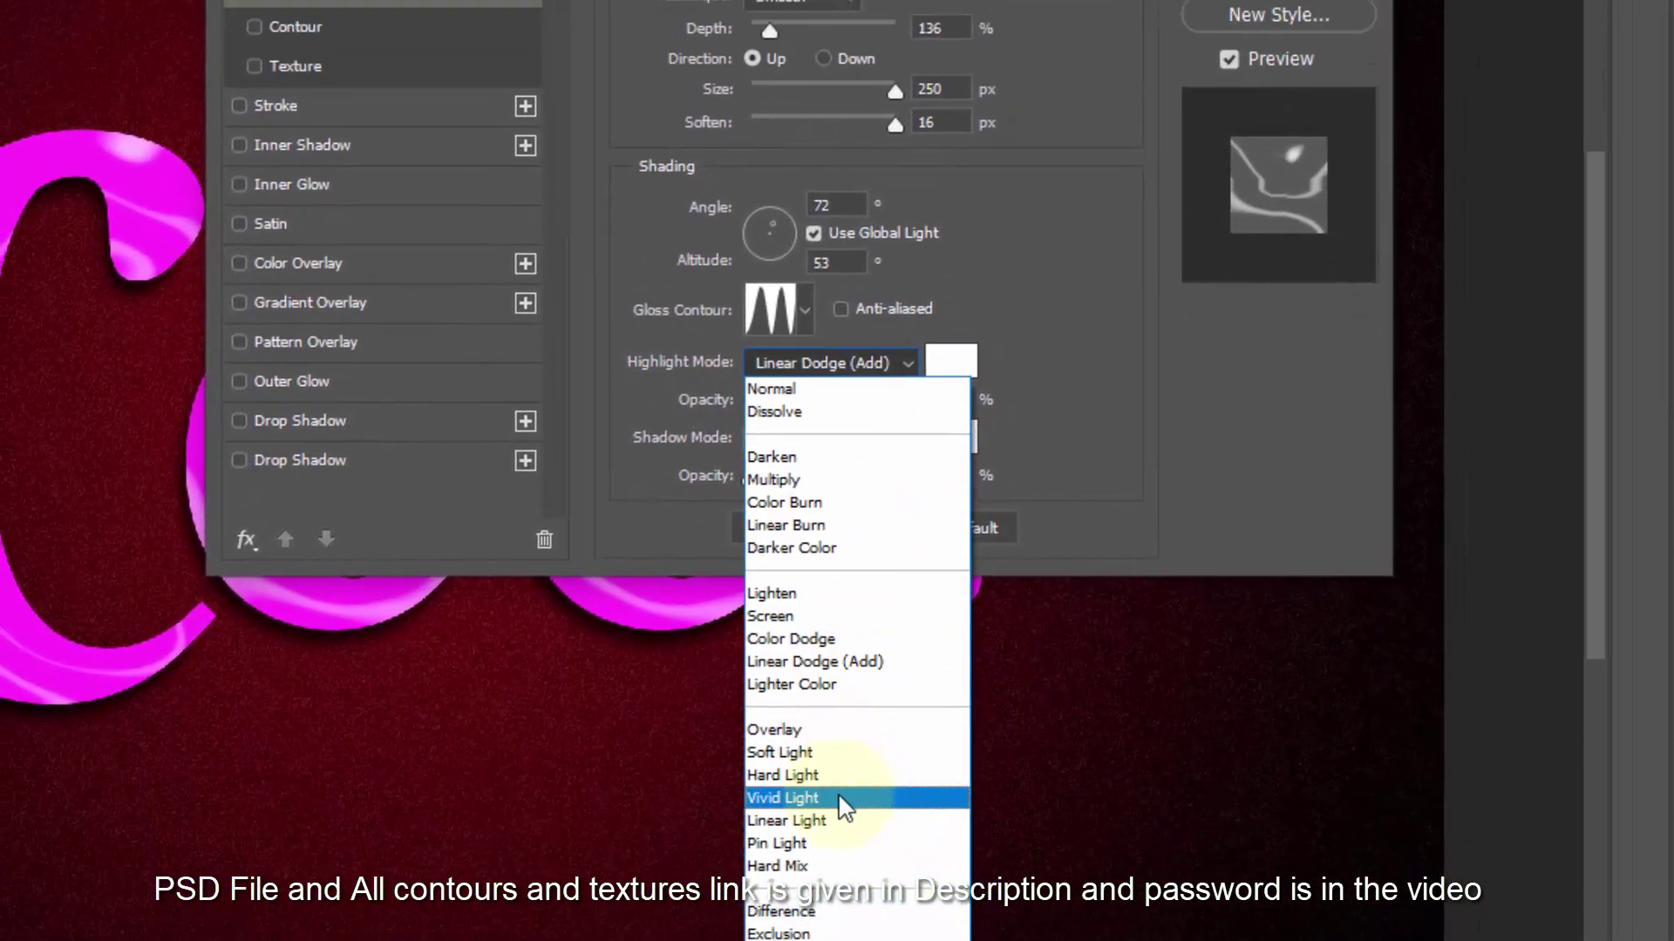
pyautogui.click(839, 798)
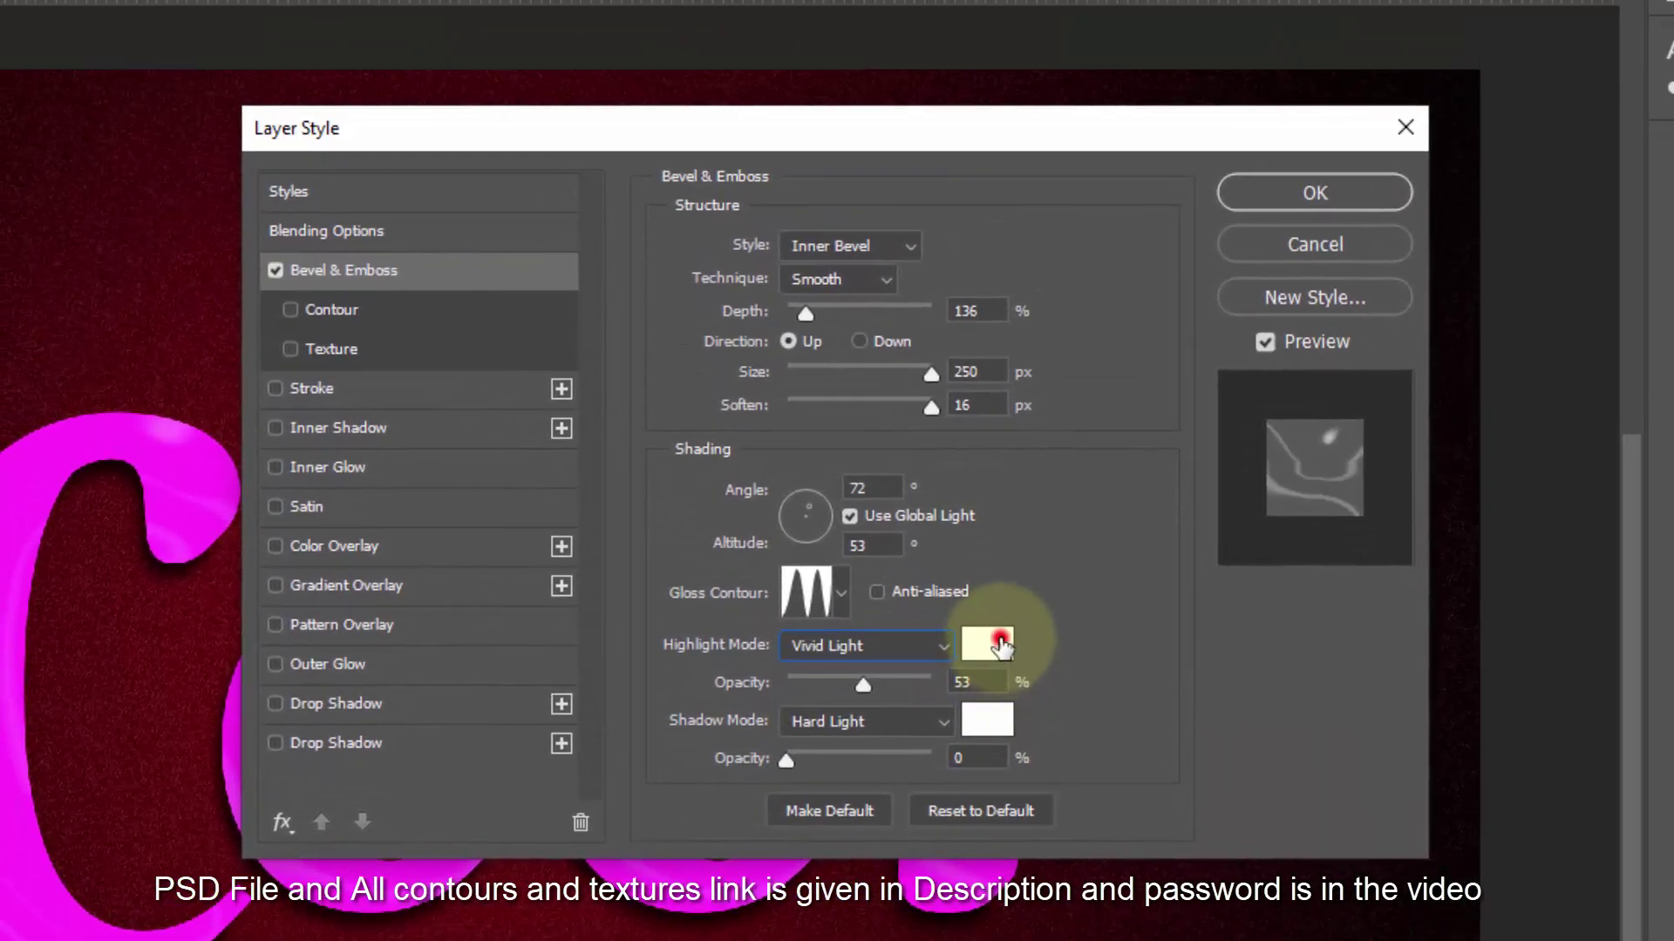
pyautogui.click(987, 645)
pyautogui.doubleClick(655, 670)
pyautogui.write('f')
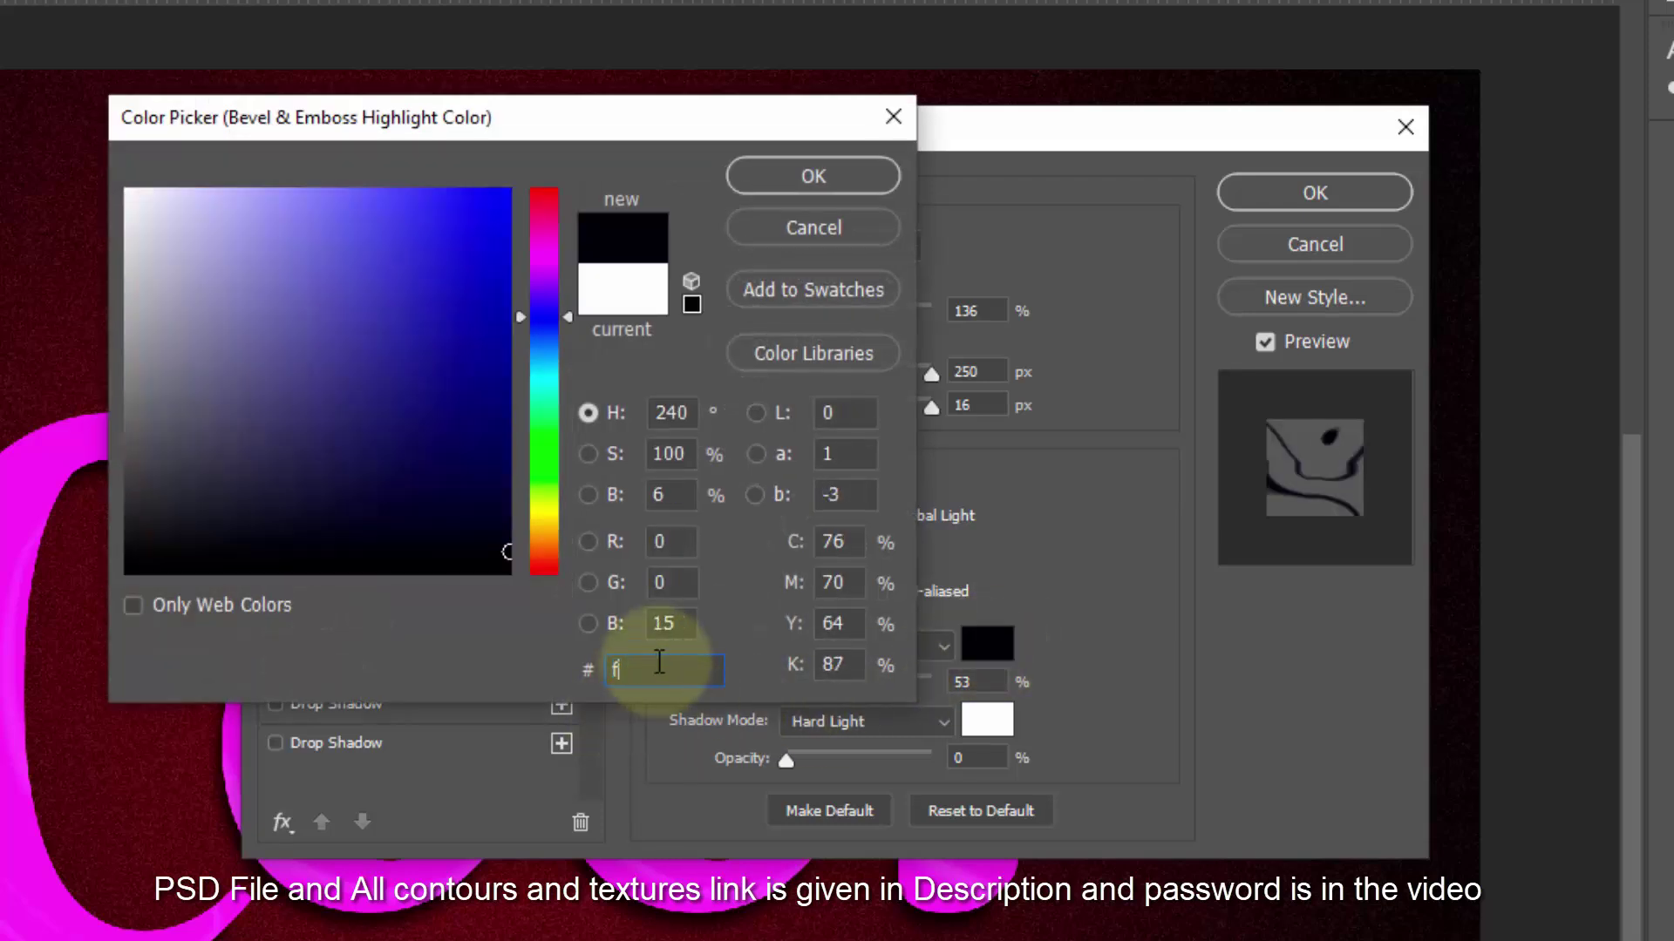
pyautogui.write('c55f')
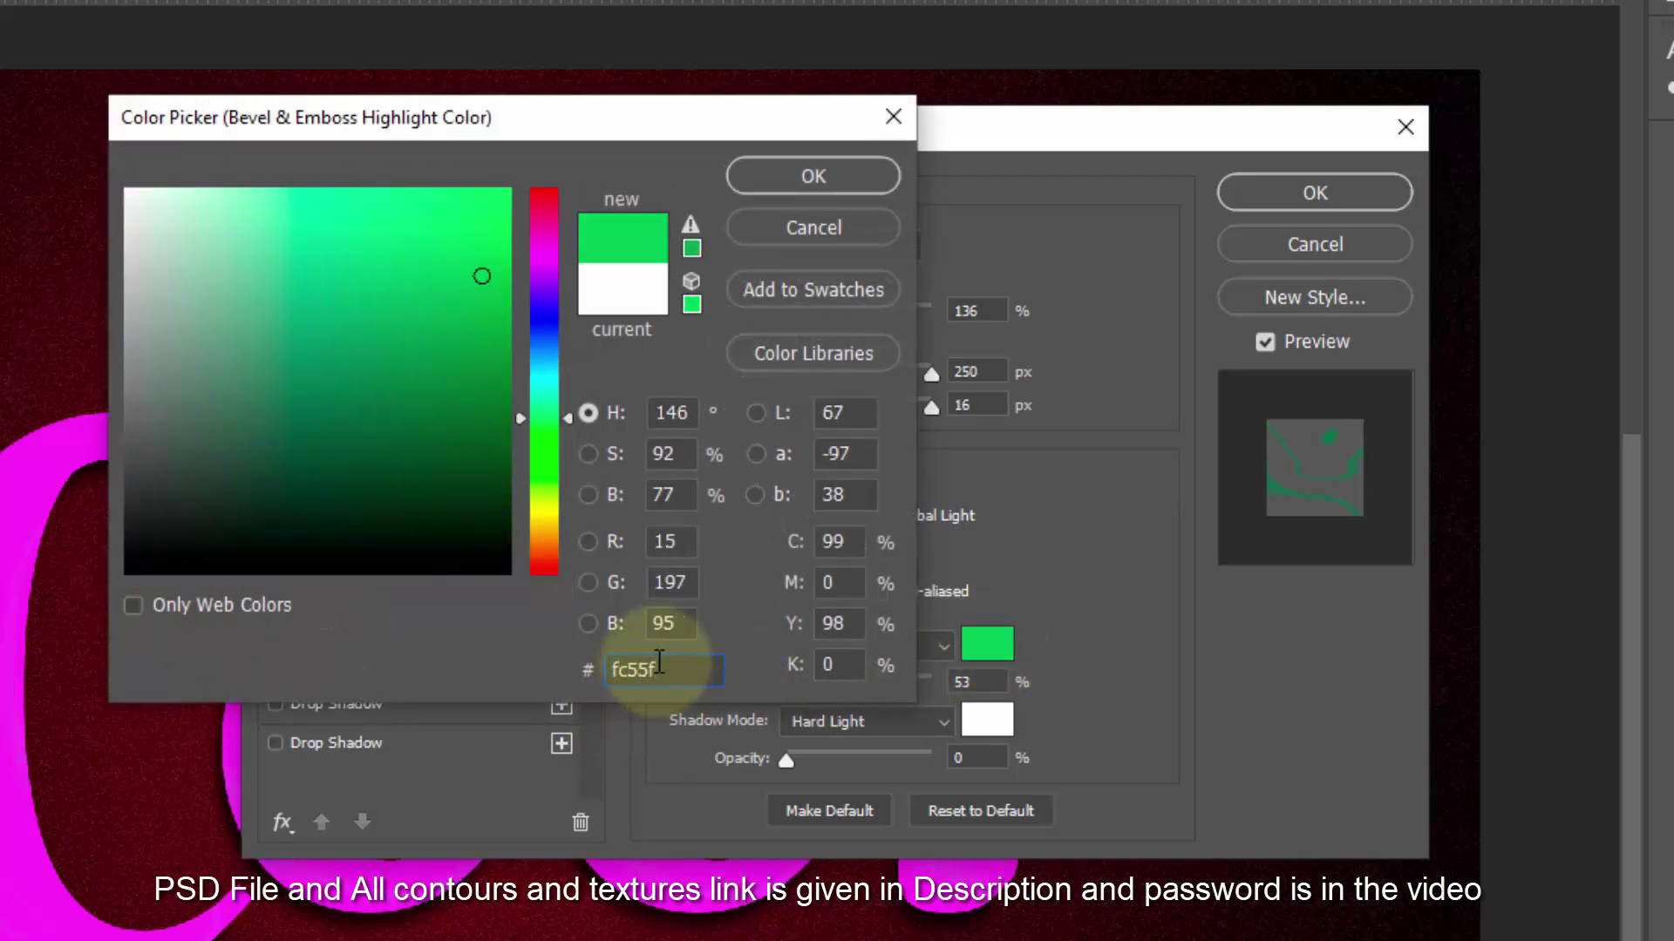
pyautogui.write('c')
pyautogui.click(781, 172)
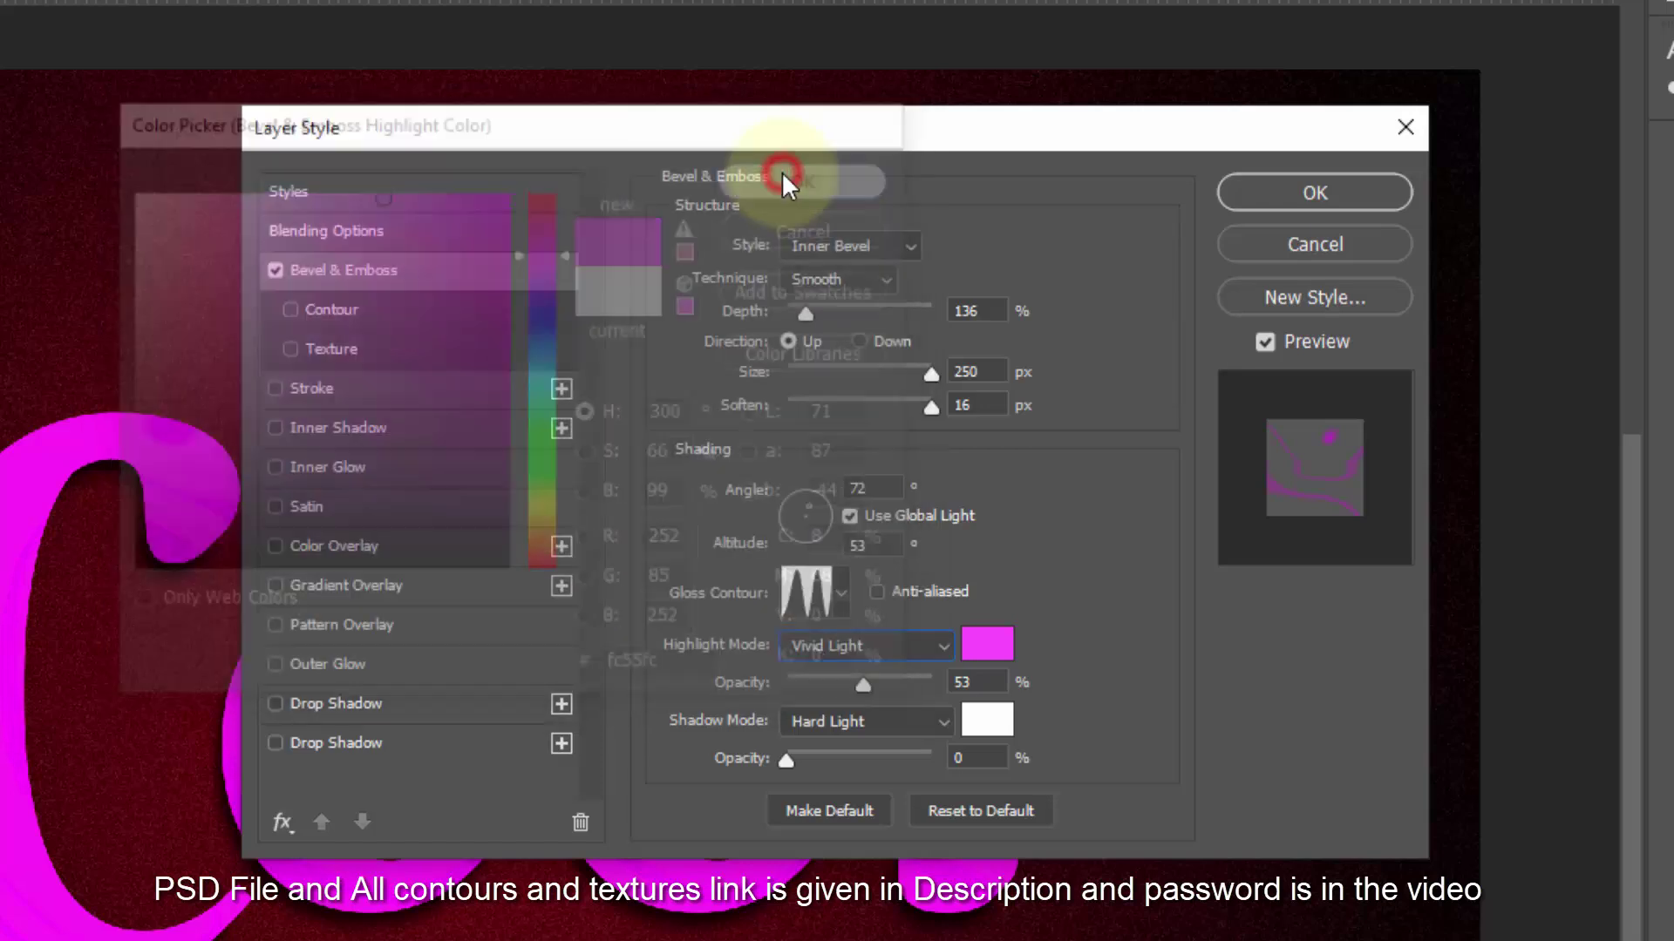
pyautogui.doubleClick(977, 690)
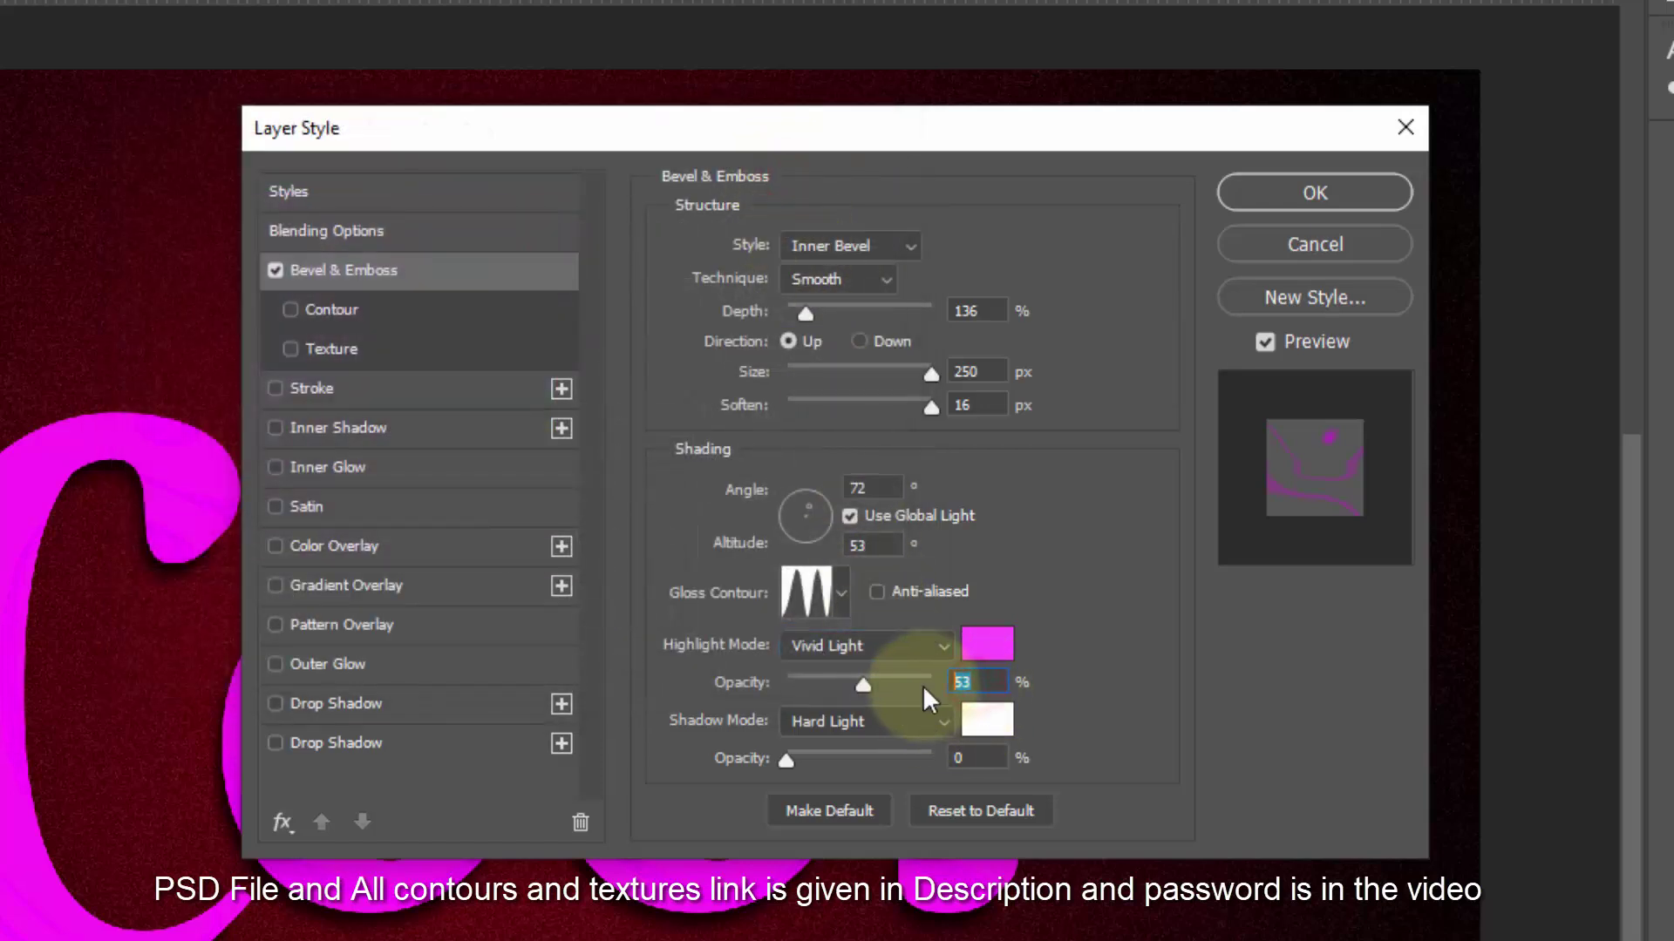
pyautogui.write('21')
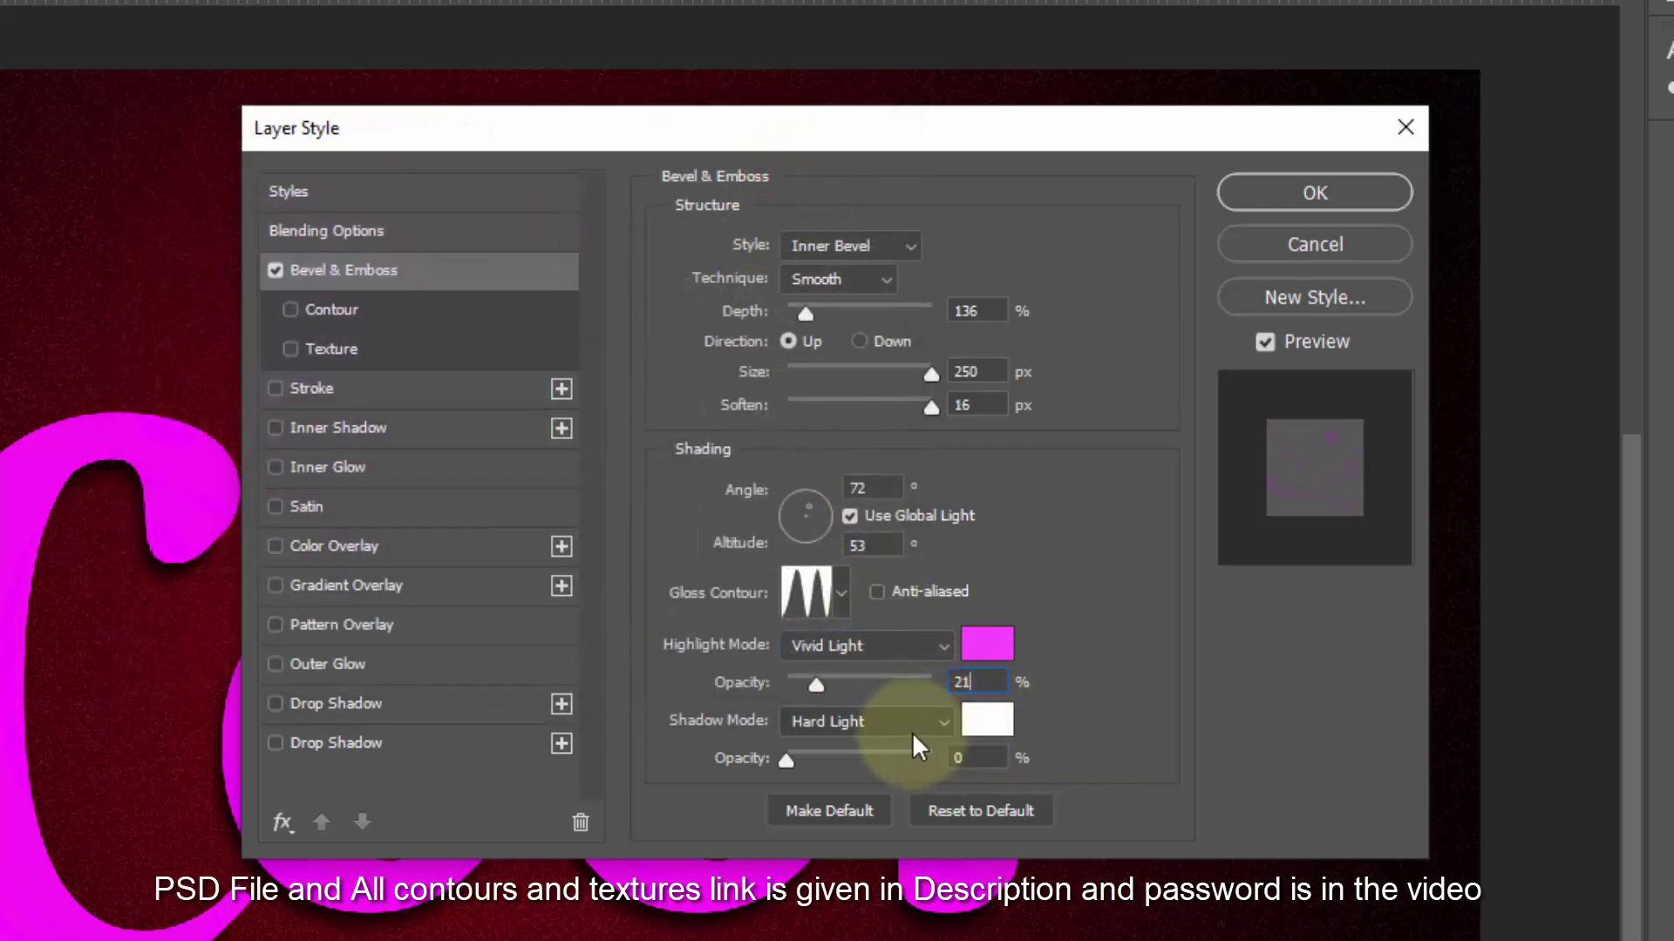
# Set the bevel shadow color to #fcbffc and its opacity to 95%.
pyautogui.click(983, 720)
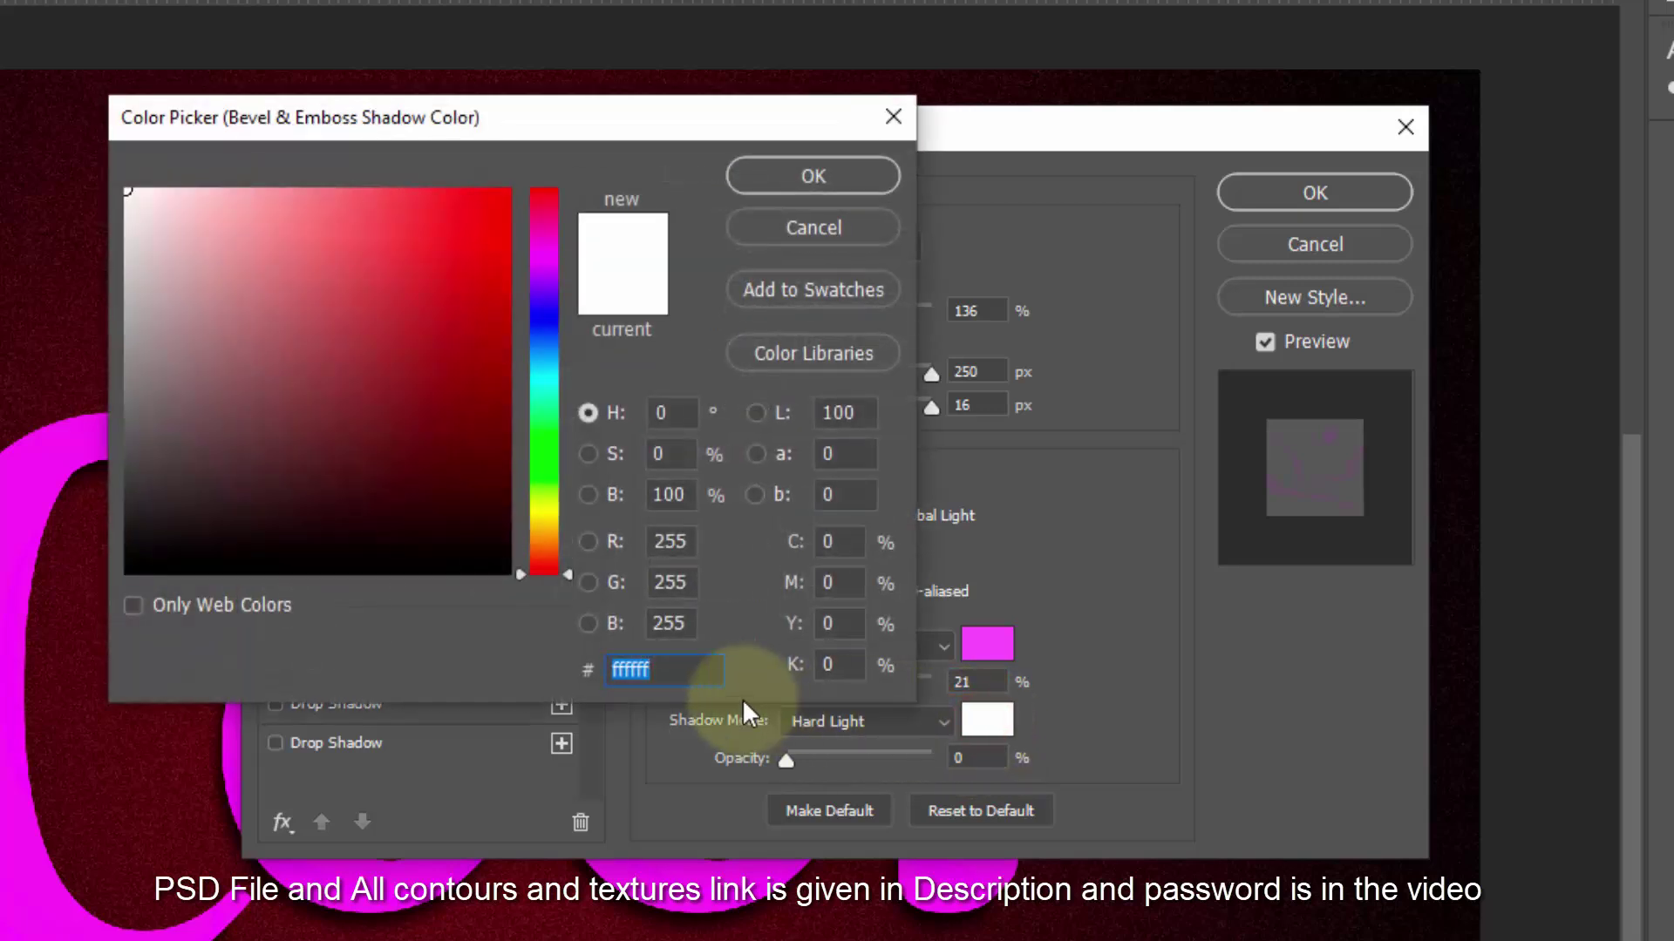
pyautogui.write('fc')
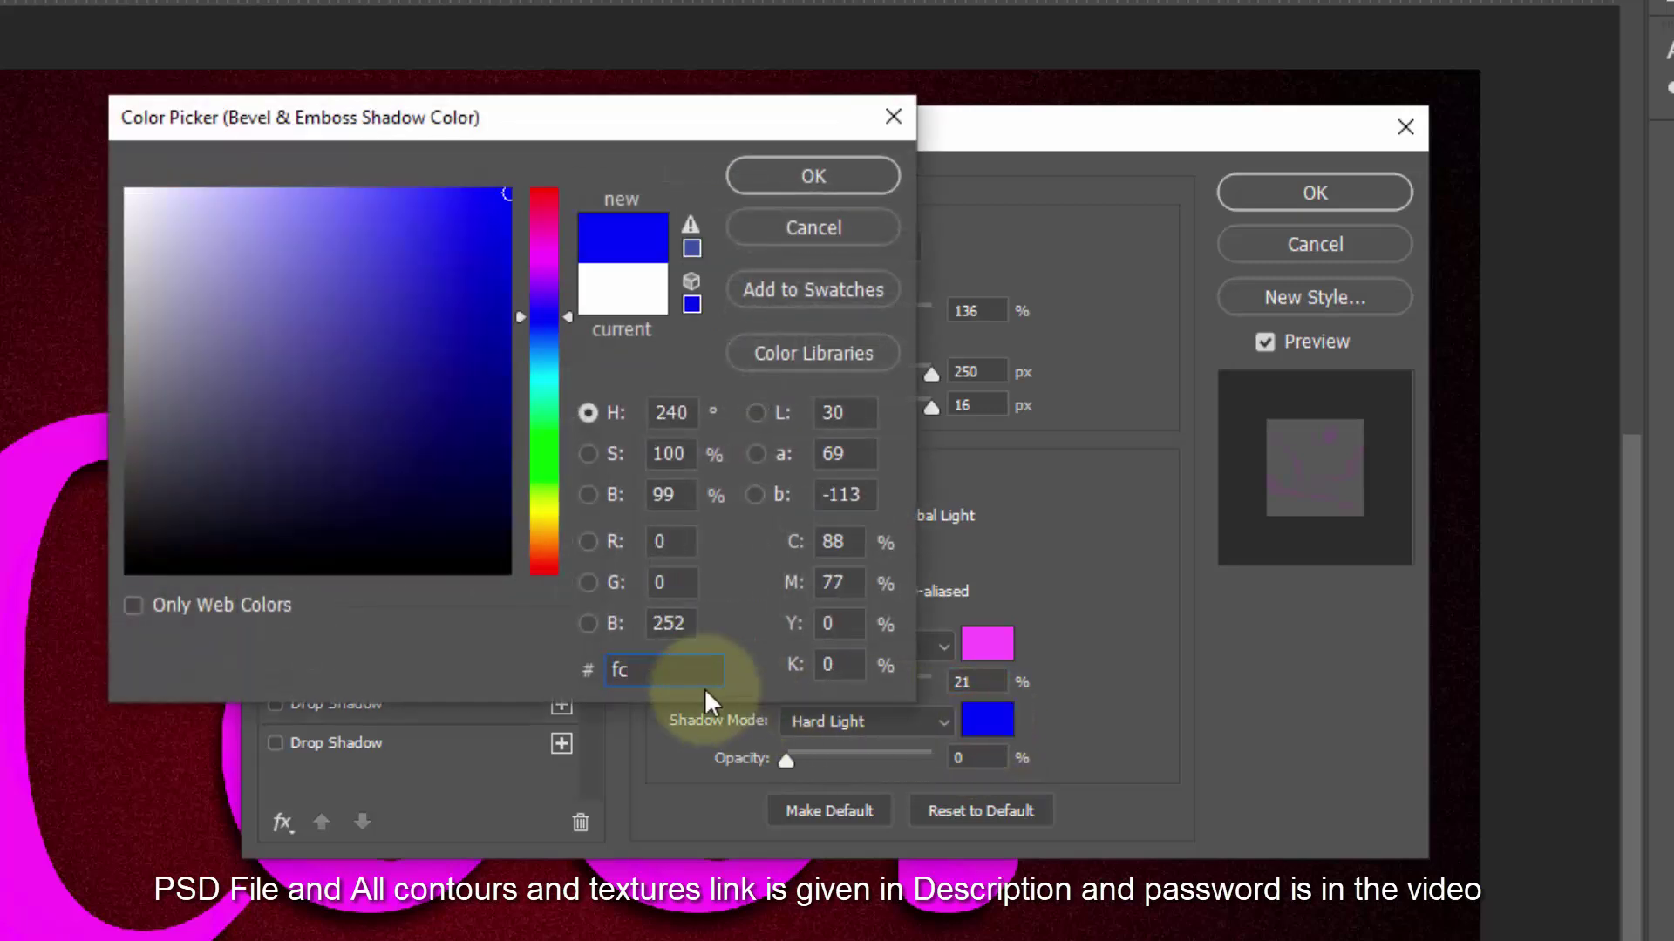
pyautogui.write('bffc')
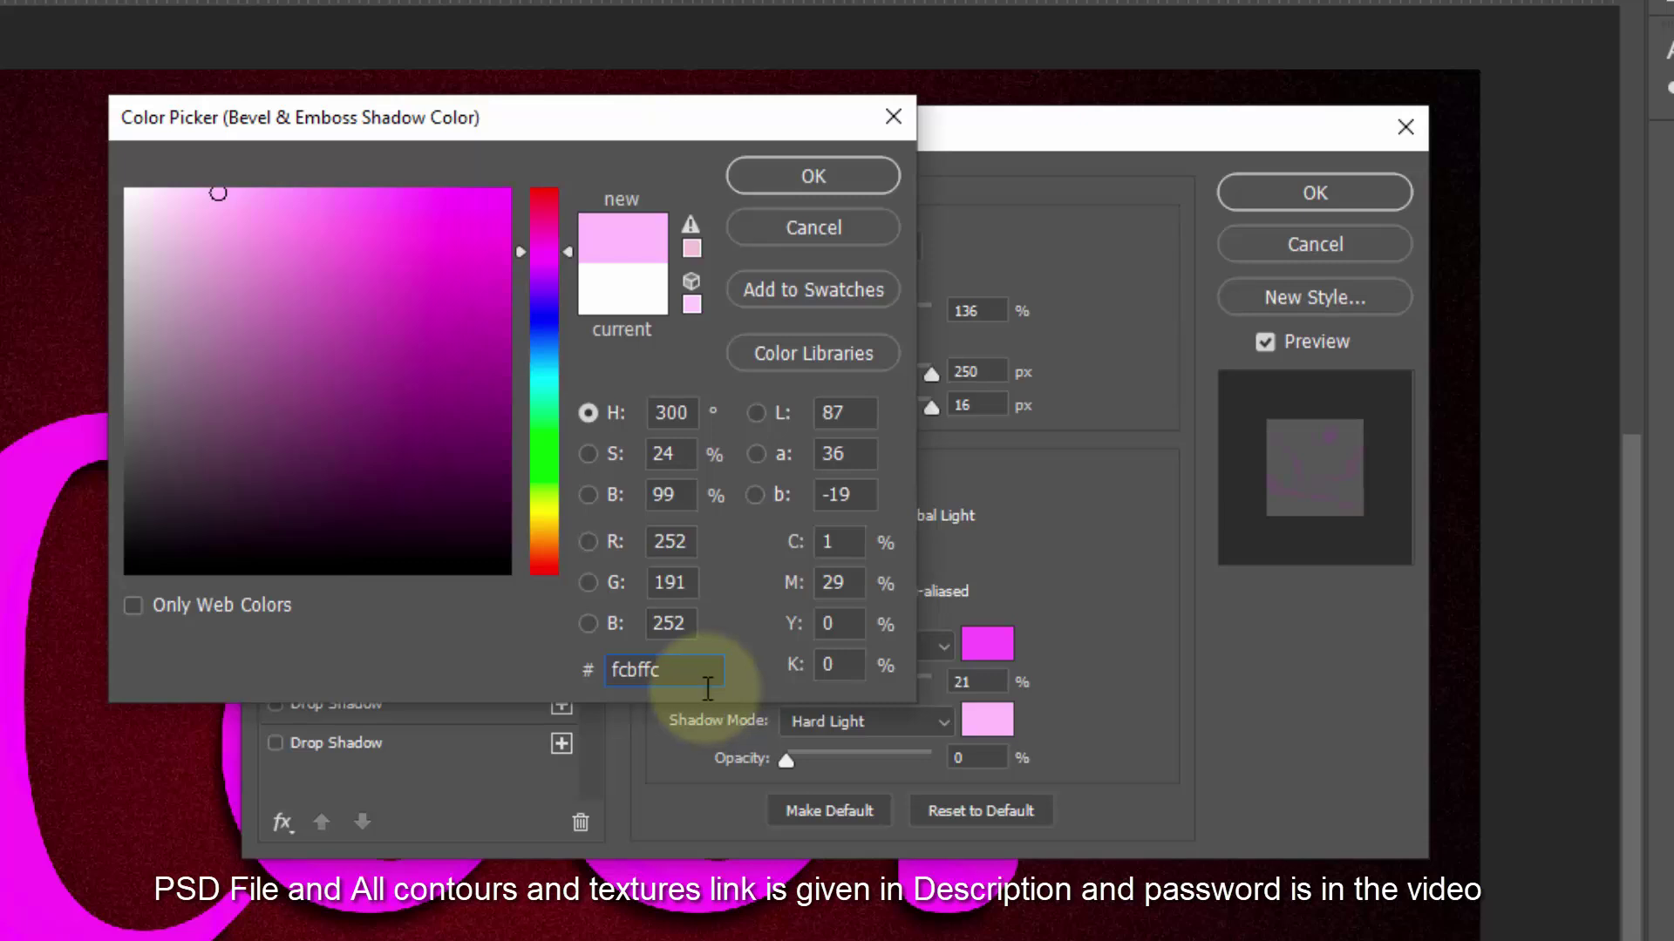
pyautogui.click(803, 186)
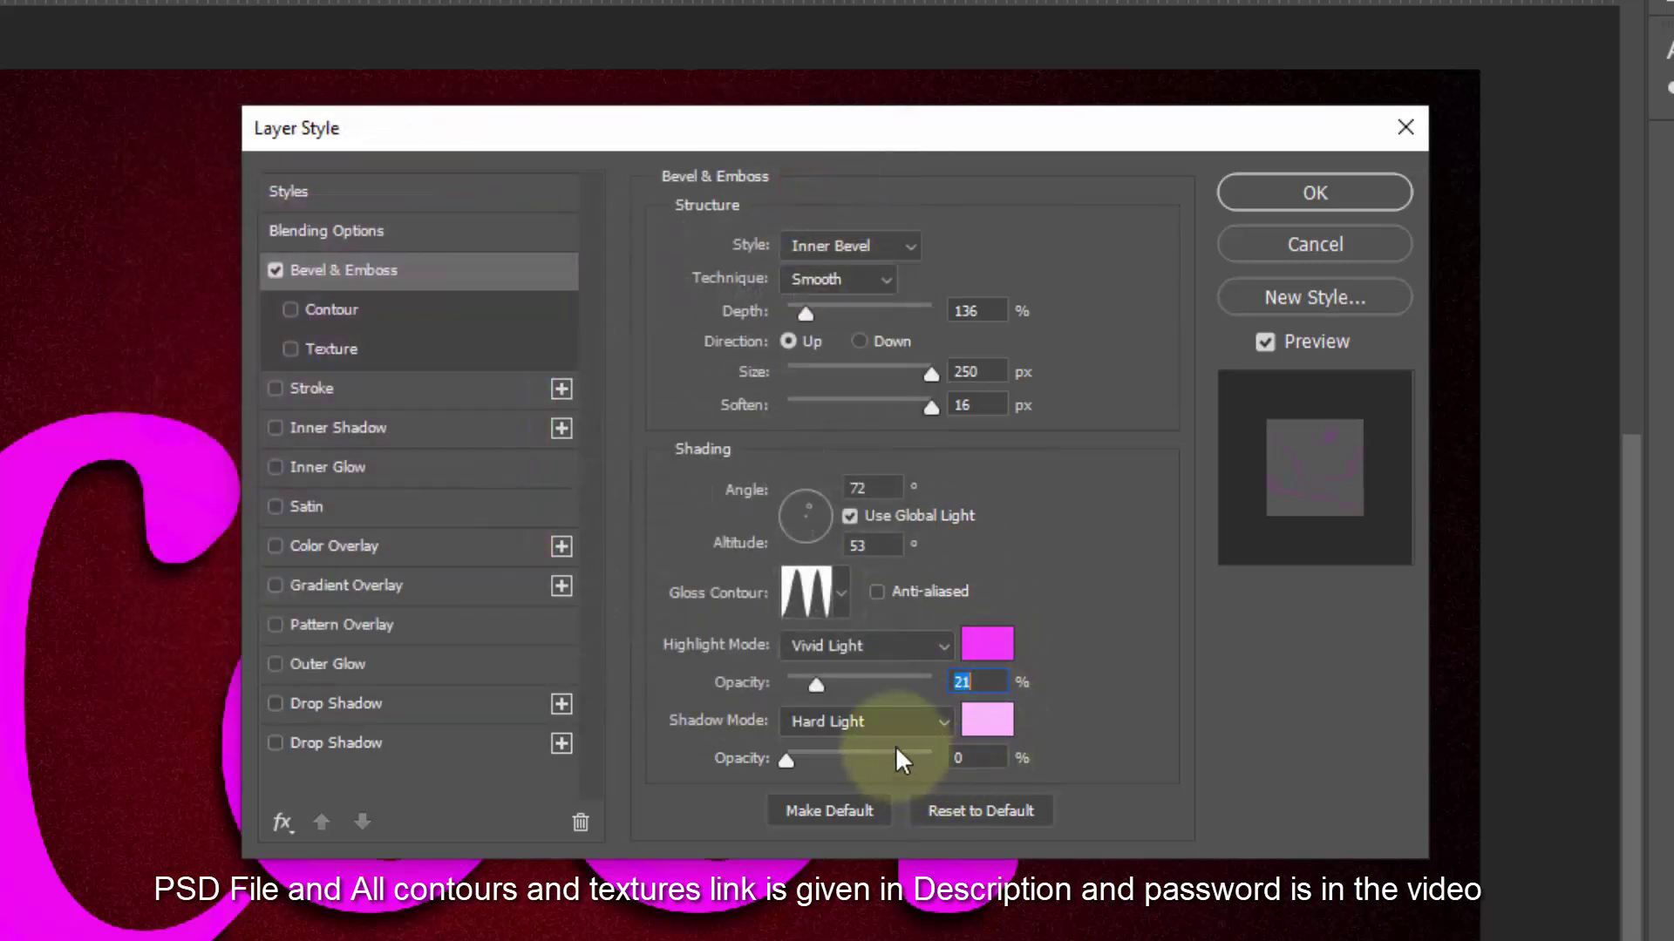
pyautogui.moveTo(990, 757); pyautogui.dragTo(837, 757)
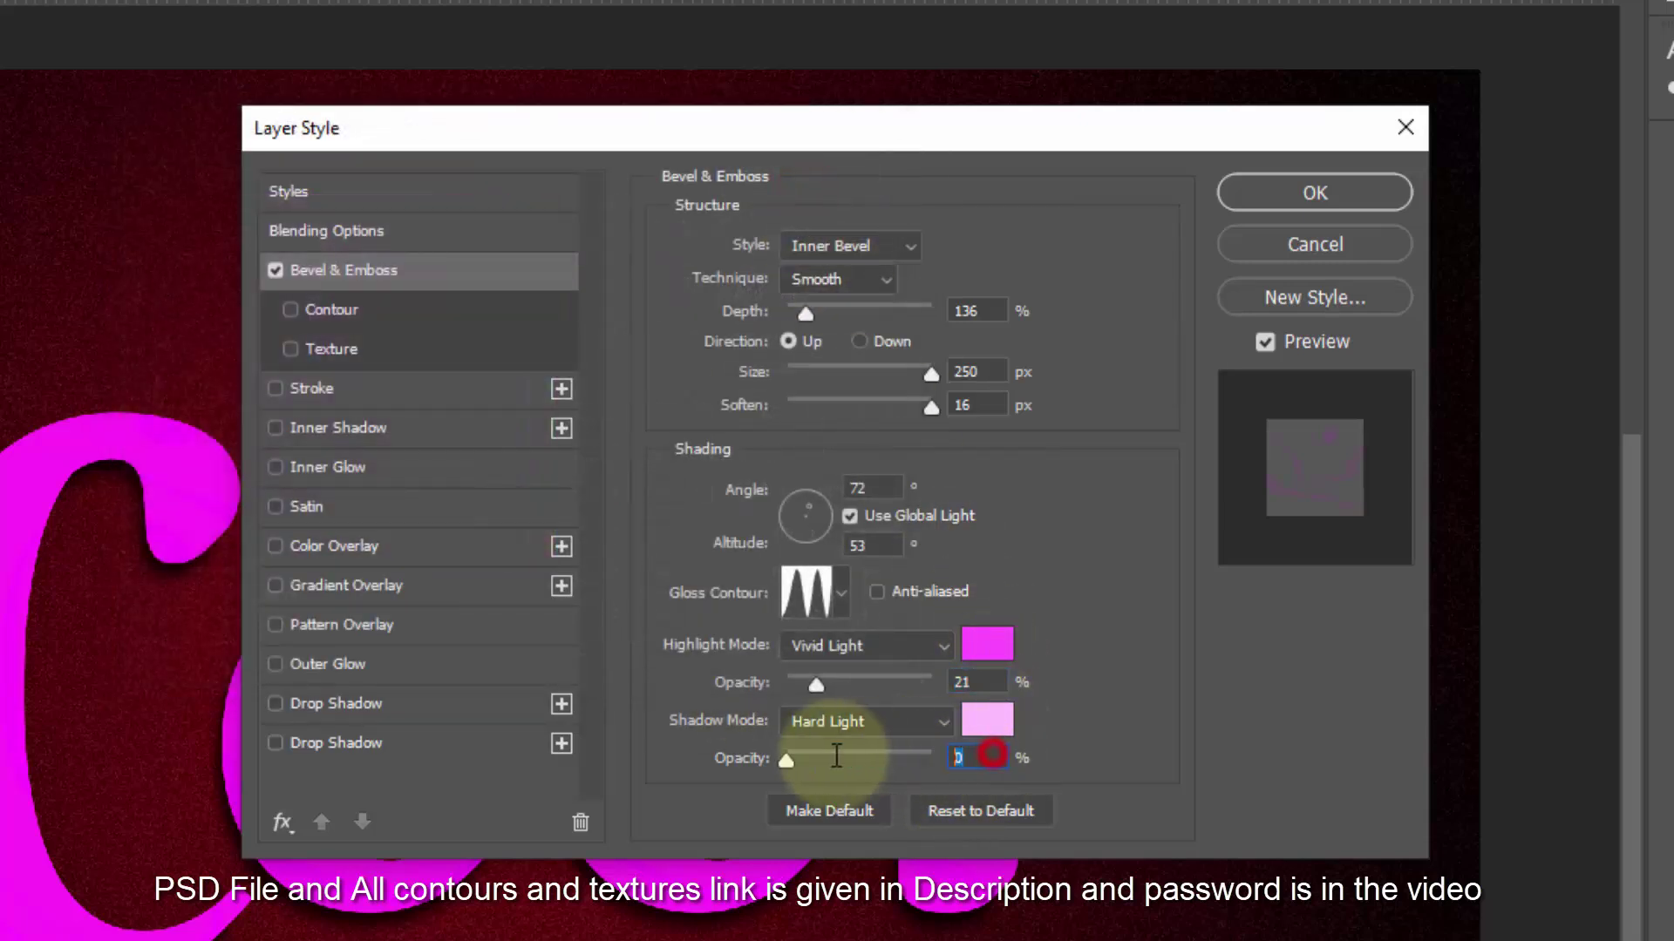
pyautogui.write('95')
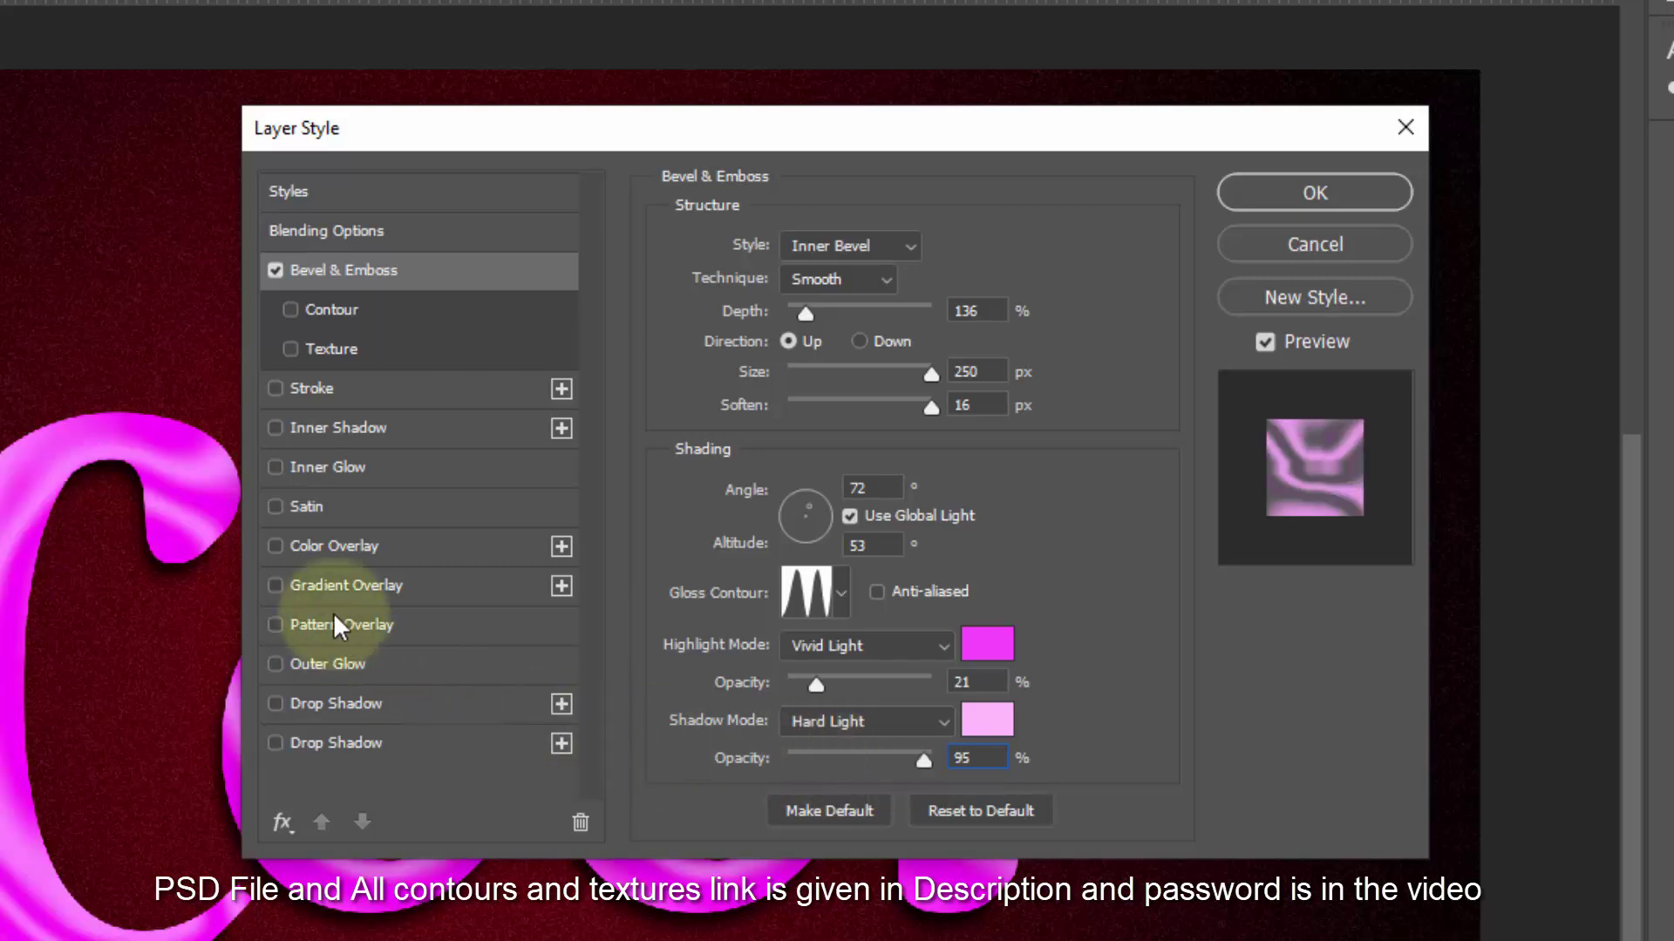
# Add a Normal-mode Color Overlay of #e030f0 at 77% opacity to the Border group and apply the layer style.
pyautogui.click(327, 549)
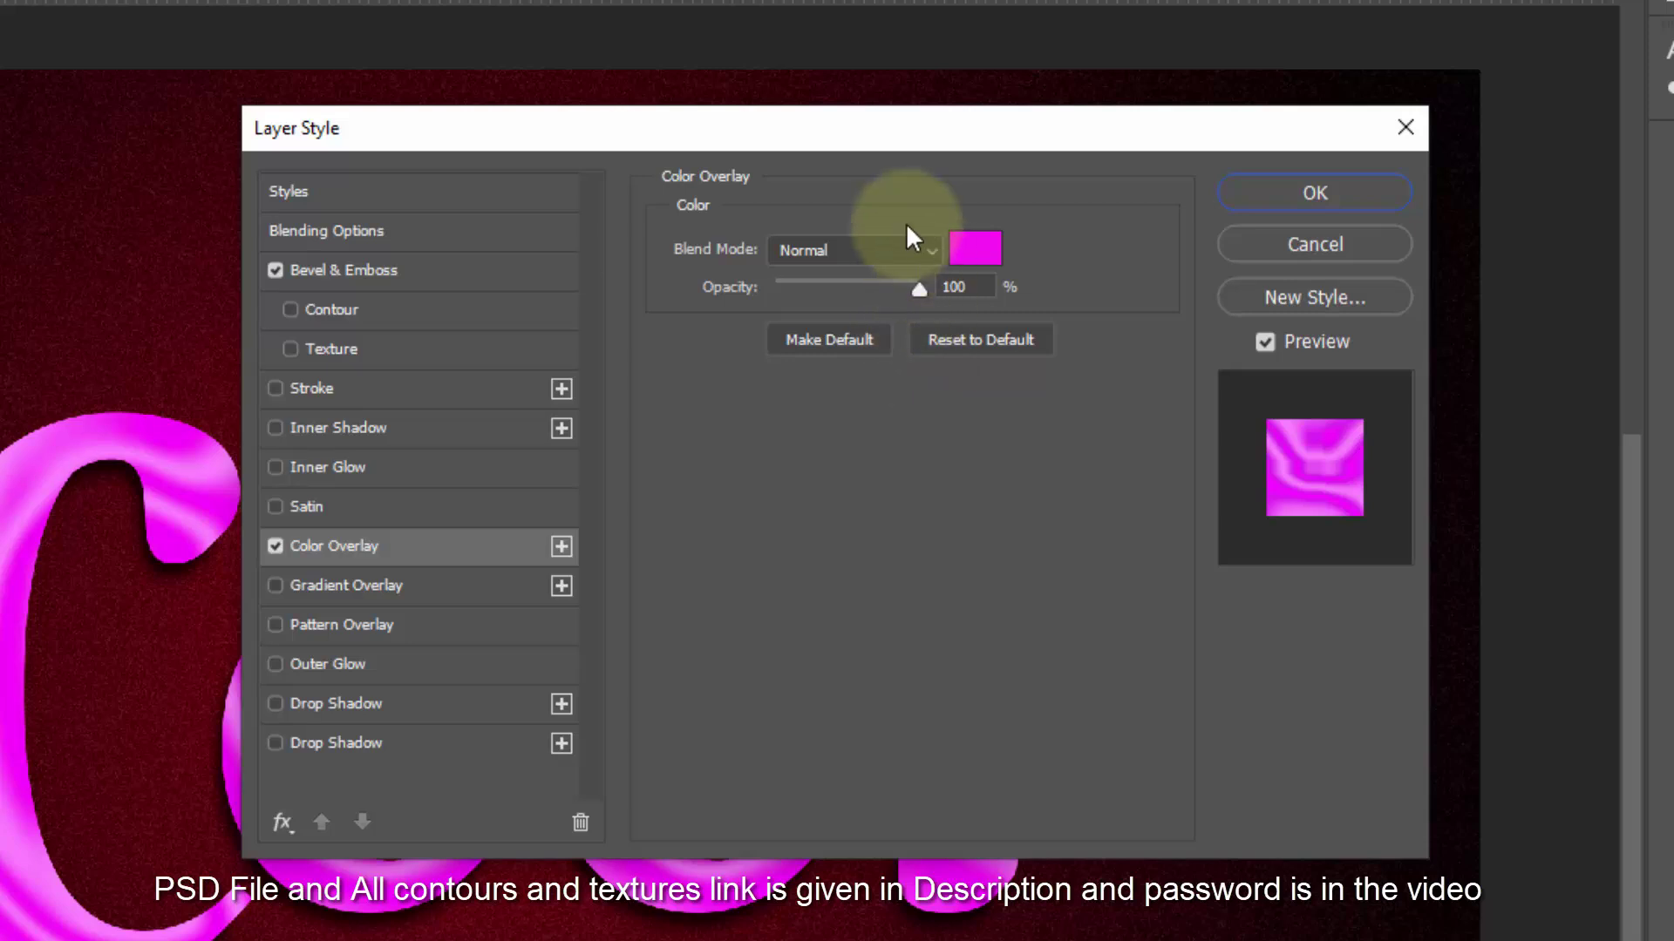
pyautogui.click(984, 249)
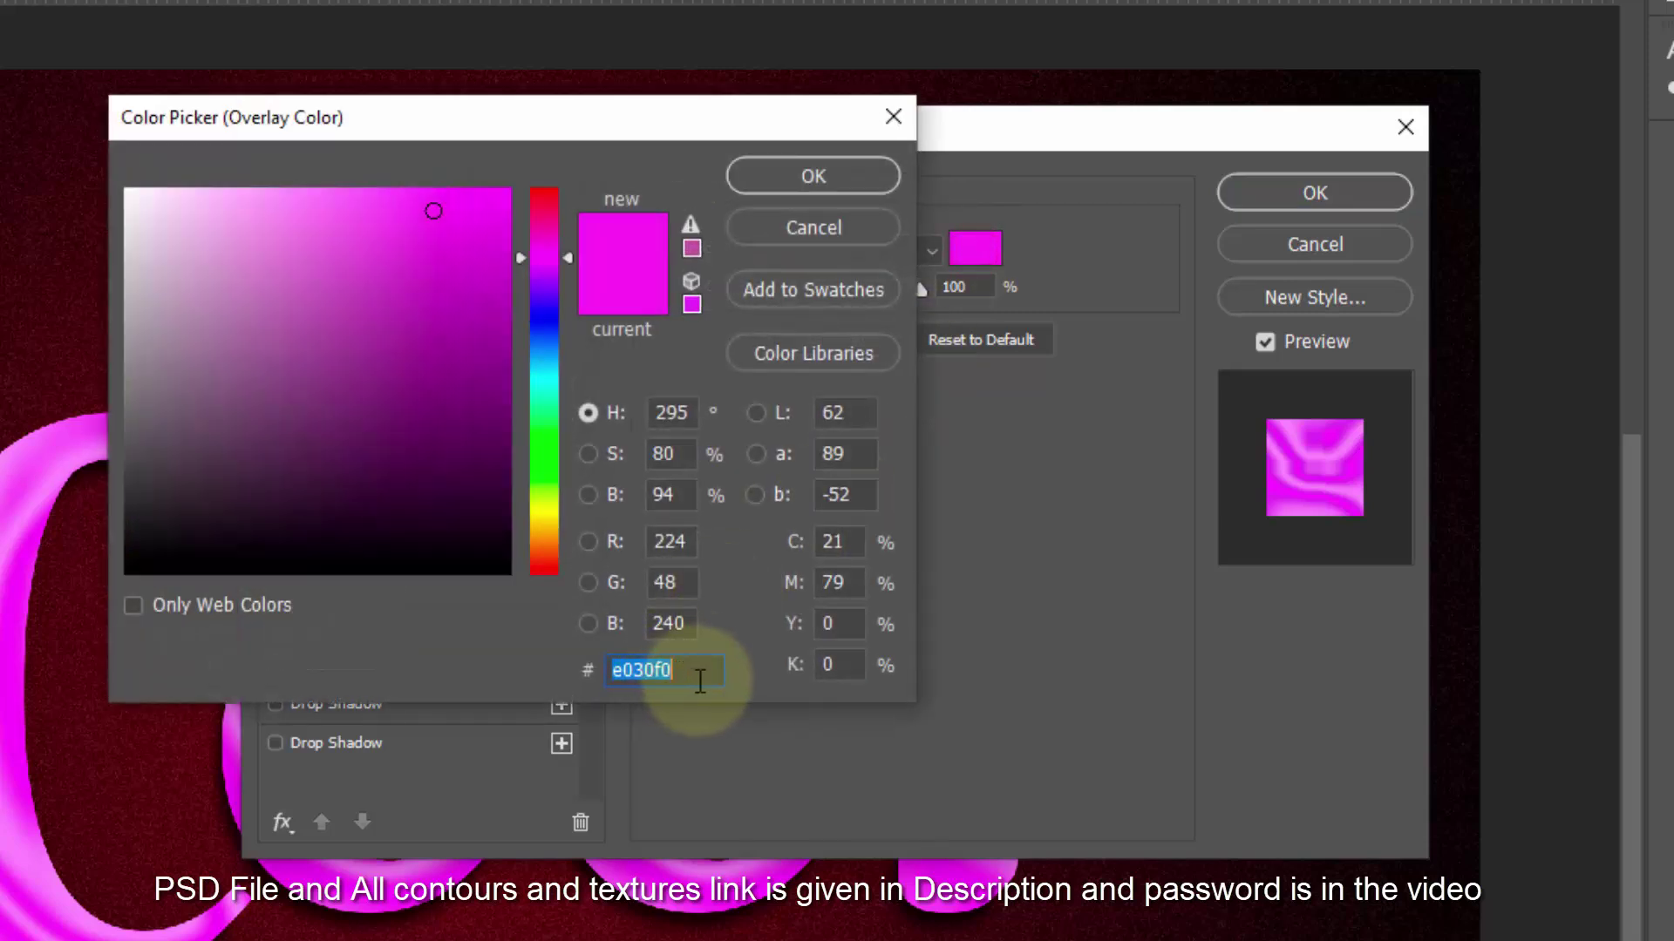
pyautogui.click(809, 174)
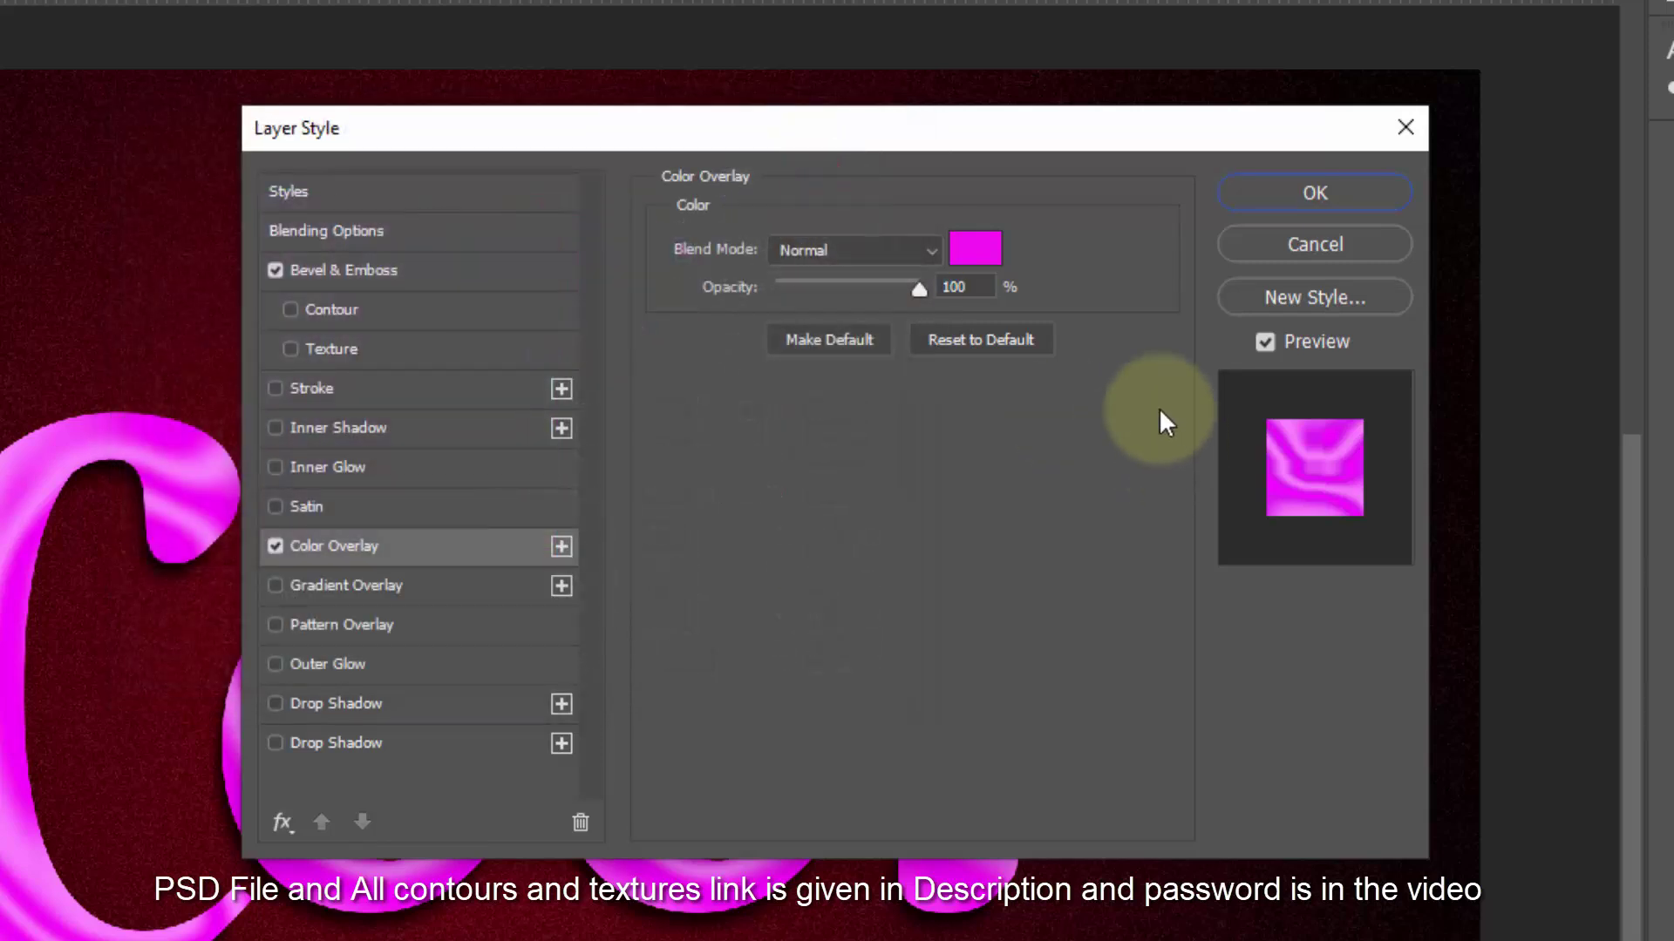
pyautogui.click(981, 289)
pyautogui.moveTo(757, 292); pyautogui.dragTo(747, 291)
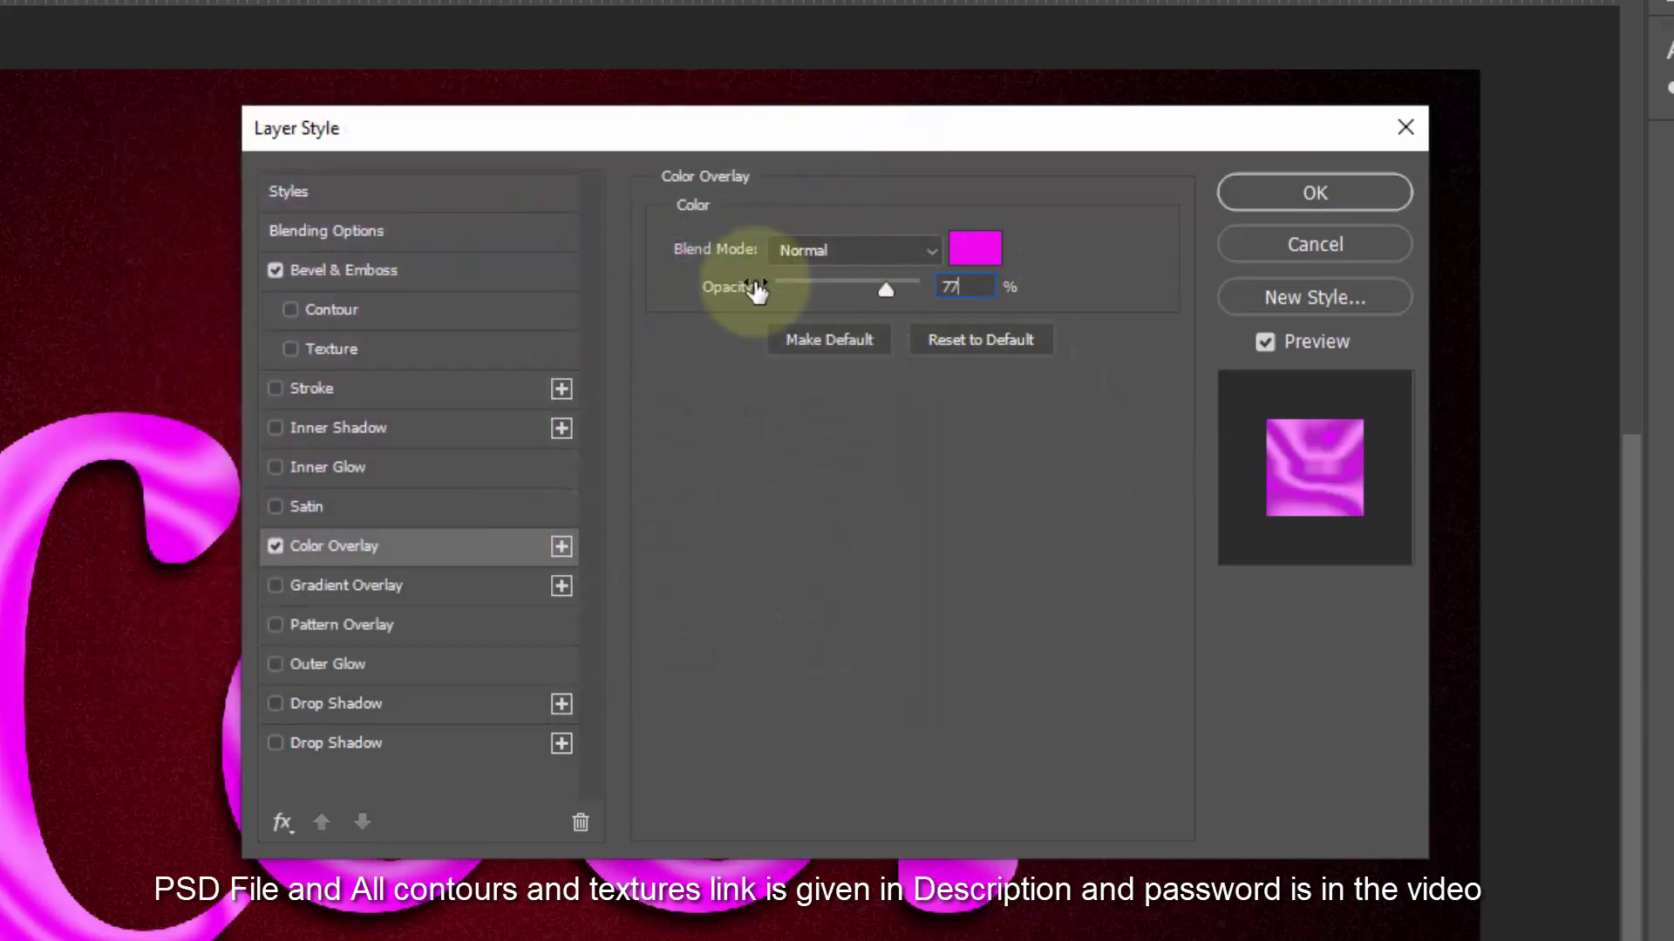
pyautogui.click(1289, 190)
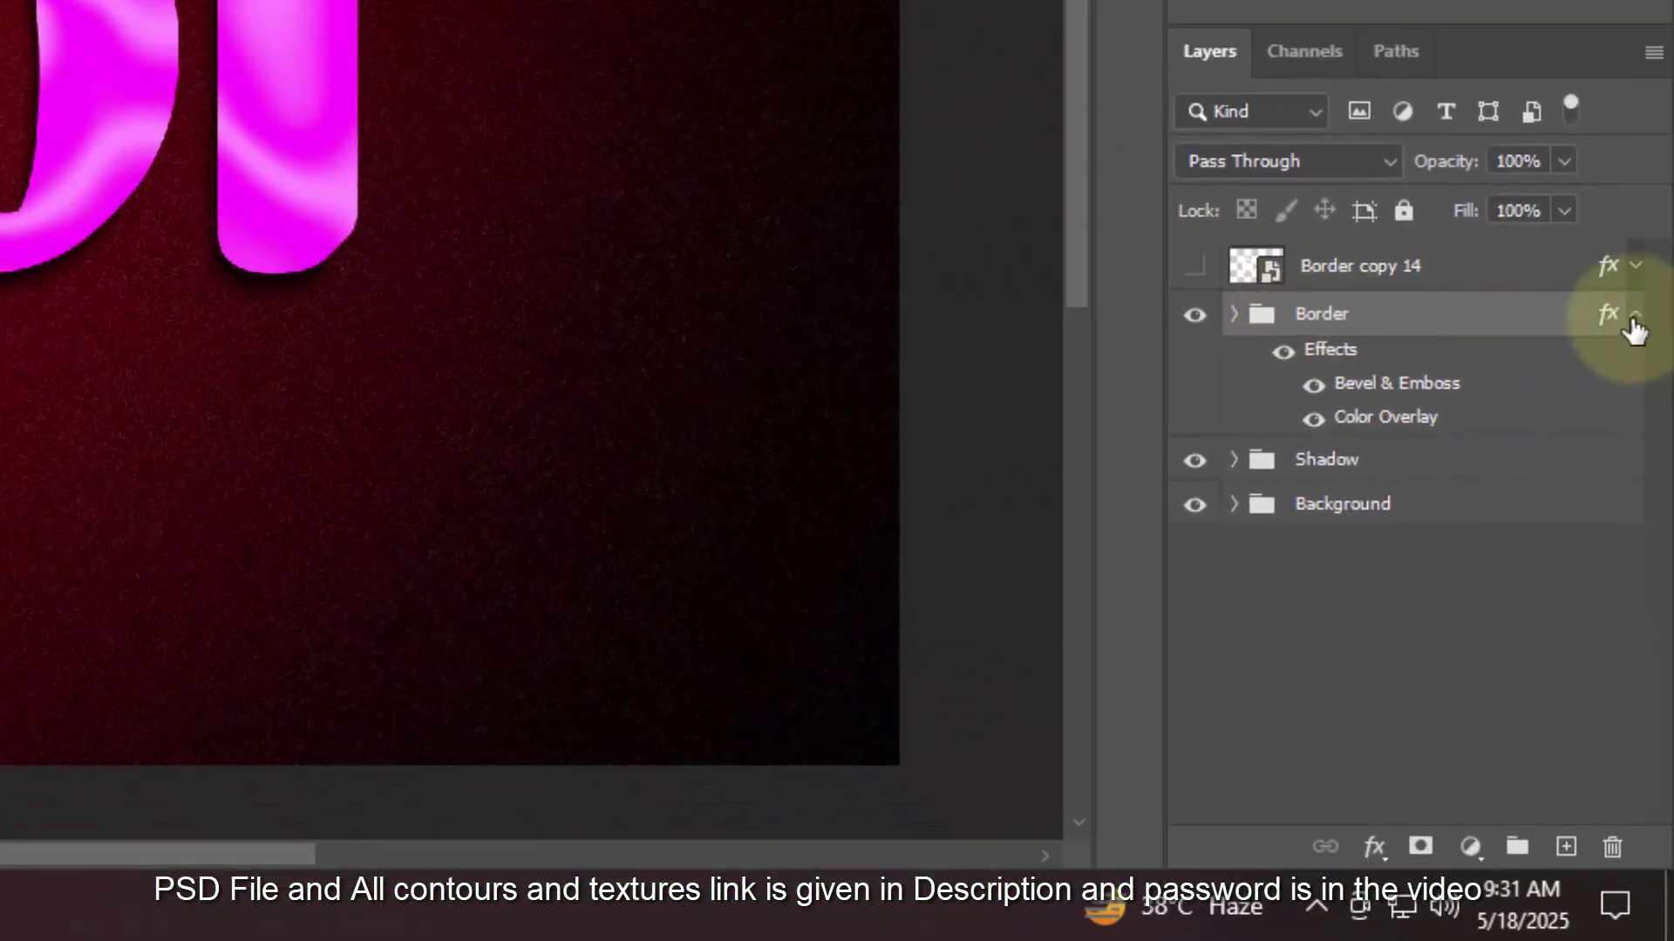
# Collapse the Border group's effects list, show the Border copy 14 layer and clear its layer style.
pyautogui.click(1638, 317)
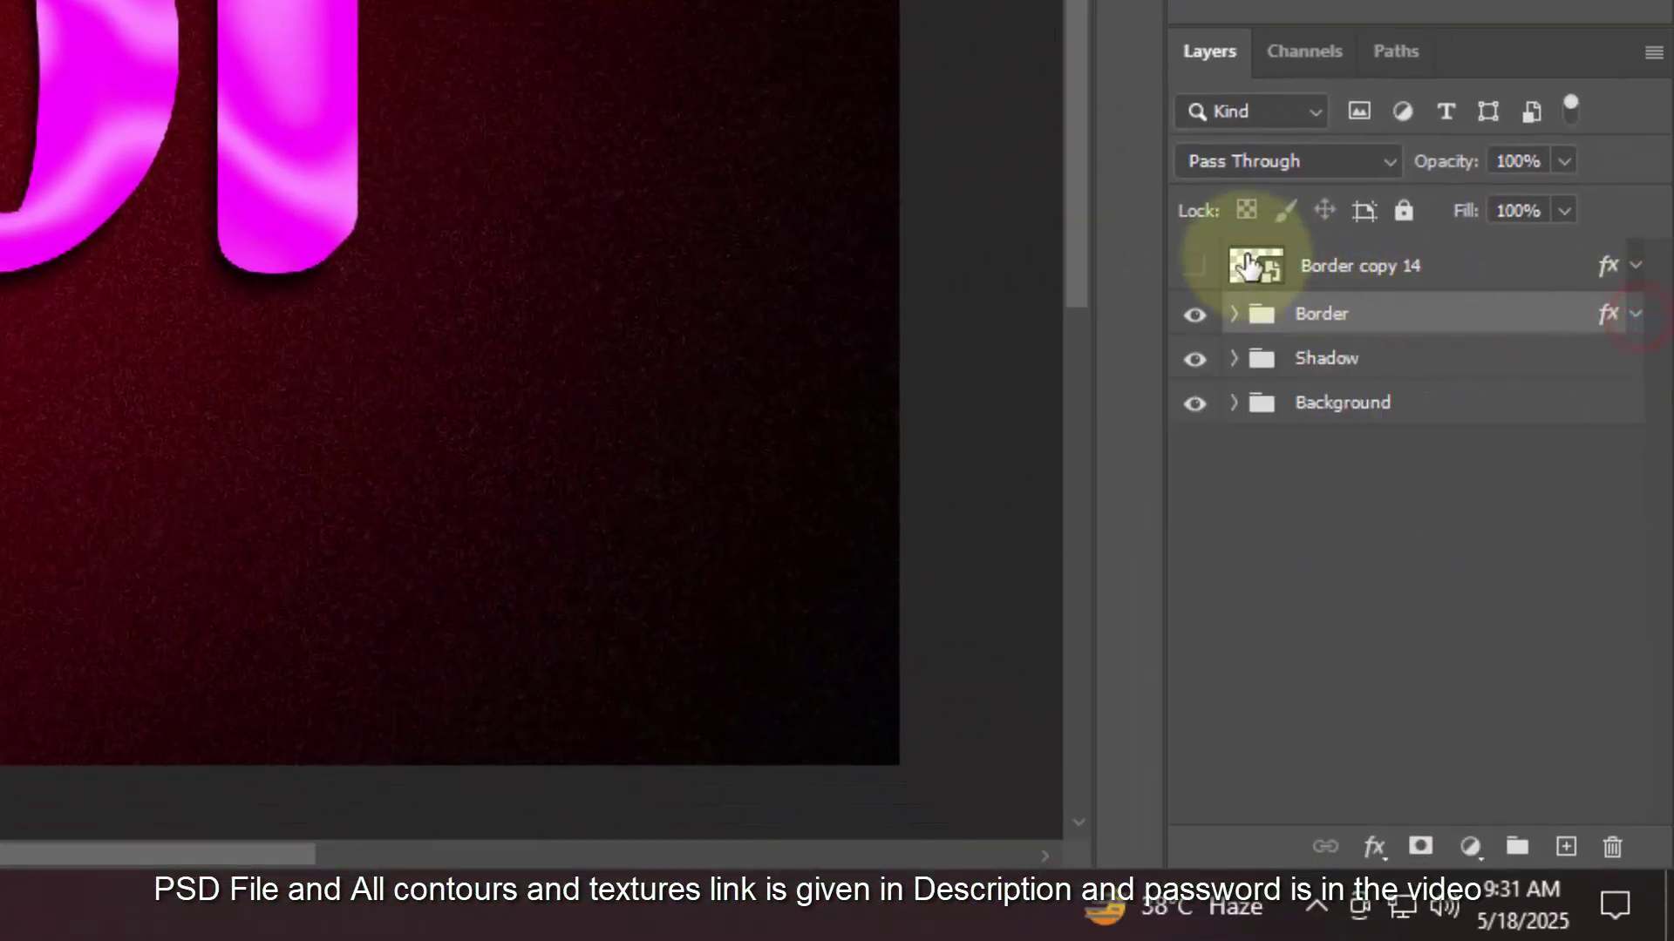
pyautogui.click(1194, 266)
pyautogui.click(1487, 264)
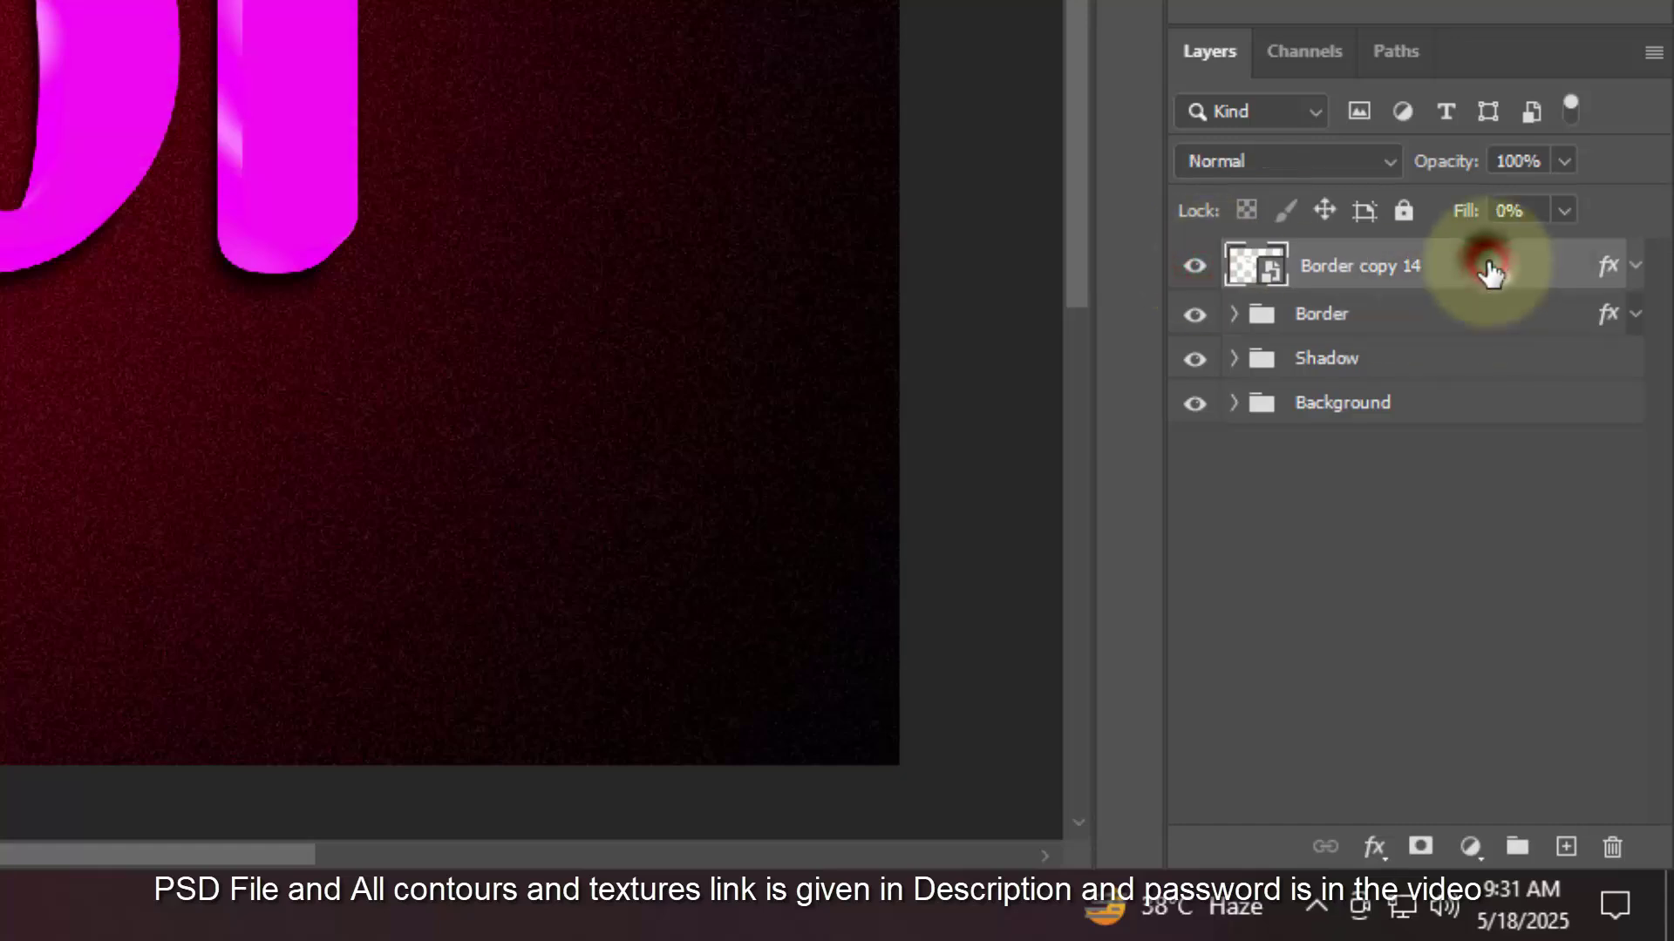
pyautogui.rightClick(1489, 272)
pyautogui.click(1329, 321)
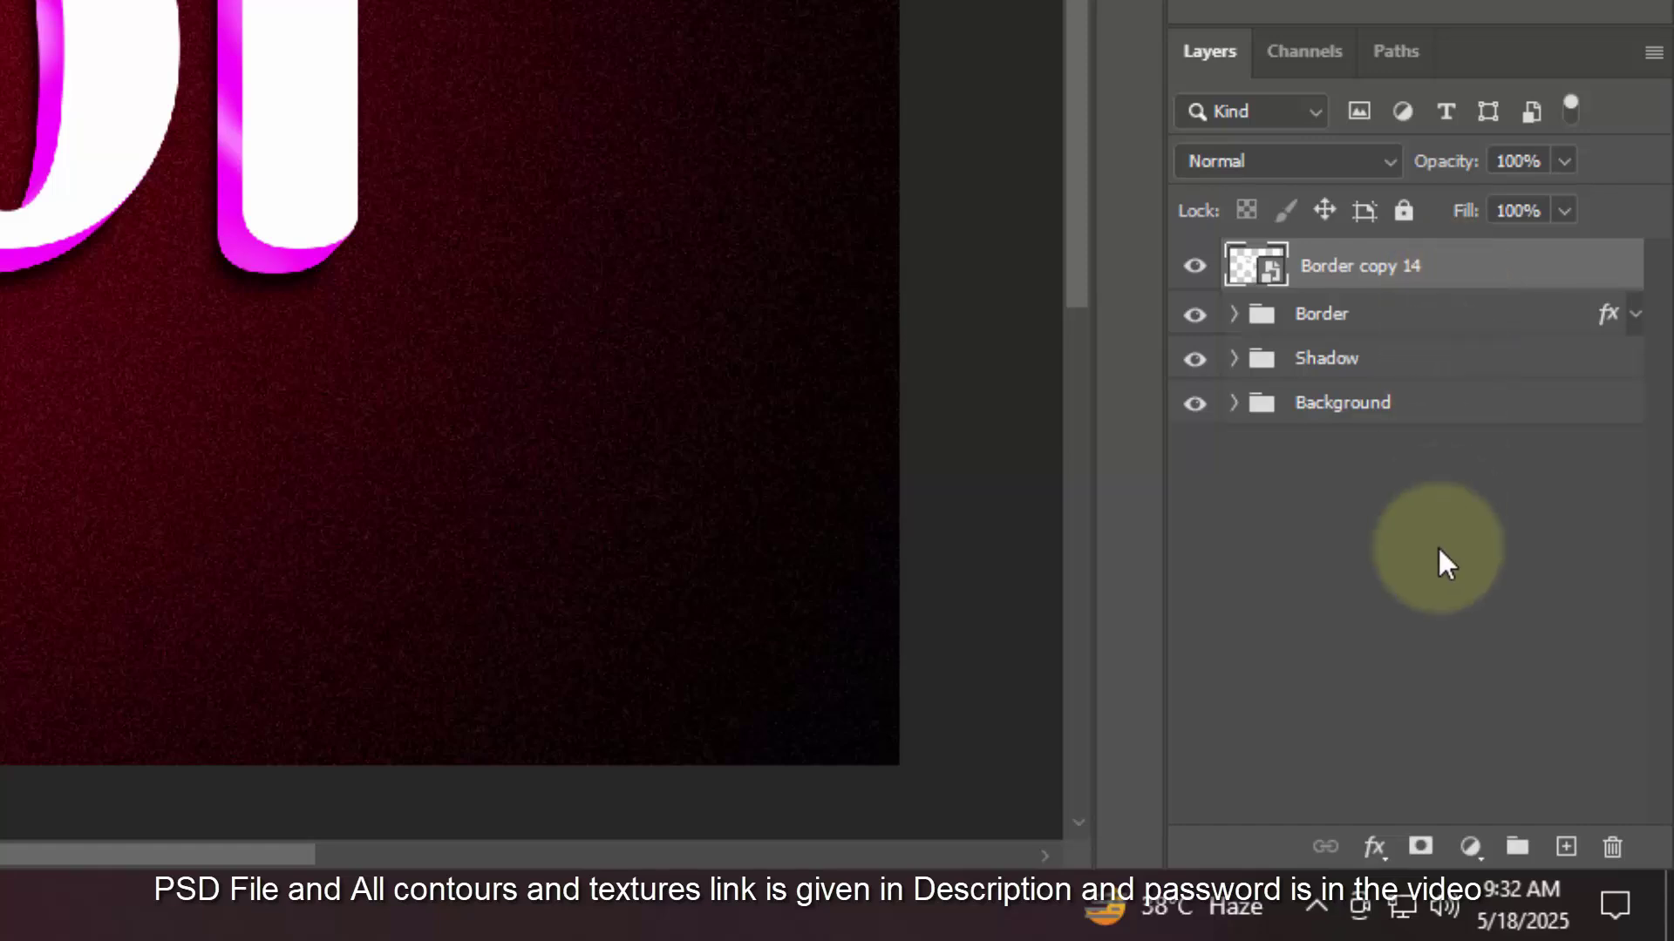
# Open the Blending Options of Border copy 14 and set its fill opacity to 0%.
pyautogui.click(1374, 846)
pyautogui.click(1397, 508)
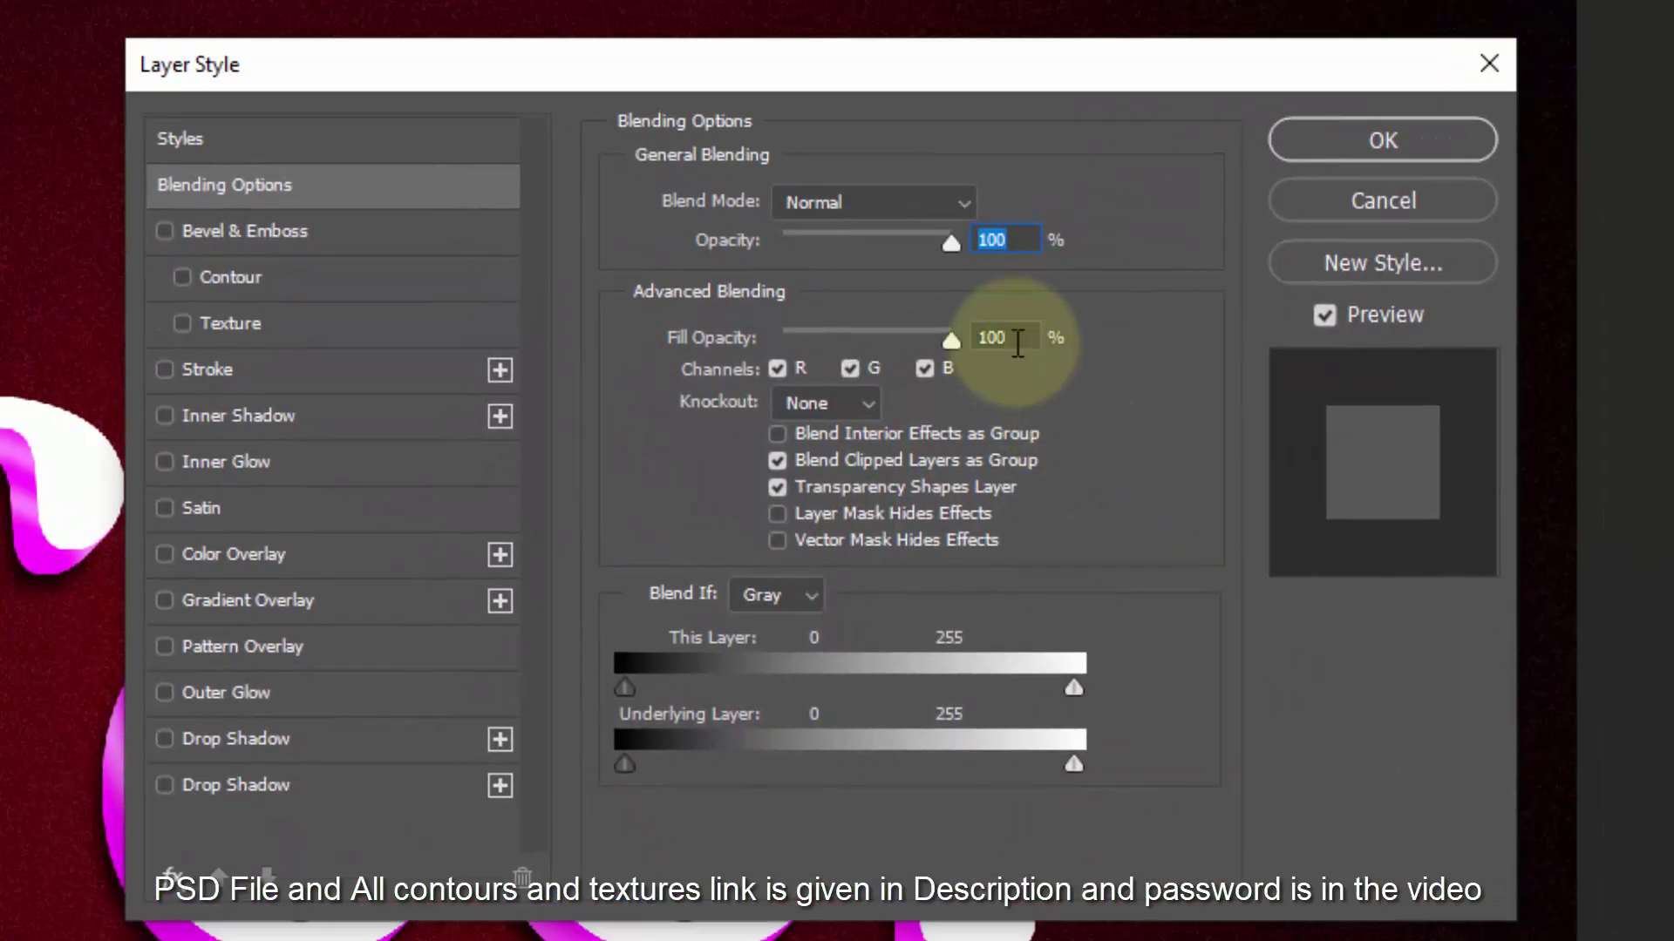
pyautogui.click(1008, 336)
pyautogui.write('0')
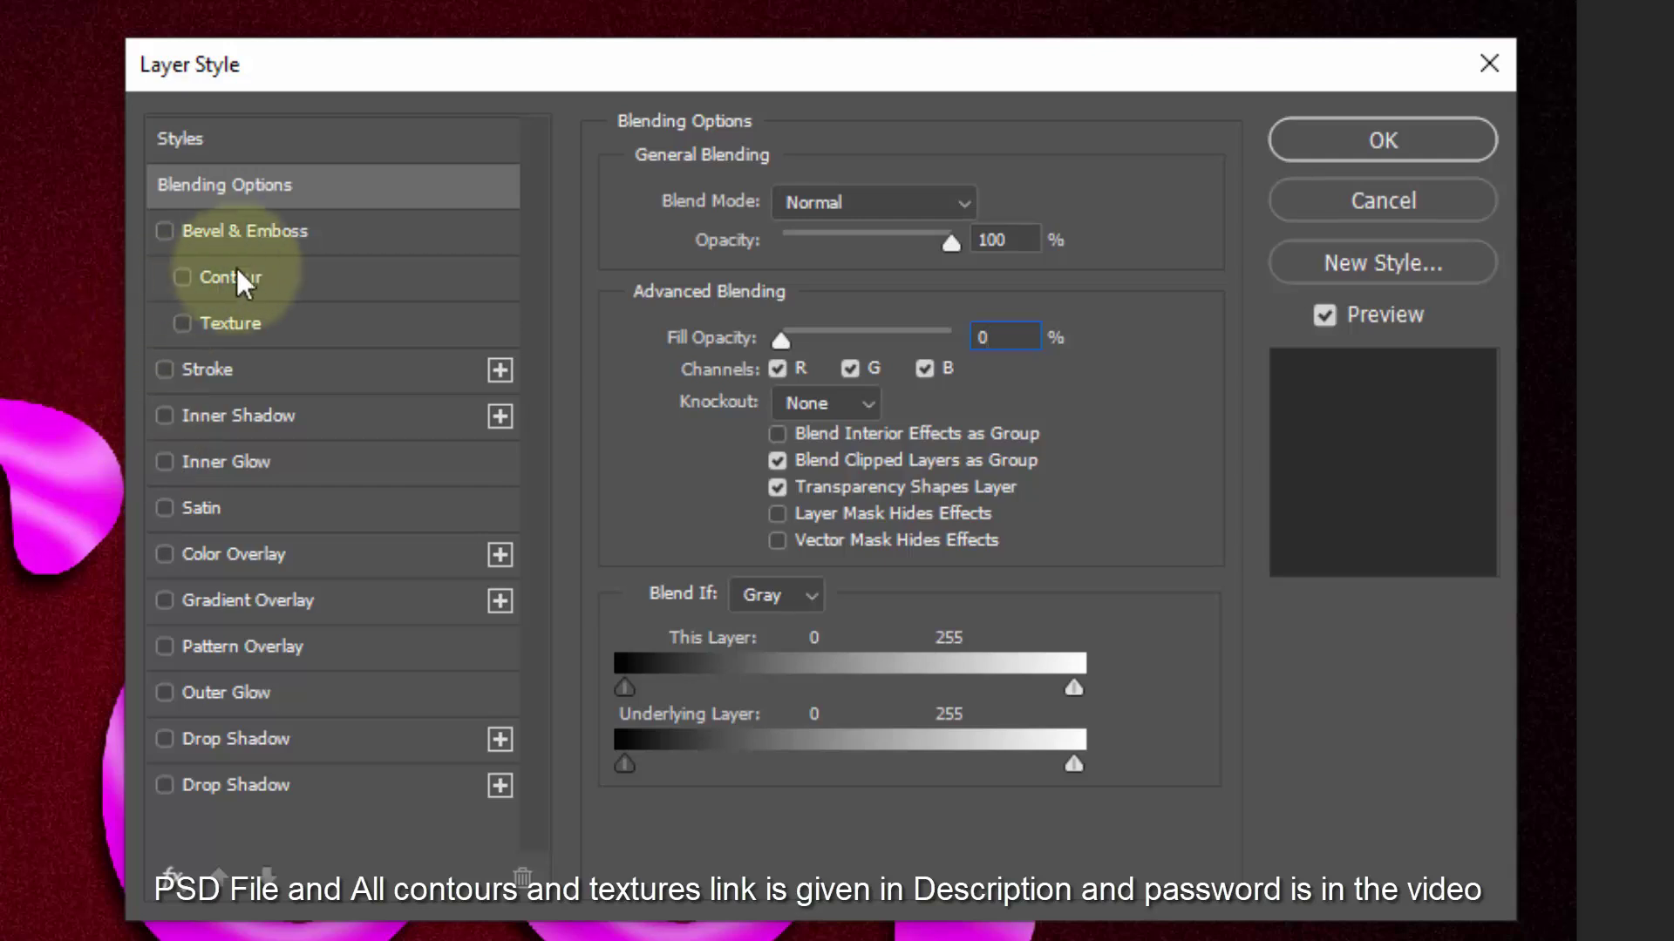
# Enable Bevel & Emboss on Border copy 14 with depth 709%, size 49 px and soften 5 px.
pyautogui.click(209, 231)
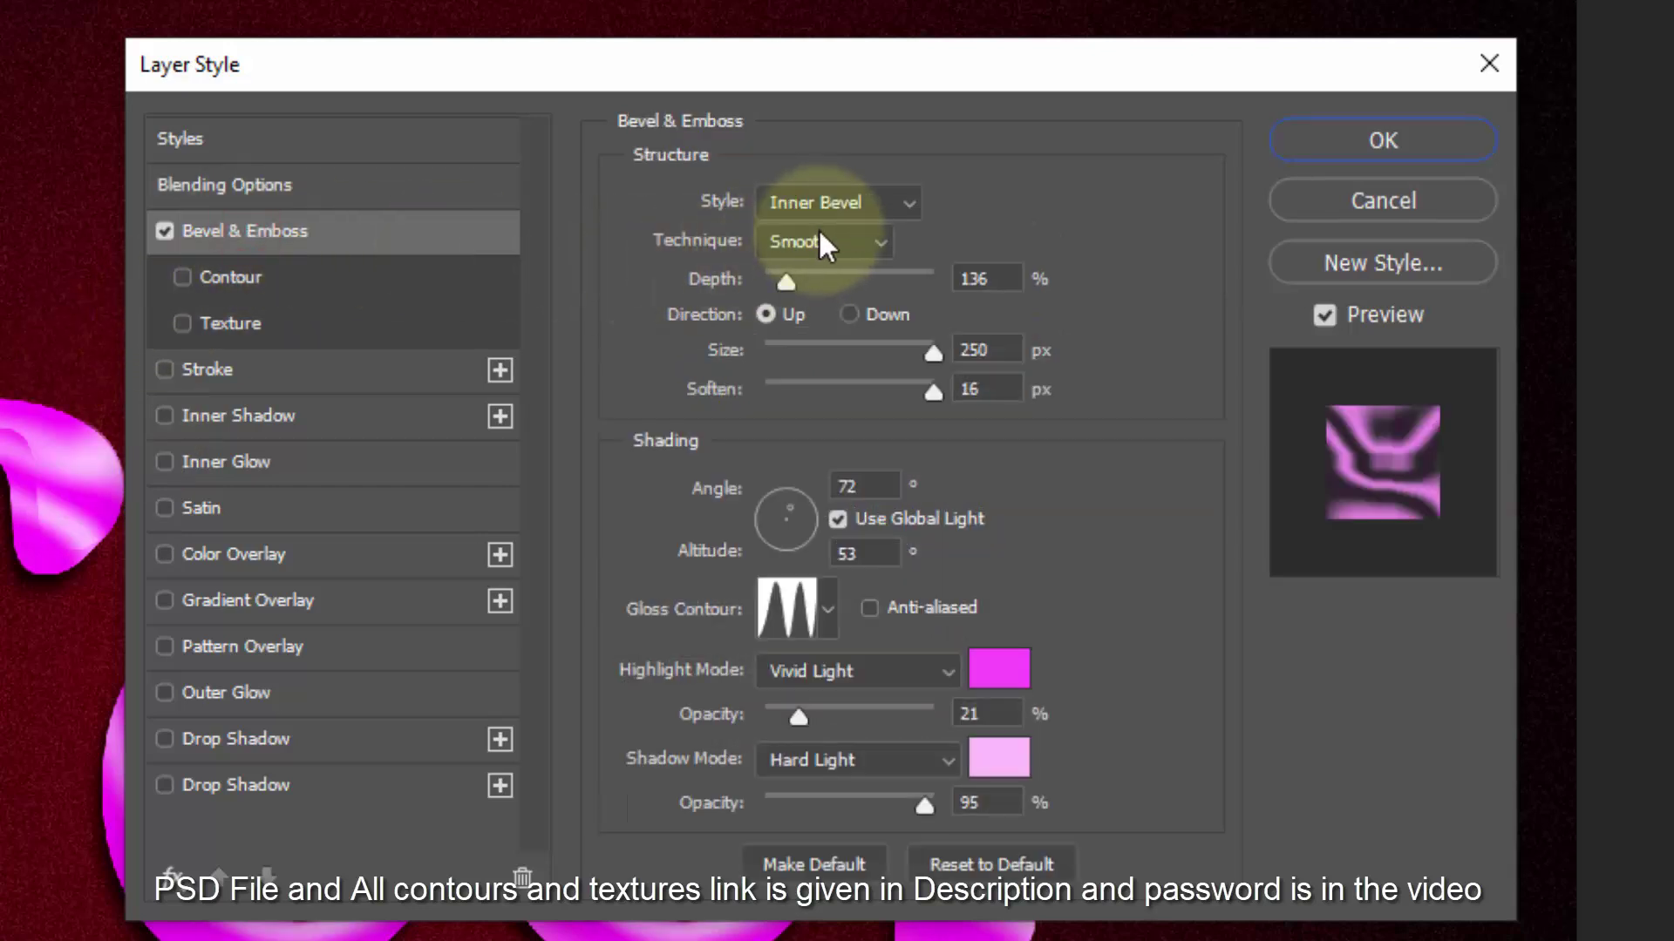
pyautogui.doubleClick(987, 278)
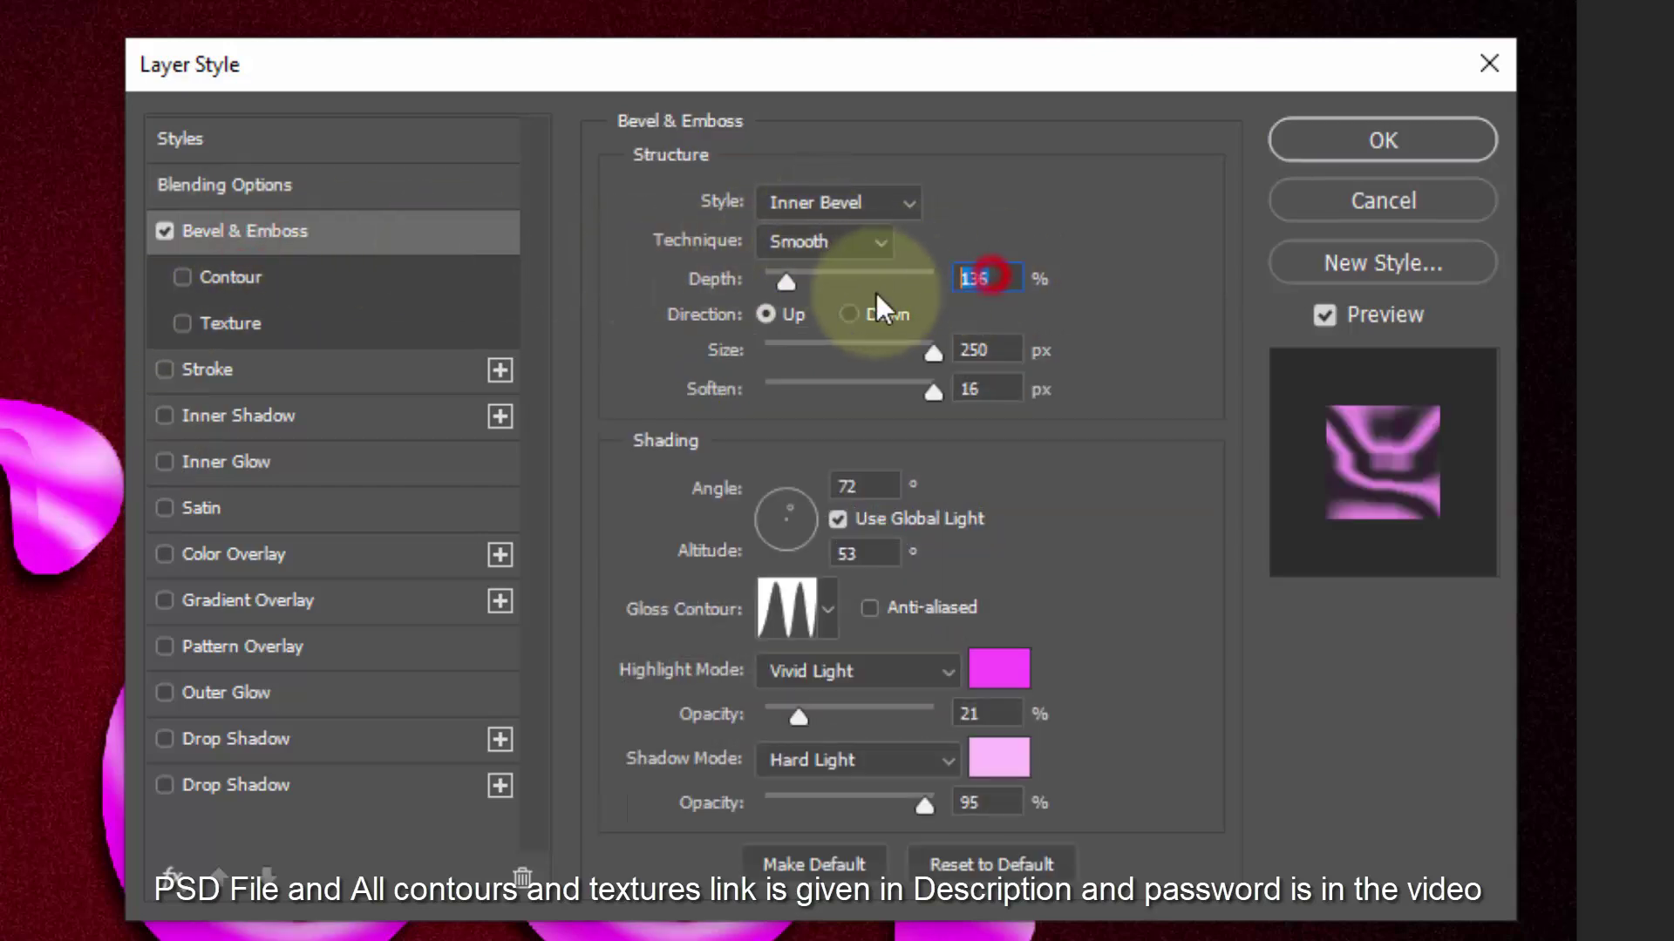
pyautogui.write('709')
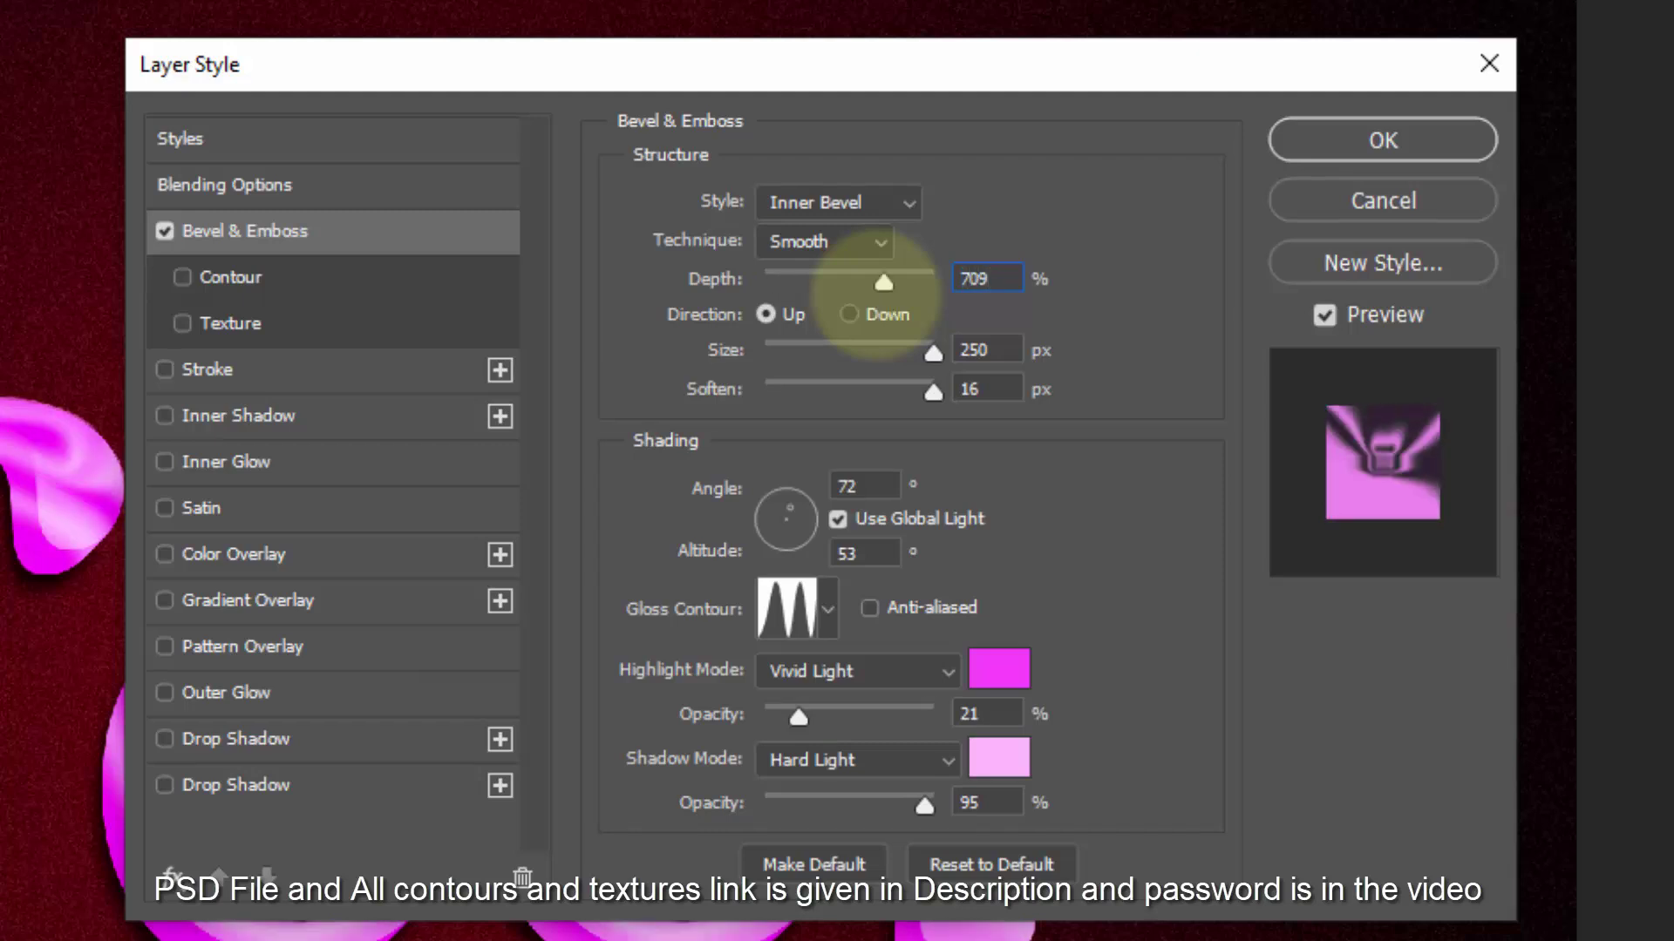
pyautogui.doubleClick(986, 349)
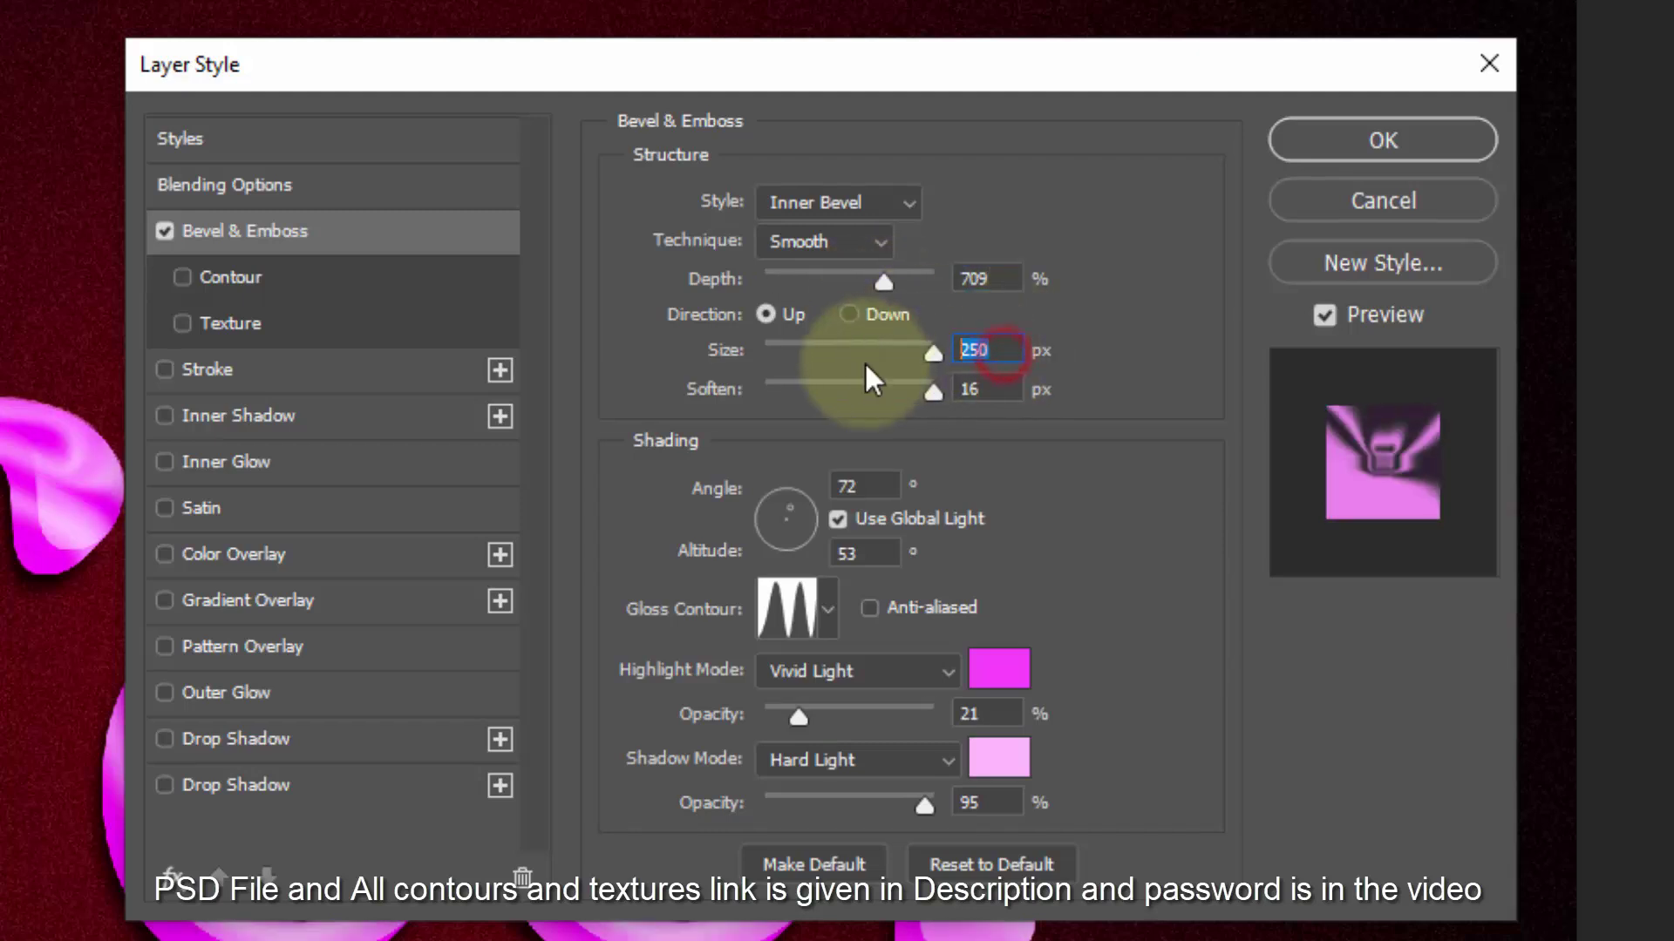
pyautogui.write('49')
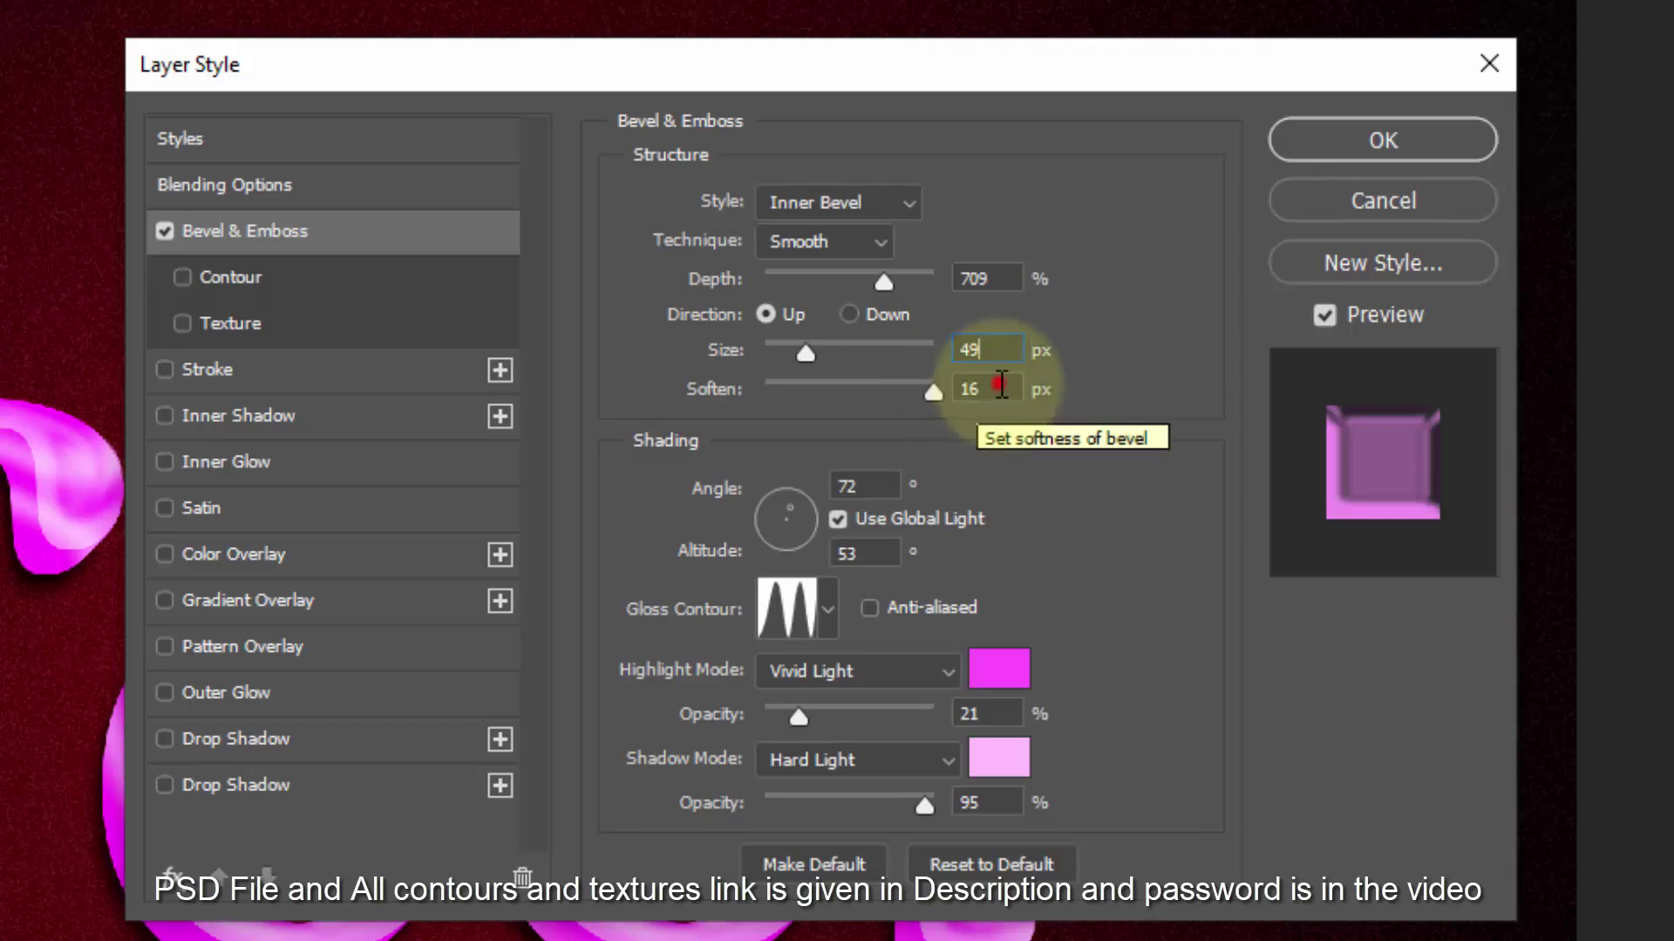
pyautogui.doubleClick(993, 389)
pyautogui.write('5')
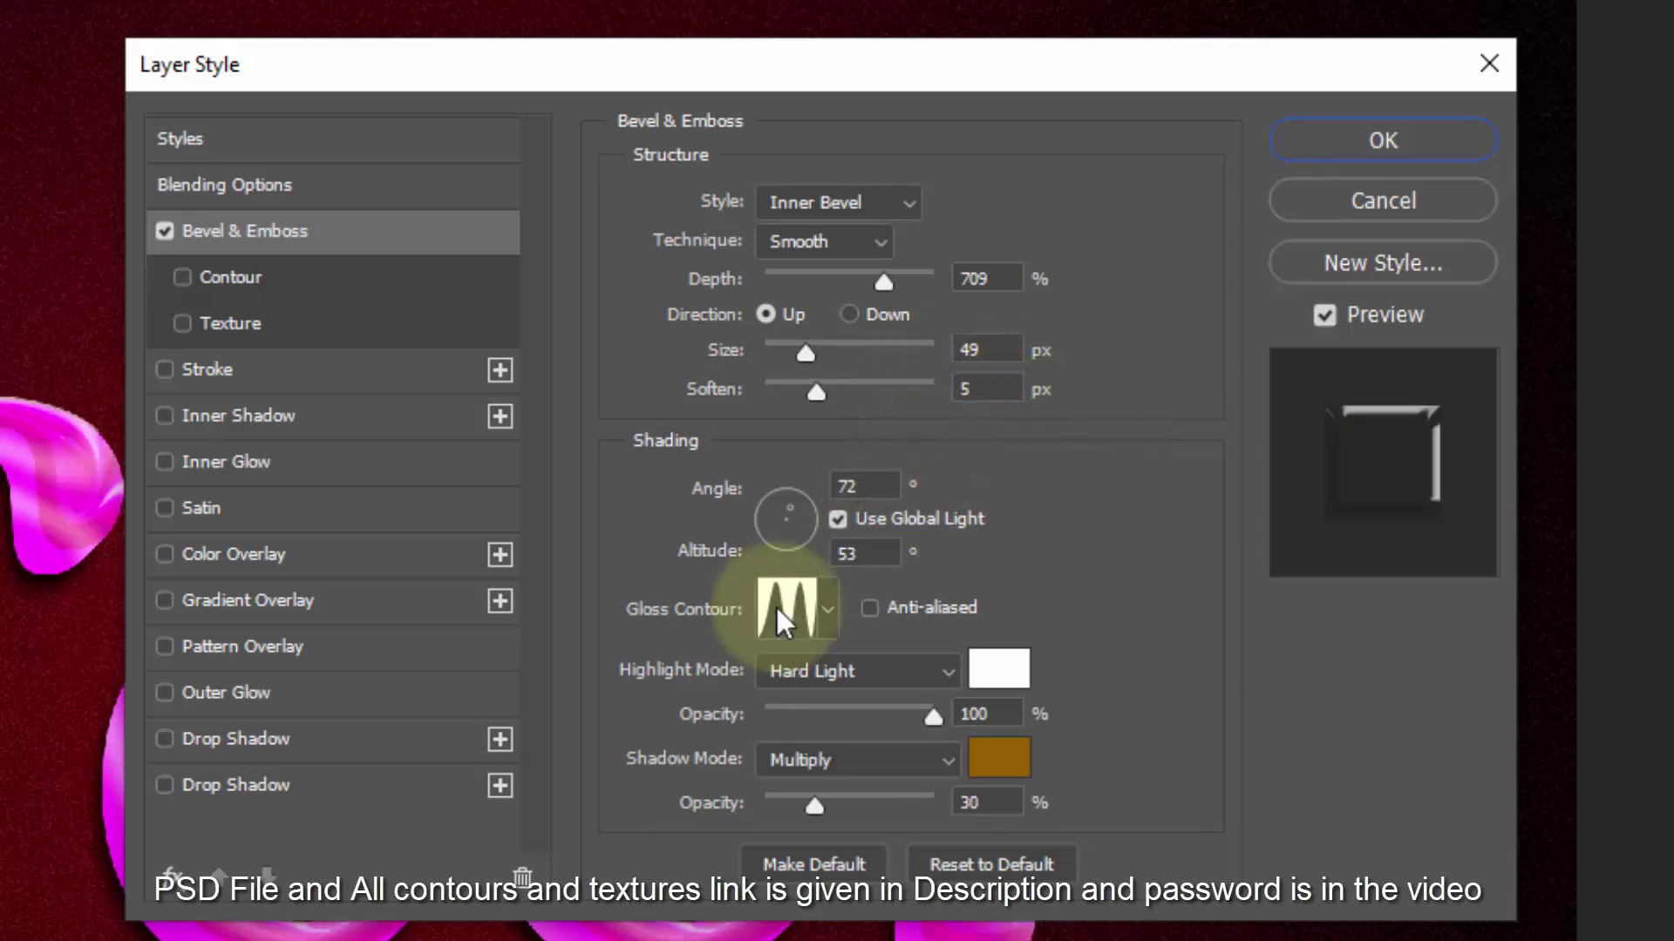
# Set the gloss contour of Border copy 14's bevel to the Cone preset in the Contour Editor.
pyautogui.click(776, 608)
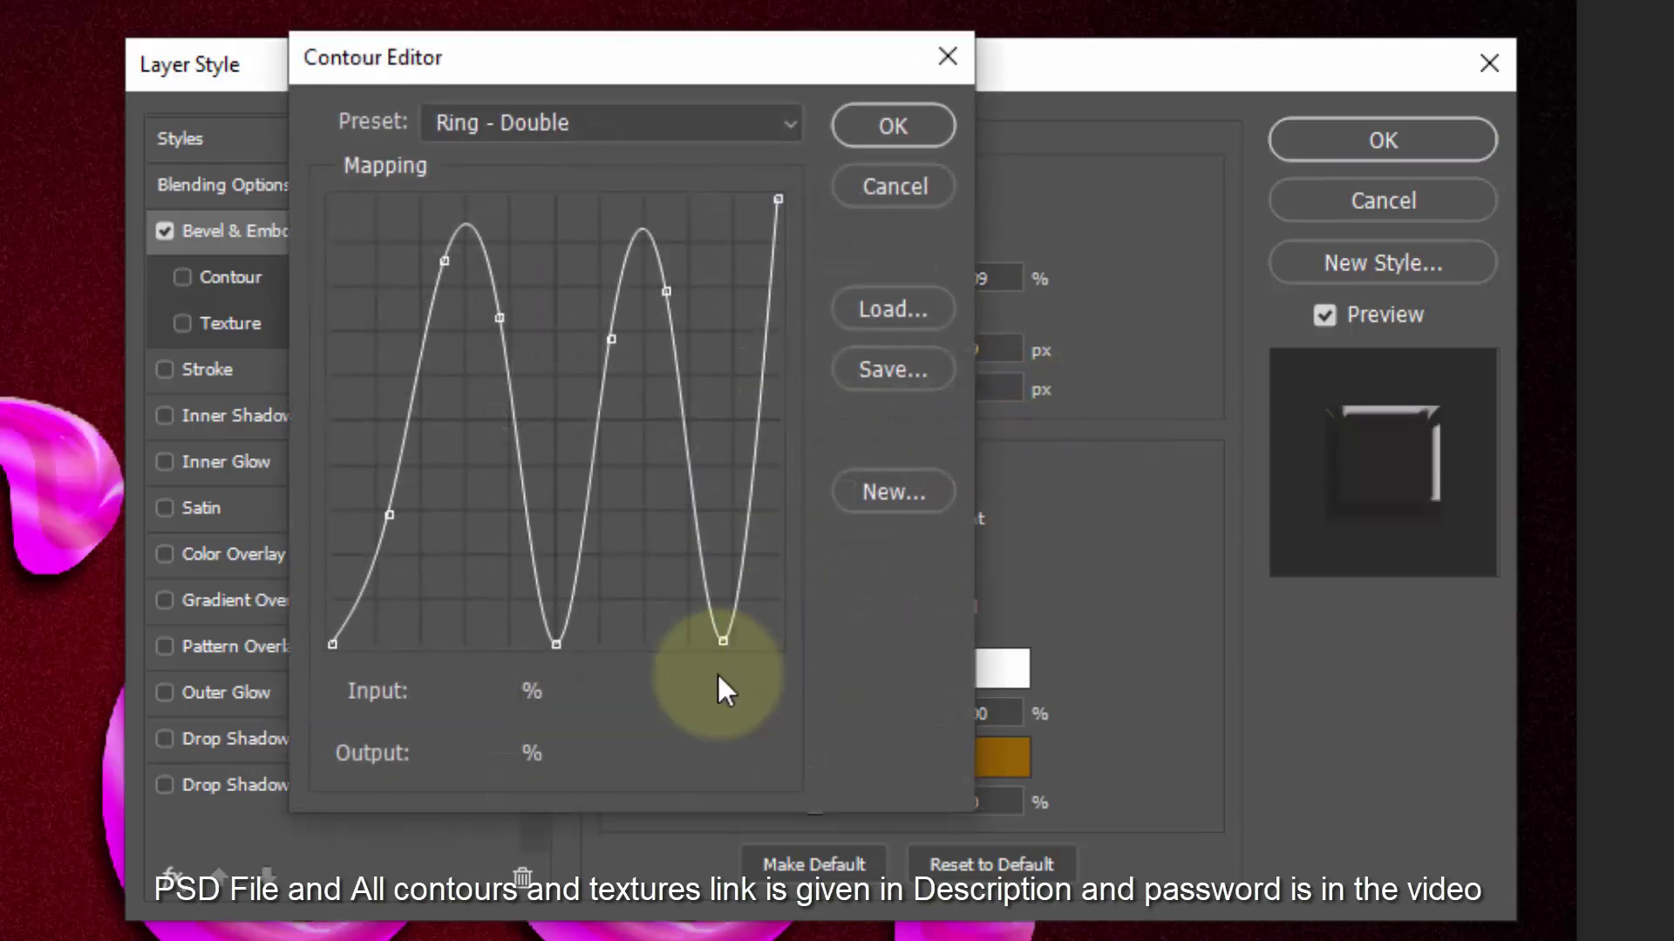
pyautogui.click(490, 103)
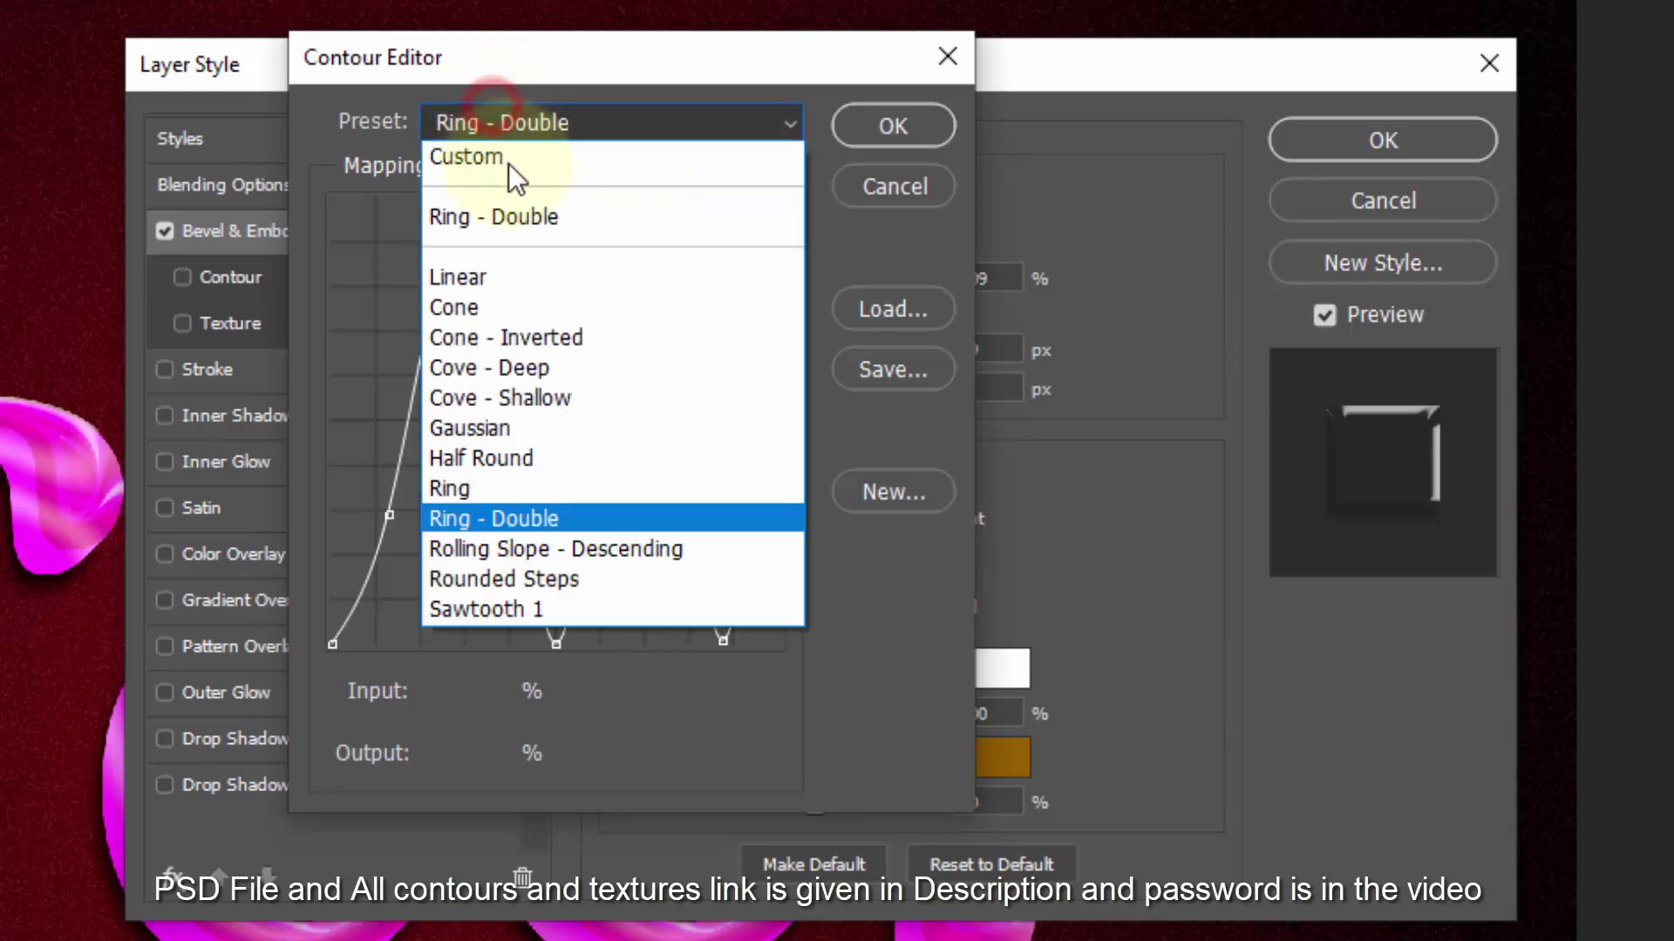
pyautogui.click(504, 308)
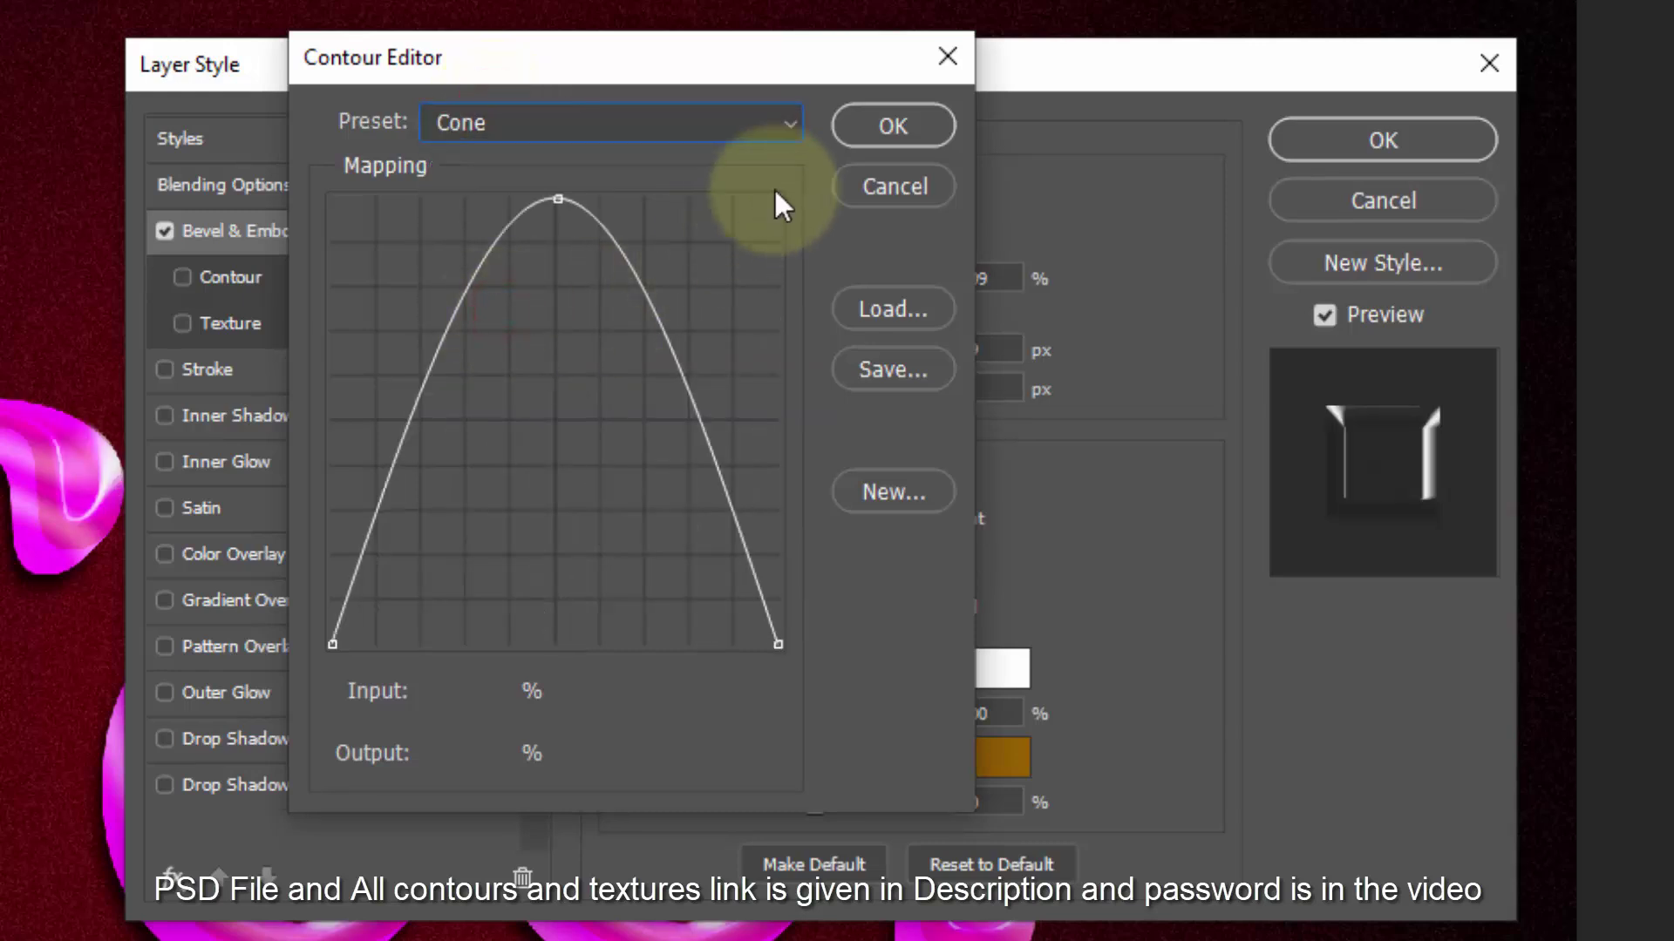
pyautogui.click(879, 135)
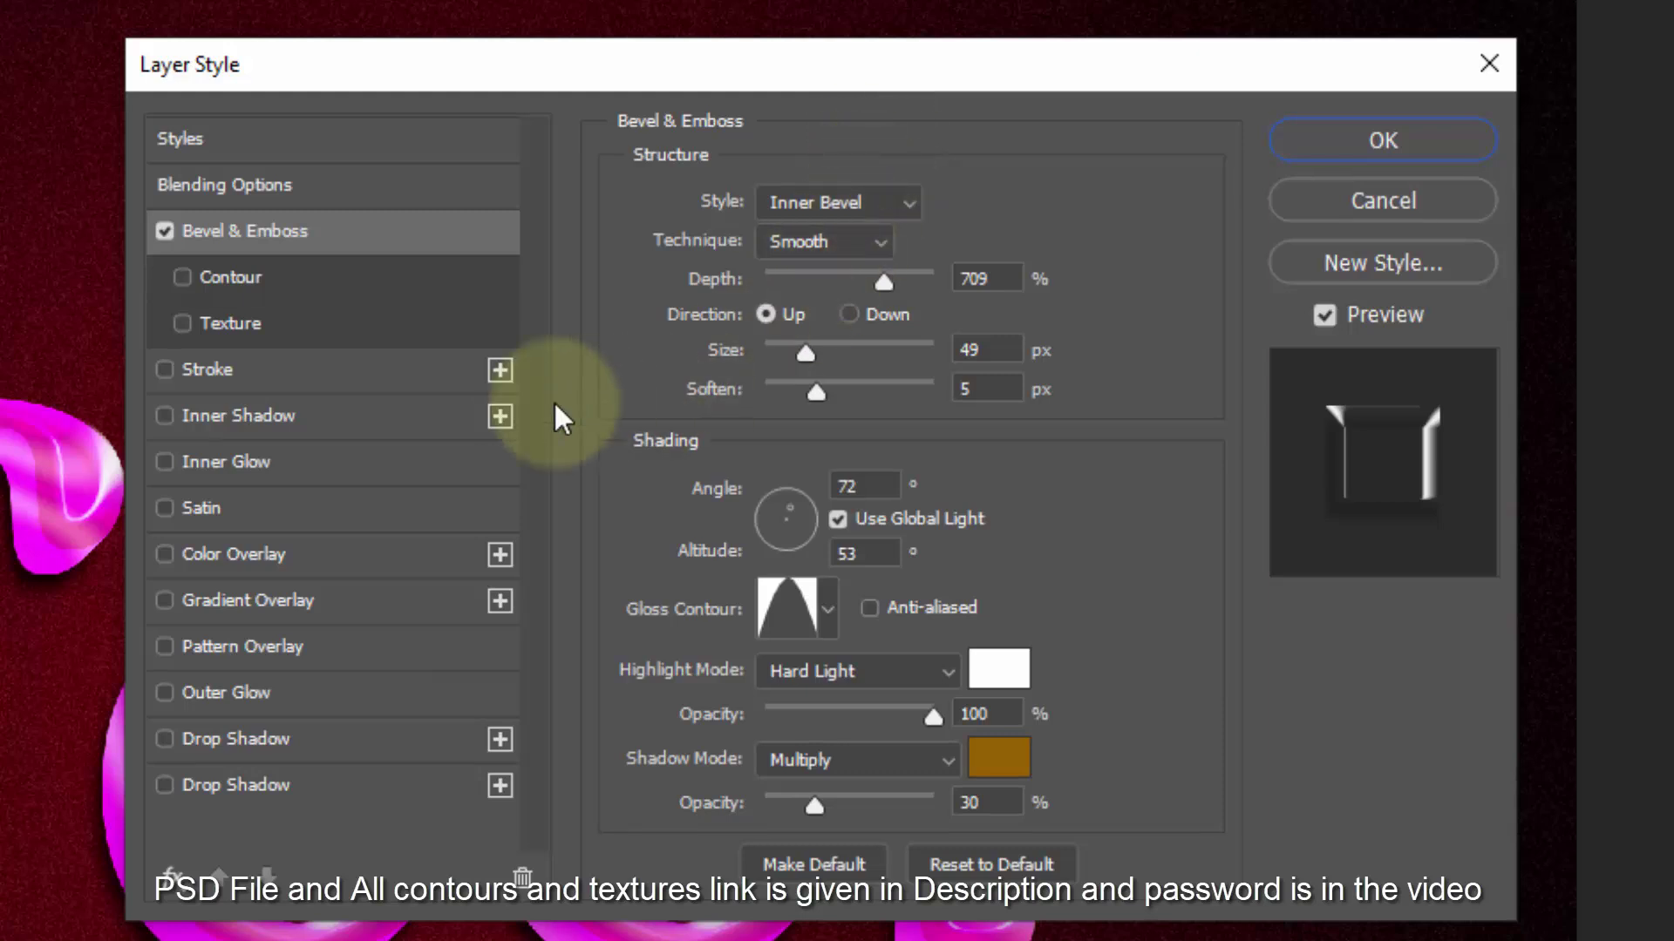
# Enable the bevel's Contour option and load the Contour 001 file from New folder (2) for it.
pyautogui.click(233, 288)
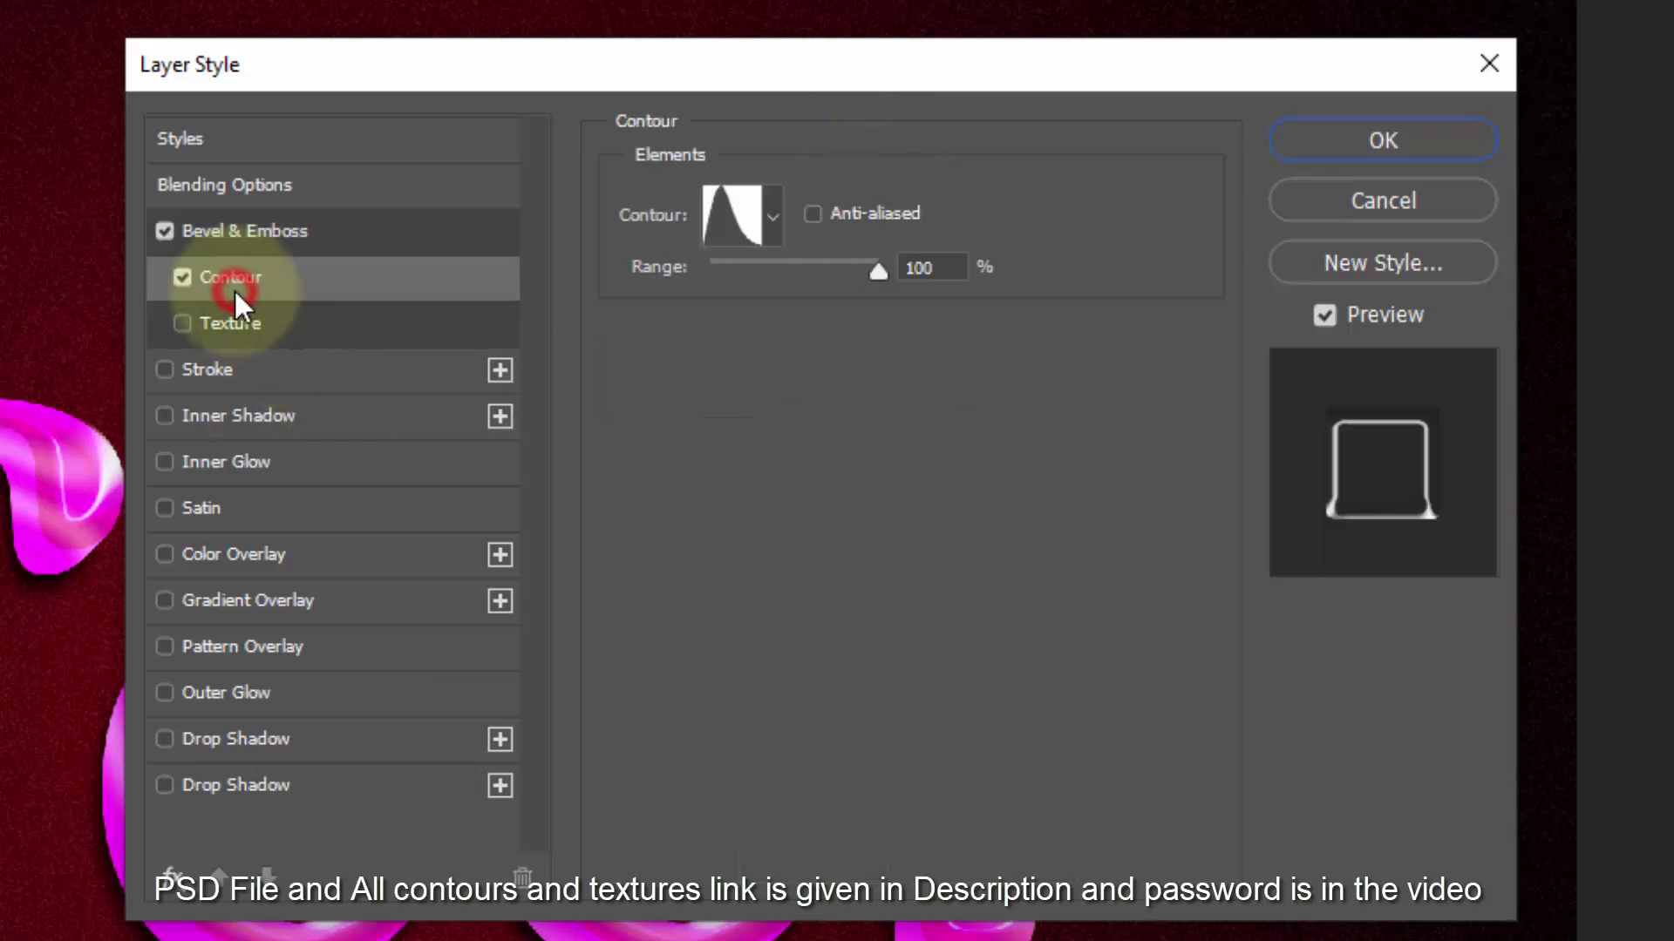
pyautogui.click(737, 227)
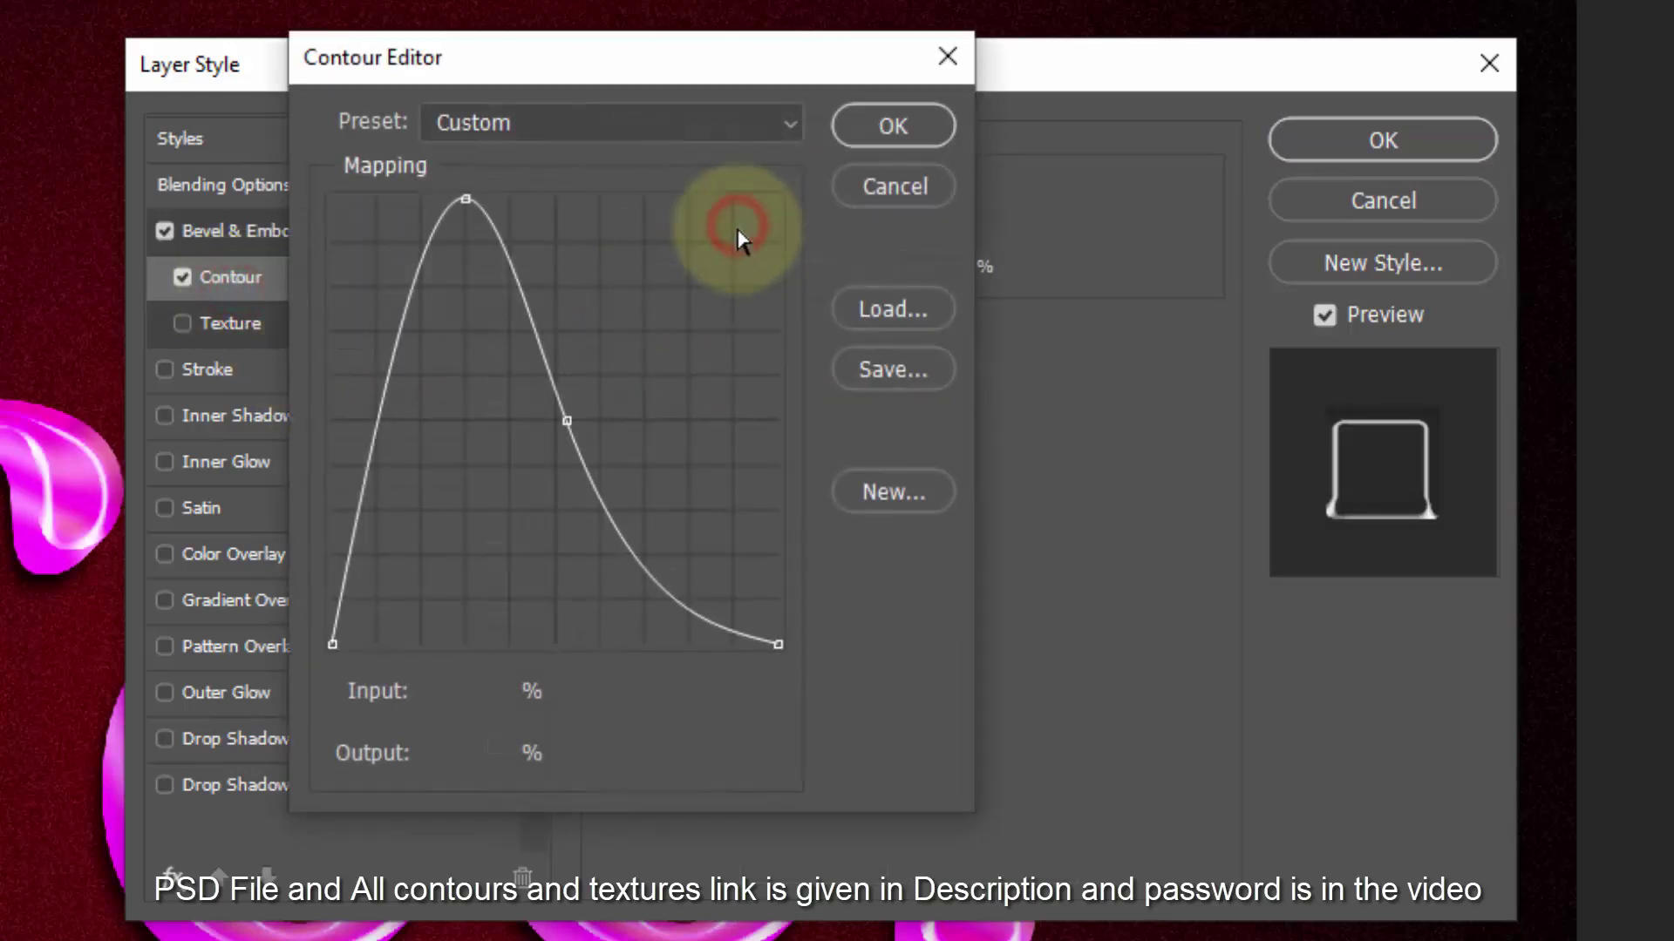
pyautogui.click(888, 307)
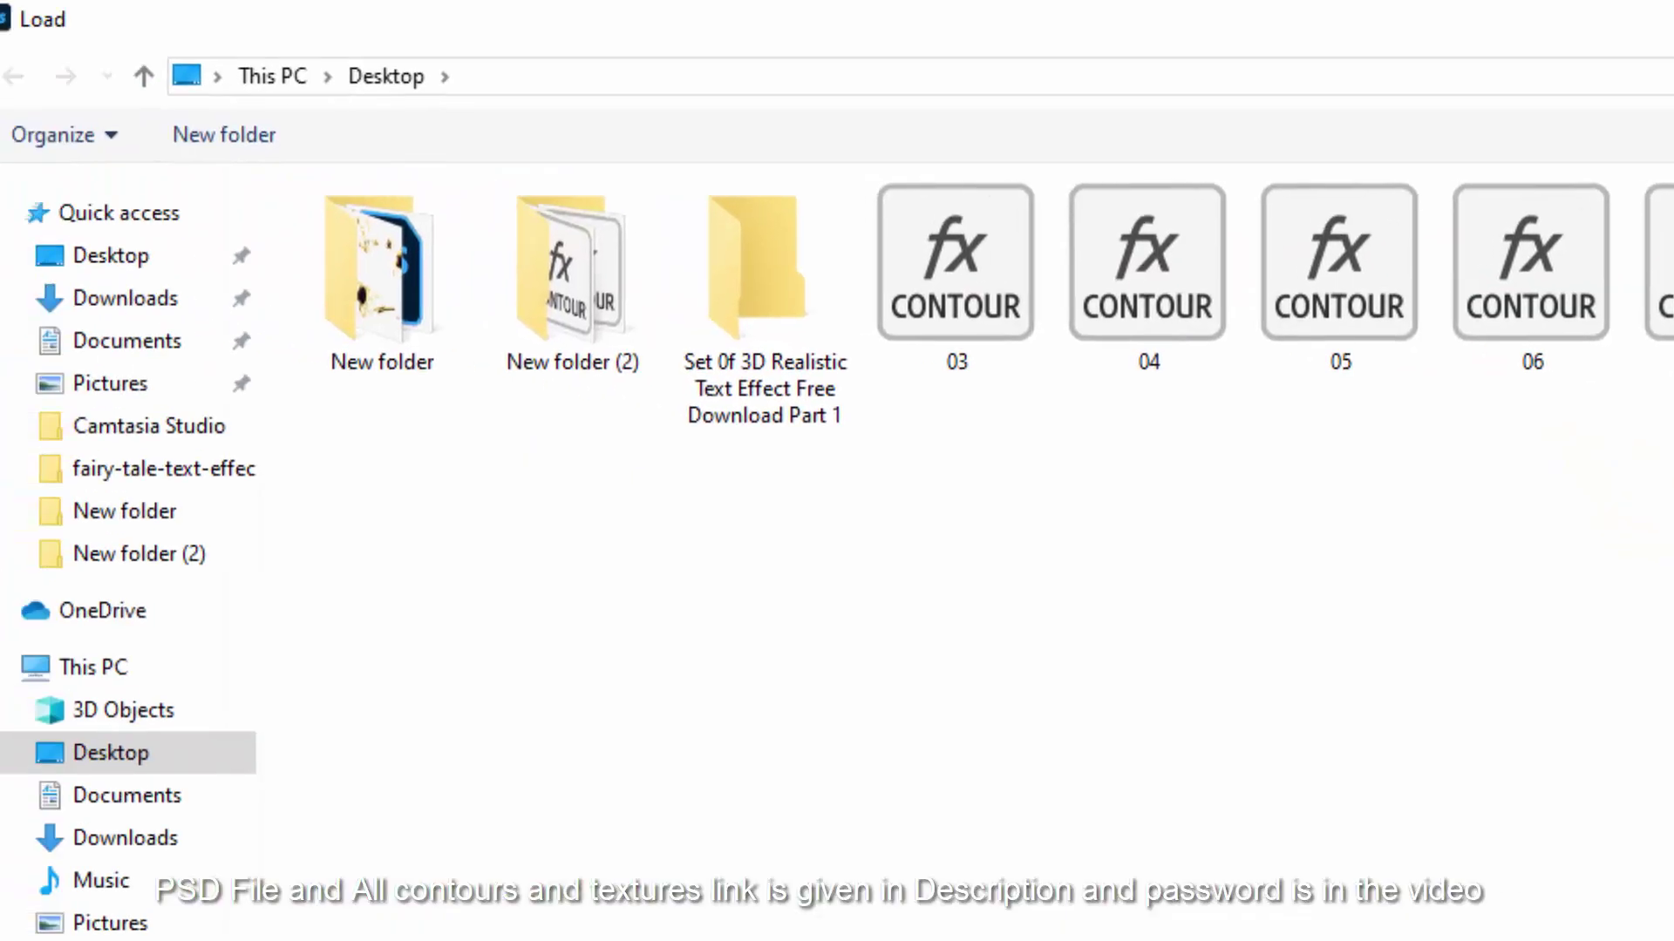
pyautogui.doubleClick(636, 303)
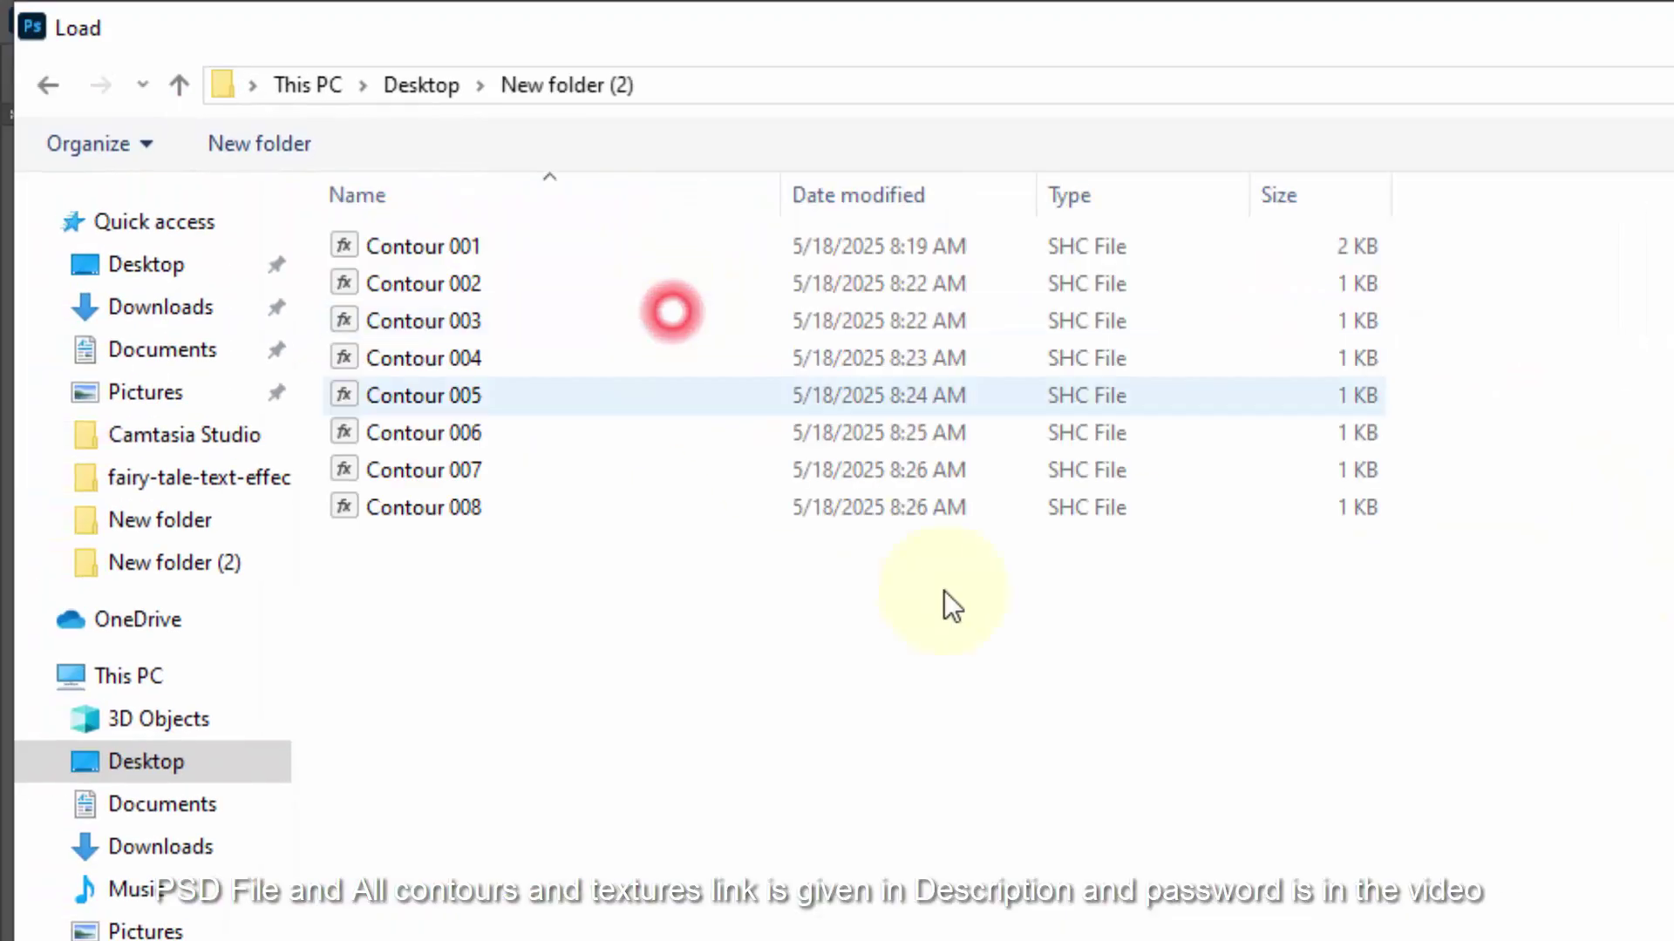
pyautogui.click(436, 248)
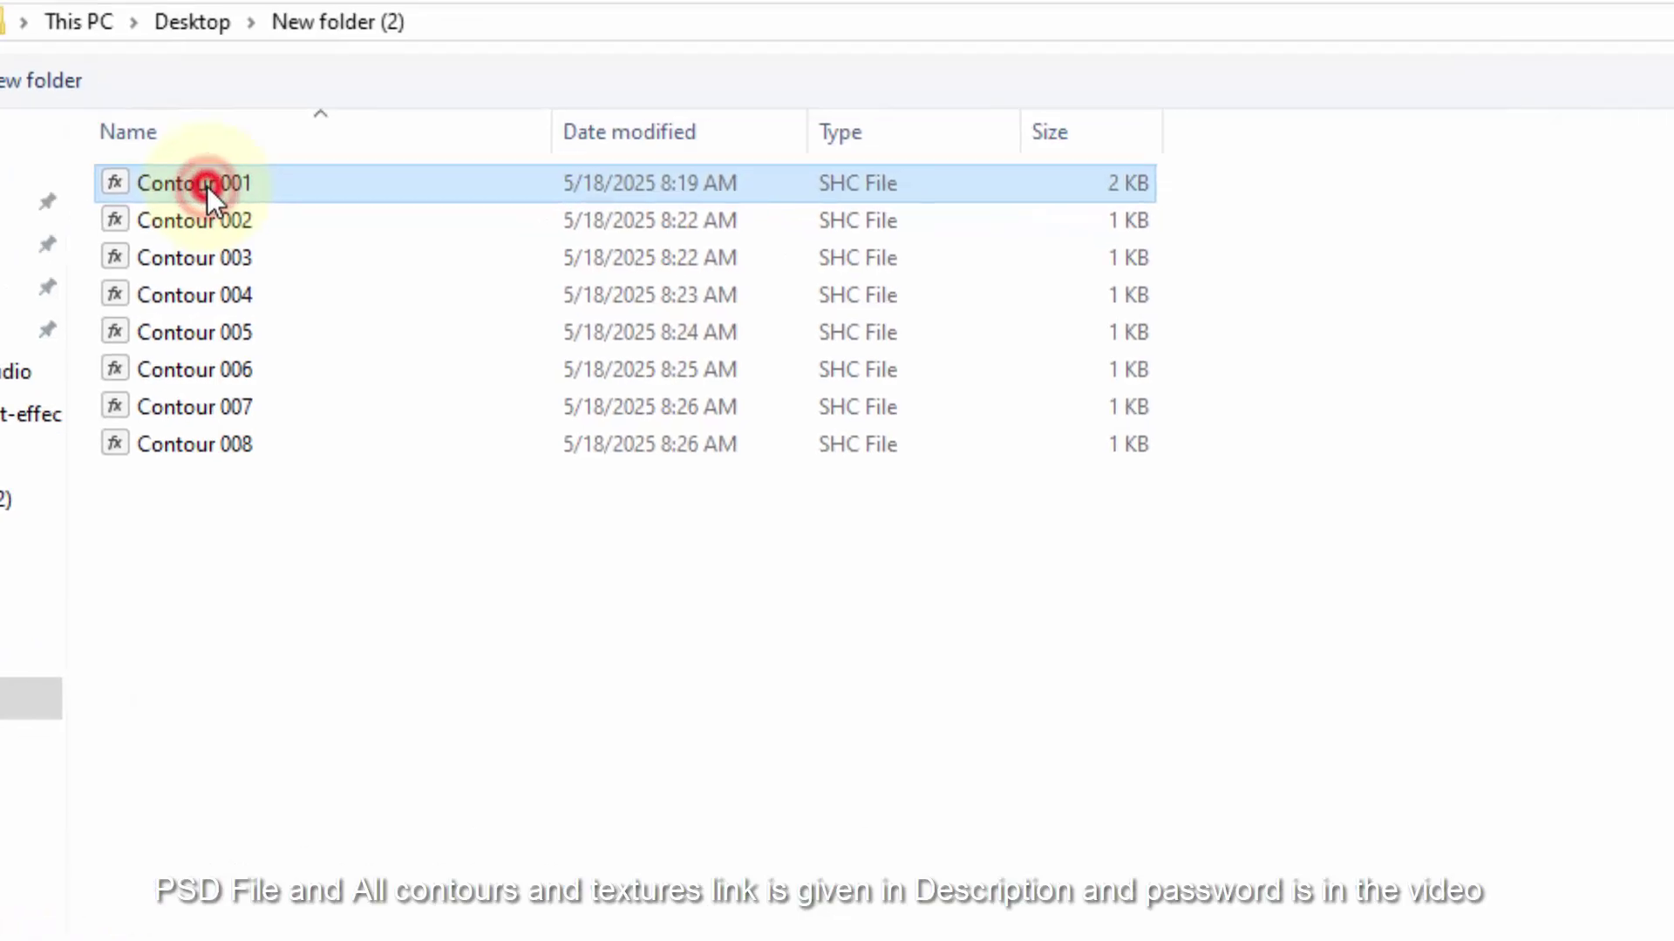
pyautogui.doubleClick(207, 186)
pyautogui.click(959, 126)
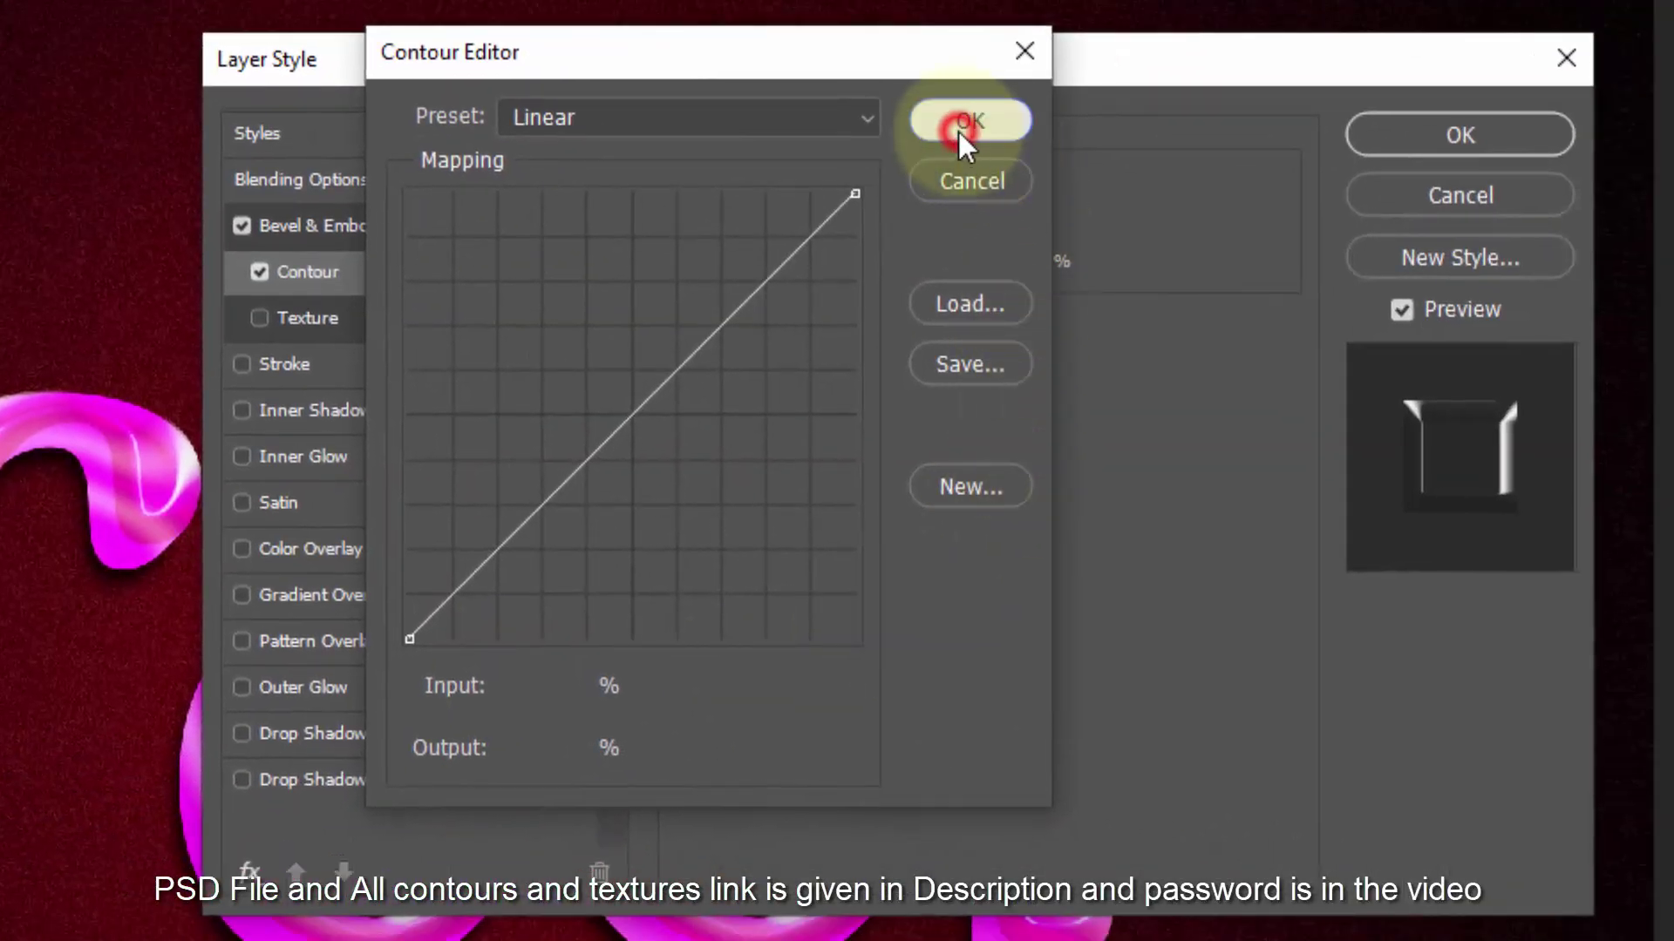
# Add an Overlay inner shadow with color #241900, 75% opacity, -55° angle, 15 px distance, 0% choke and 51 px size.
pyautogui.click(338, 402)
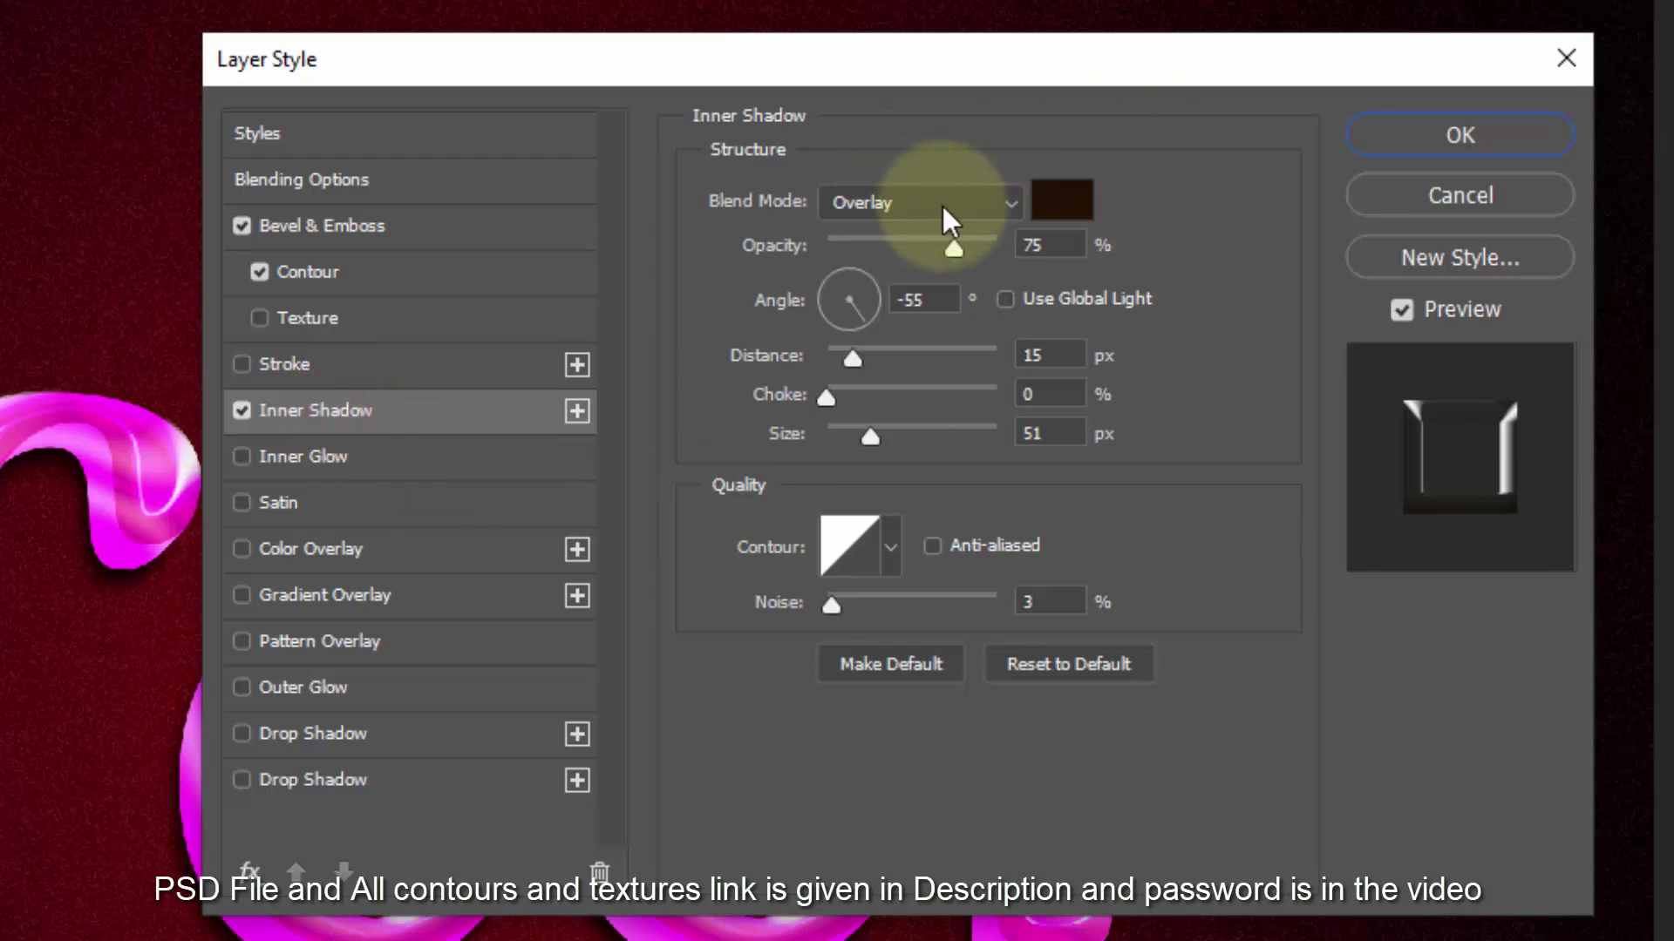
pyautogui.click(1075, 207)
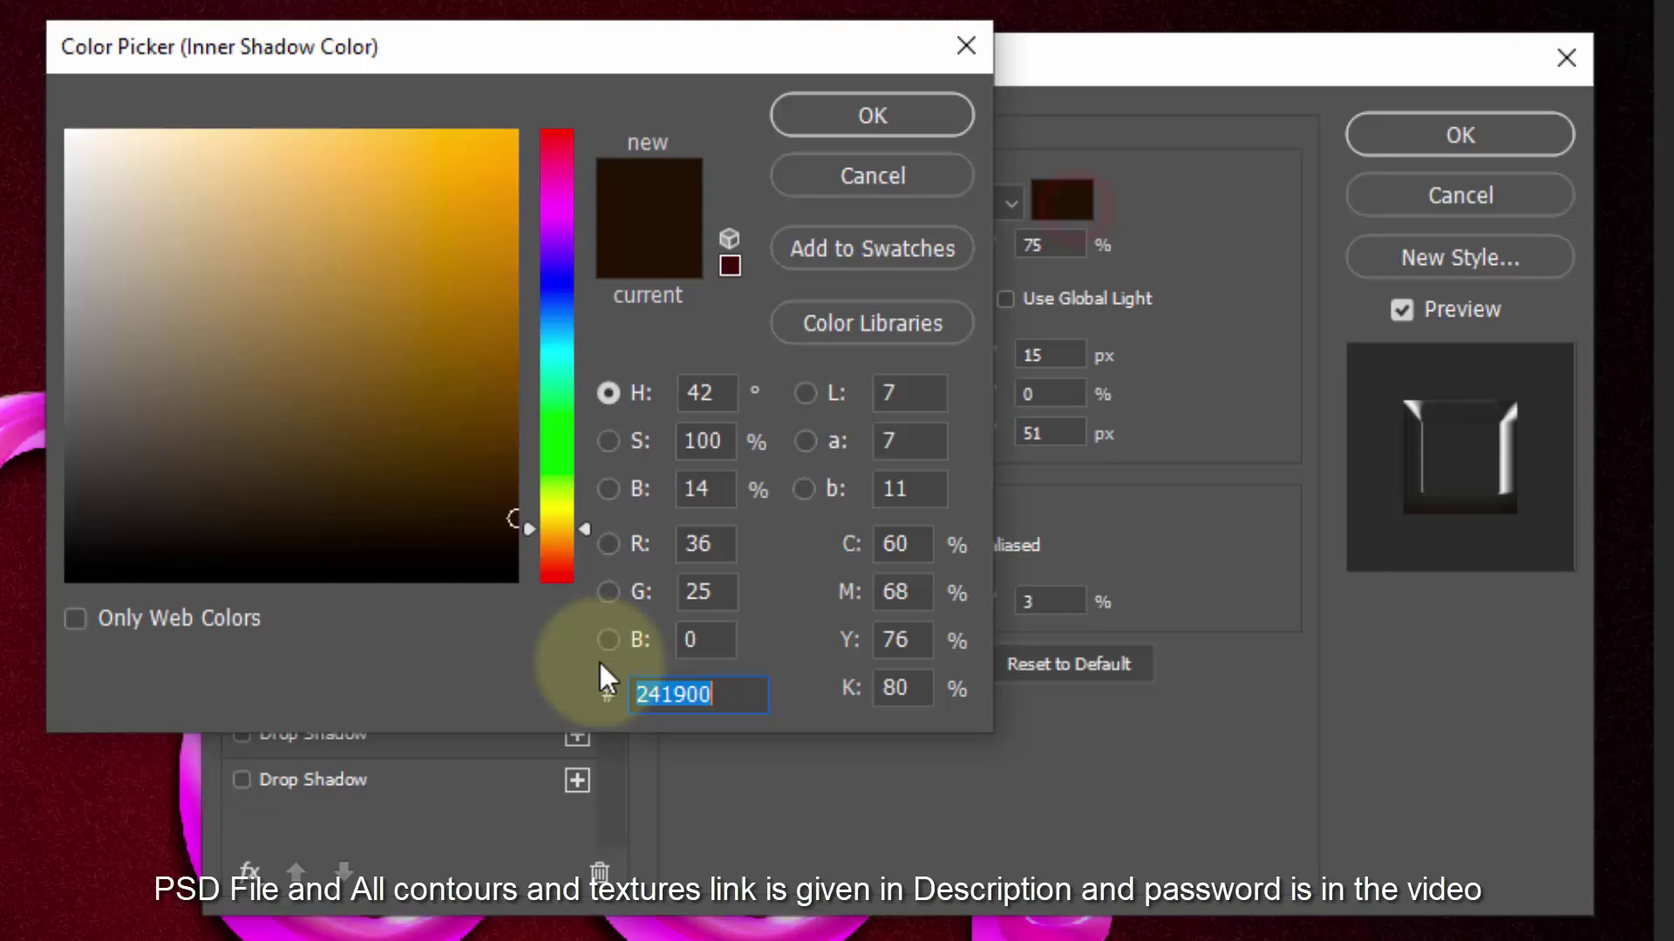
pyautogui.click(732, 698)
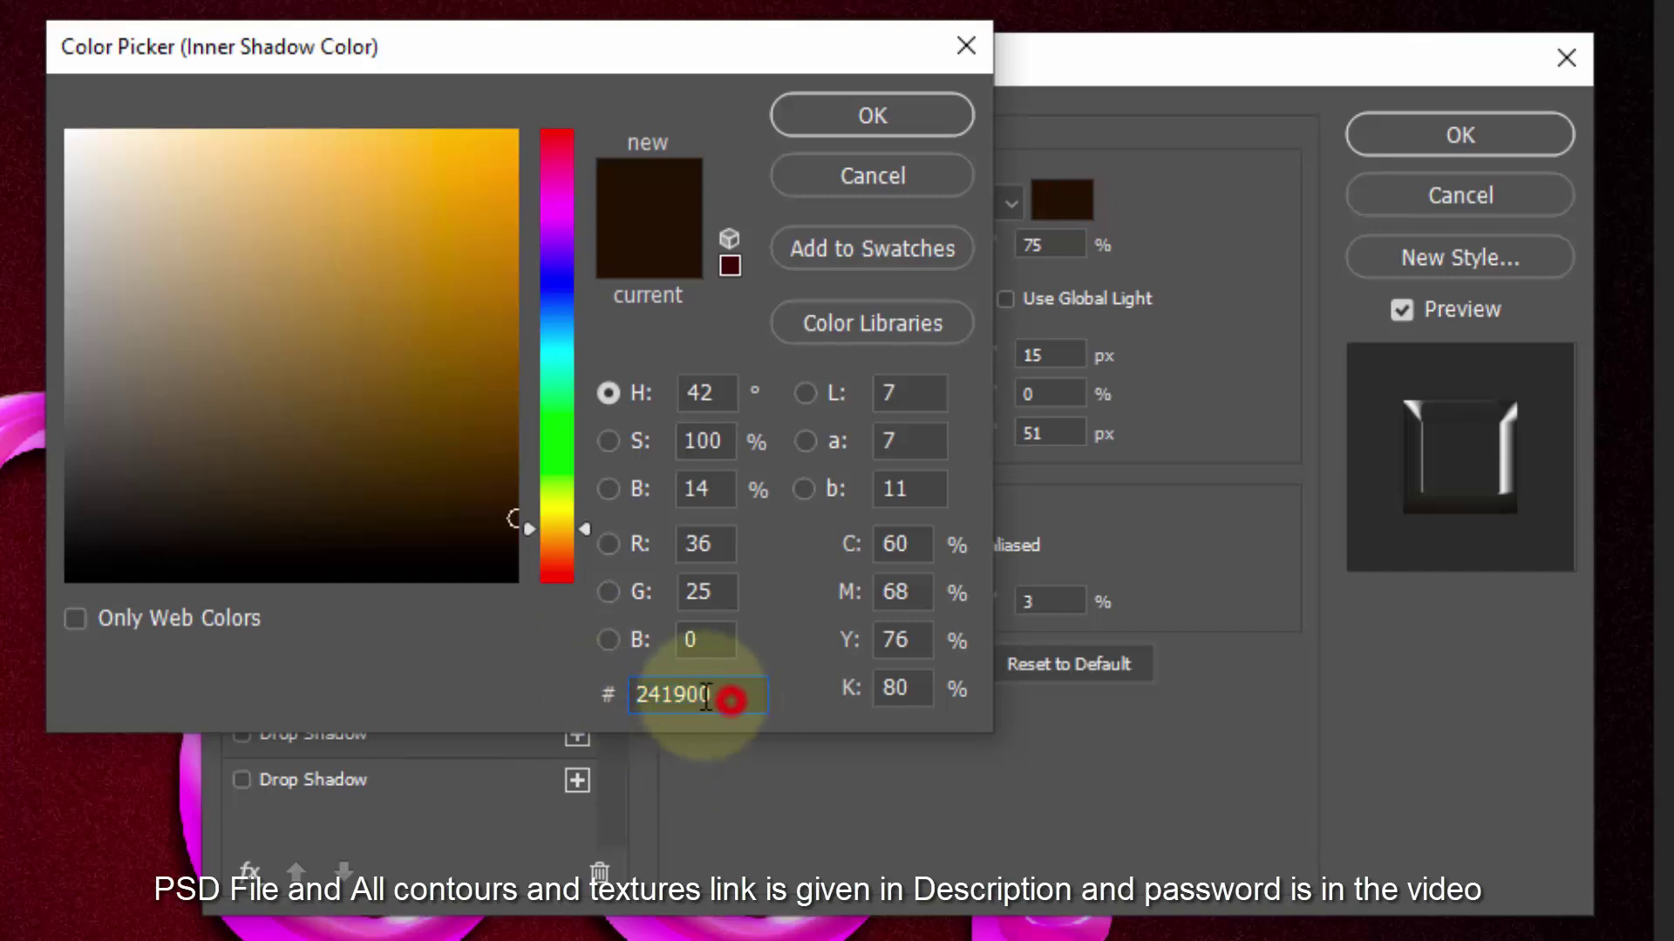
pyautogui.click(915, 117)
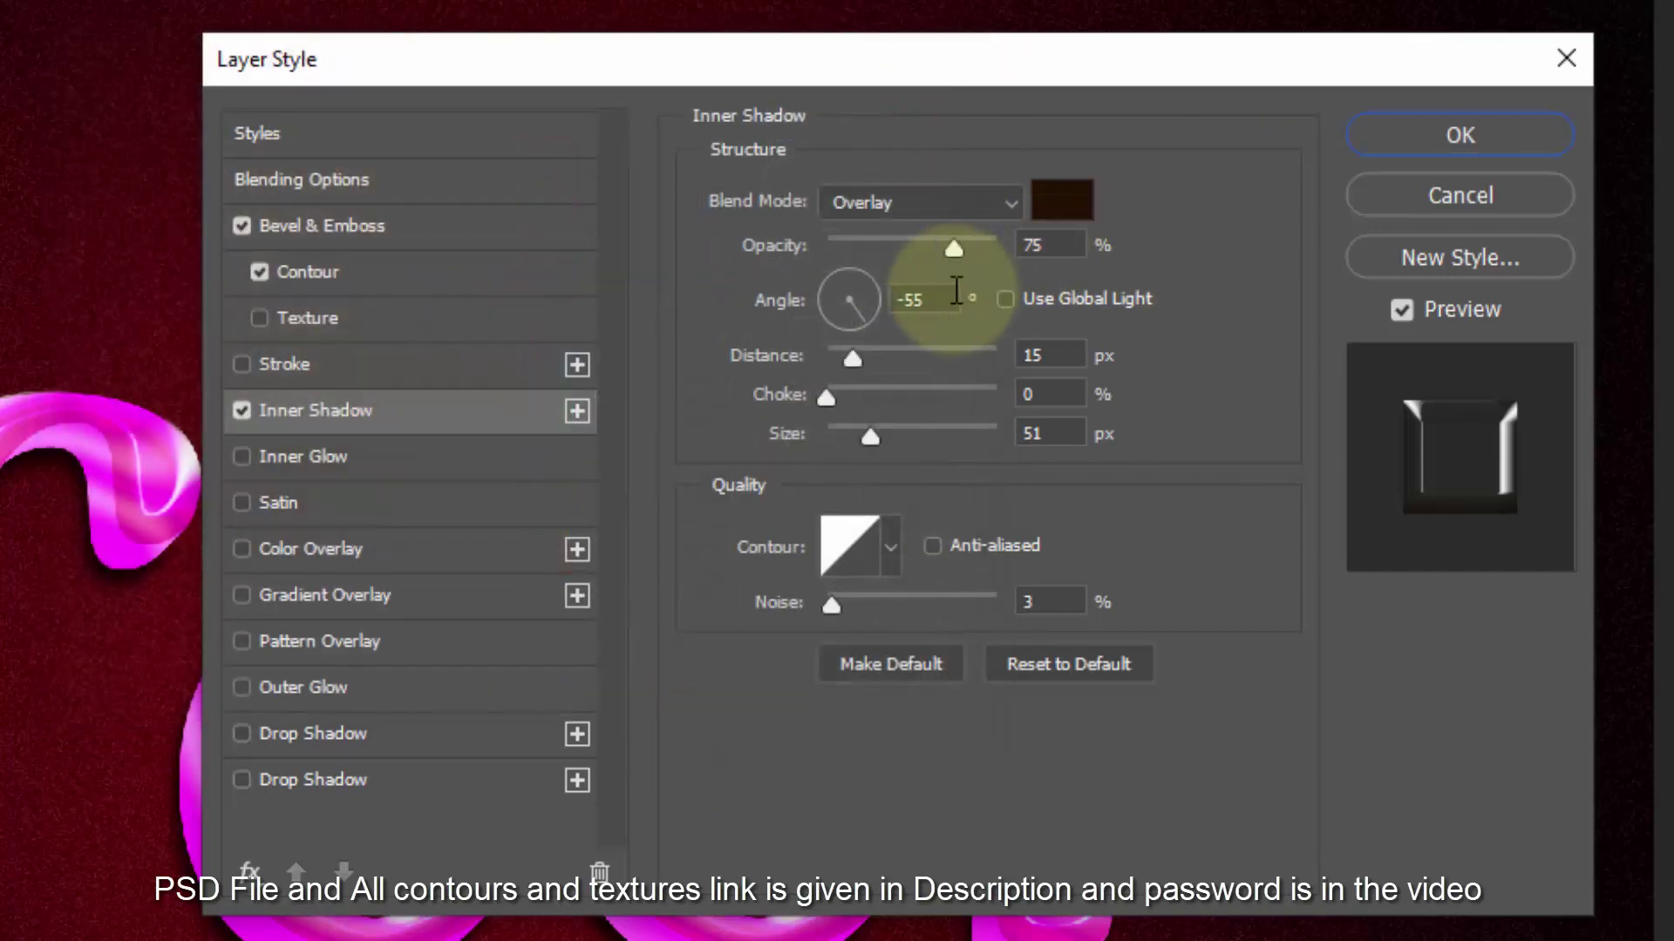
pyautogui.click(1057, 357)
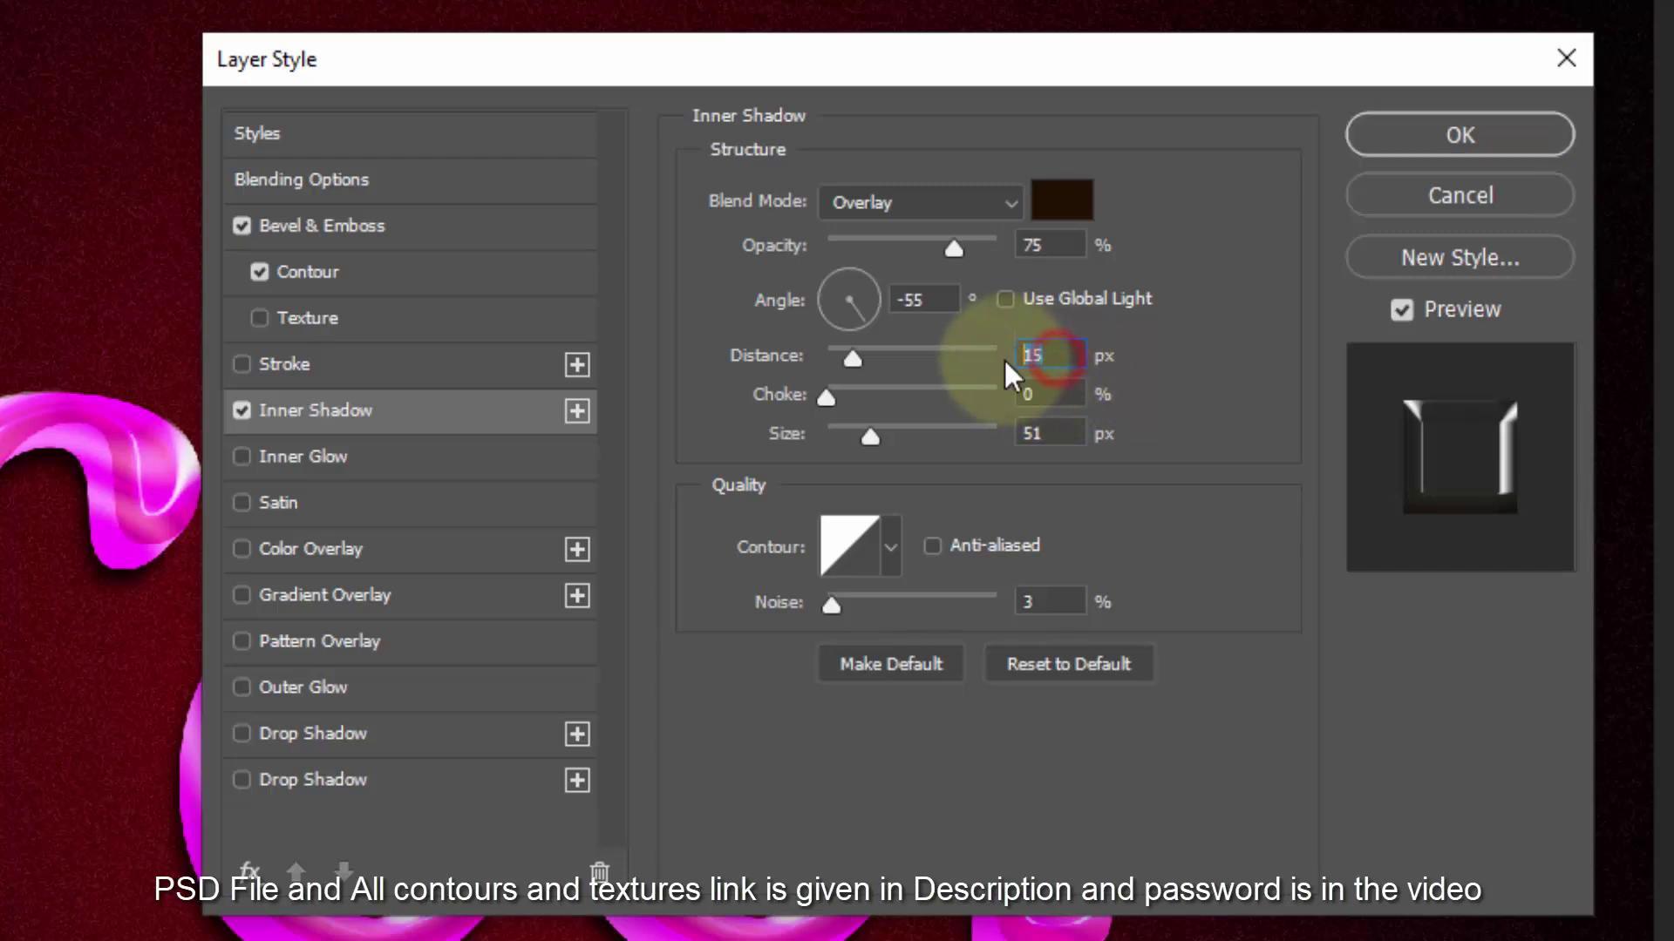
pyautogui.click(1072, 393)
pyautogui.click(1071, 434)
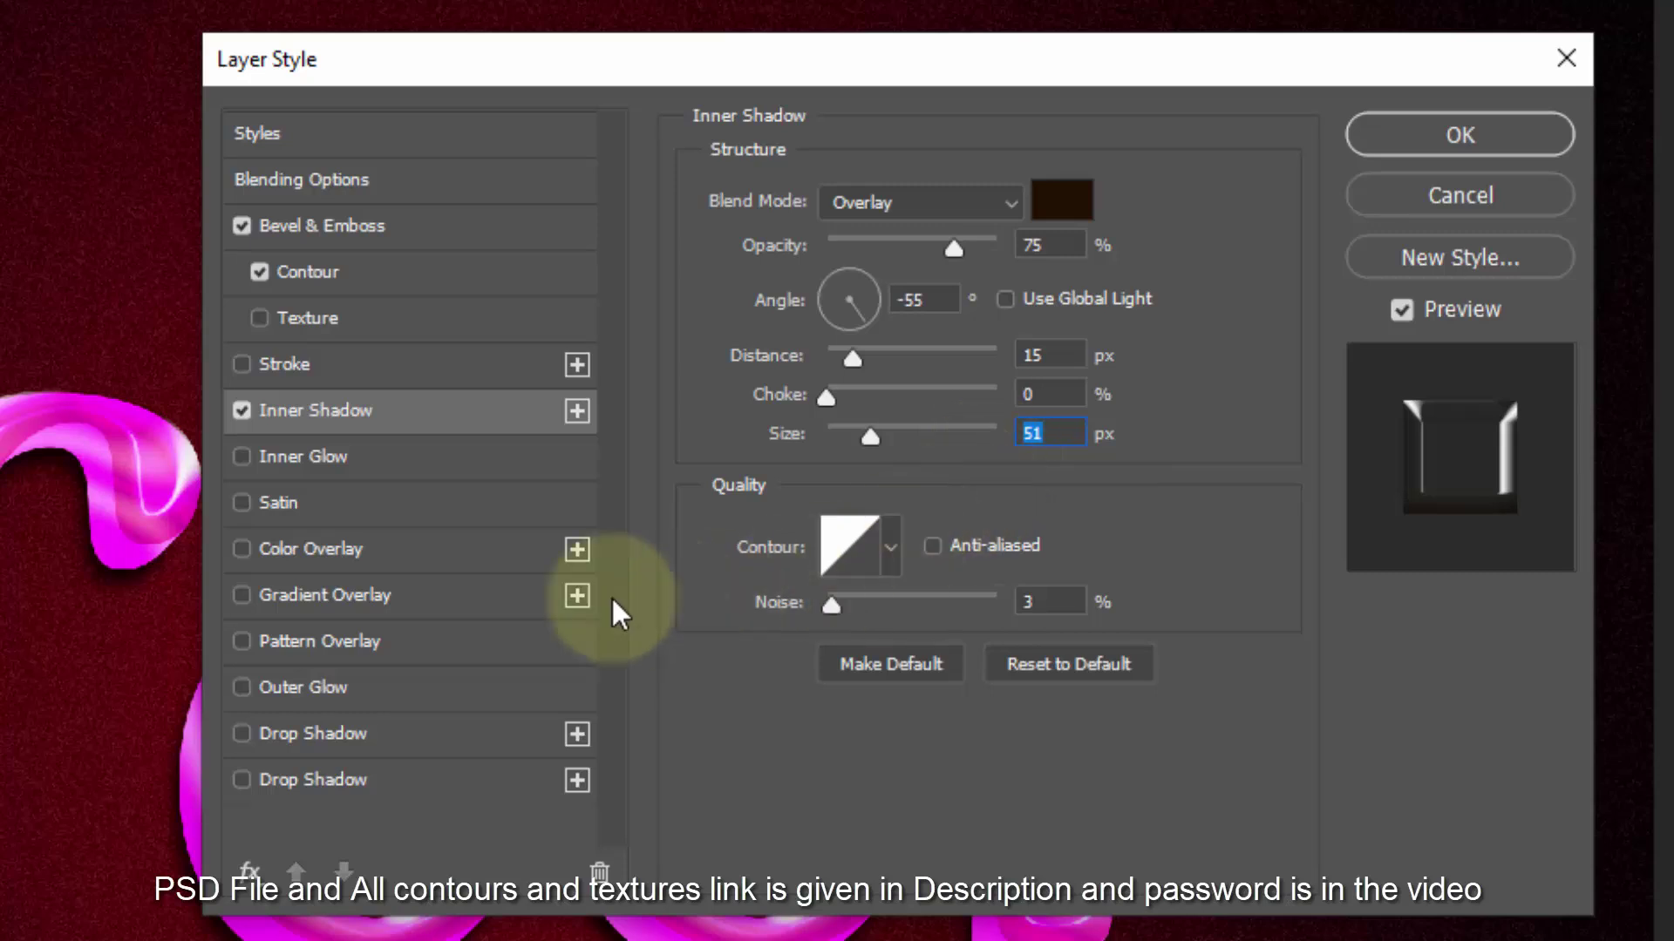
# Add a Normal color overlay with color #e030f0 and 100% opacity to Border copy 14, then apply the style and collapse its effects list.
pyautogui.click(372, 547)
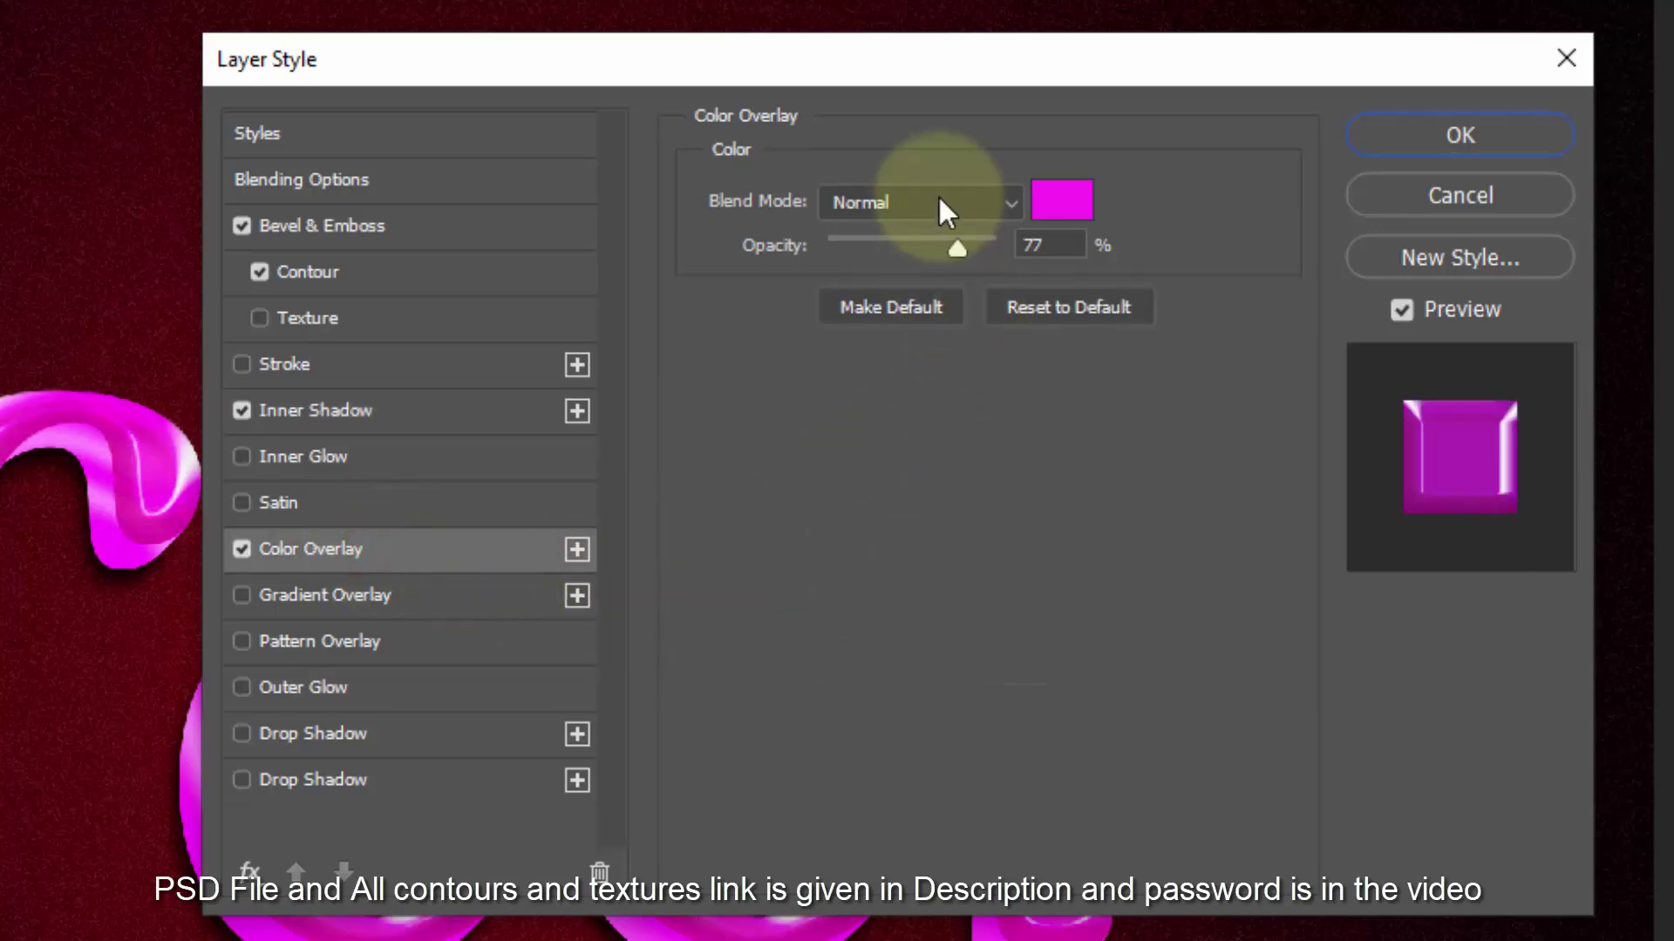
pyautogui.click(1064, 202)
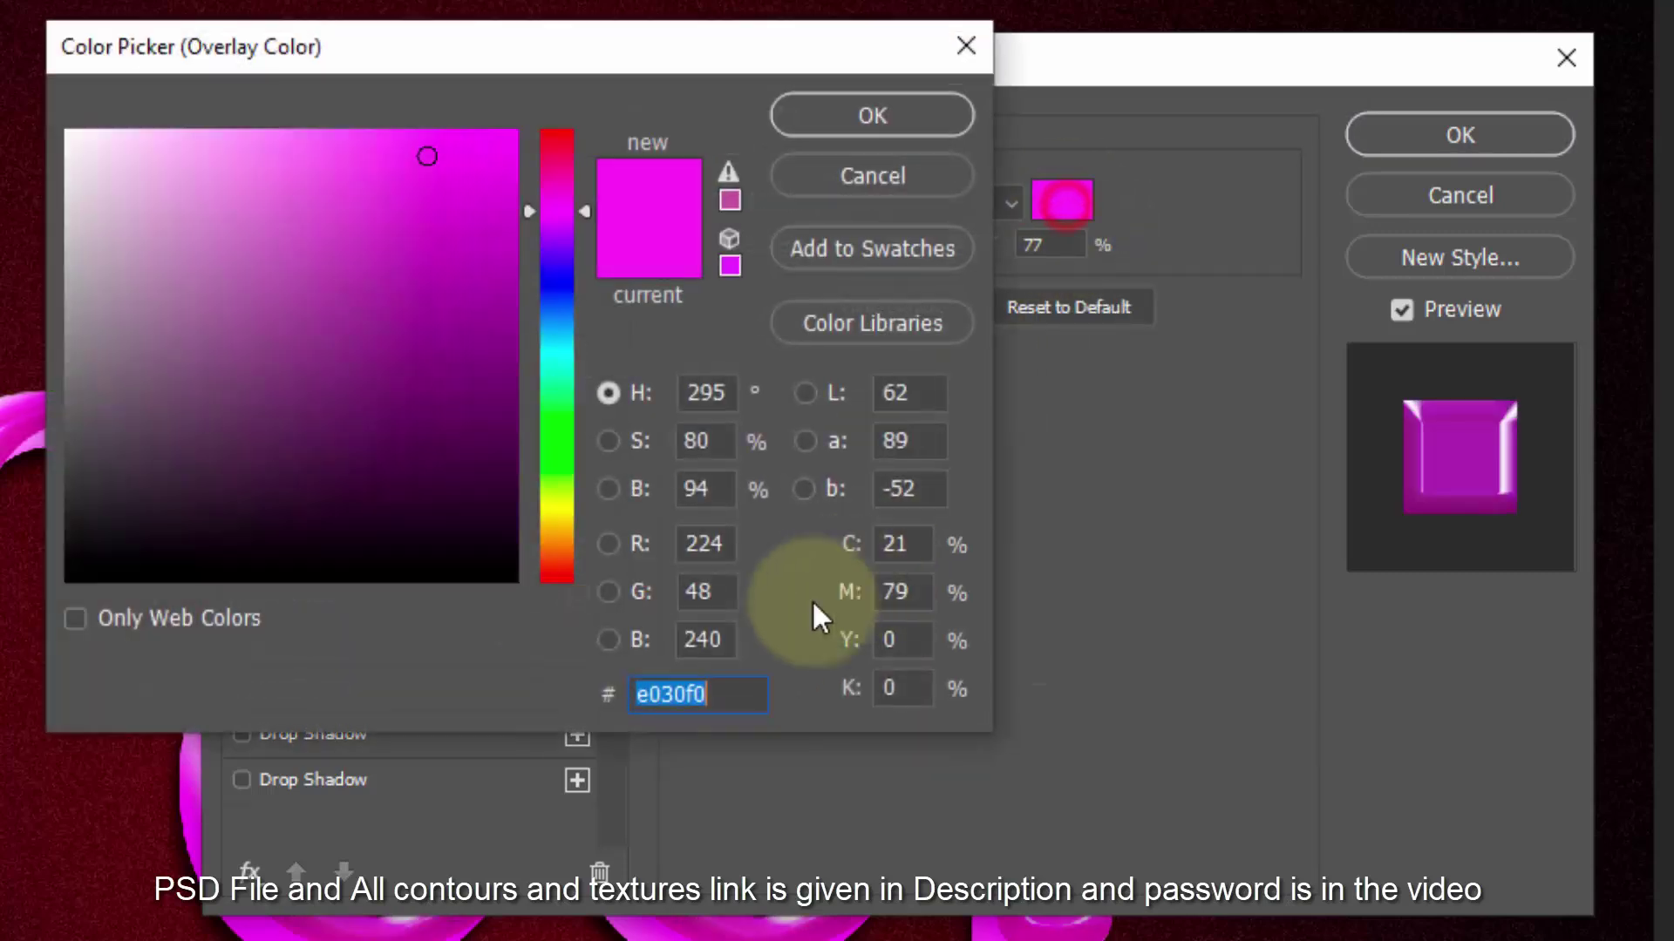
pyautogui.doubleClick(726, 693)
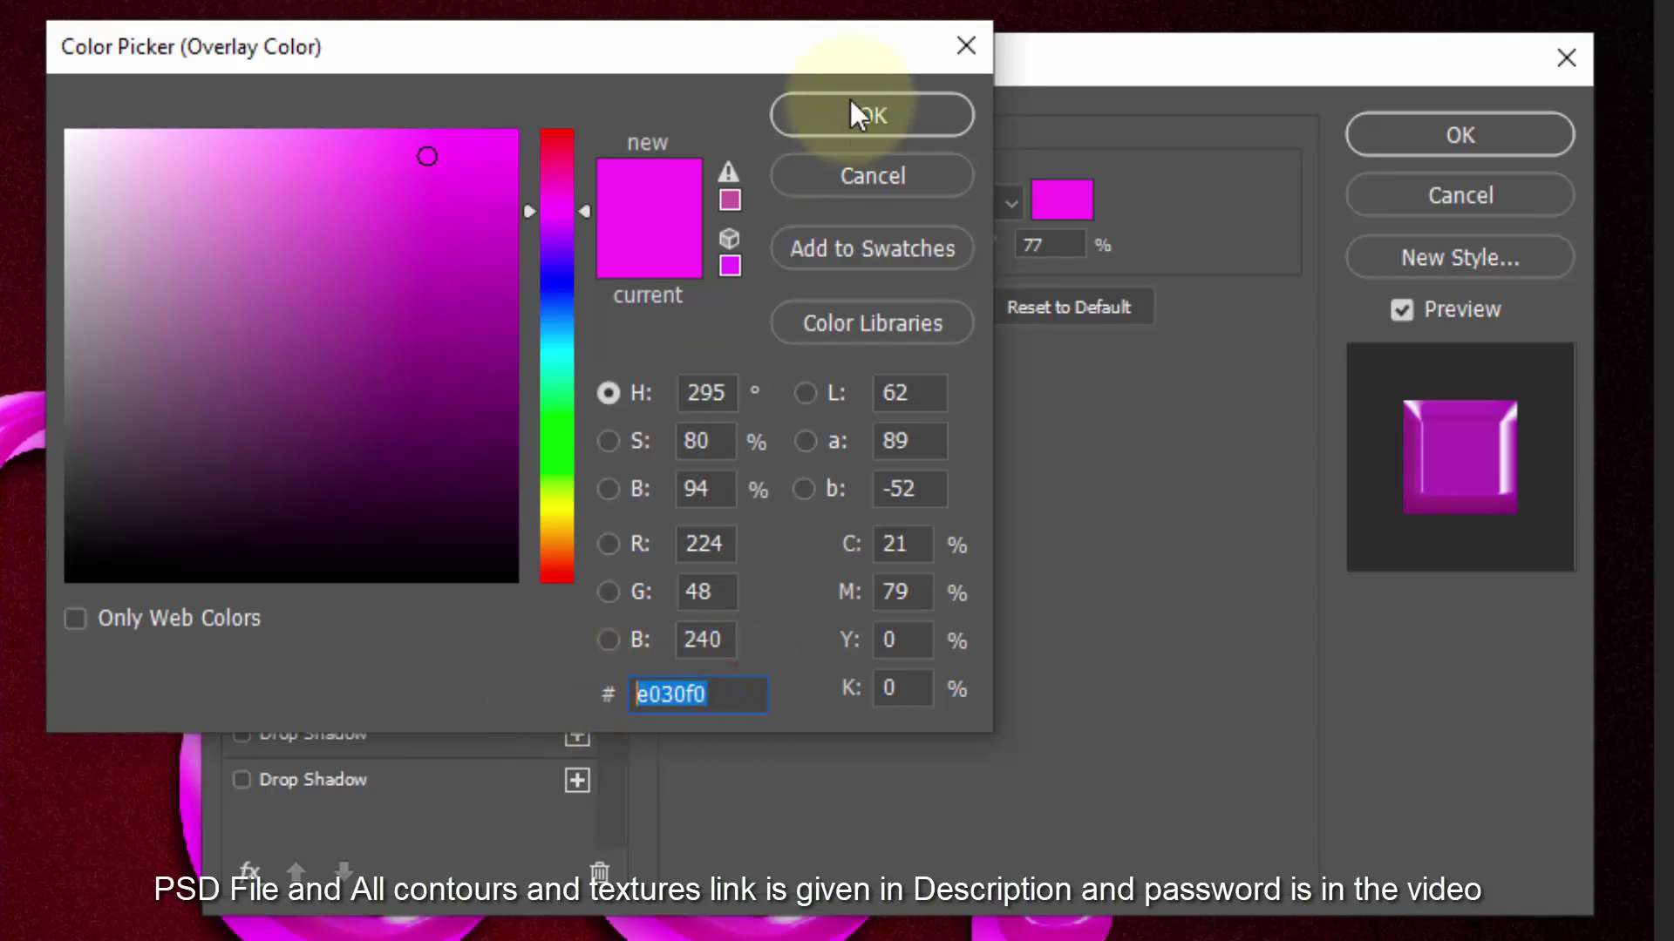
pyautogui.click(862, 116)
pyautogui.doubleClick(1046, 245)
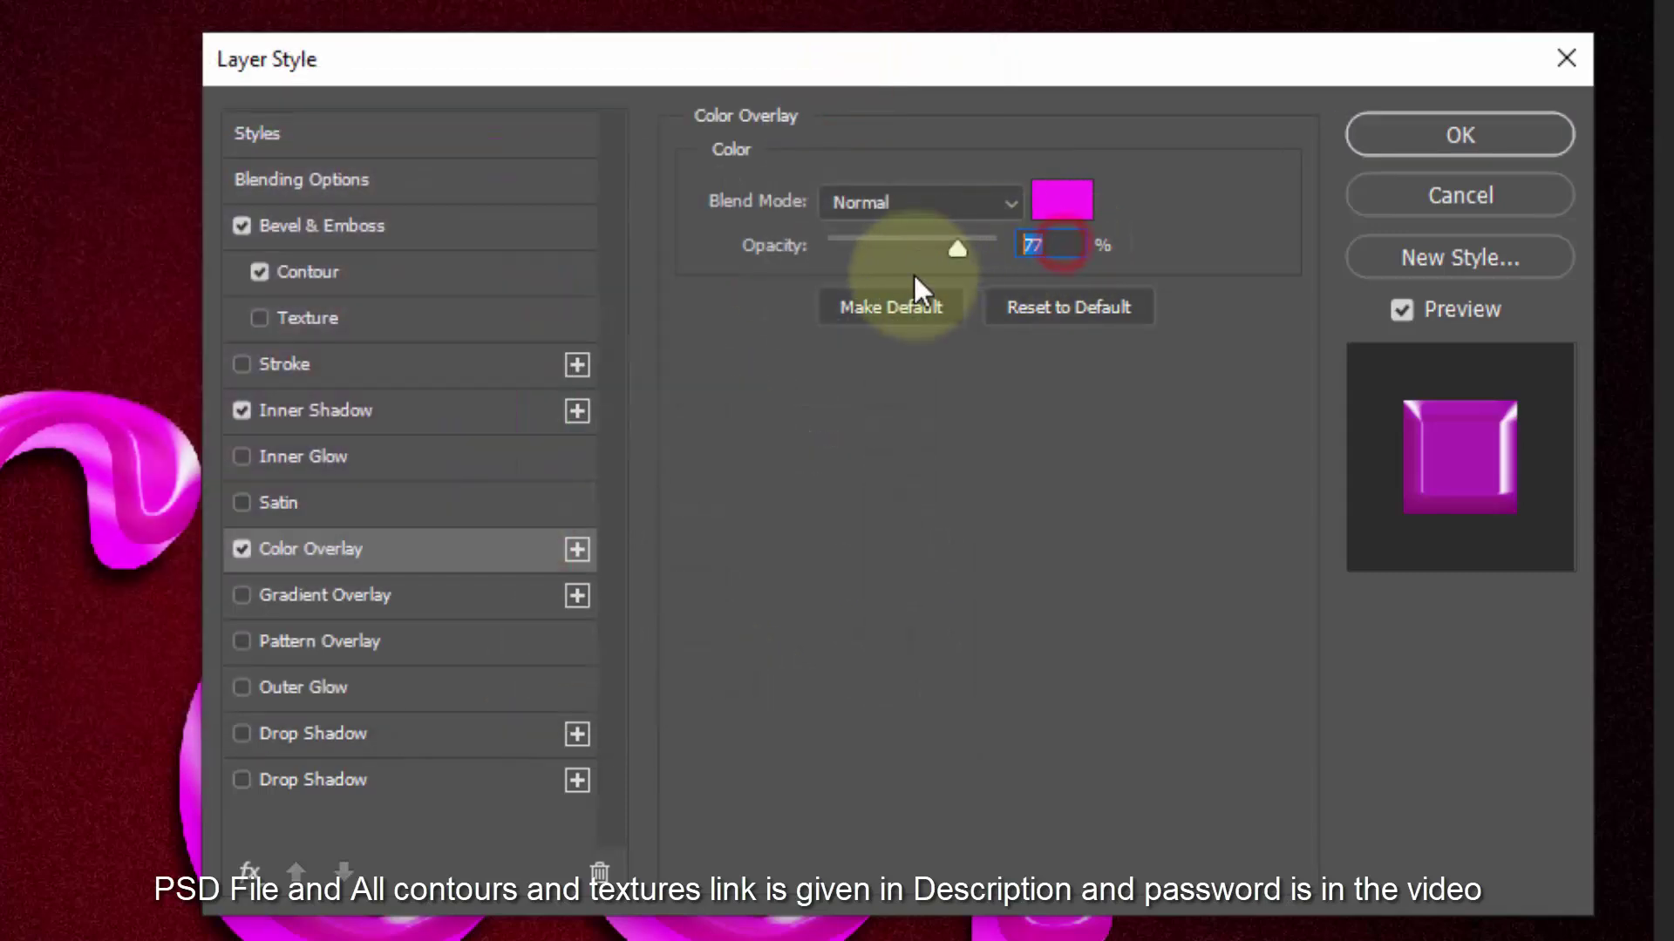
pyautogui.write('100')
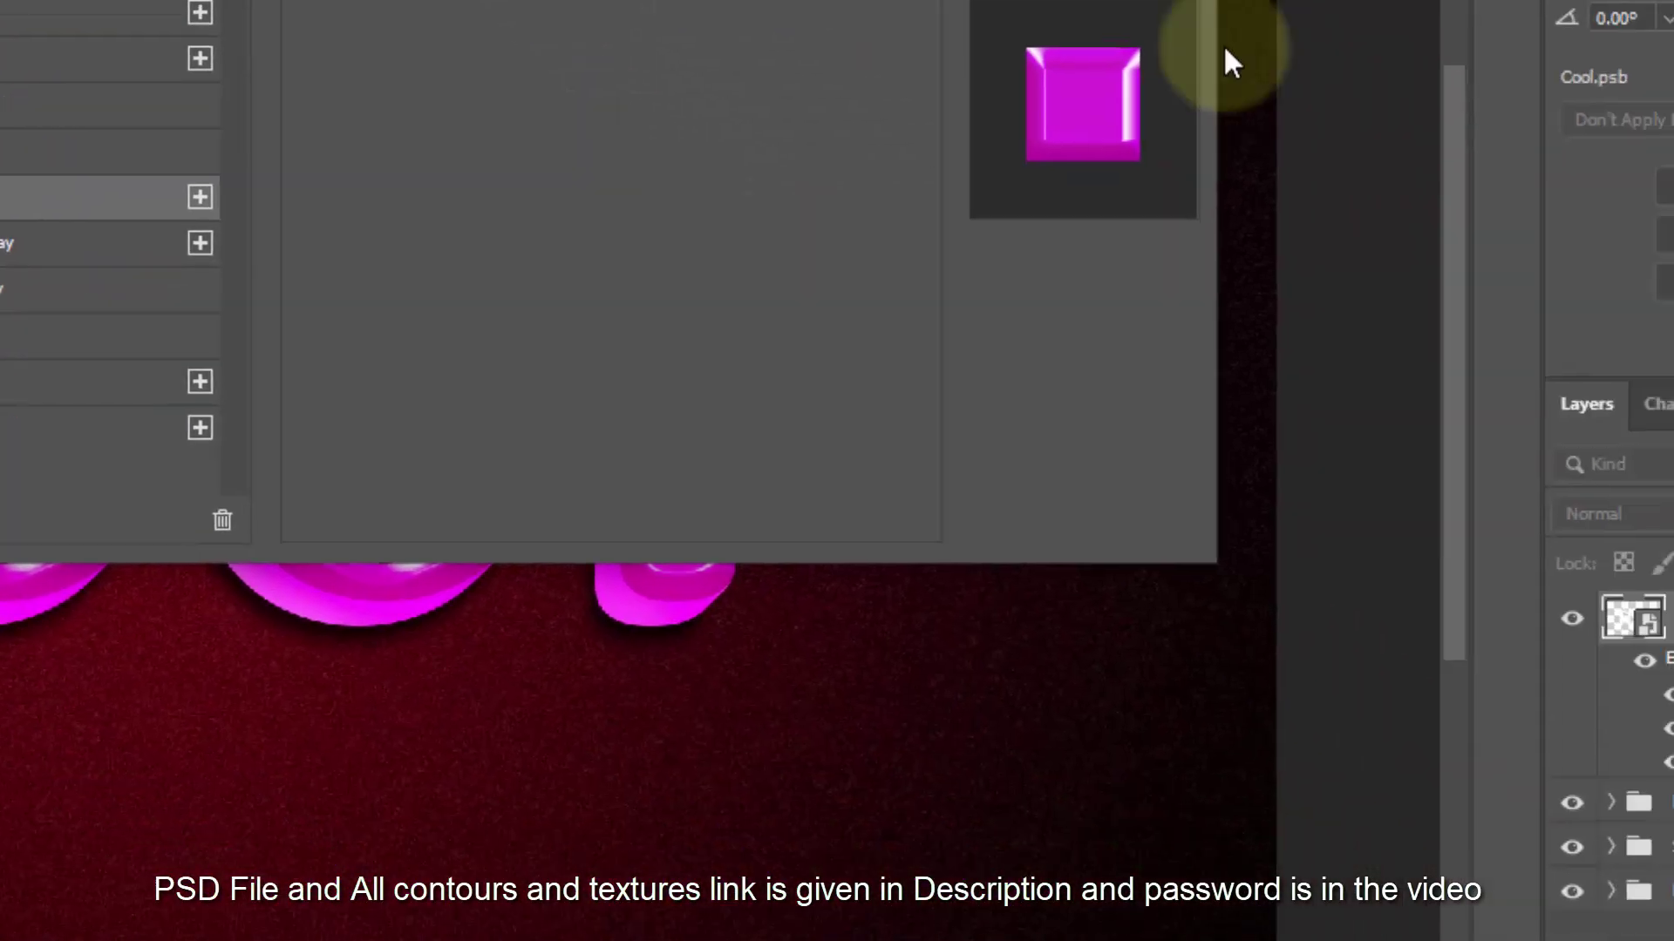
pyautogui.click(1417, 138)
pyautogui.click(1637, 266)
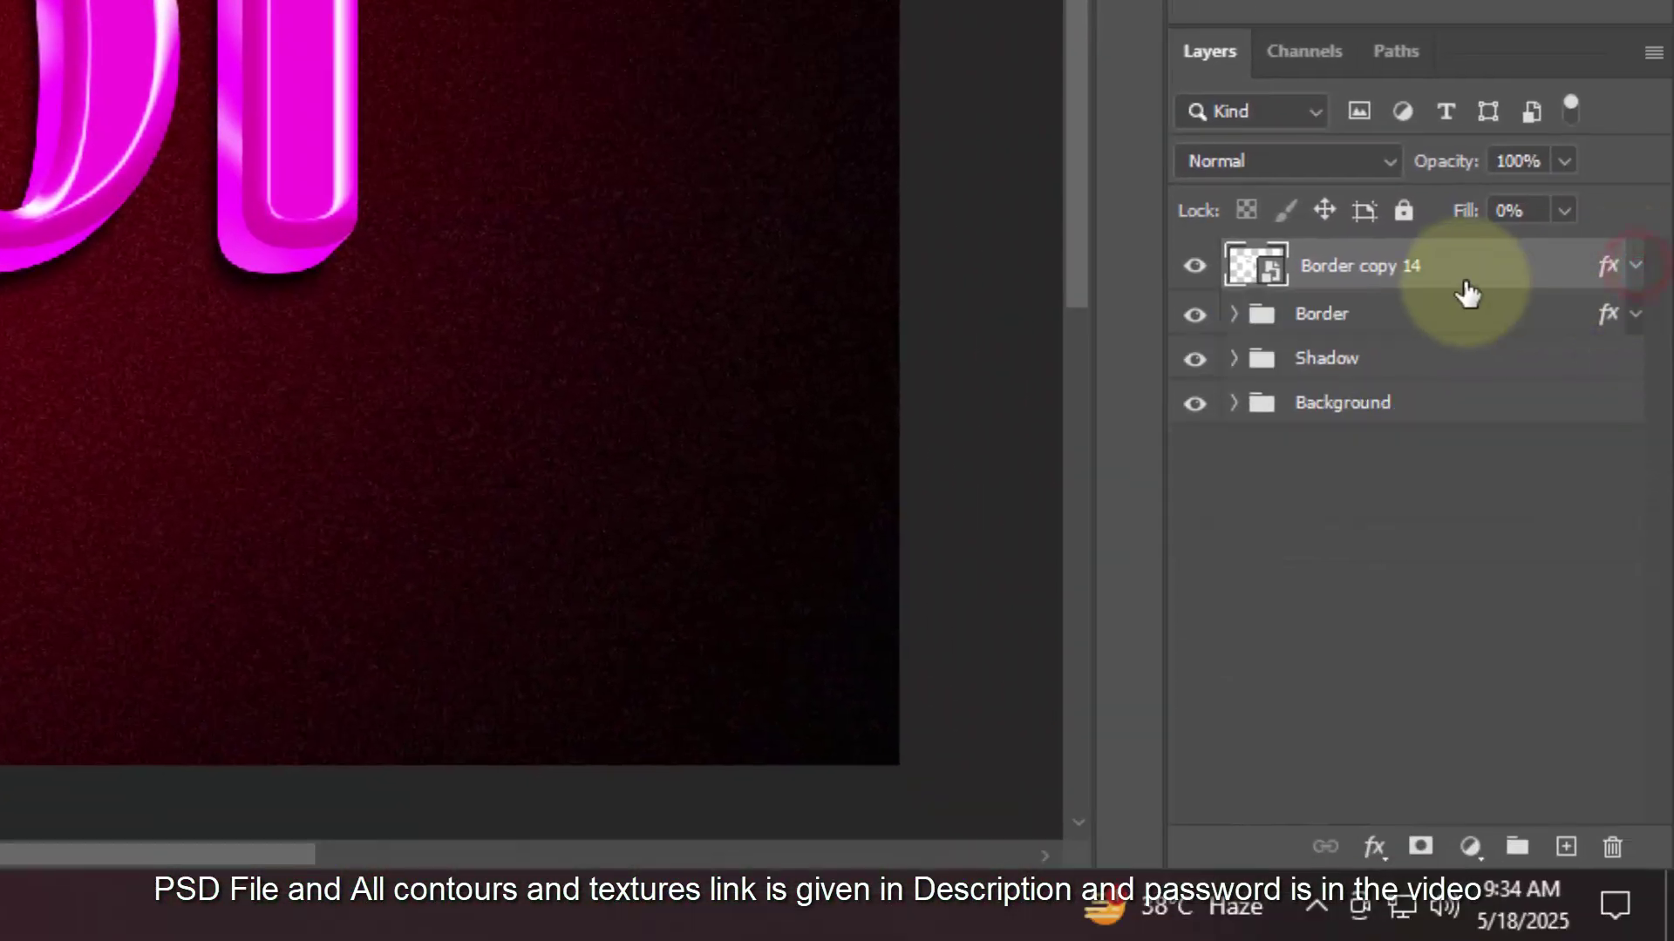
# Duplicate the Border copy 14 layer together with its effects.
pyautogui.hotkey('ctrl', 'j')
pyautogui.press('Right')
pyautogui.press('Up')
pyautogui.hotkey('ctrl', 'j')
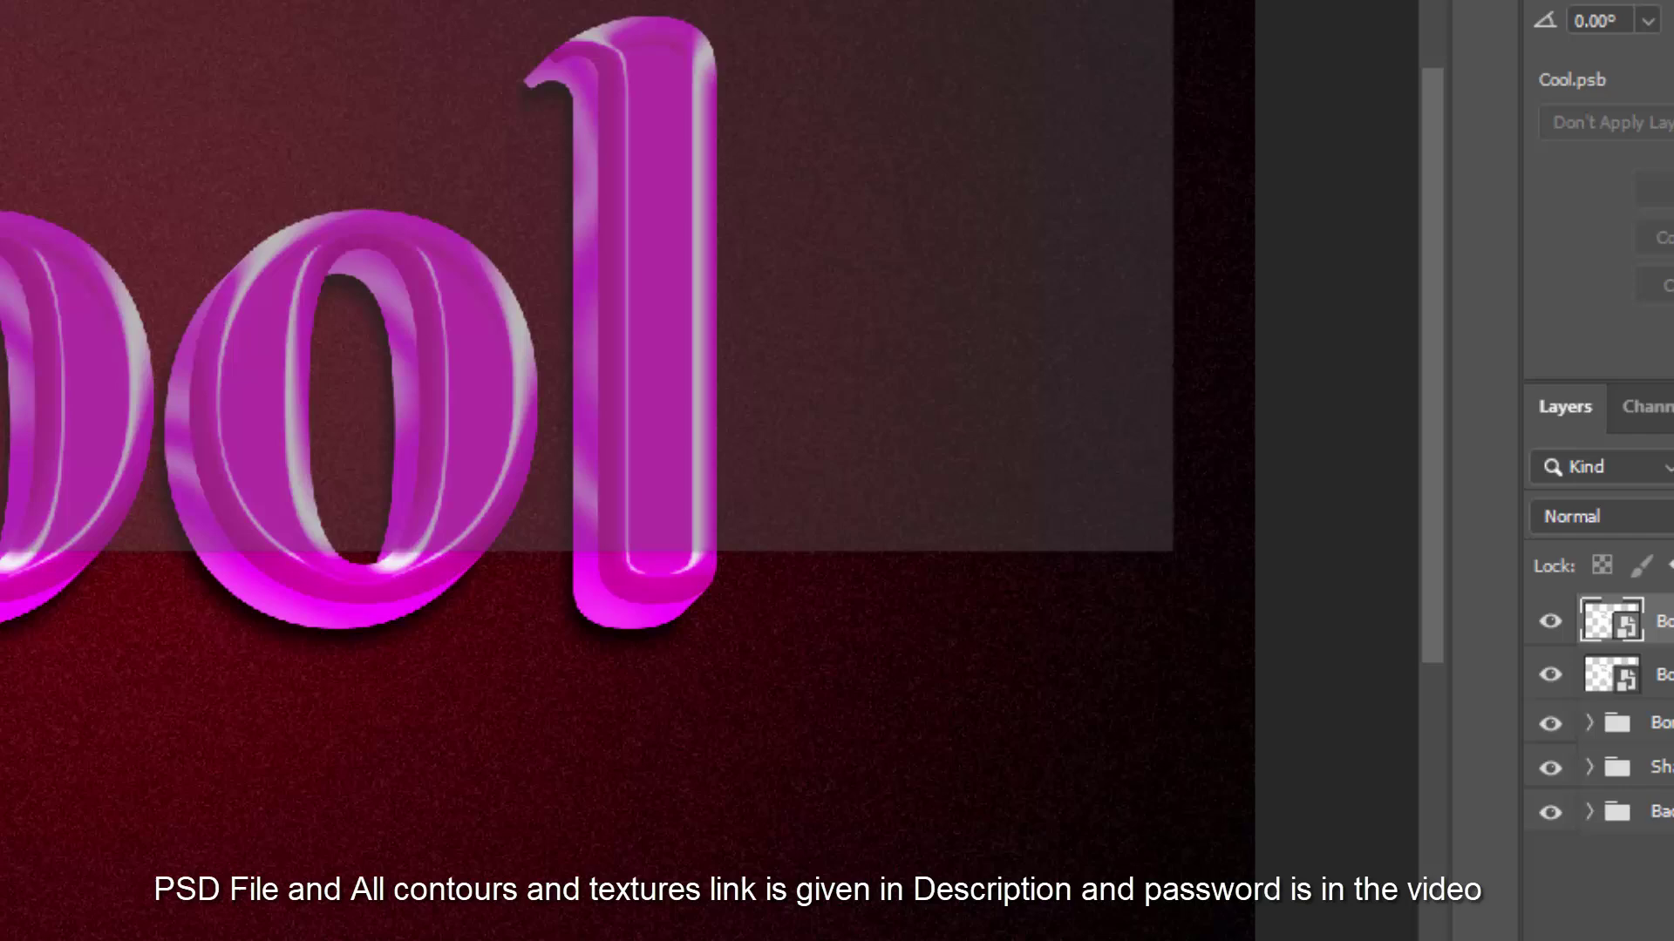
# Keep the duplicated border layer's fill opacity at 0% and set its bevel depth to 532% and soften to 16 px.
pyautogui.doubleClick(1618, 277)
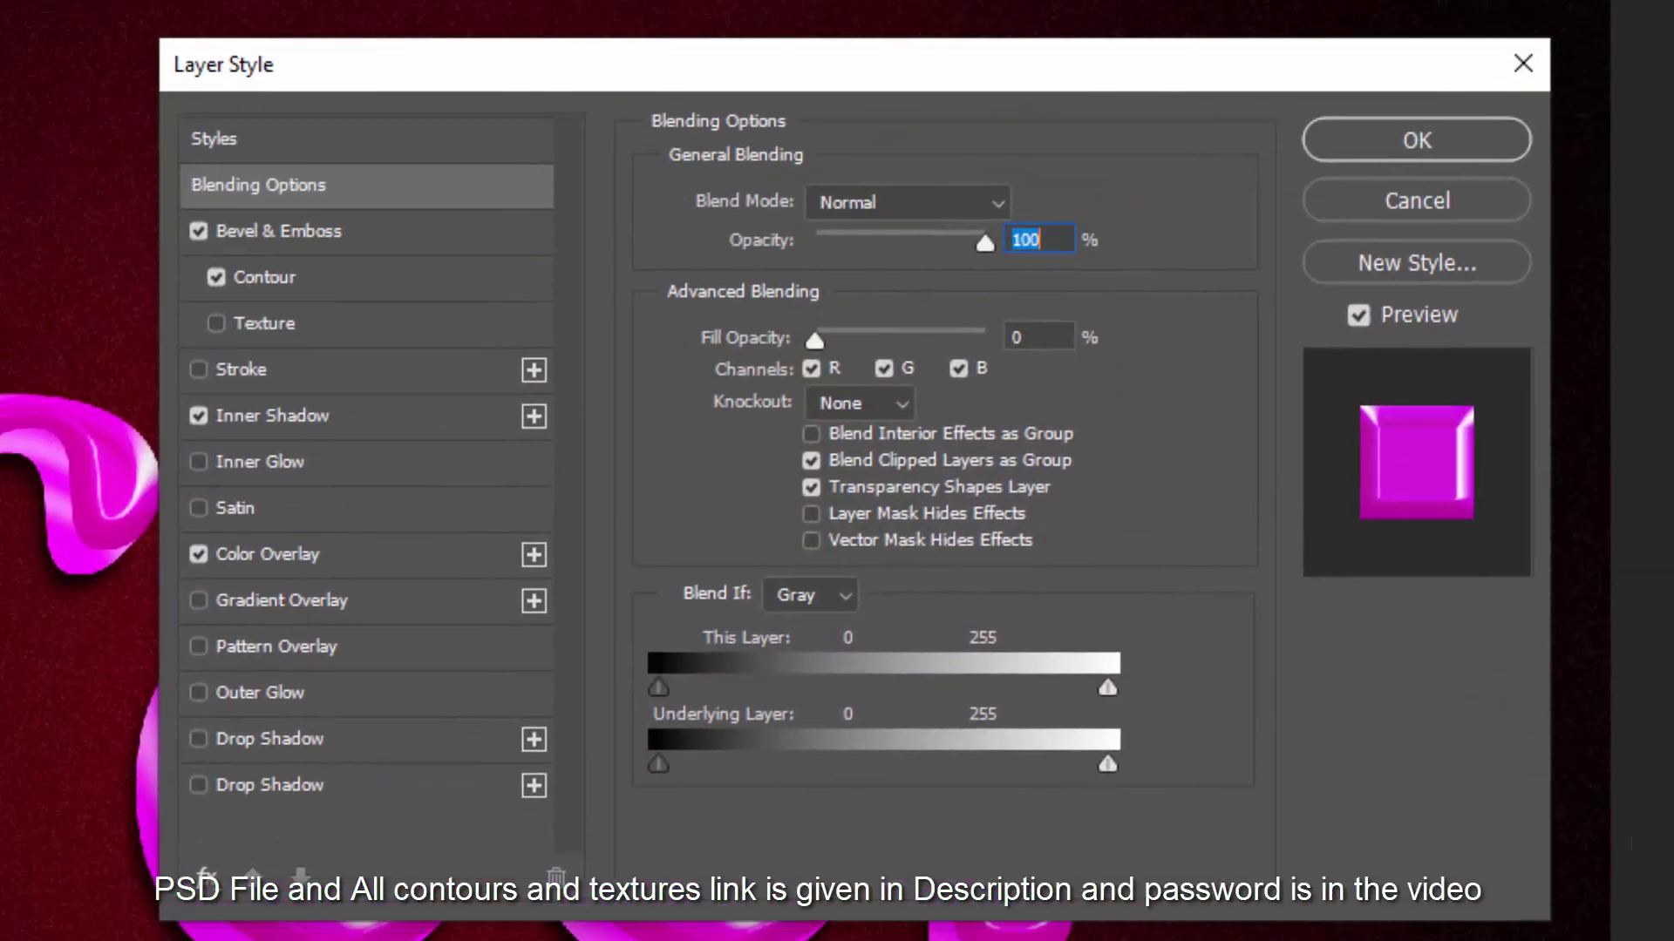
pyautogui.click(1036, 335)
pyautogui.moveTo(996, 334); pyautogui.dragTo(800, 346)
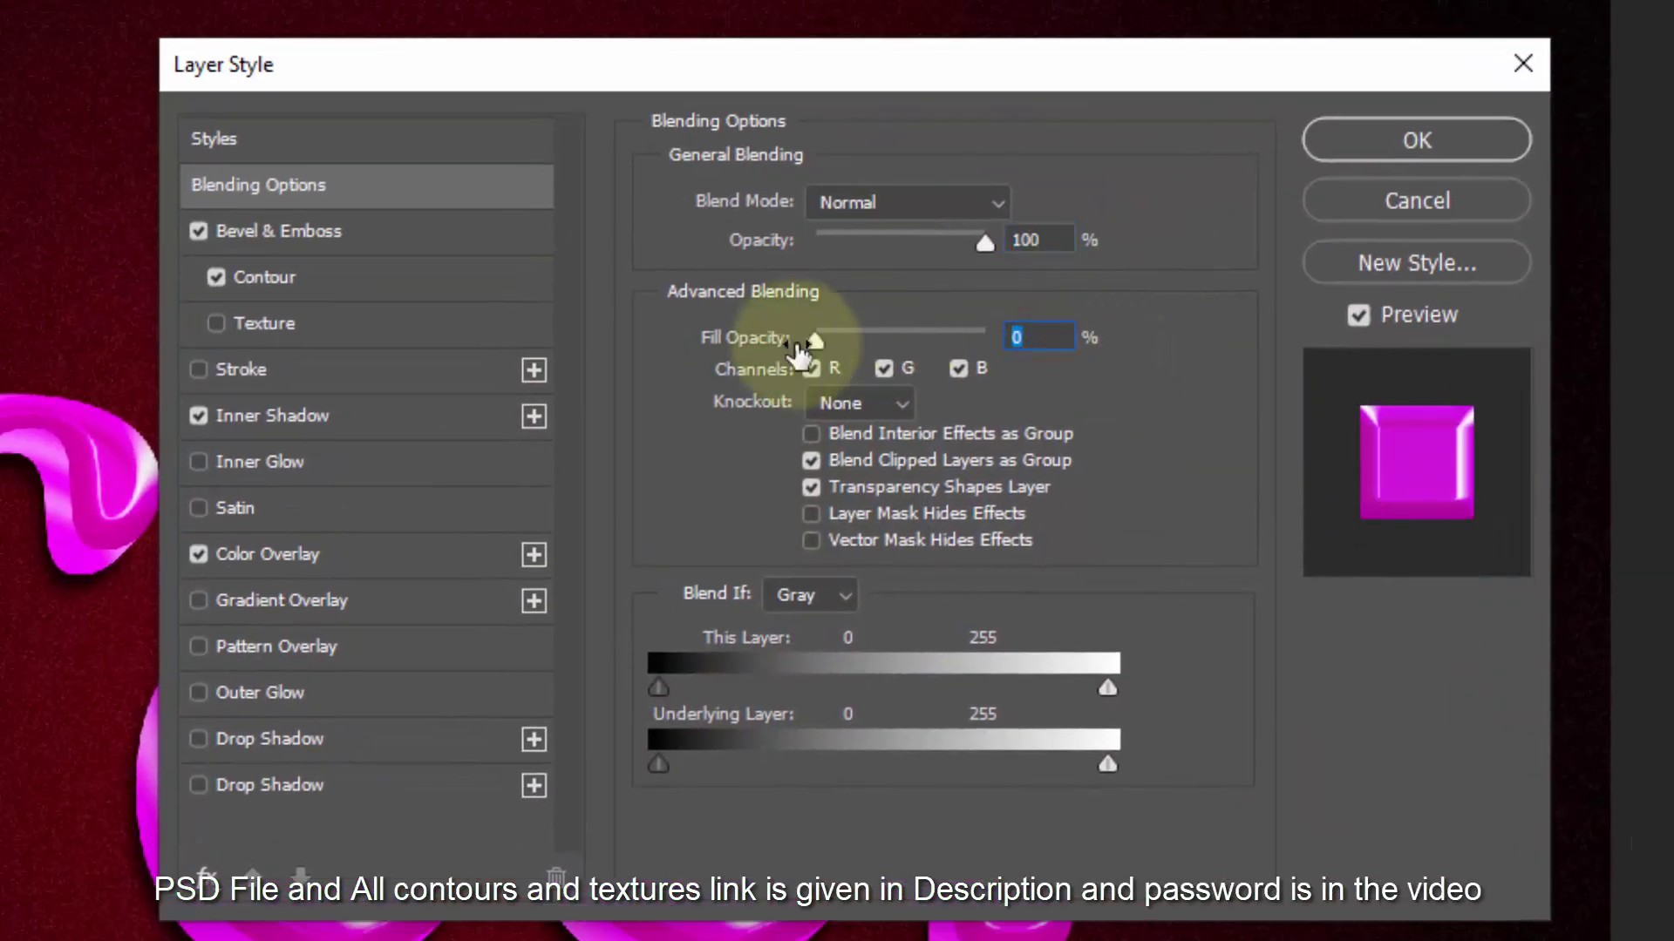
pyautogui.click(310, 231)
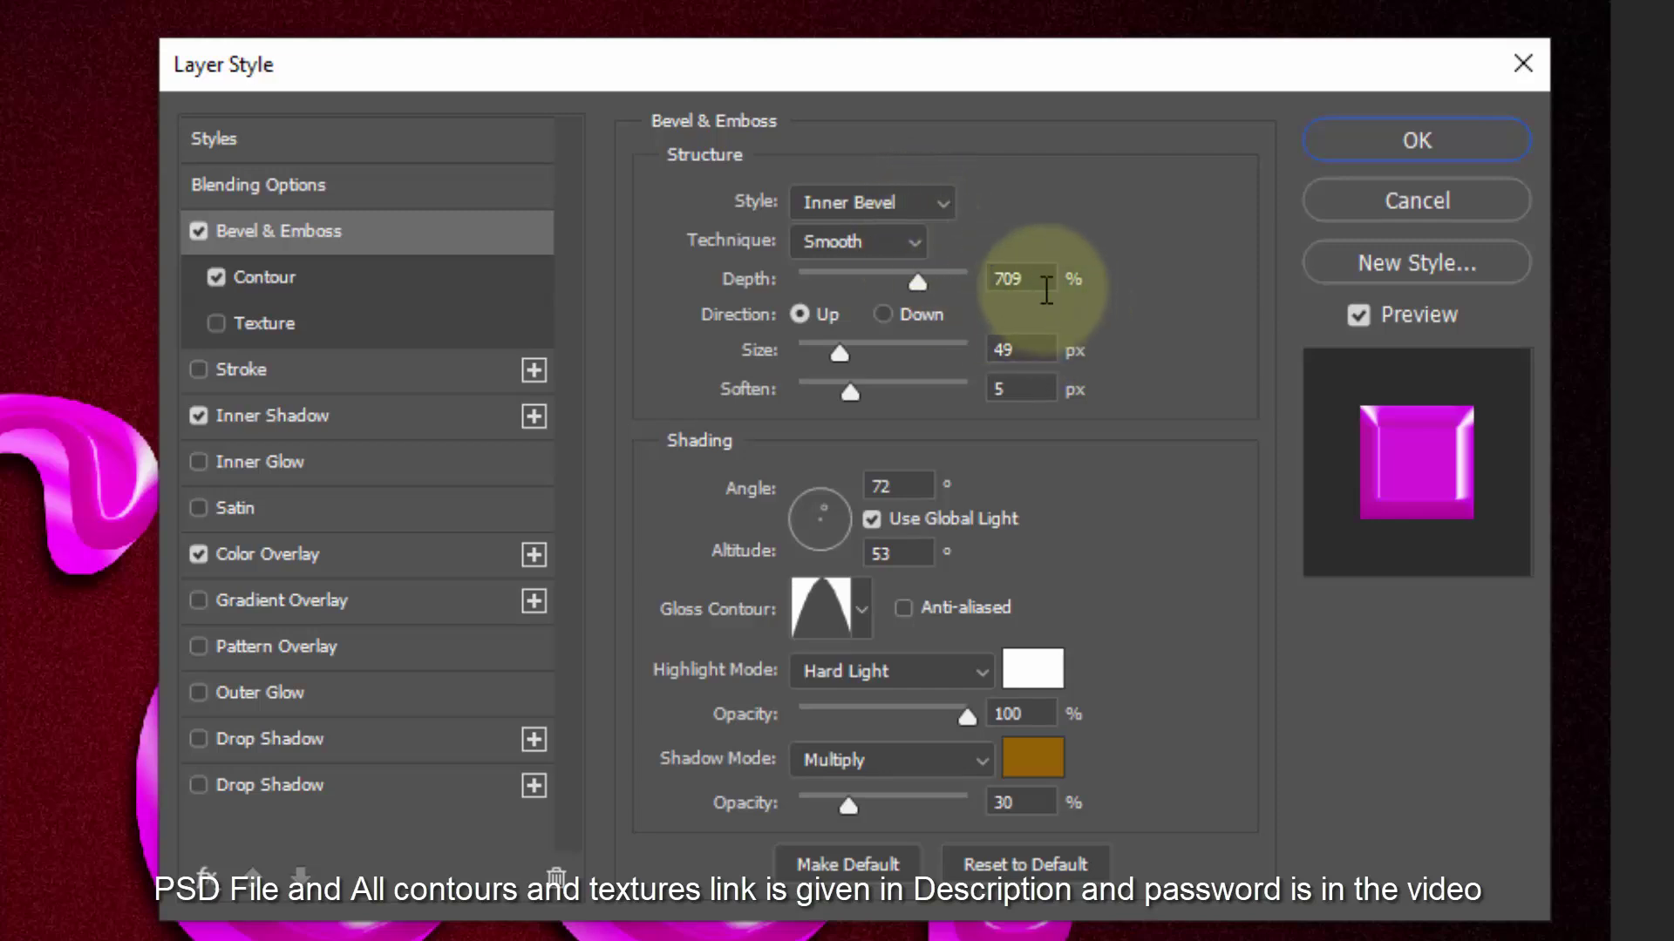
pyautogui.doubleClick(1042, 279)
pyautogui.write('532')
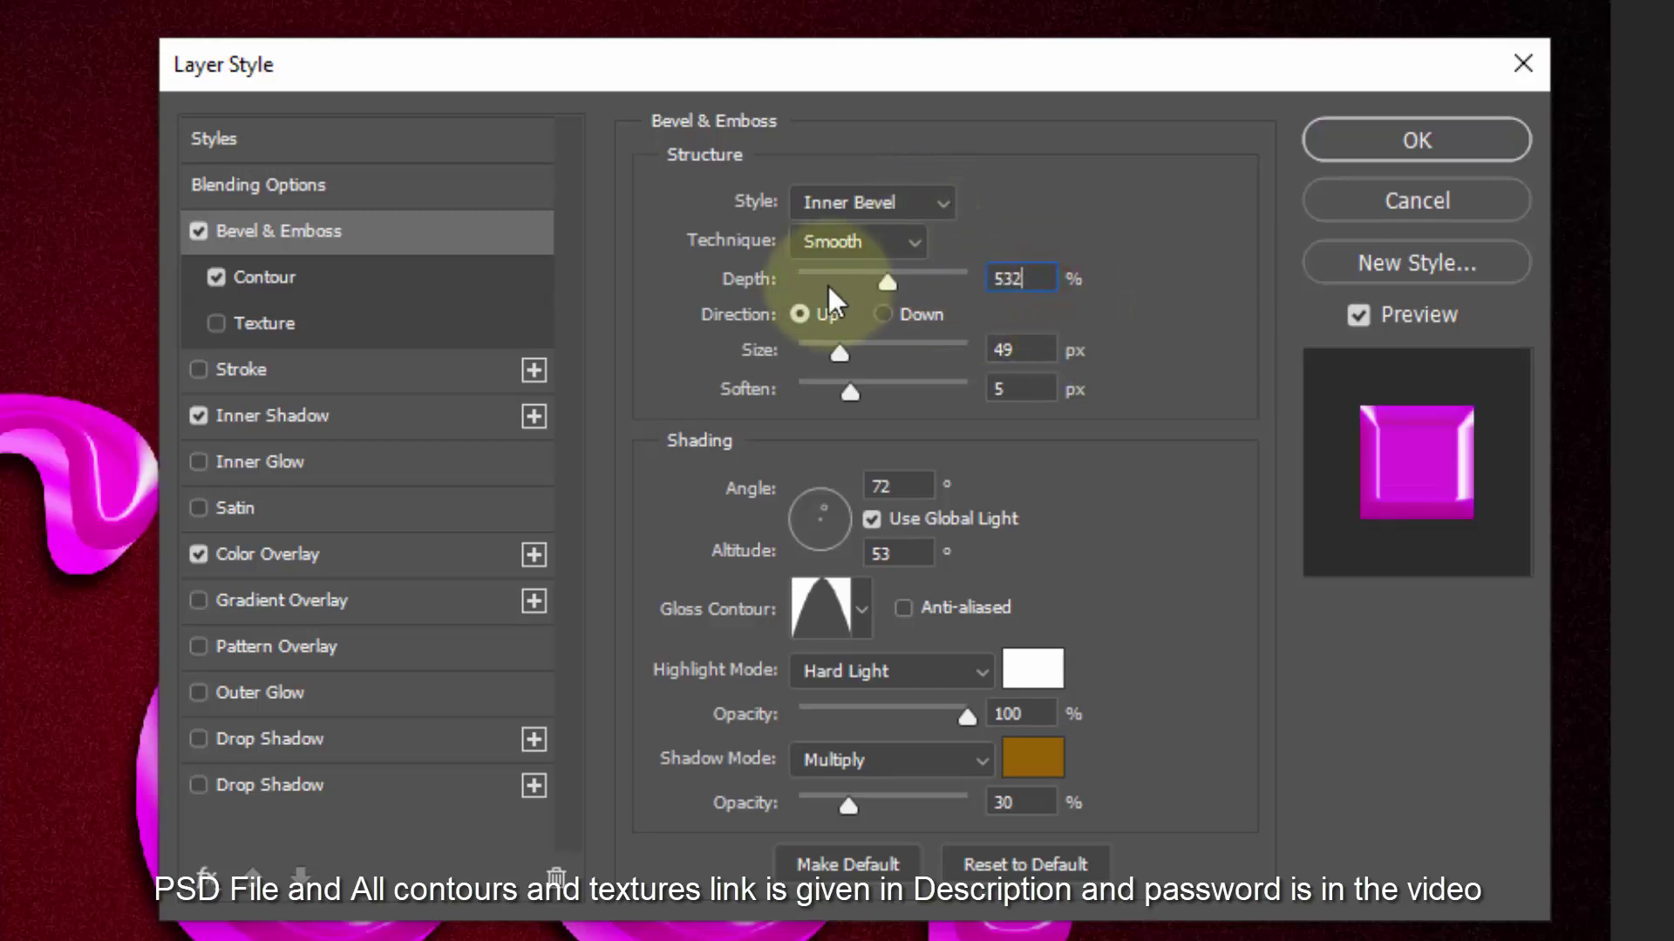
pyautogui.doubleClick(1025, 388)
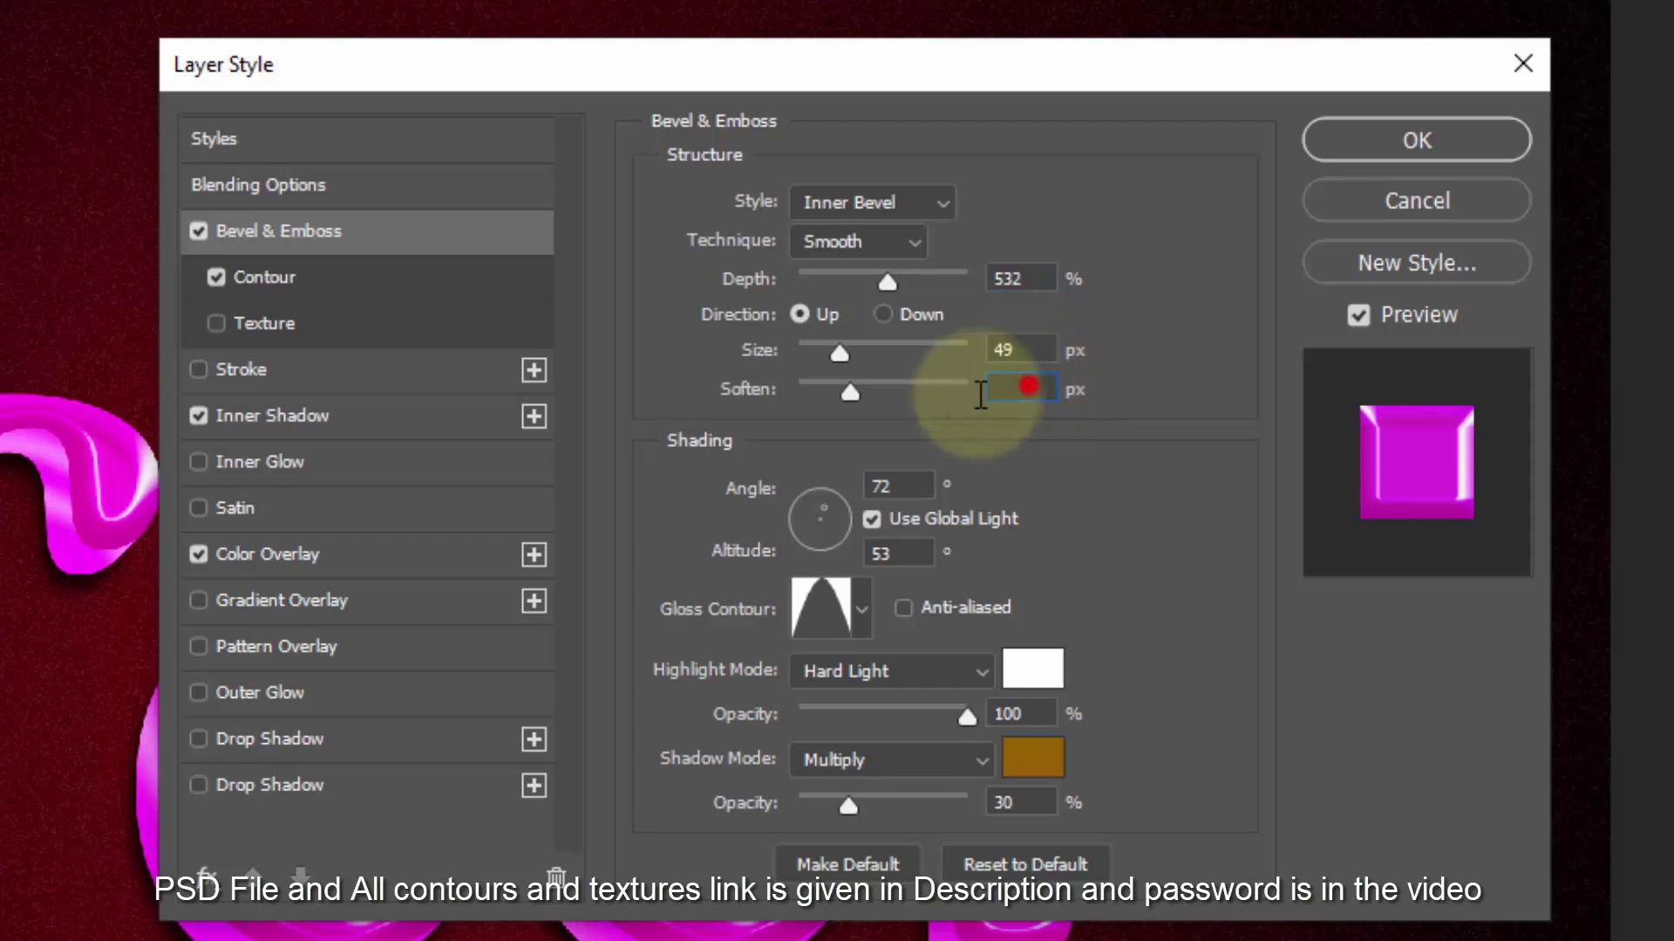
pyautogui.write('16')
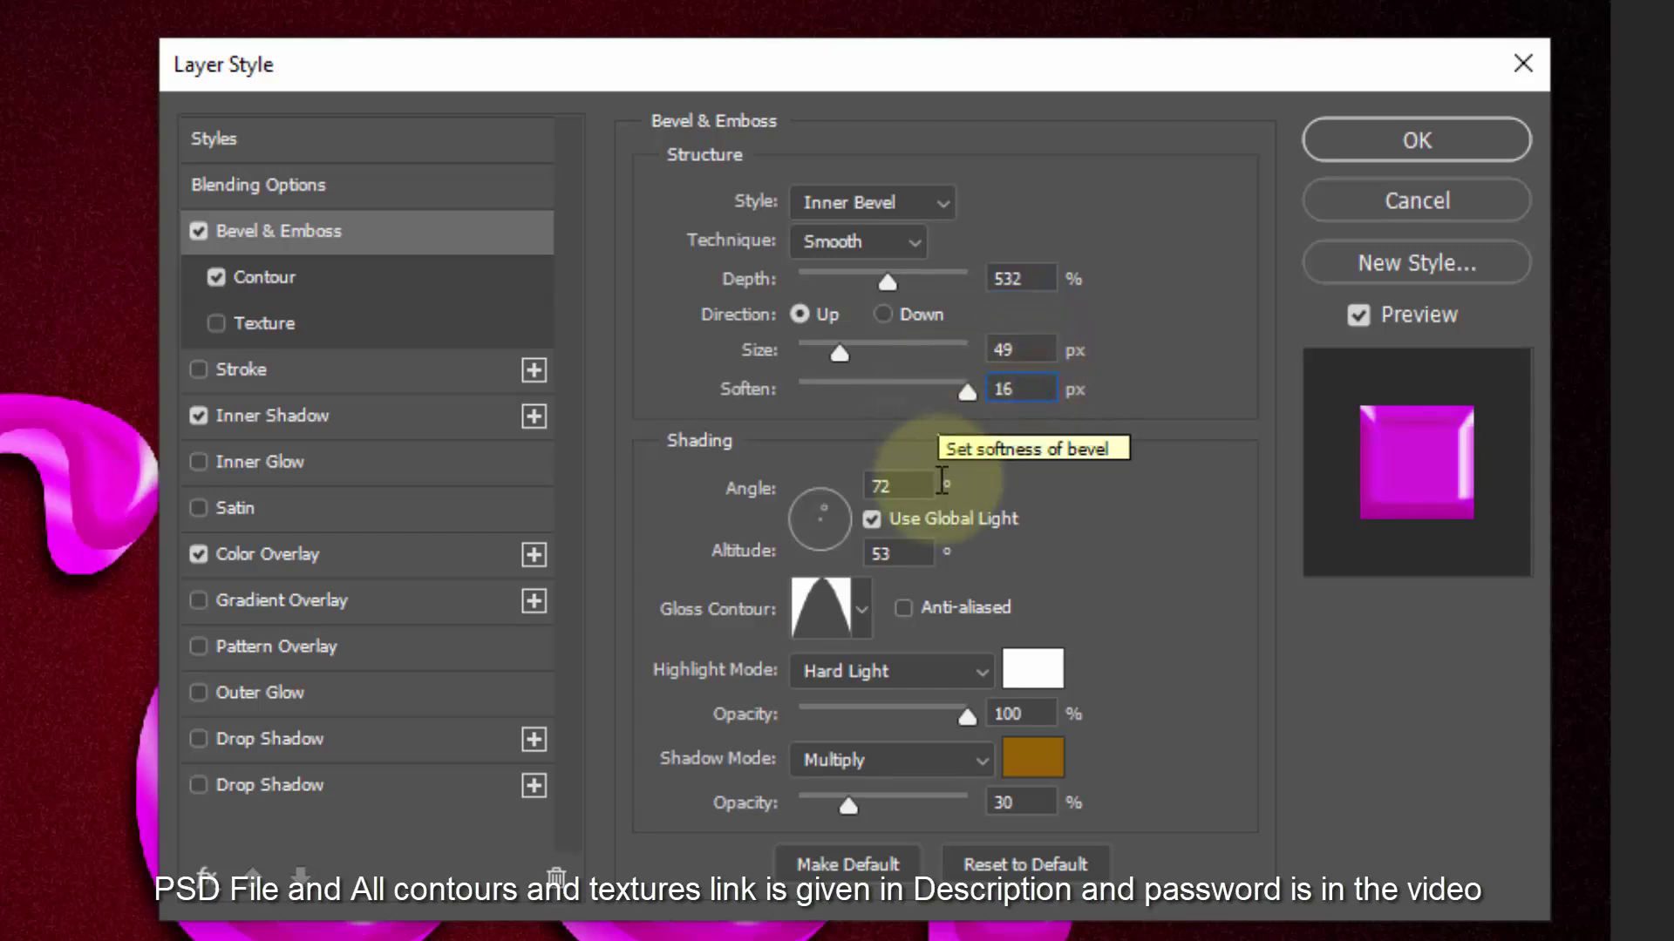
# Set the bevel's gloss contour to the Rounded Steps preset.
pyautogui.click(830, 605)
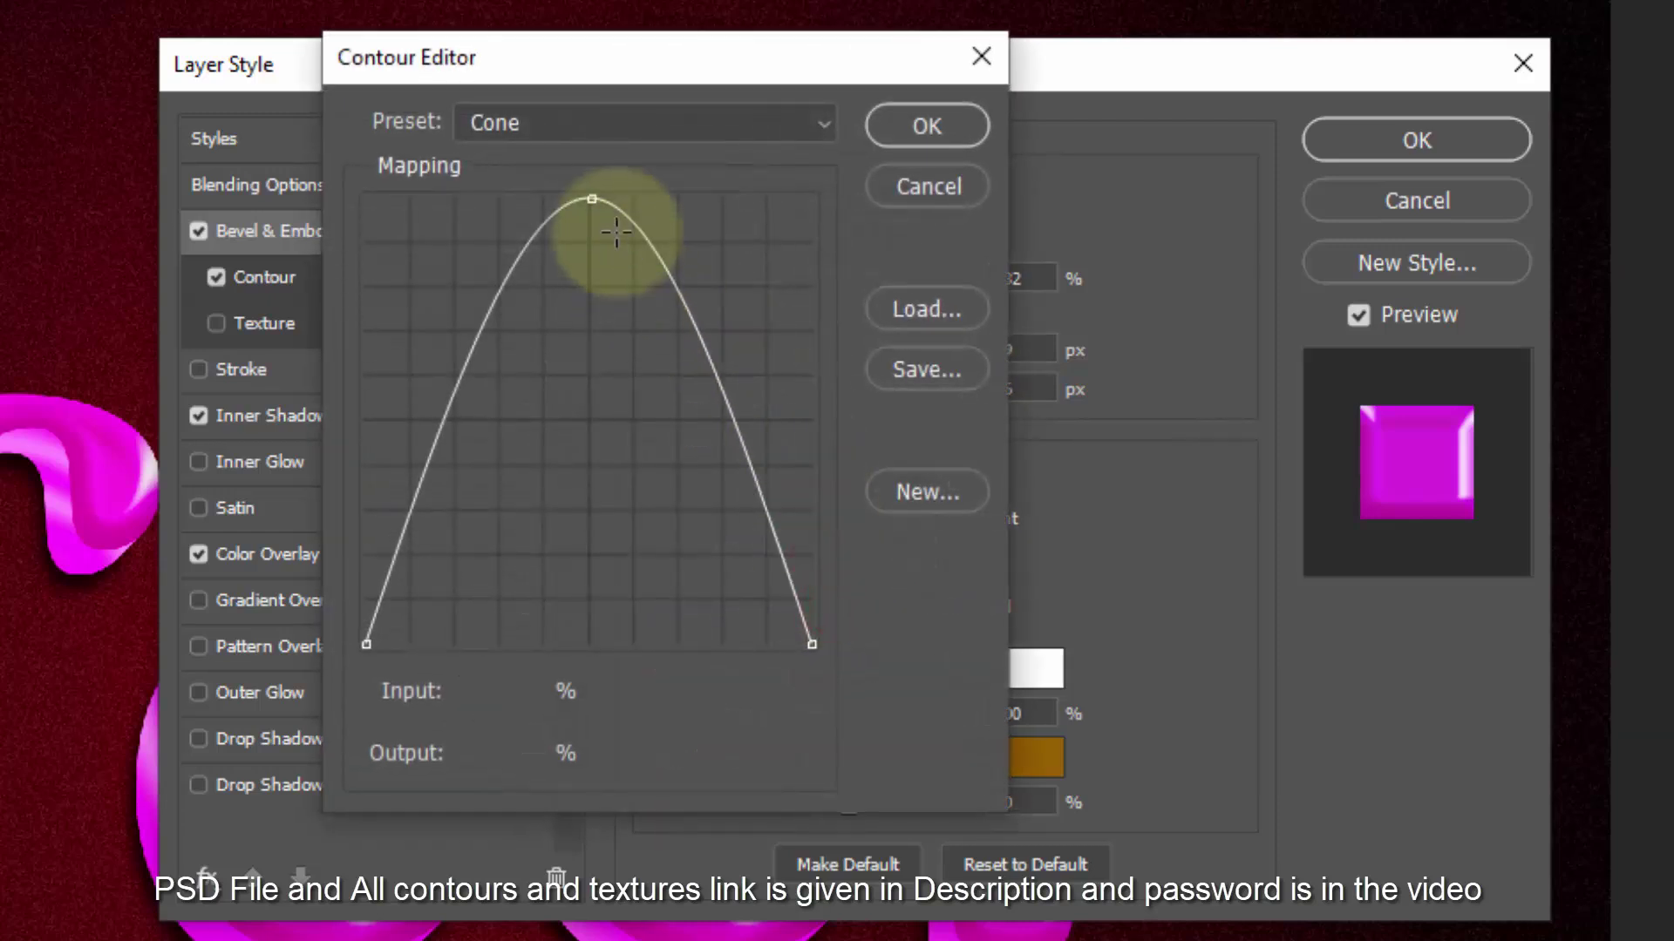
pyautogui.click(525, 122)
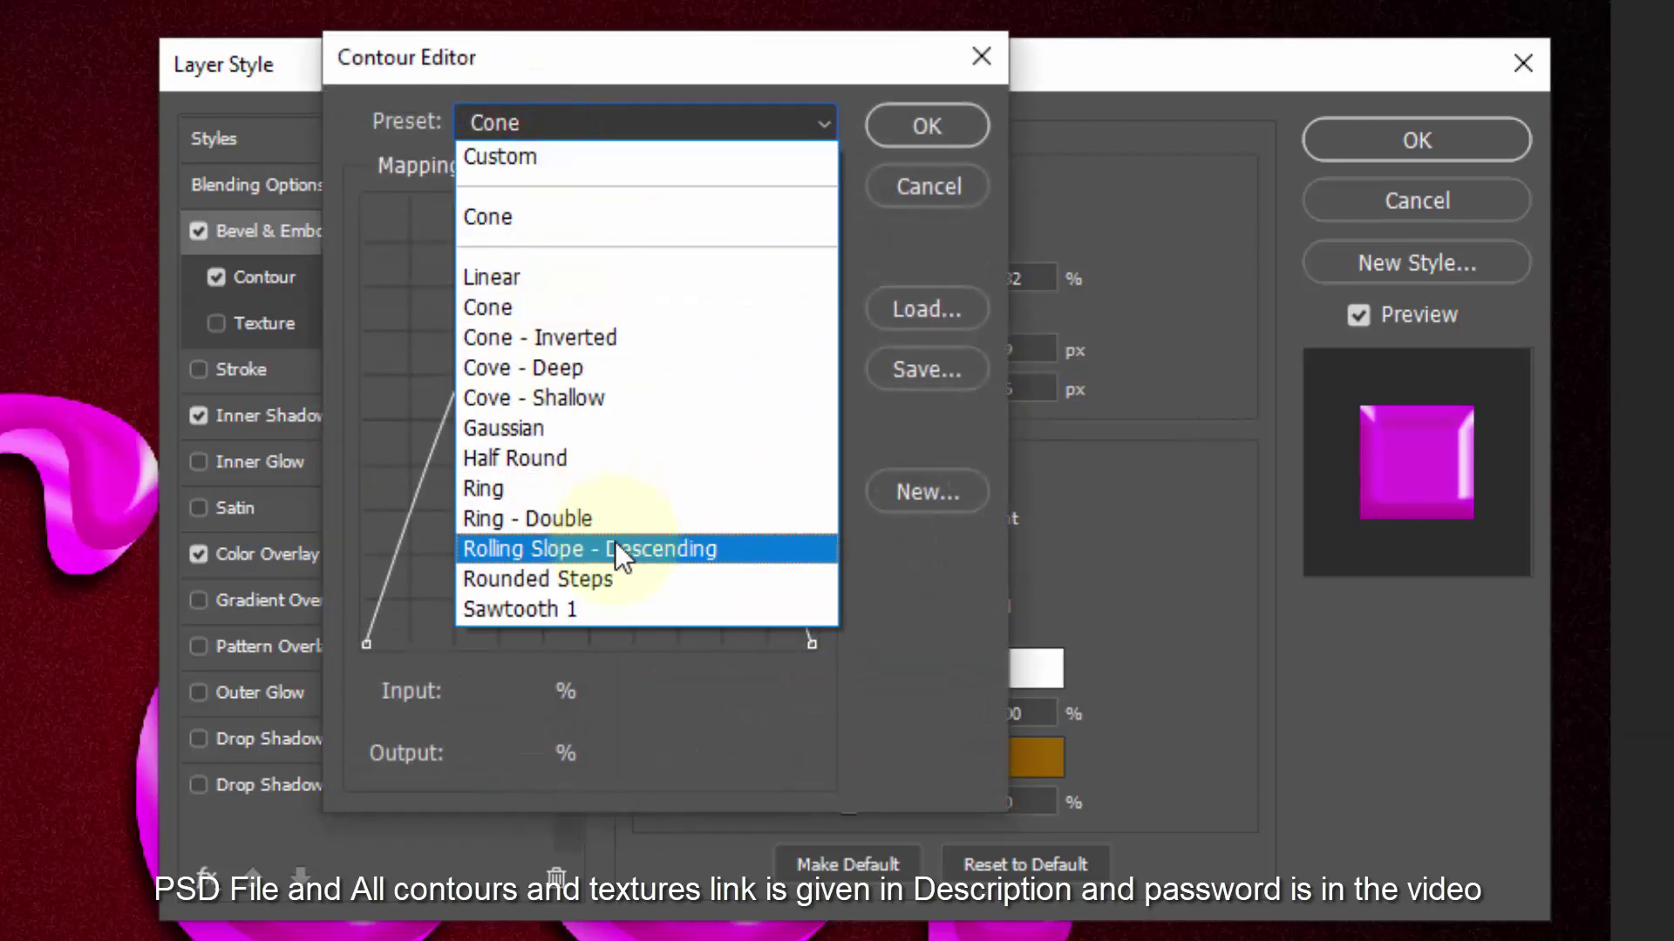
pyautogui.click(615, 579)
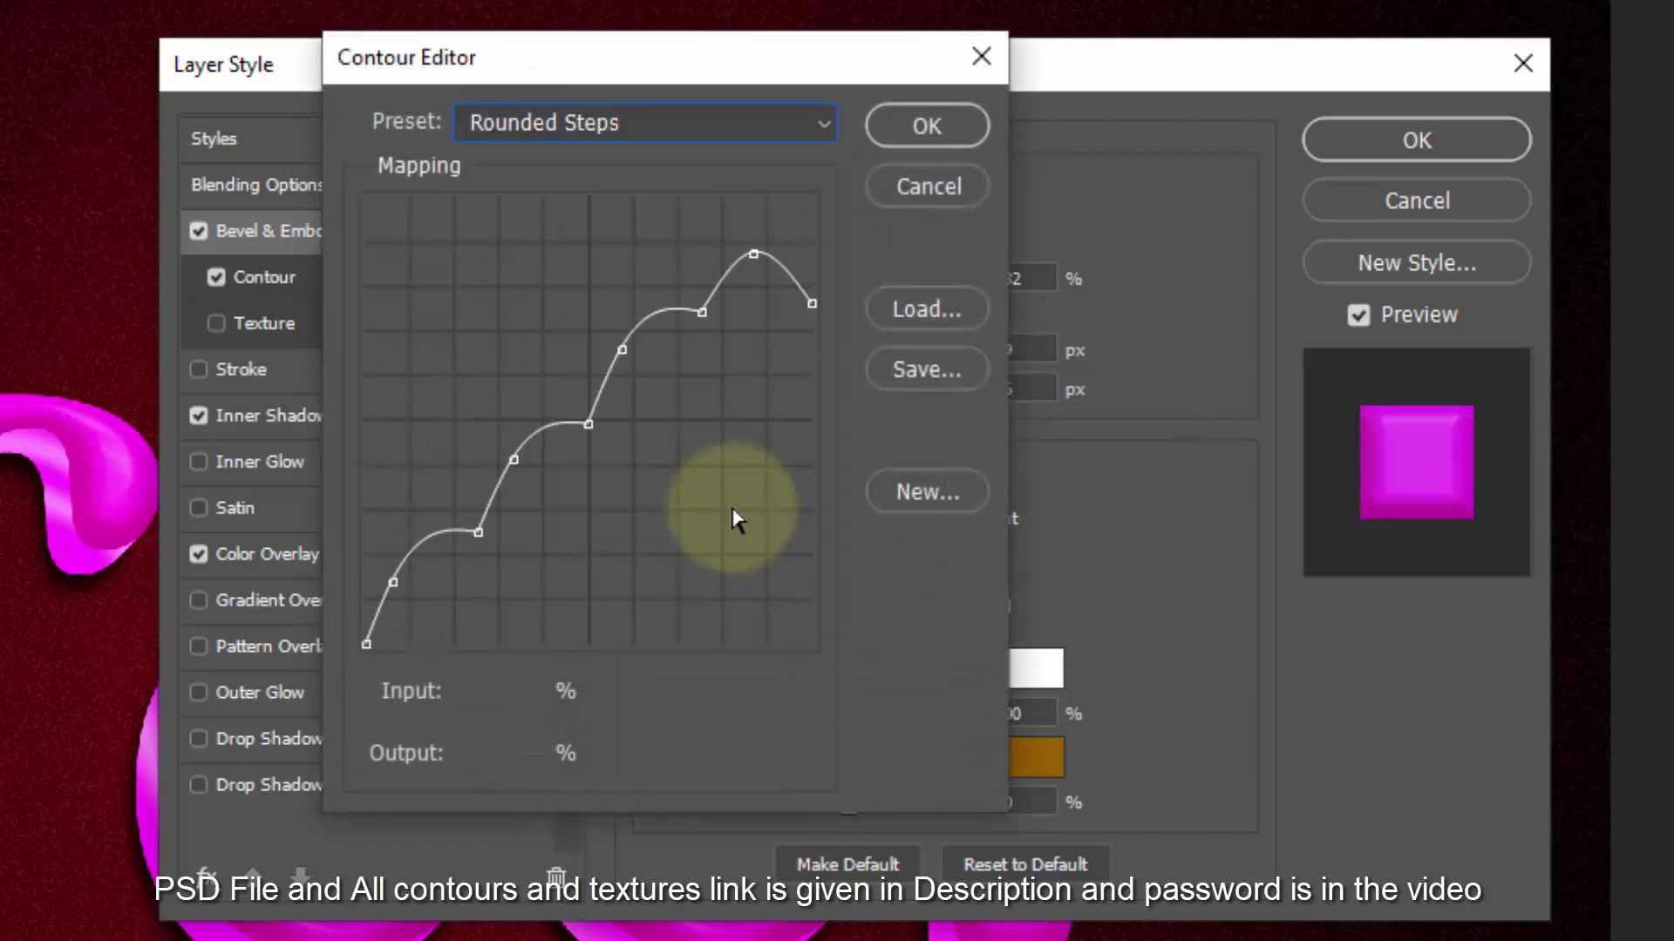
pyautogui.click(918, 126)
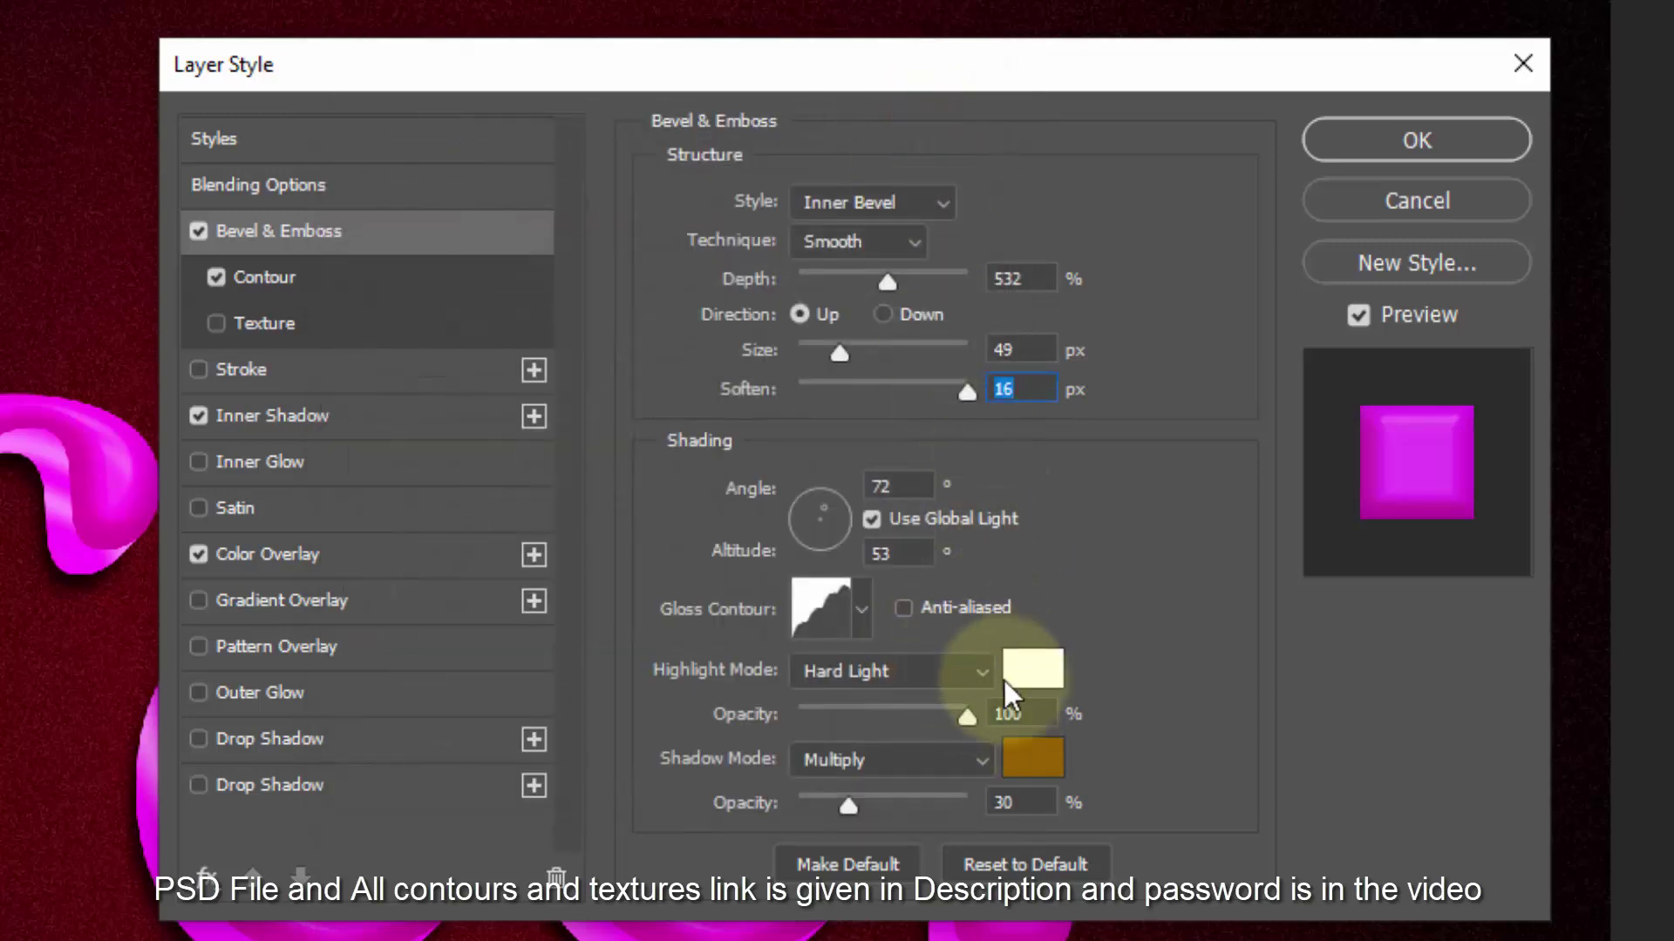
# Set the bevel highlight to Color Dodge mode with color #d5d5d5 and 100% opacity.
pyautogui.click(949, 672)
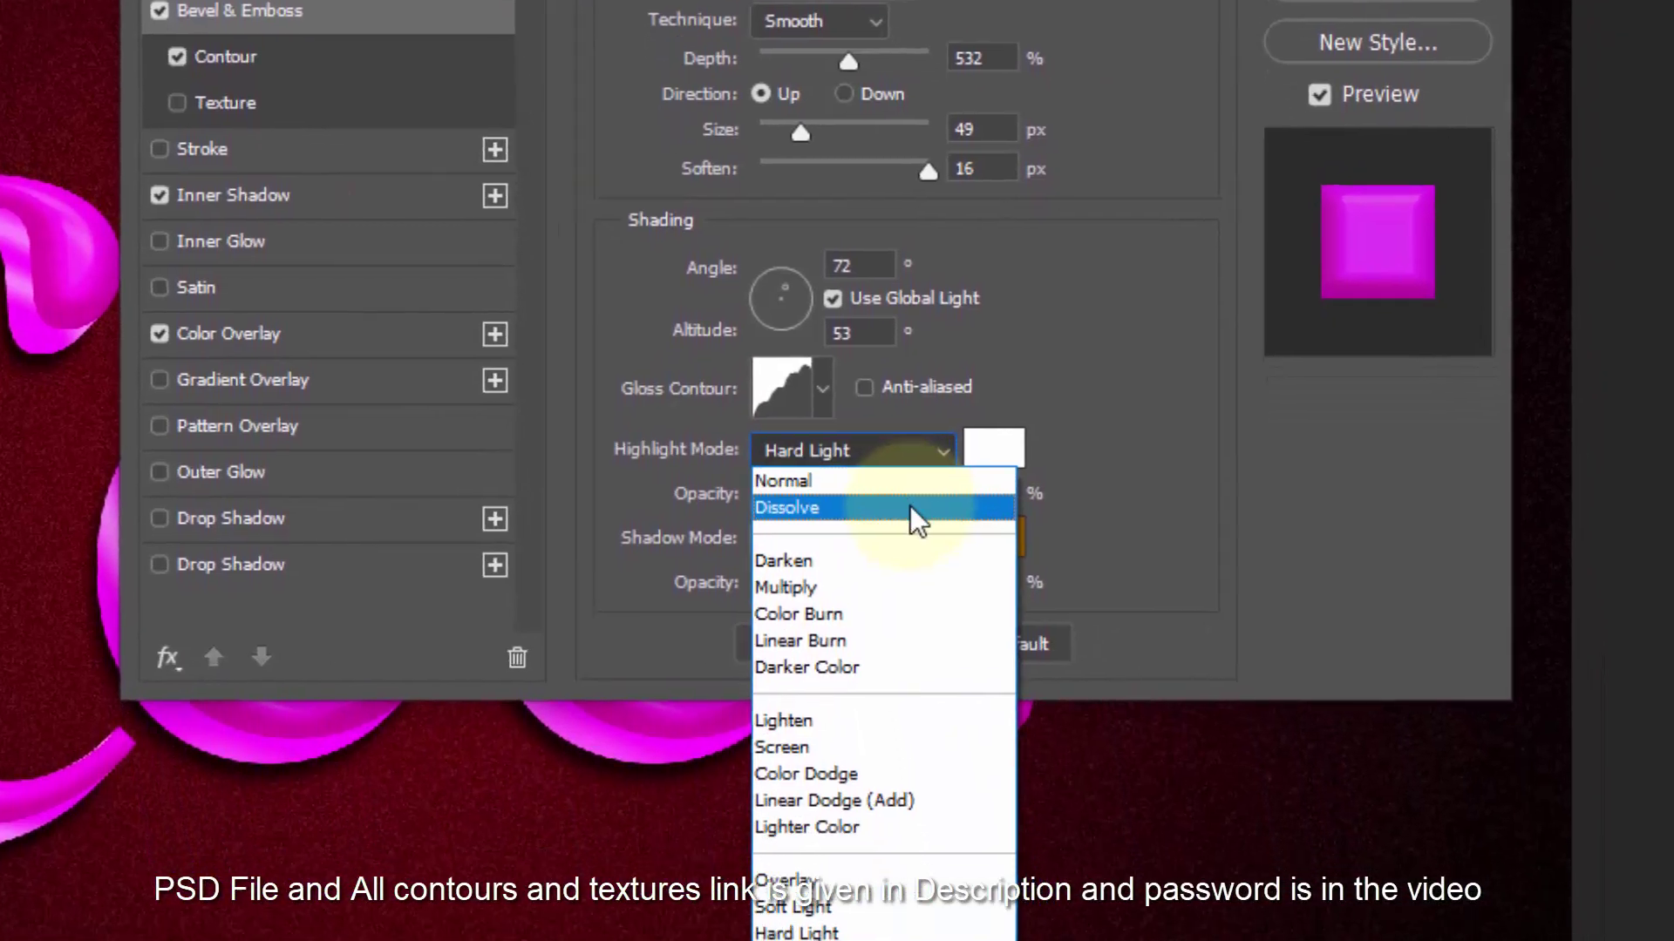
pyautogui.click(872, 774)
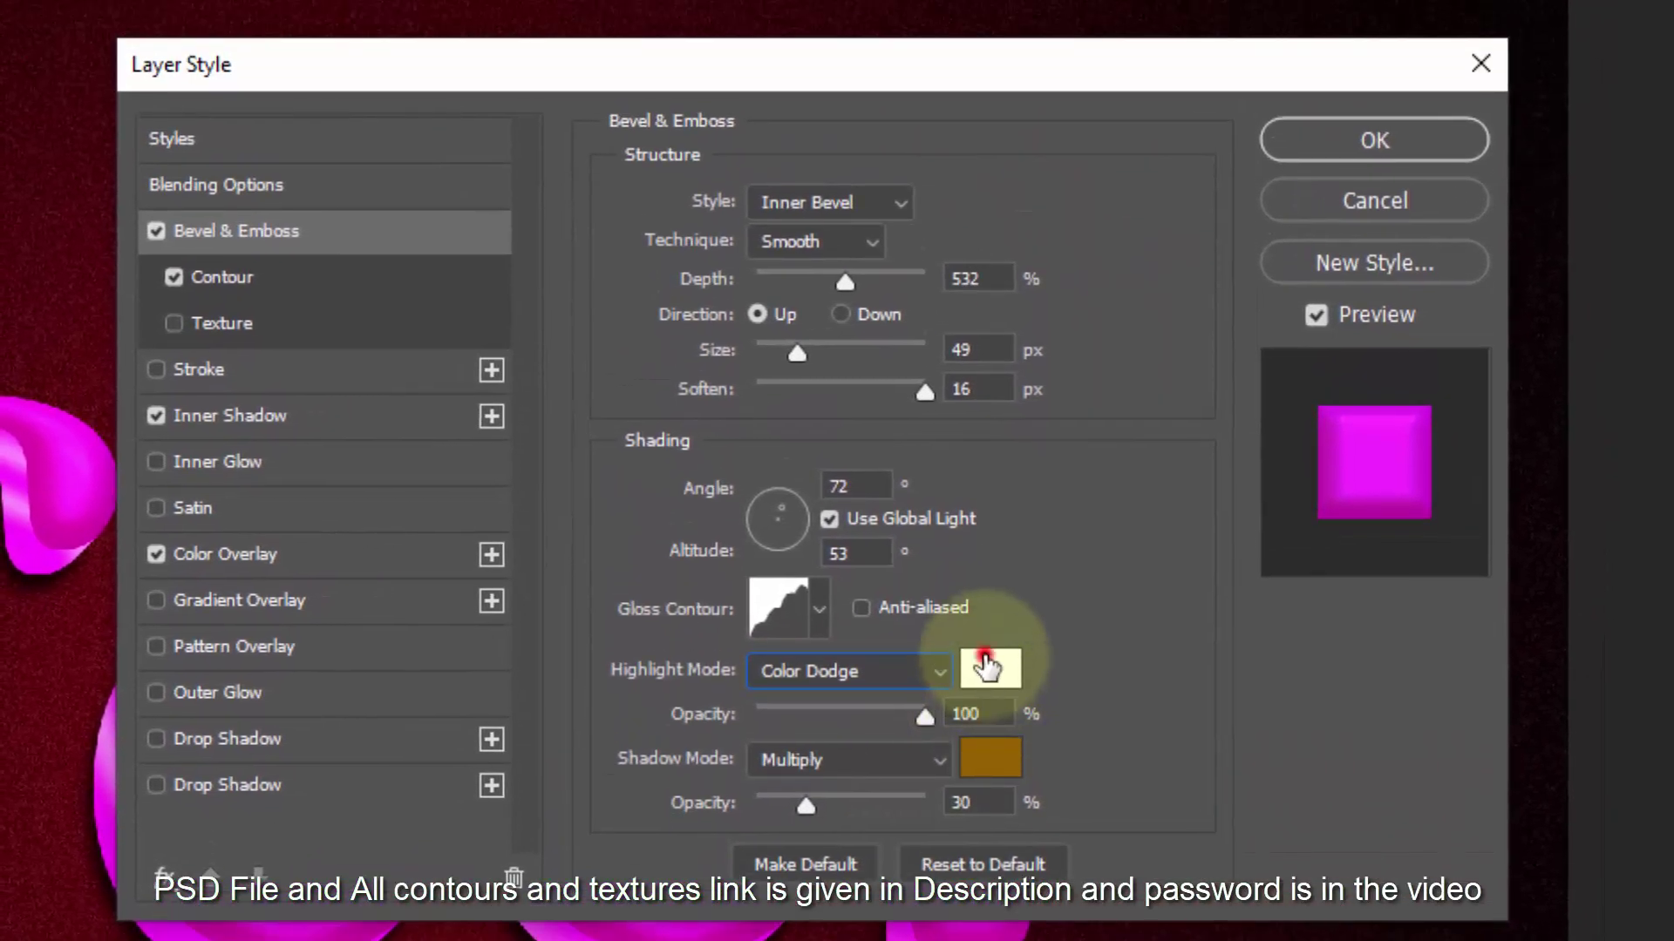
pyautogui.click(986, 666)
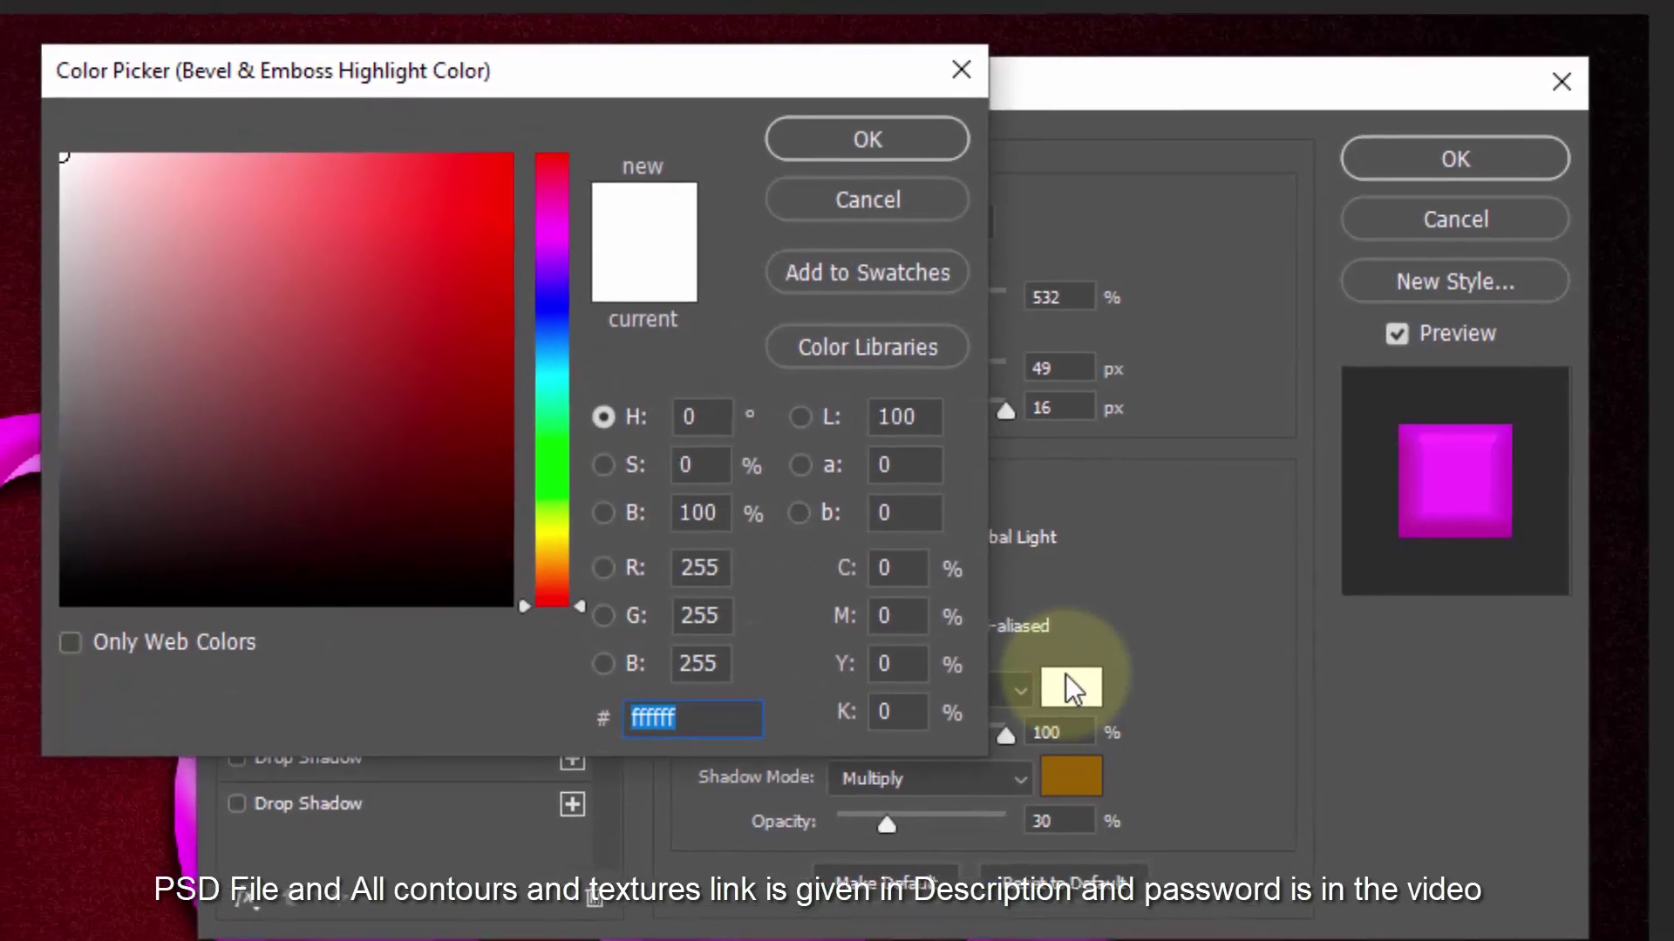
pyautogui.write('d5d5d5')
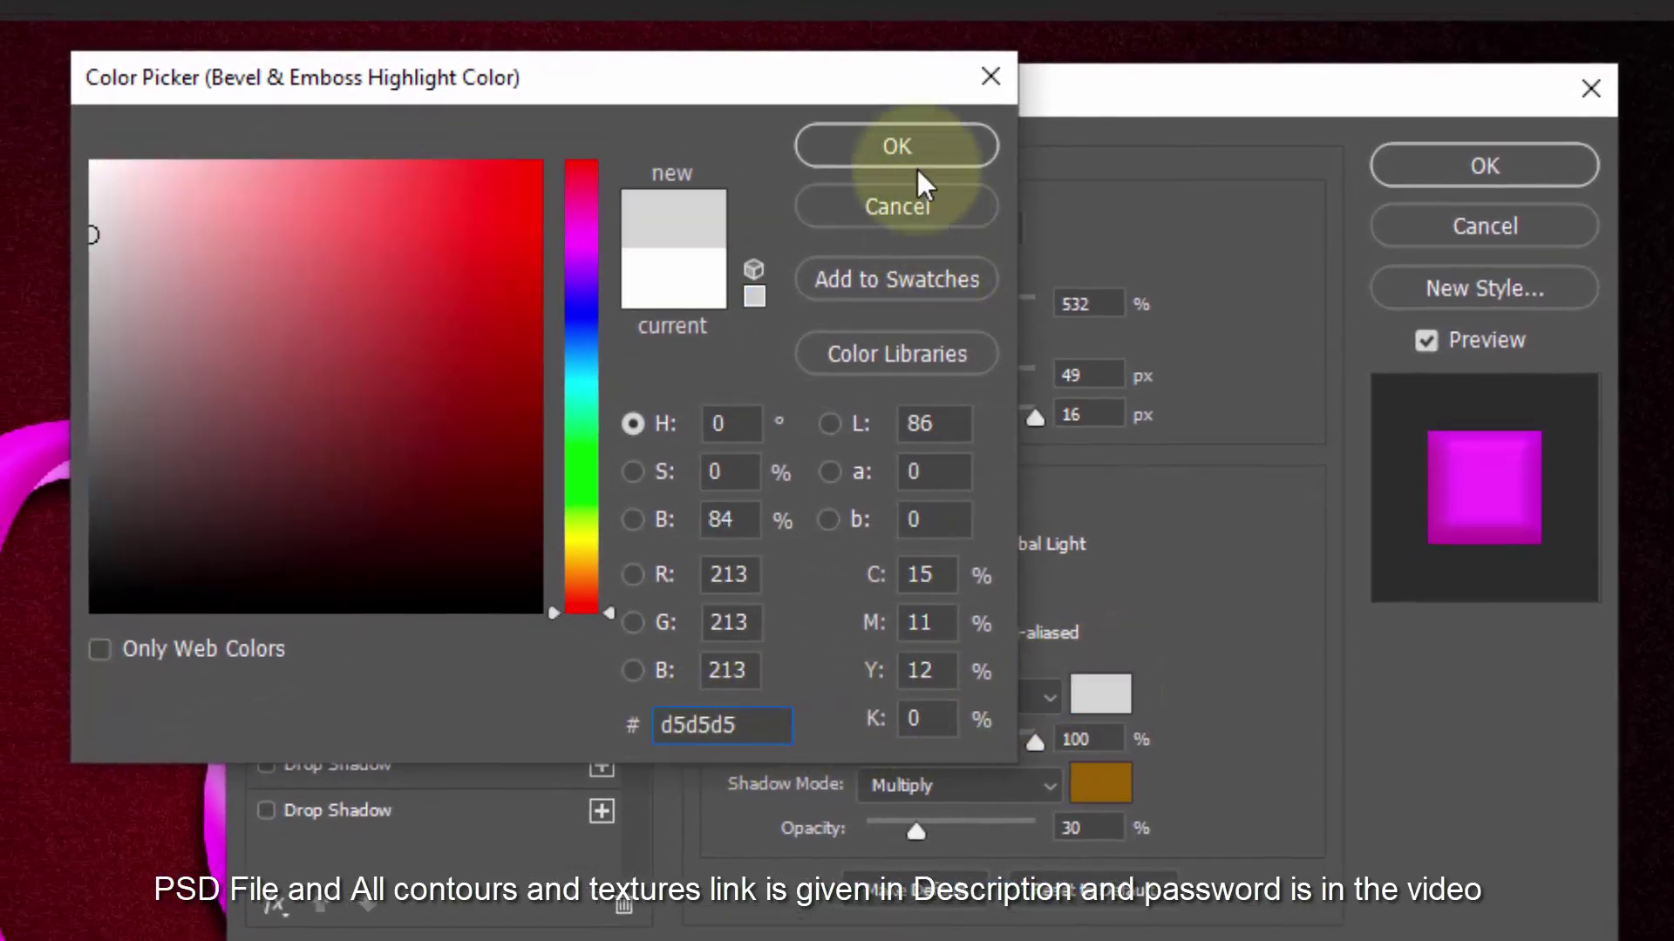
pyautogui.click(896, 147)
pyautogui.click(1041, 715)
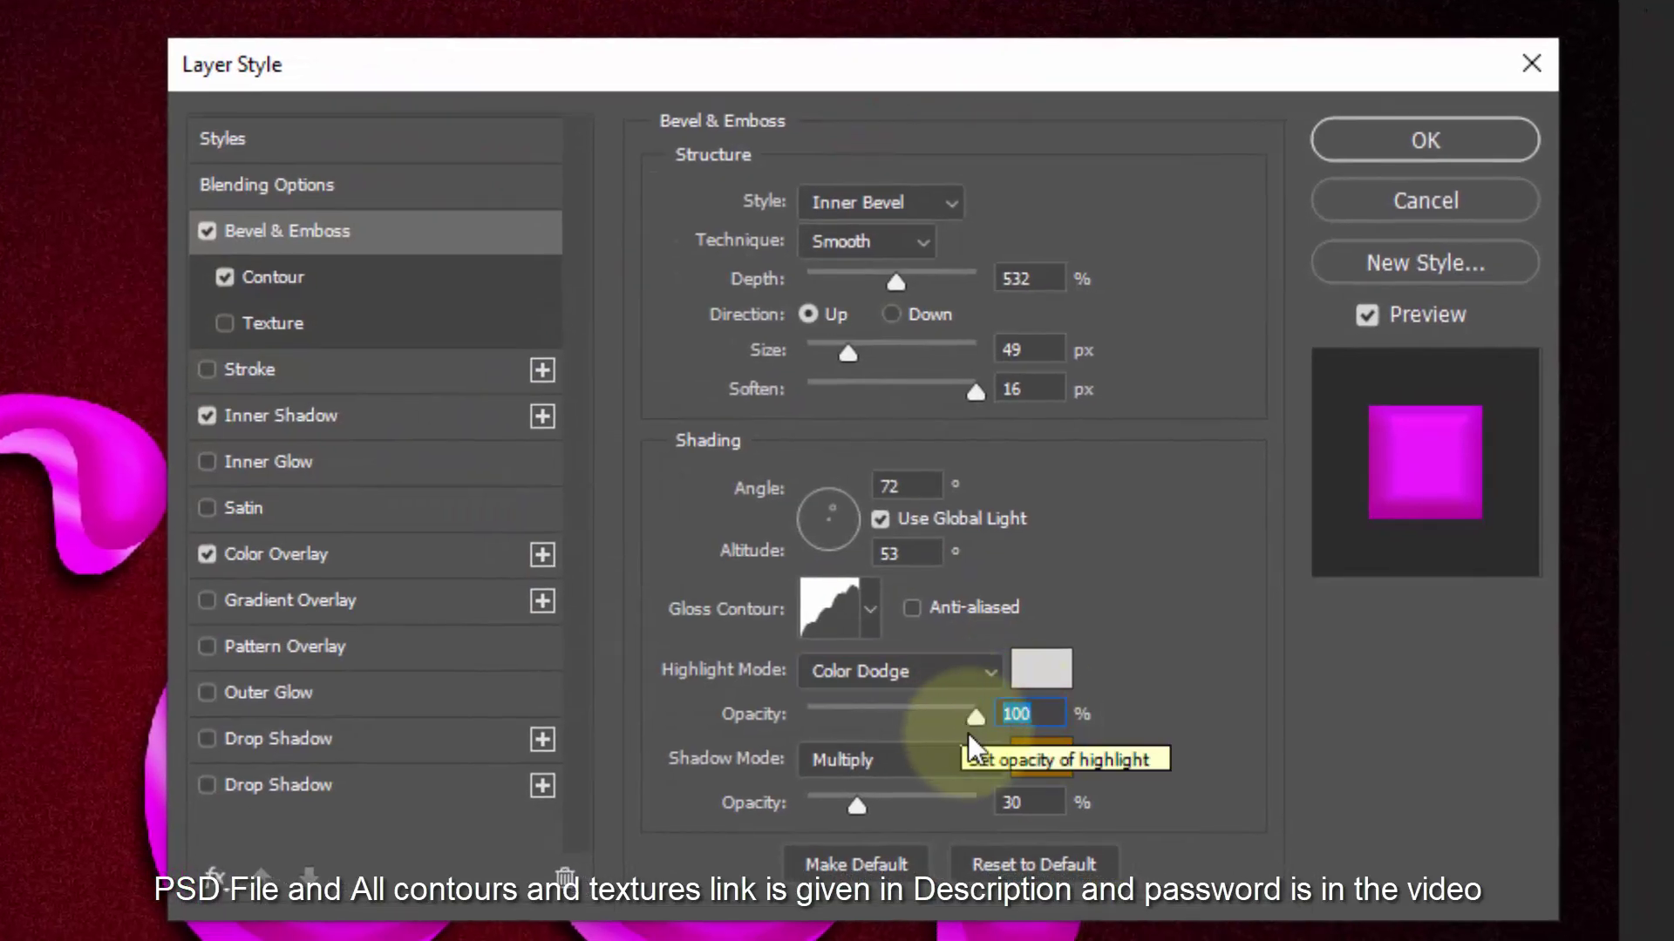
# Set the bevel shadow color to #36332f and its opacity to 0%.
pyautogui.click(1039, 757)
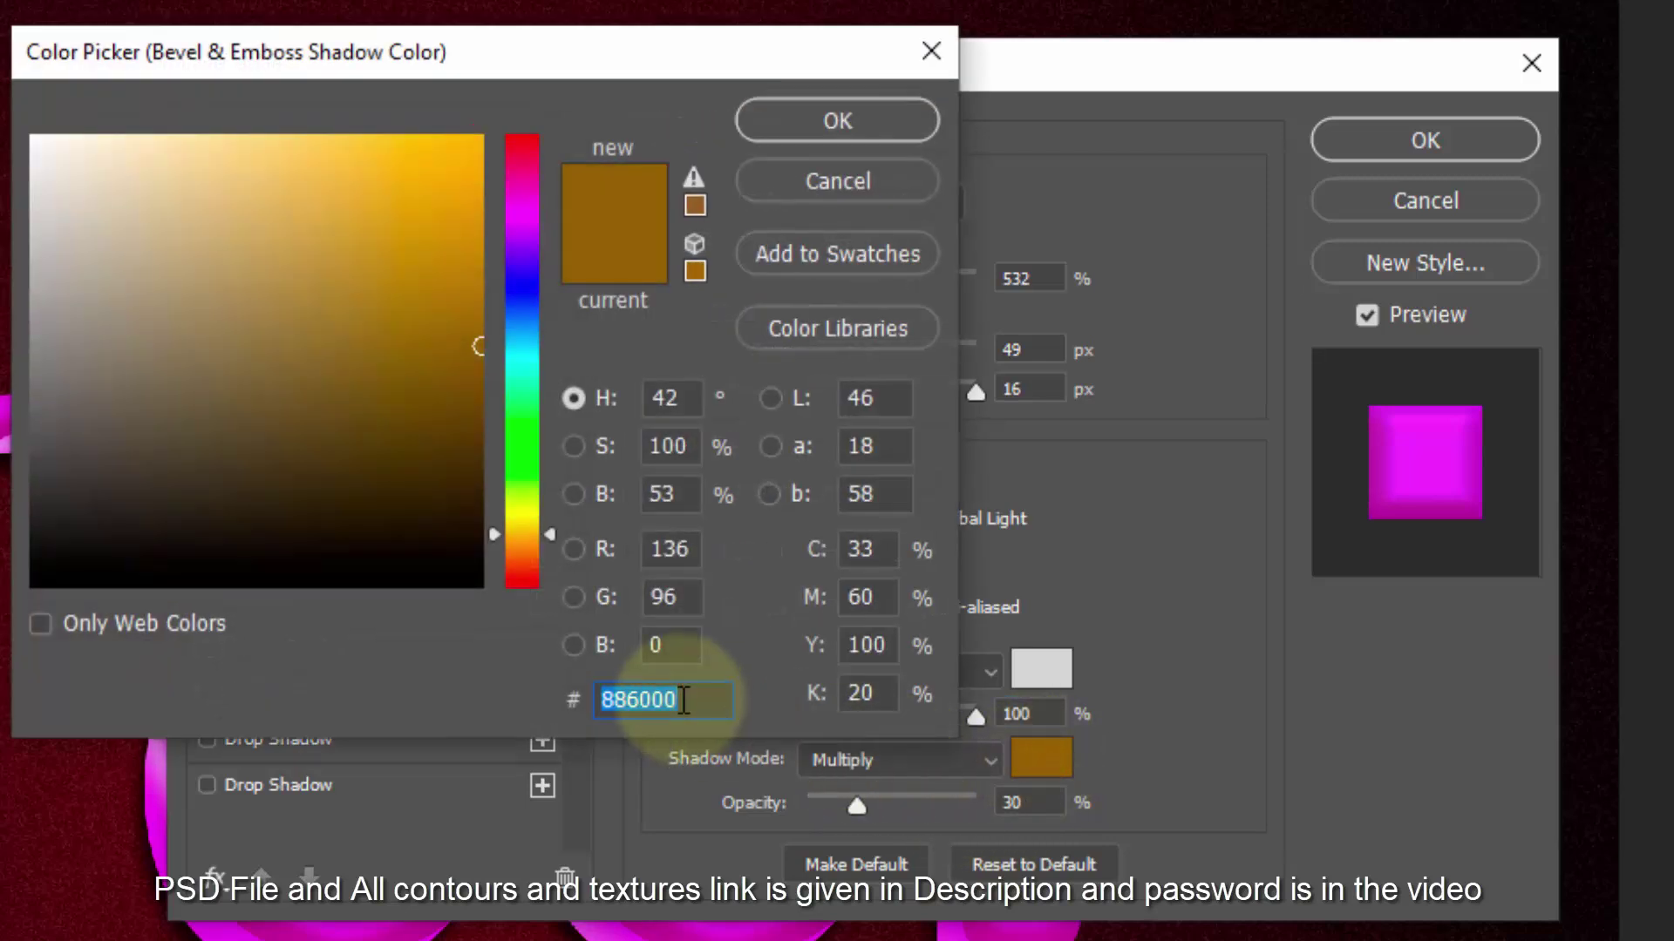
pyautogui.write('36332f')
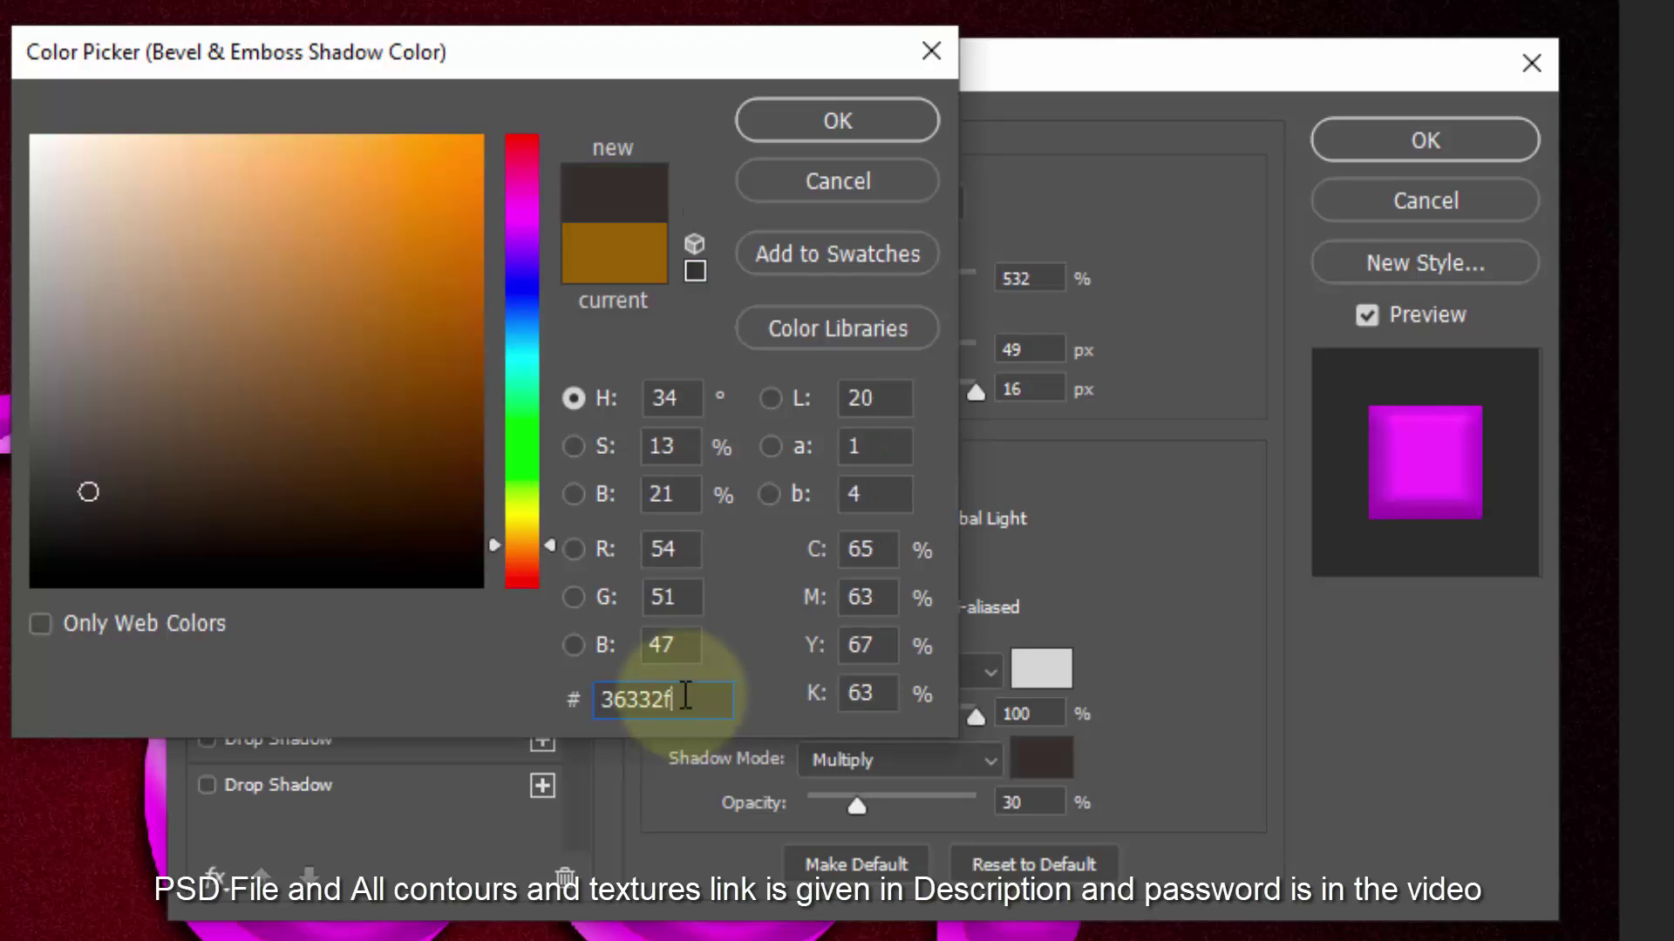
pyautogui.click(787, 118)
pyautogui.click(1035, 810)
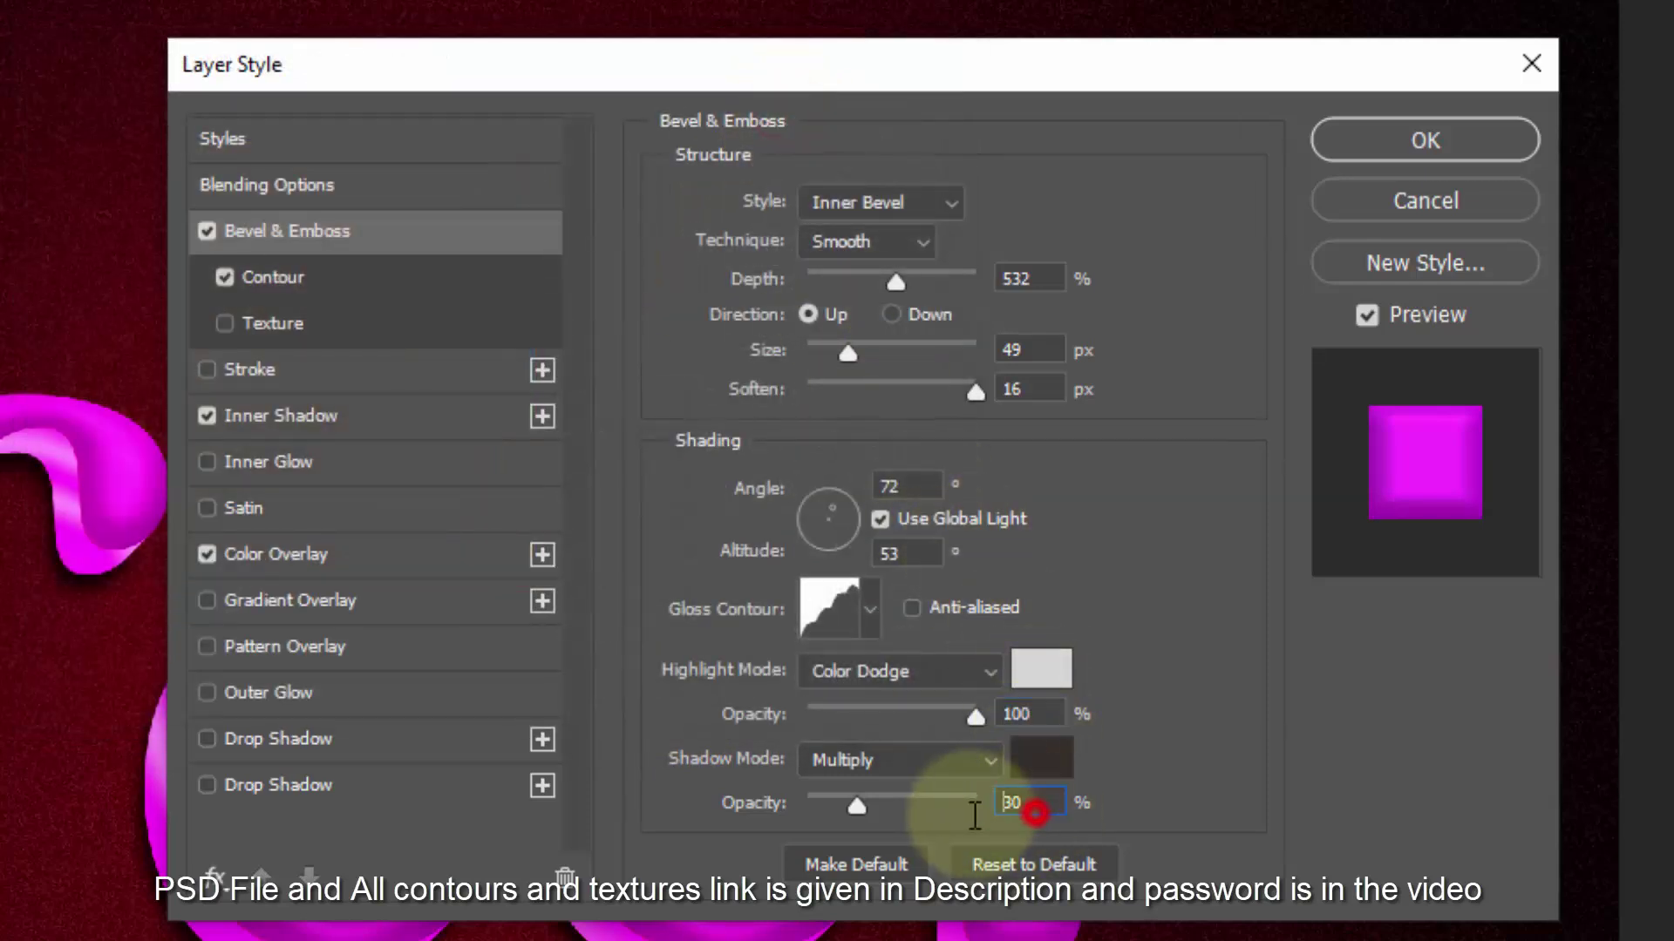
pyautogui.press('BackSpace')
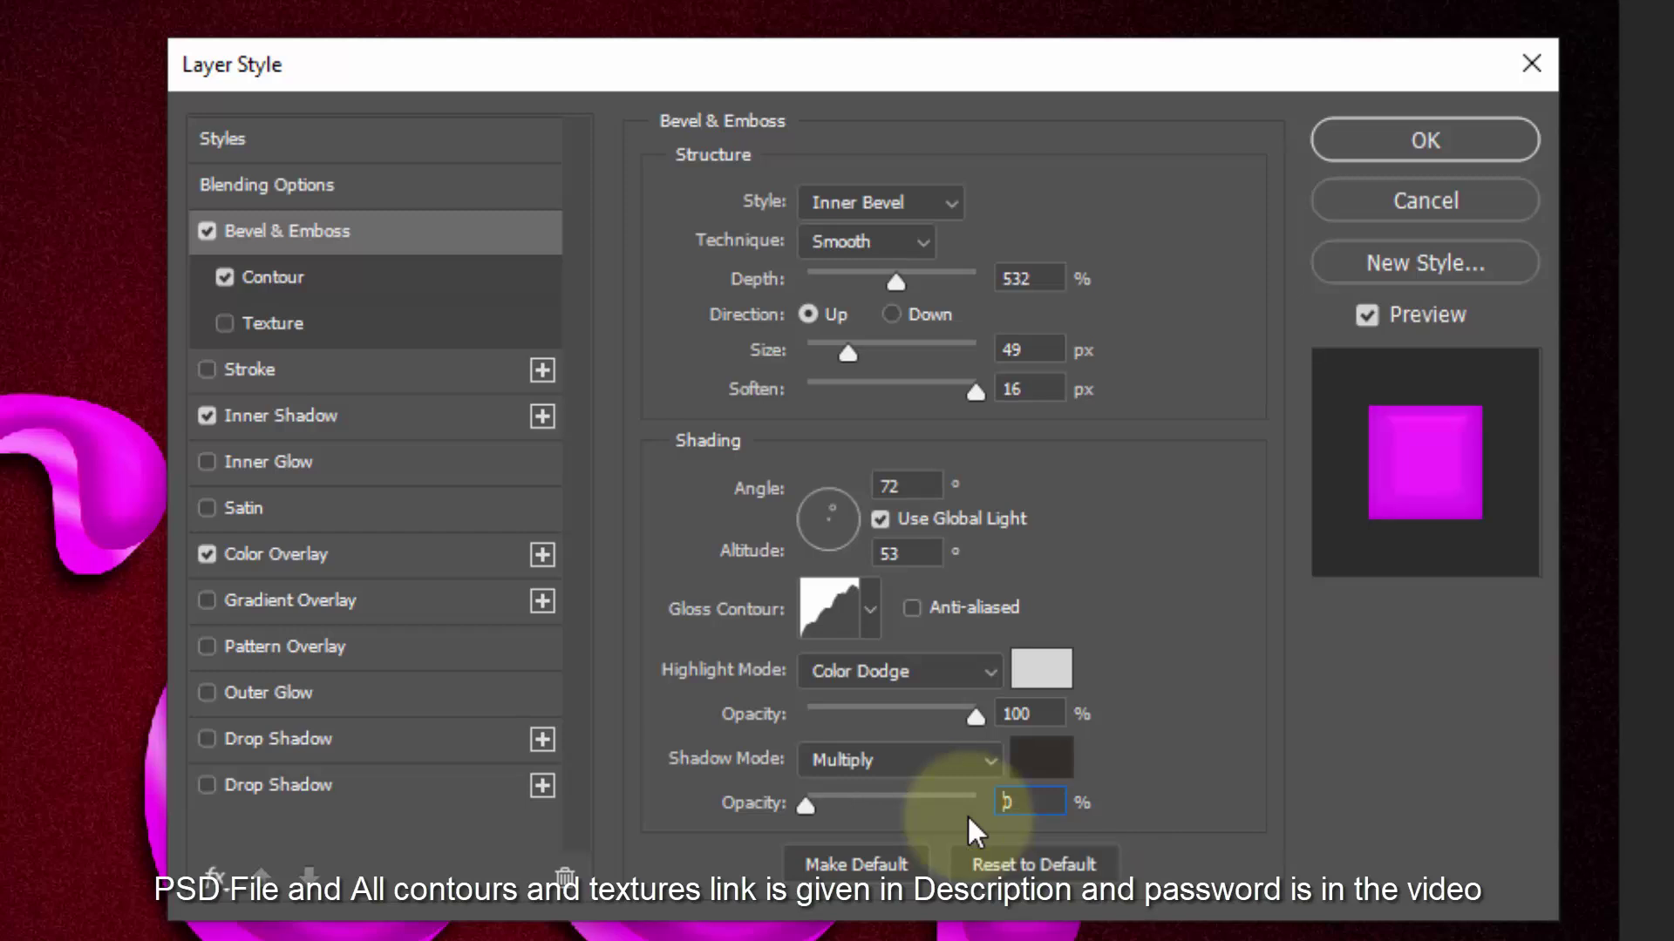
# Load the Contour 002 file as the bevel's Contour shape.
pyautogui.click(311, 274)
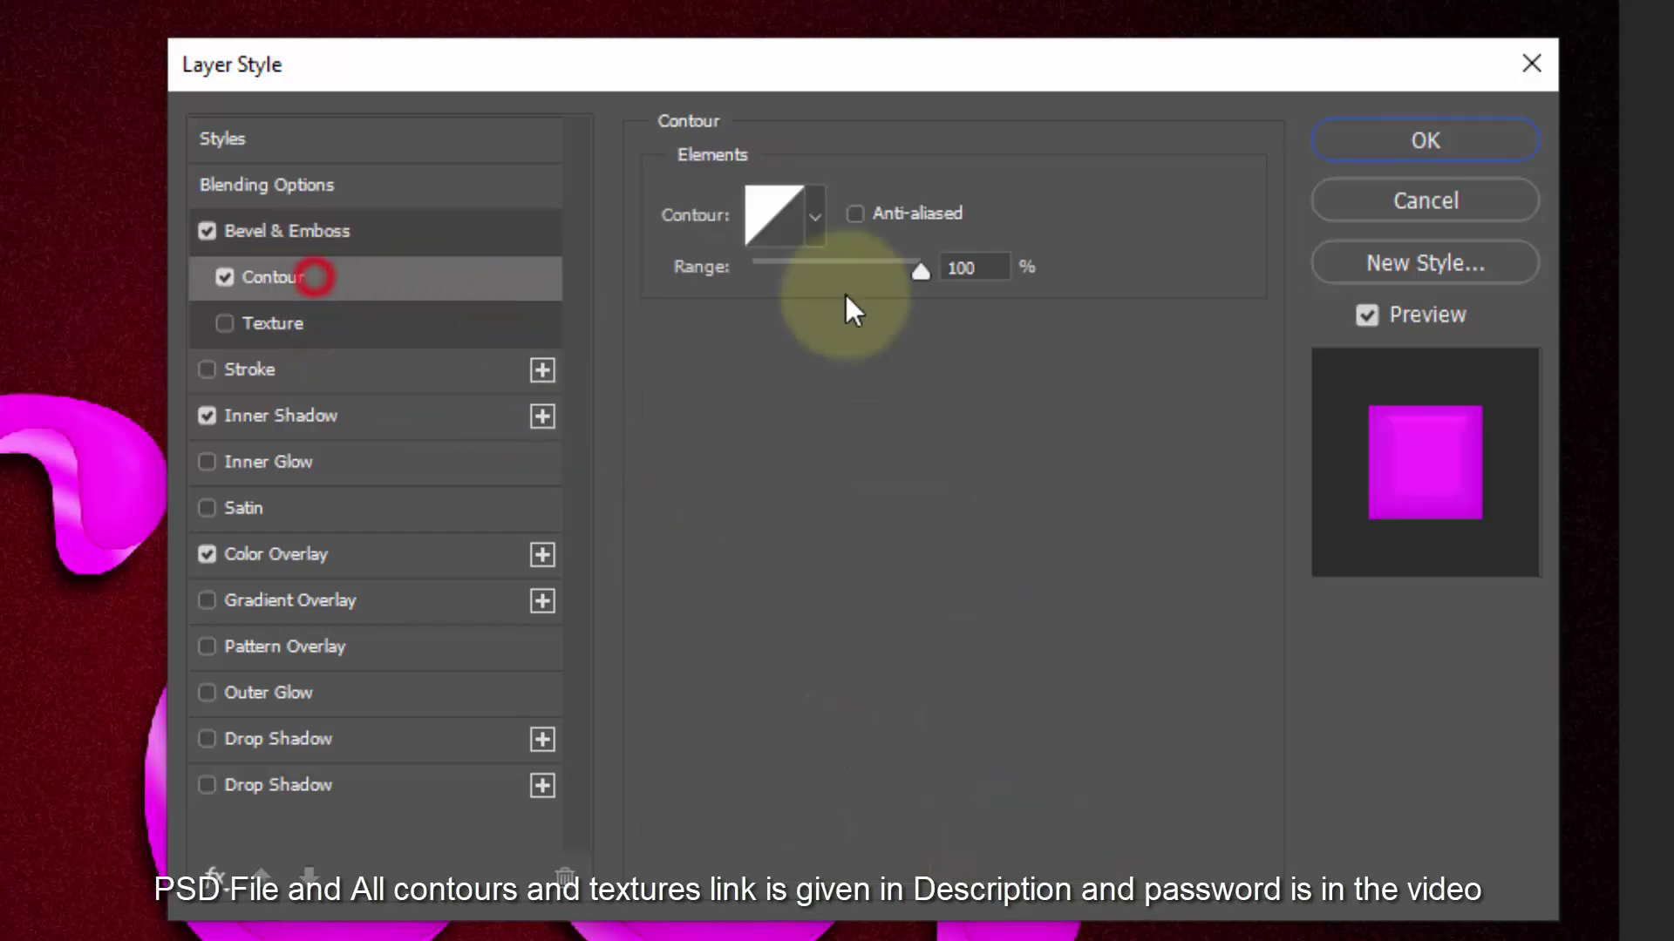
pyautogui.click(792, 228)
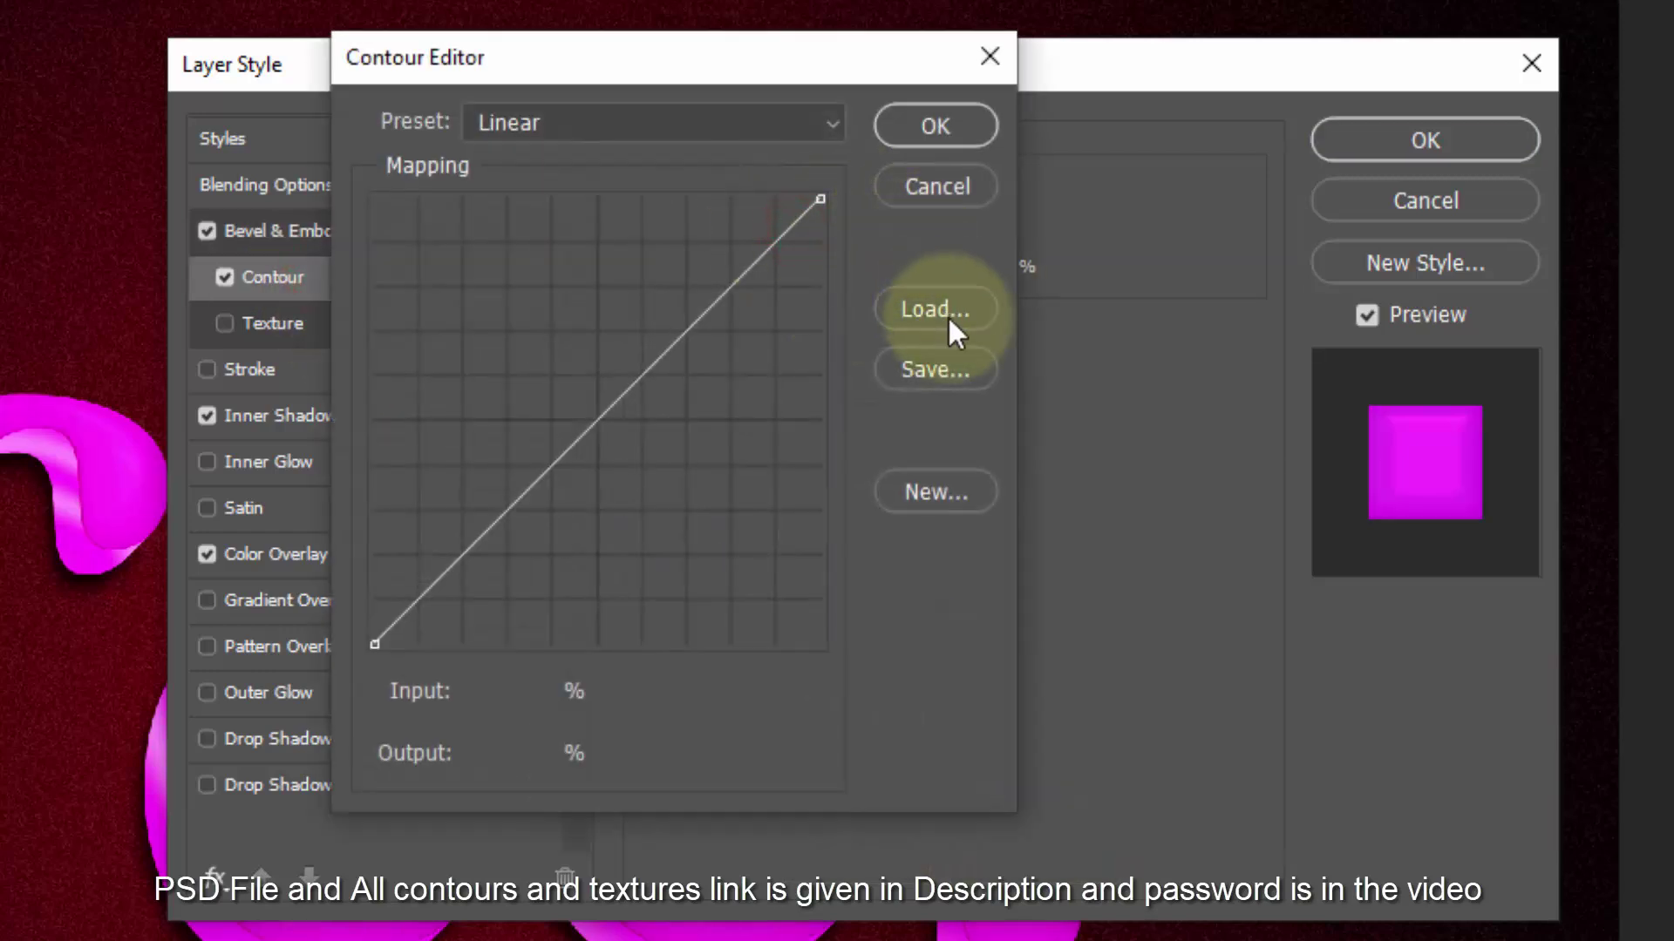
pyautogui.click(937, 312)
pyautogui.click(204, 155)
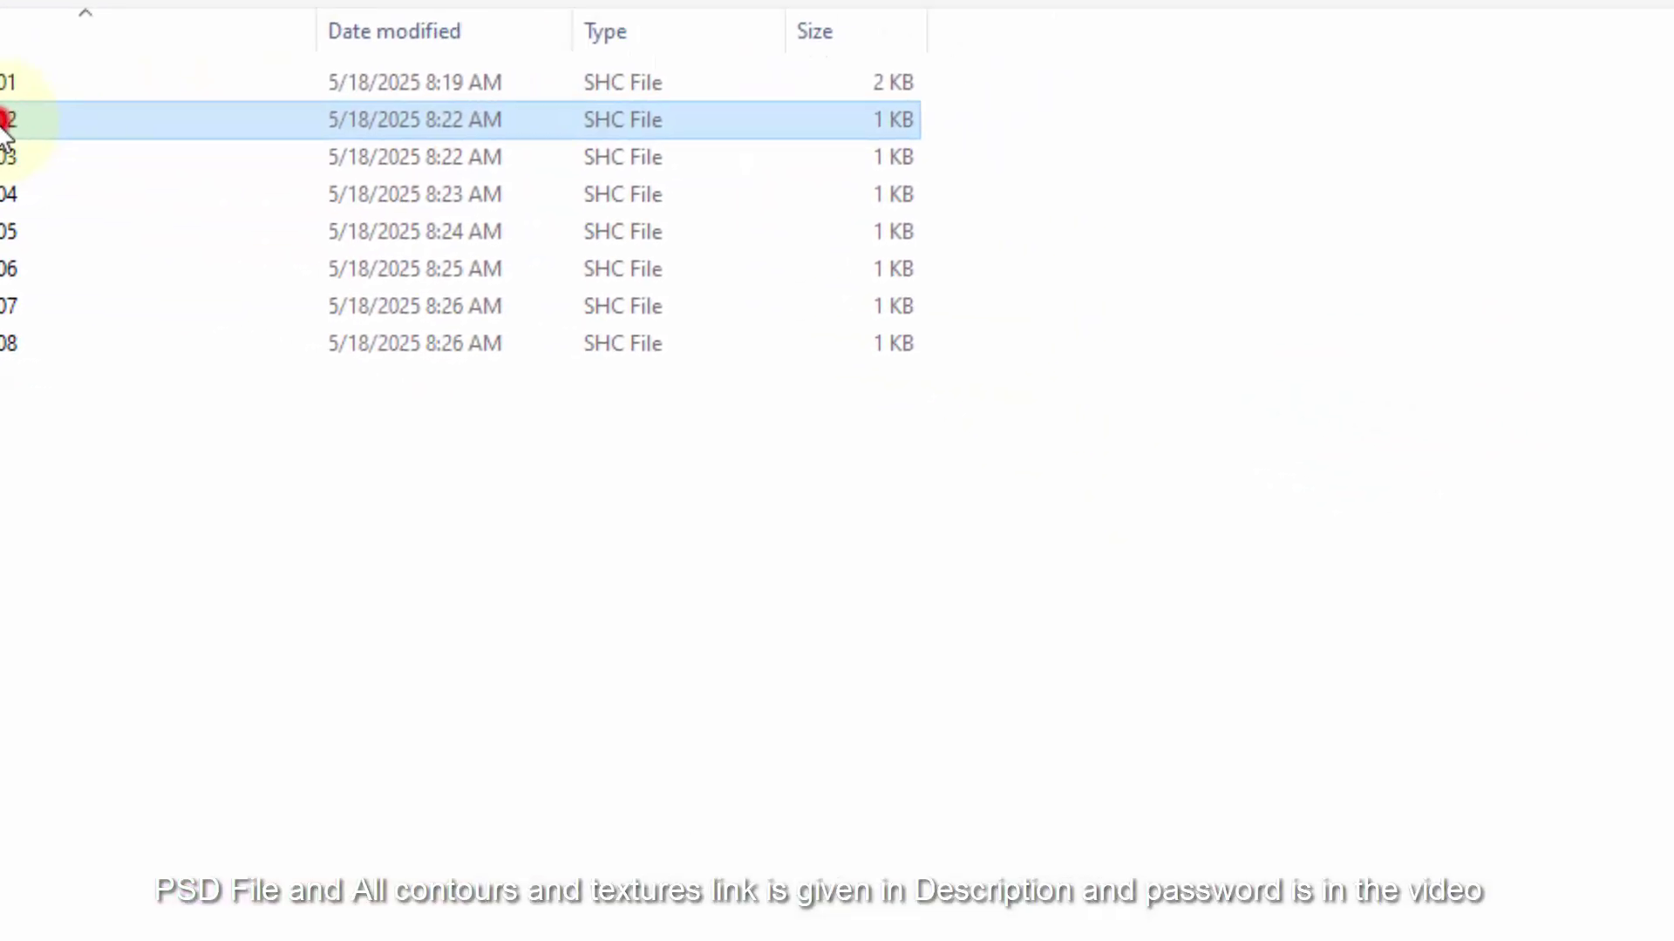
pyautogui.doubleClick(4, 122)
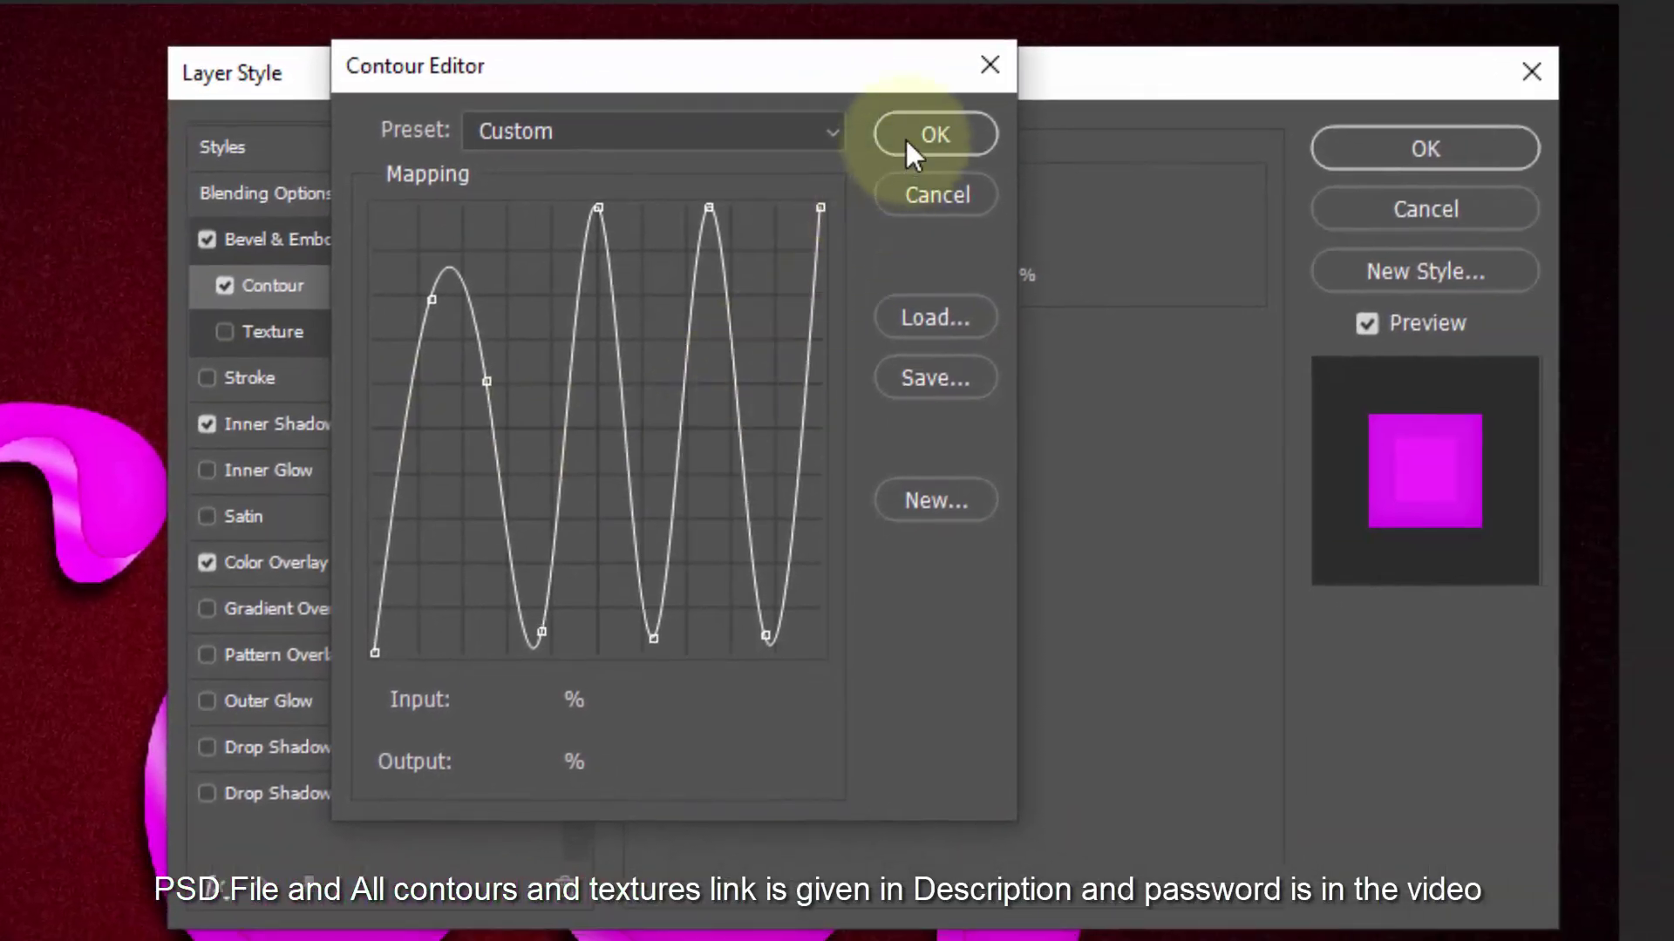
pyautogui.click(906, 138)
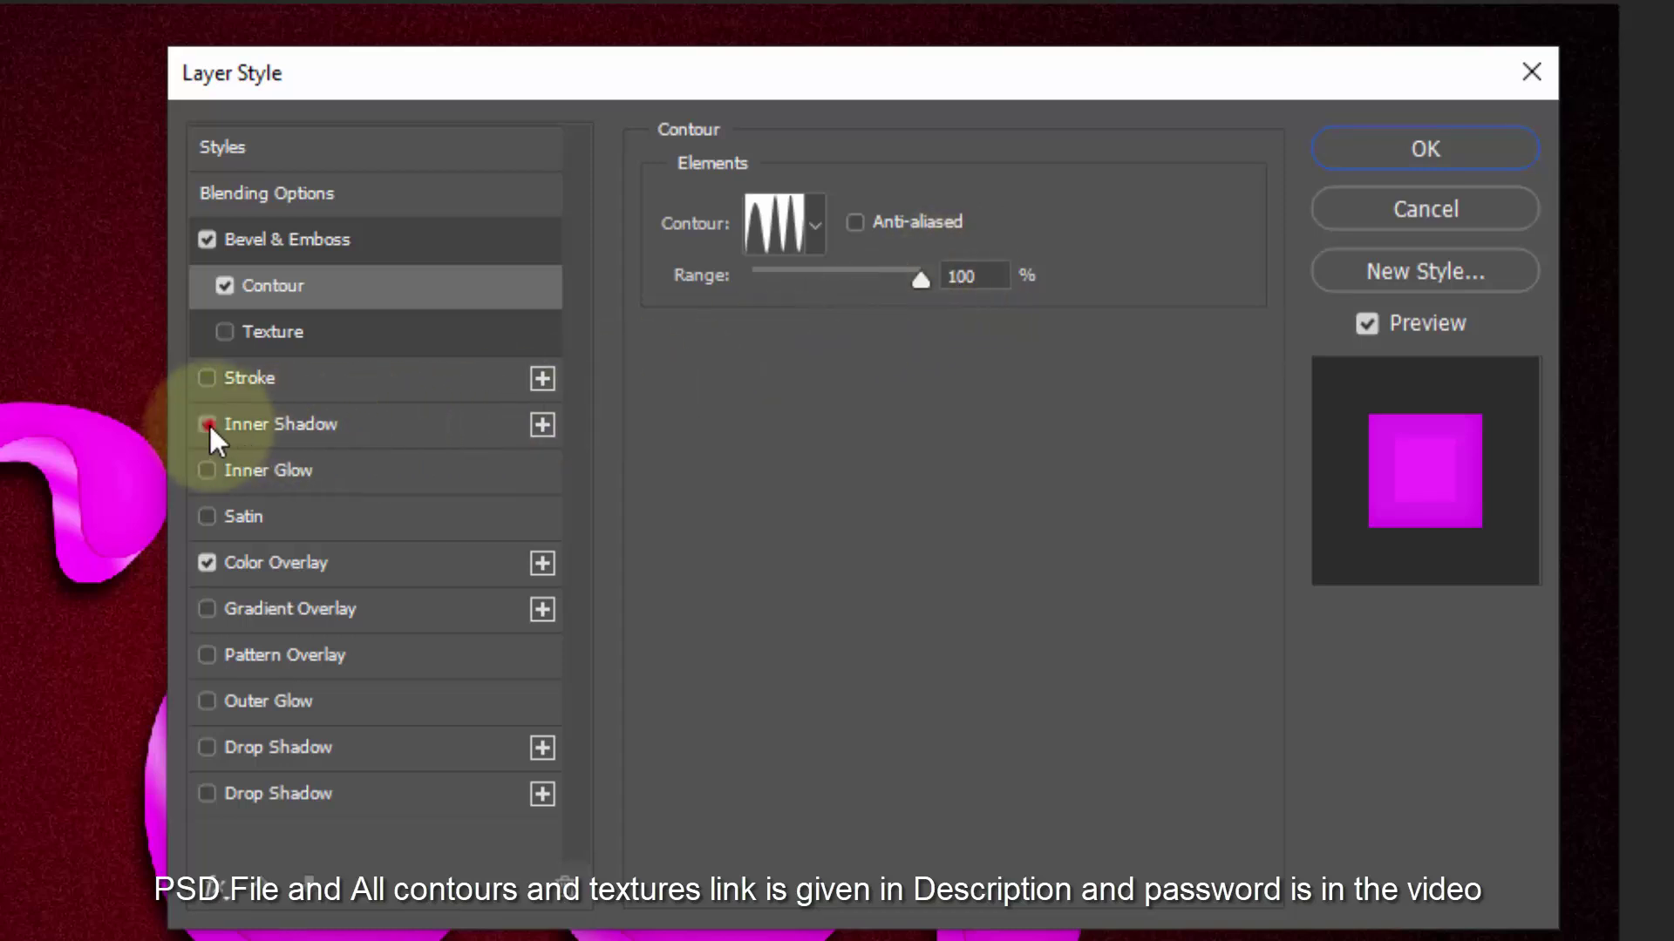
# Enable an Inner Glow with Color Dodge mode, setting its opacity to 7% and its color to #ff00bc.
pyautogui.click(239, 472)
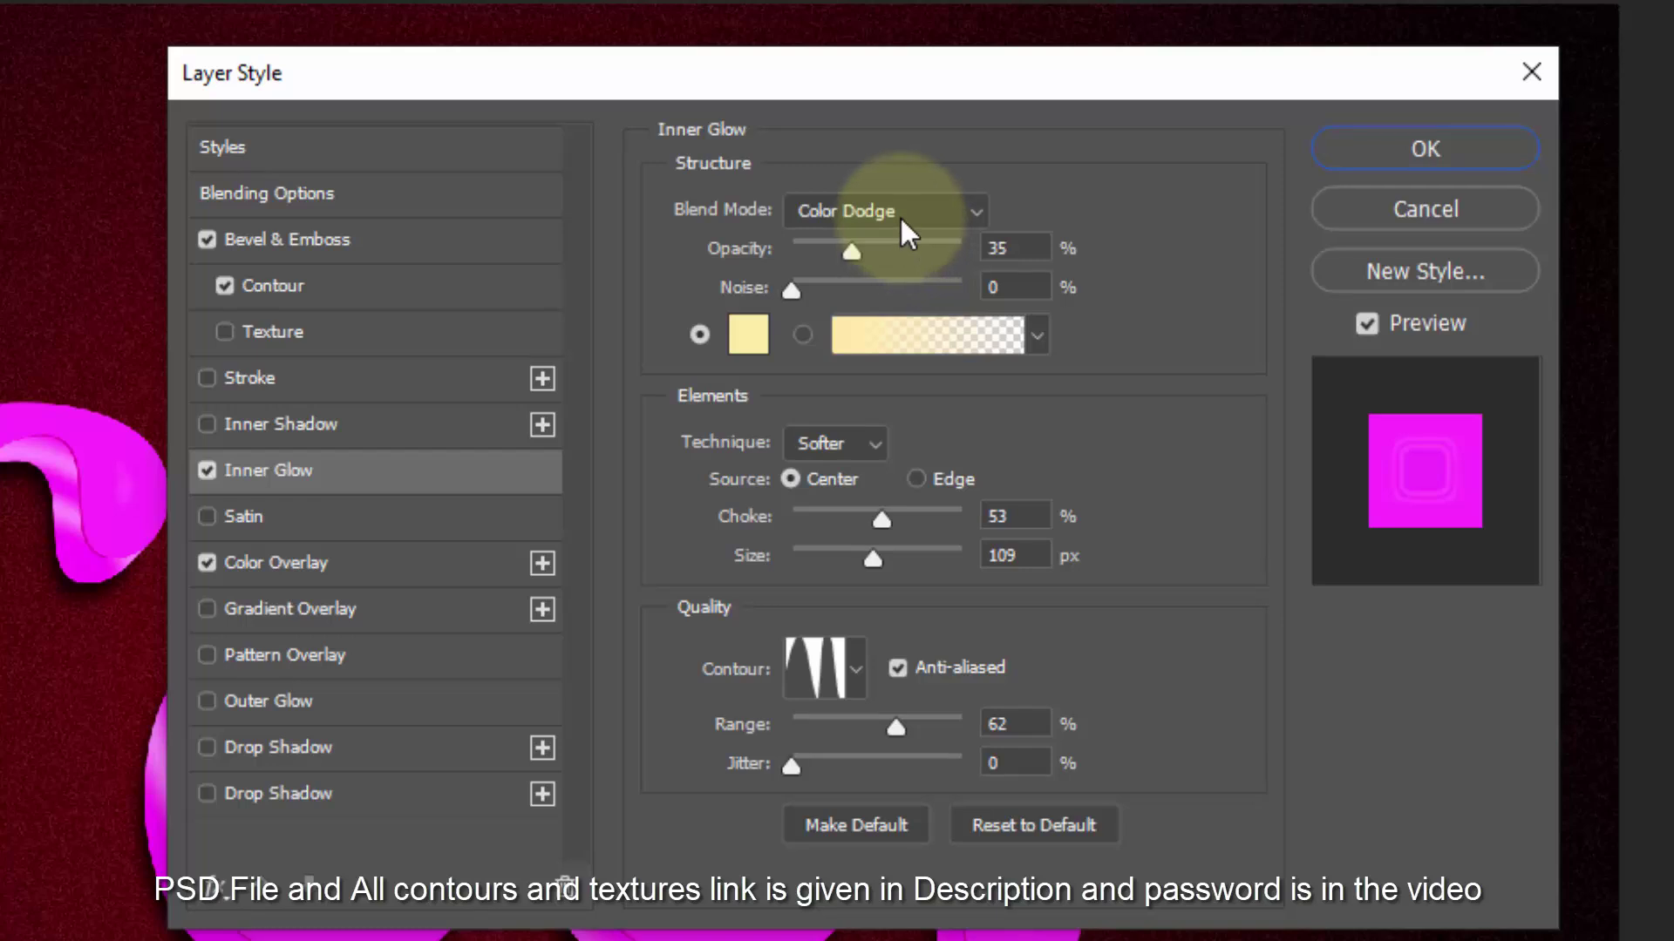
pyautogui.moveTo(1038, 248); pyautogui.dragTo(985, 249)
pyautogui.write('7')
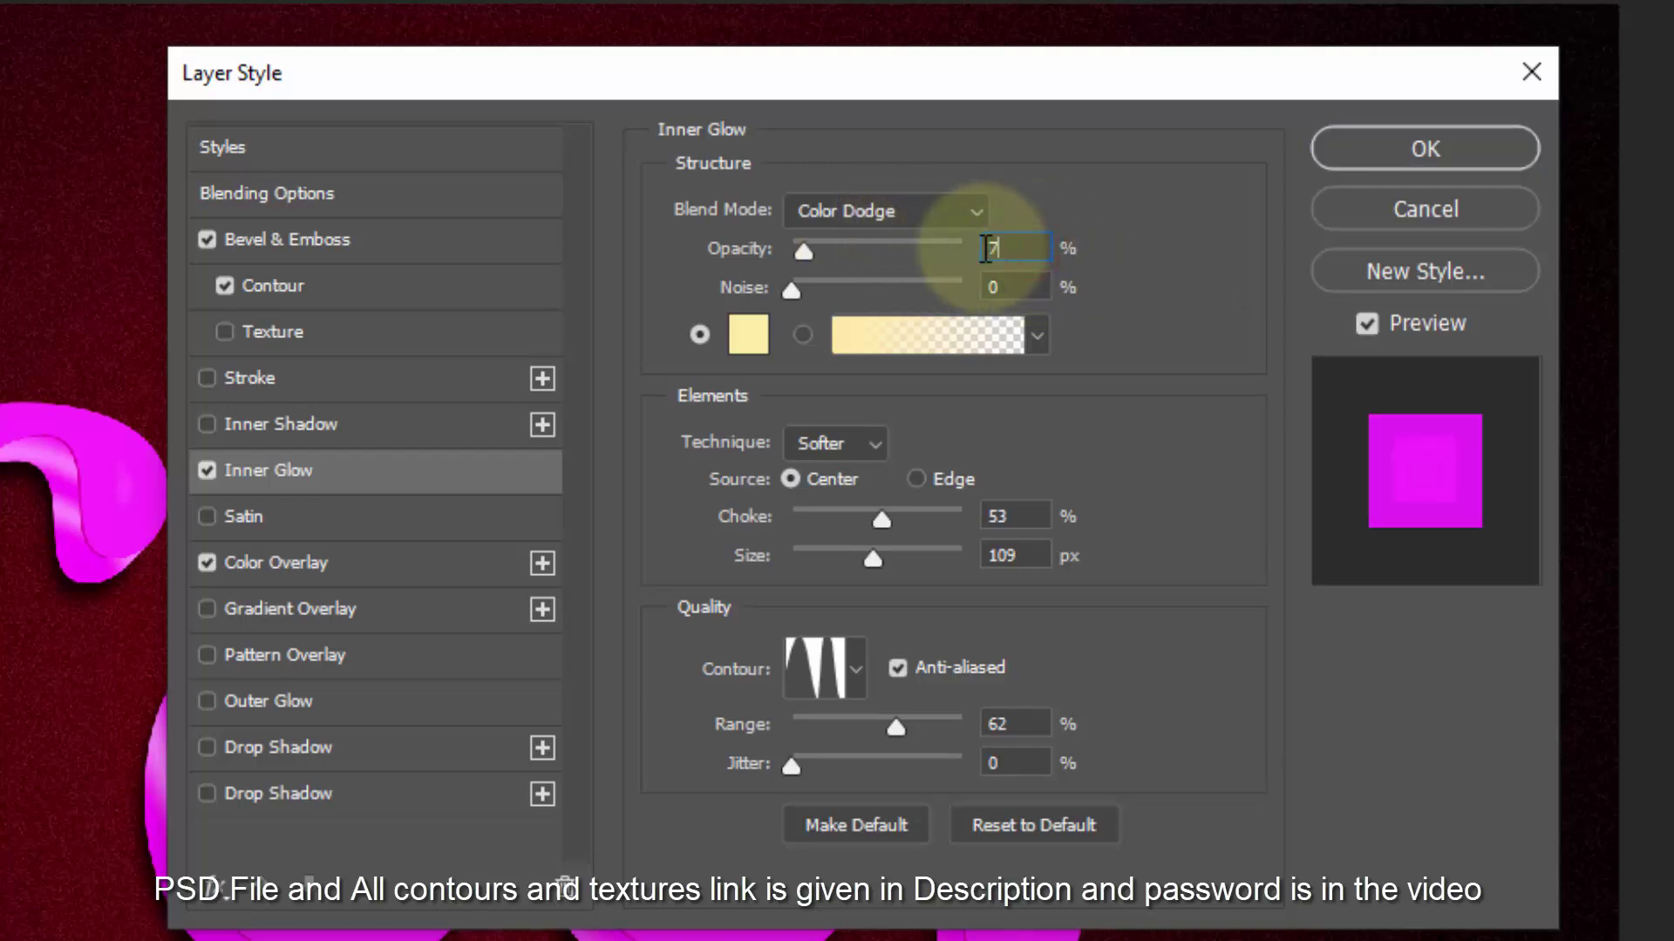
pyautogui.click(748, 335)
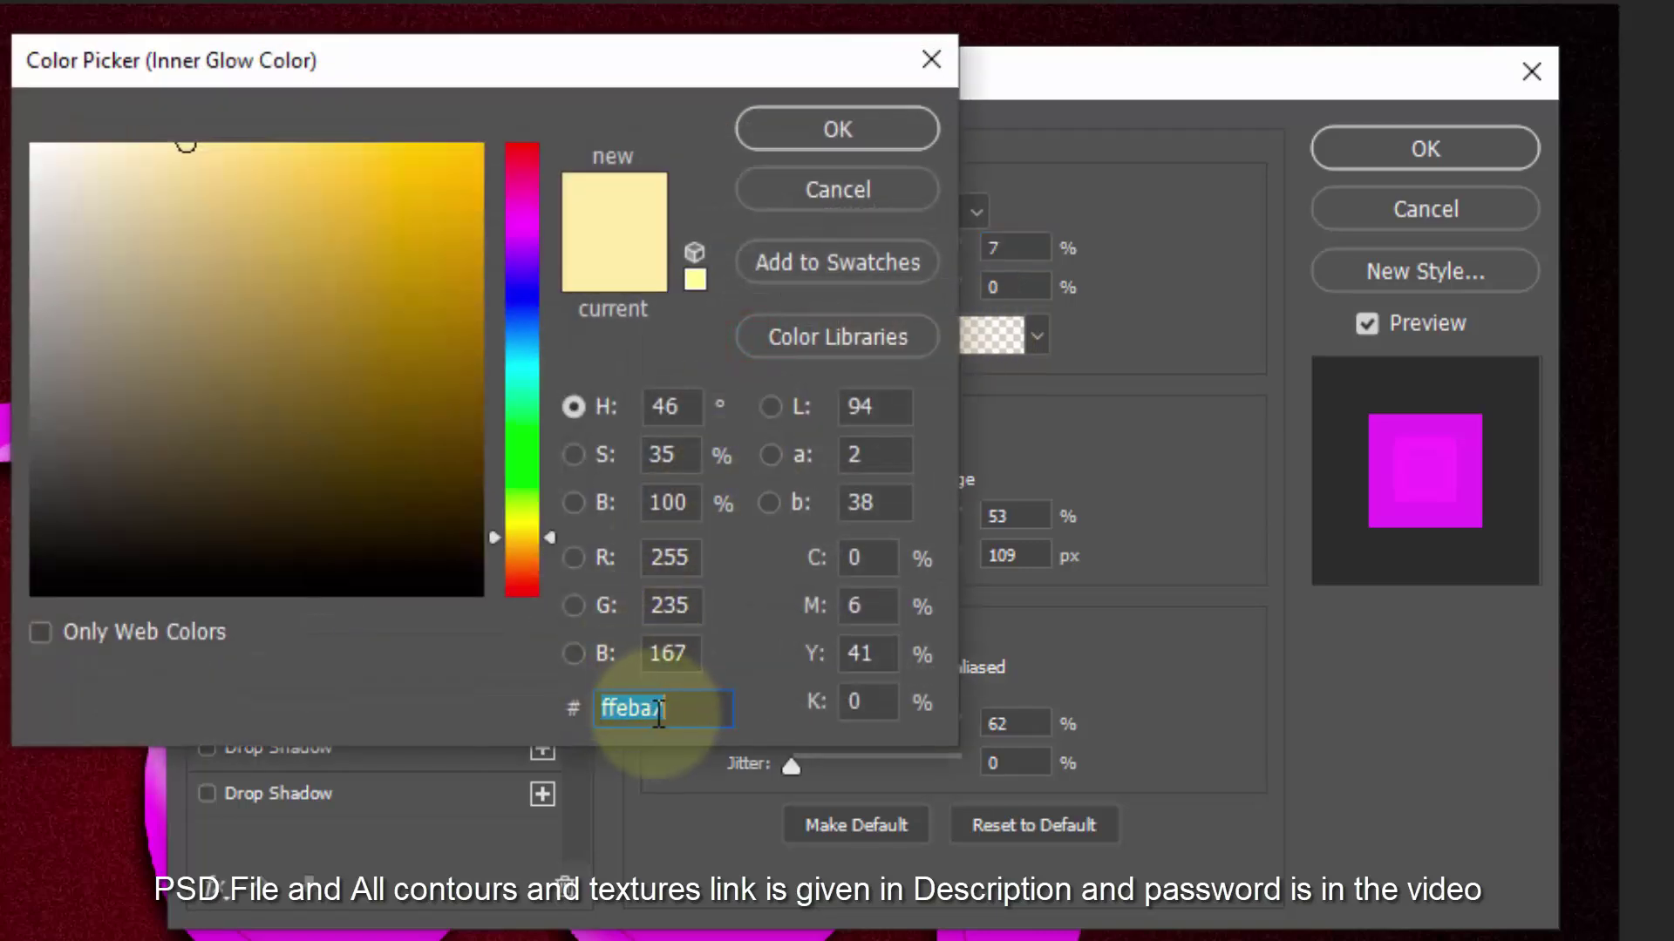
pyautogui.write('ff00b')
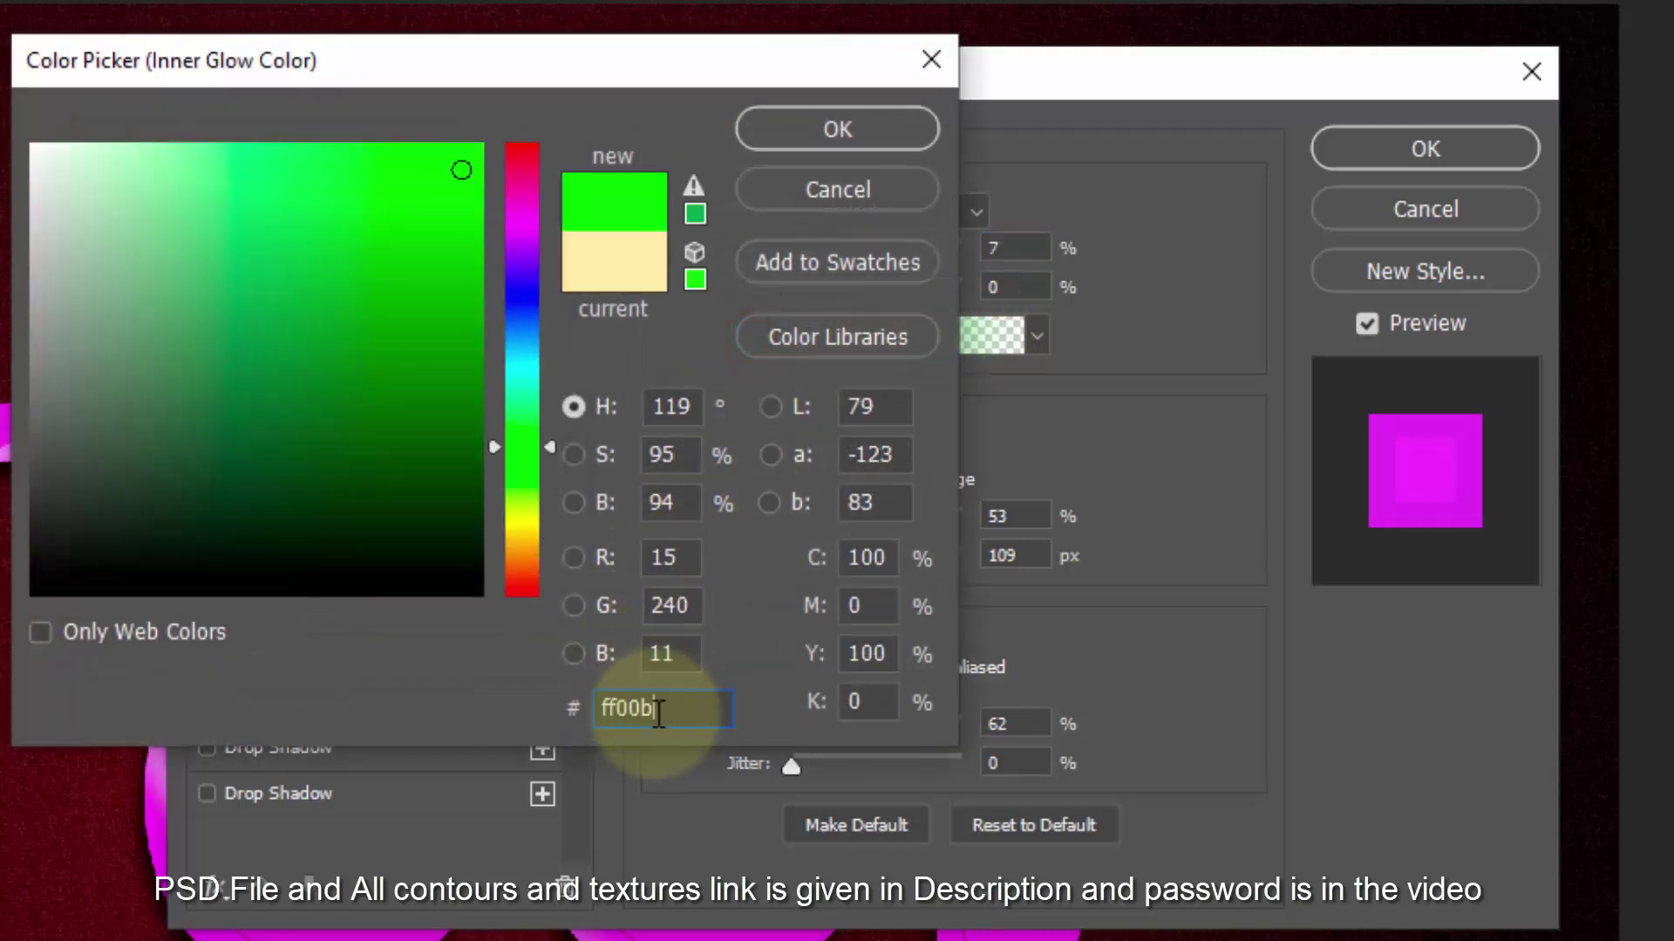
pyautogui.write('c')
pyautogui.click(803, 122)
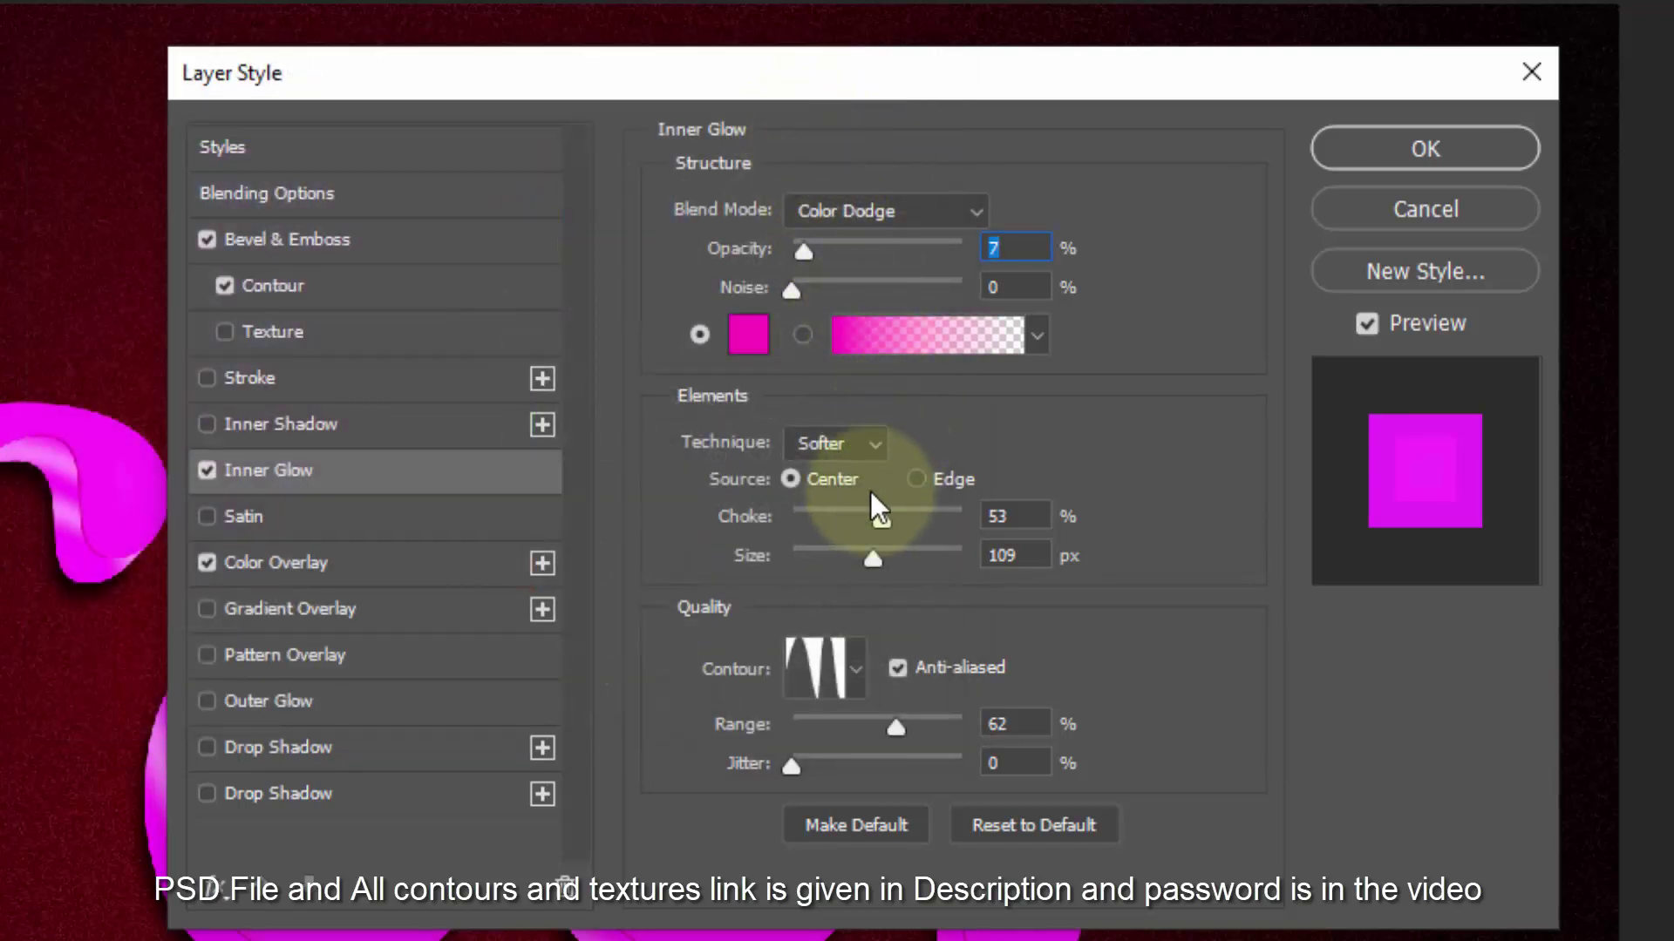
# Set the inner glow's choke to 45% and load the Contour 003 file as its contour.
pyautogui.click(1018, 514)
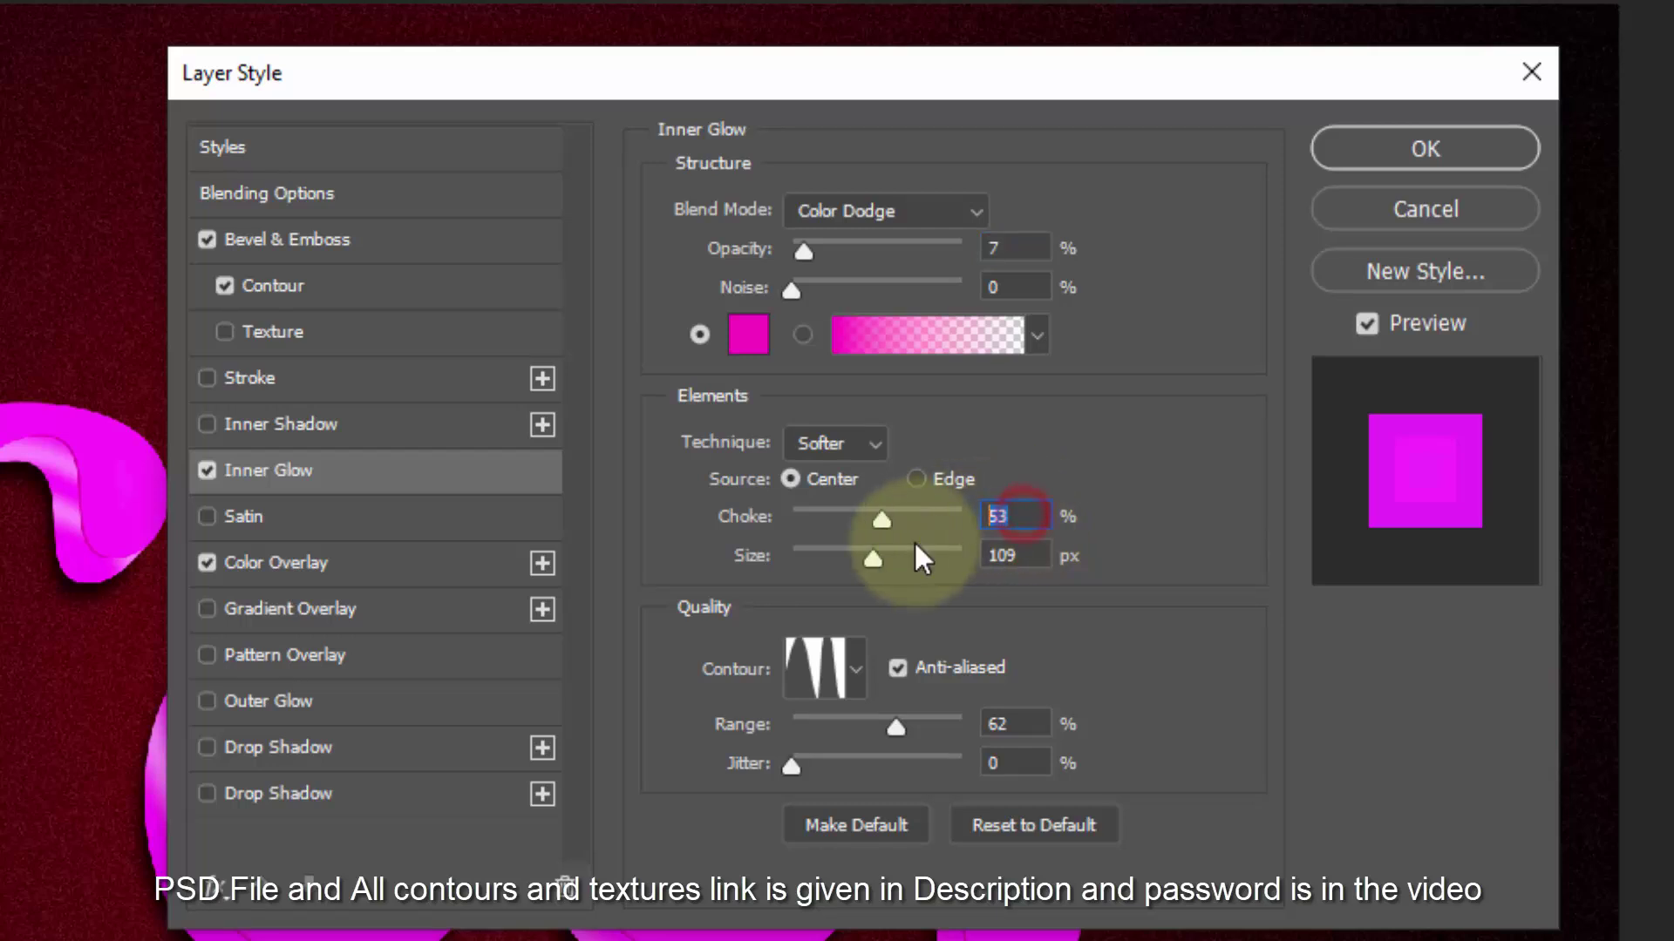
pyautogui.write('45')
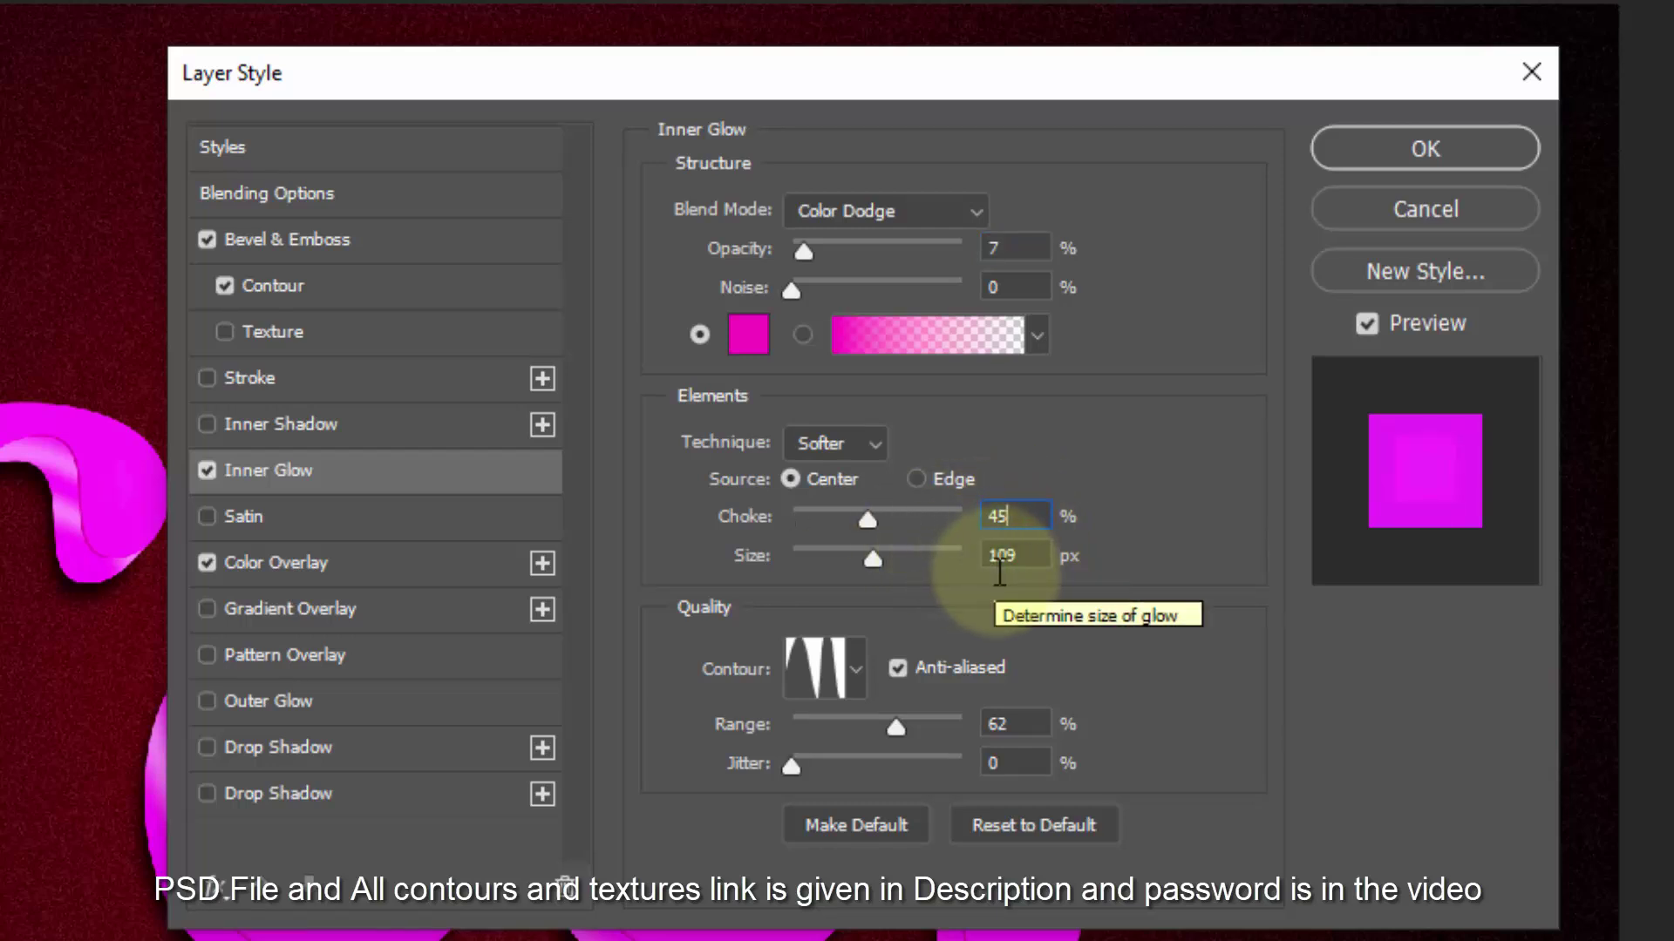
pyautogui.click(802, 673)
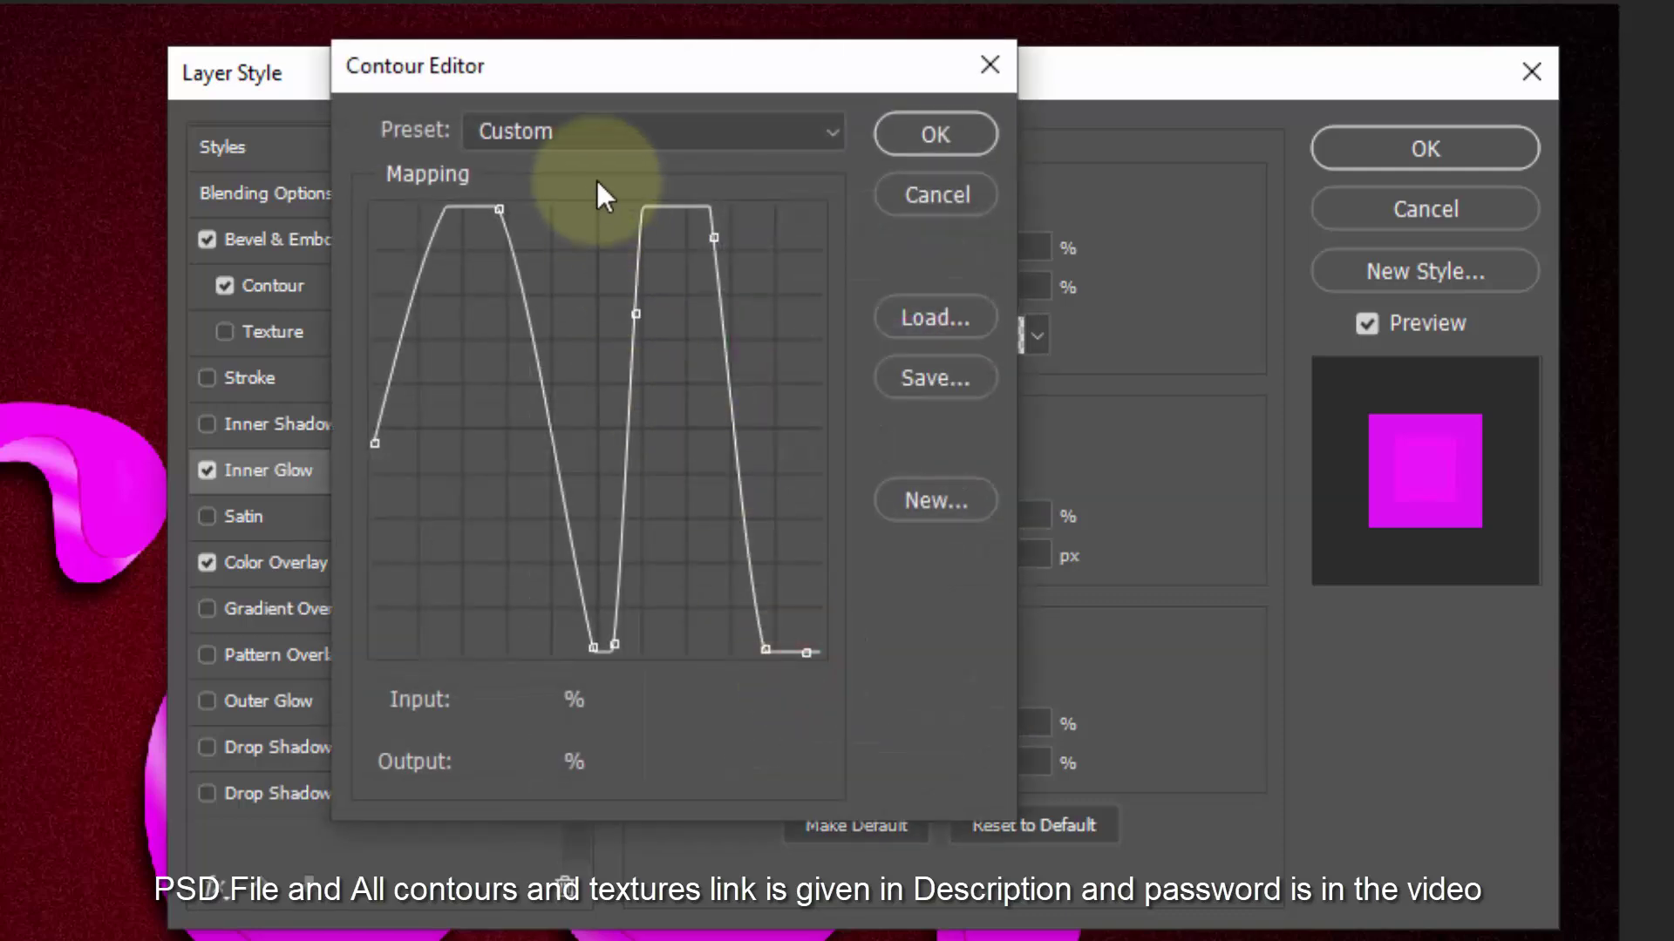
pyautogui.click(954, 318)
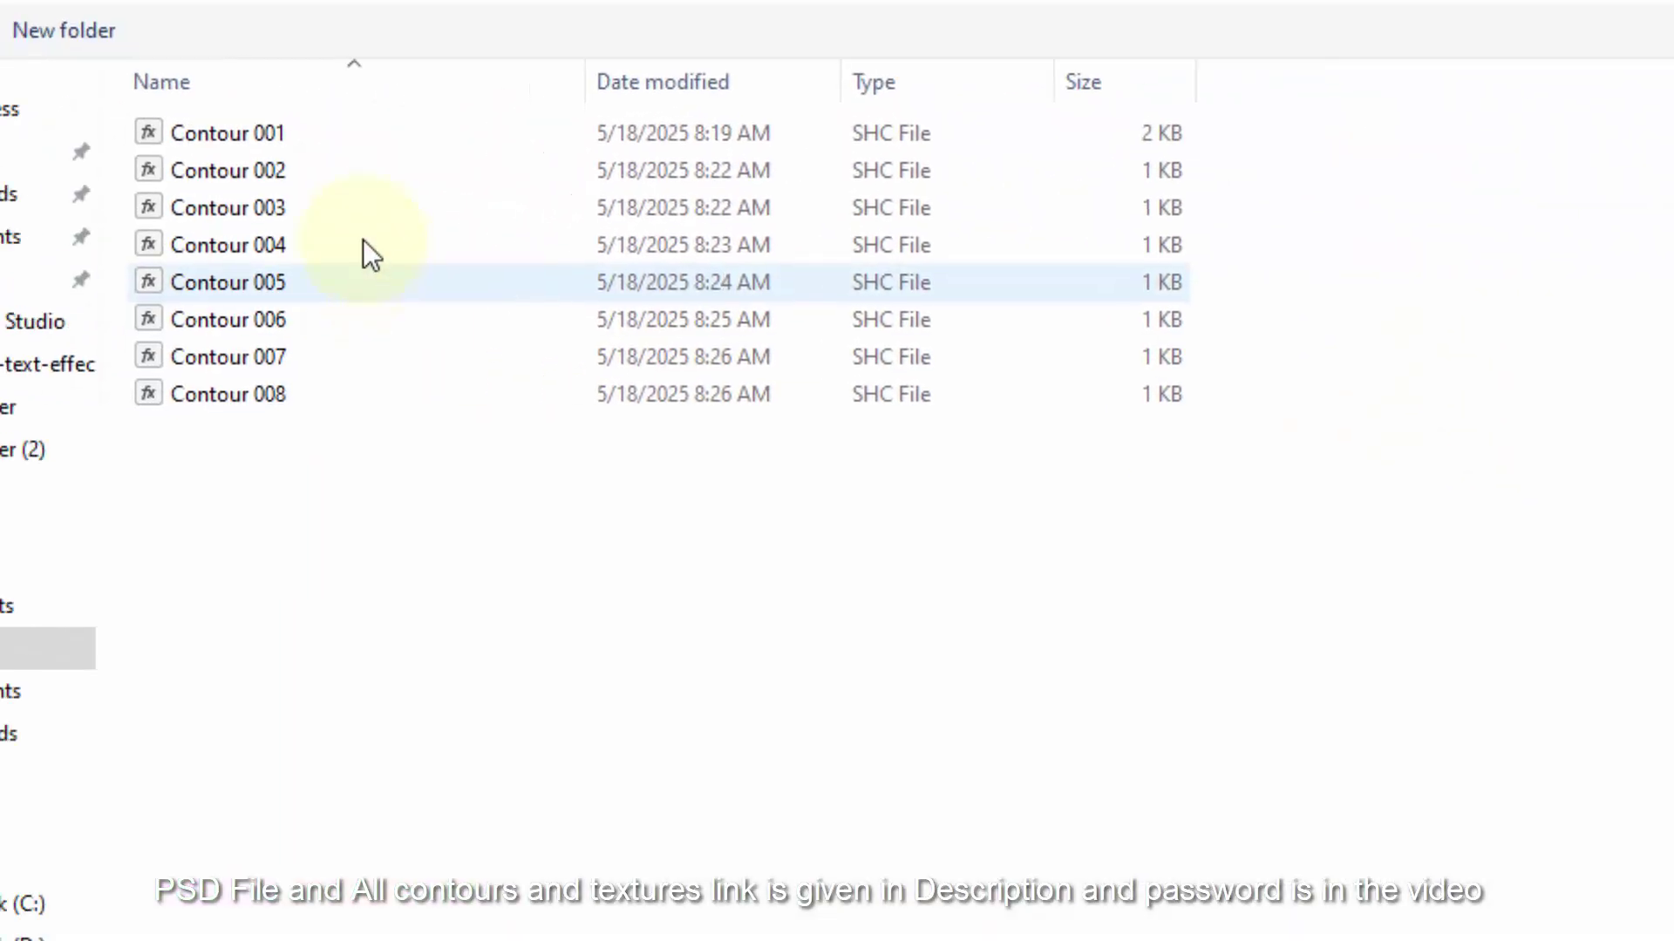
pyautogui.click(295, 212)
pyautogui.doubleClick(247, 208)
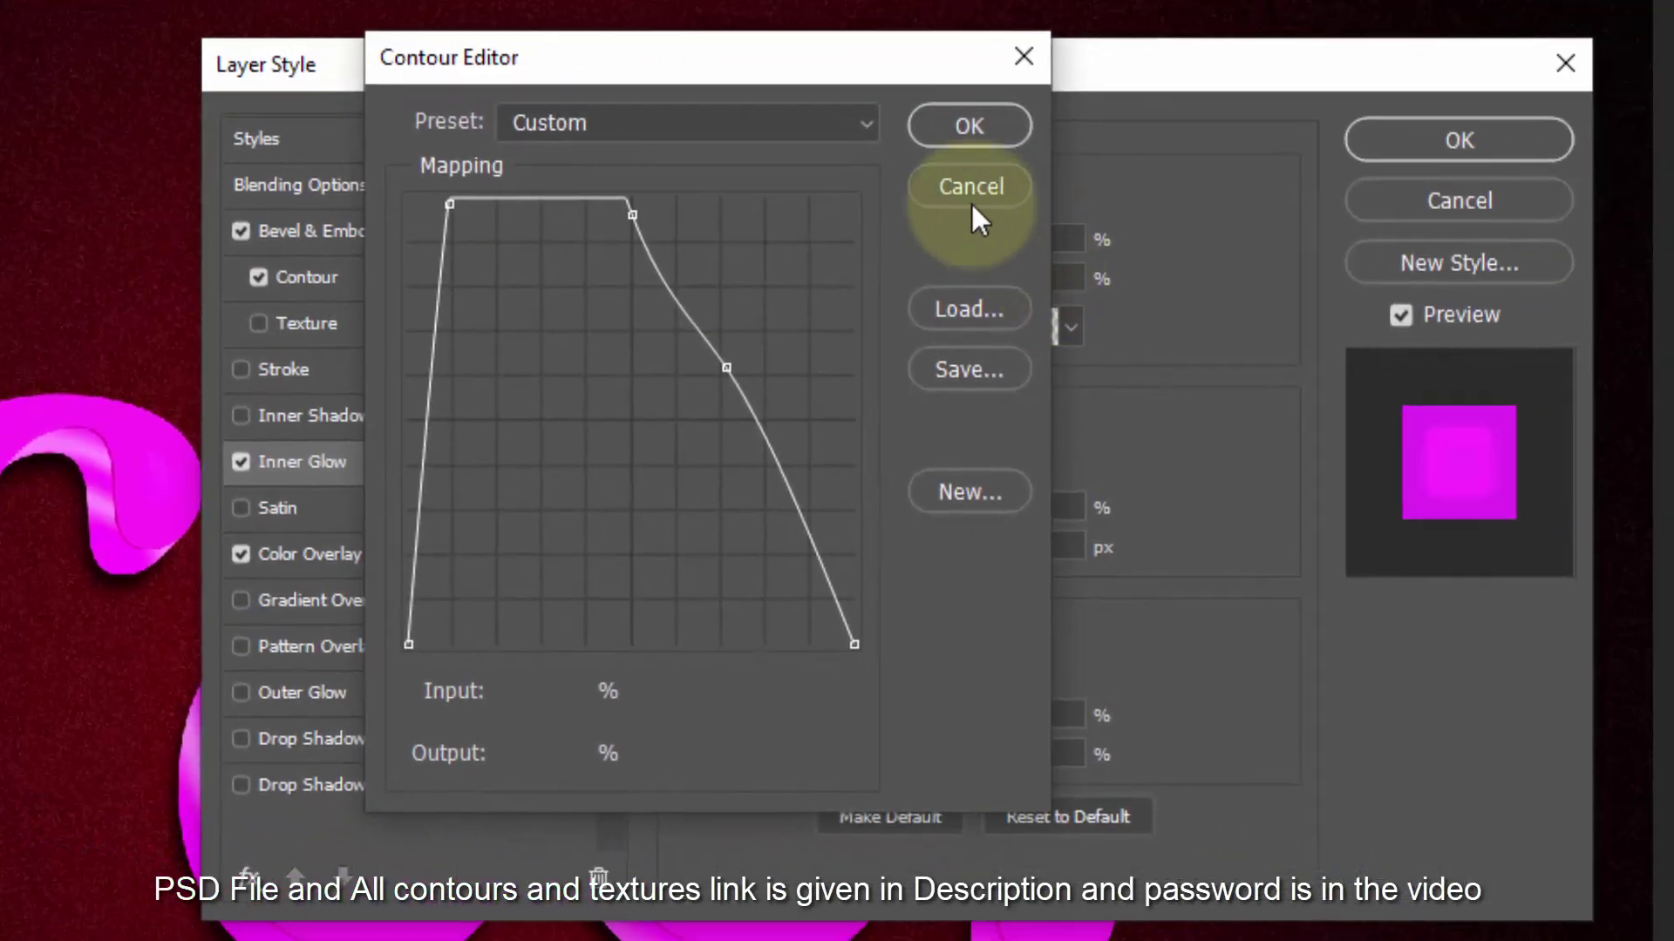
pyautogui.click(956, 128)
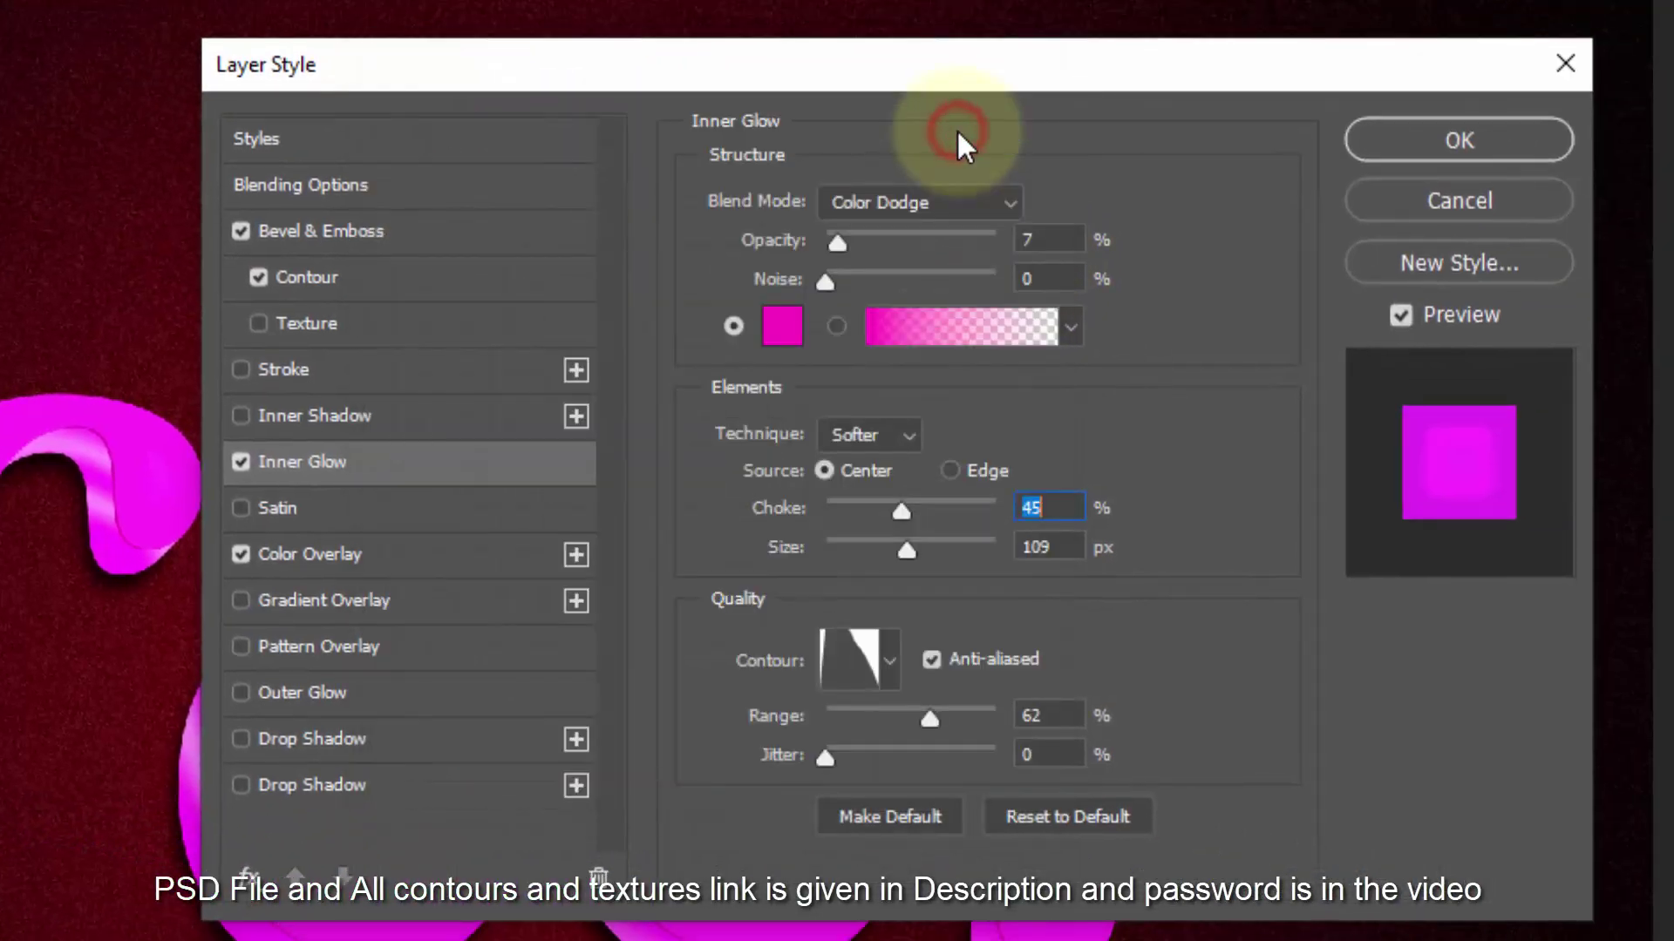
# Set the inner glow's range to 92%, turn off Color Overlay, and apply the layer style.
pyautogui.moveTo(1057, 715); pyautogui.dragTo(937, 726)
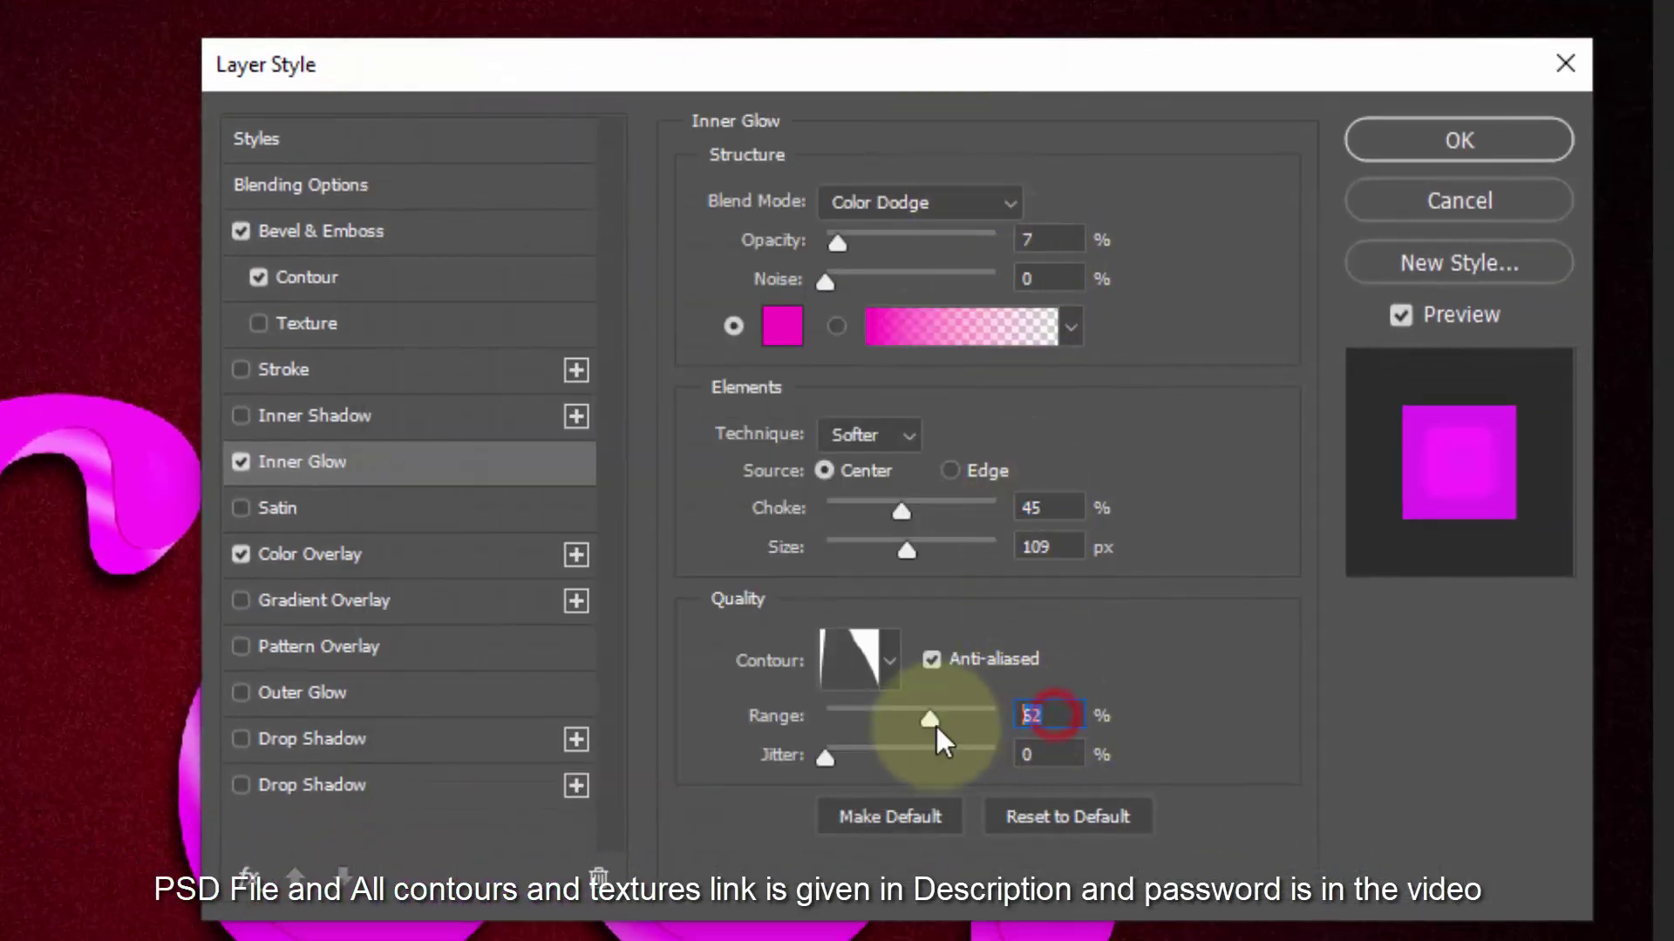
pyautogui.write('92')
pyautogui.click(240, 553)
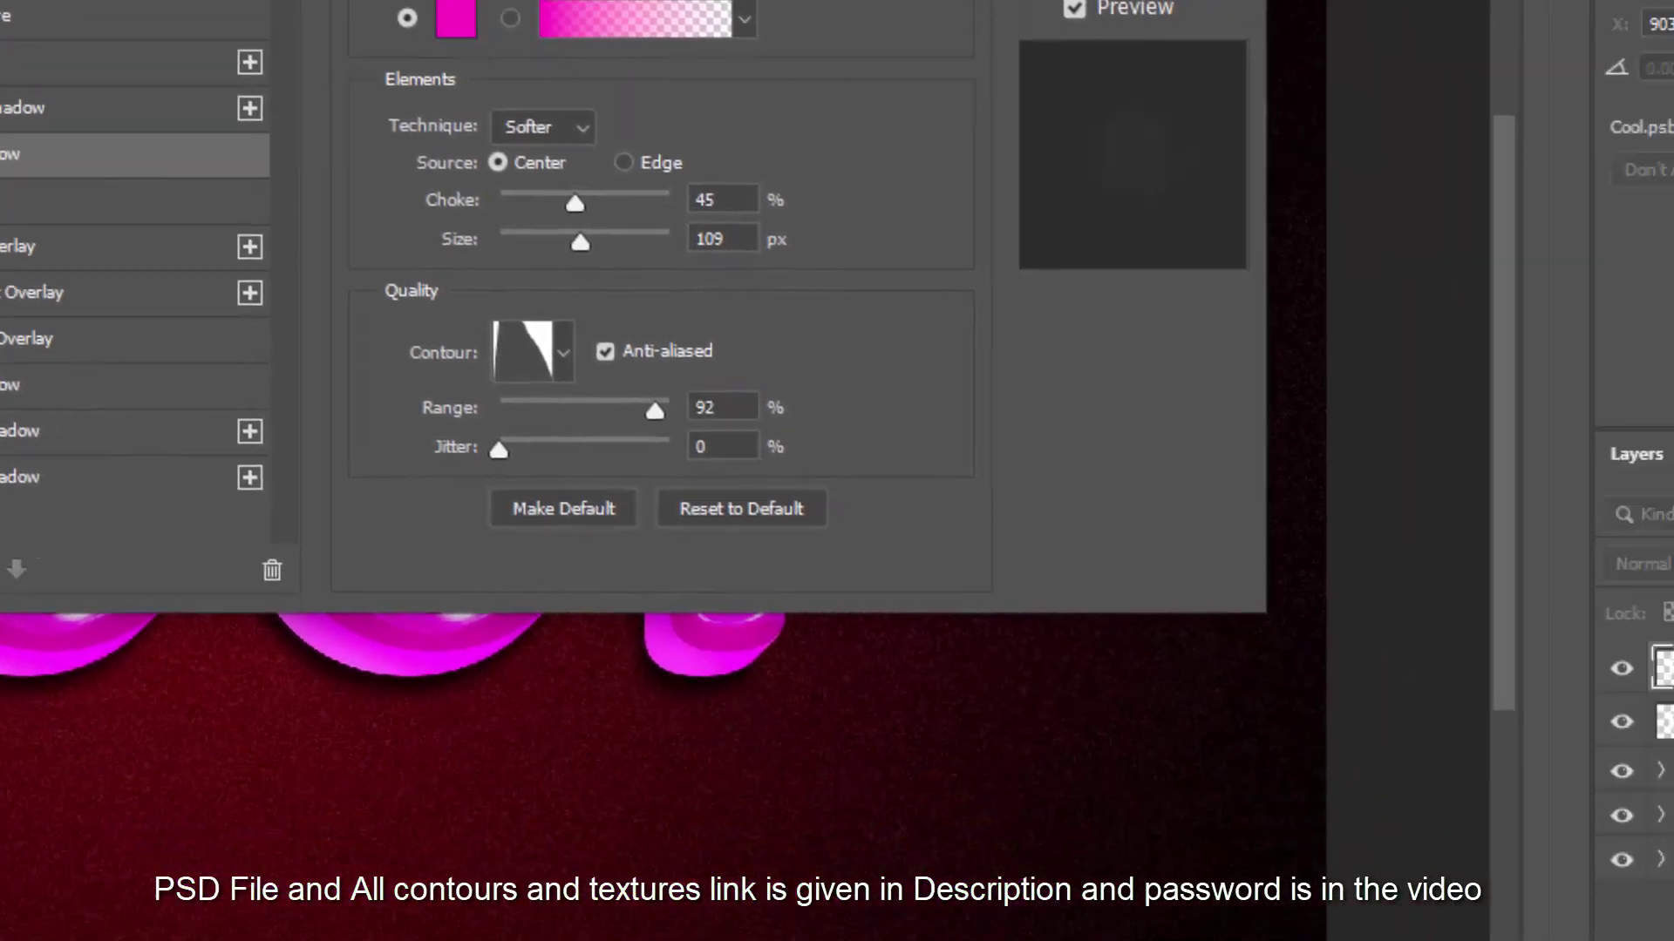
pyautogui.click(1418, 145)
# Duplicate the top border layer and nudge the copy right and up.
pyautogui.hotkey('ctrl', 'j')
pyautogui.press('Right')
pyautogui.press('Up')
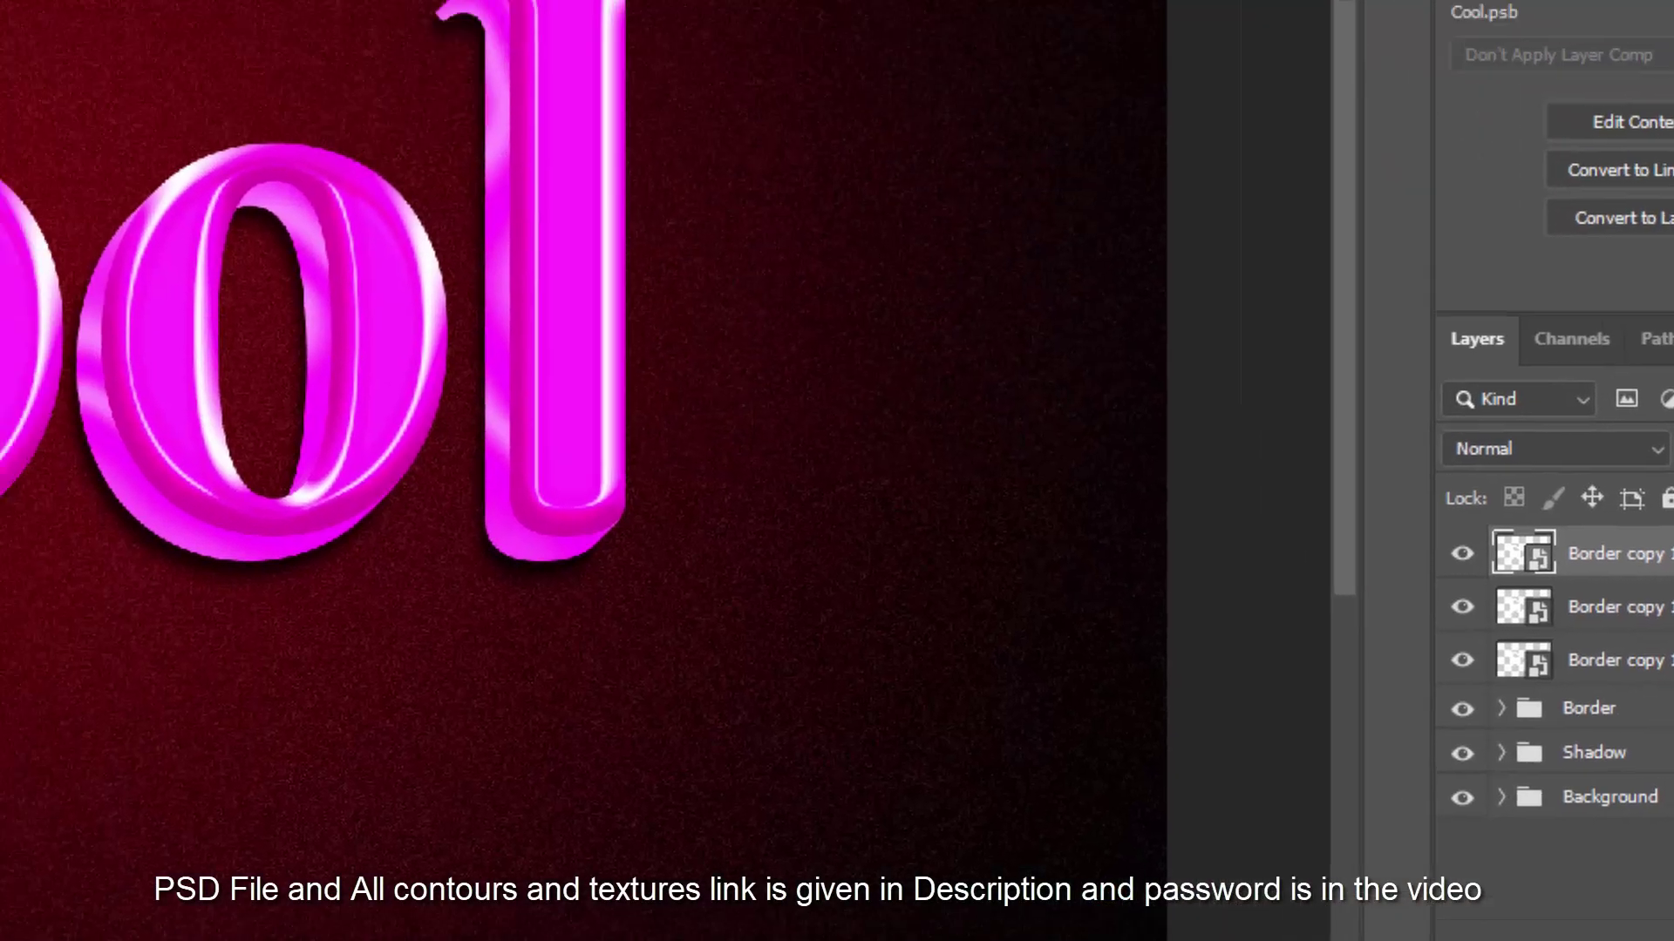
# Set the new copy's layer opacity to 80% and its bevel to depth 136%, size 68 px and soften 5 px.
pyautogui.doubleClick(1600, 266)
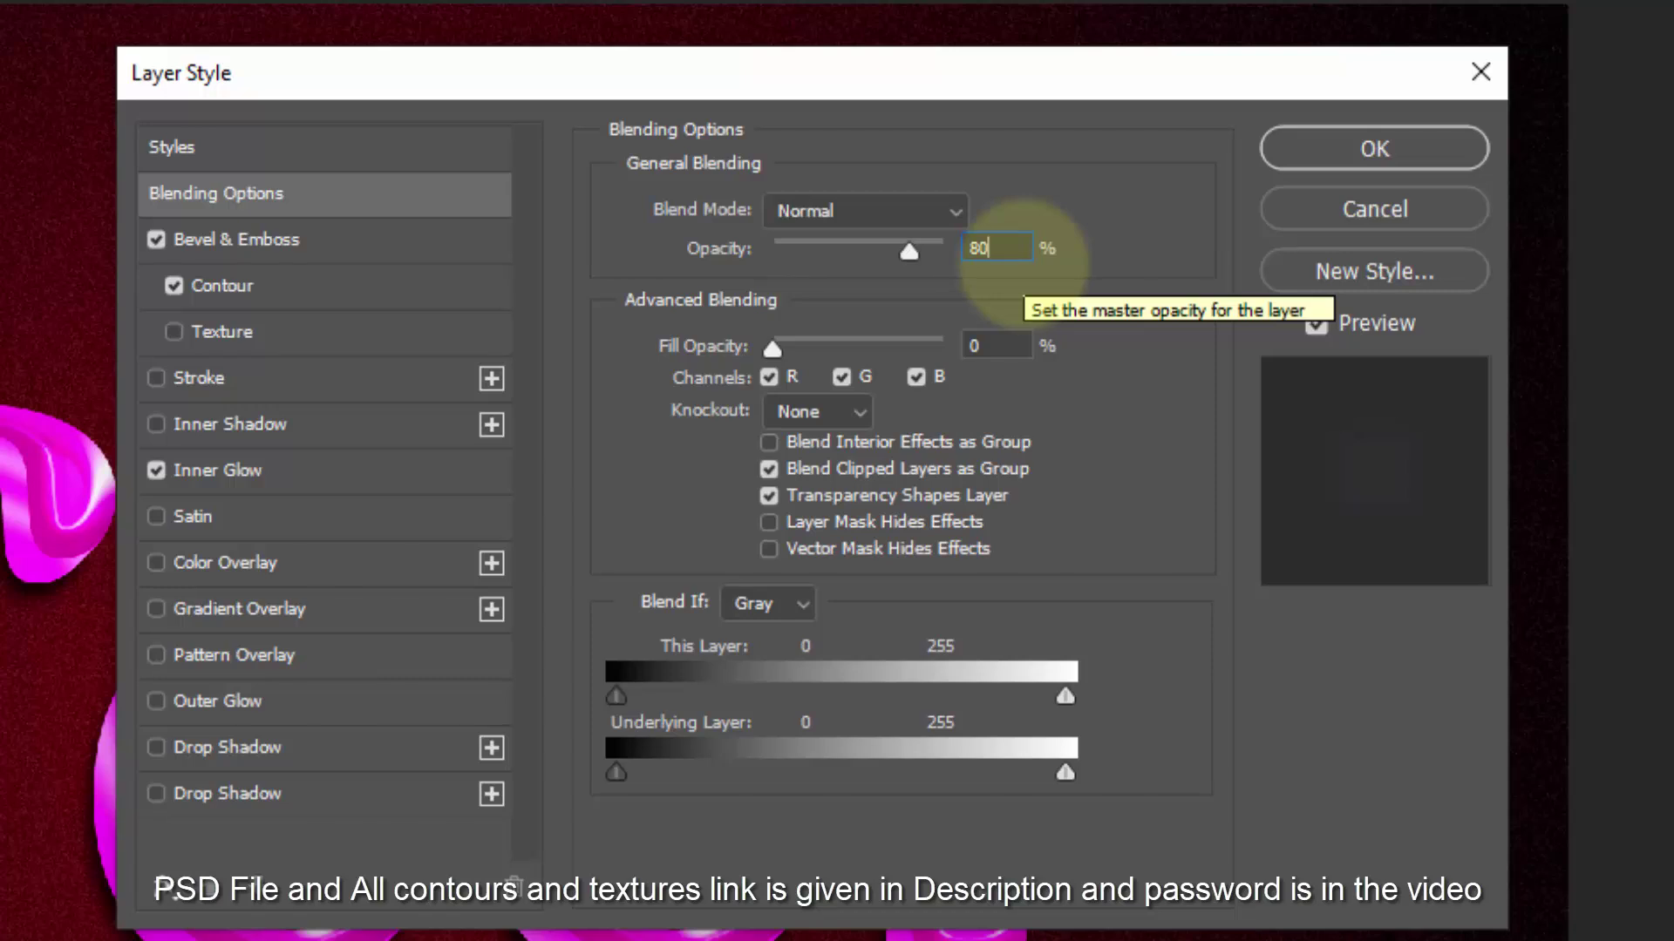
pyautogui.click(276, 239)
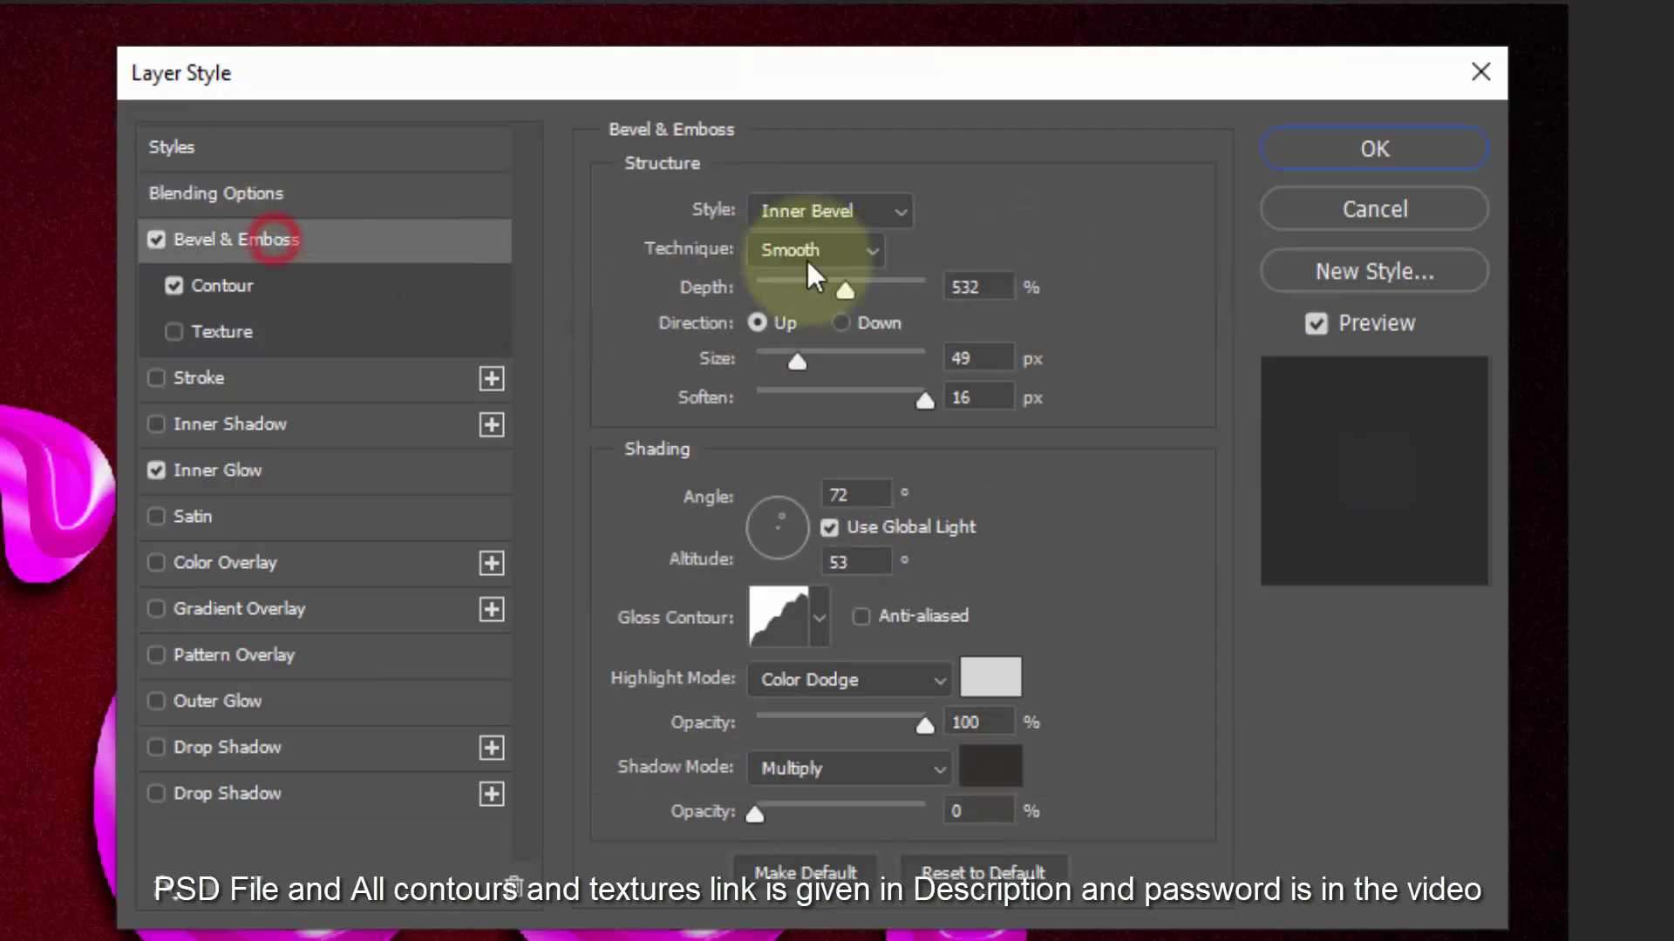
pyautogui.click(999, 294)
pyautogui.write('136')
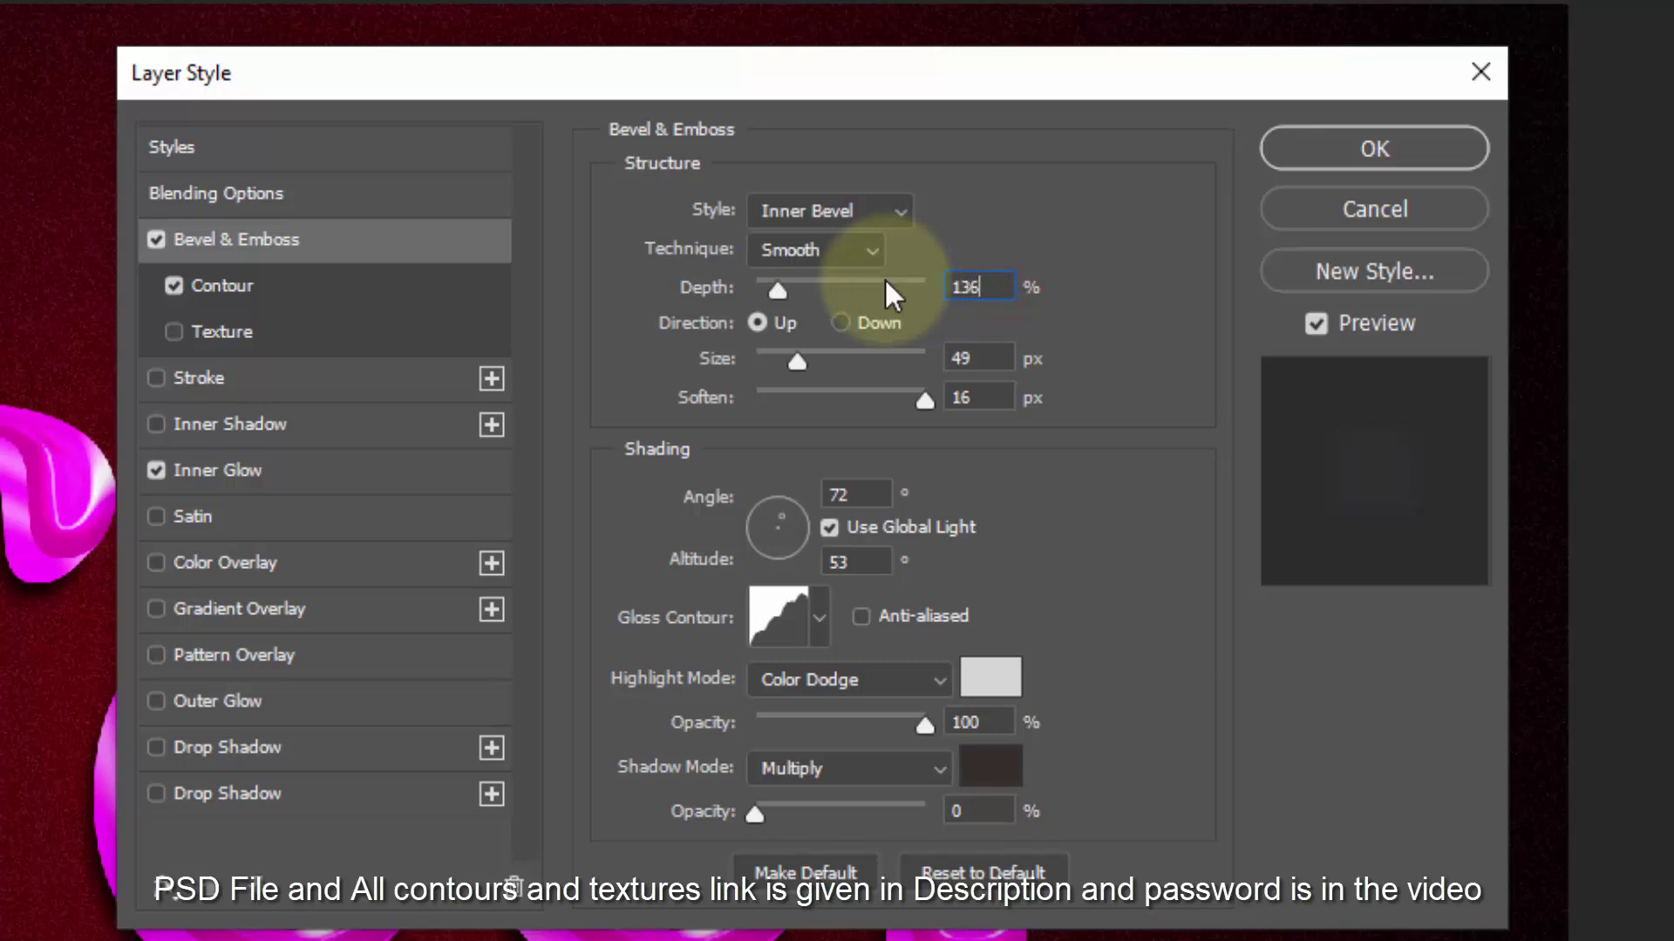
pyautogui.click(995, 360)
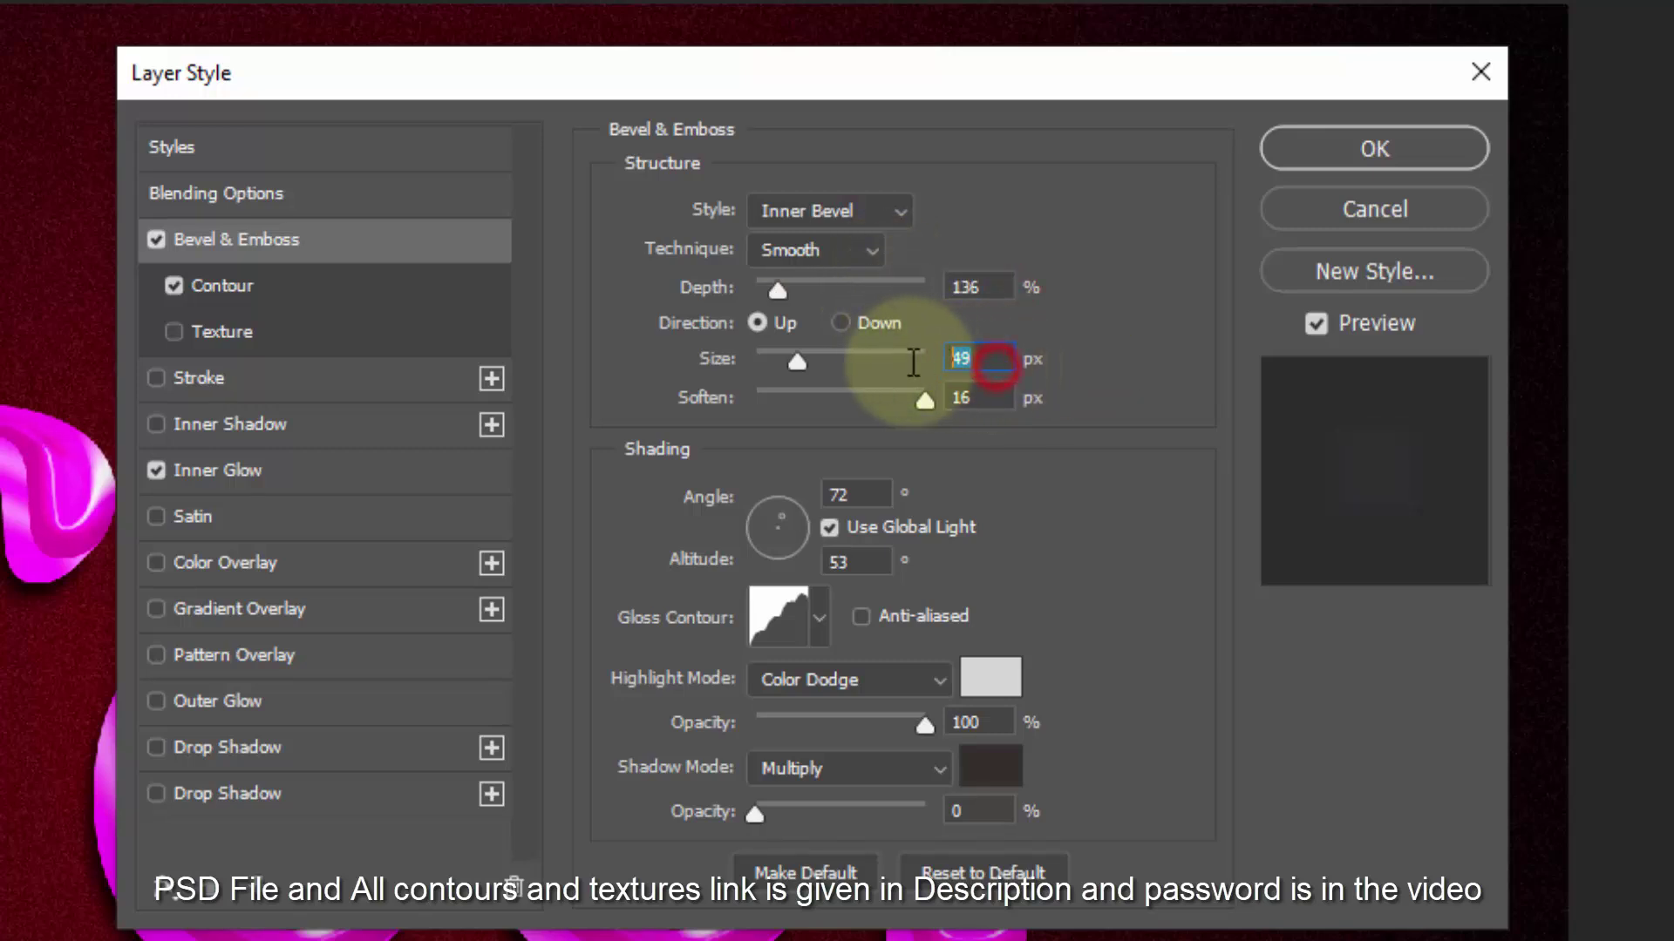
pyautogui.write('68')
pyautogui.click(993, 402)
pyautogui.click(972, 393)
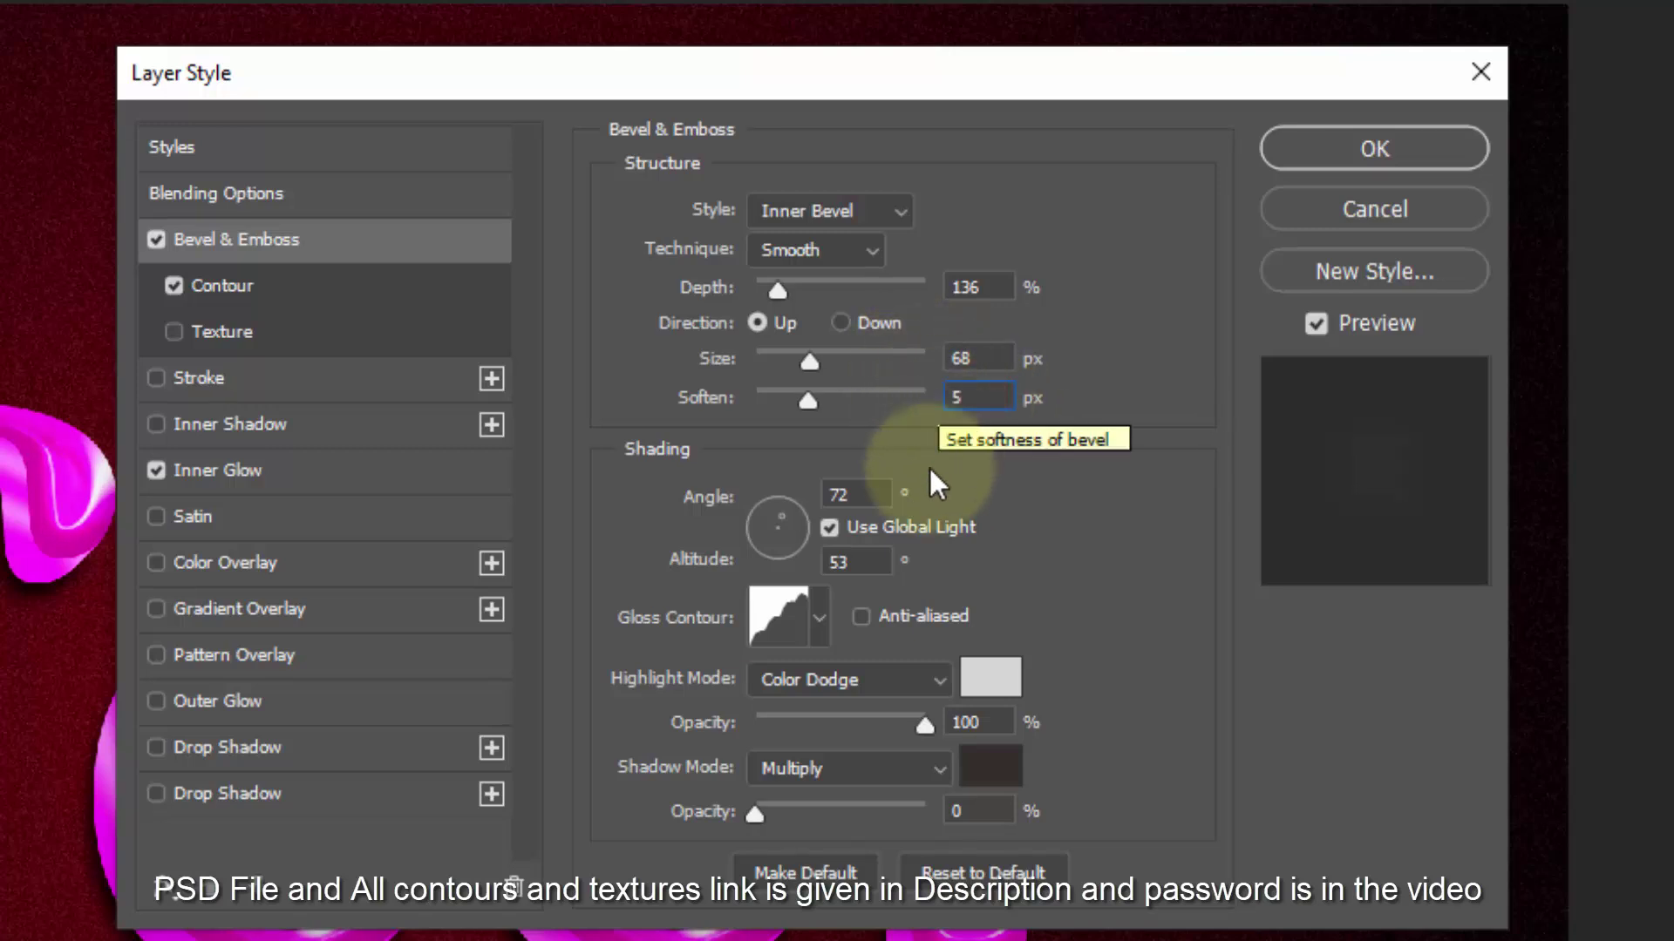
# Load the twin-peaked contour file as the bevel's gloss contour.
pyautogui.click(777, 619)
pyautogui.click(868, 320)
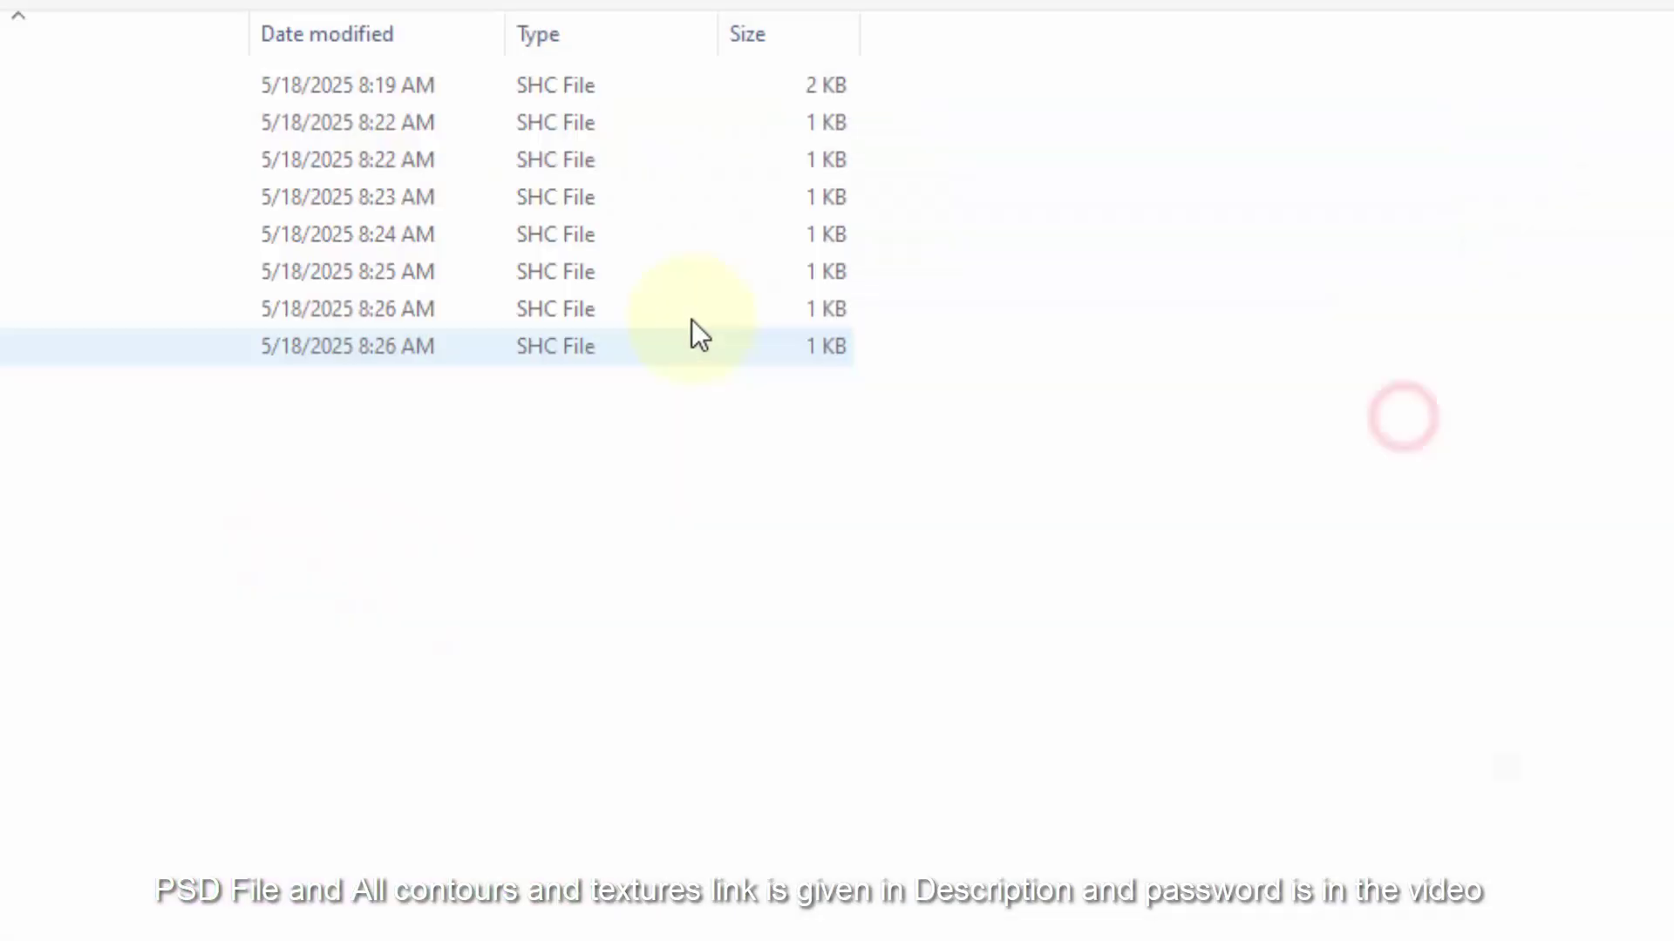
pyautogui.doubleClick(126, 232)
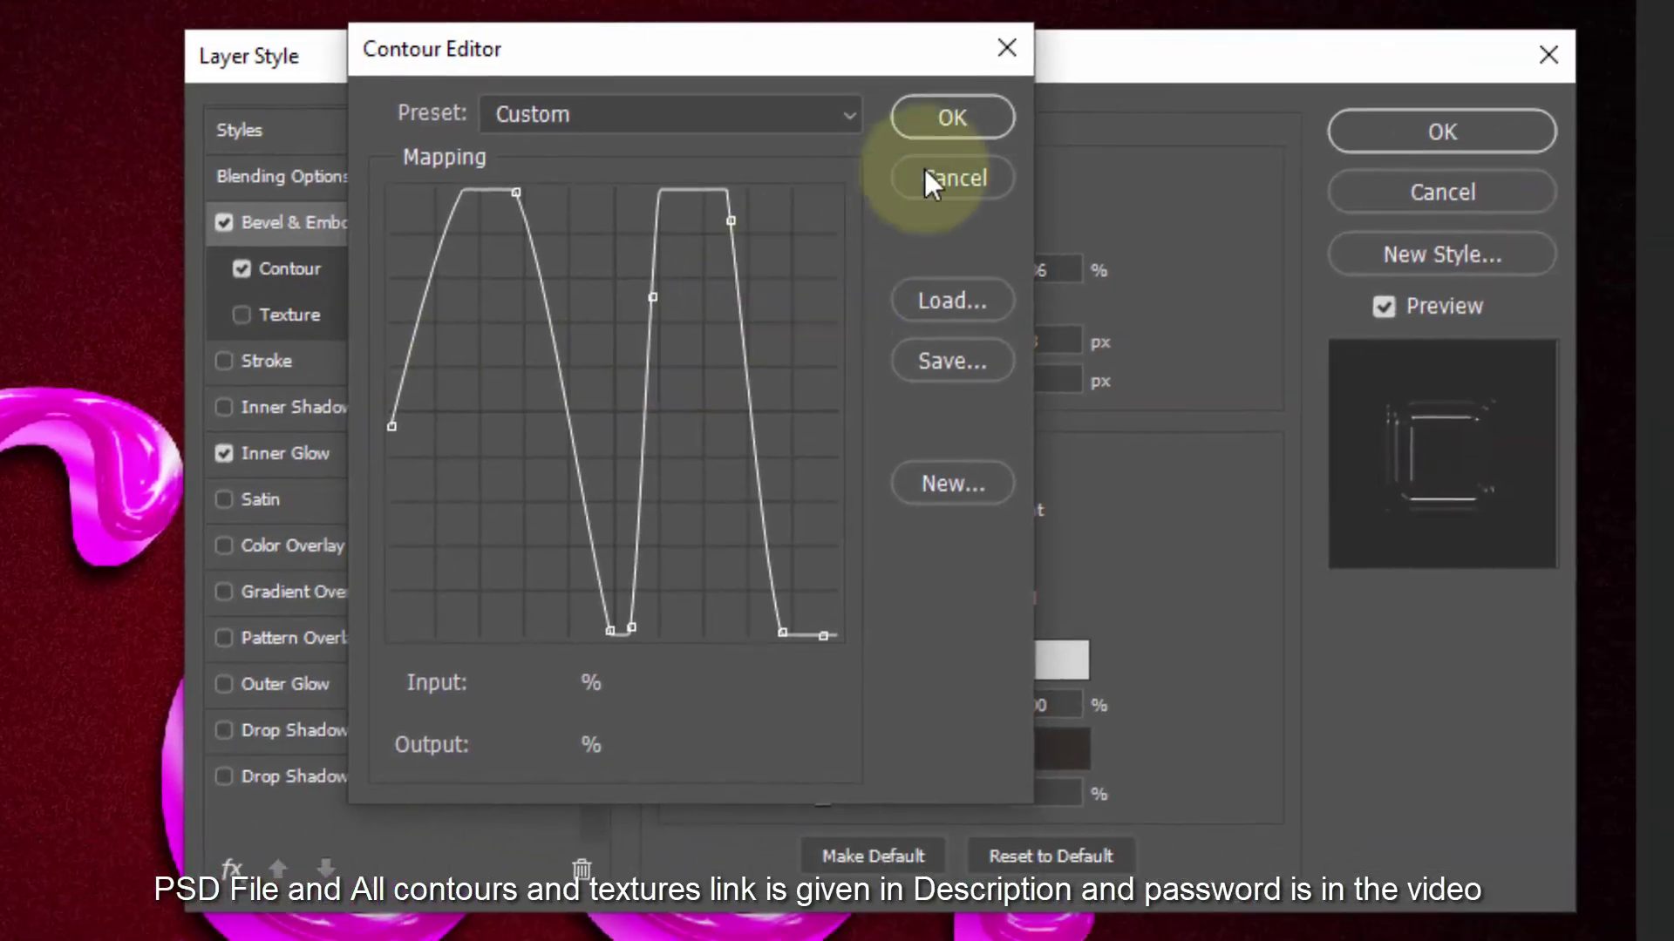
pyautogui.click(1247, 181)
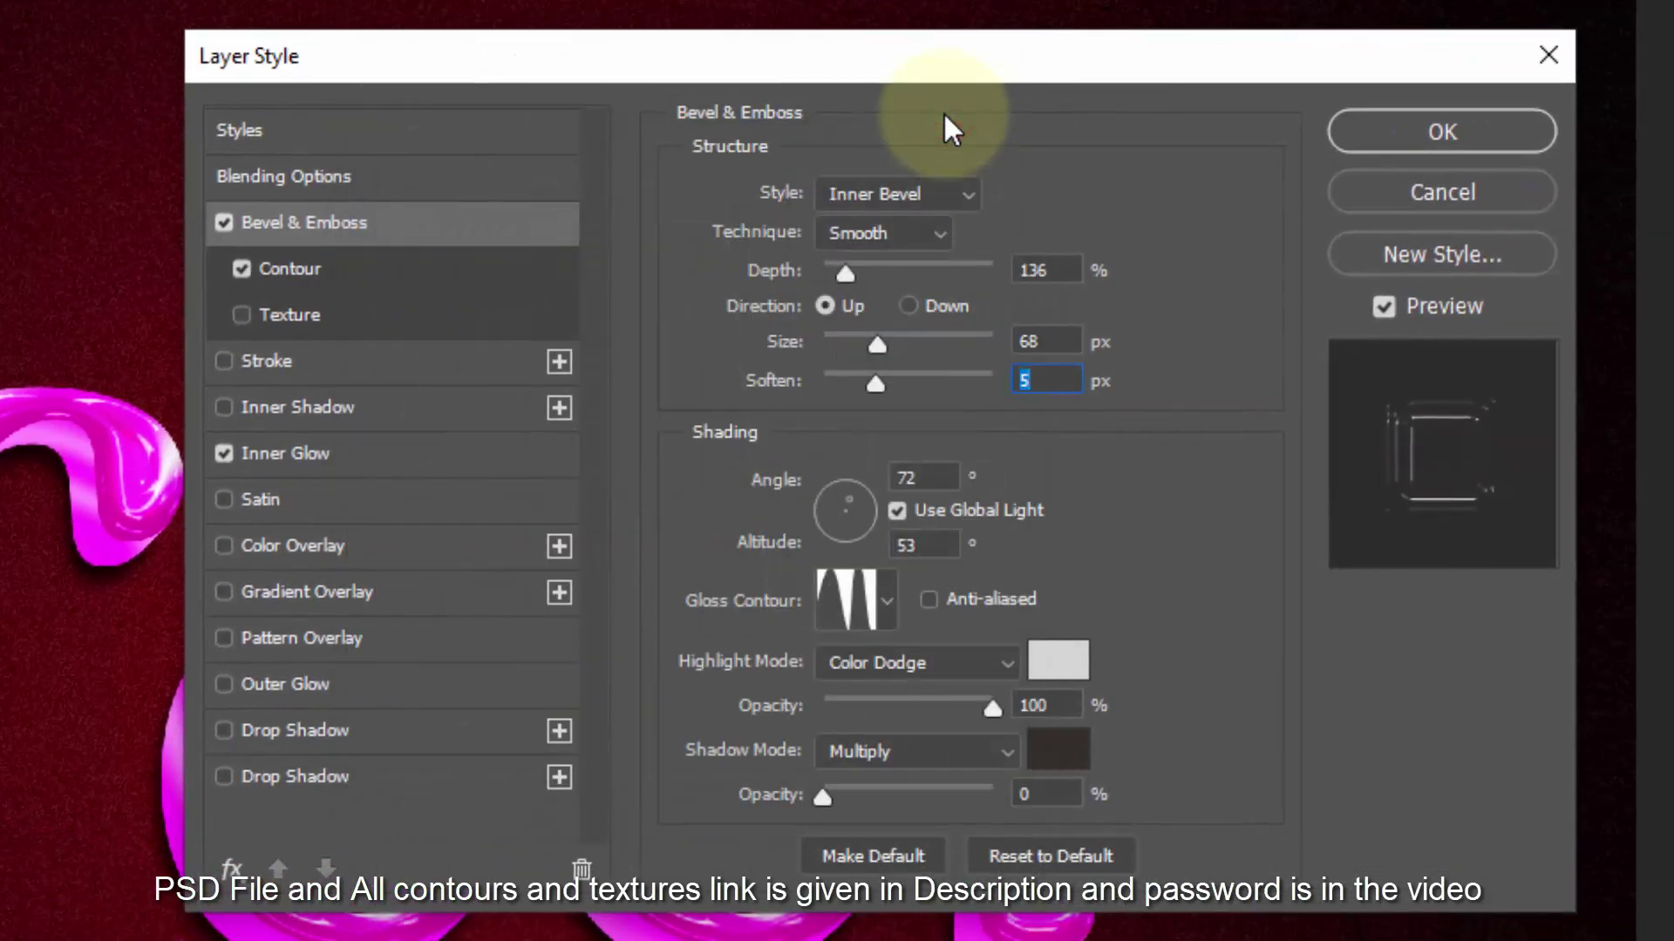
# Set the bevel highlight to Vivid Light mode with color #3c3627 and 16% opacity.
pyautogui.click(929, 670)
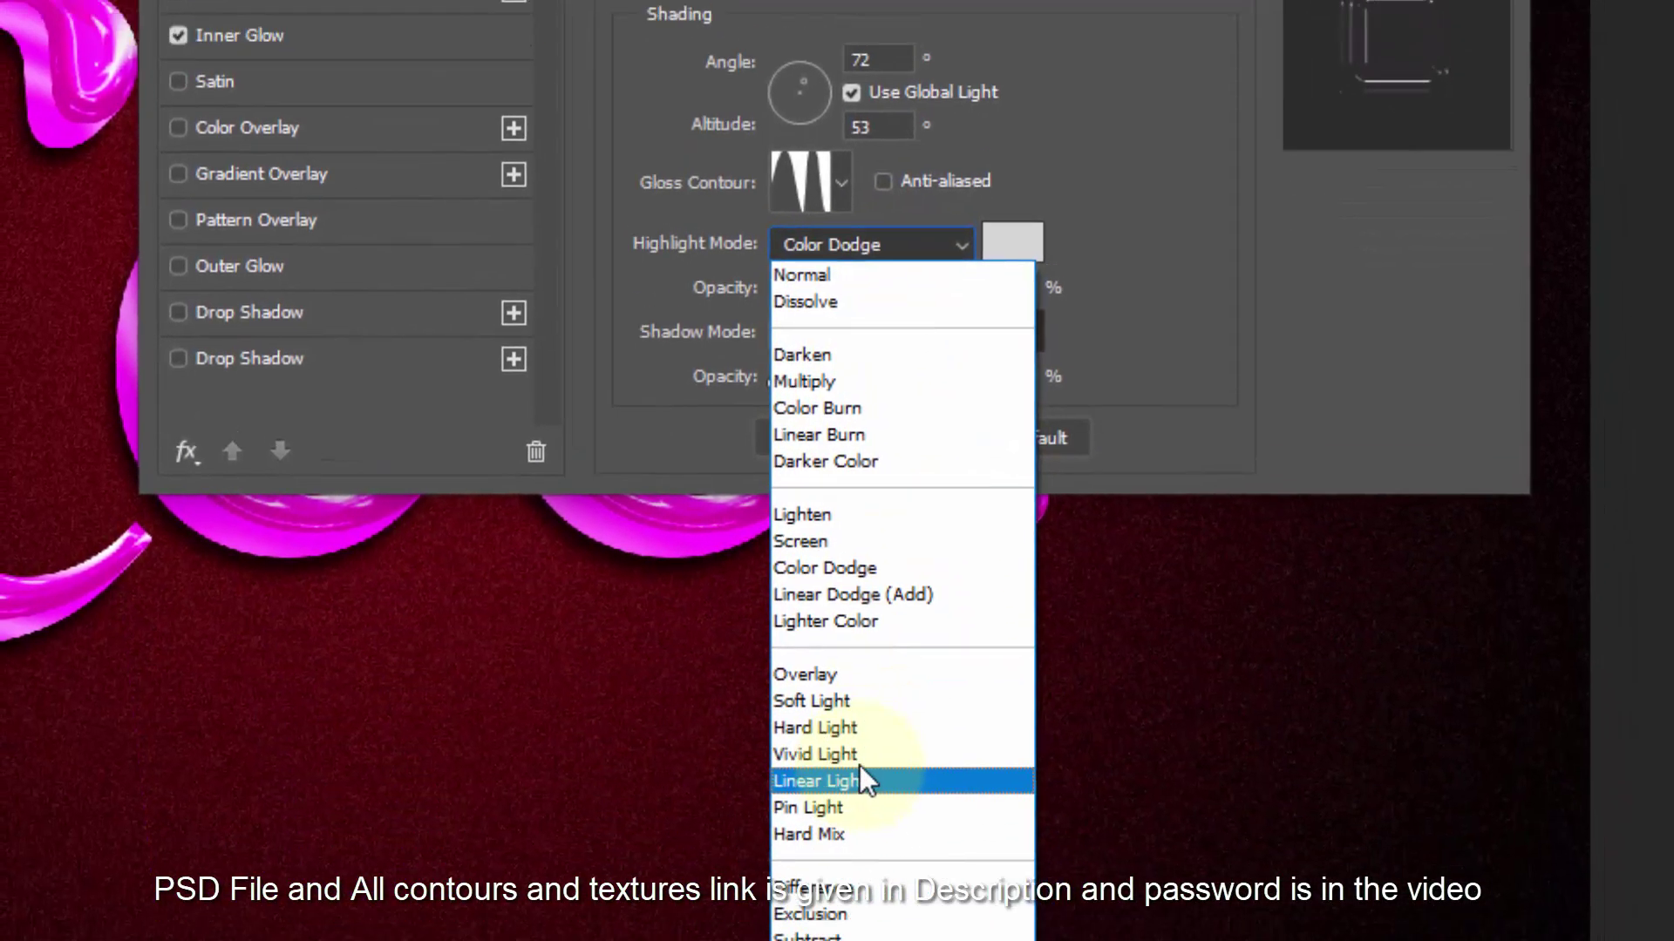
pyautogui.click(859, 755)
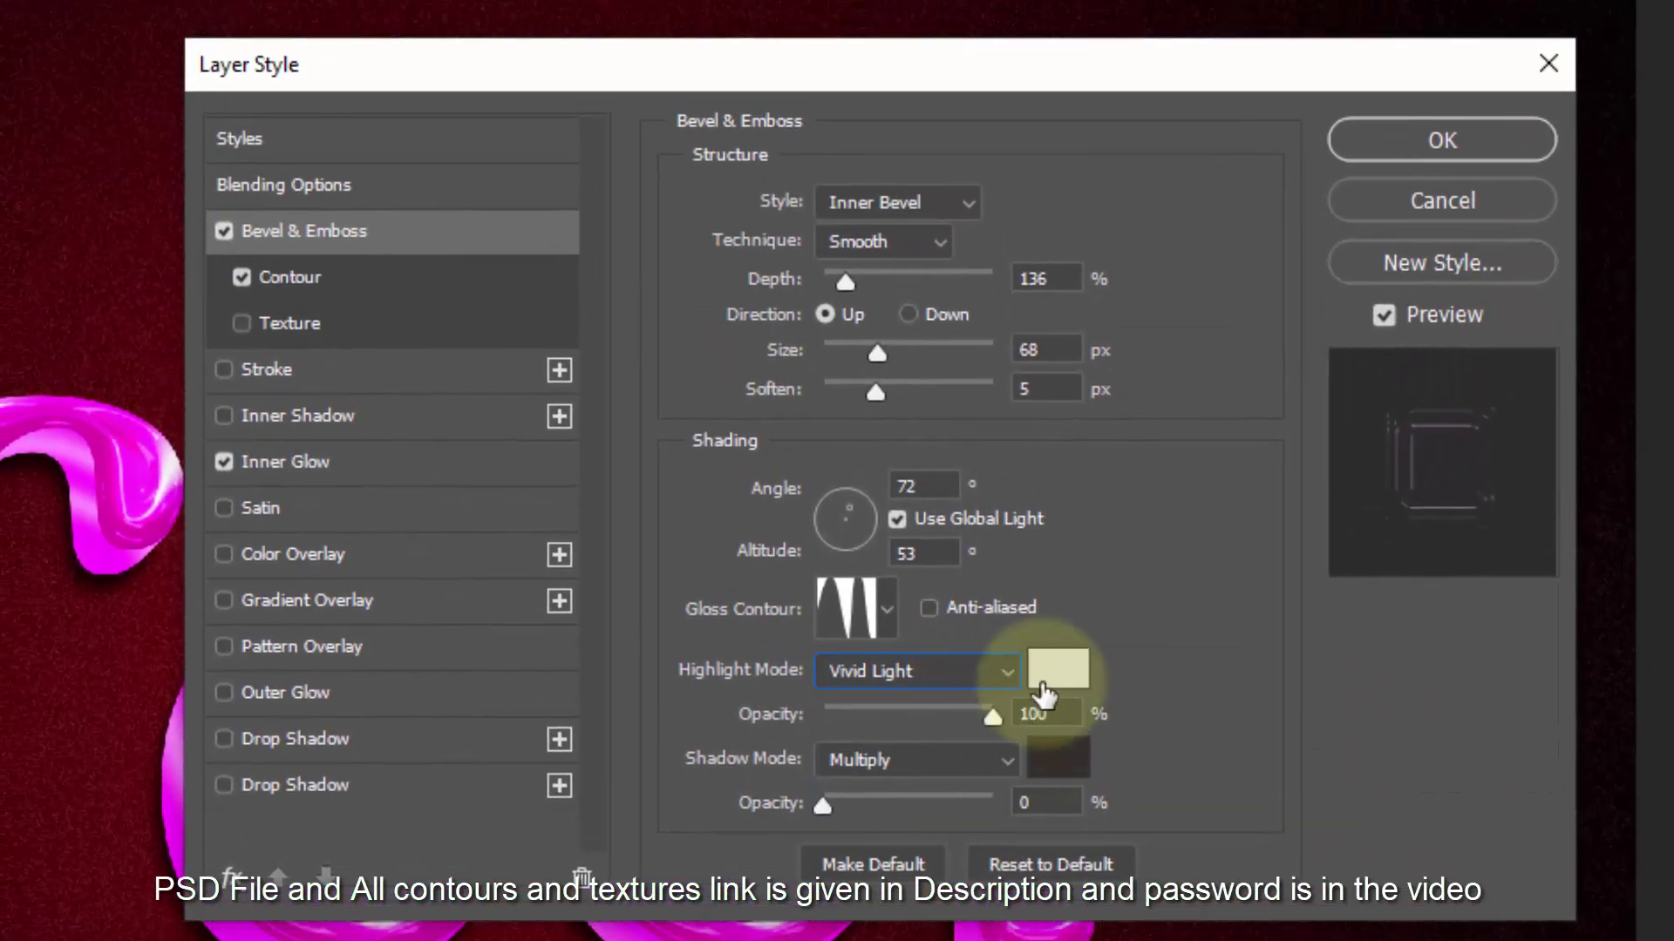
pyautogui.click(1051, 671)
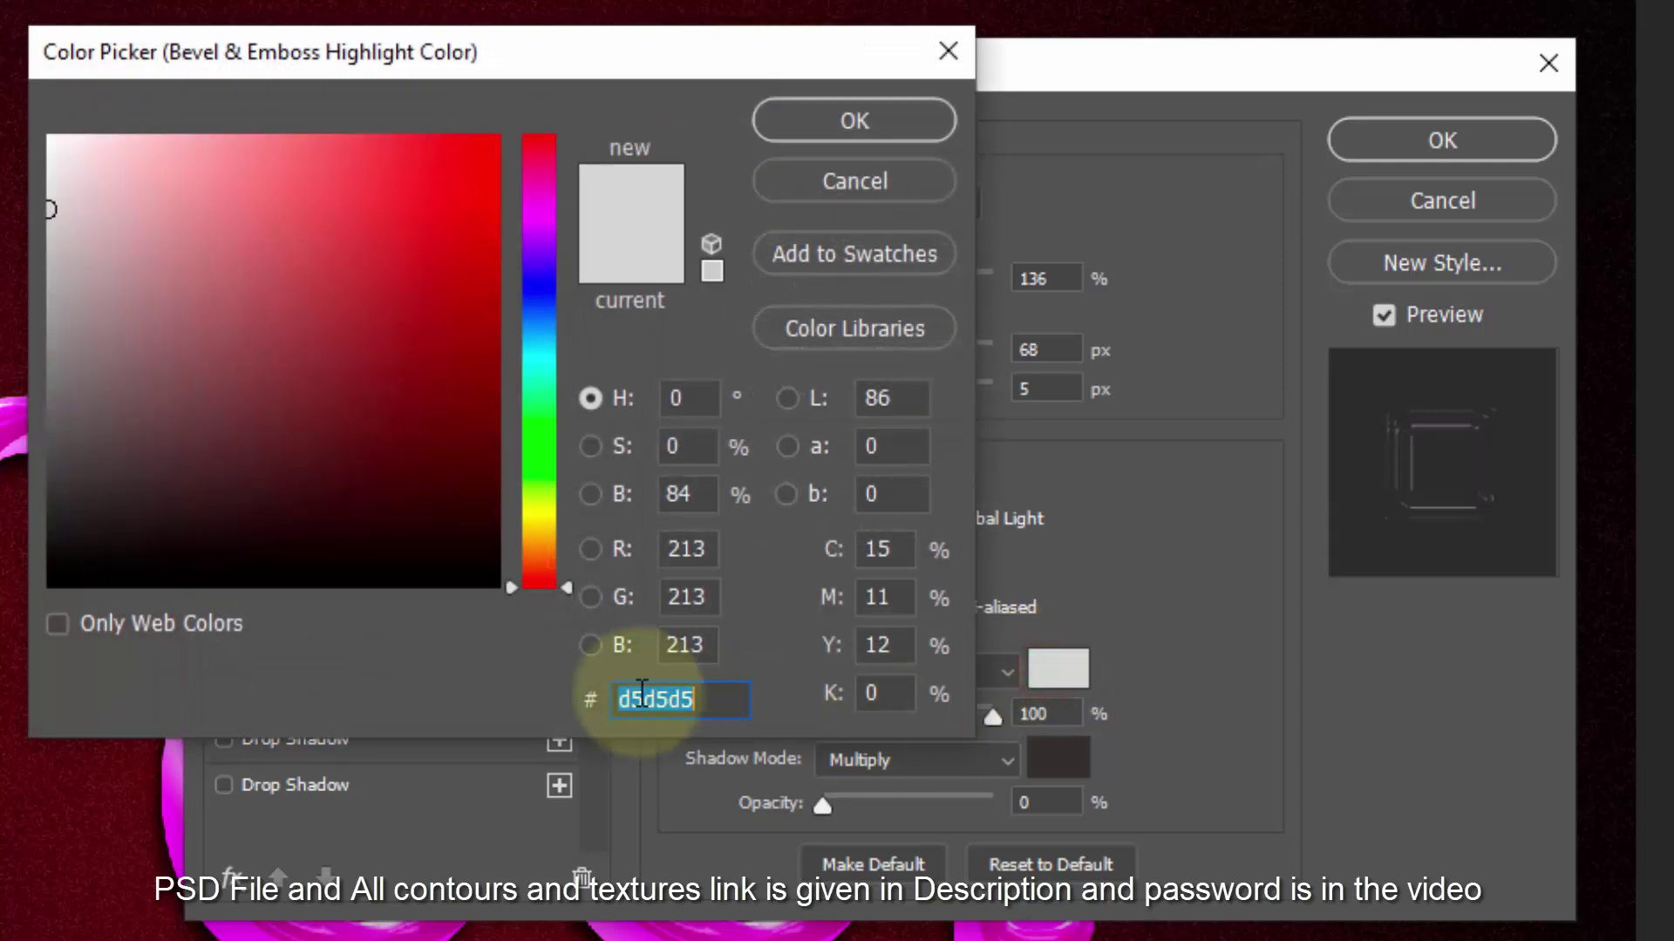
pyautogui.write('3')
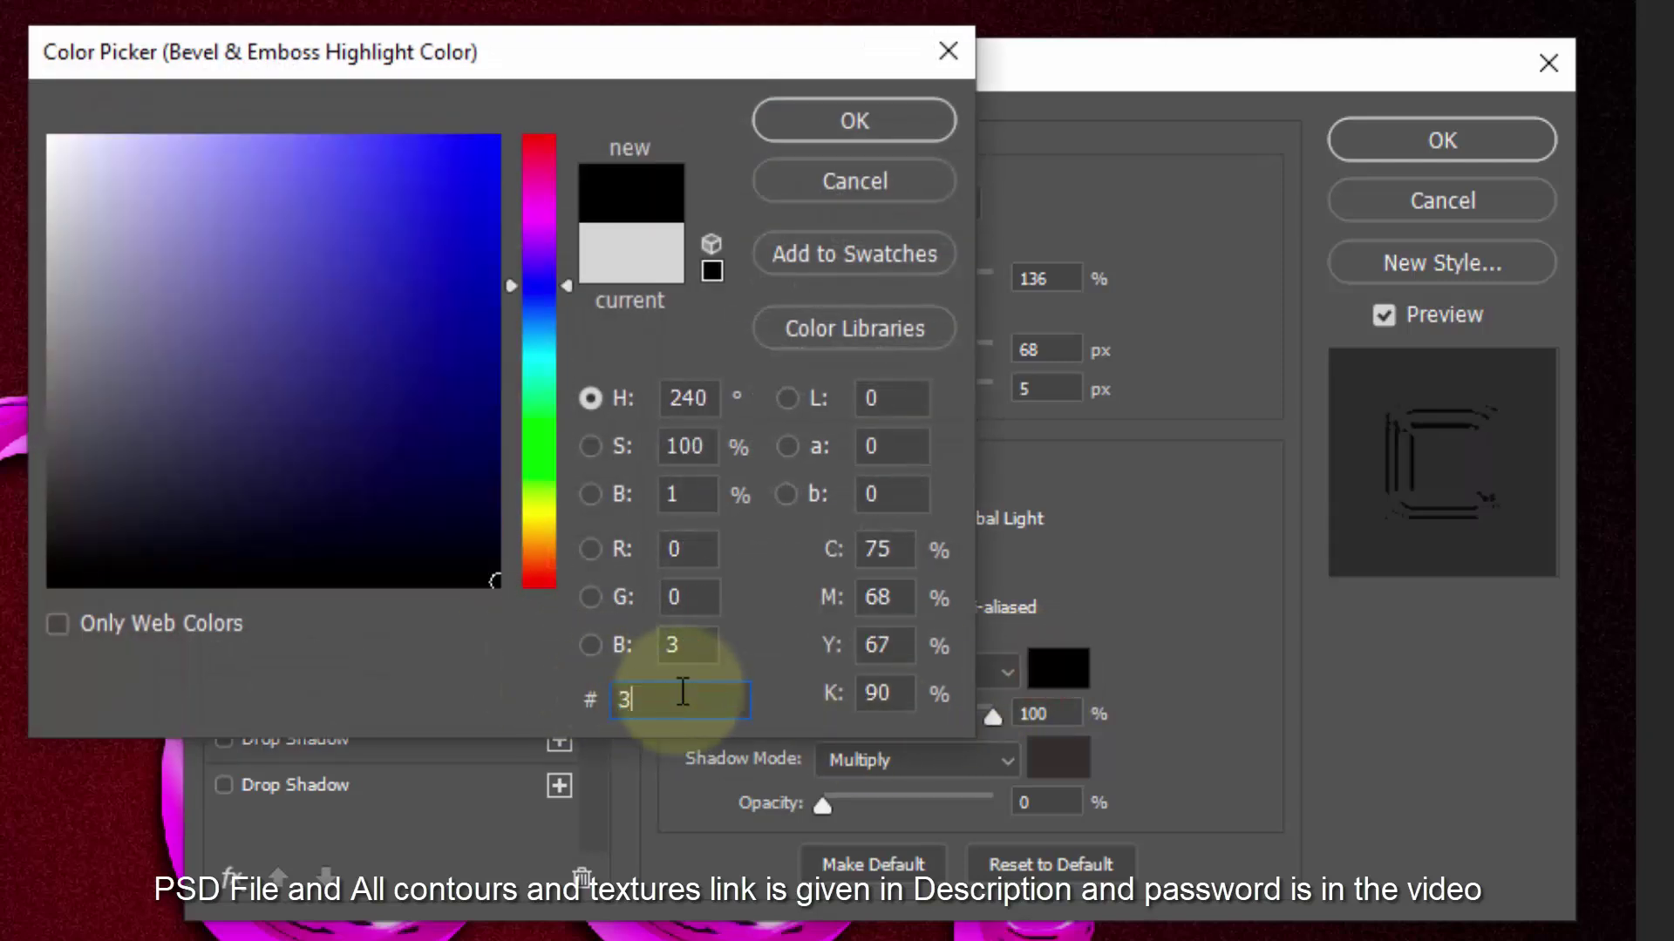
pyautogui.write('c3627')
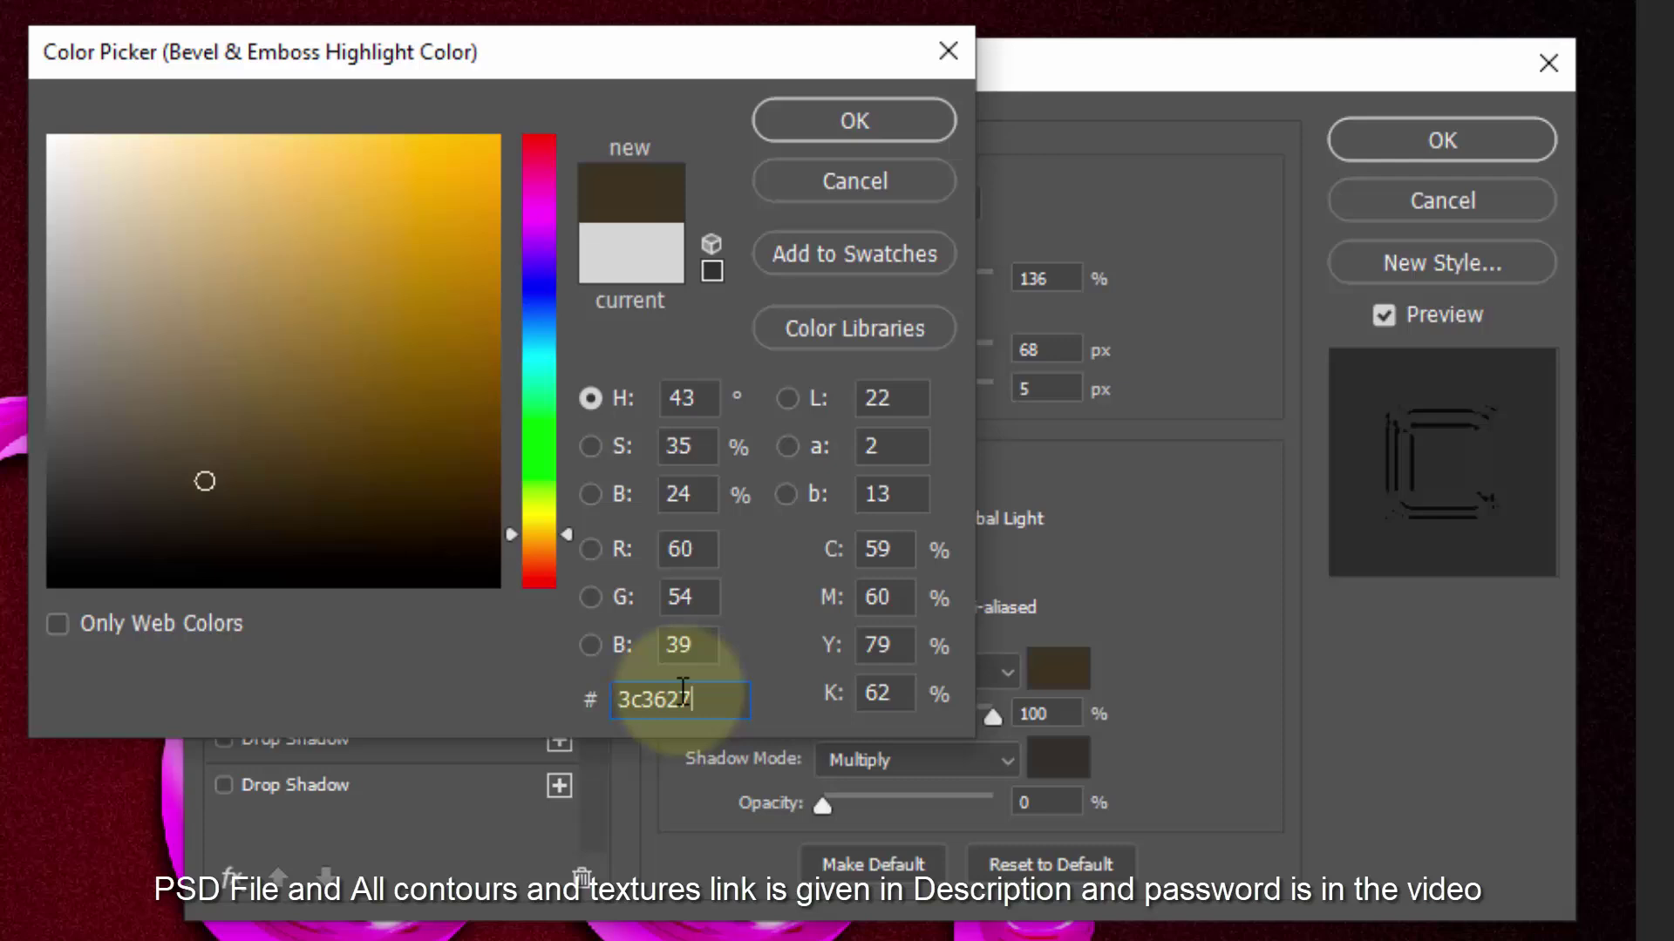
pyautogui.click(851, 123)
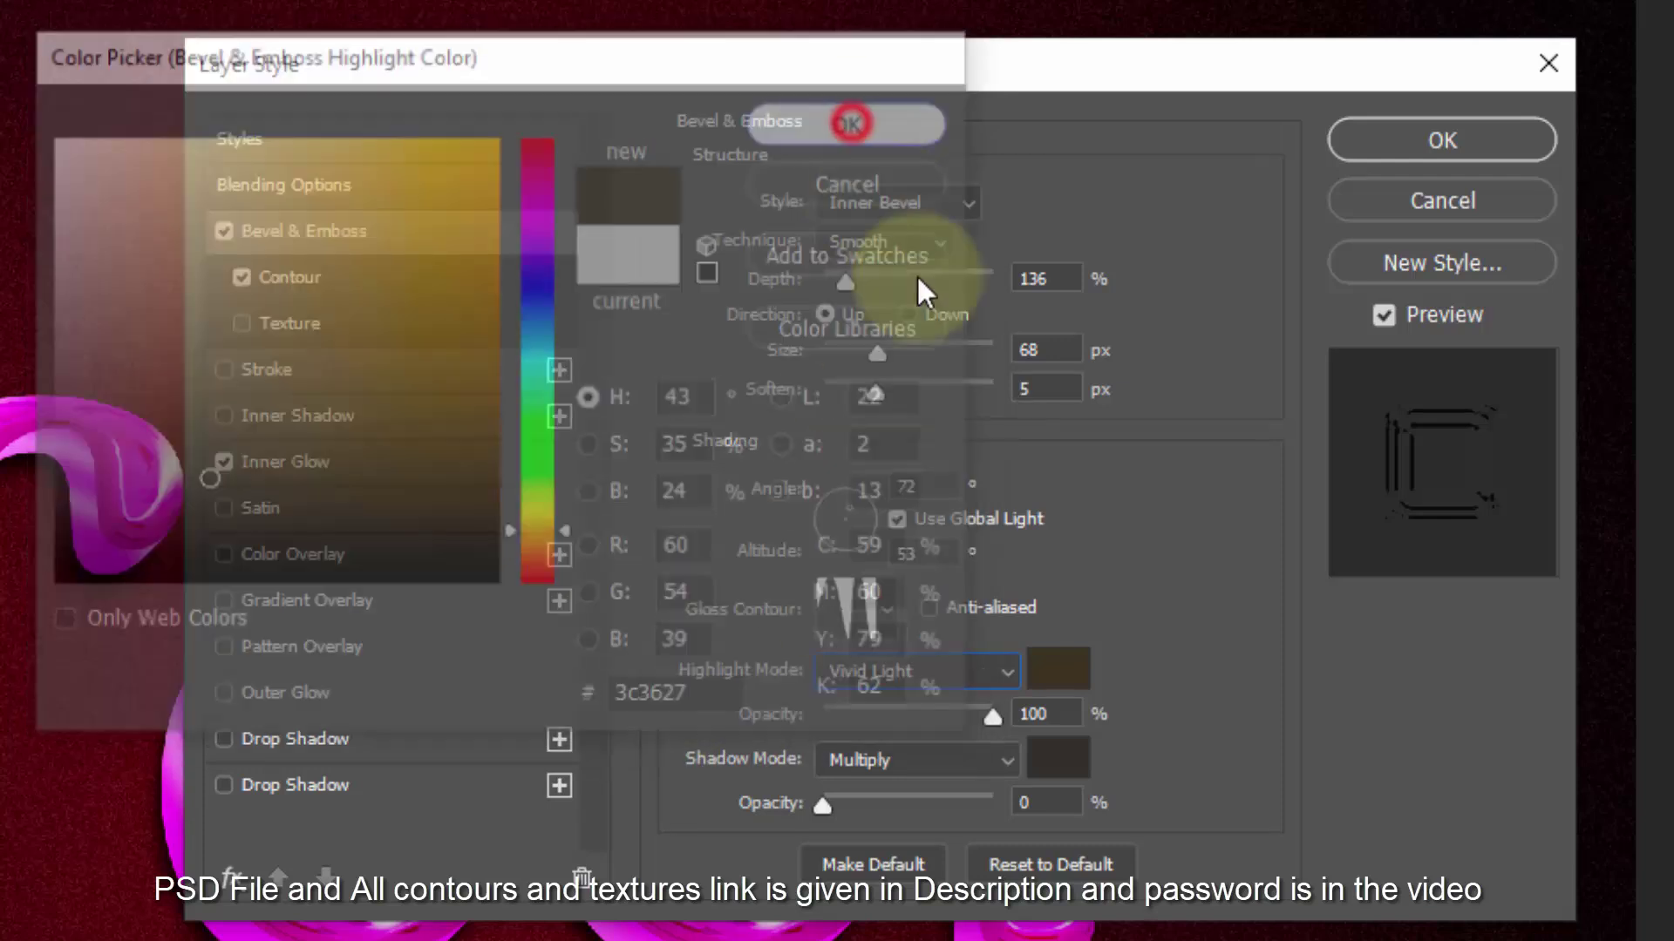
pyautogui.doubleClick(1065, 722)
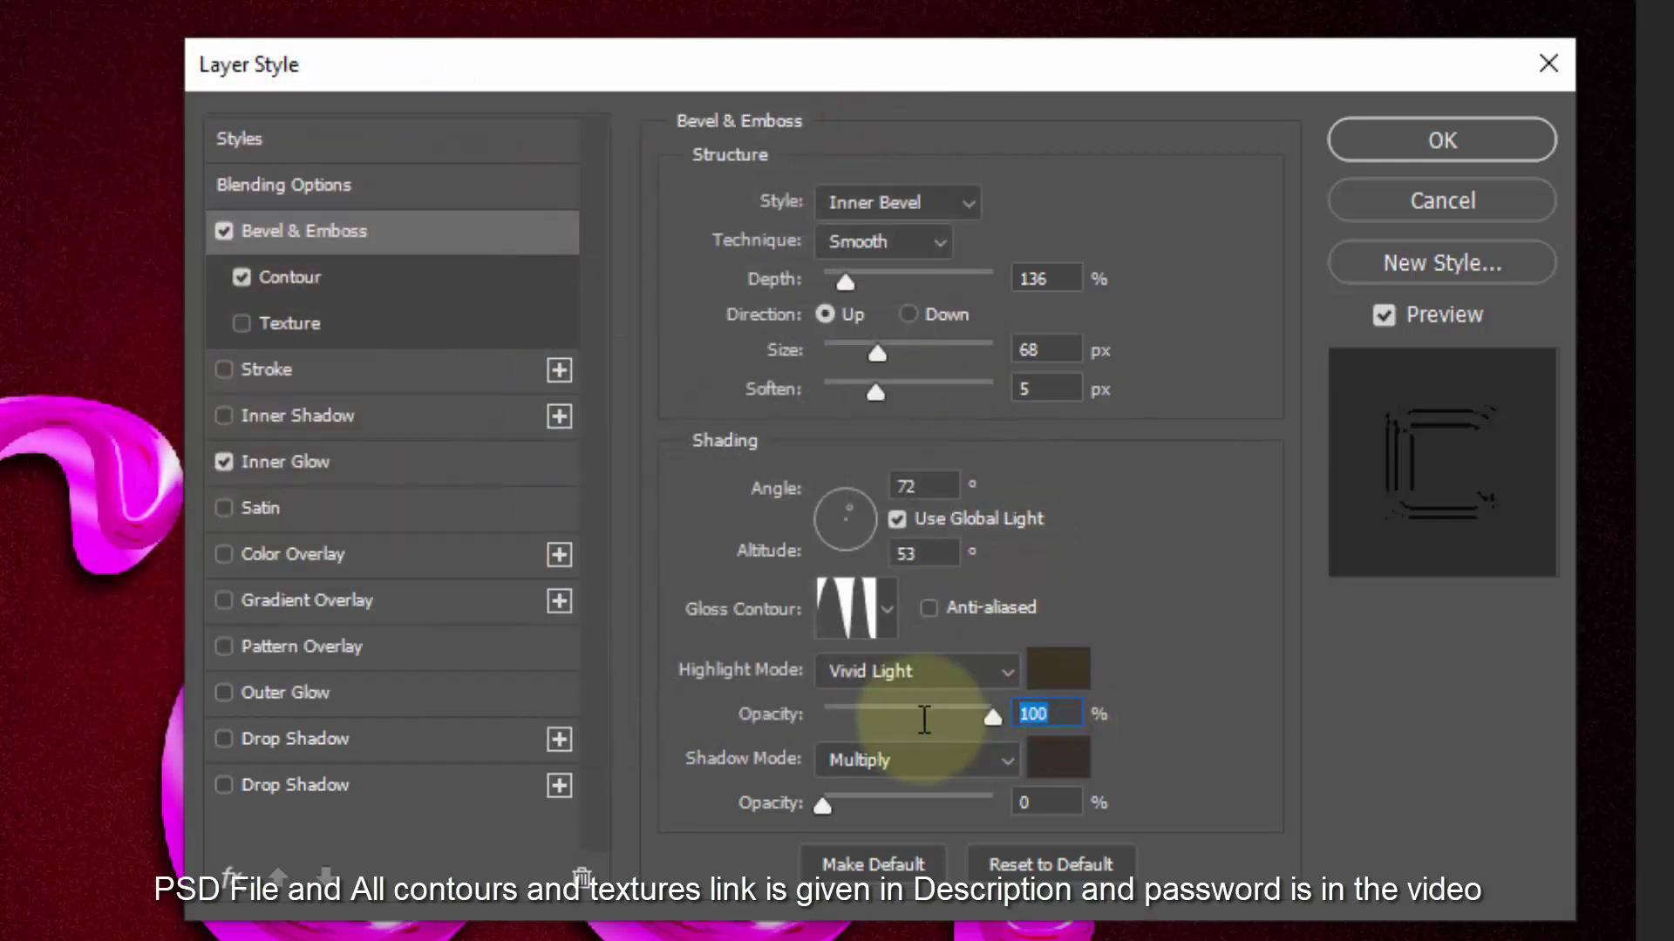
pyautogui.press('BackSpace')
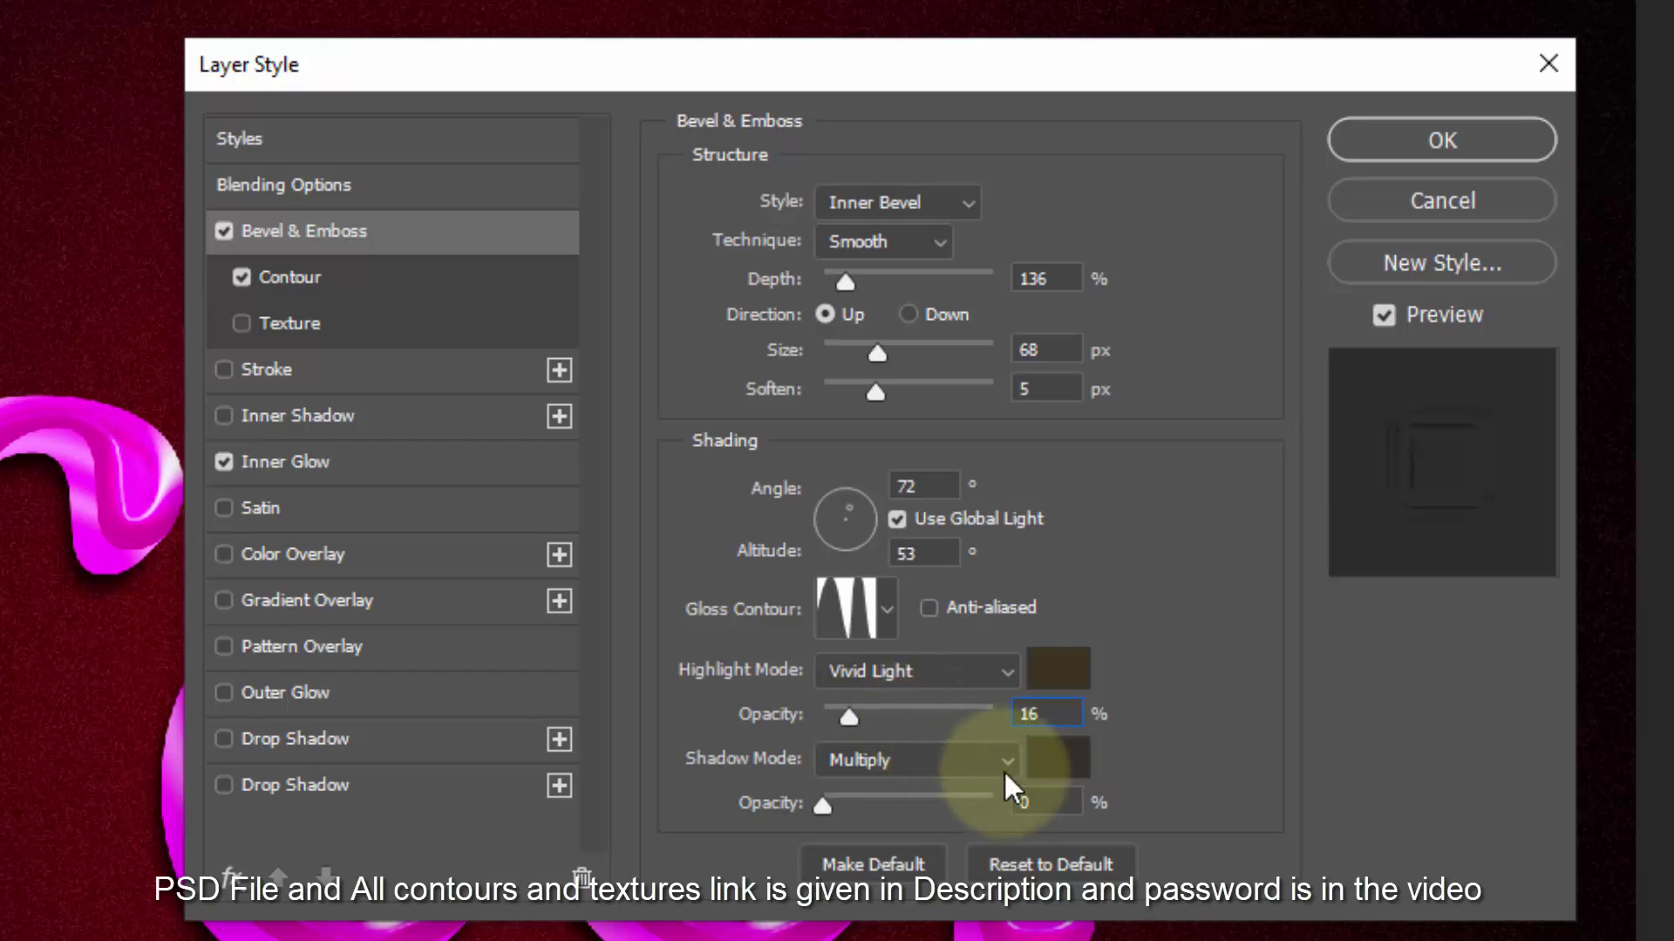
# Set the bevel shadow color to white (#ffffff) and its opacity to 14%.
pyautogui.click(1055, 758)
pyautogui.click(260, 354)
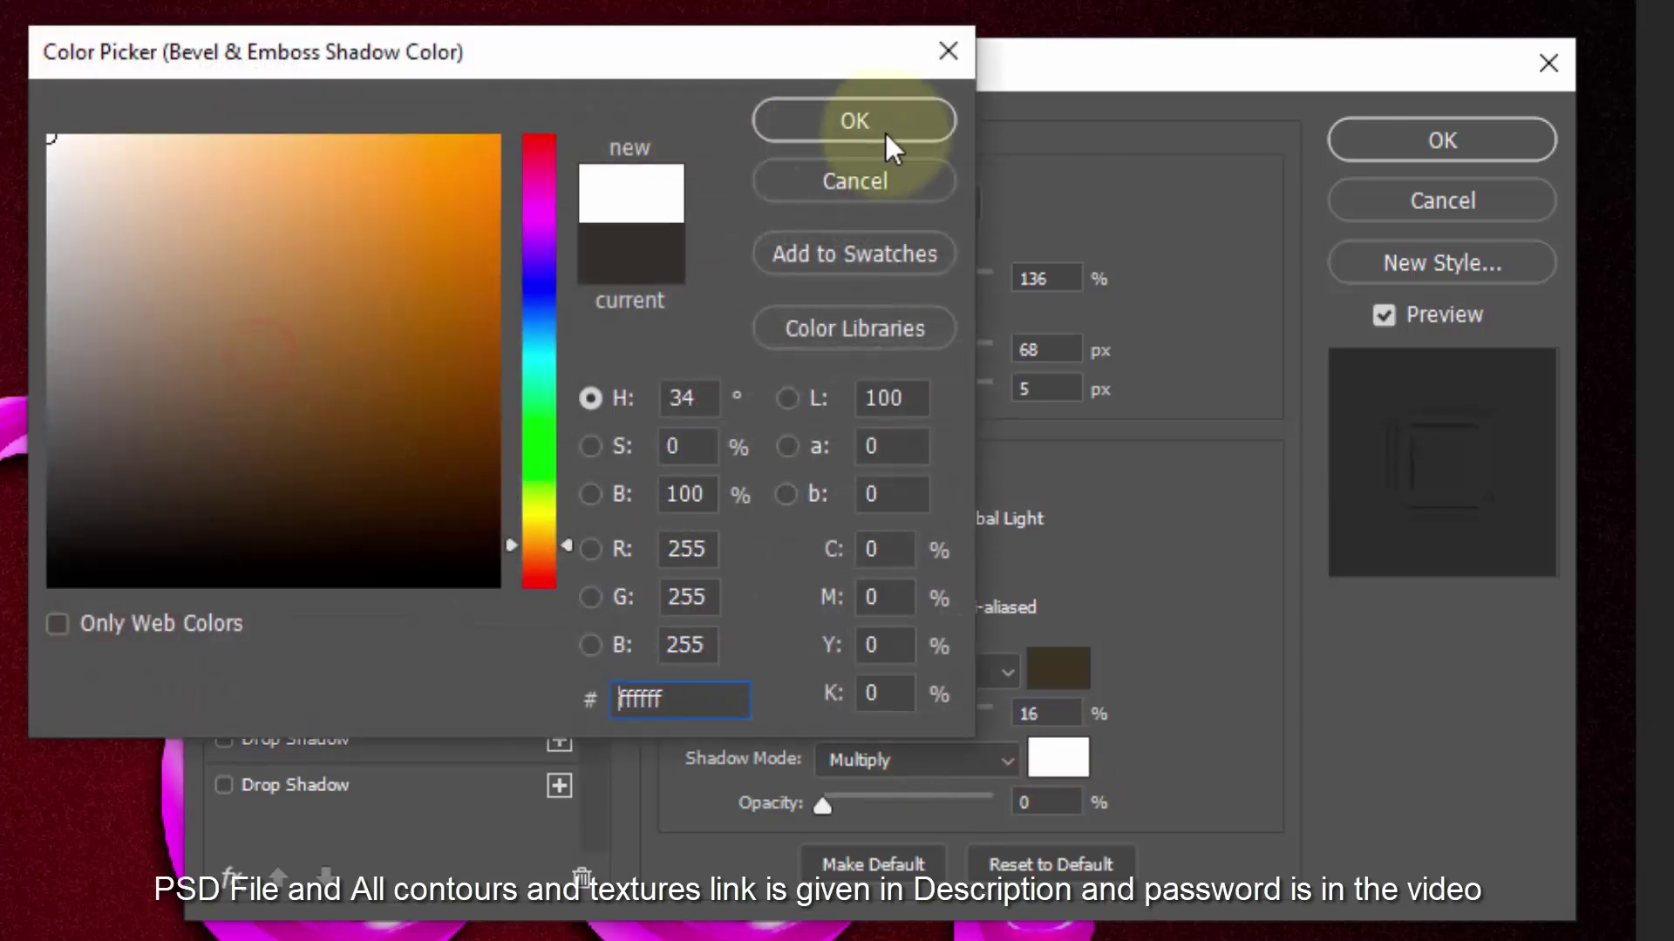
pyautogui.click(838, 121)
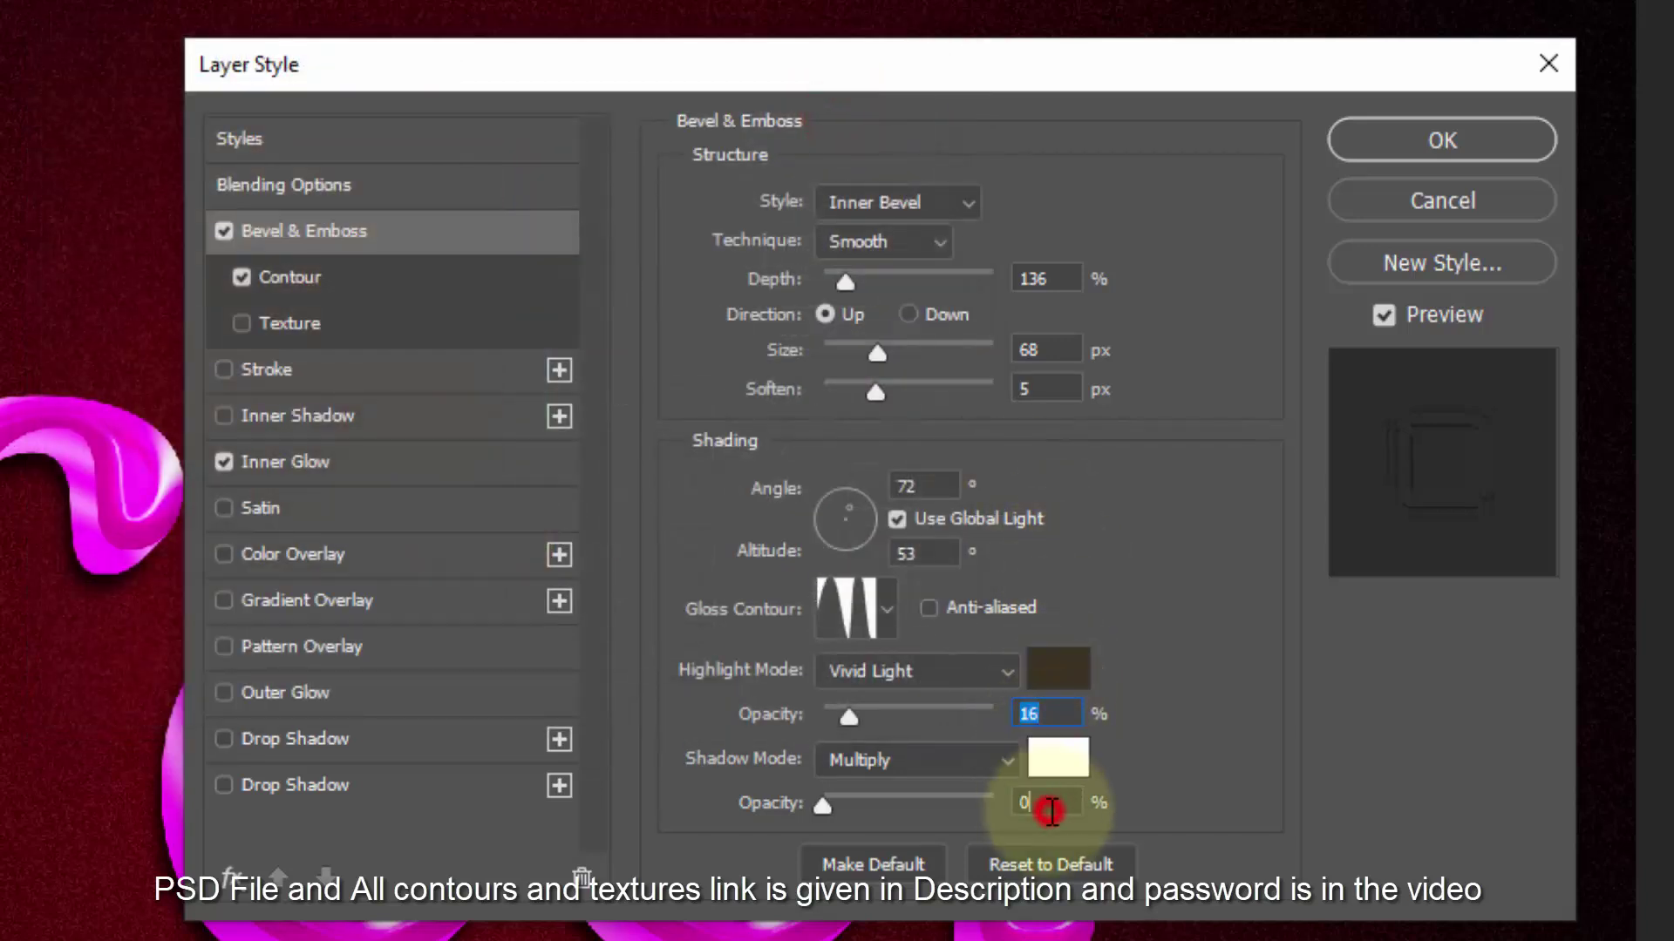
pyautogui.doubleClick(1051, 810)
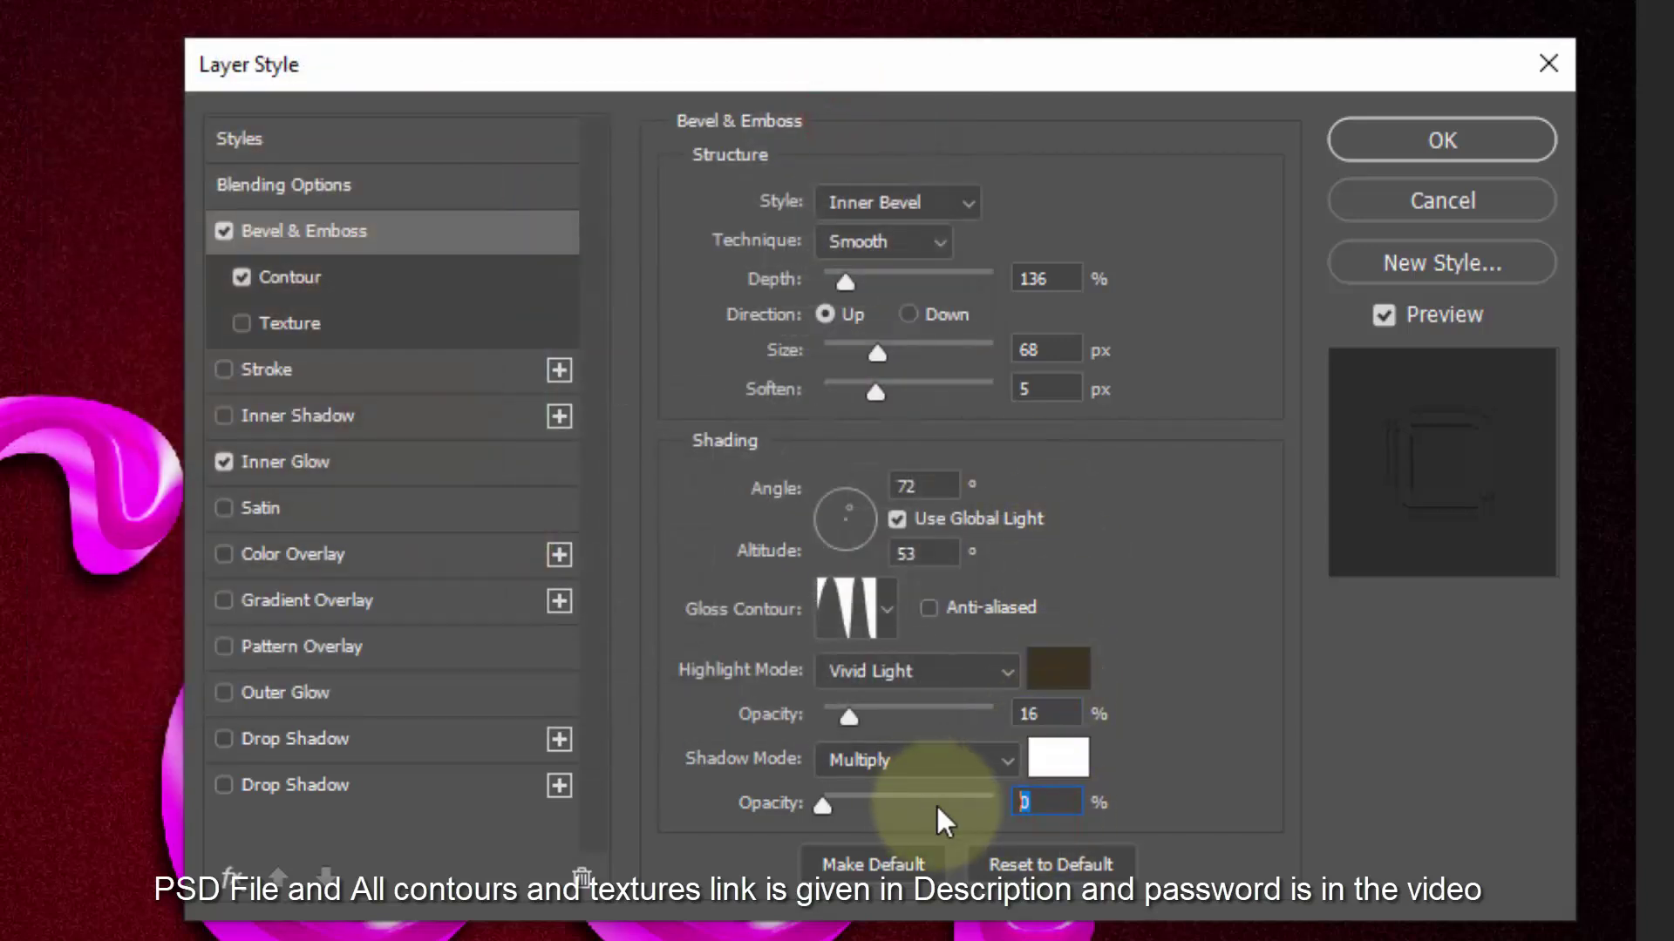
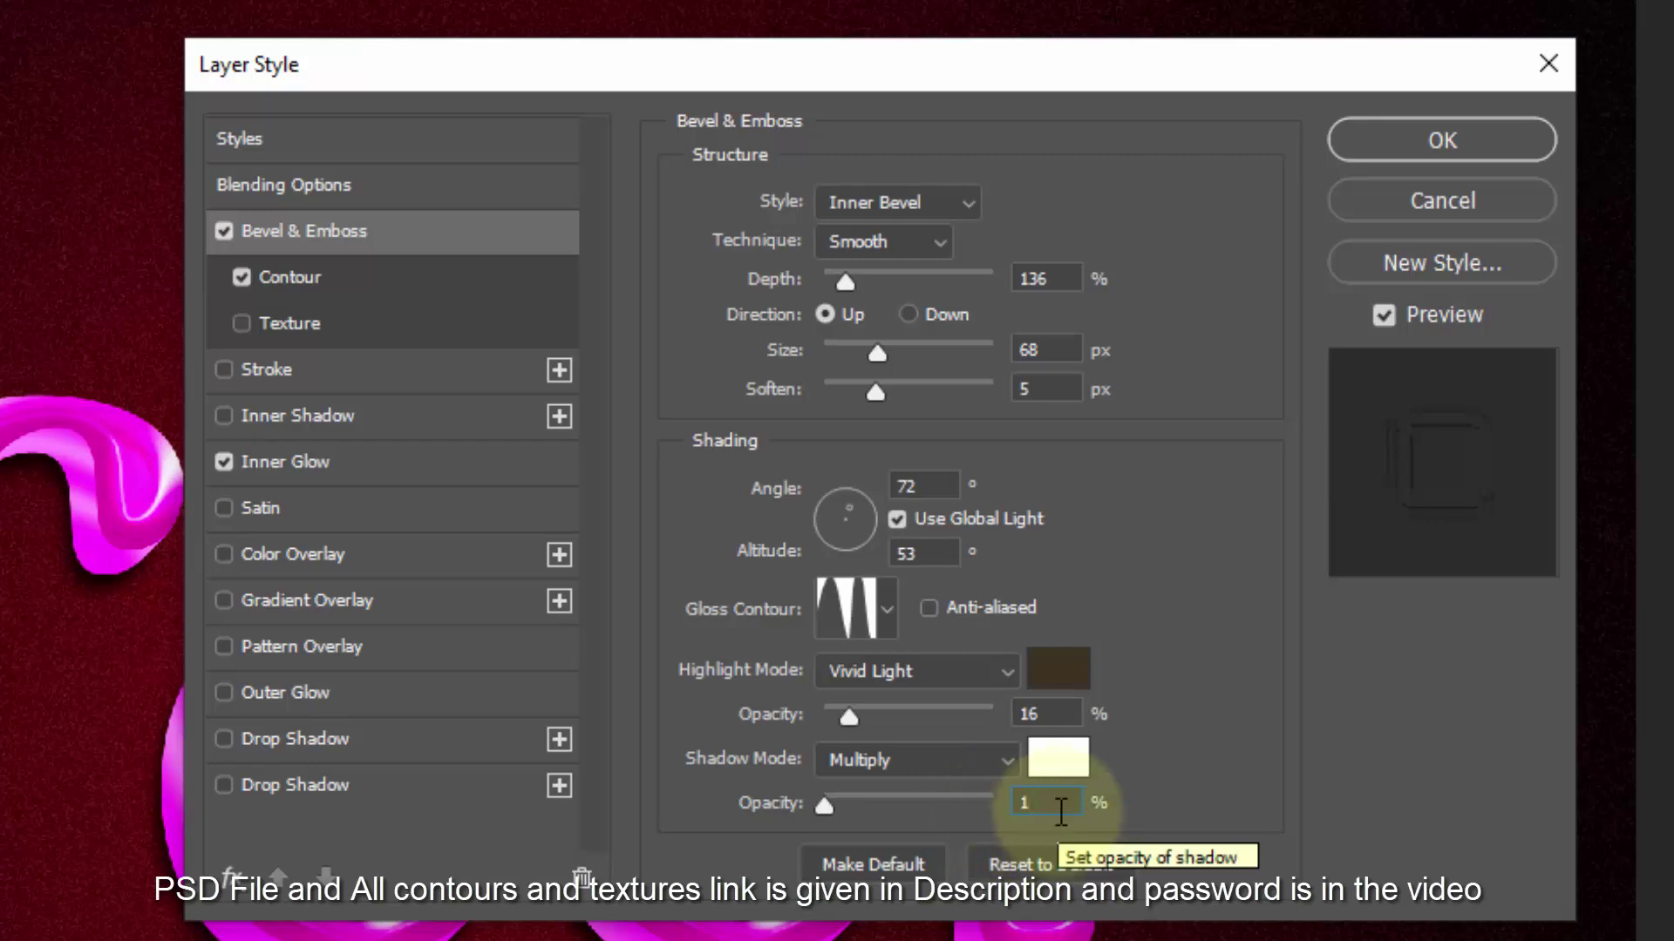
pyautogui.write('4')
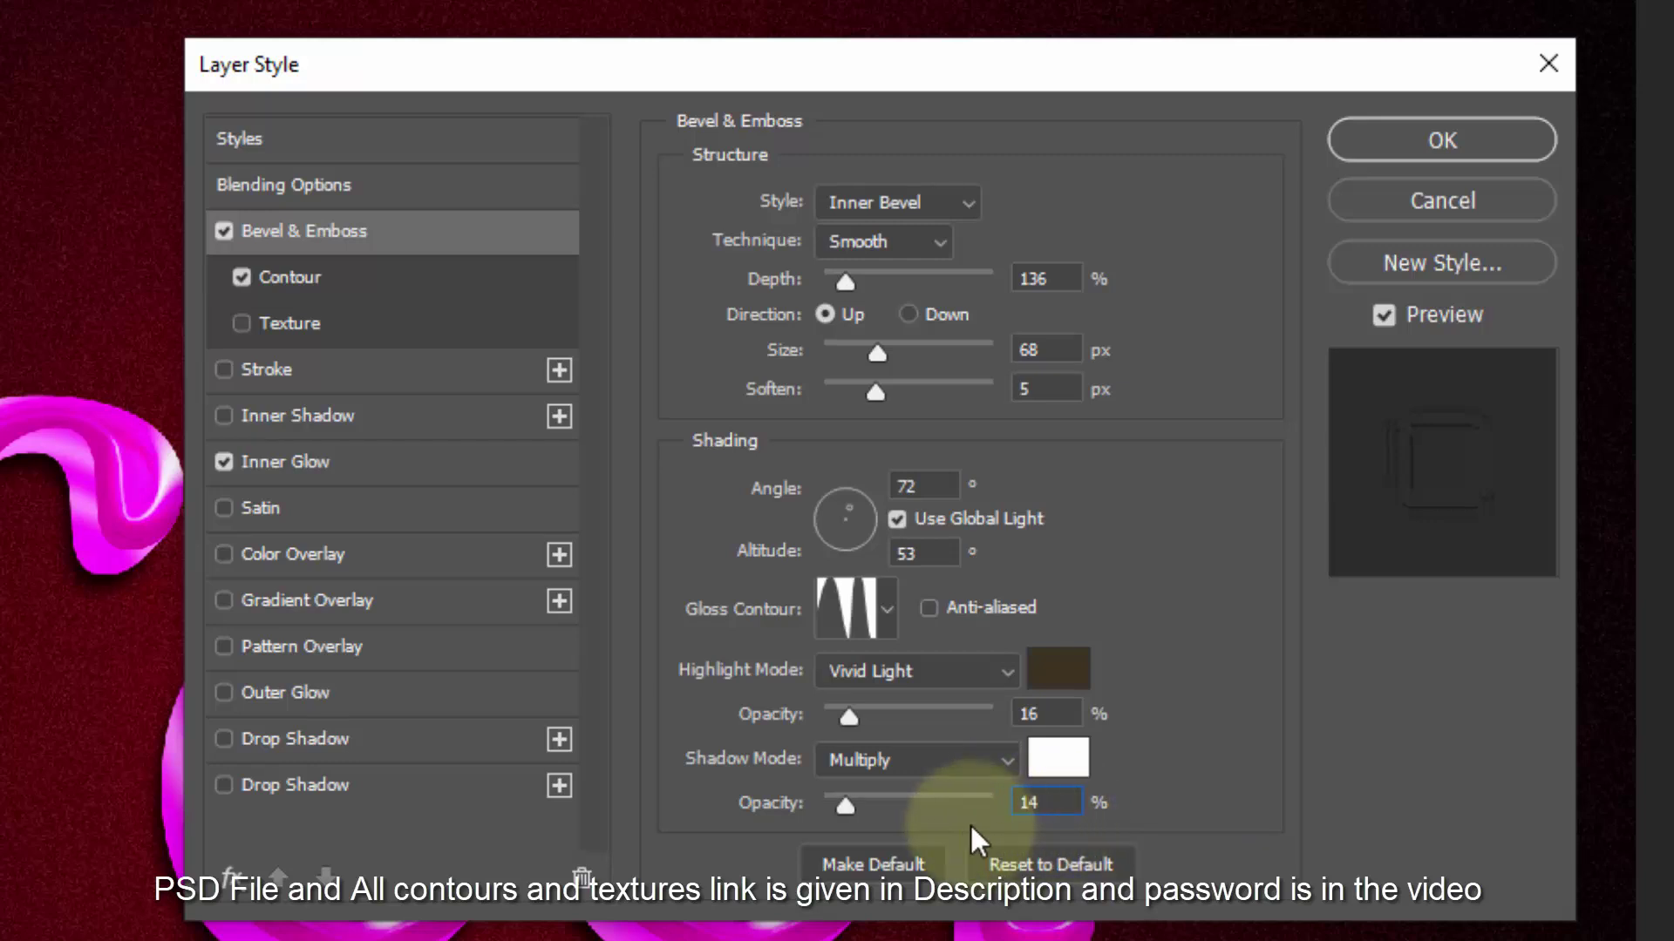
# Set the bevel's shadow mode to Hard Light and apply the loaded Contour 005 file as the bevel's contour element.
pyautogui.click(923, 764)
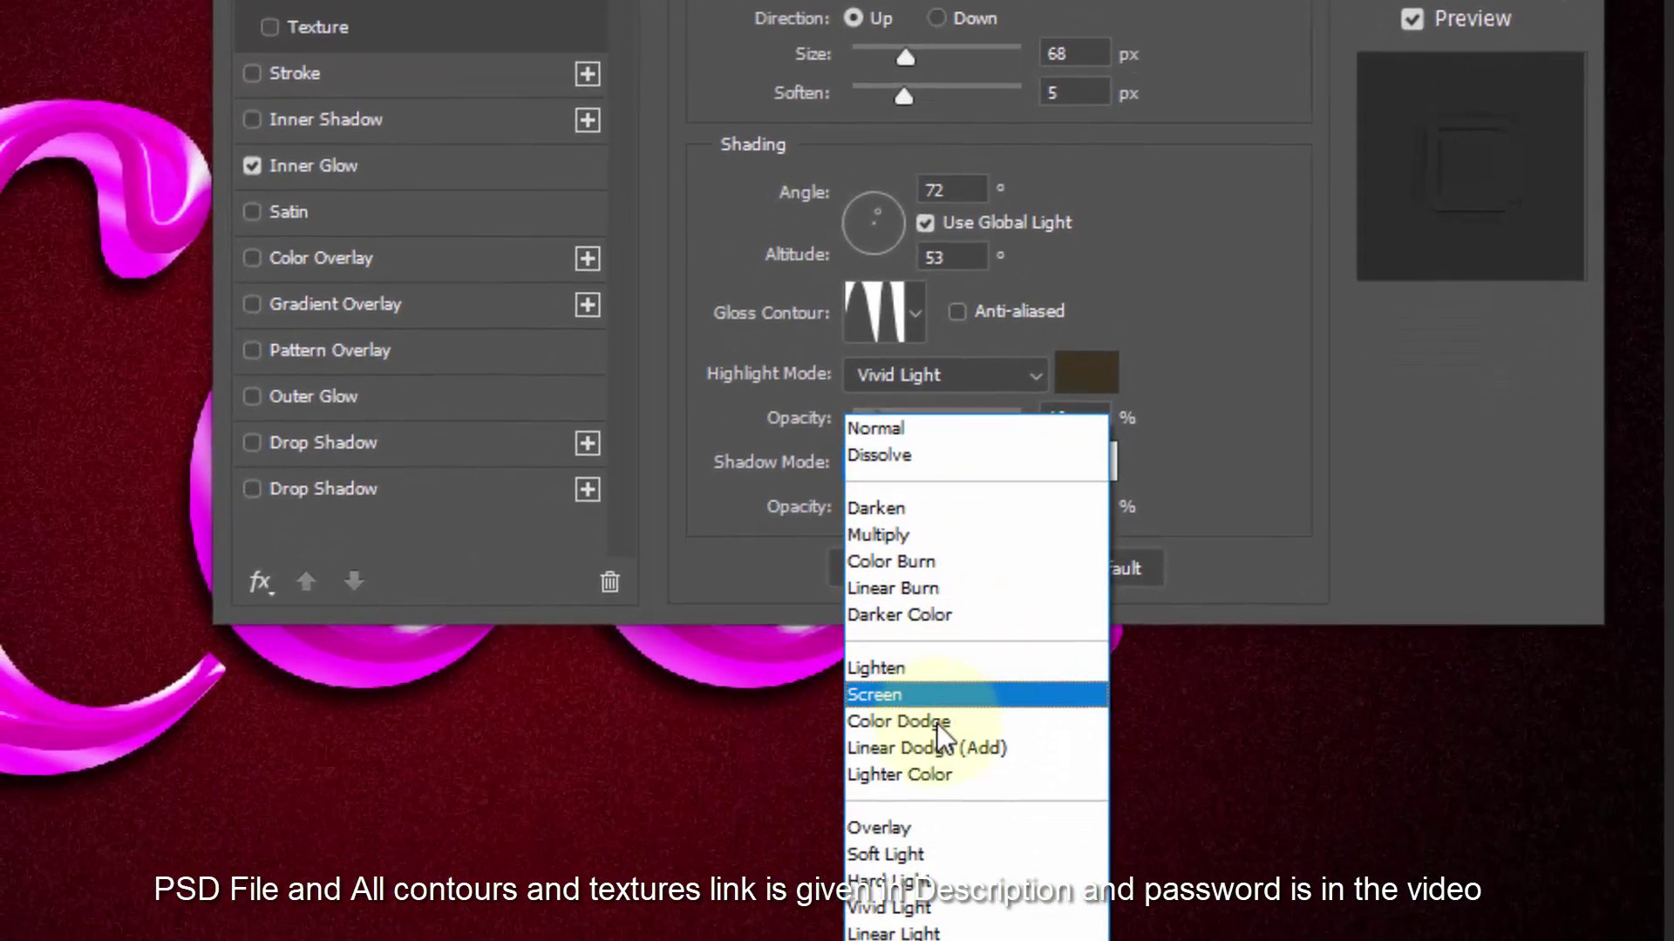
pyautogui.click(863, 940)
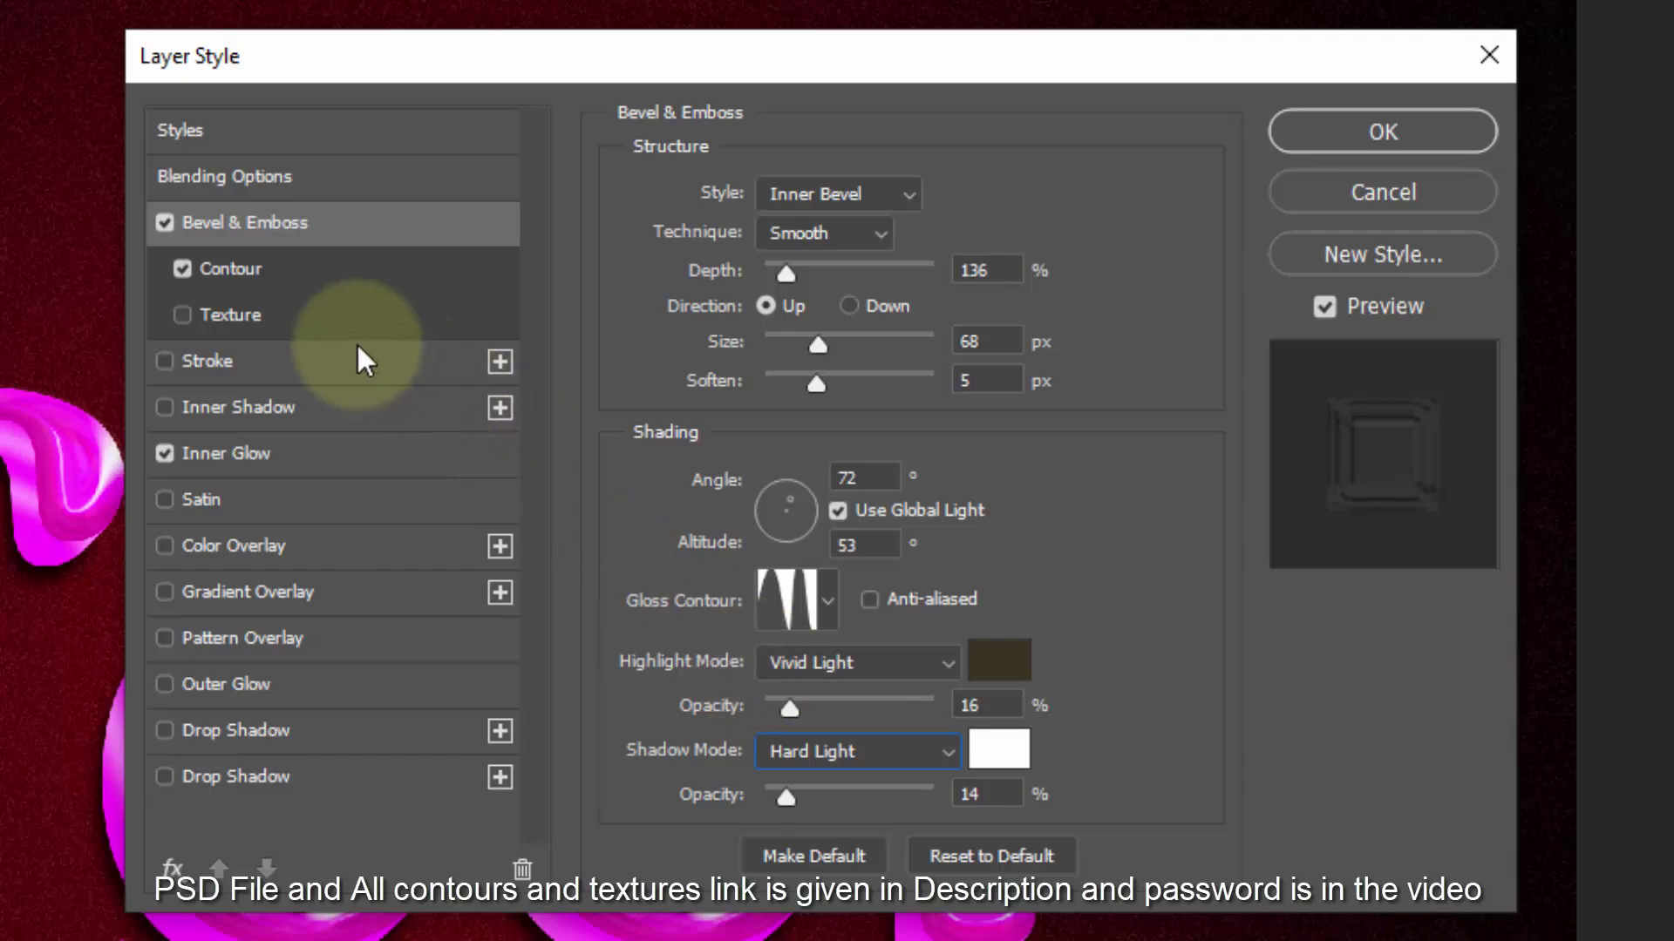
pyautogui.click(248, 270)
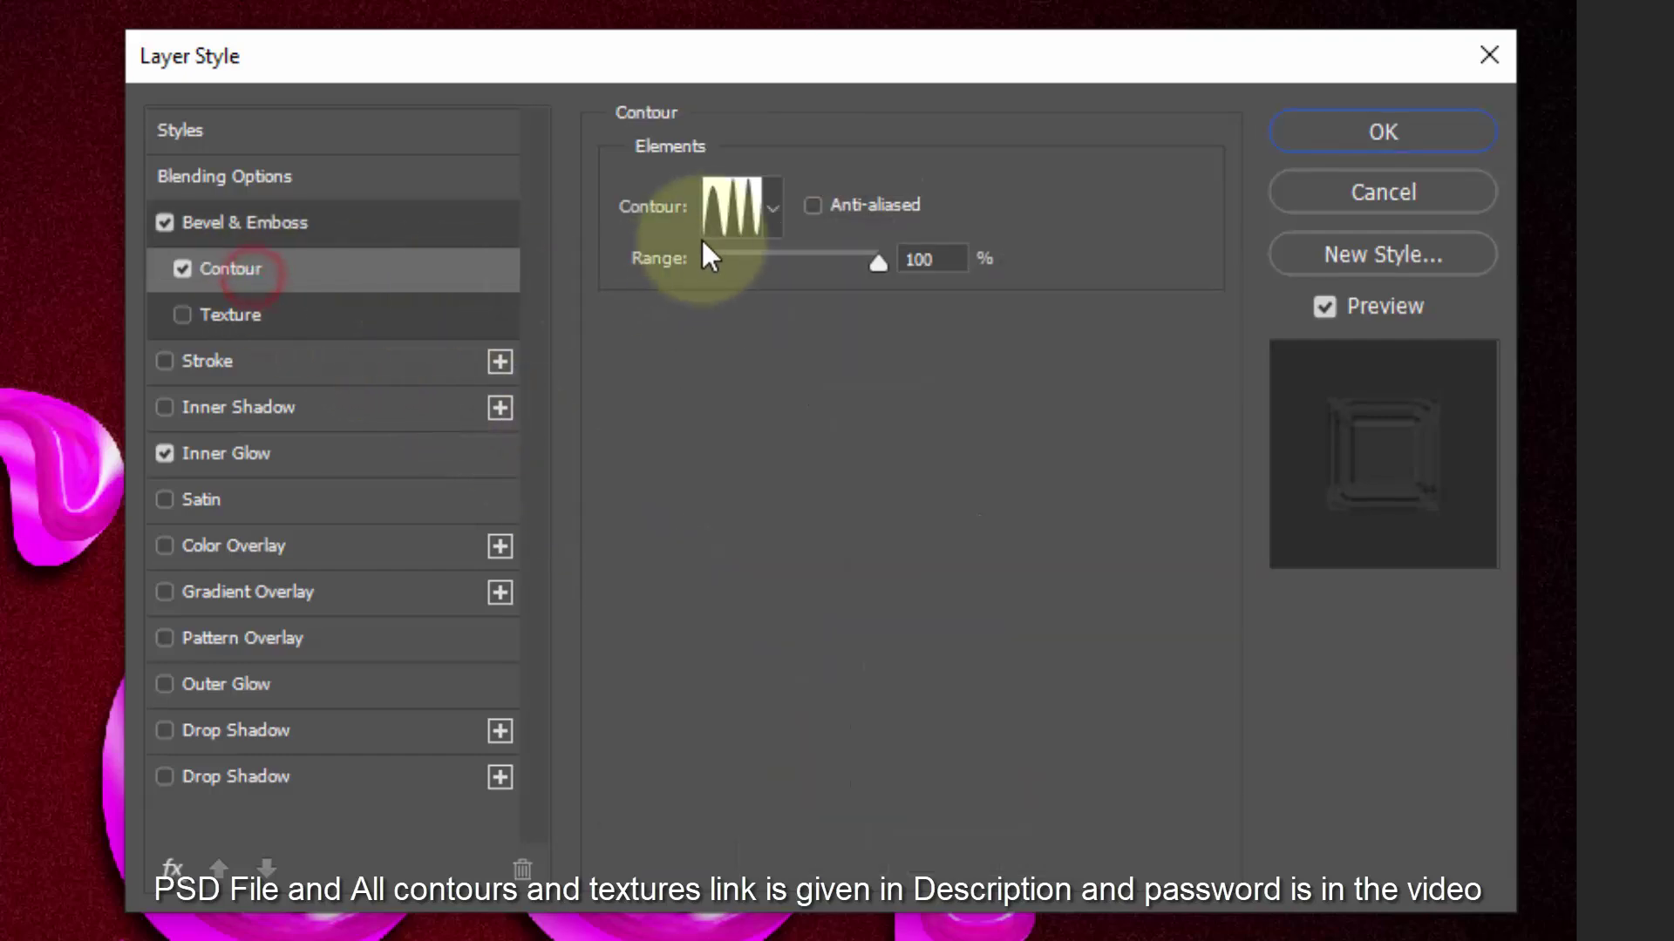
pyautogui.click(771, 209)
pyautogui.click(934, 284)
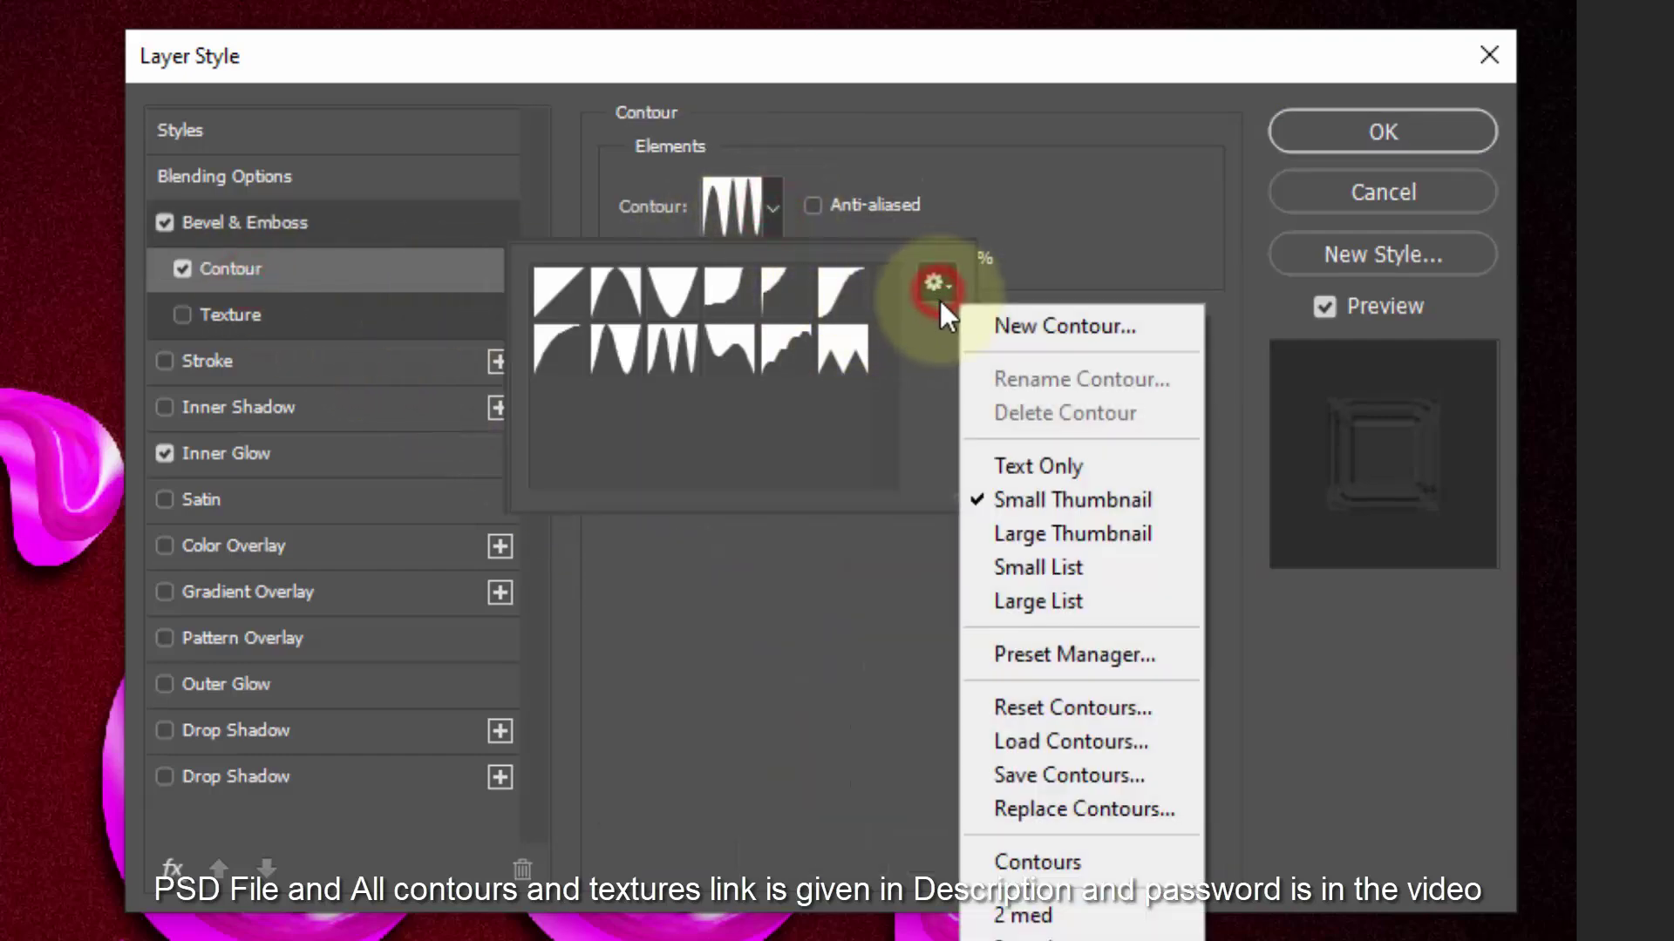
pyautogui.click(1049, 741)
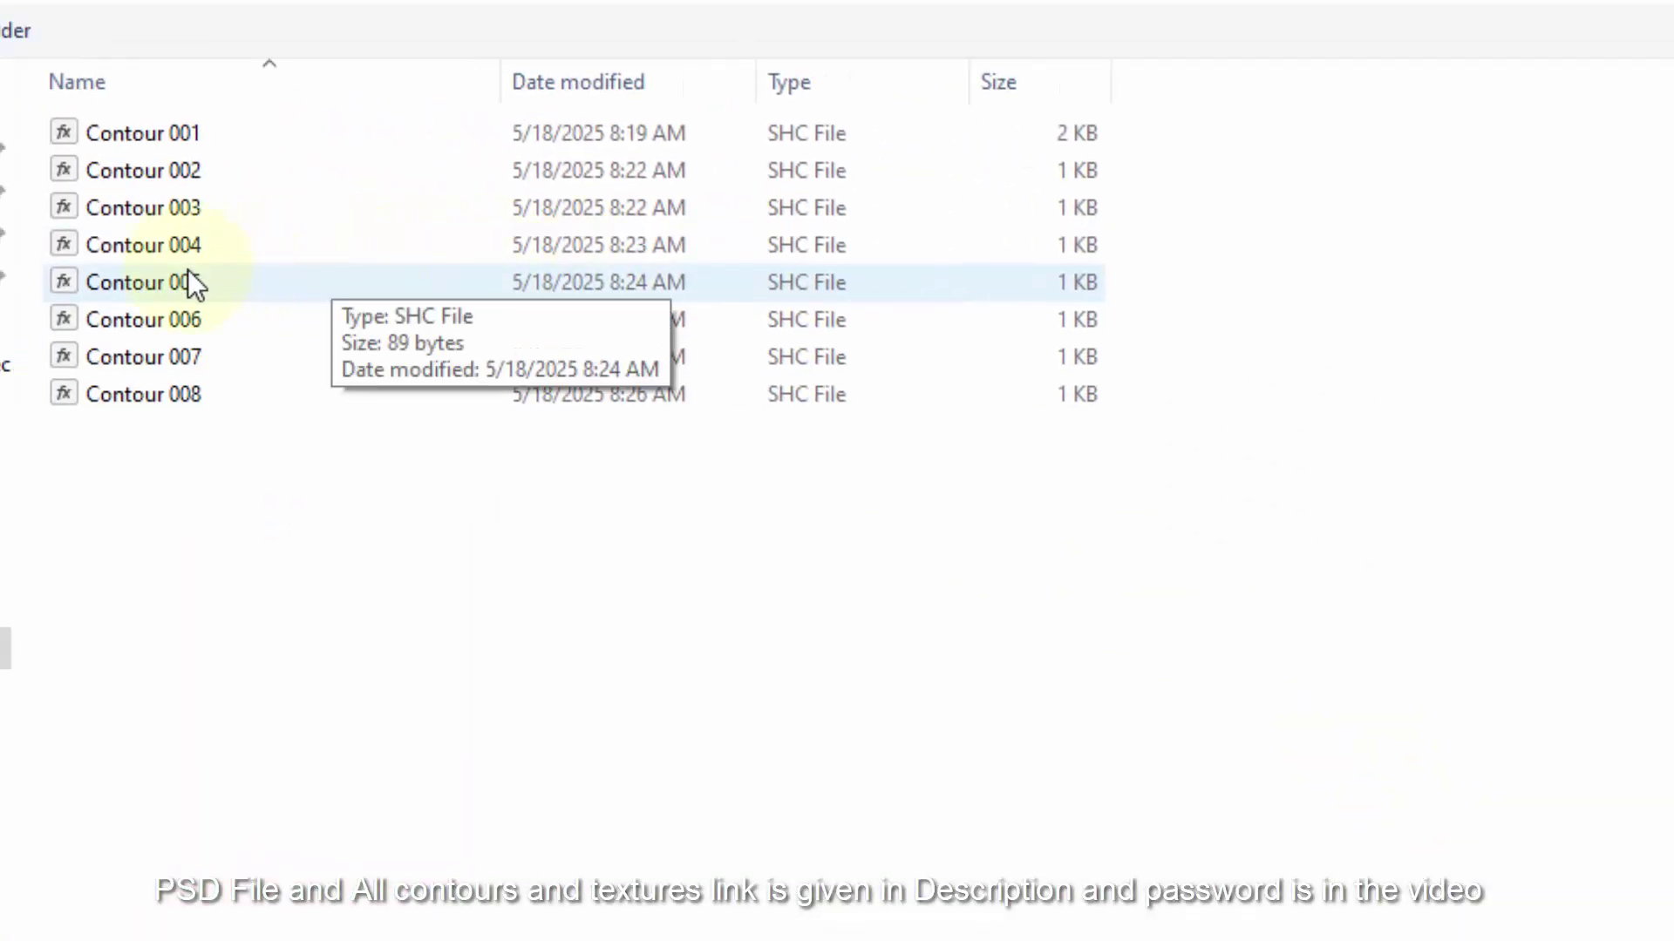
pyautogui.doubleClick(186, 269)
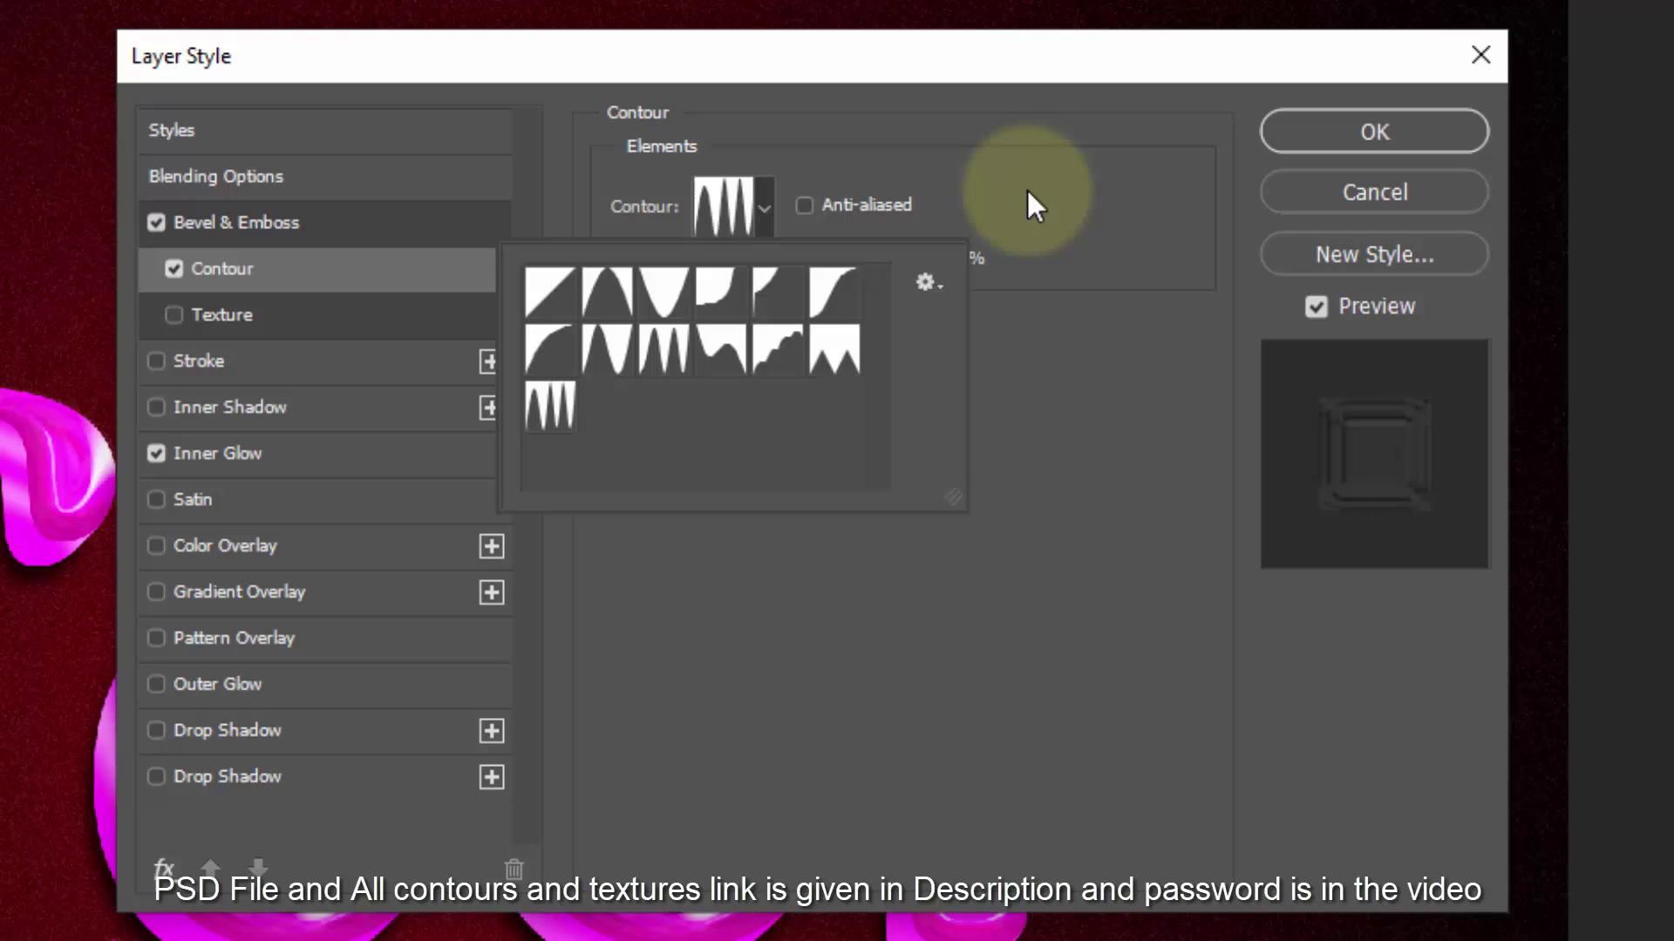
pyautogui.click(1027, 187)
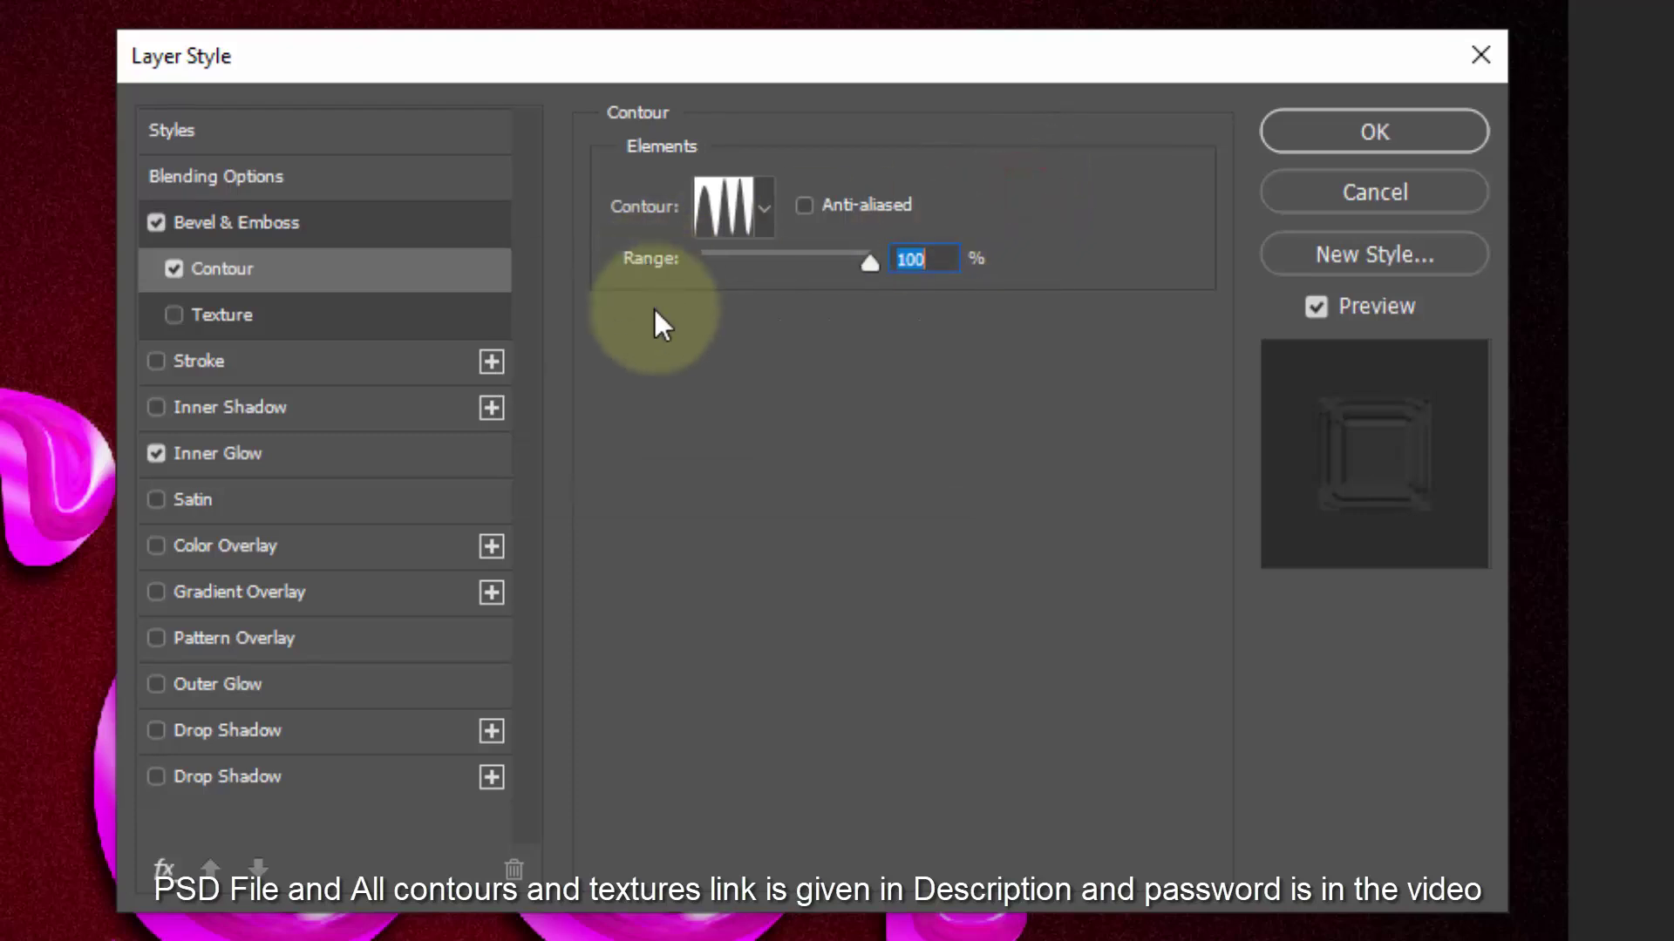
# Set the inner glow's opacity to 35% and its color to #ffeba7.
pyautogui.click(221, 454)
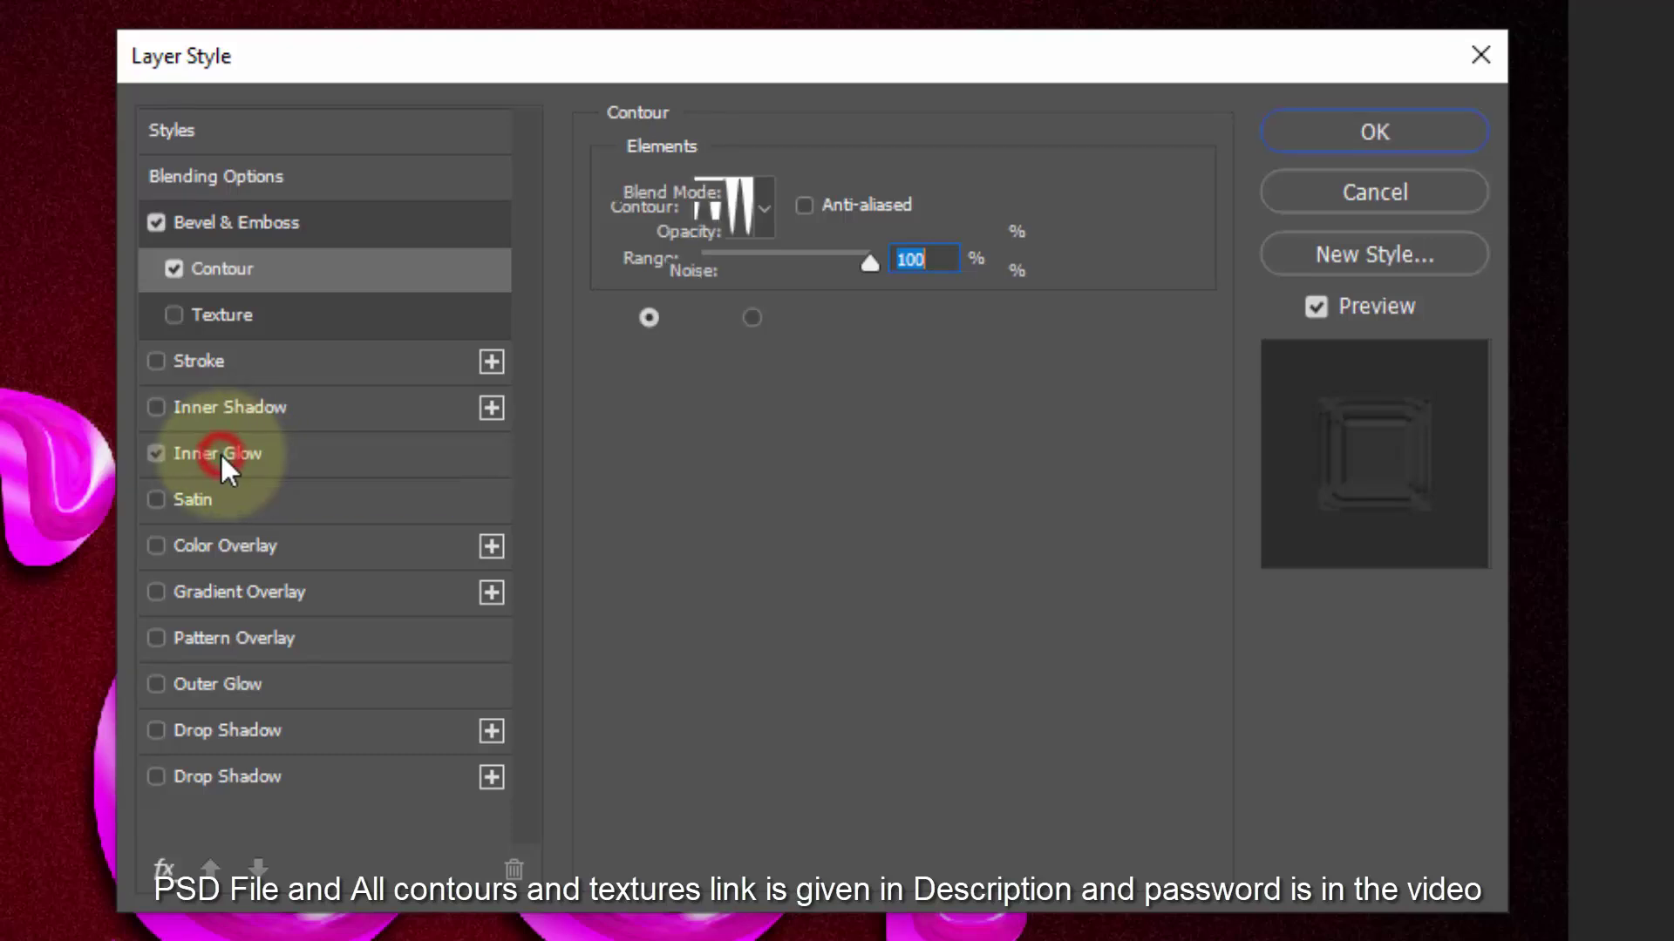
pyautogui.click(981, 230)
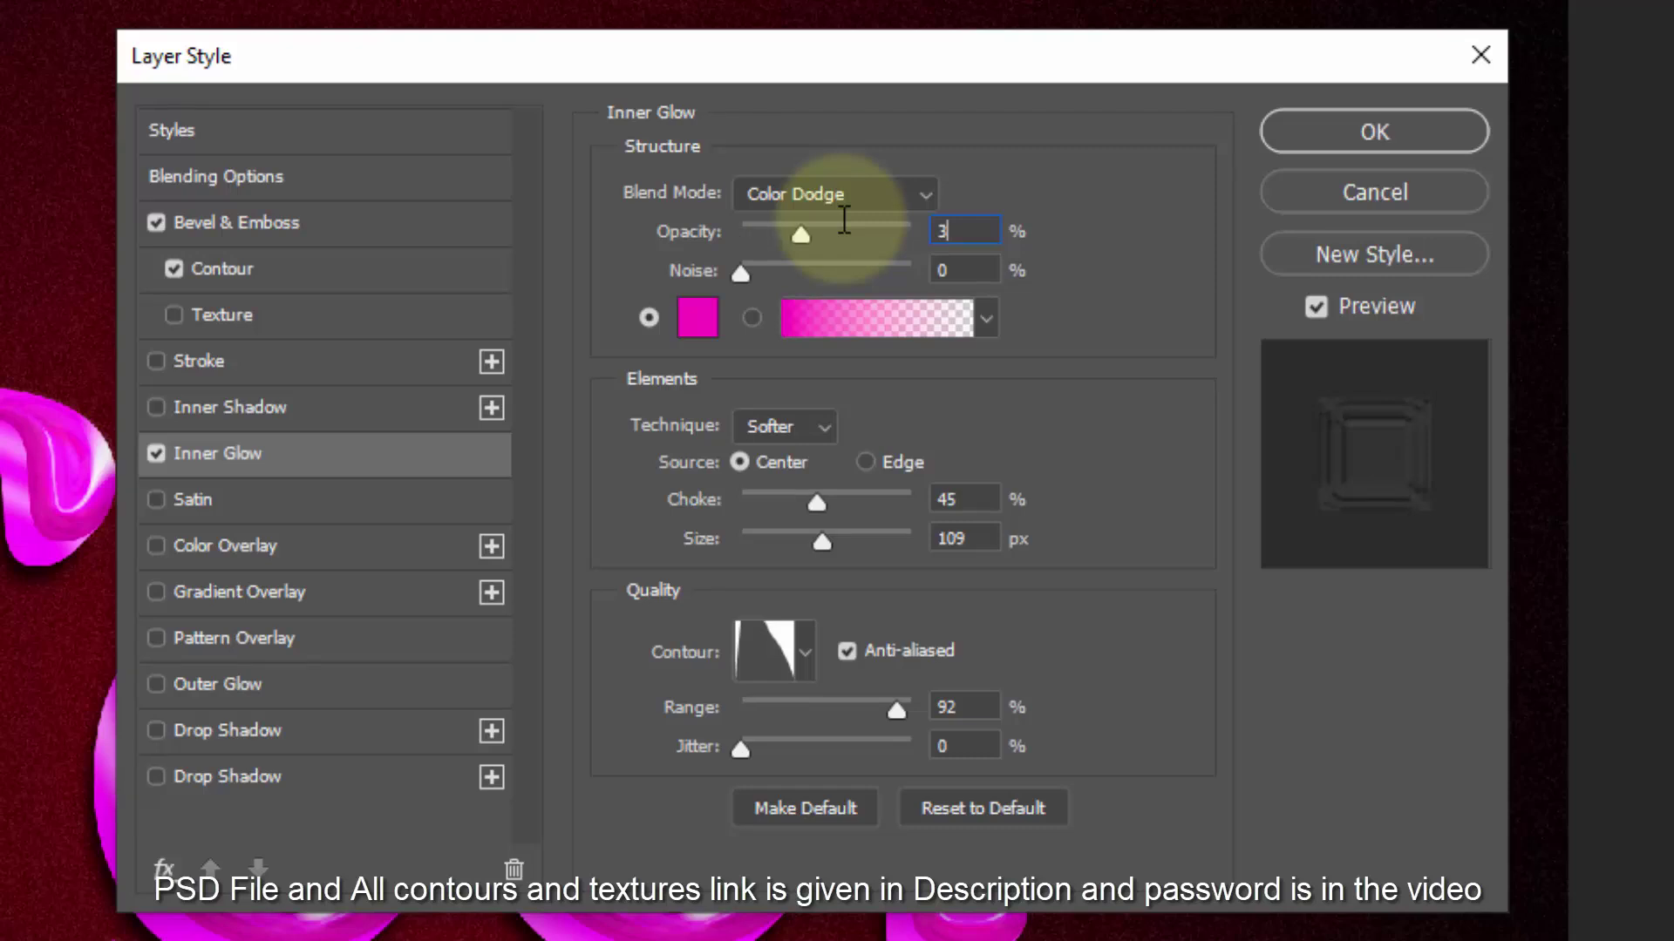
pyautogui.write('35')
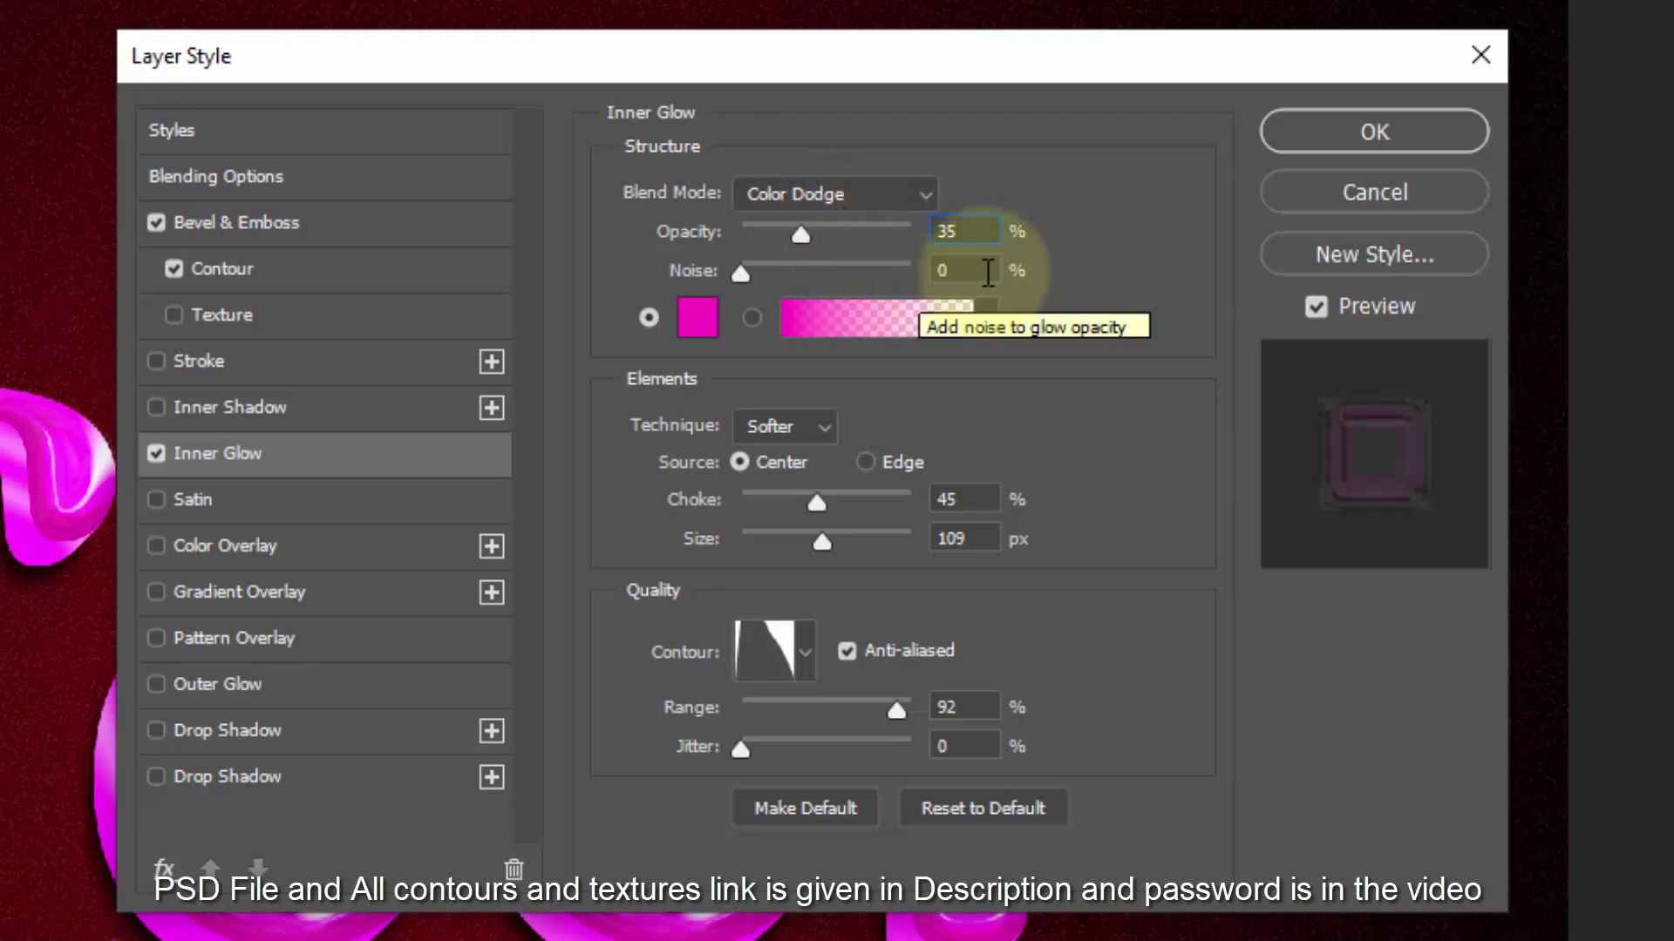
pyautogui.click(968, 271)
pyautogui.click(691, 320)
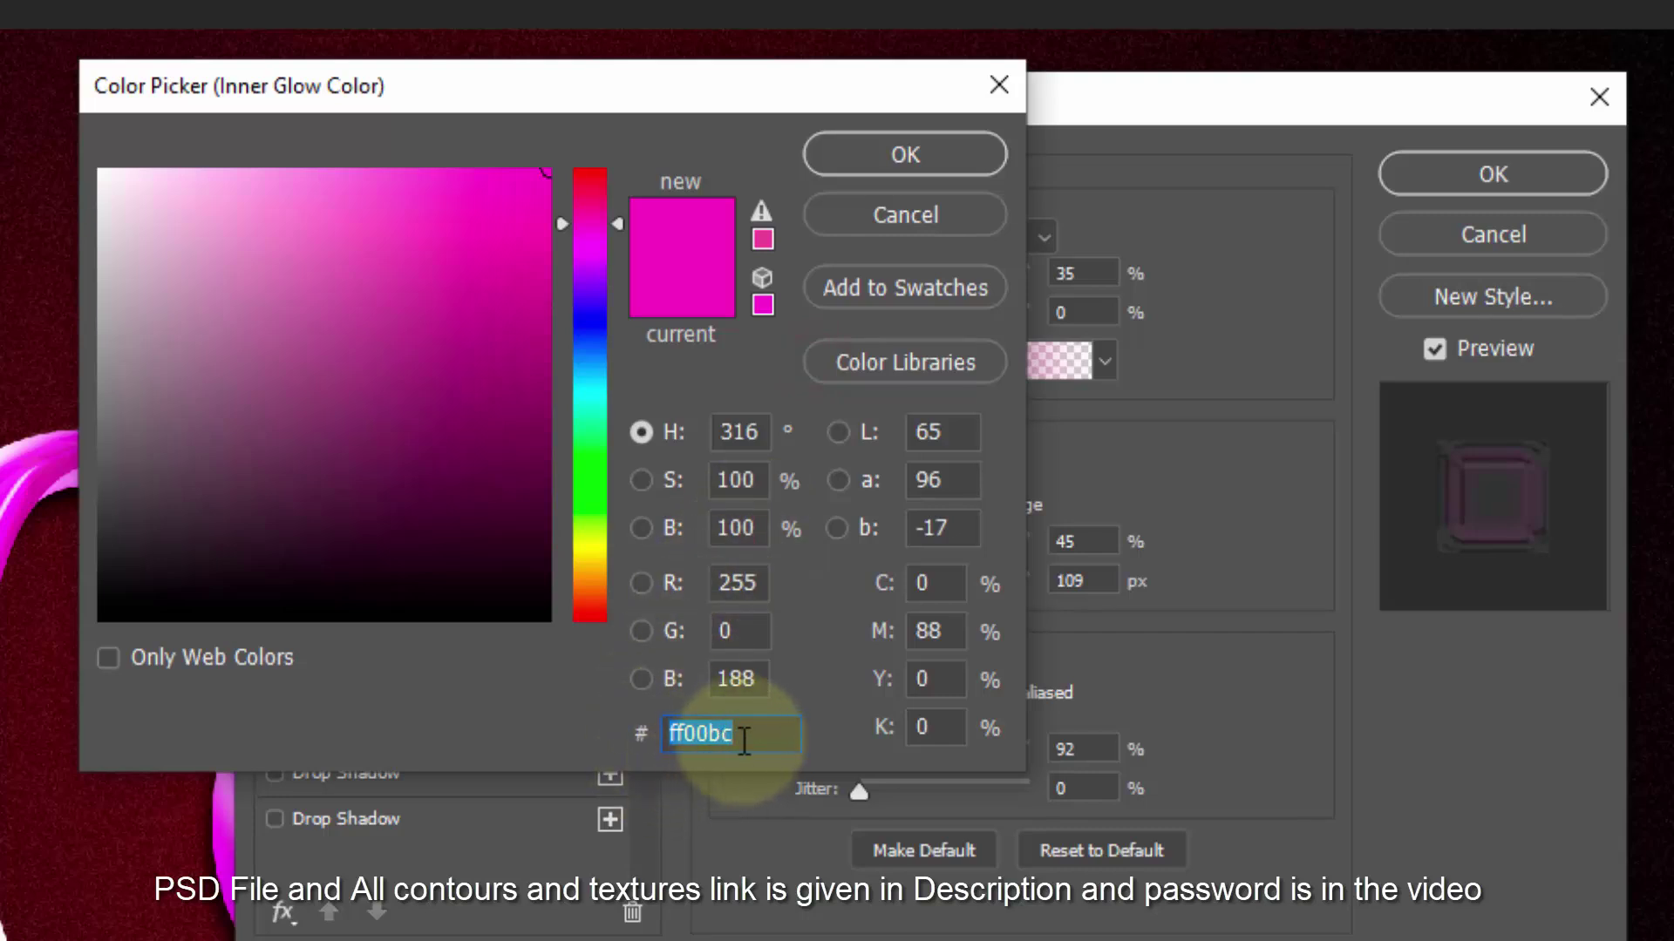
pyautogui.write('ff')
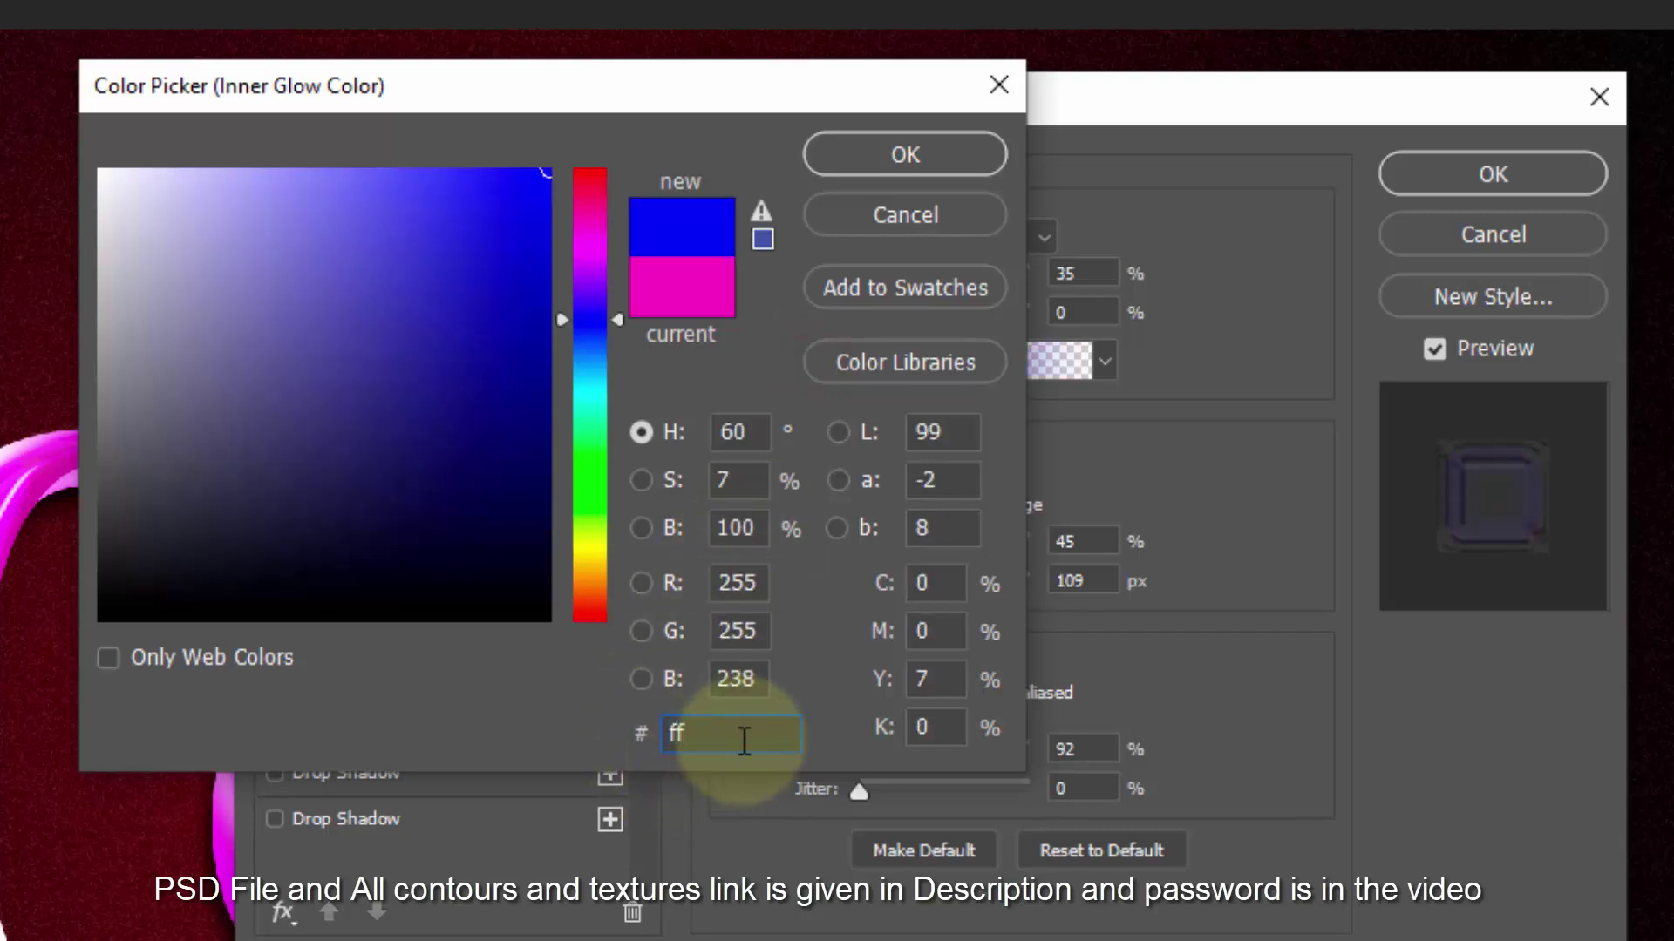
pyautogui.write('eb97')
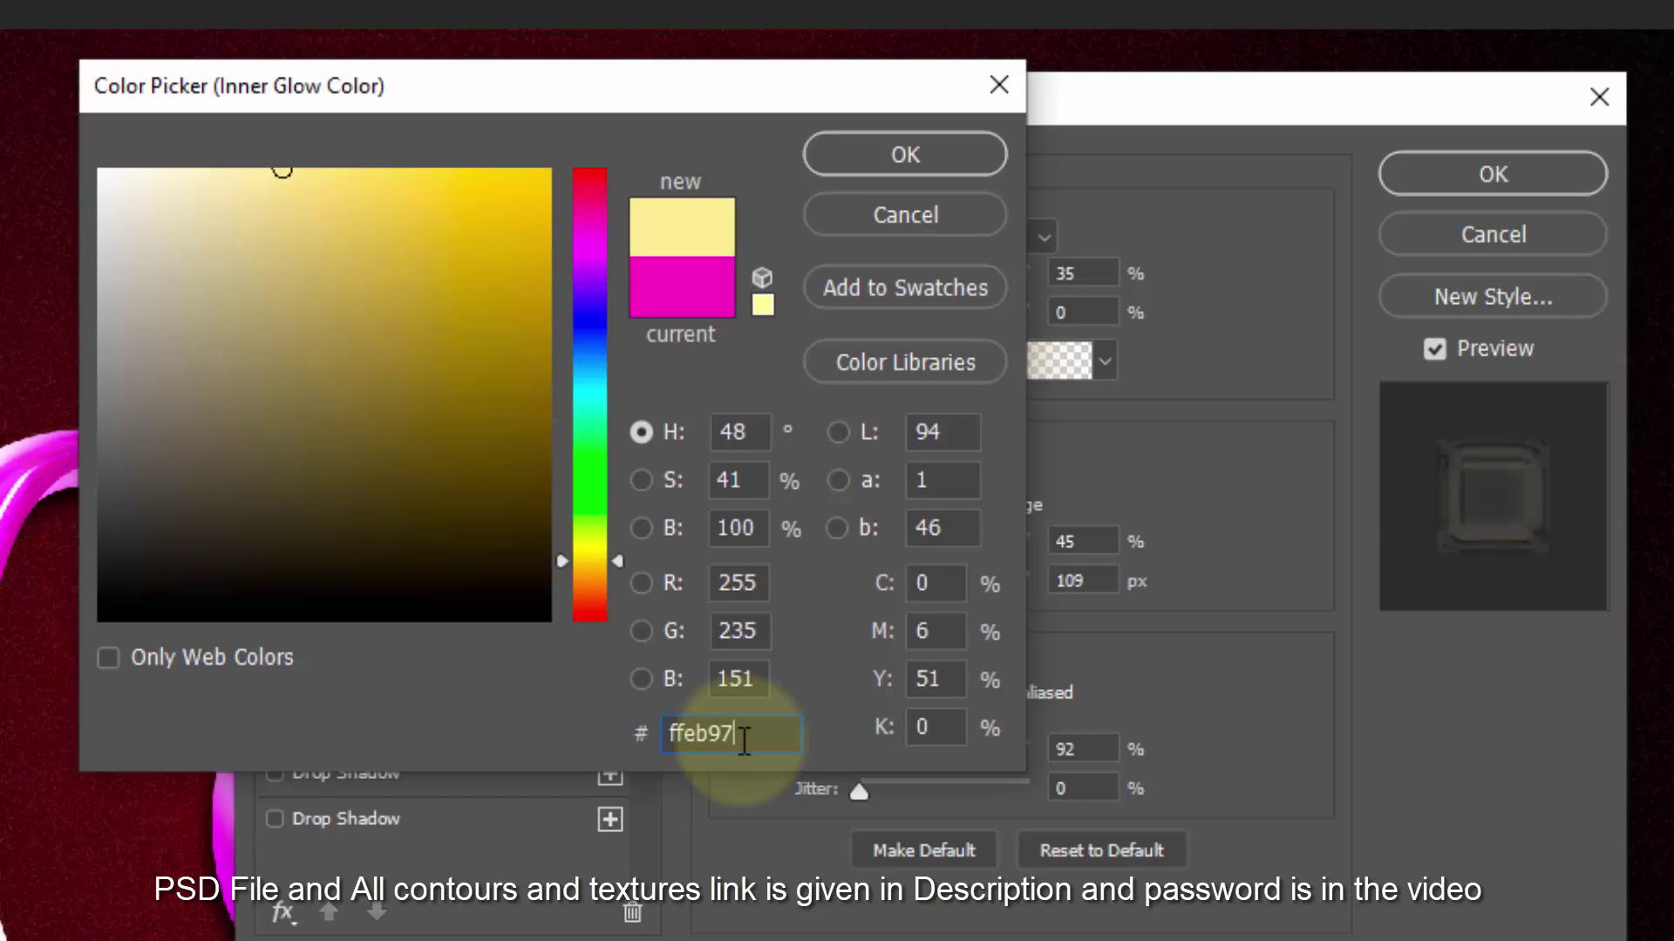
pyautogui.press('BackSpace')
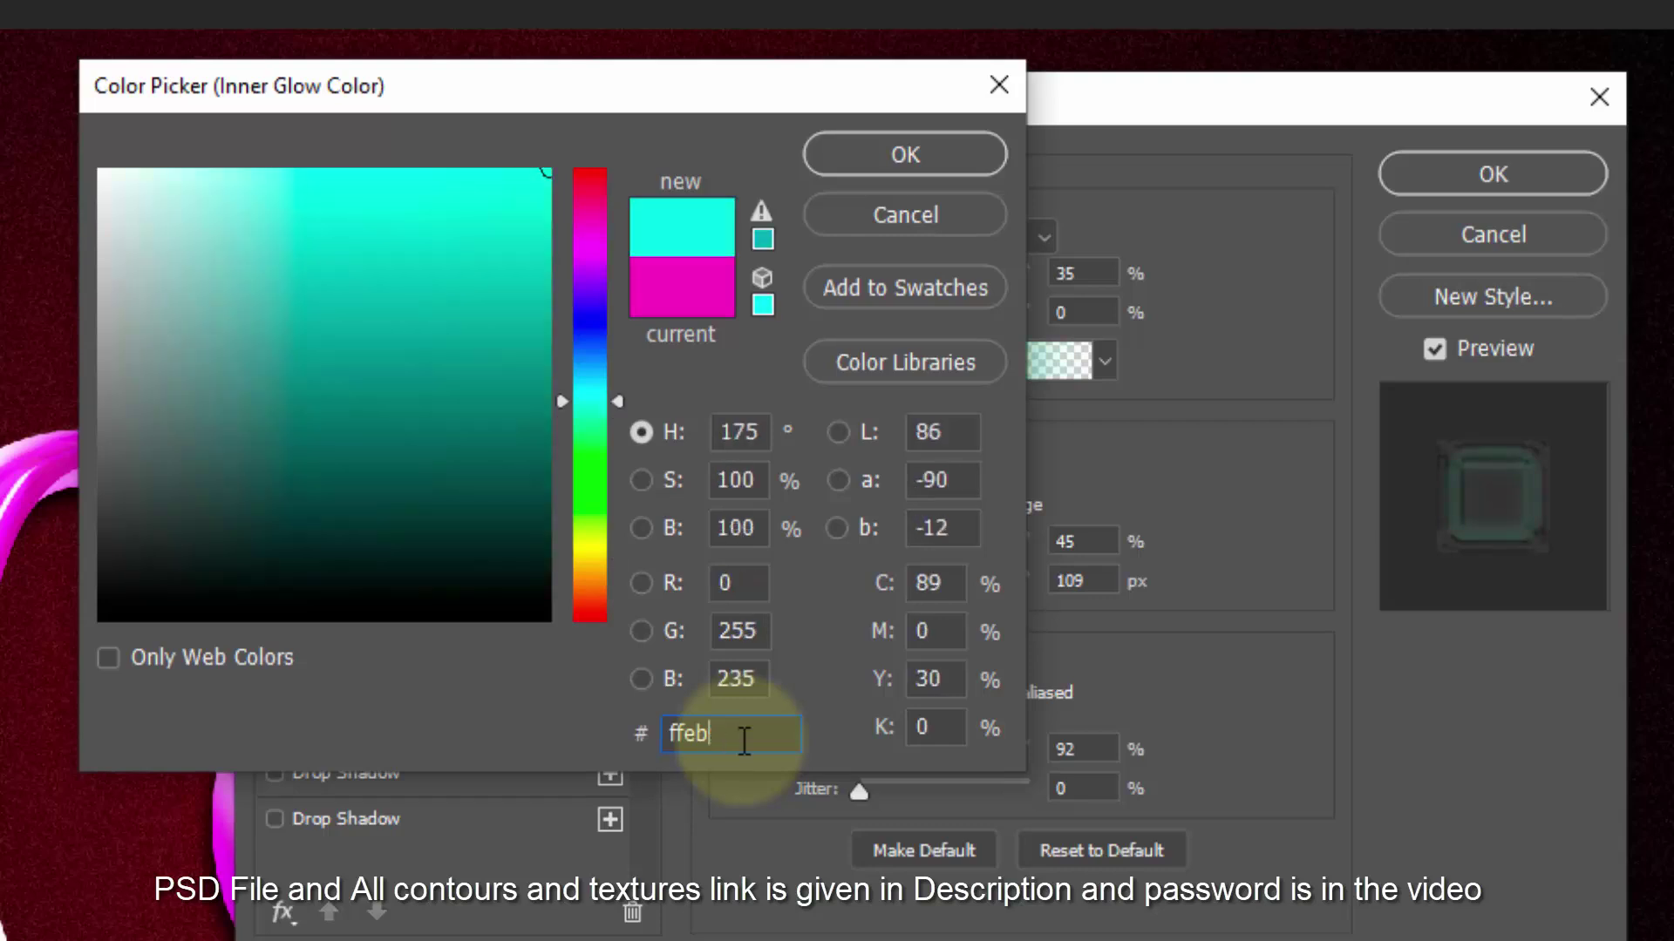
pyautogui.write('a7')
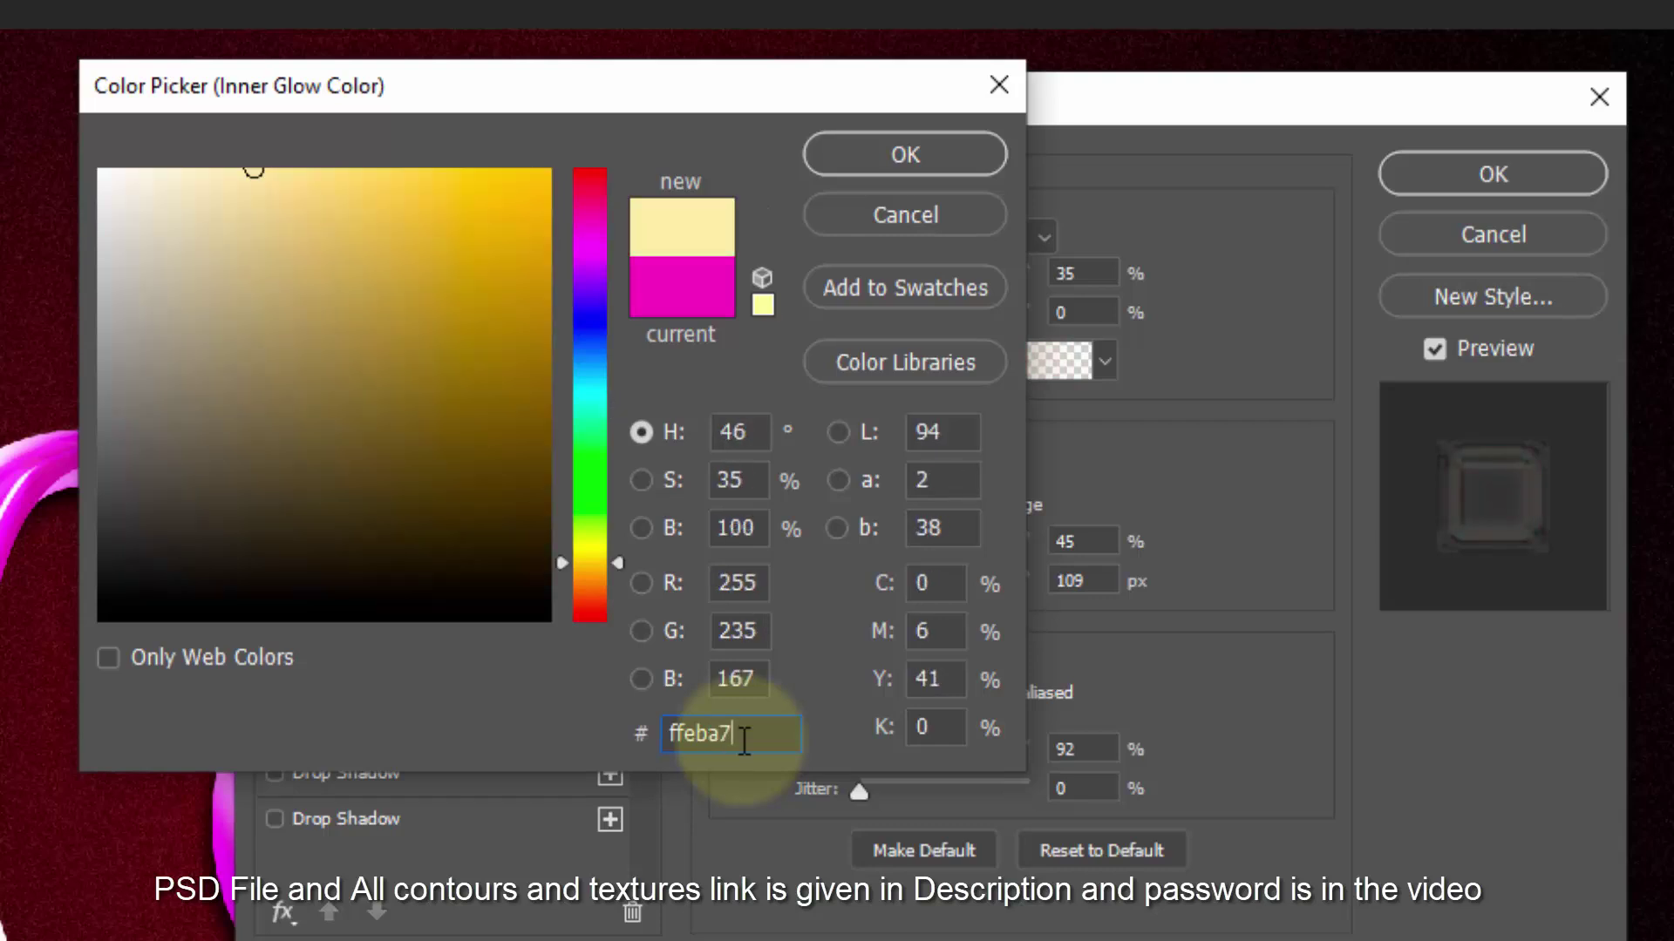
pyautogui.click(867, 150)
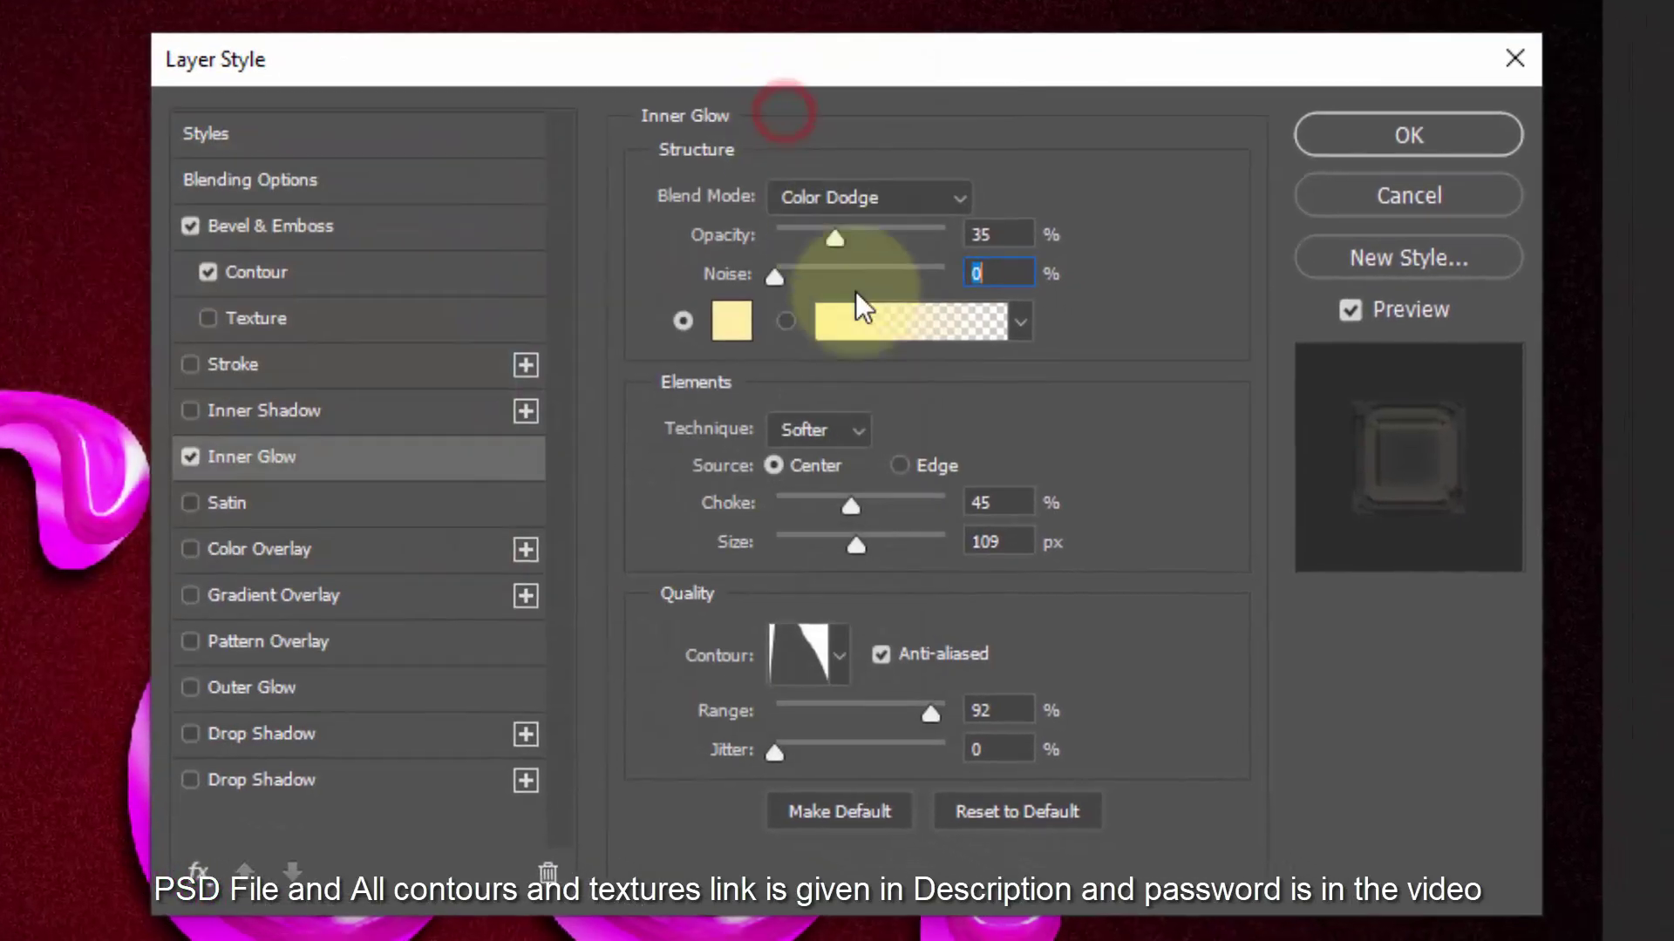
# Set the inner glow's choke to 53%.
pyautogui.click(988, 474)
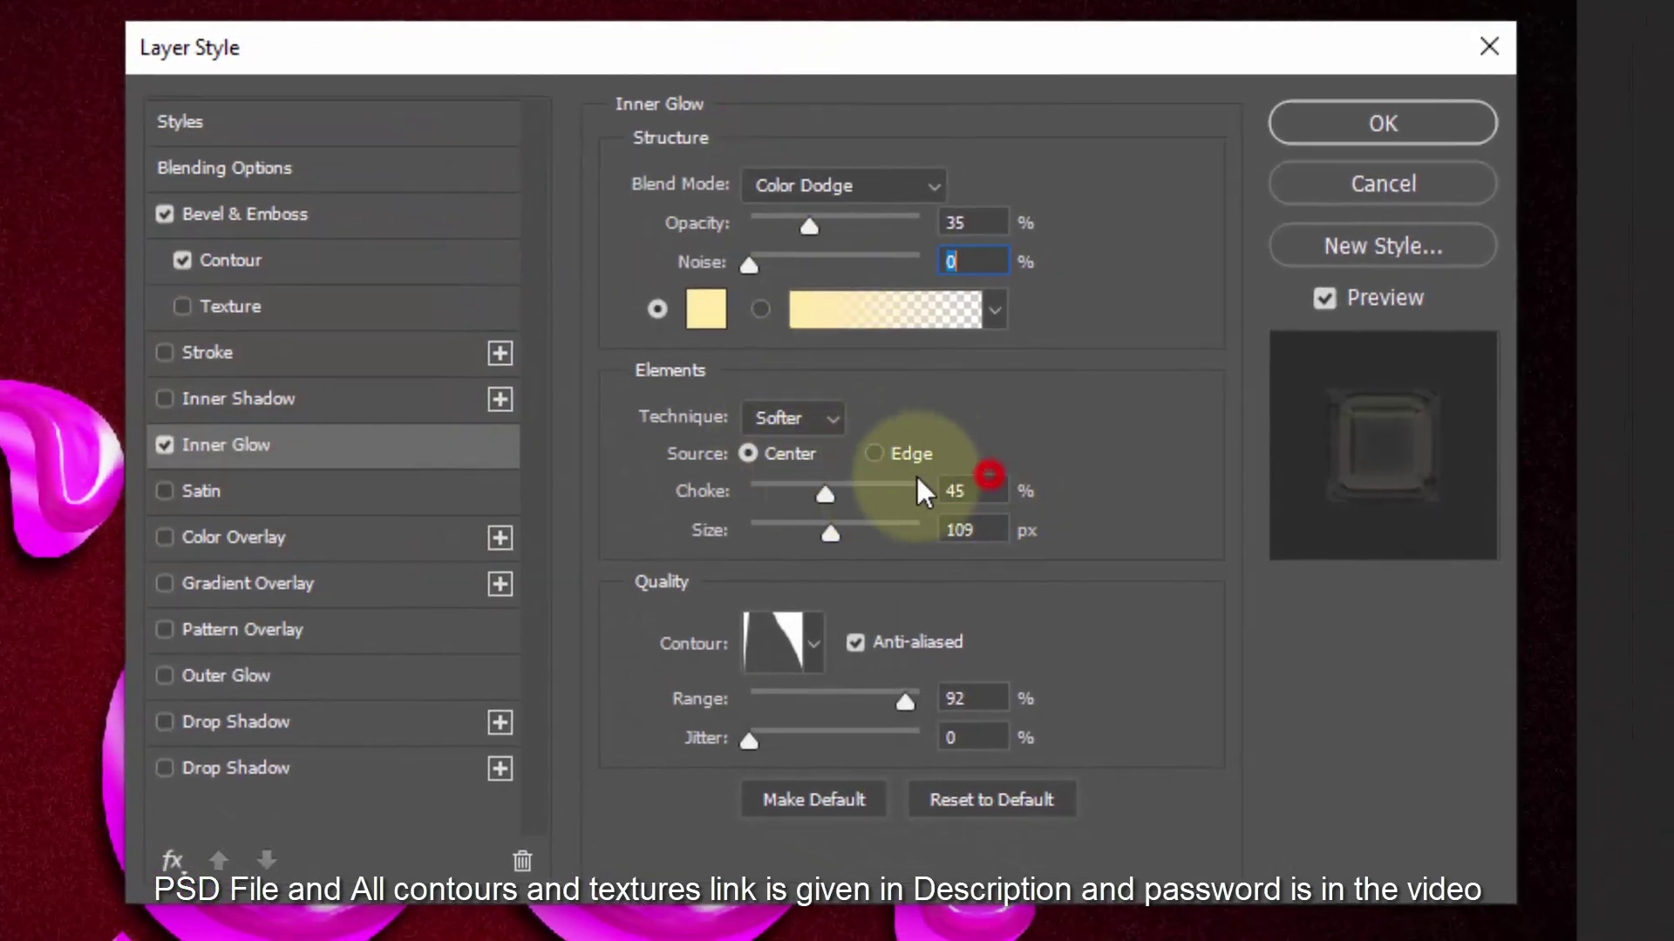
pyautogui.click(979, 490)
pyautogui.write('53')
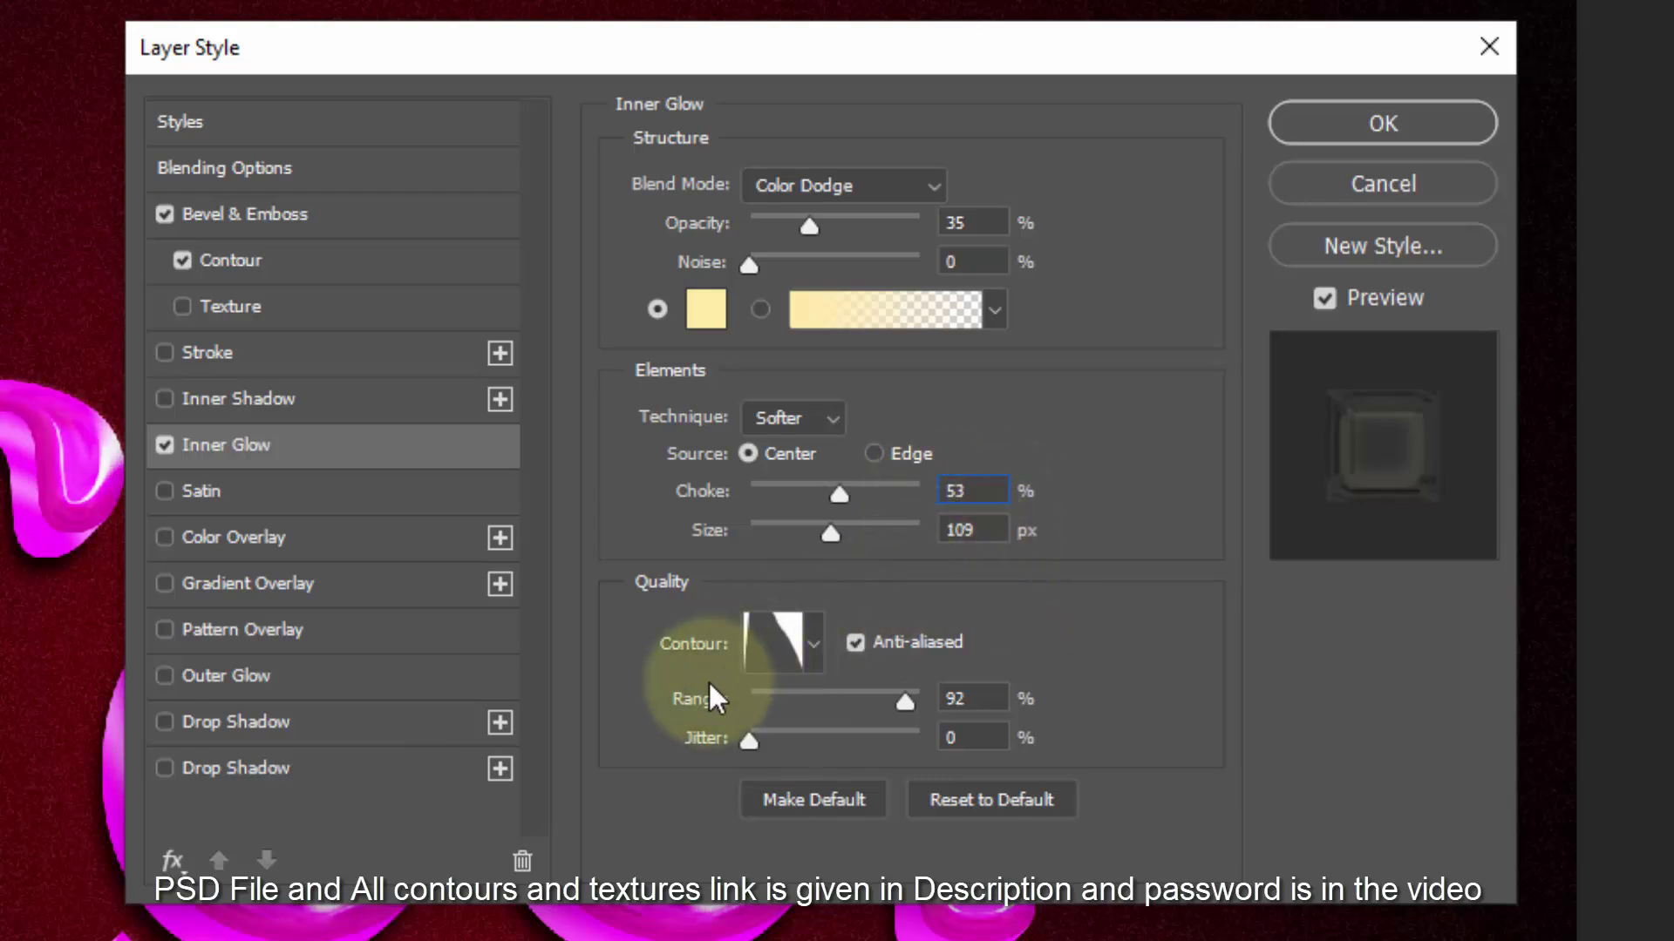
# Load Contour 006 as the inner glow's contour, set its range to 62% and apply the layer style.
pyautogui.click(772, 652)
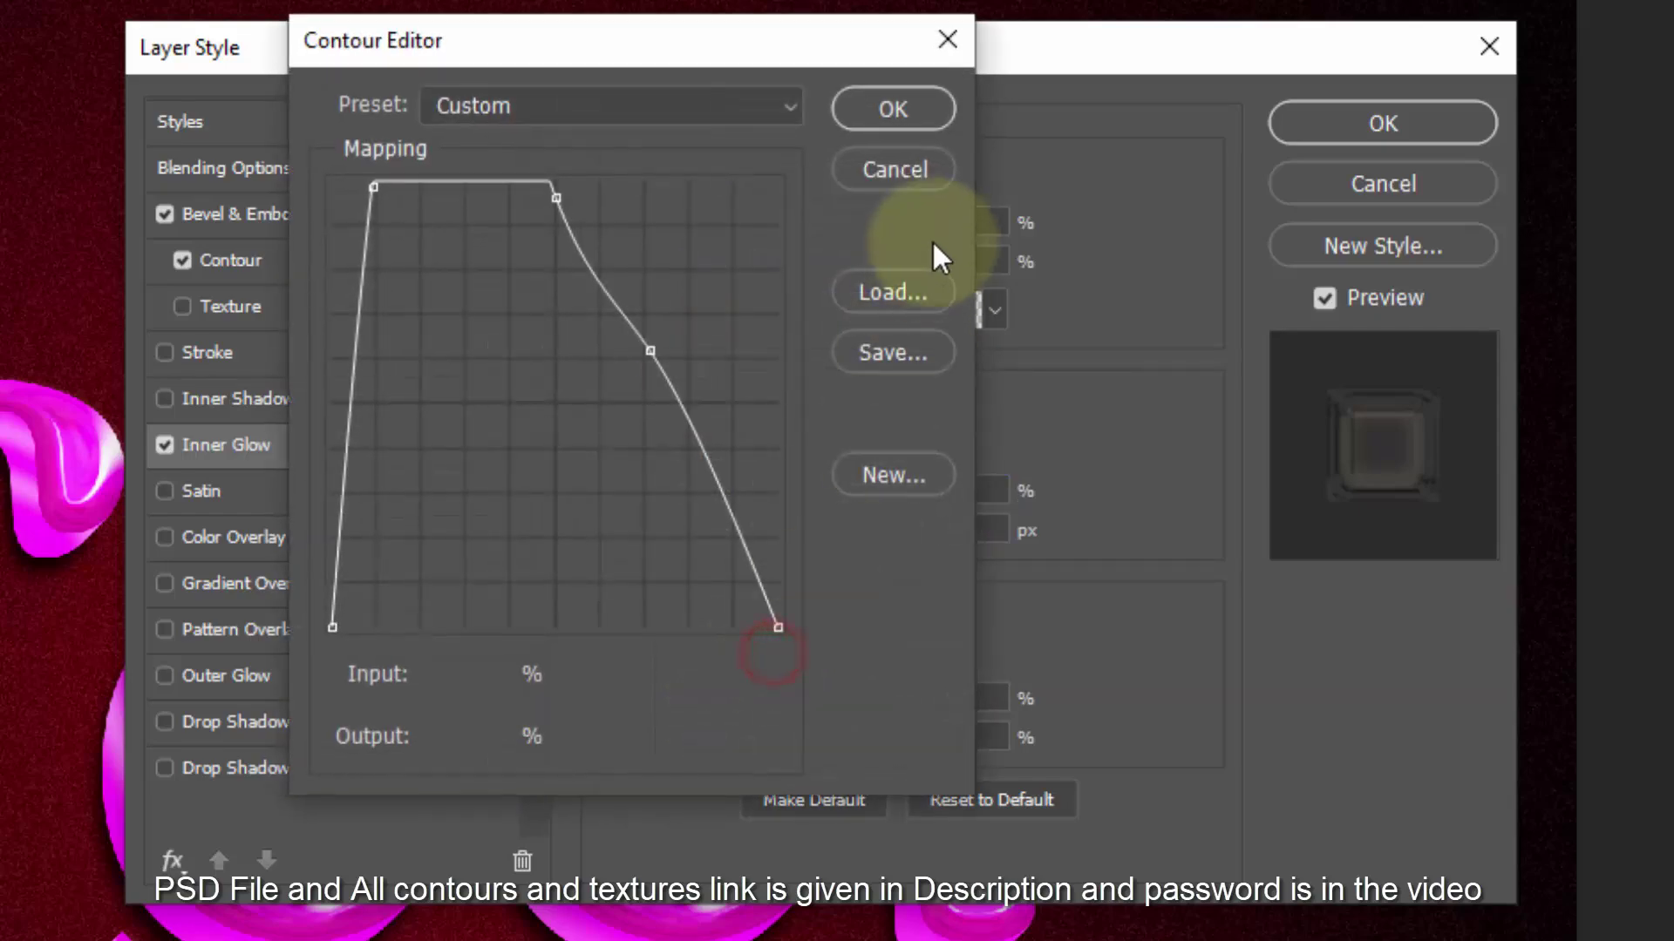
pyautogui.click(905, 302)
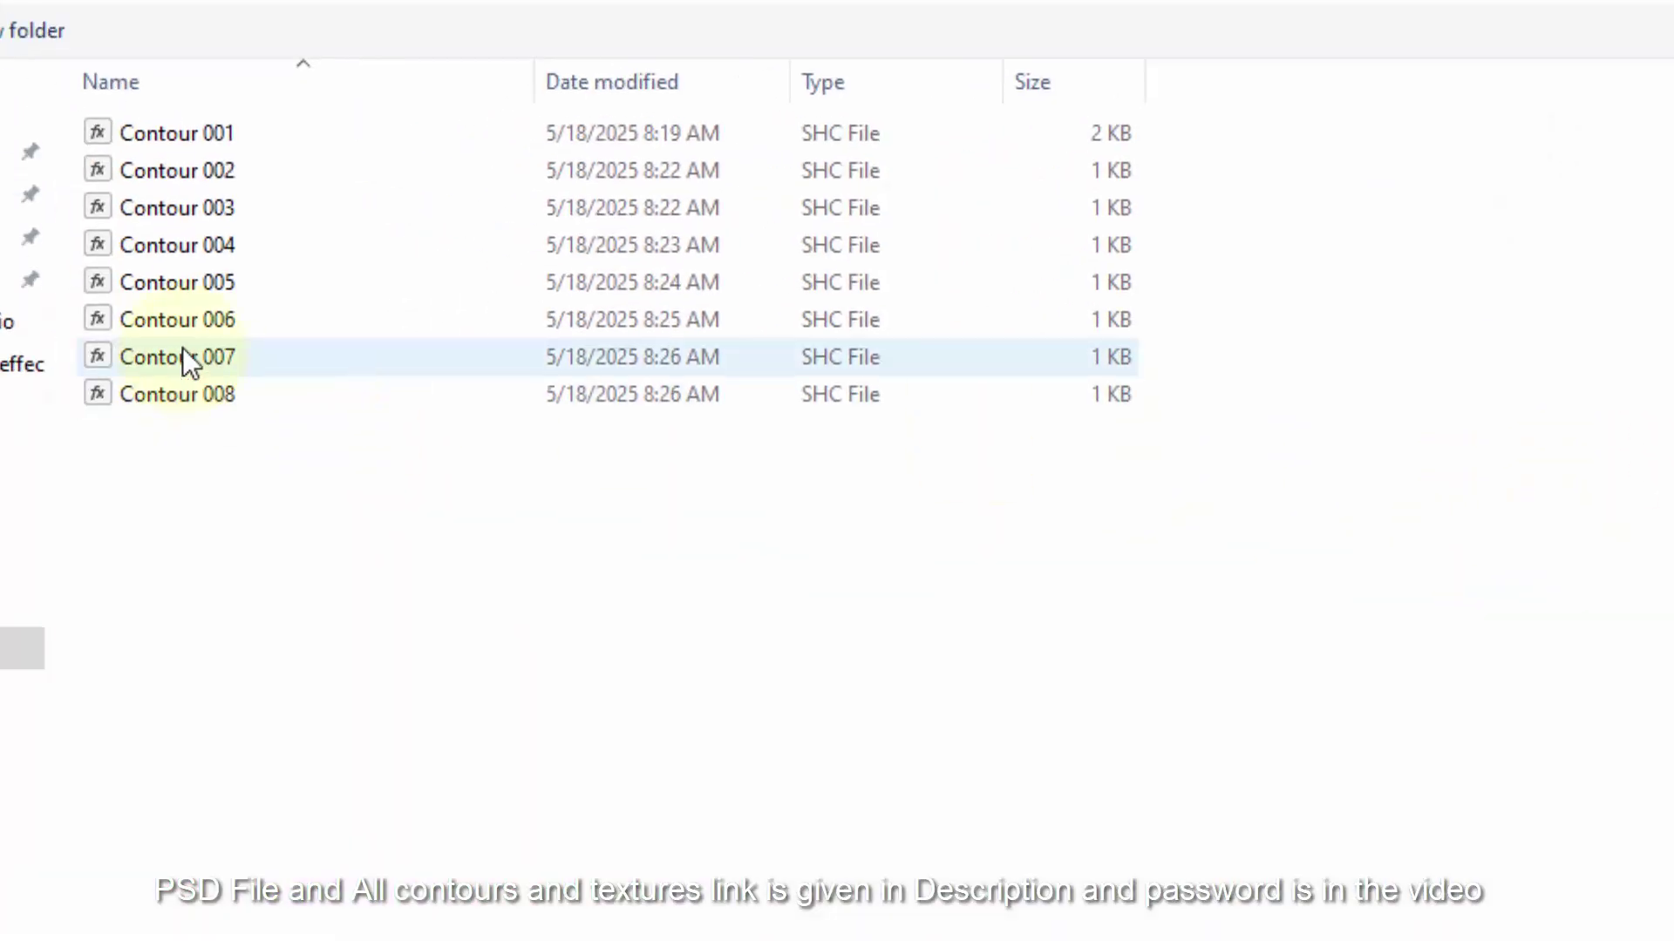
pyautogui.doubleClick(182, 326)
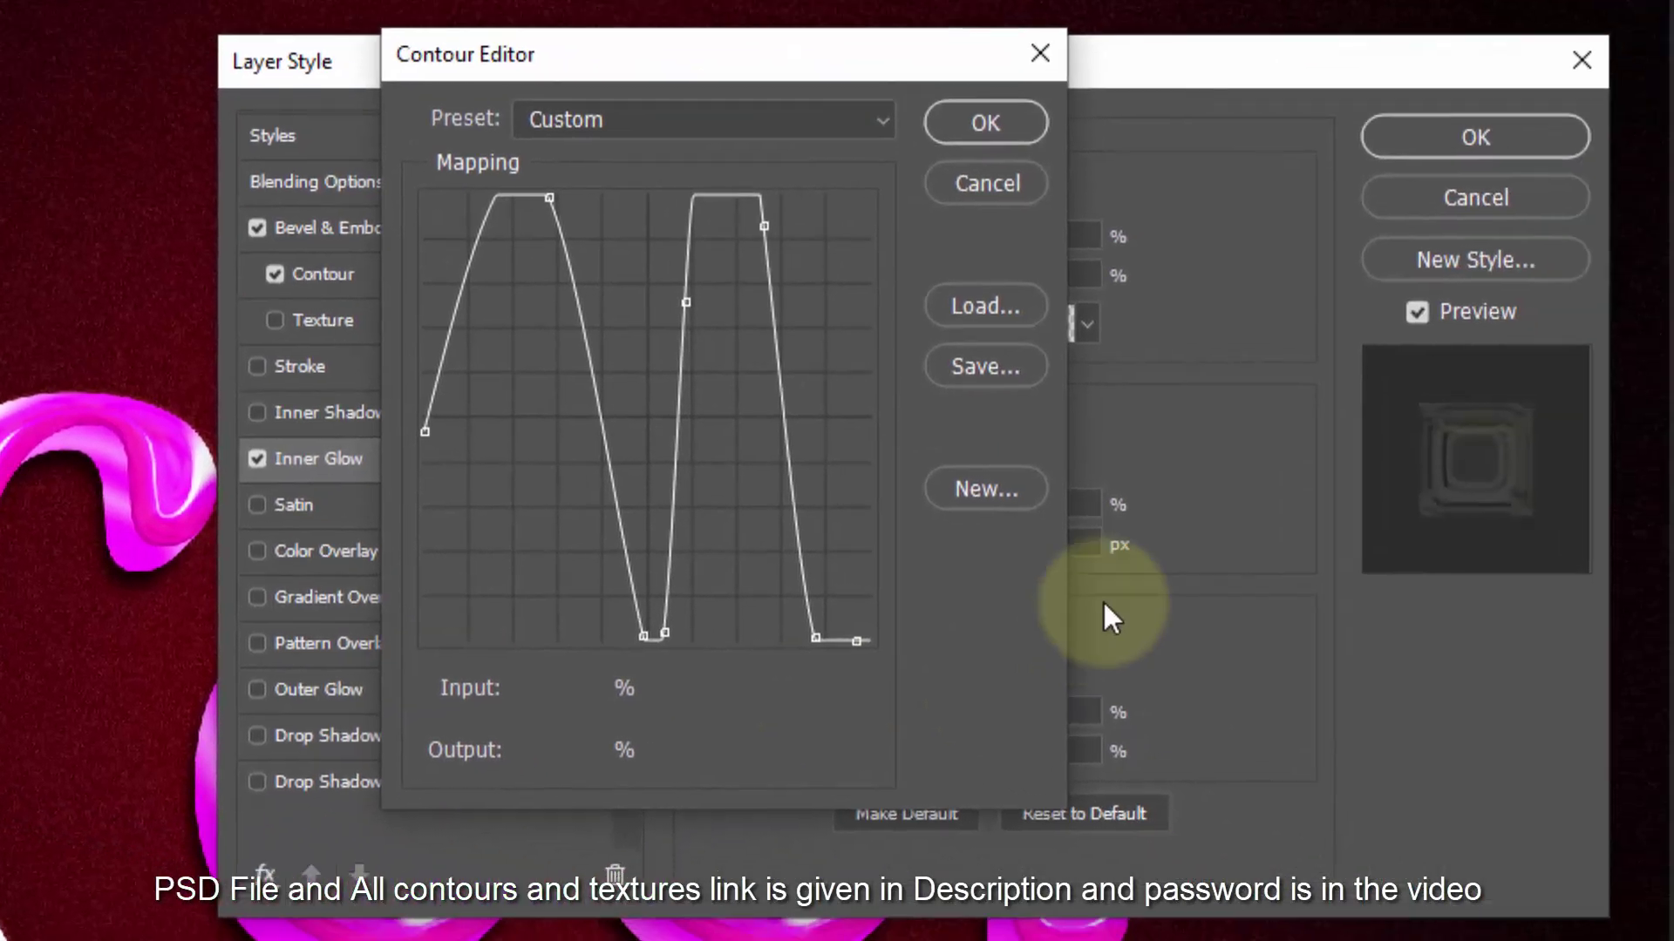
pyautogui.click(986, 123)
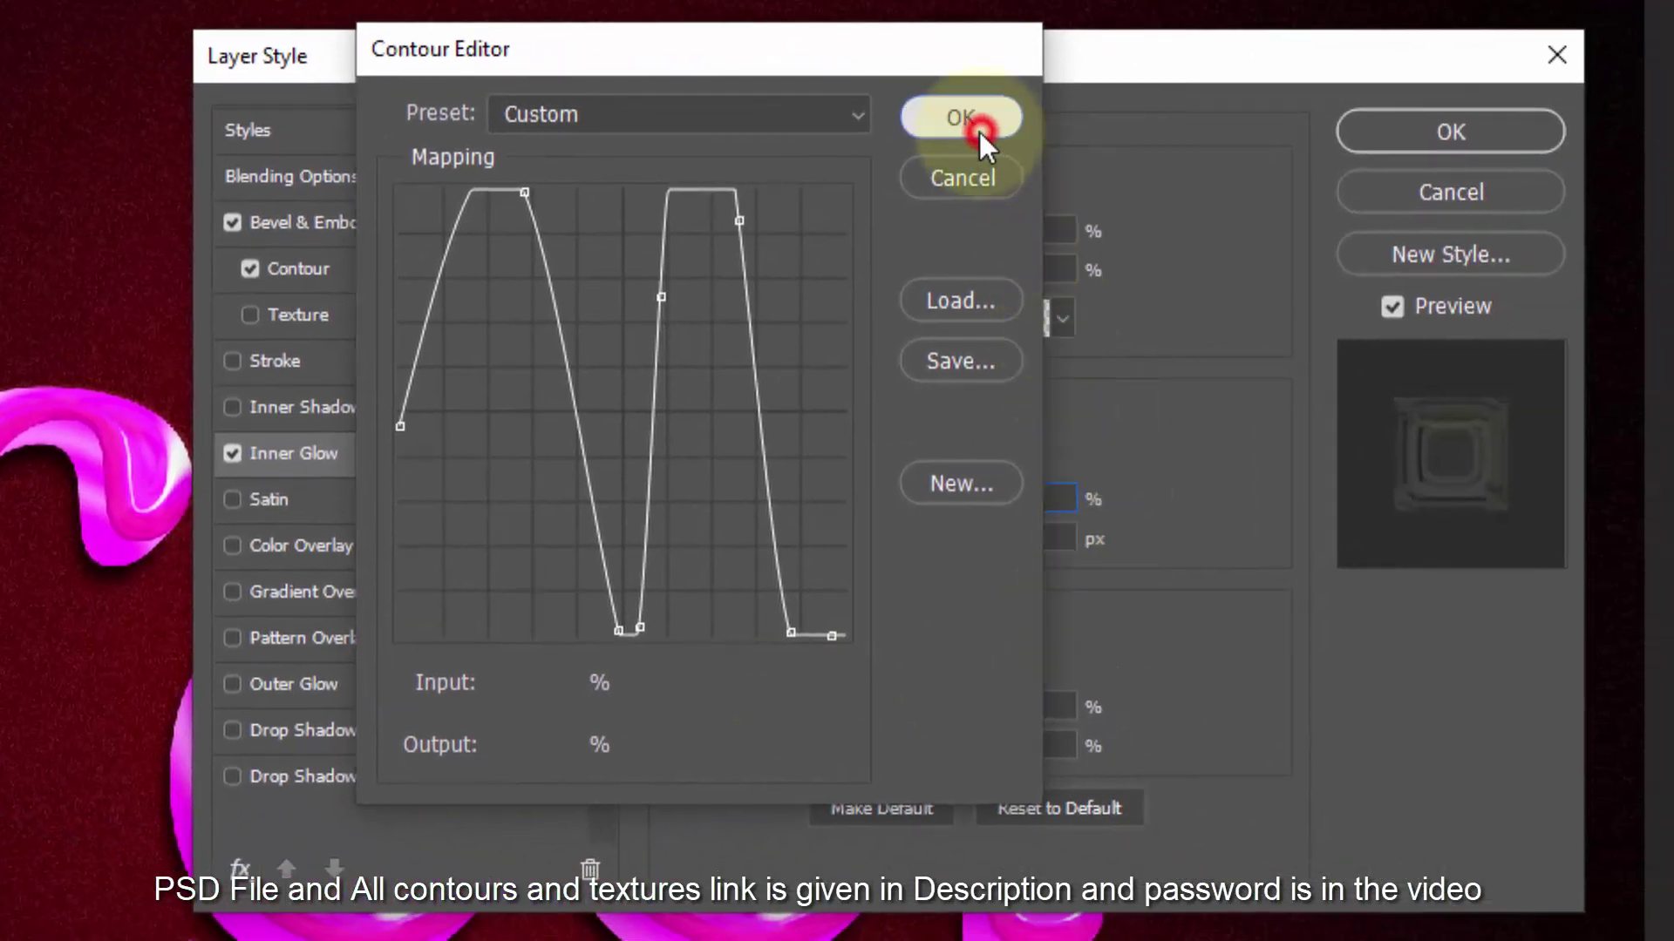
pyautogui.click(1044, 703)
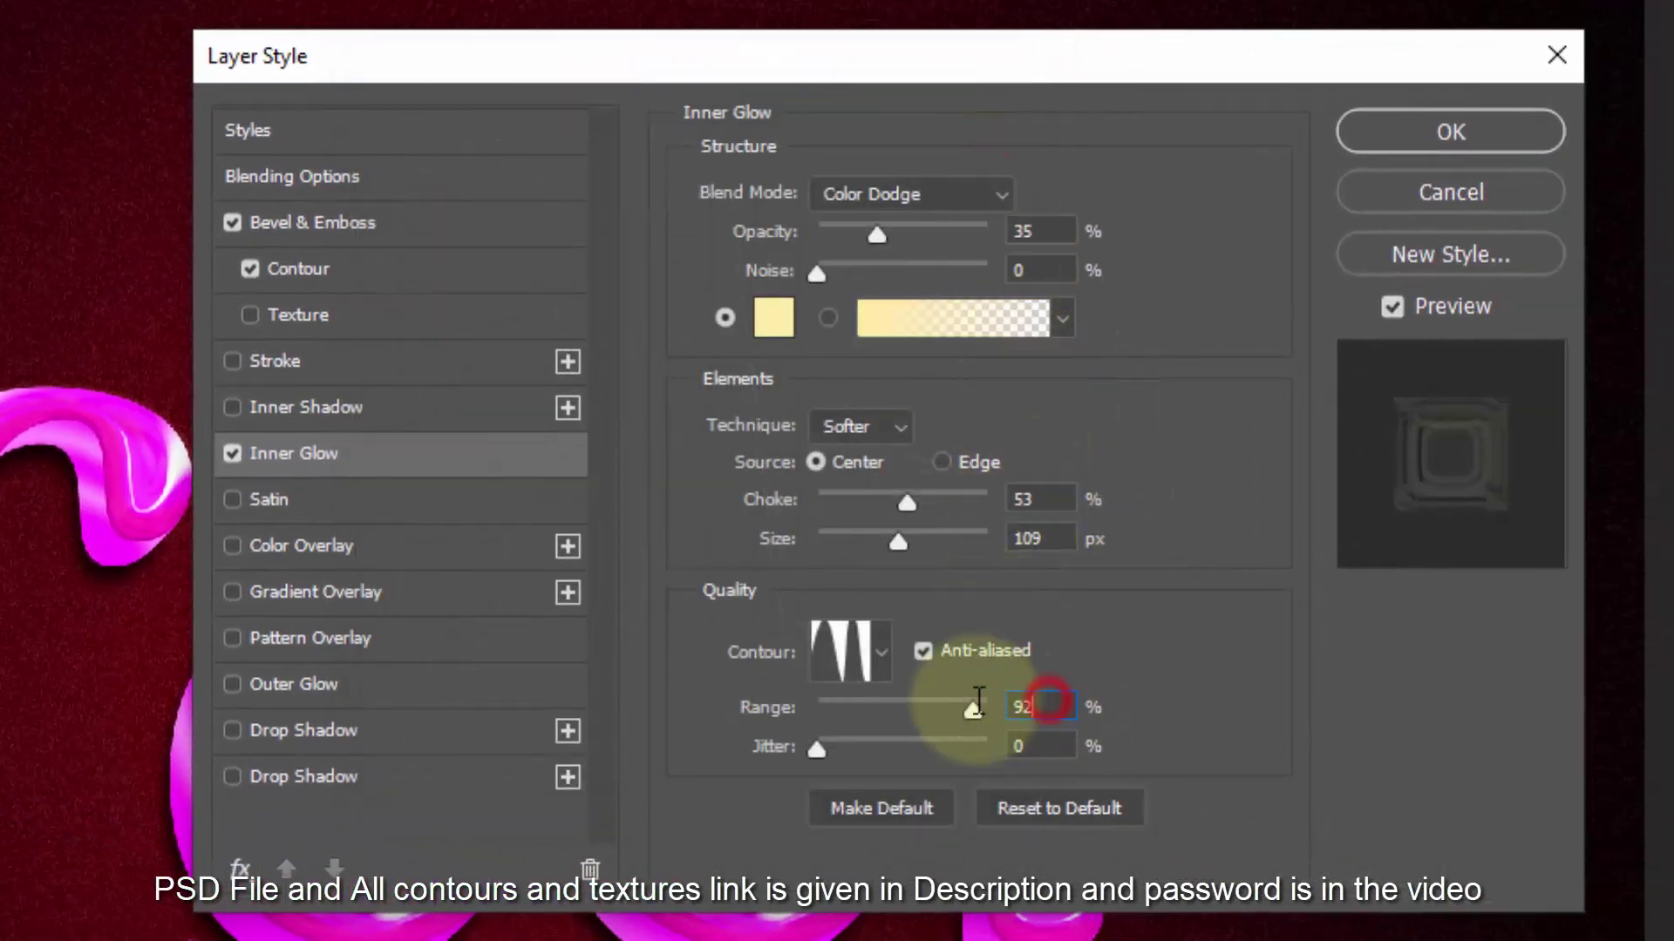
pyautogui.write('62')
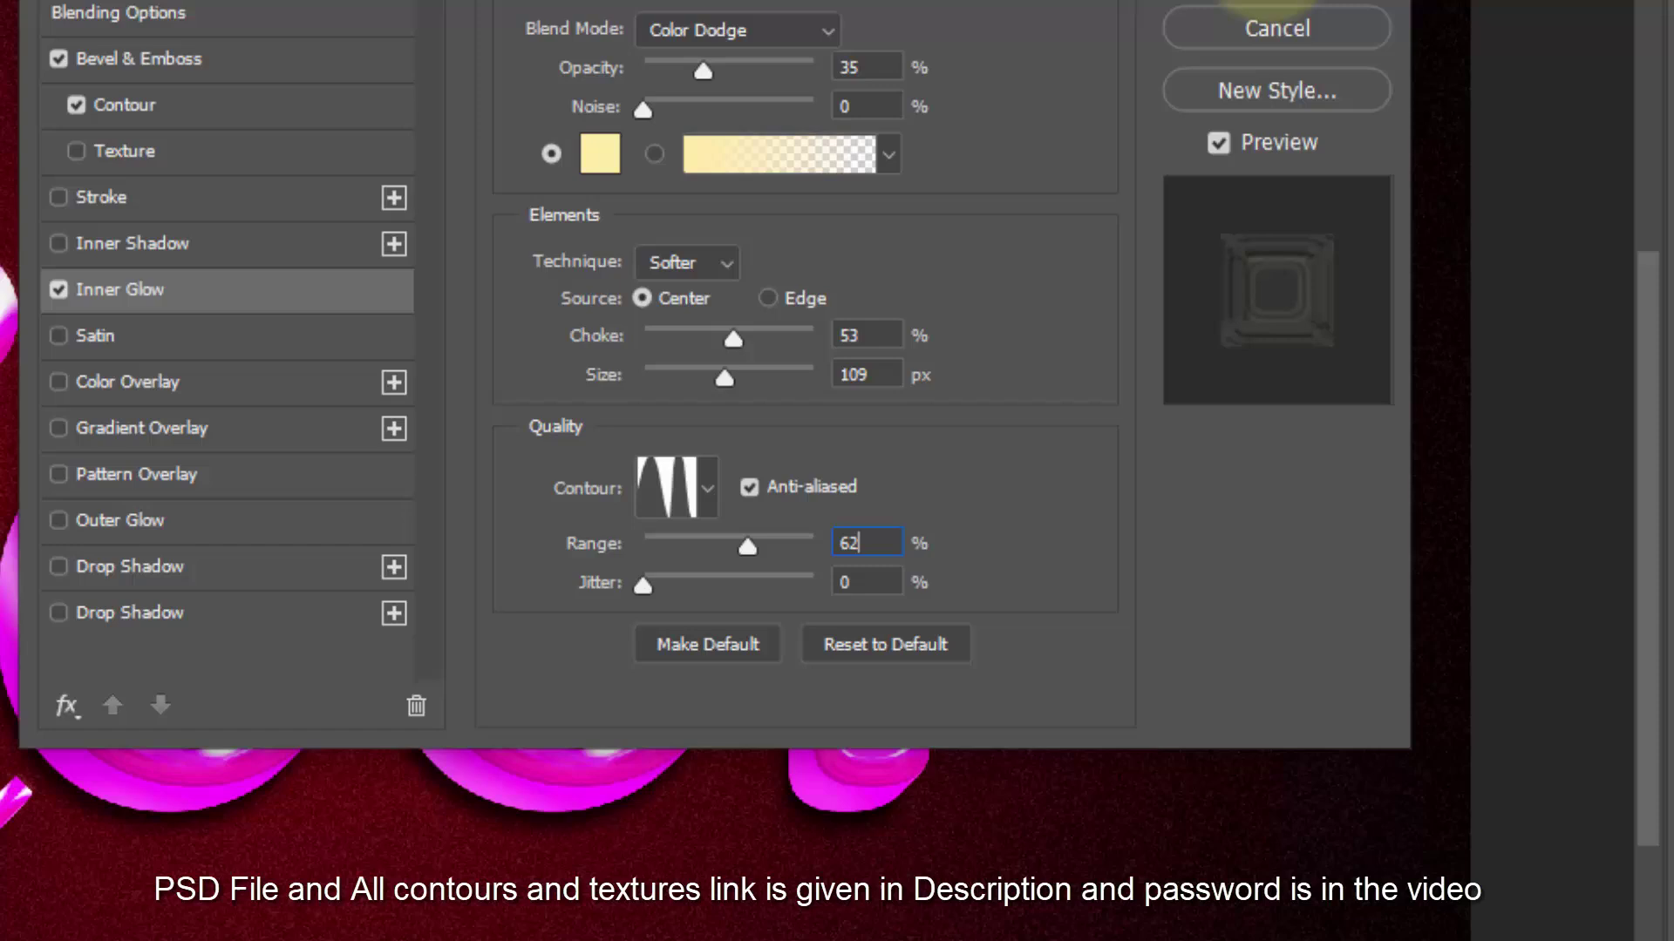
pyautogui.click(1451, 132)
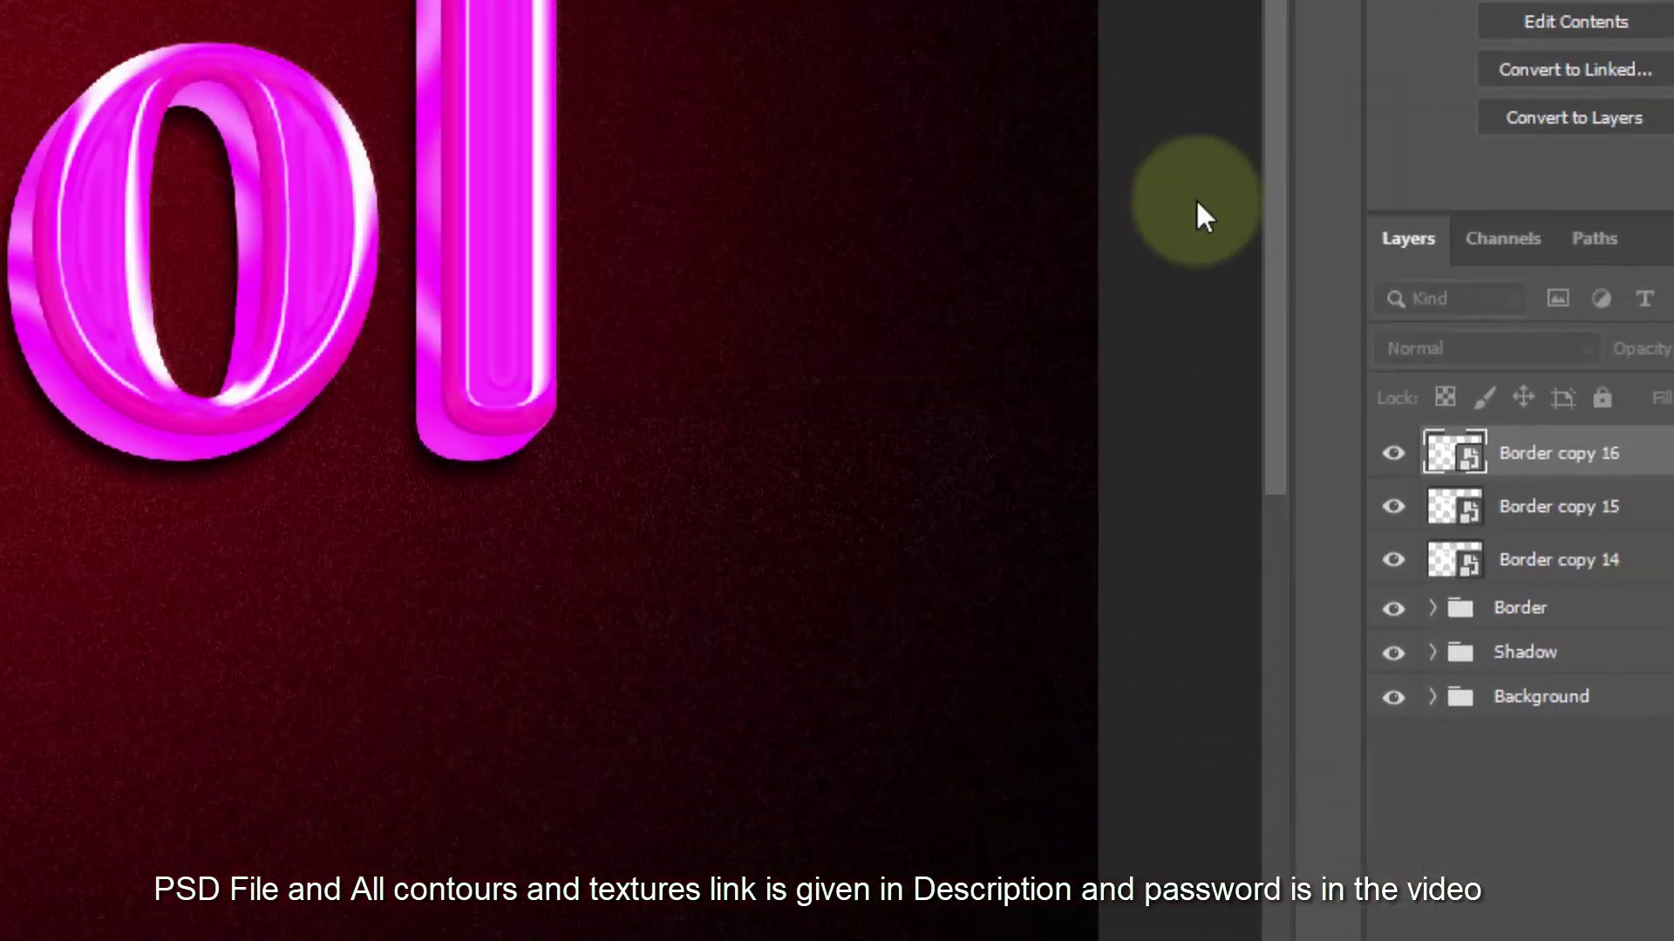
# Duplicate the Border copy 16 layer and nudge the duplicate slightly up and to the right.
pyautogui.hotkey('ctrl', 'j')
pyautogui.press('Up')
pyautogui.press('Right')
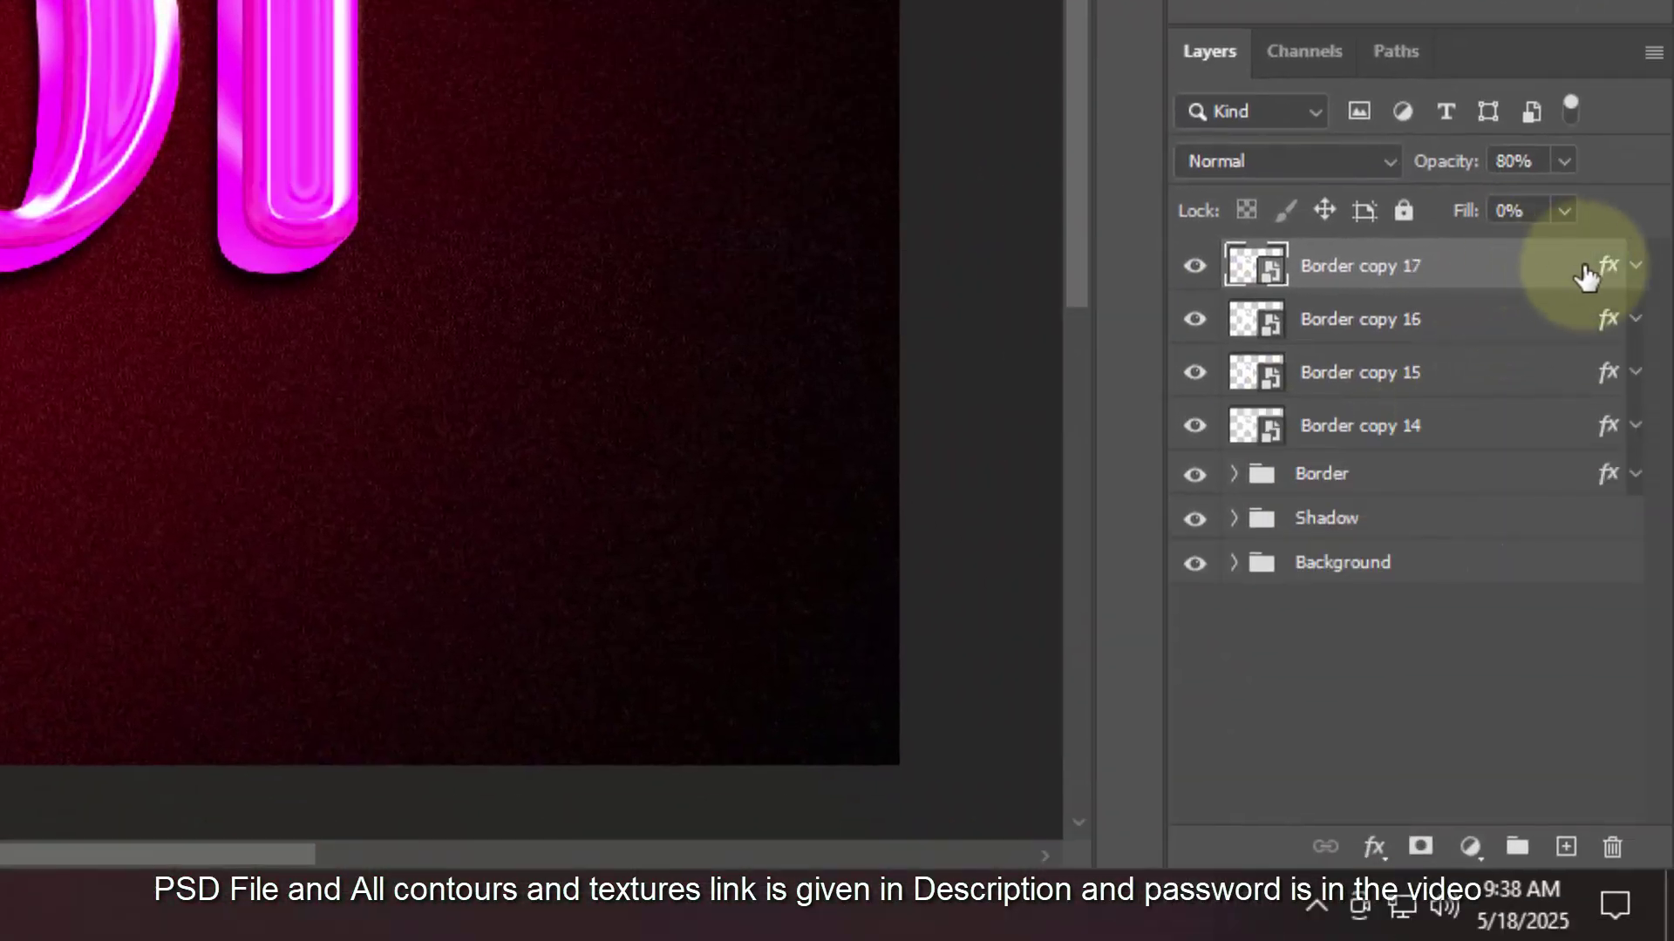
# Set the new top border copy's bevel depth to 480% and its size to 65 px.
pyautogui.doubleClick(1608, 266)
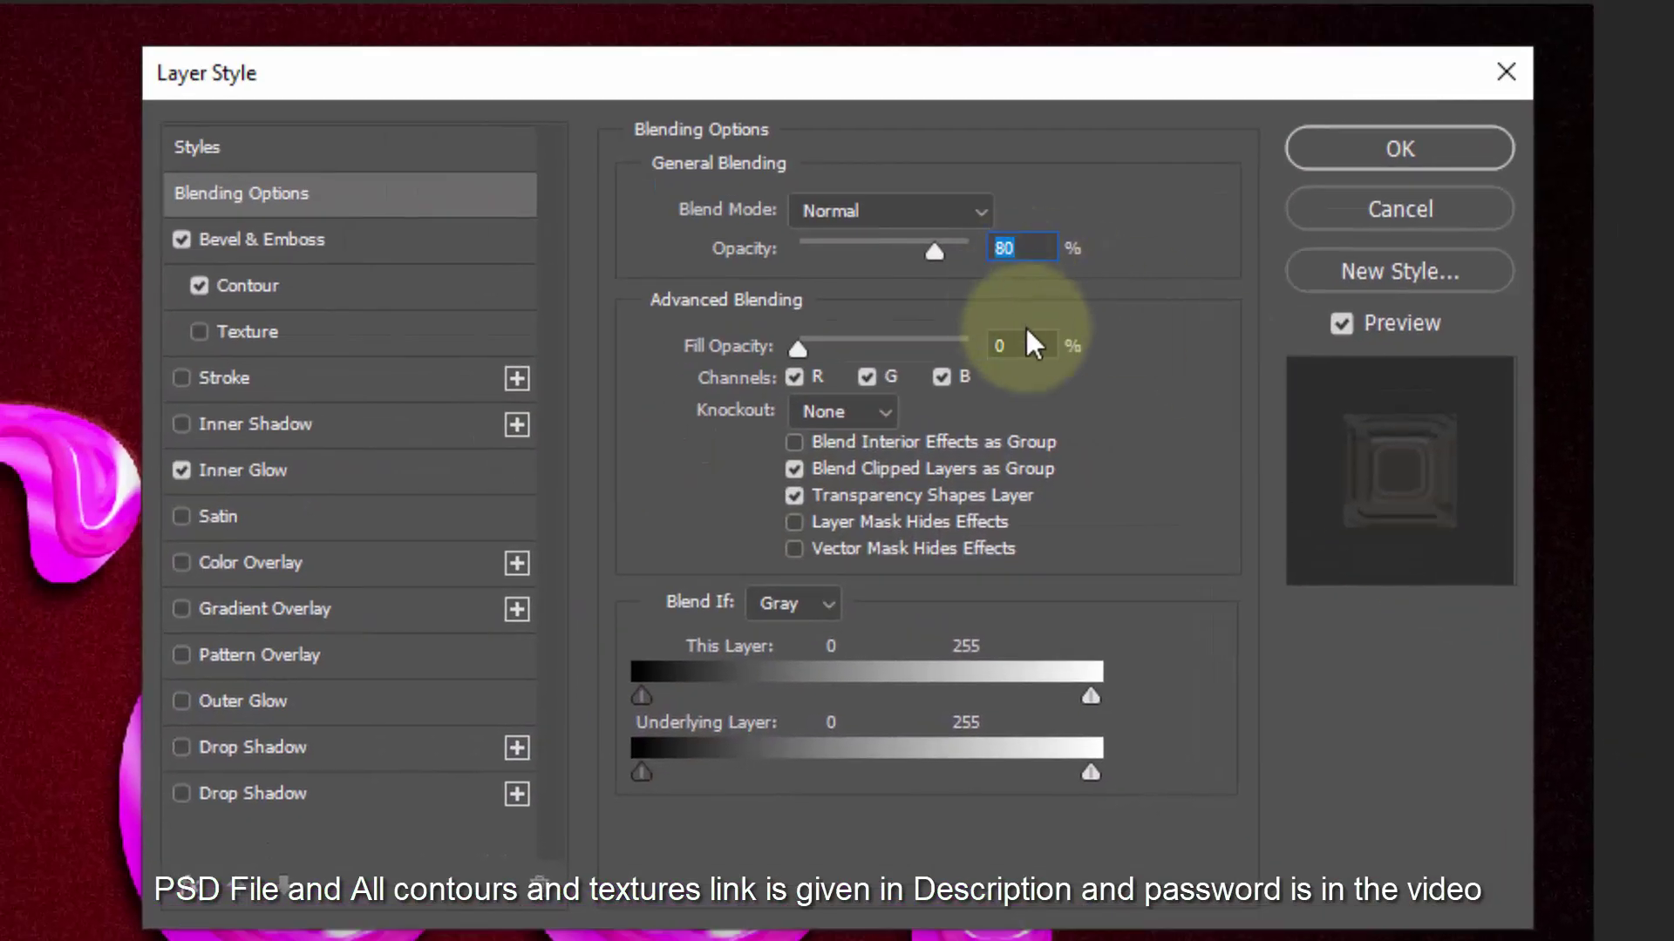
pyautogui.click(1011, 346)
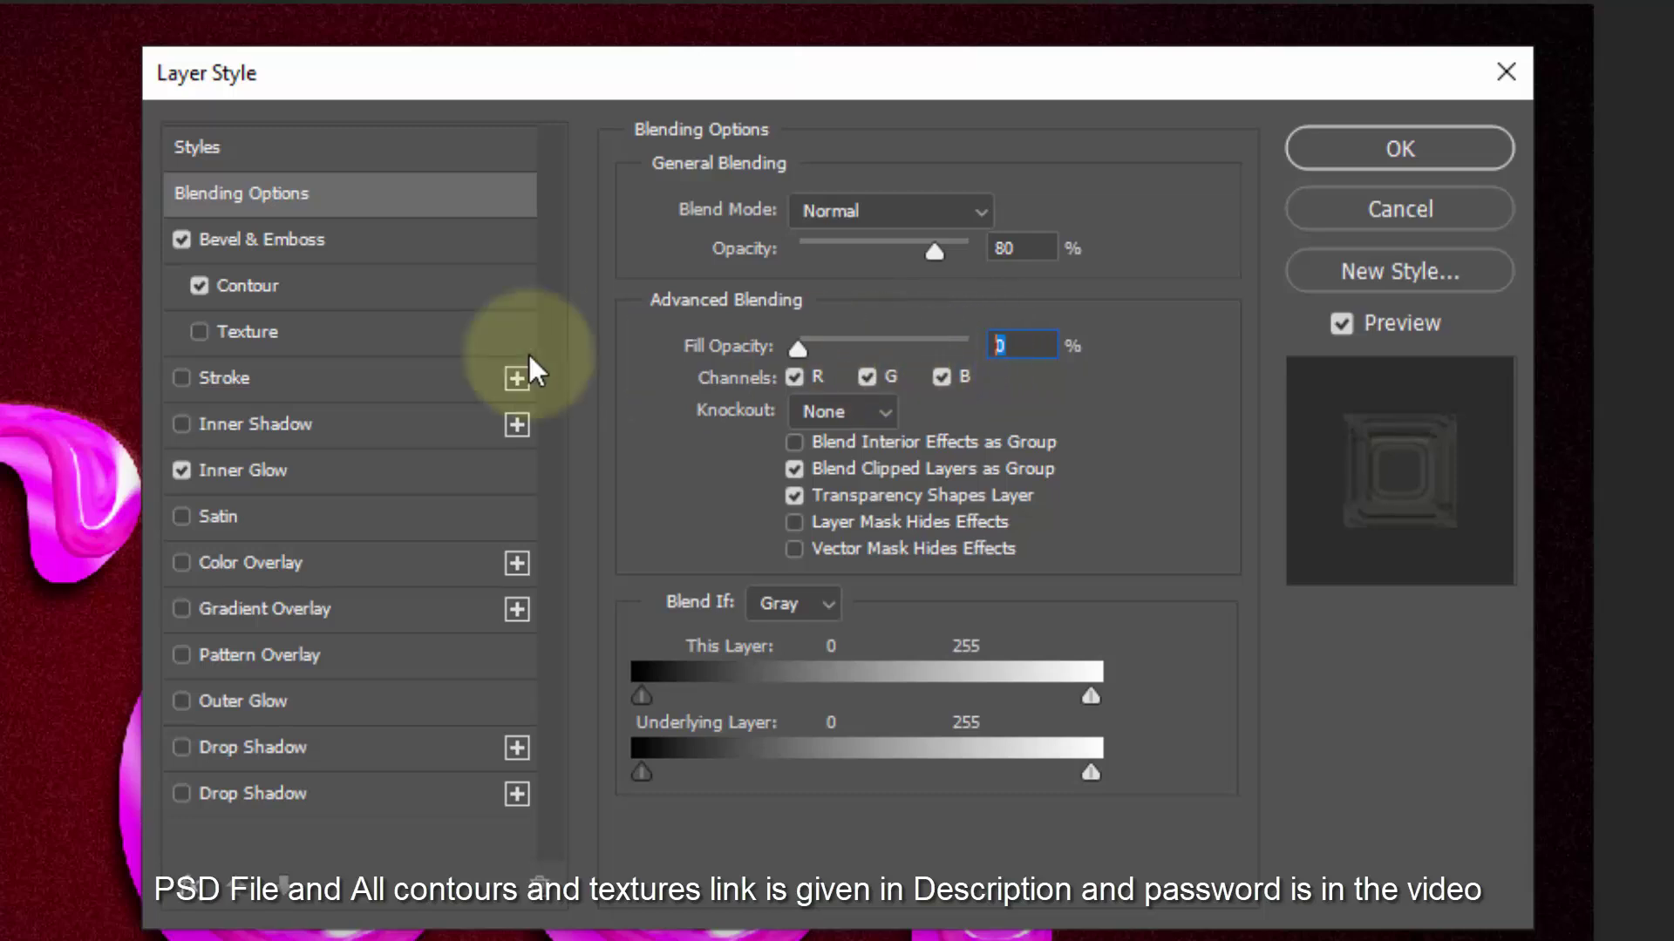
pyautogui.click(259, 240)
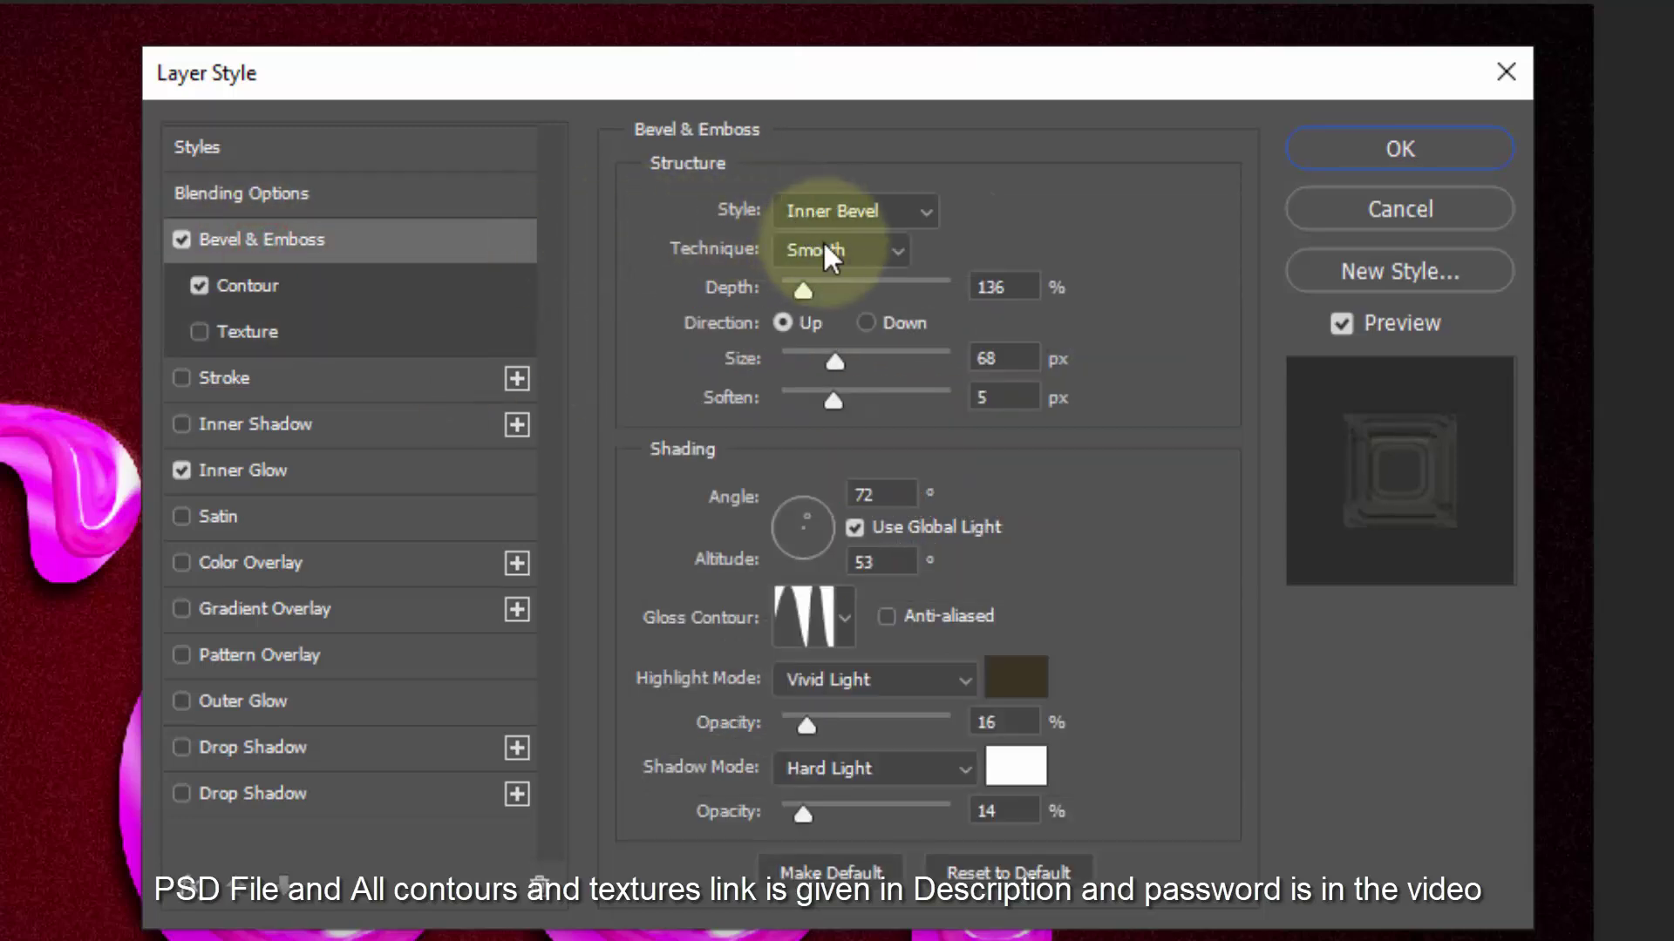
pyautogui.click(1017, 280)
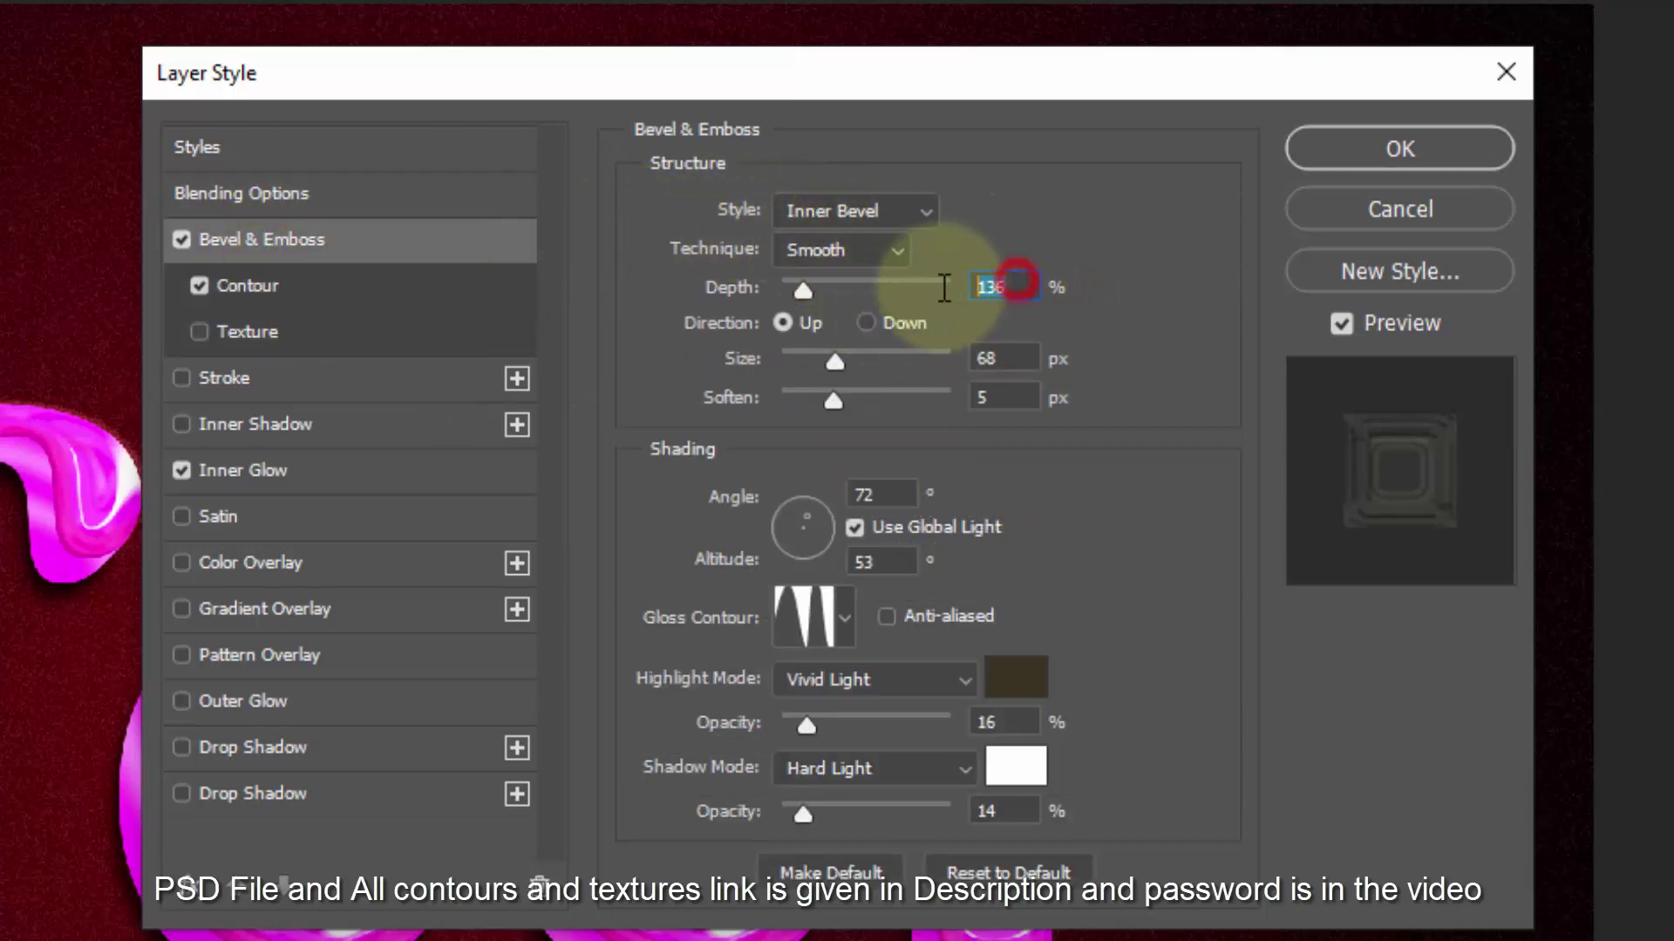
pyautogui.write('480')
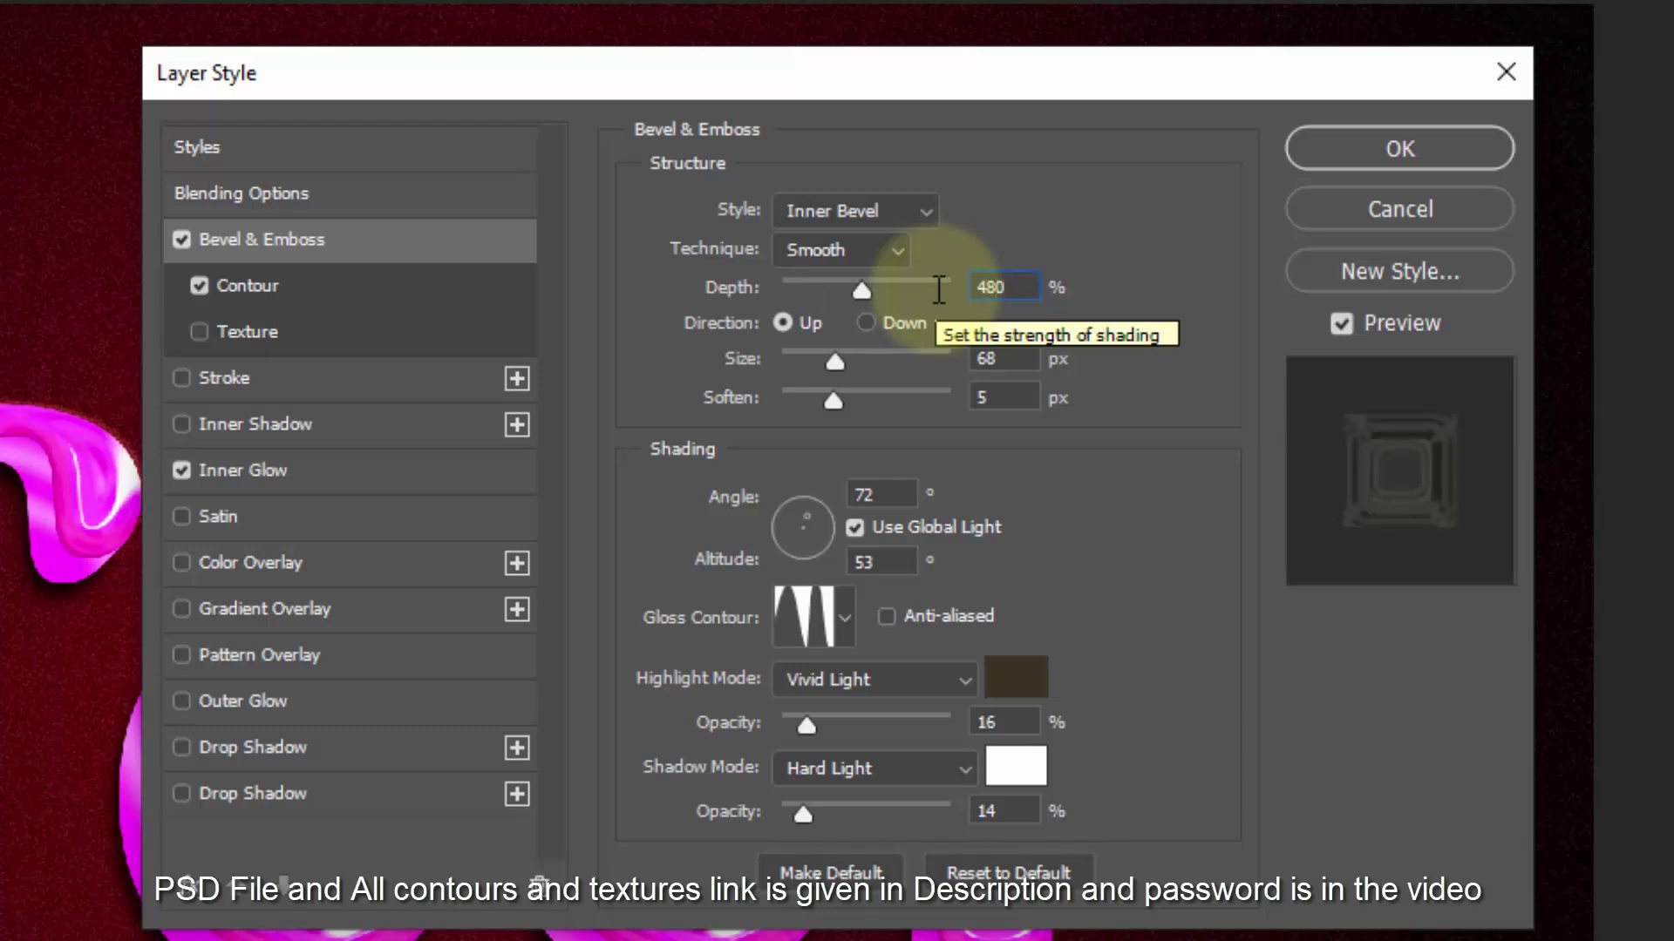
pyautogui.click(1007, 361)
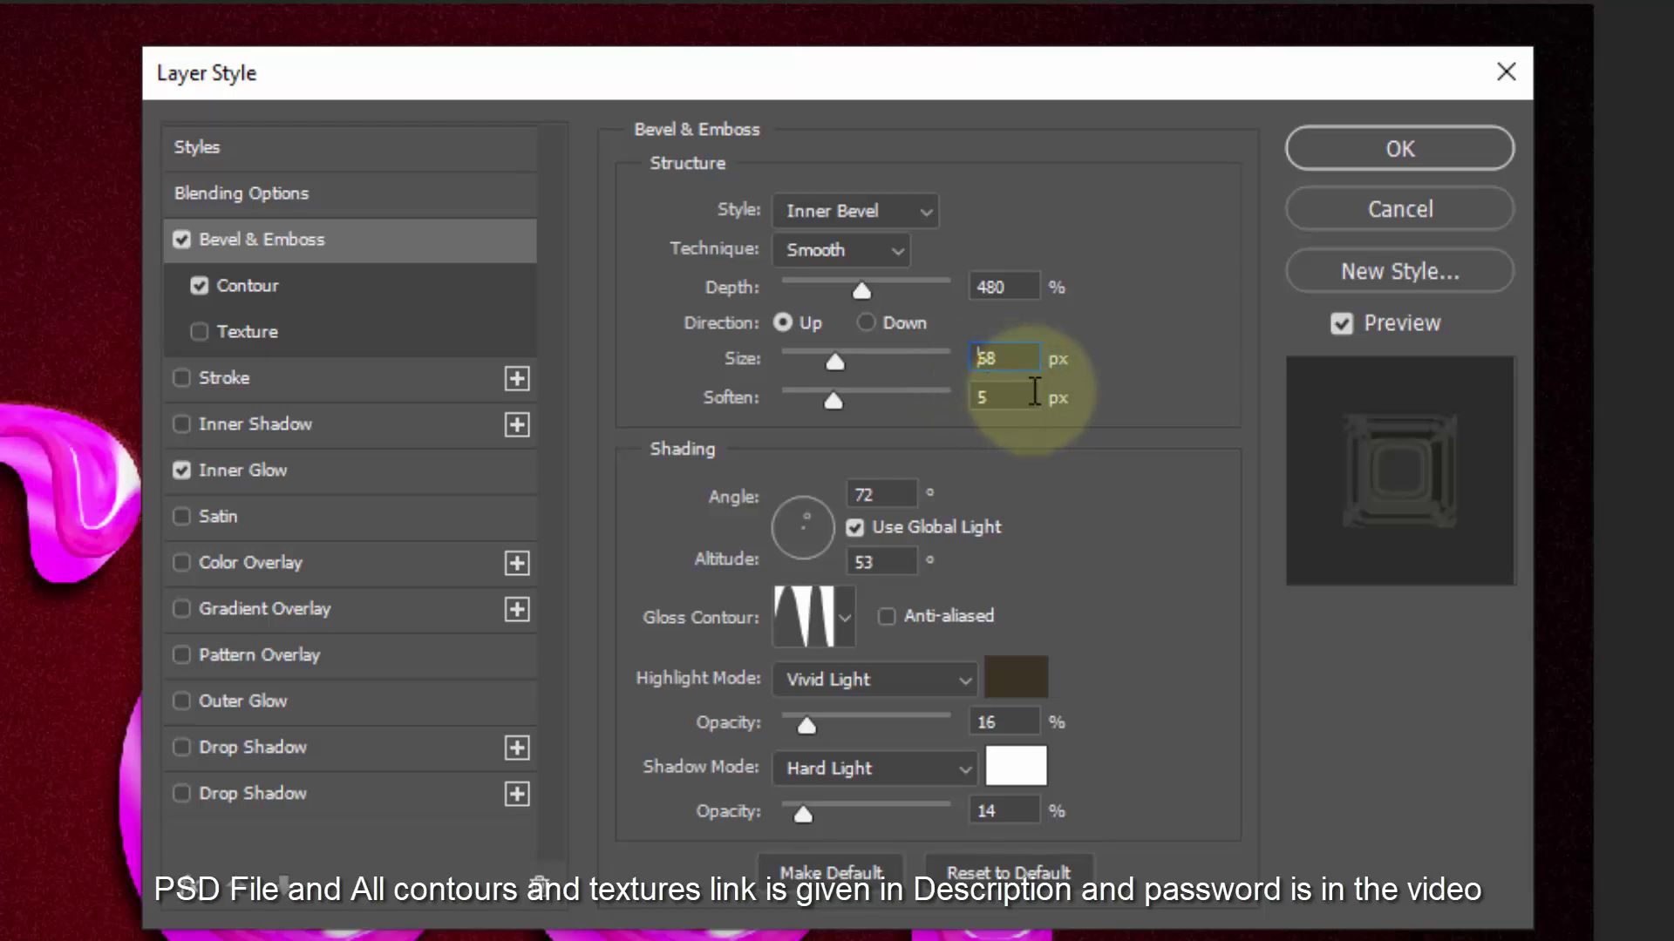
pyautogui.moveTo(1009, 361); pyautogui.dragTo(922, 357)
pyautogui.write('65')
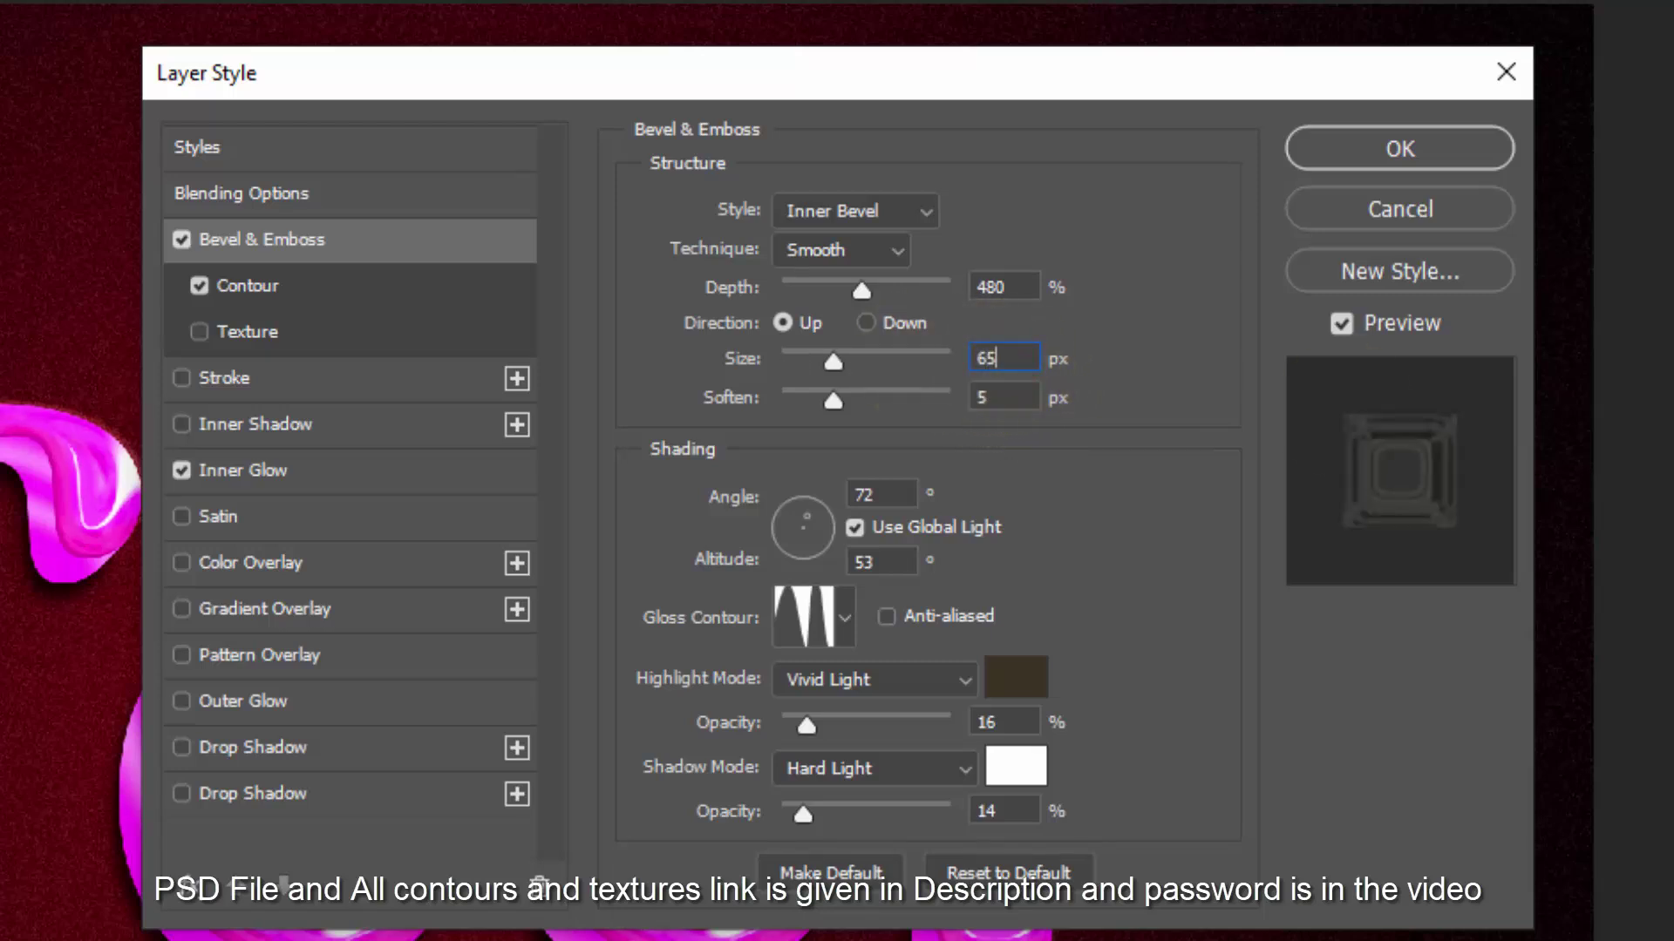
# Load Contour 007 as the gloss contour of the top border copy's bevel.
pyautogui.click(804, 631)
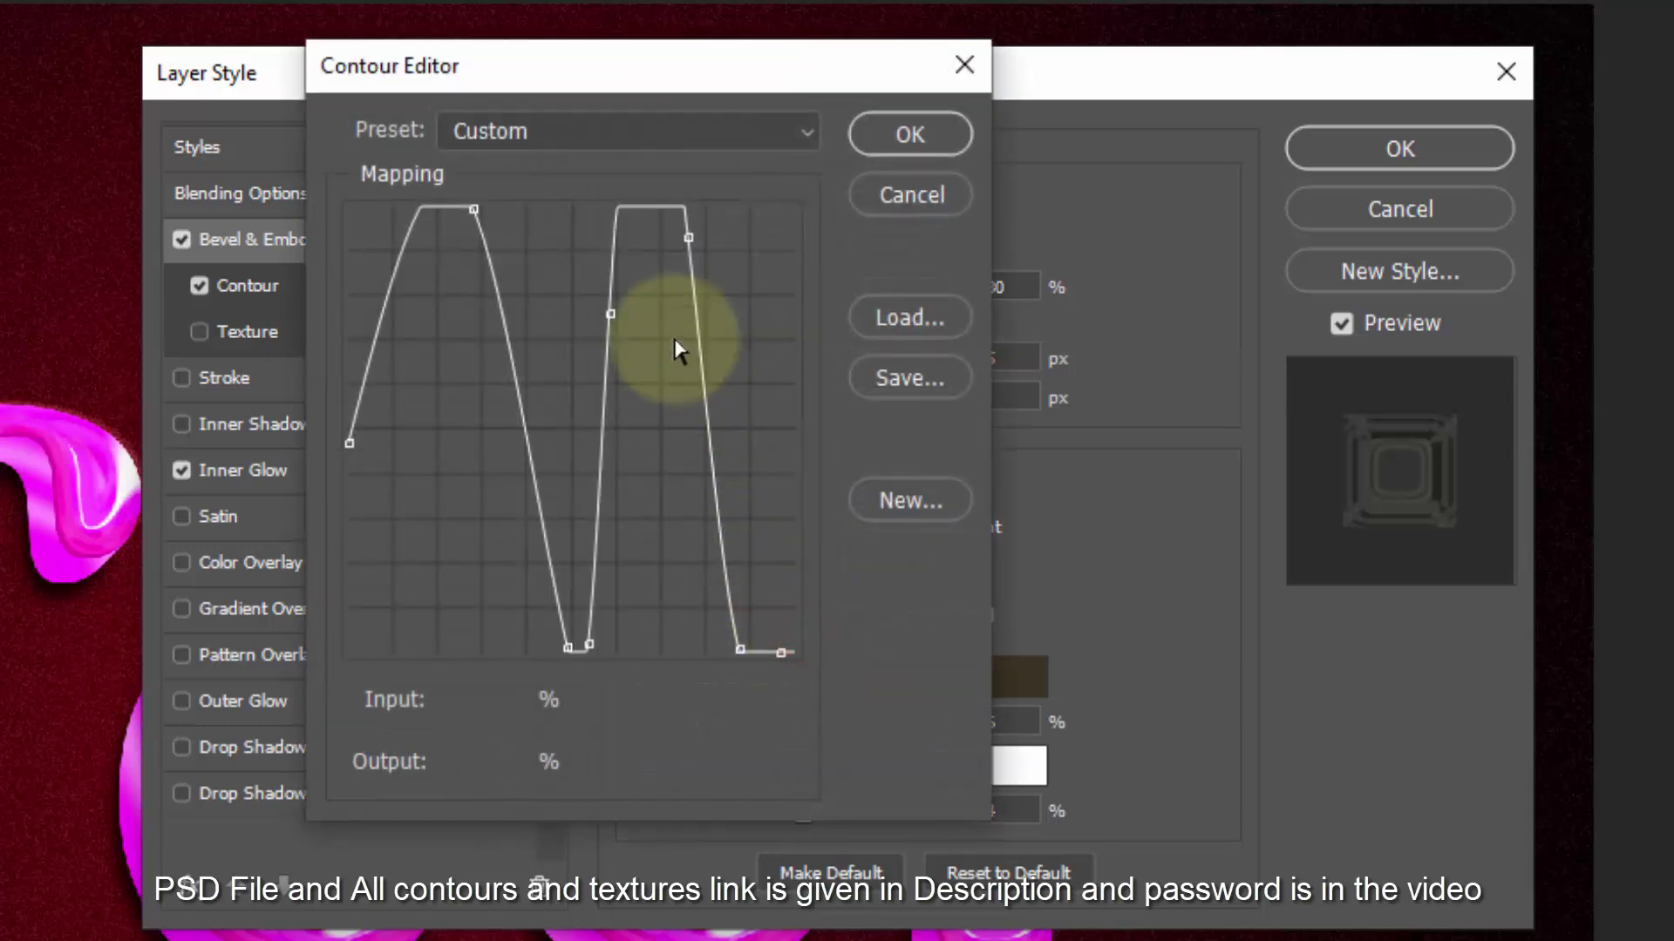
pyautogui.click(892, 315)
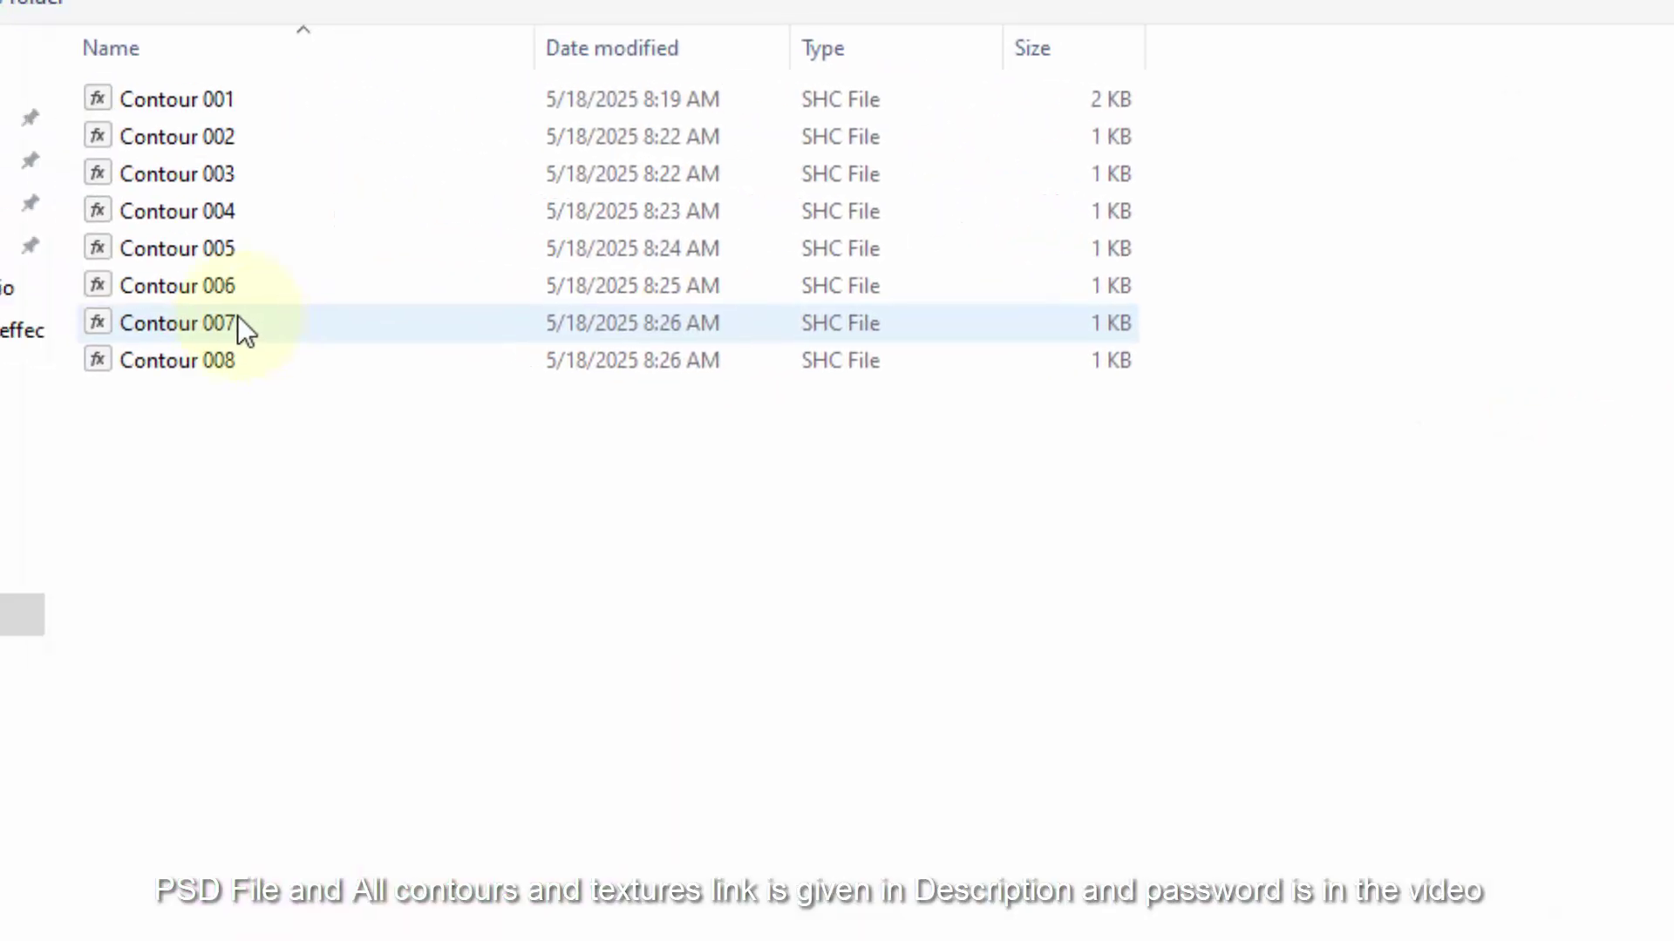
pyautogui.doubleClick(237, 322)
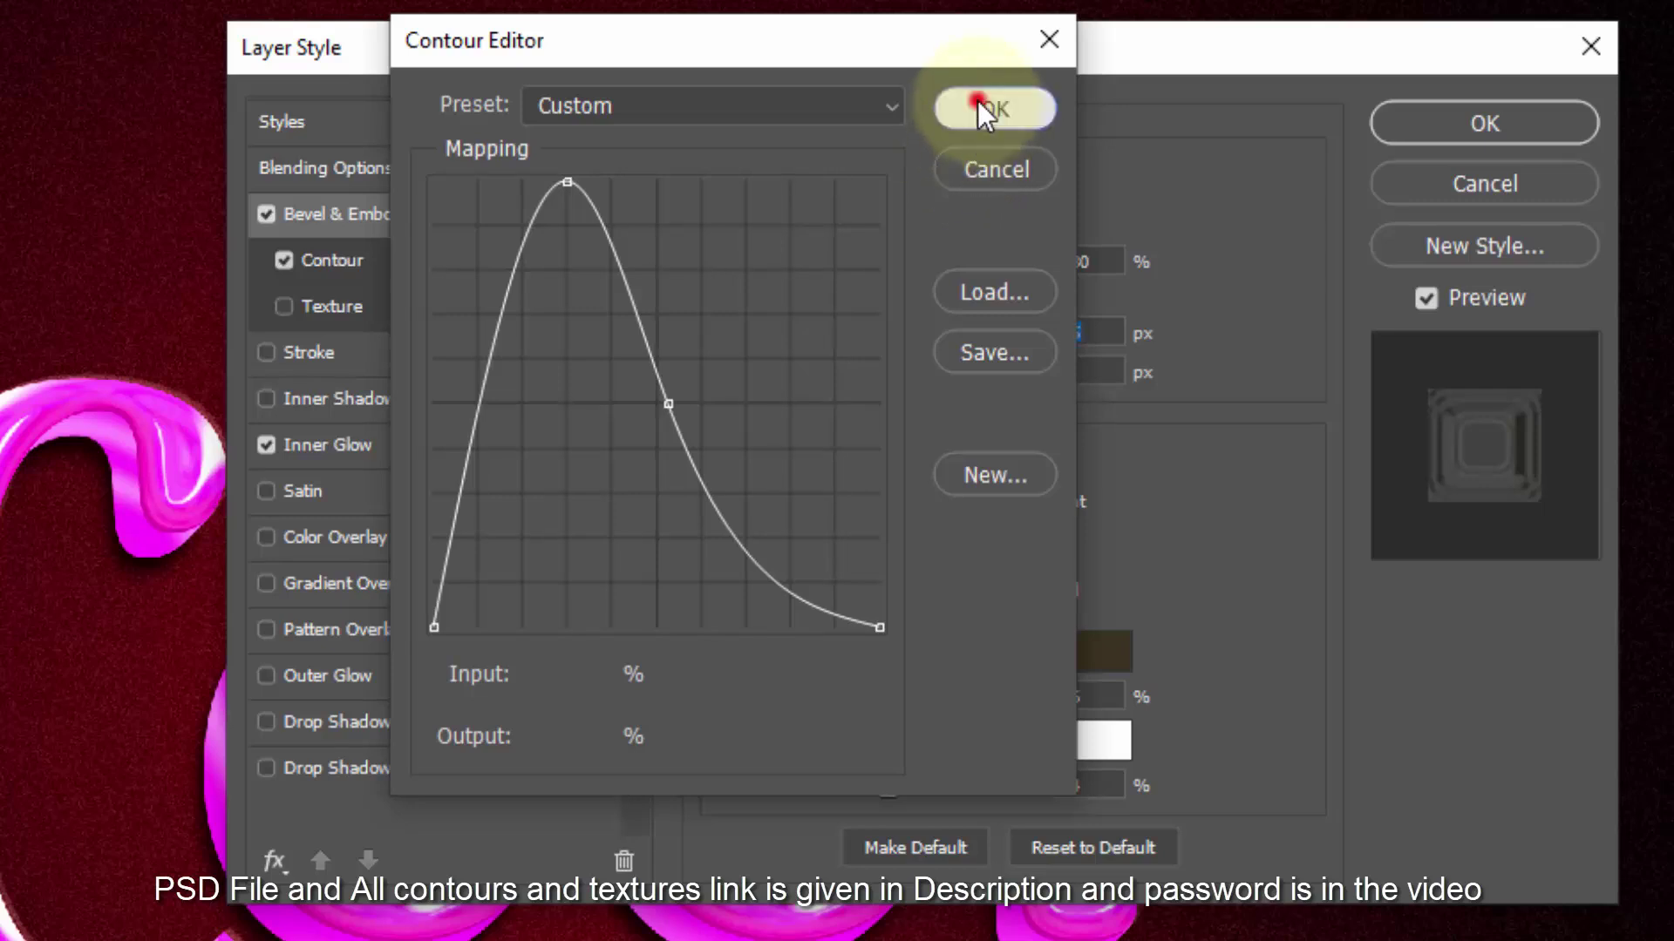
pyautogui.click(978, 105)
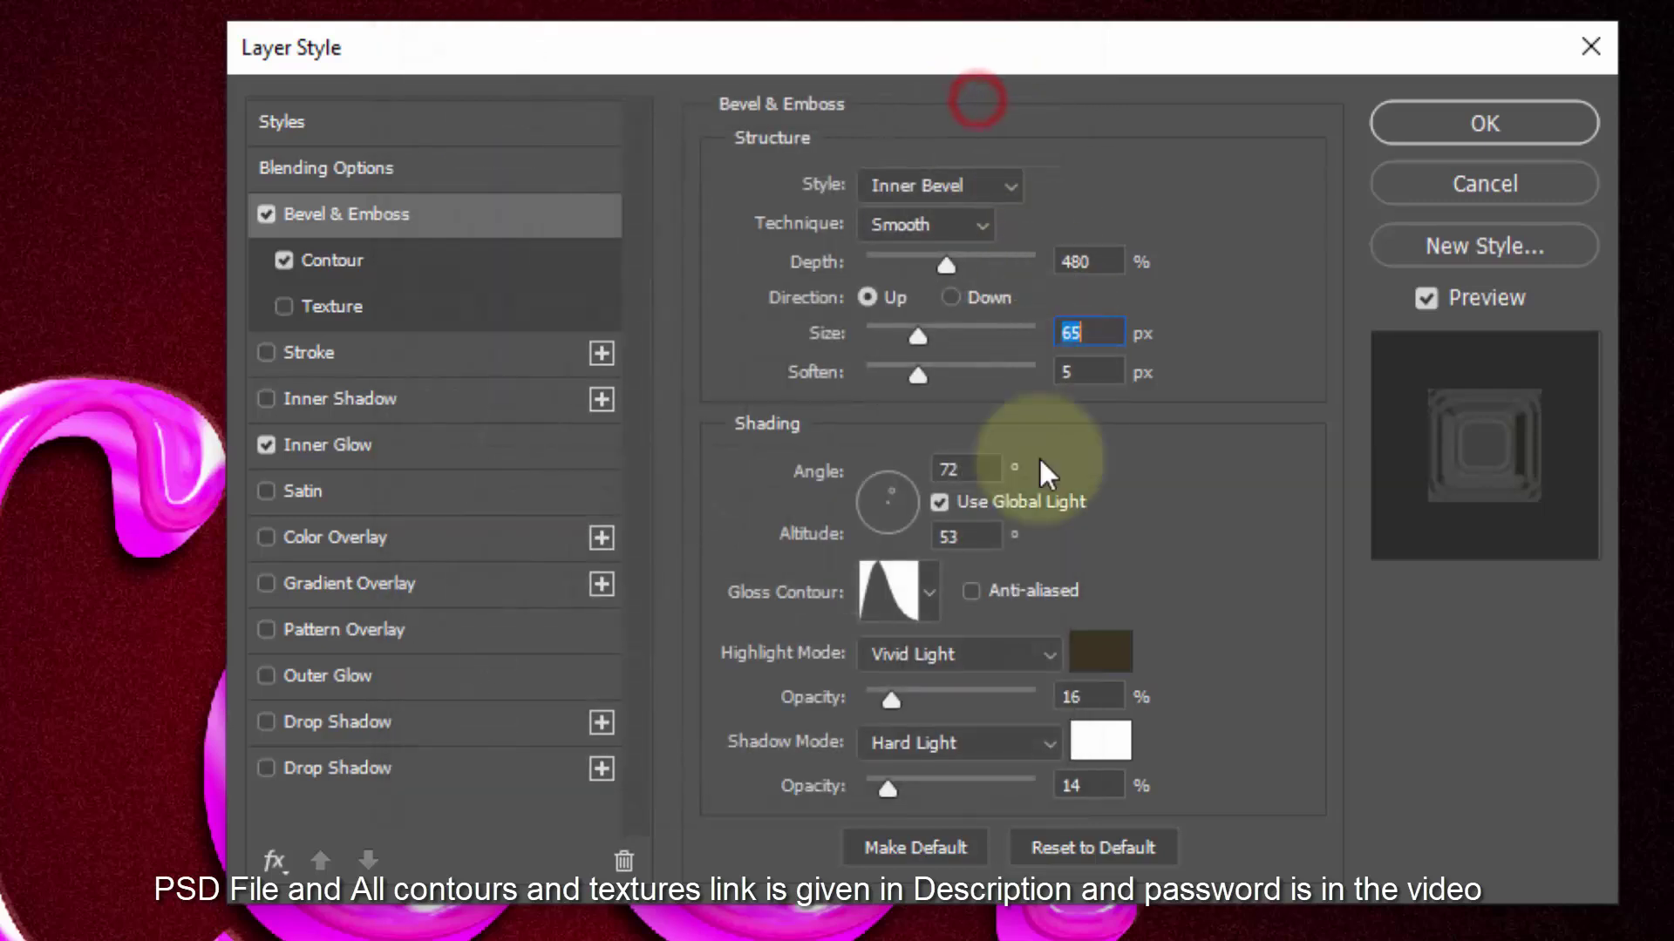
# Set the bevel highlight to Linear Dodge (Add) mode with colour ffffff and 53% opacity.
pyautogui.click(1007, 656)
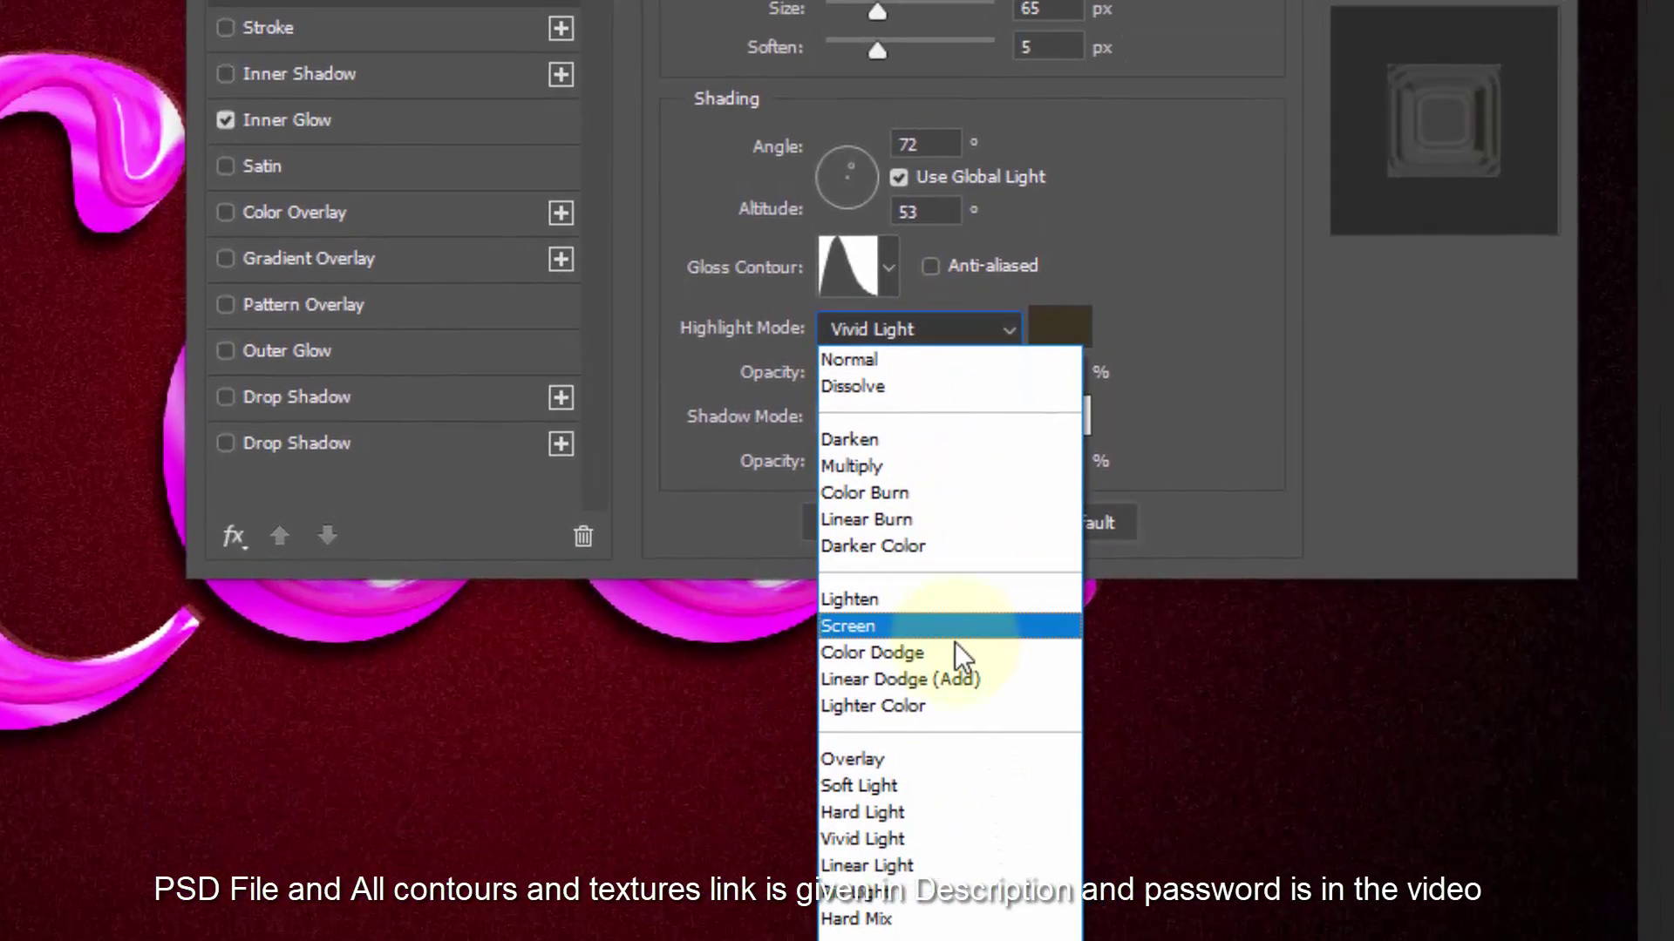
pyautogui.click(937, 746)
pyautogui.click(1047, 392)
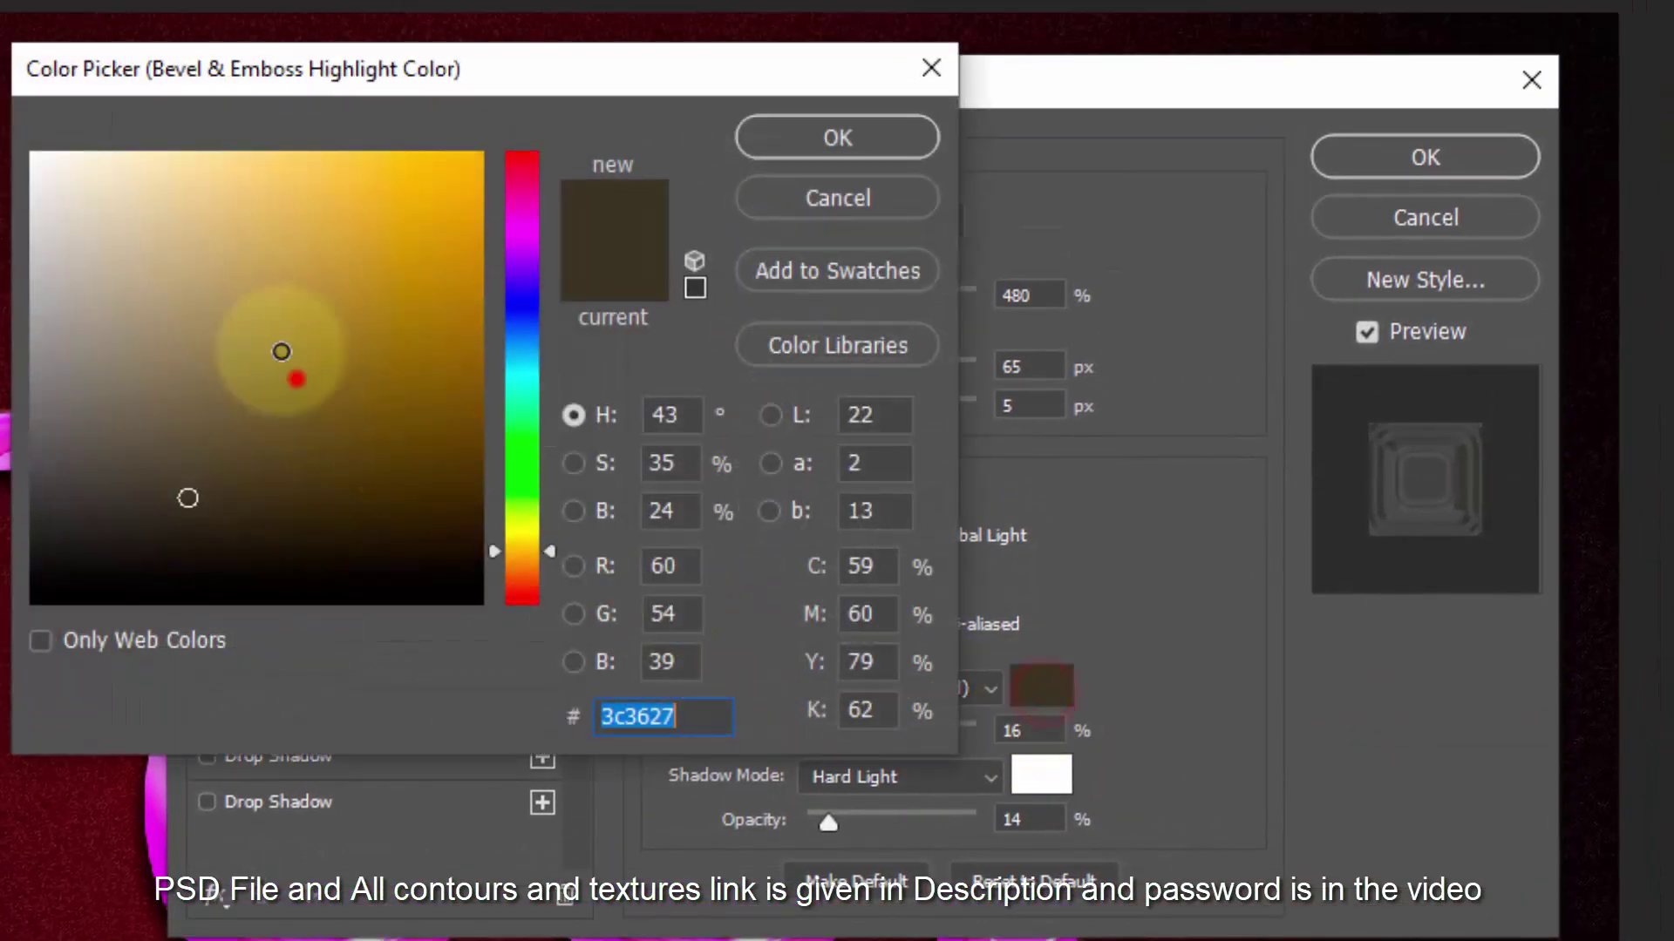
pyautogui.write('ffffff')
pyautogui.click(824, 136)
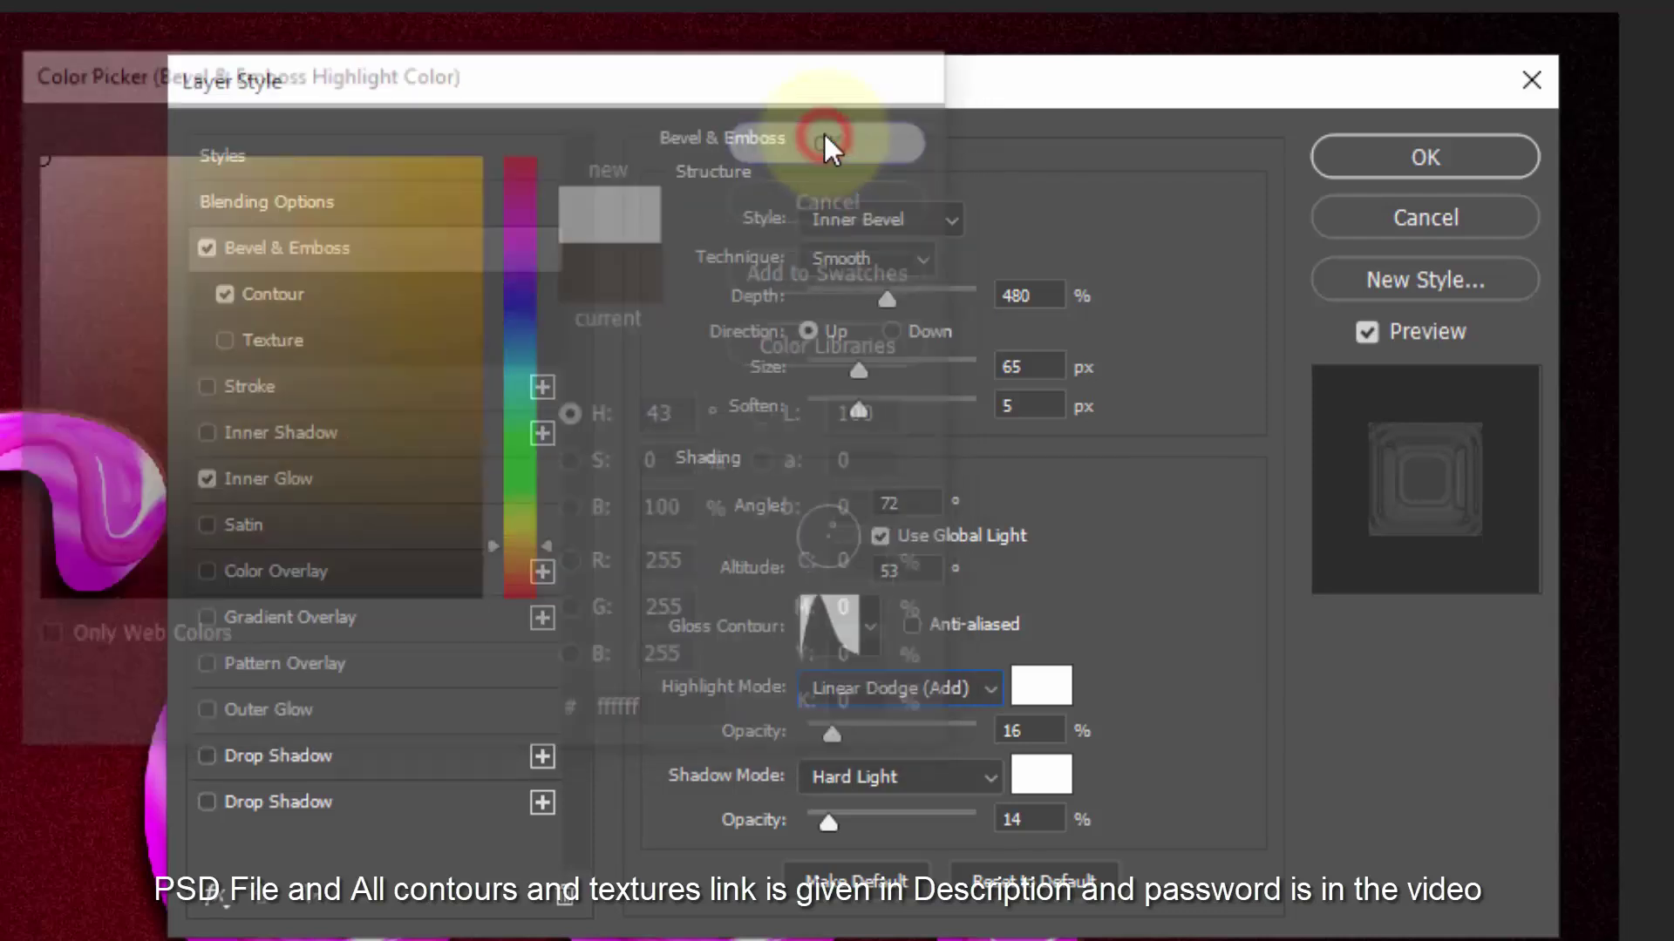
pyautogui.doubleClick(1041, 732)
pyautogui.write('53')
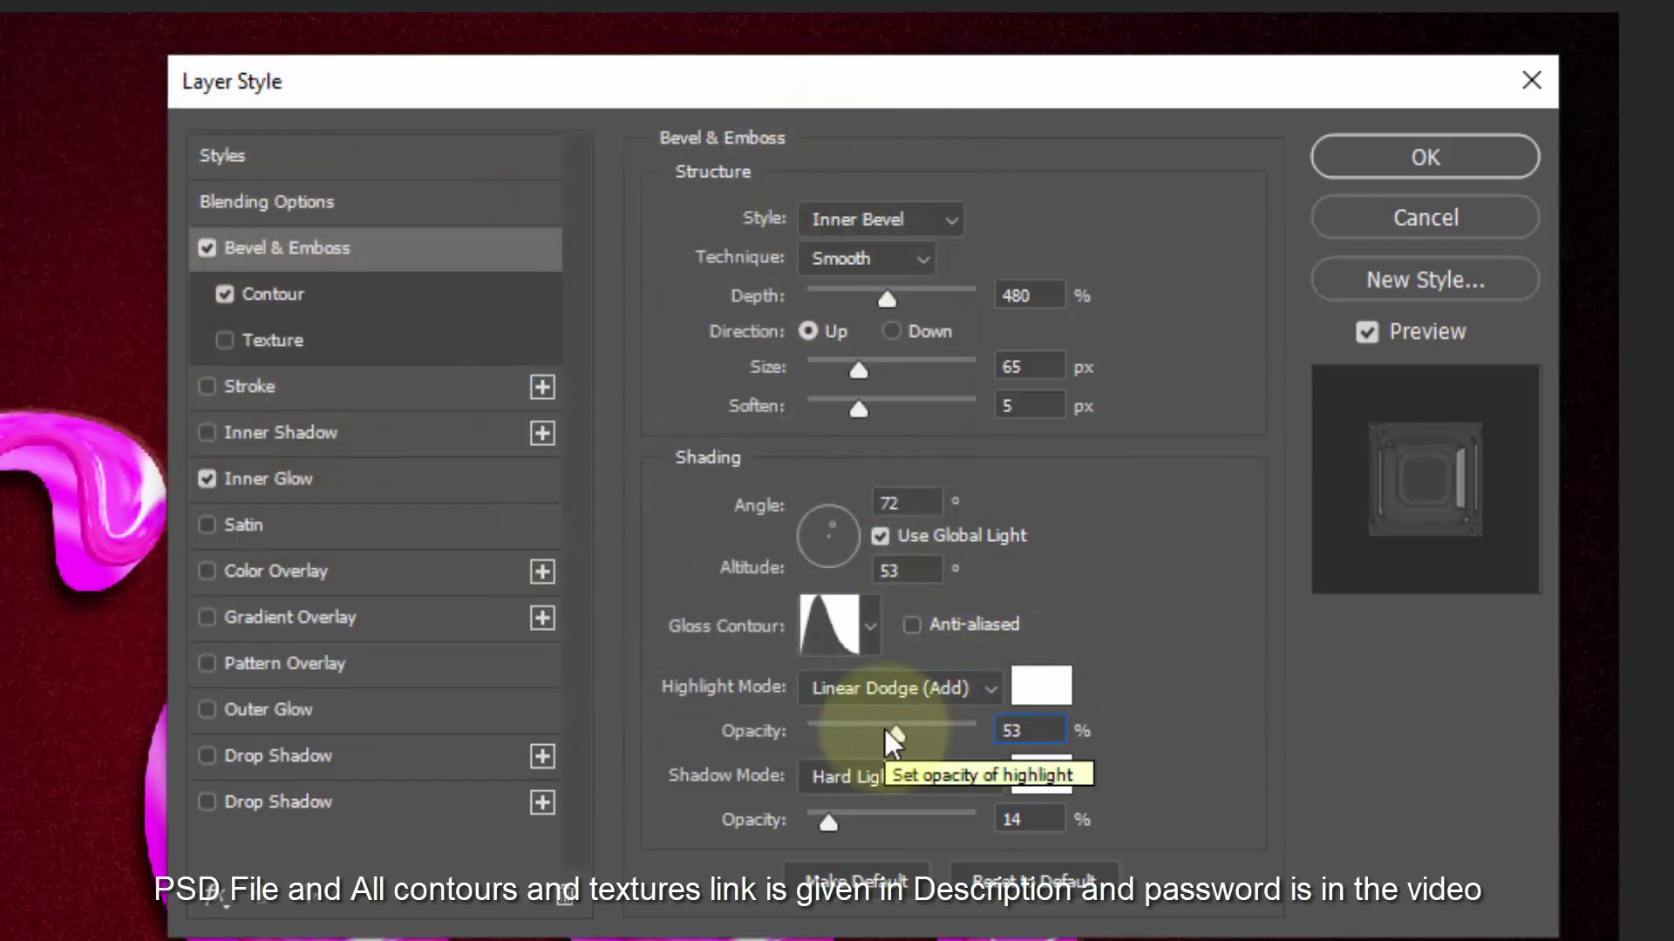
# Set the bevel's shadow opacity to 0%, keeping Hard Light mode and the shadow colour ffffff.
pyautogui.click(893, 775)
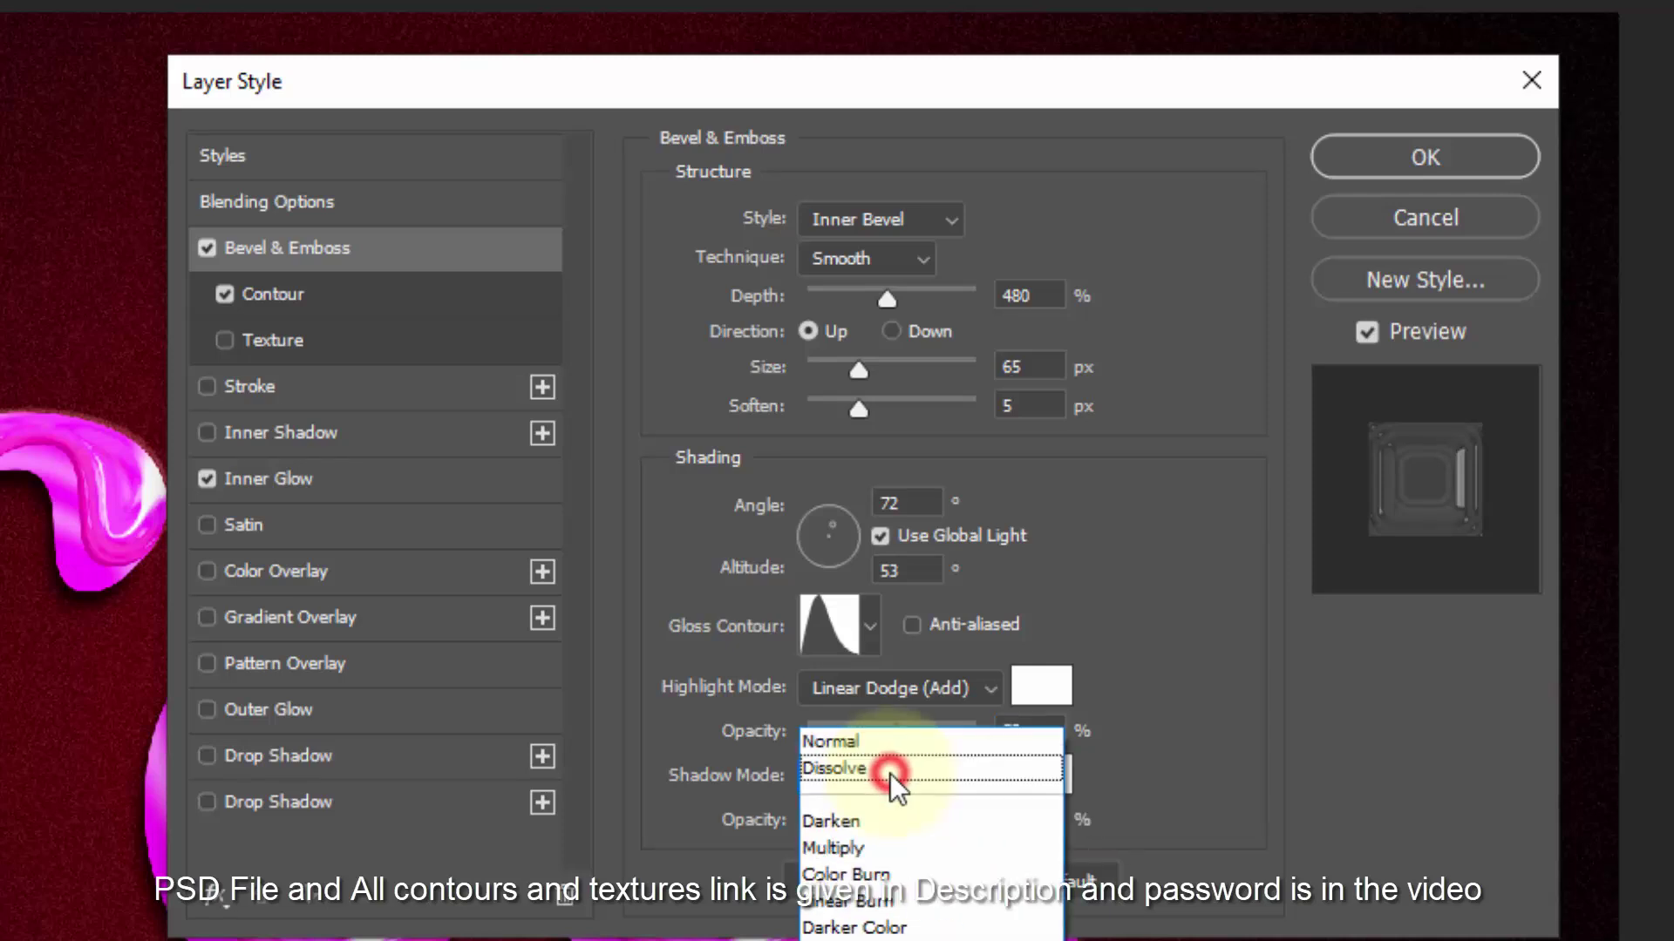
pyautogui.click(1205, 780)
pyautogui.doubleClick(1044, 817)
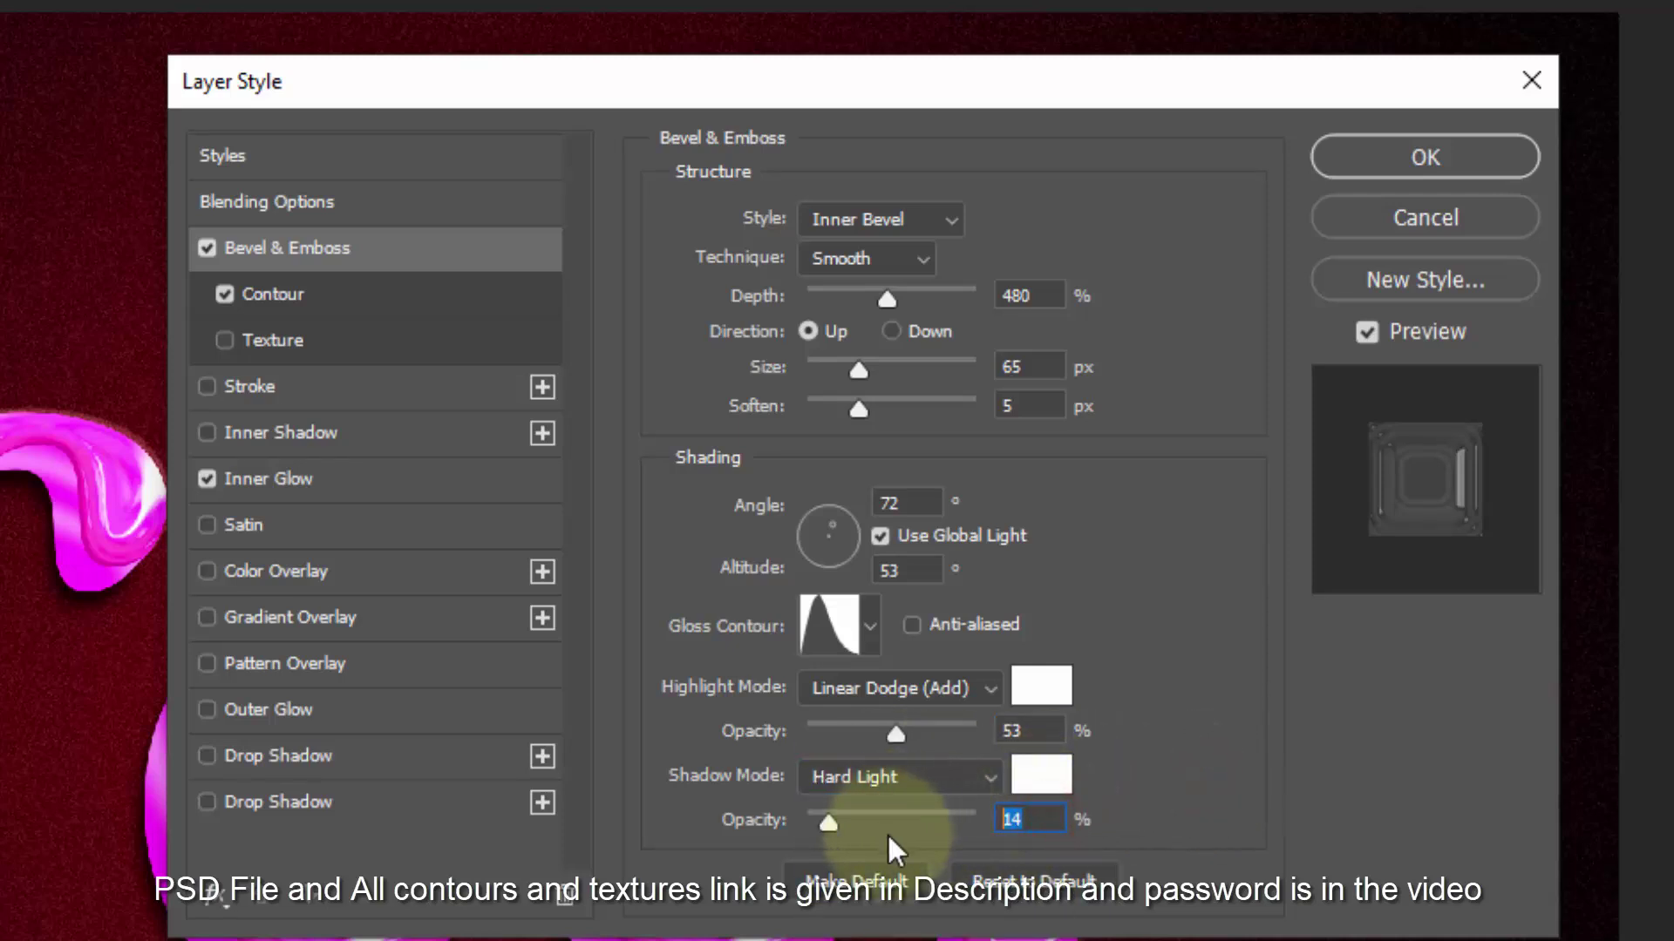
pyautogui.write('0')
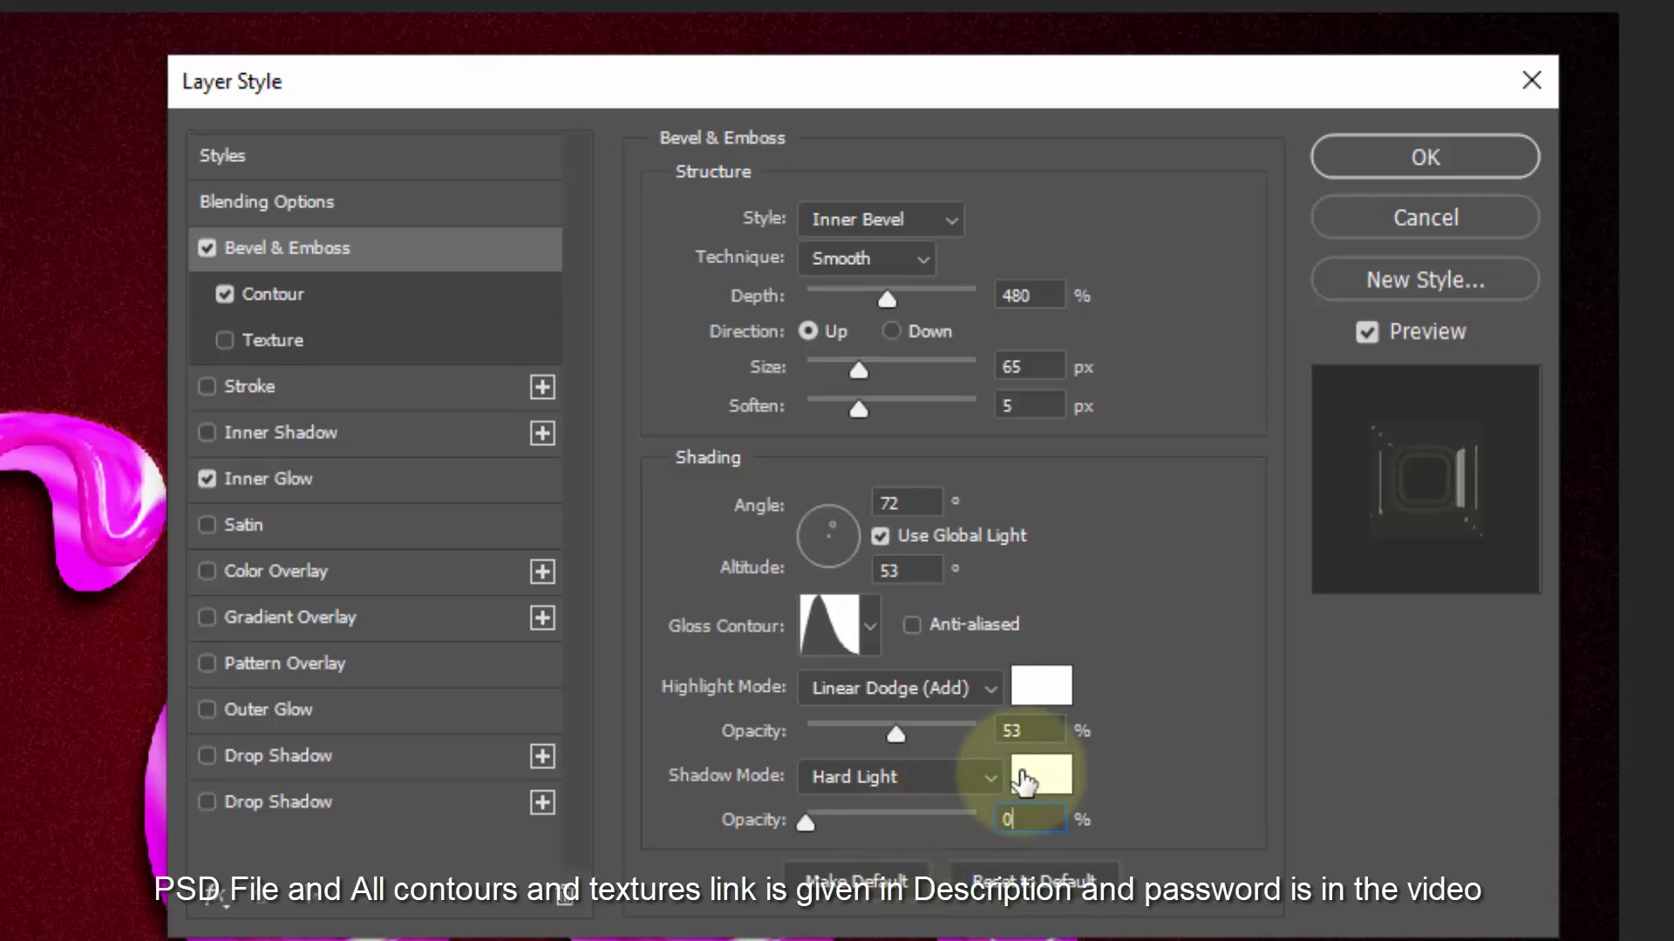
pyautogui.click(1039, 774)
pyautogui.click(679, 715)
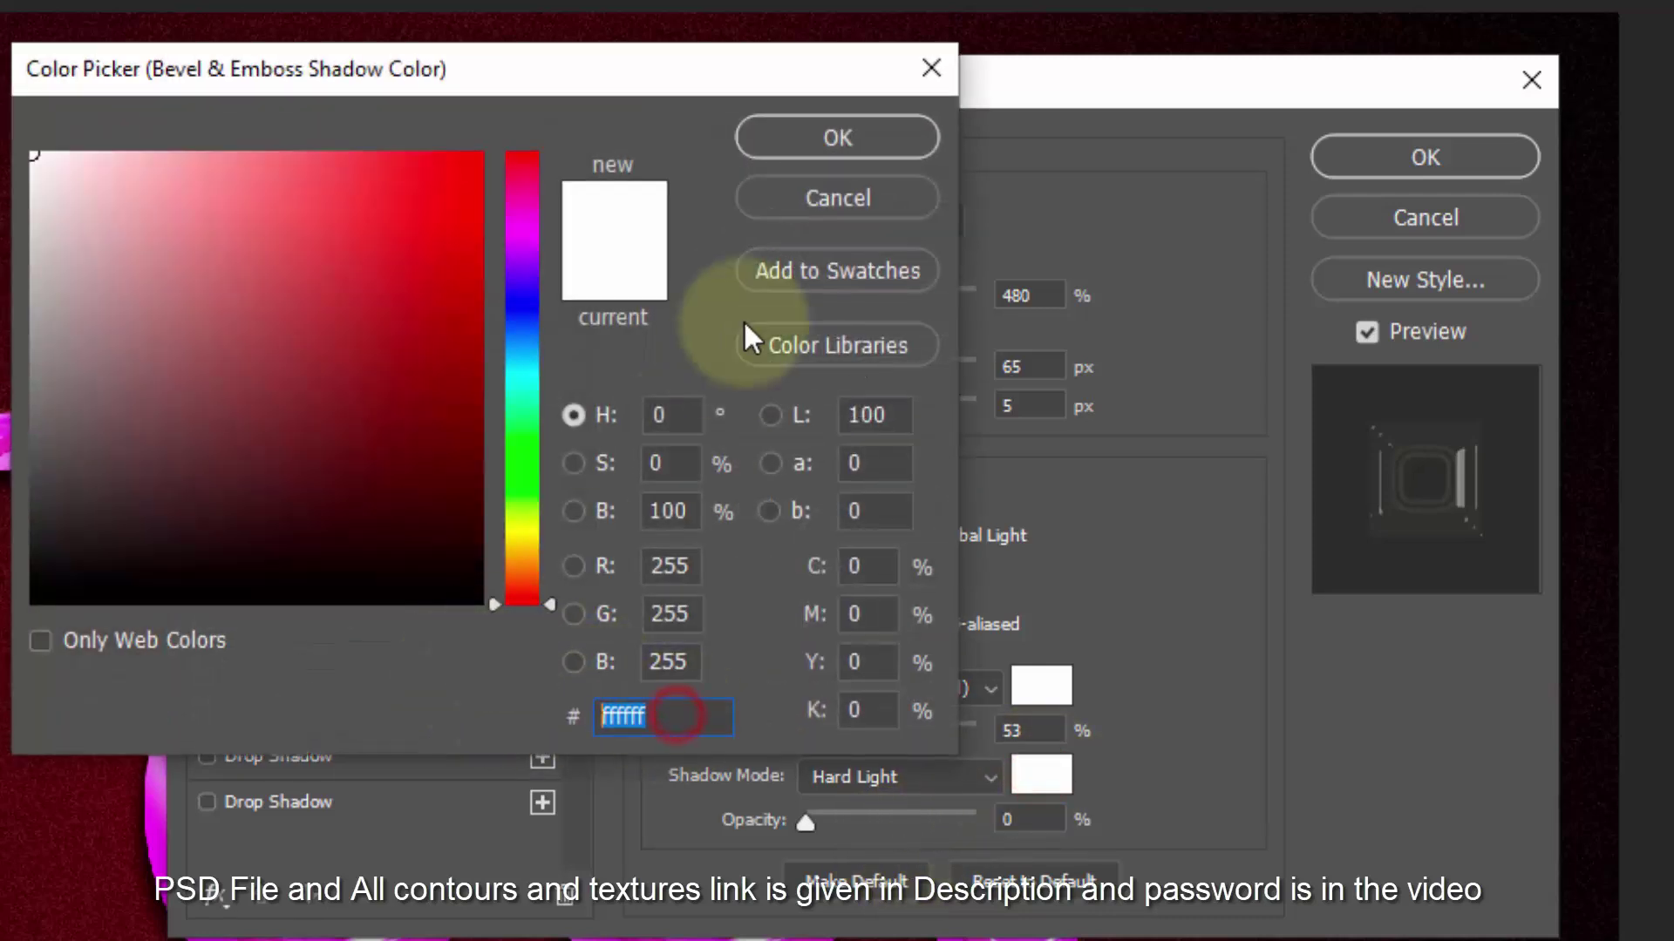
pyautogui.click(837, 133)
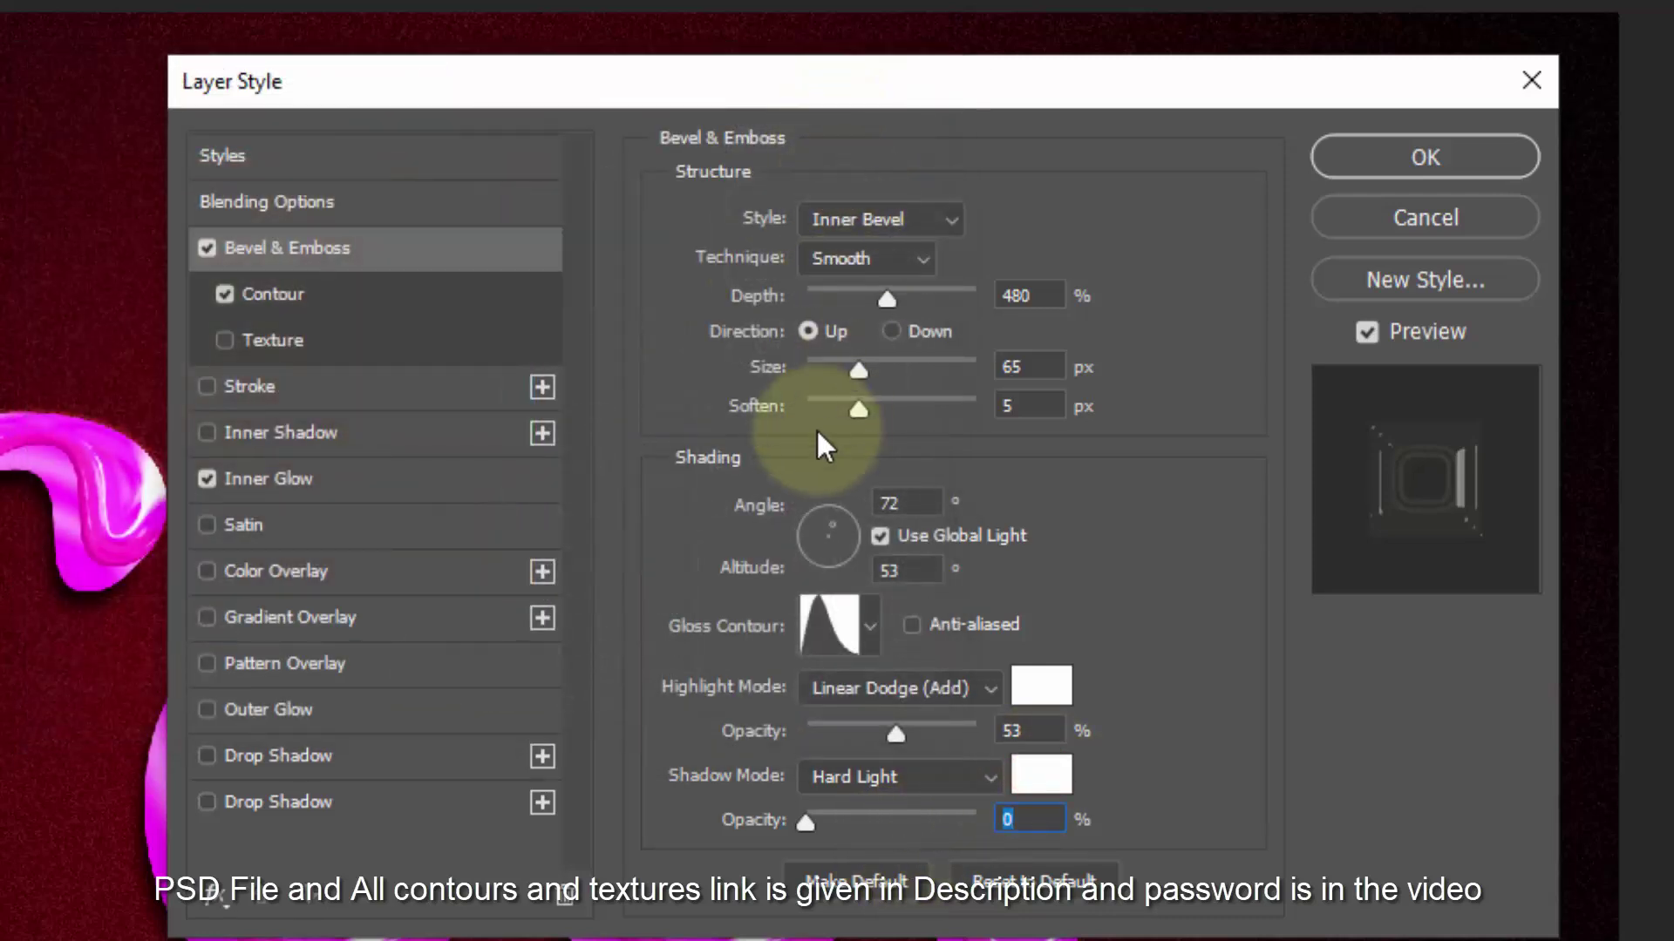
# Load Contour 008 as the bevel's contour, turn off the inner glow and apply the layer style.
pyautogui.click(262, 293)
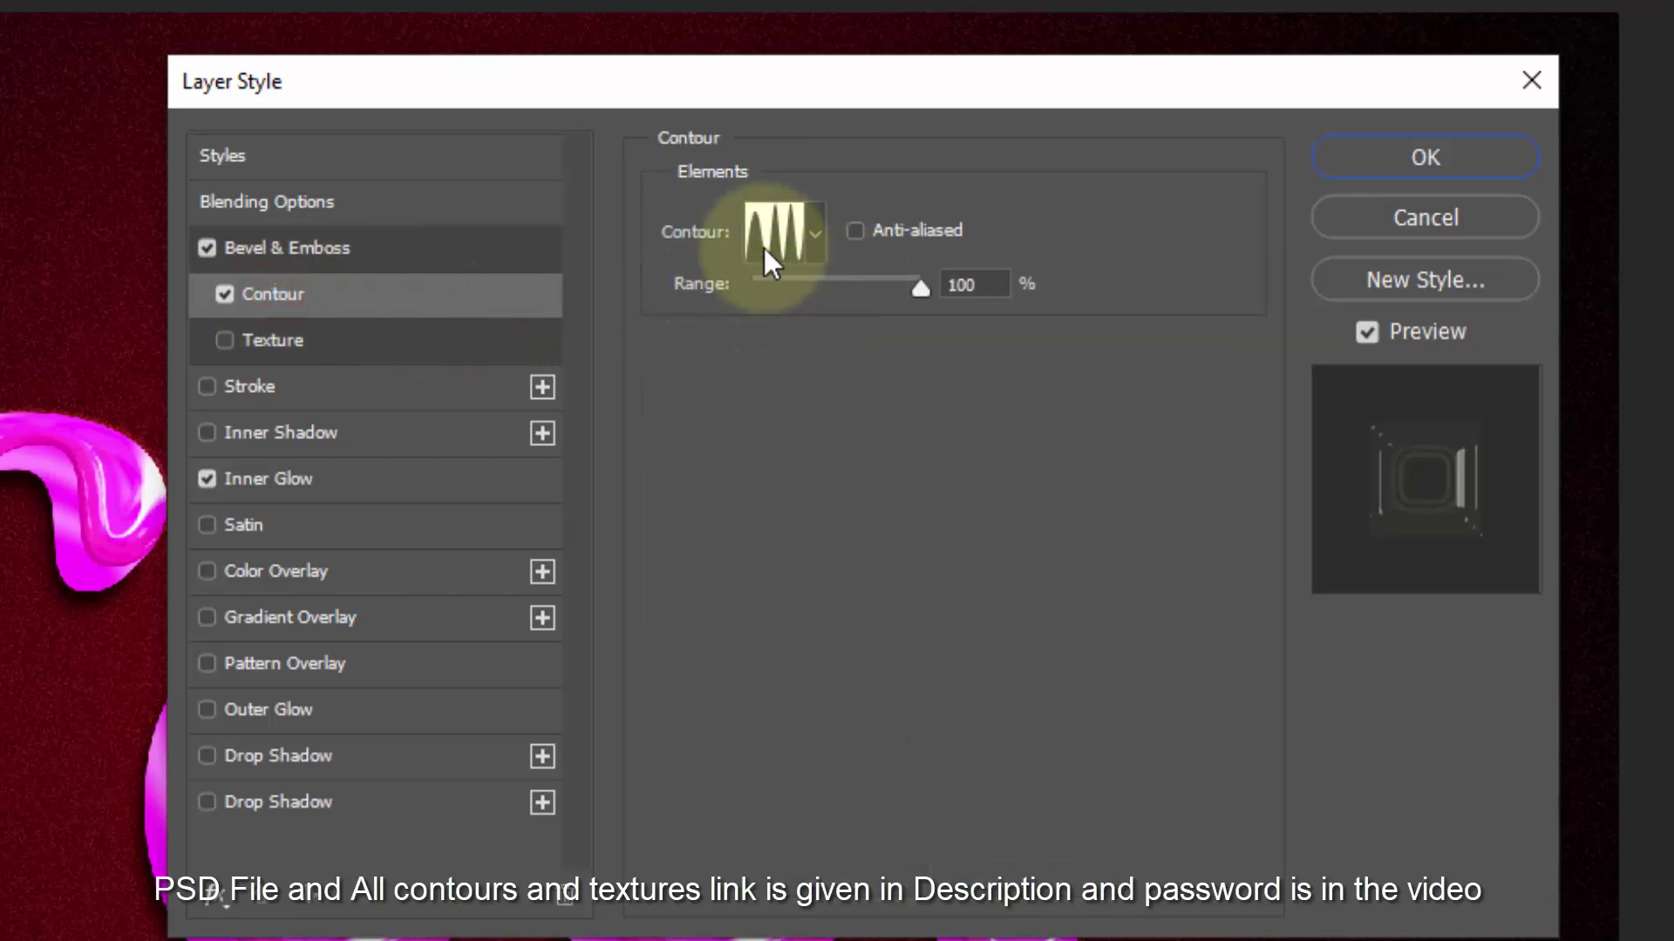
pyautogui.click(814, 234)
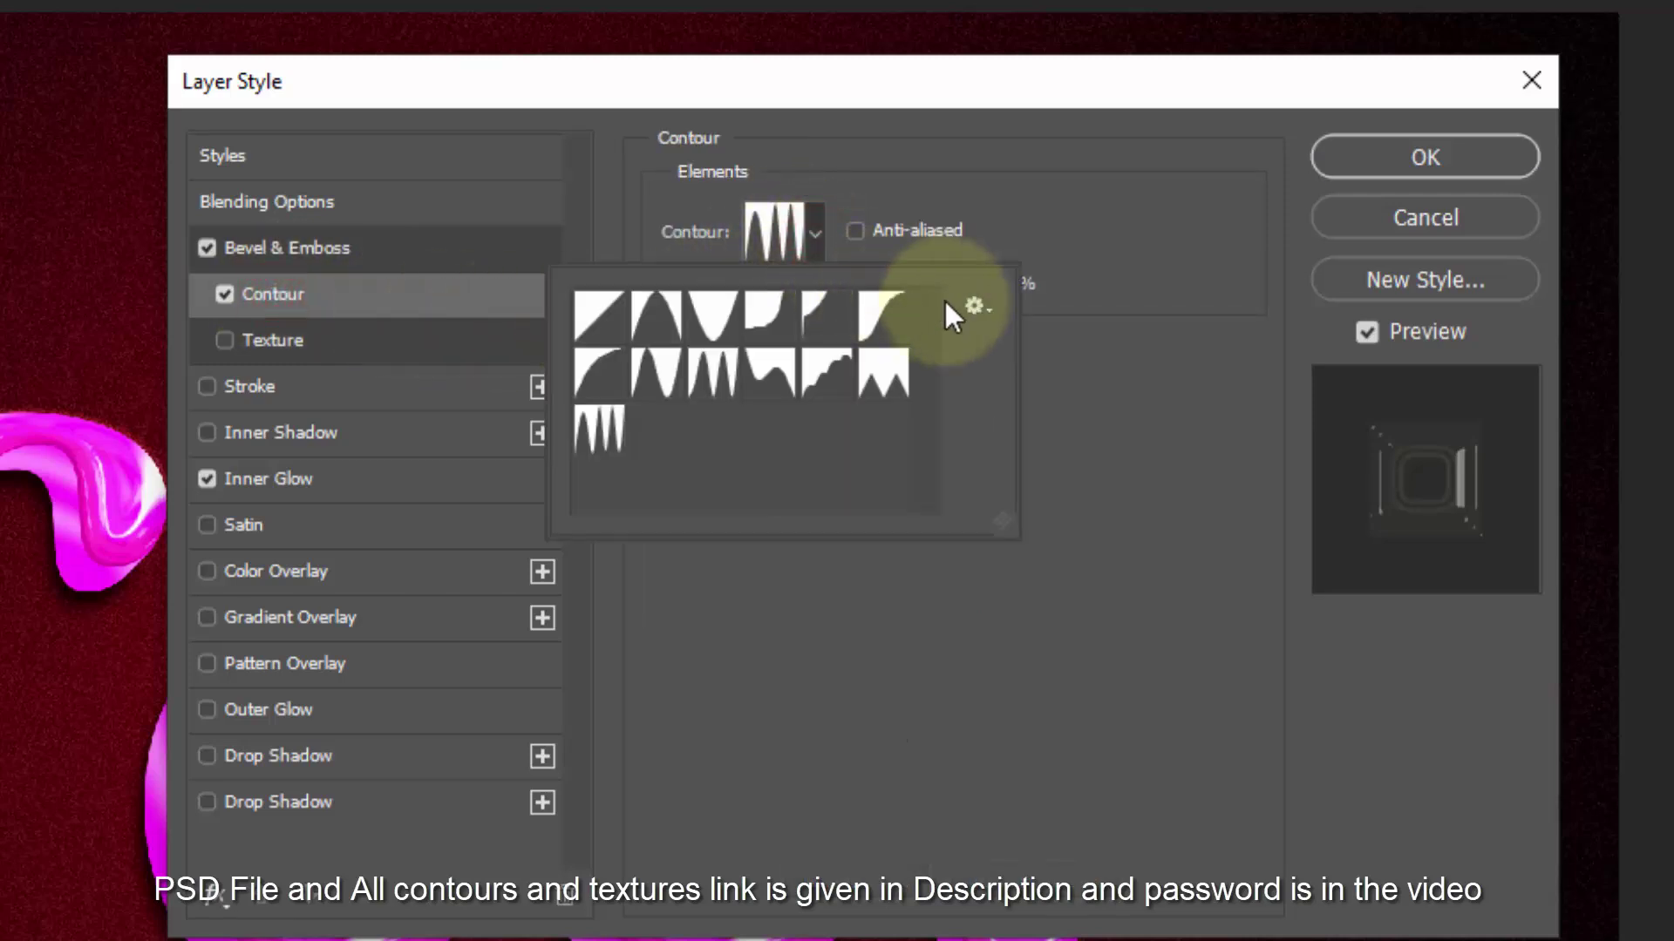
pyautogui.click(778, 232)
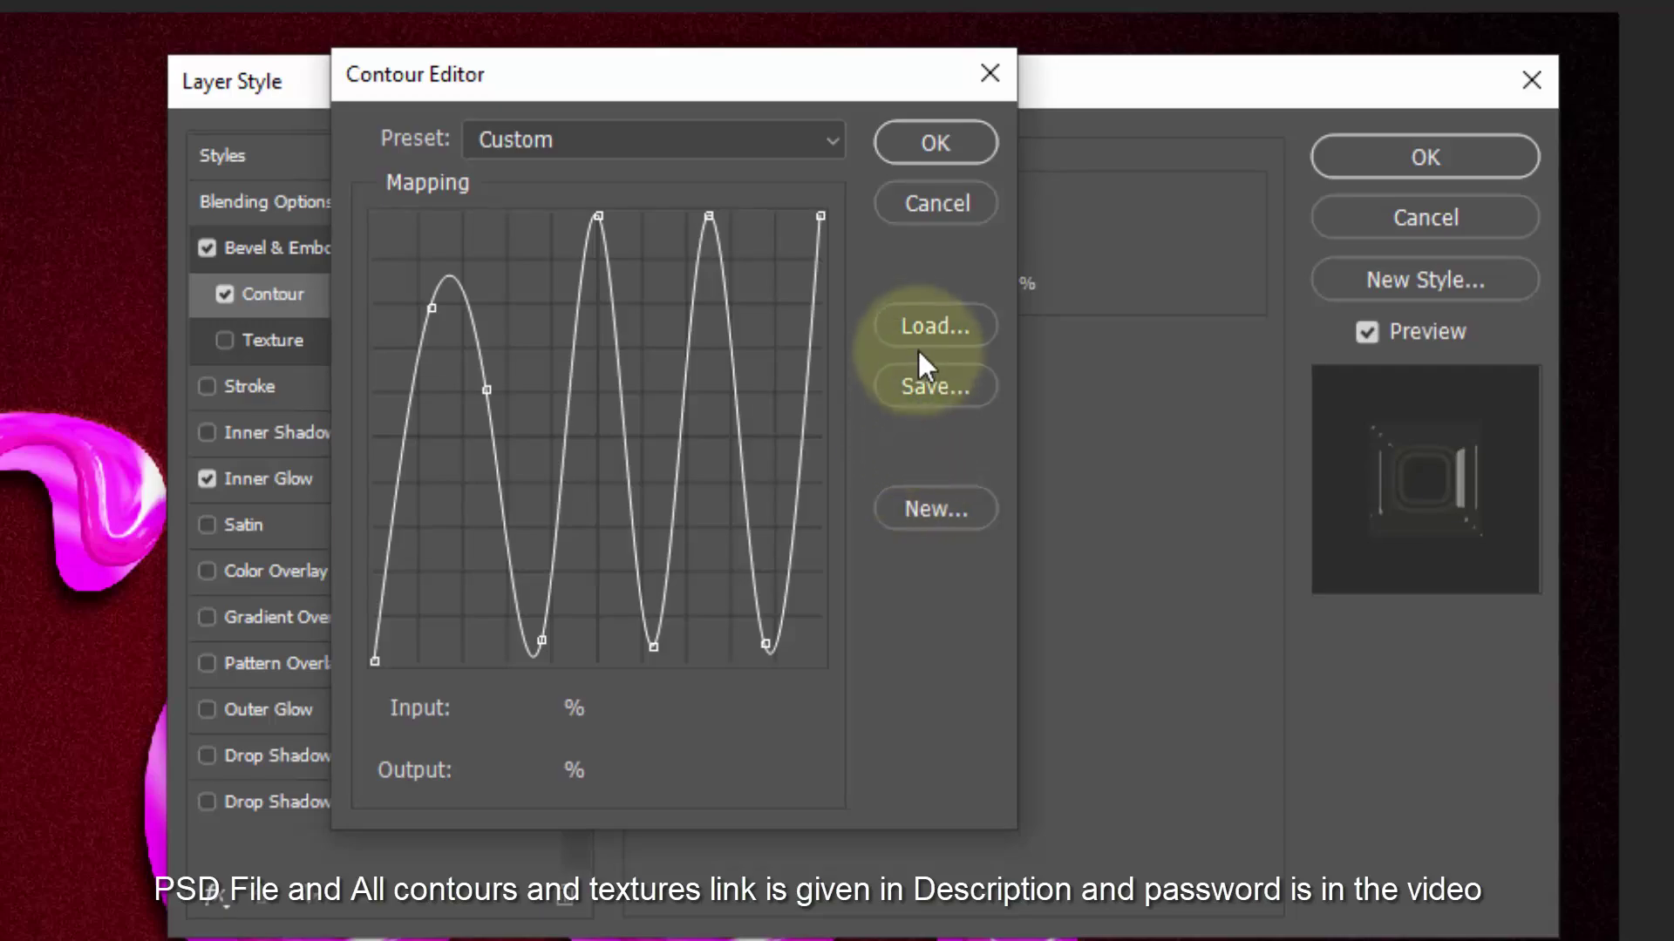
pyautogui.click(932, 330)
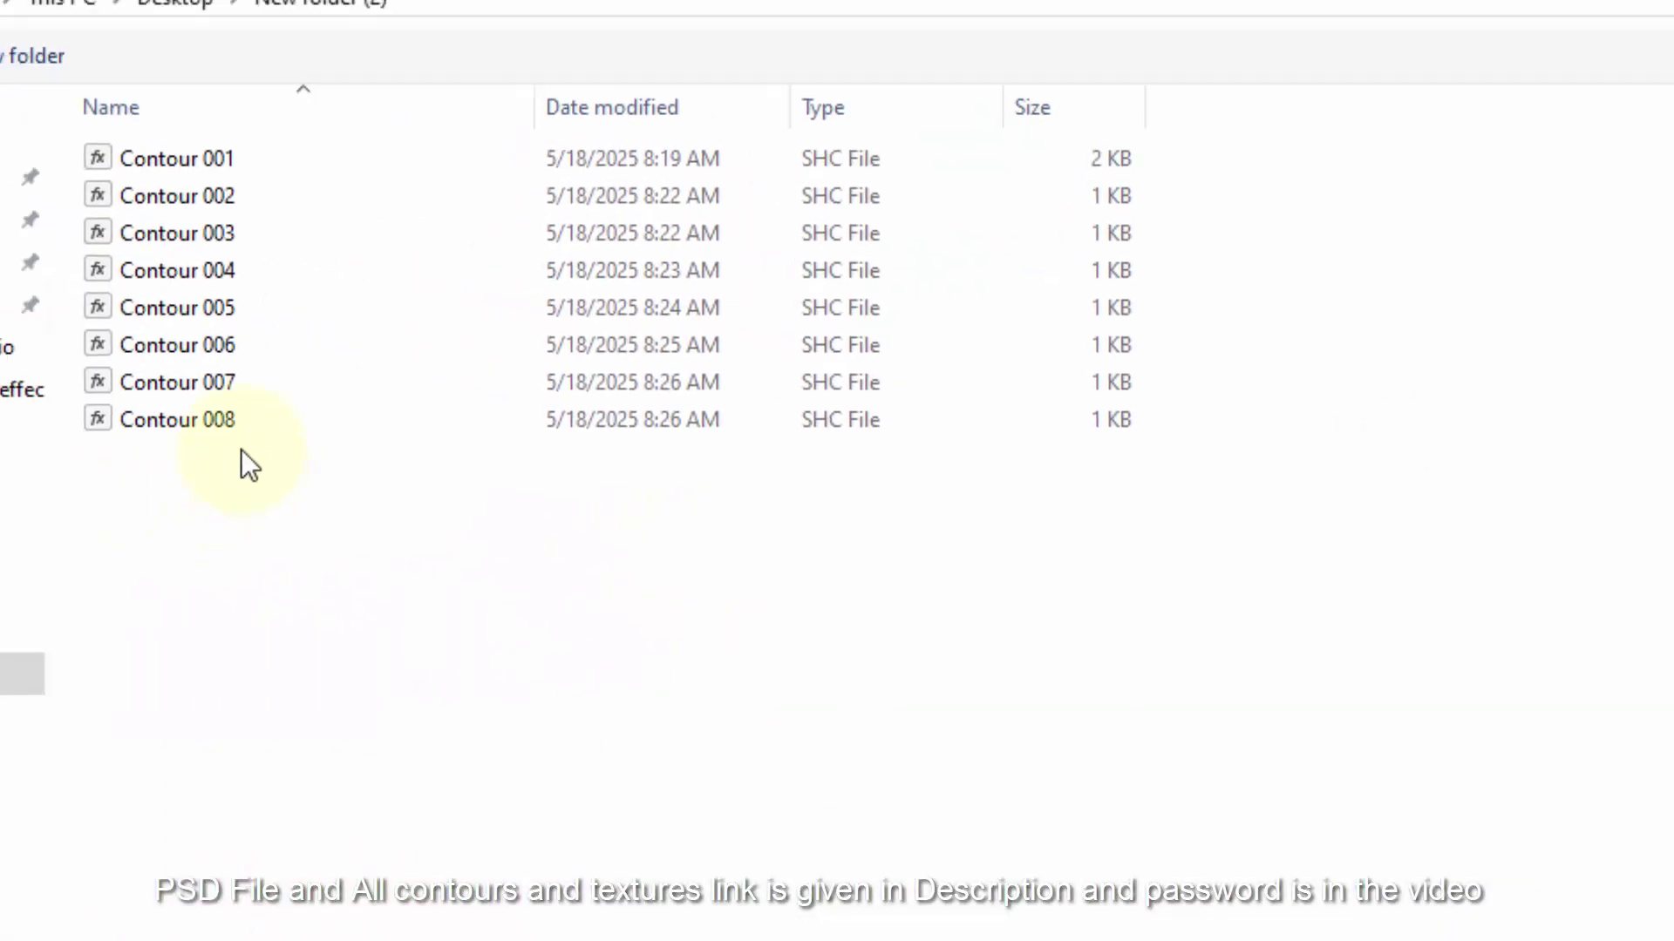
pyautogui.doubleClick(231, 422)
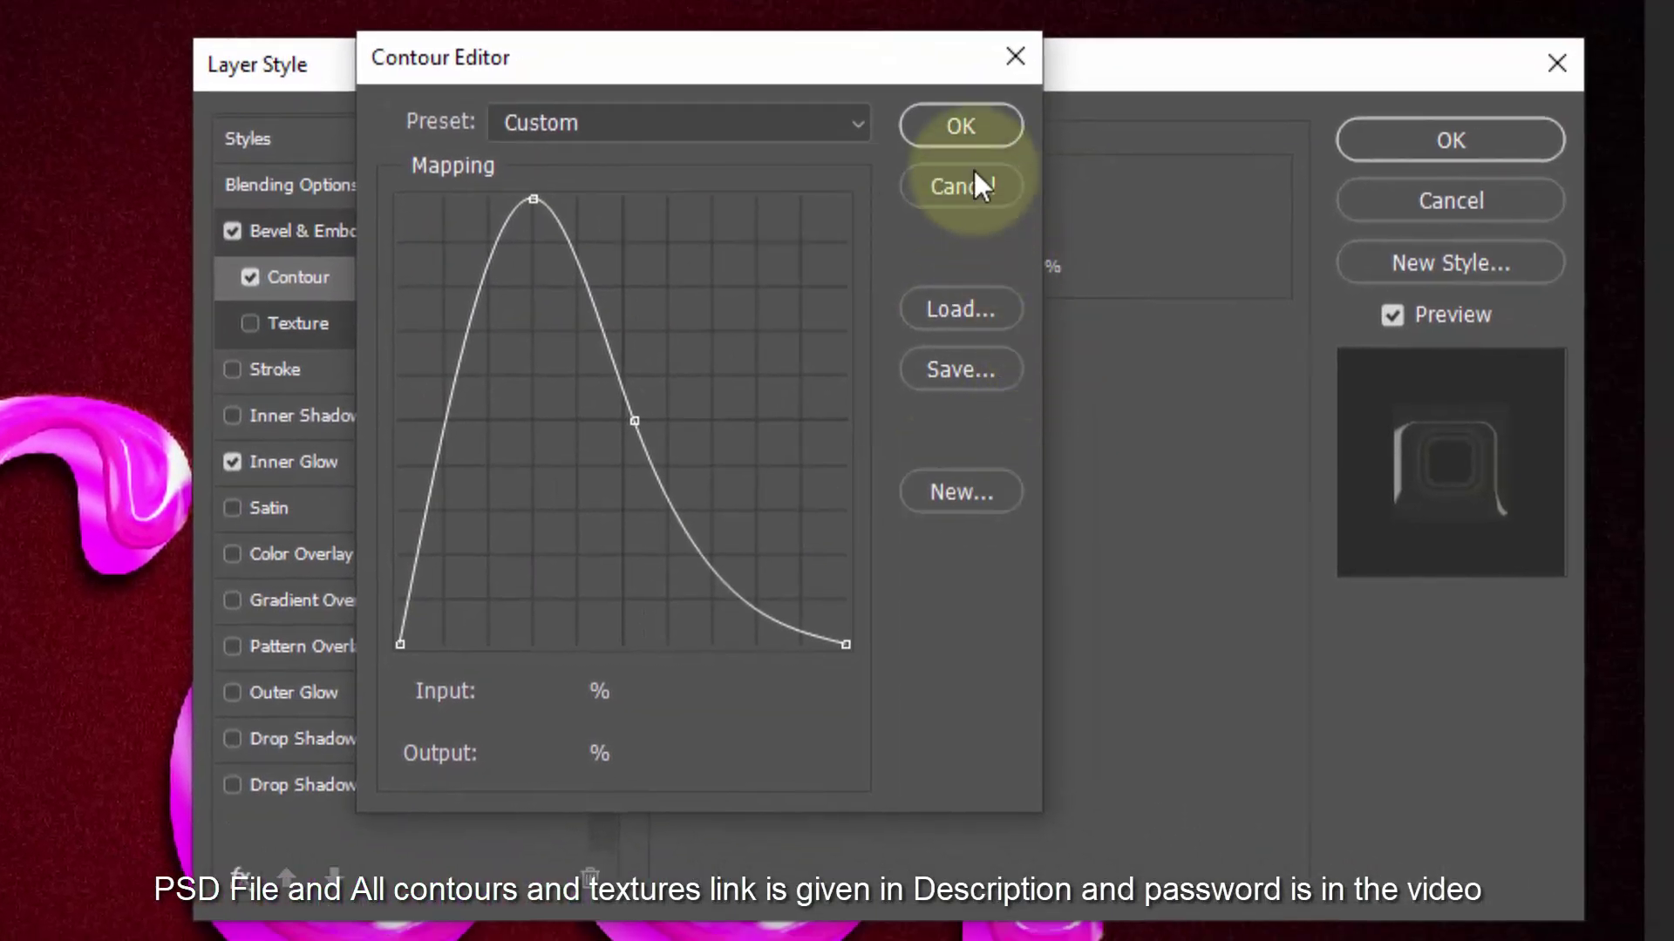
pyautogui.click(973, 131)
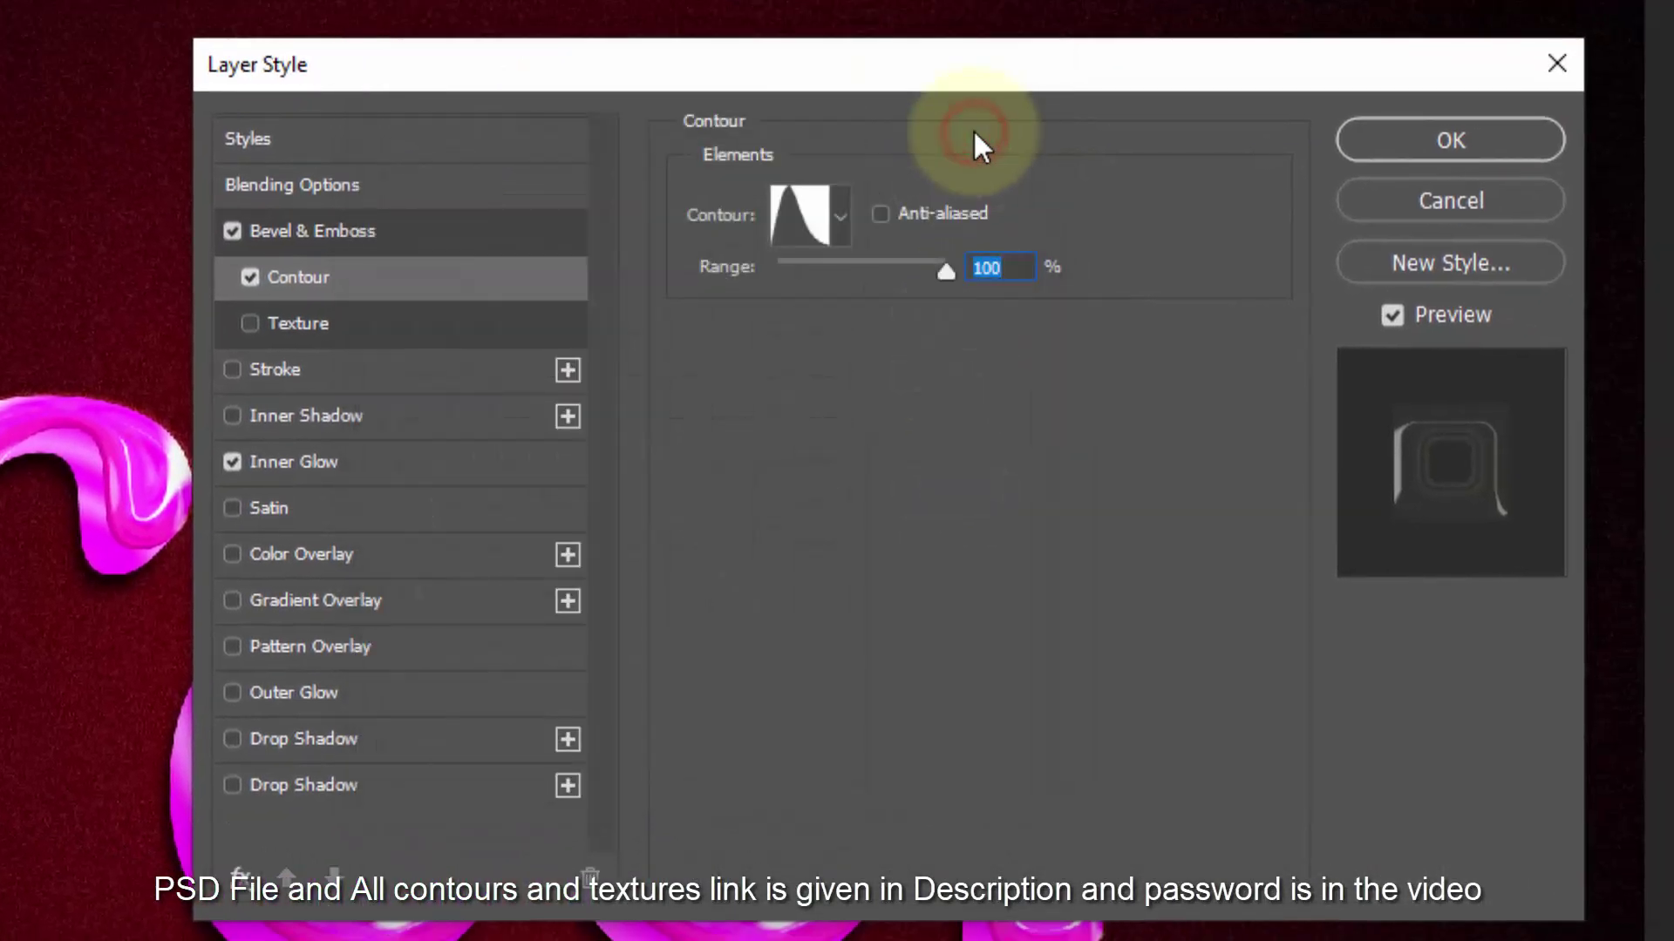
pyautogui.click(1027, 266)
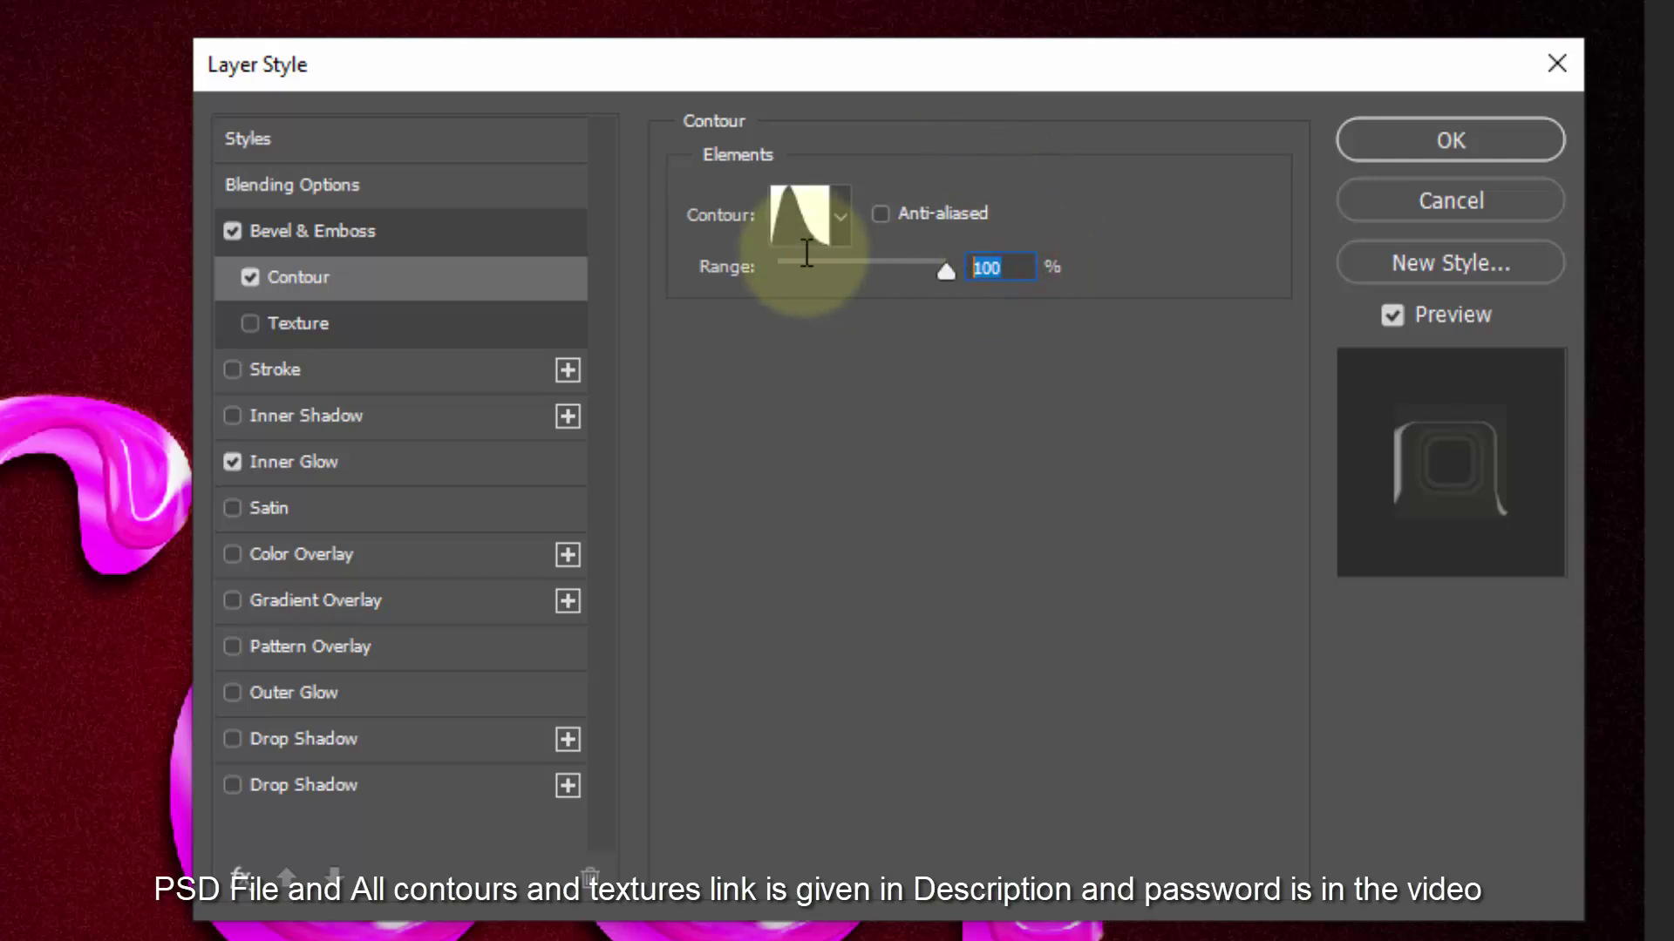
pyautogui.click(232, 461)
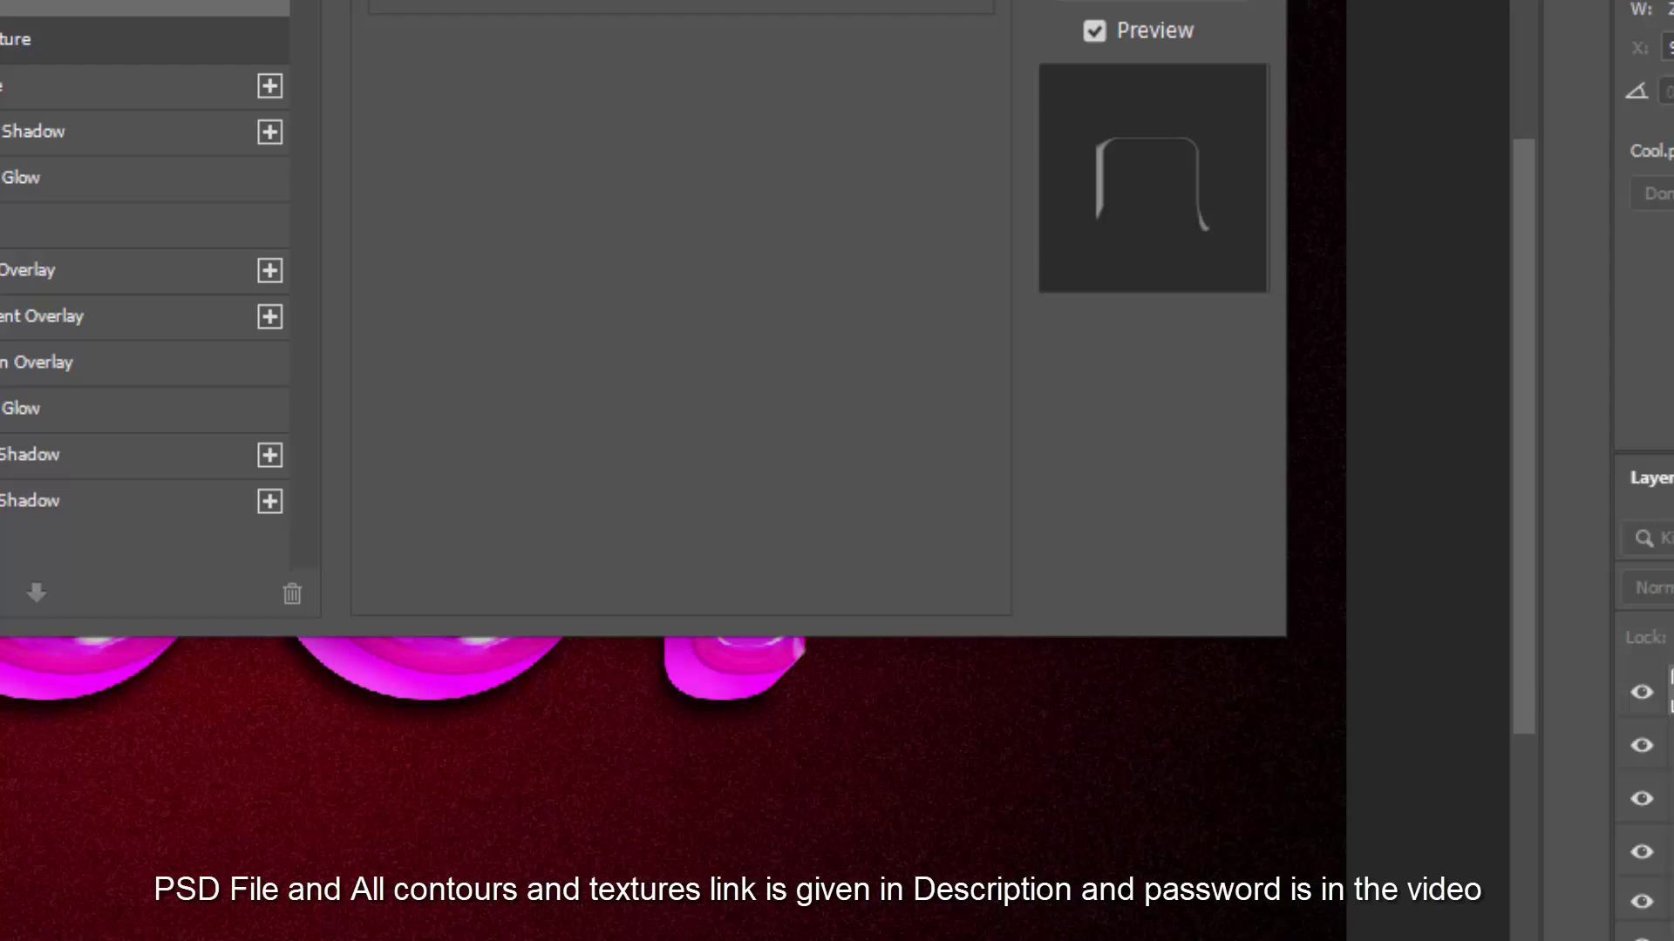
pyautogui.click(1412, 138)
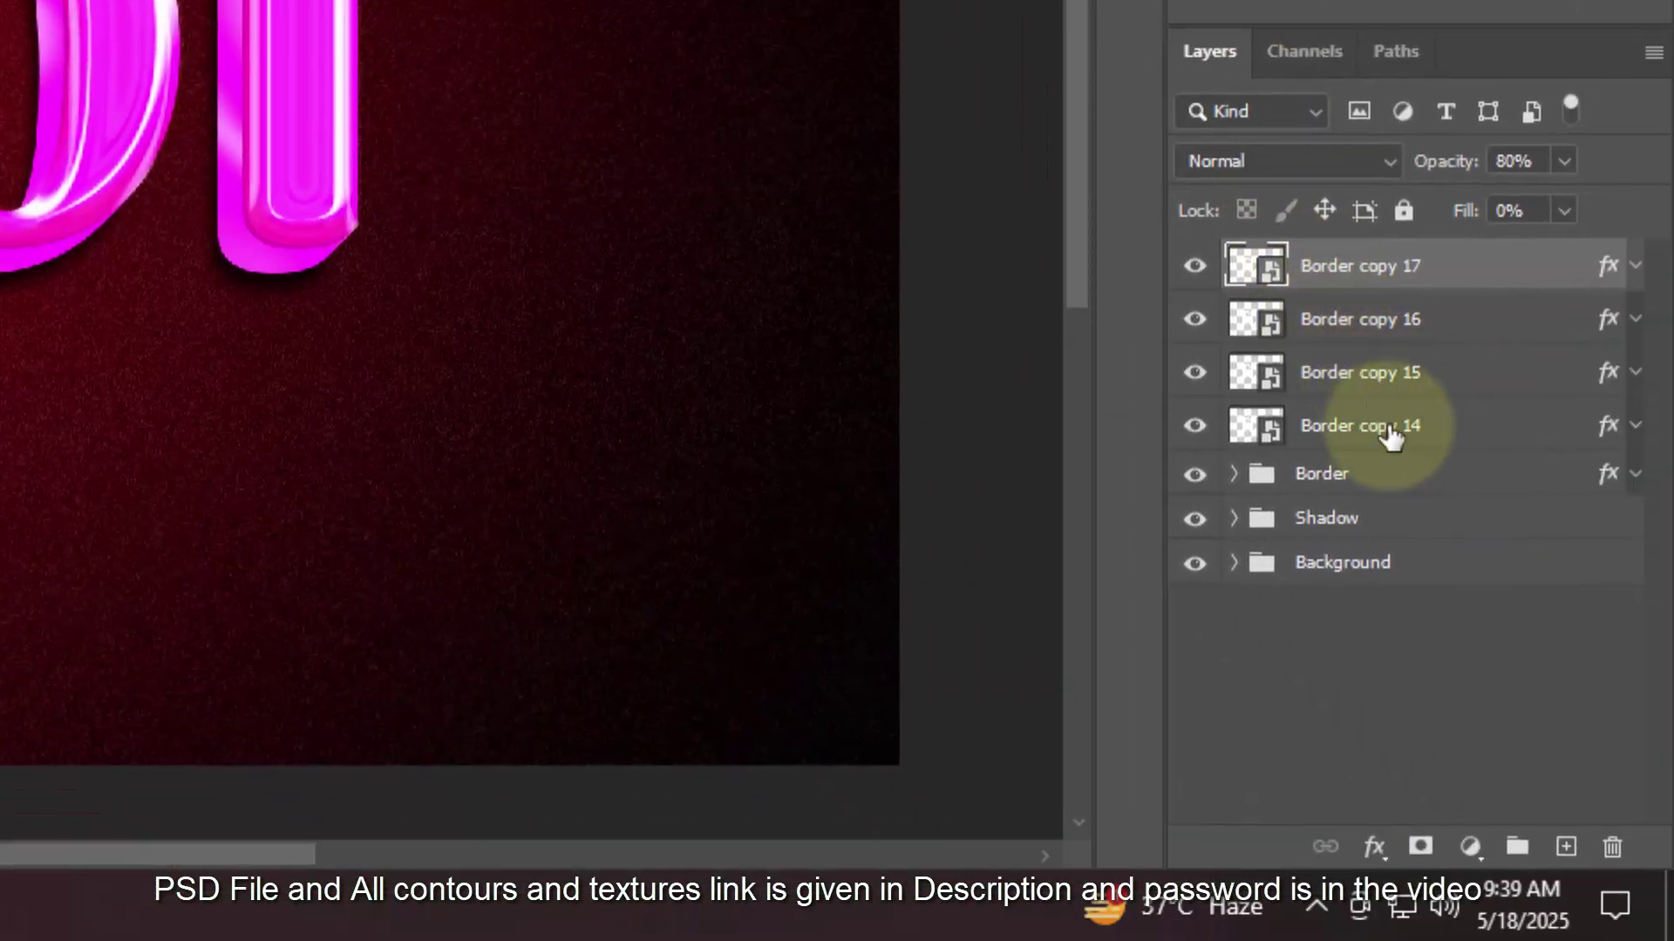
# Group the layers from Border copy 17 down to the Border group and name the new group Group A.
pyautogui.keyDown('shift'); pyautogui.click(1386, 487); pyautogui.keyUp('shift')
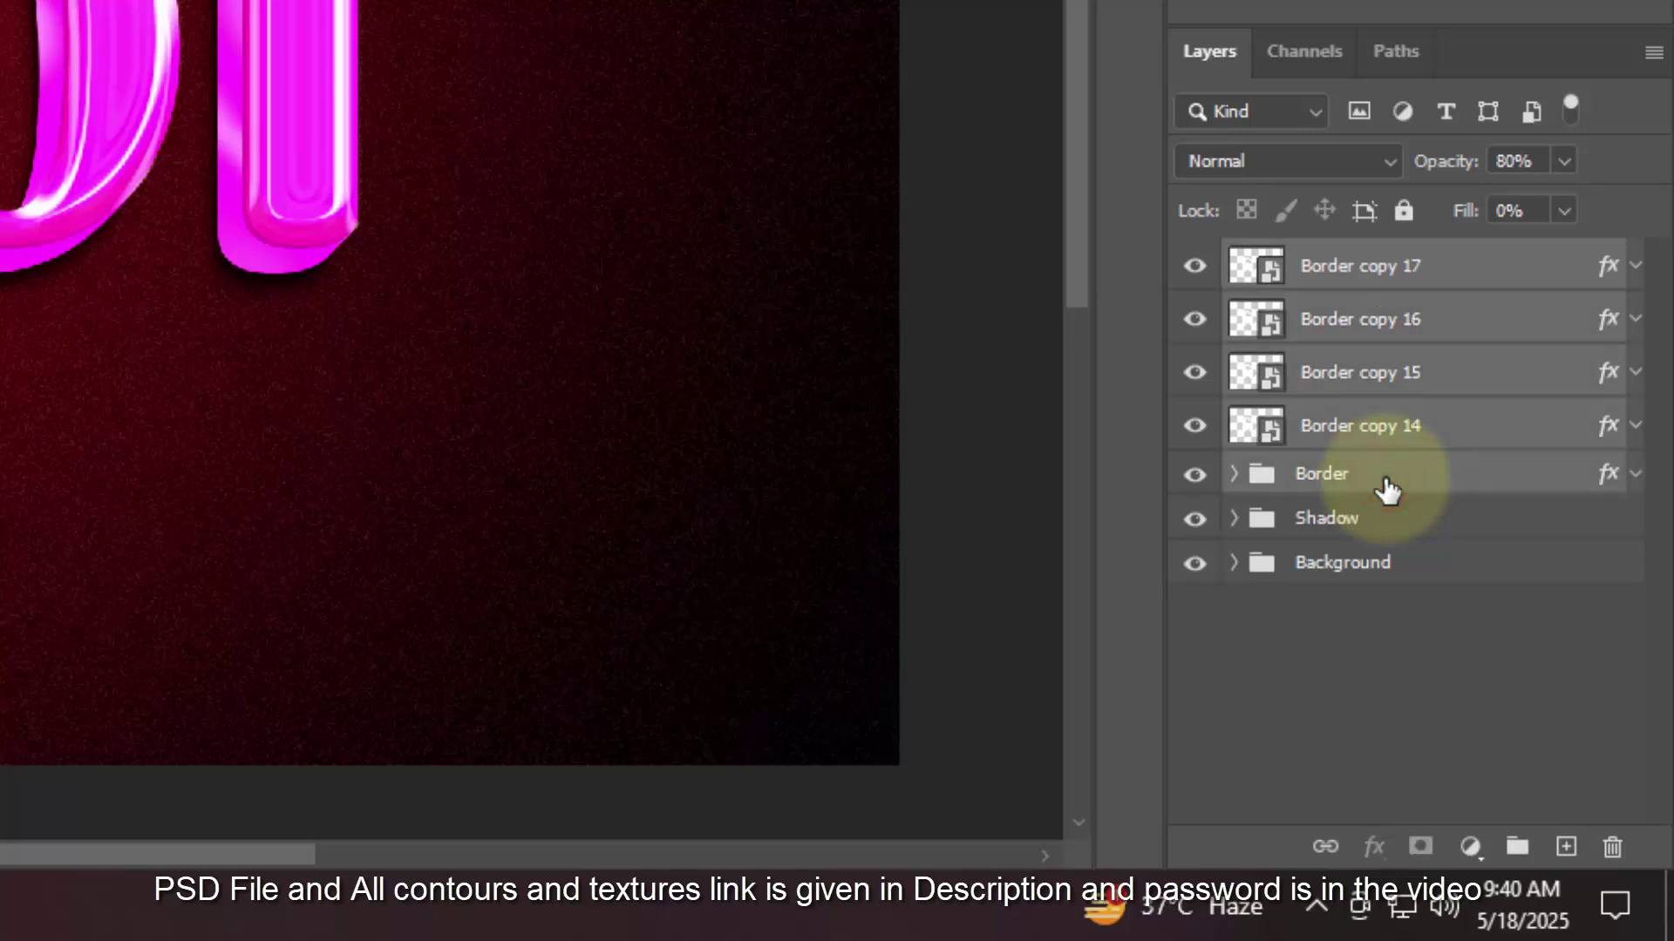
pyautogui.keyDown('shift'); pyautogui.click(1518, 846); pyautogui.keyUp('shift')
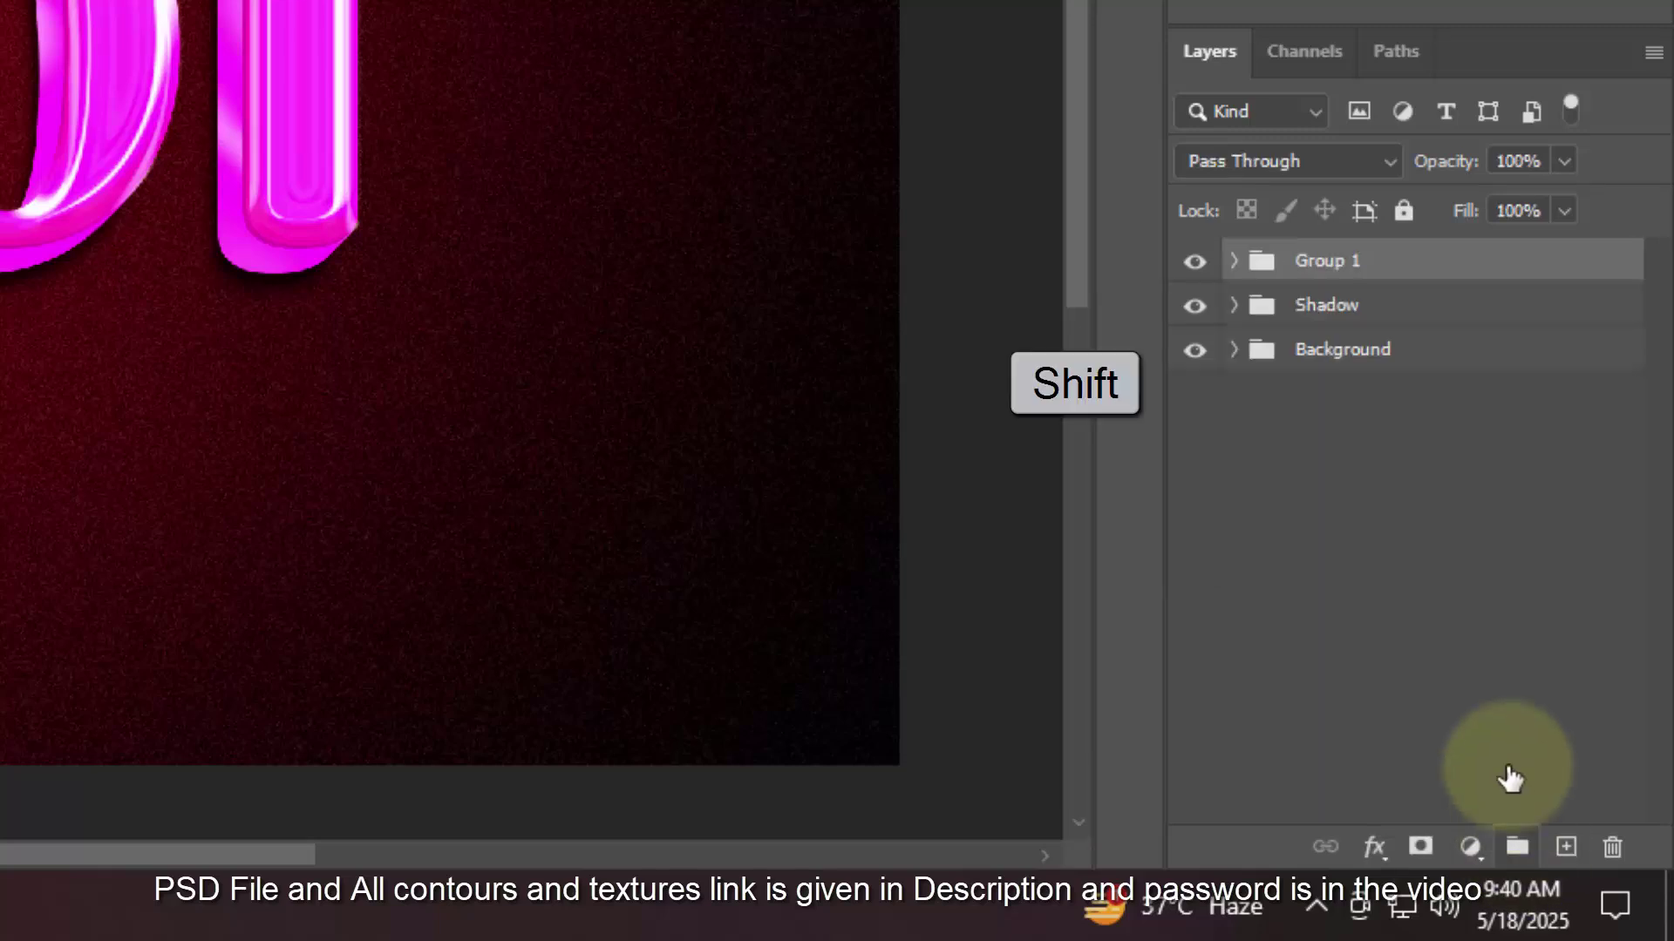
pyautogui.doubleClick(1352, 261)
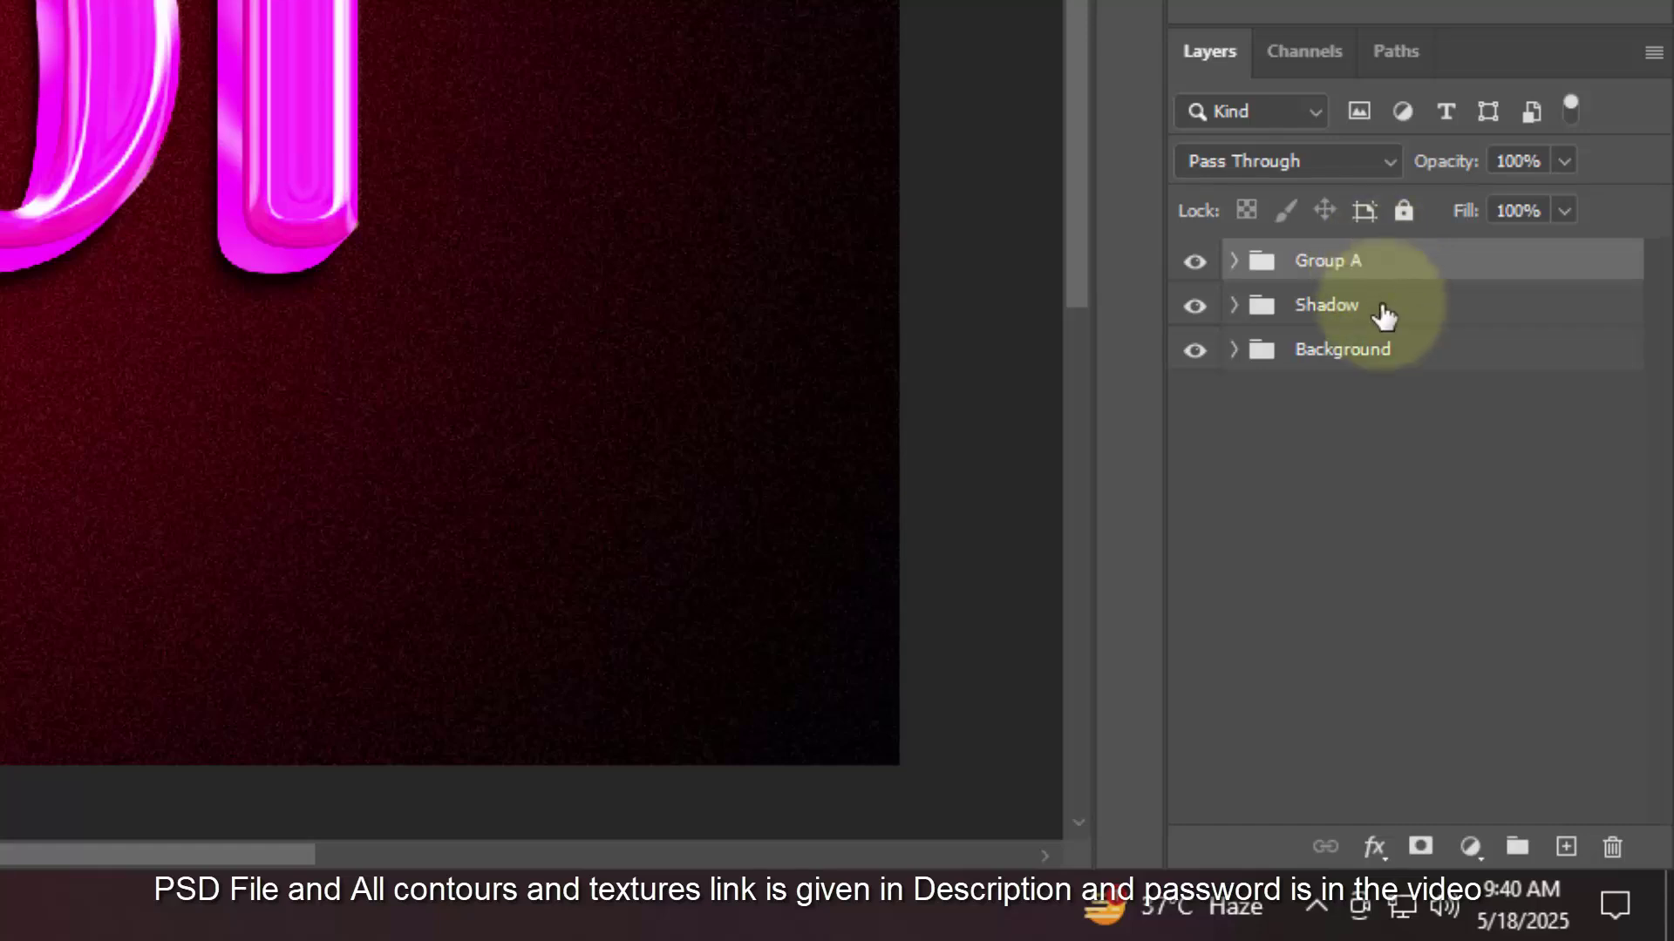
# Add a Color Balance adjustment clipped to Group A, with midtones at -3 Cyan-Red and -15 Magenta-Green.
pyautogui.click(1470, 847)
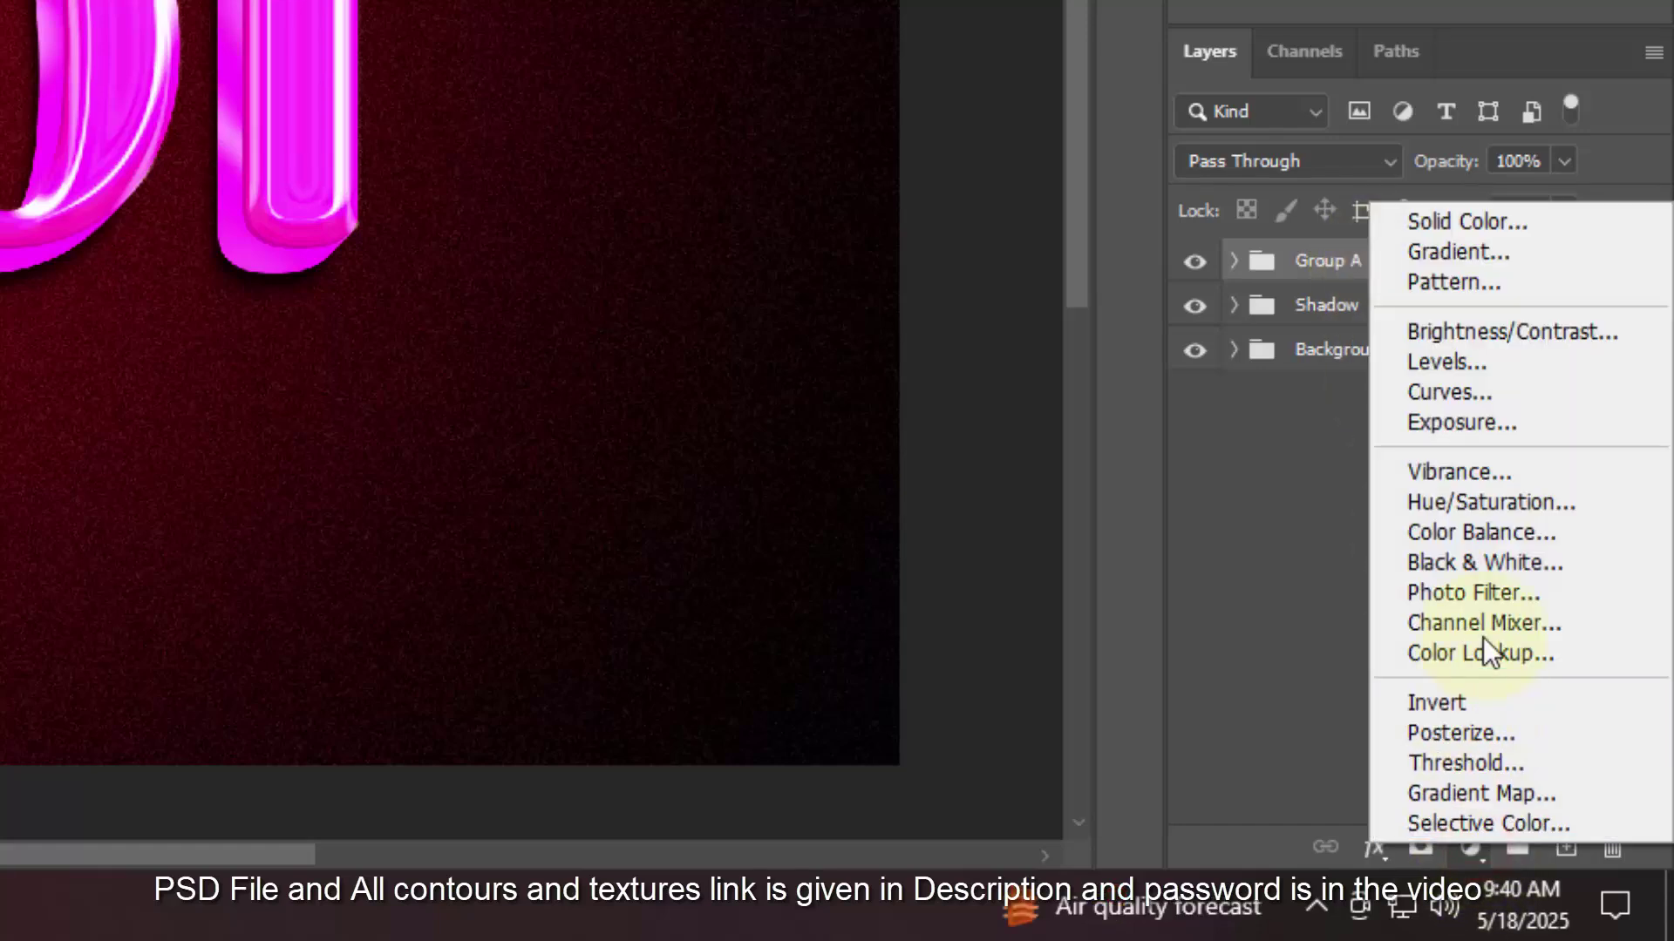
pyautogui.click(1489, 530)
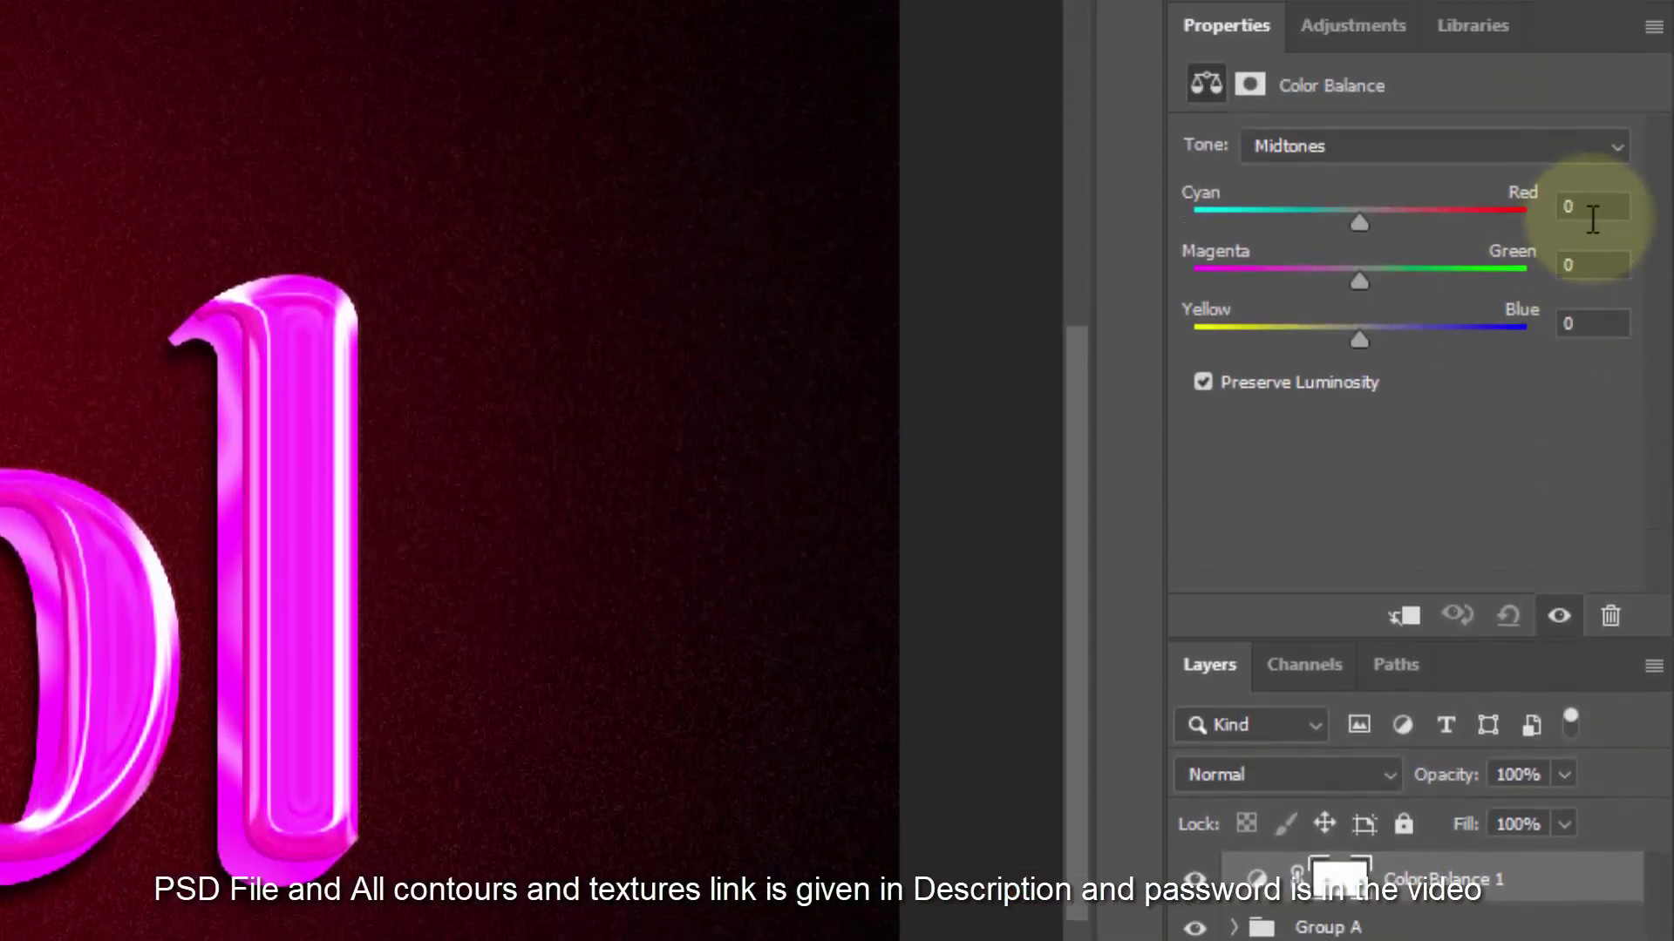
pyautogui.moveTo(1584, 219); pyautogui.dragTo(1532, 219)
pyautogui.write('-3')
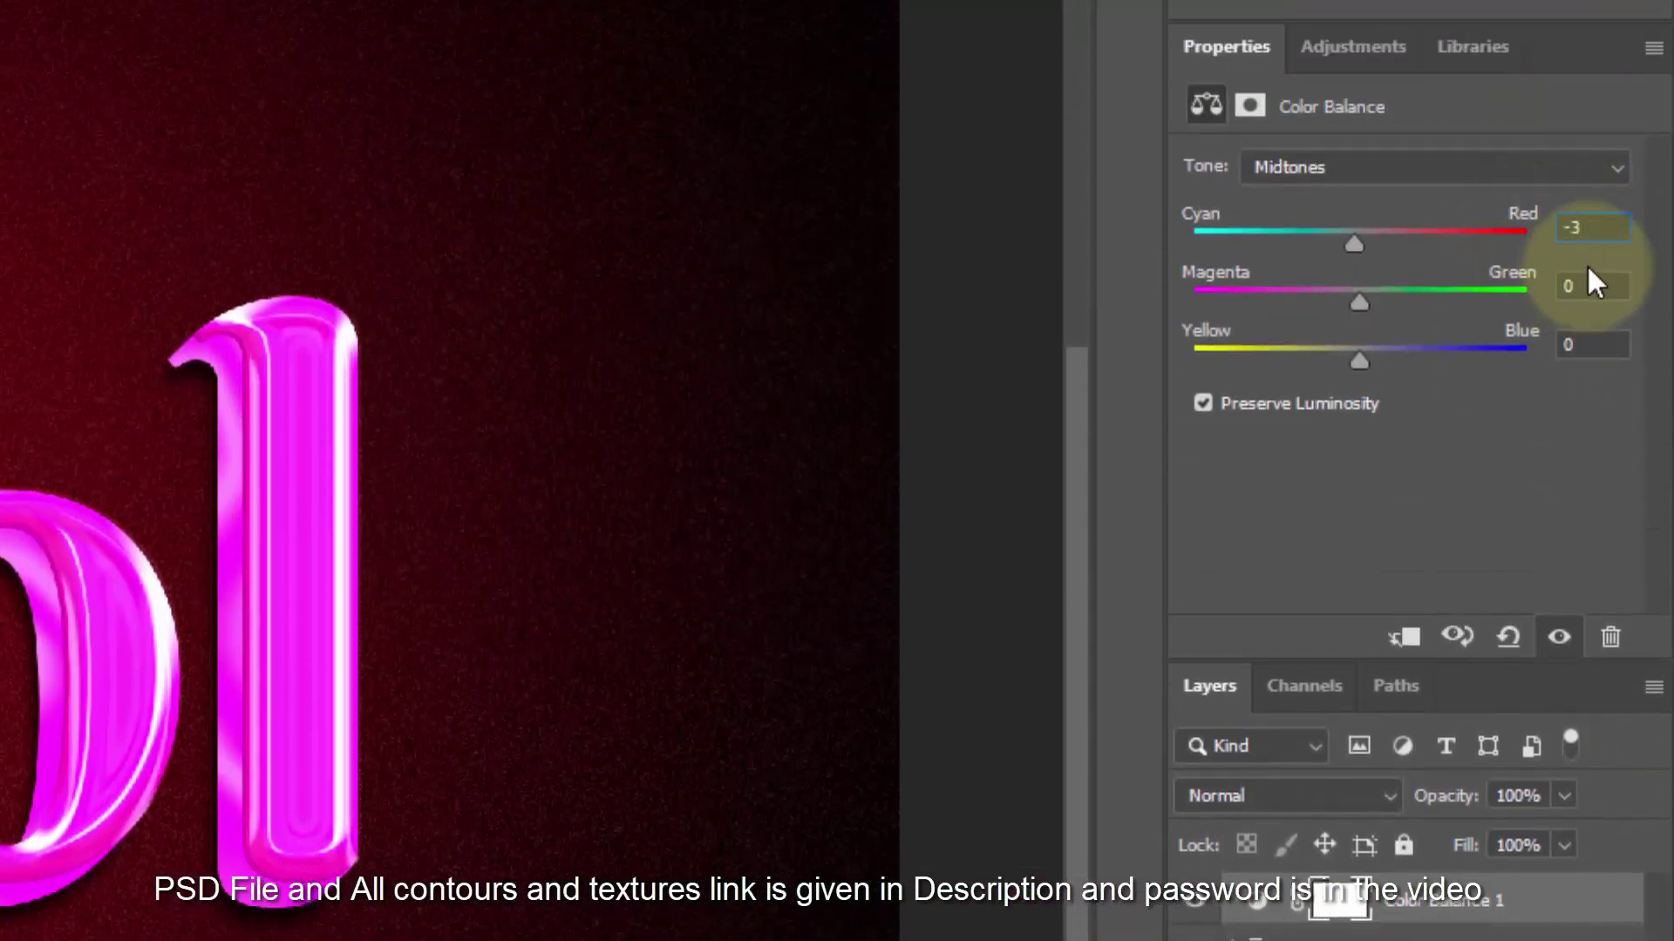
pyautogui.press('Return')
pyautogui.click(1587, 280)
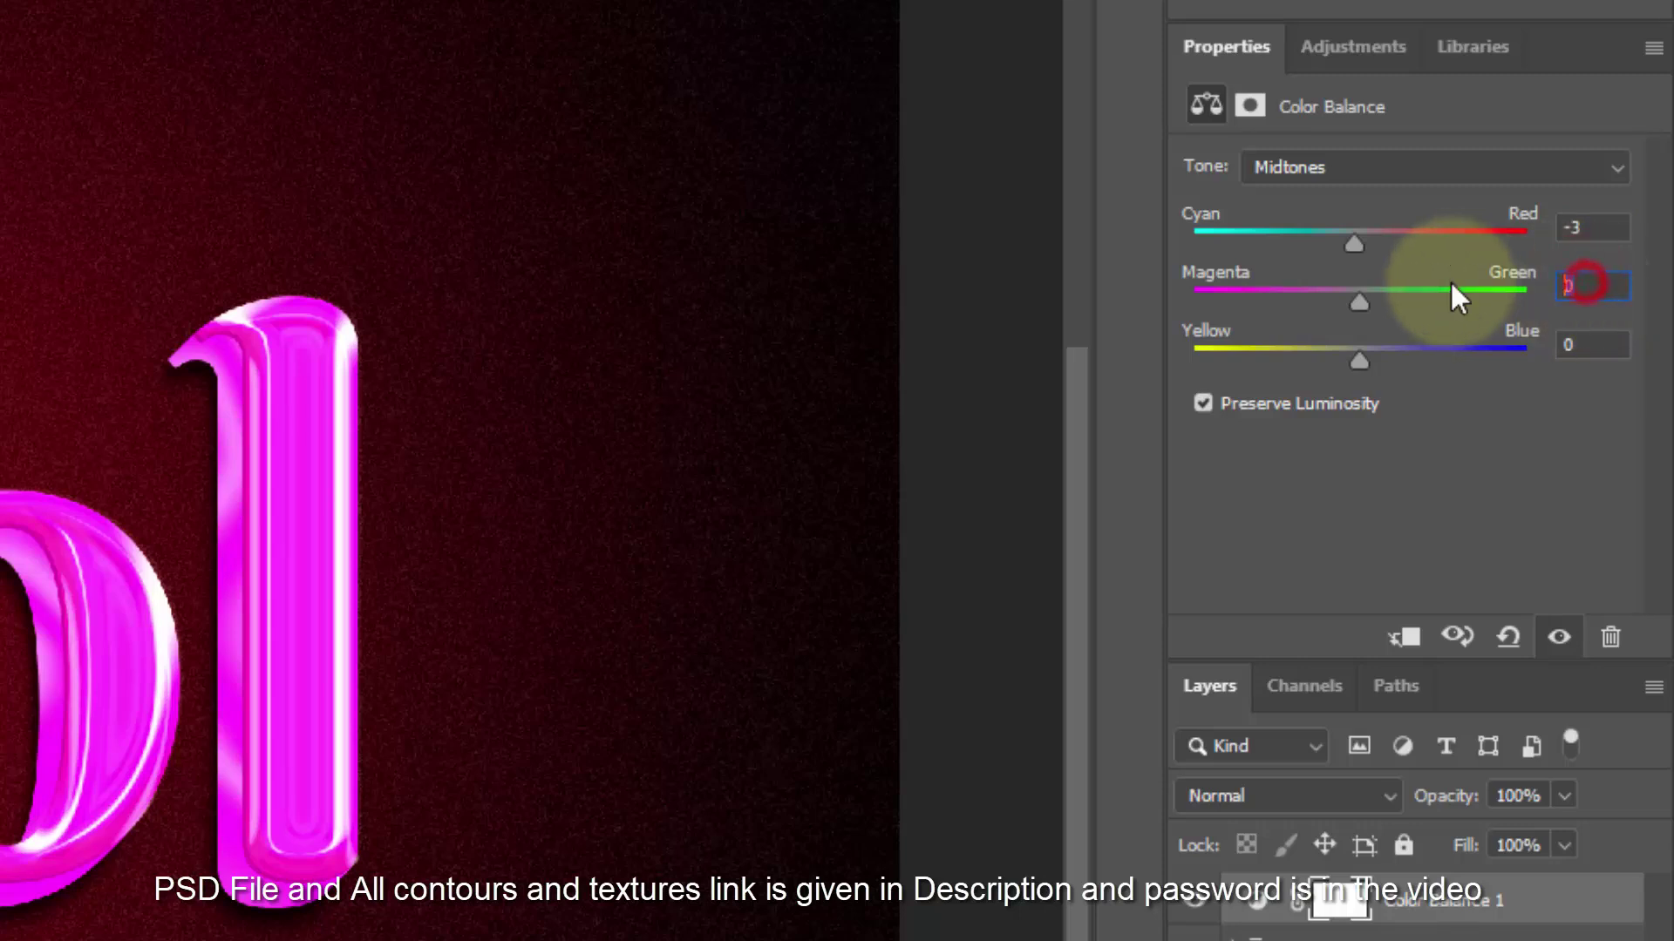
pyautogui.write('-15')
pyautogui.click(1410, 638)
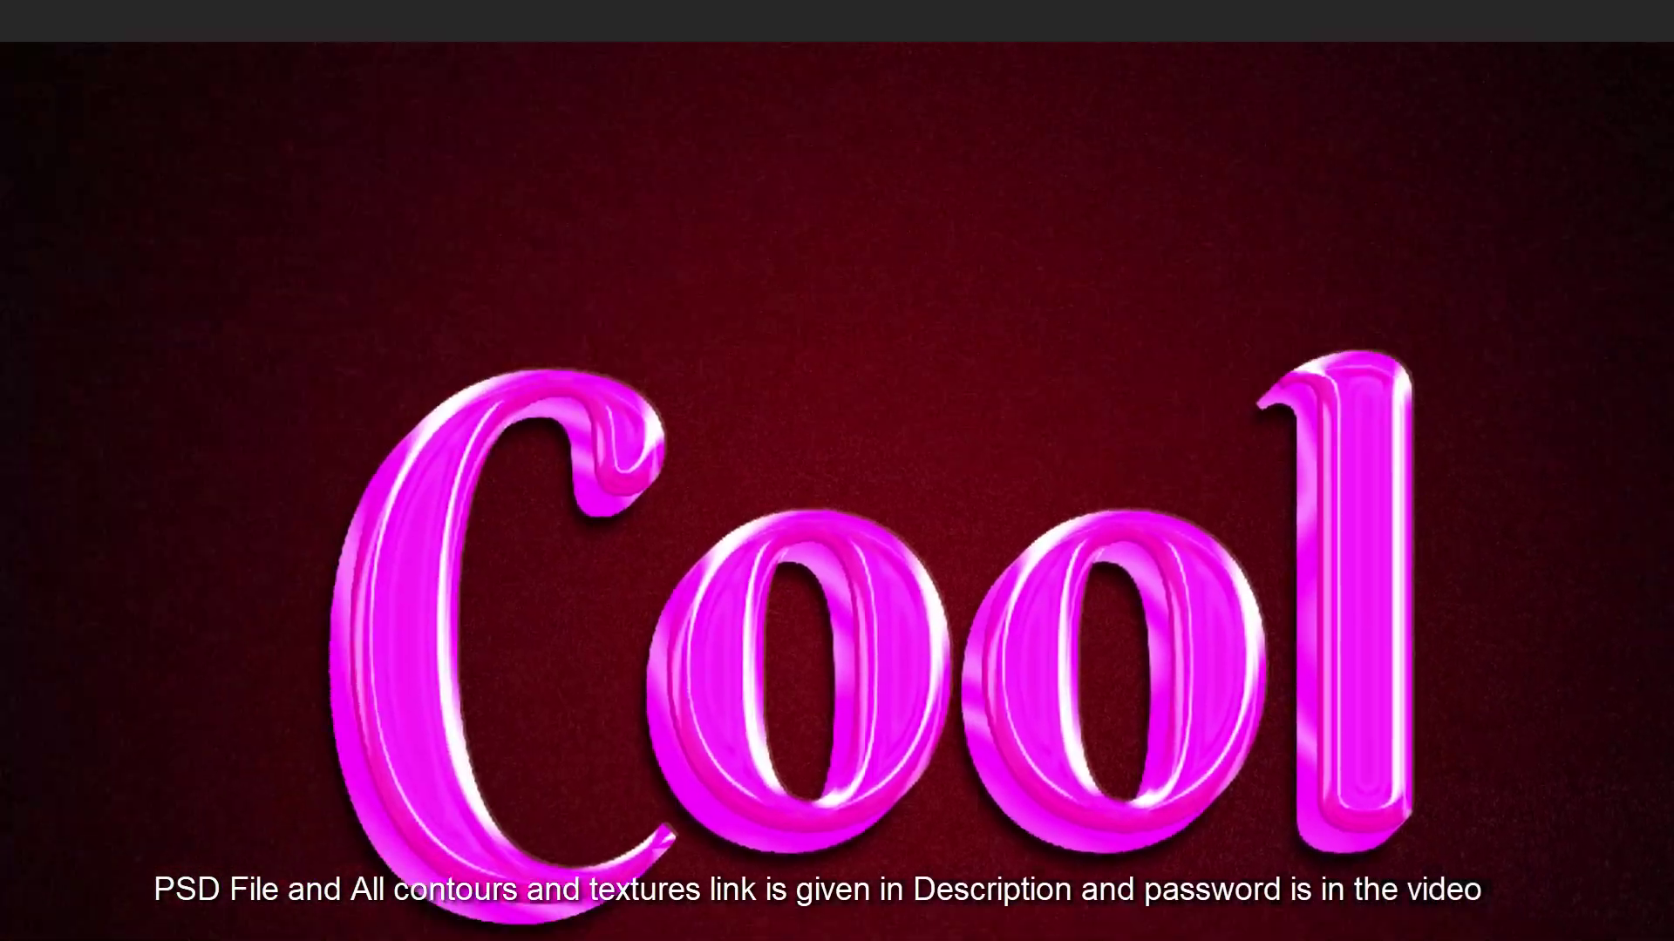
# Place the Textrue image as an embedded layer on top and clip it to Group A.
pyautogui.click(59, 20)
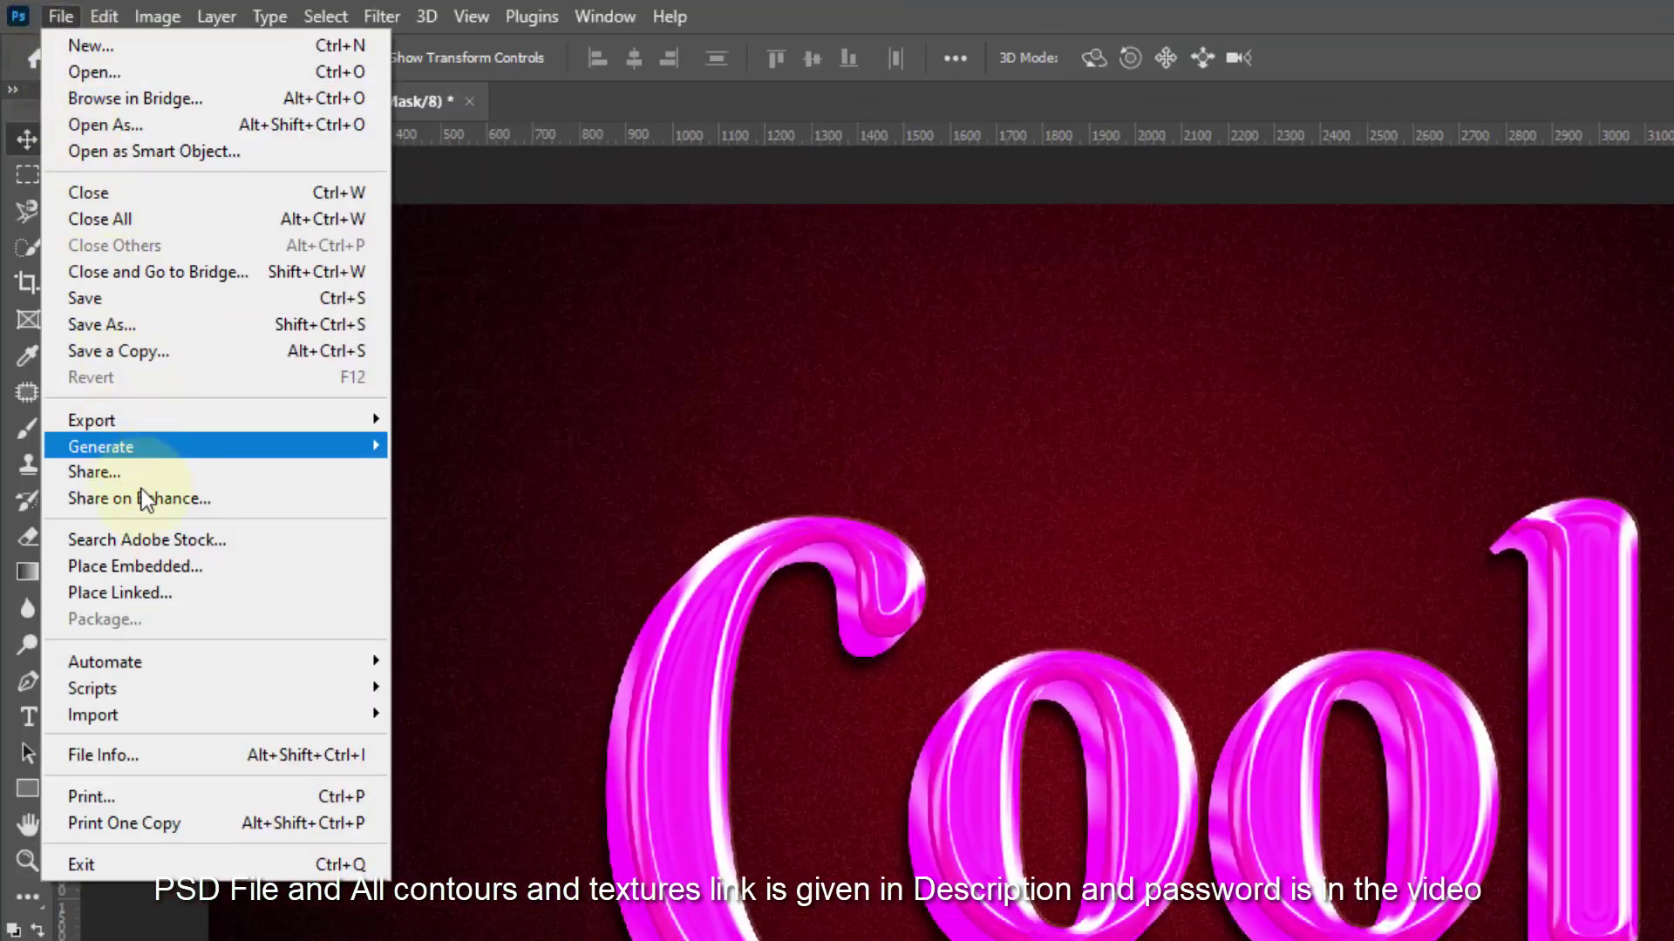
pyautogui.click(155, 567)
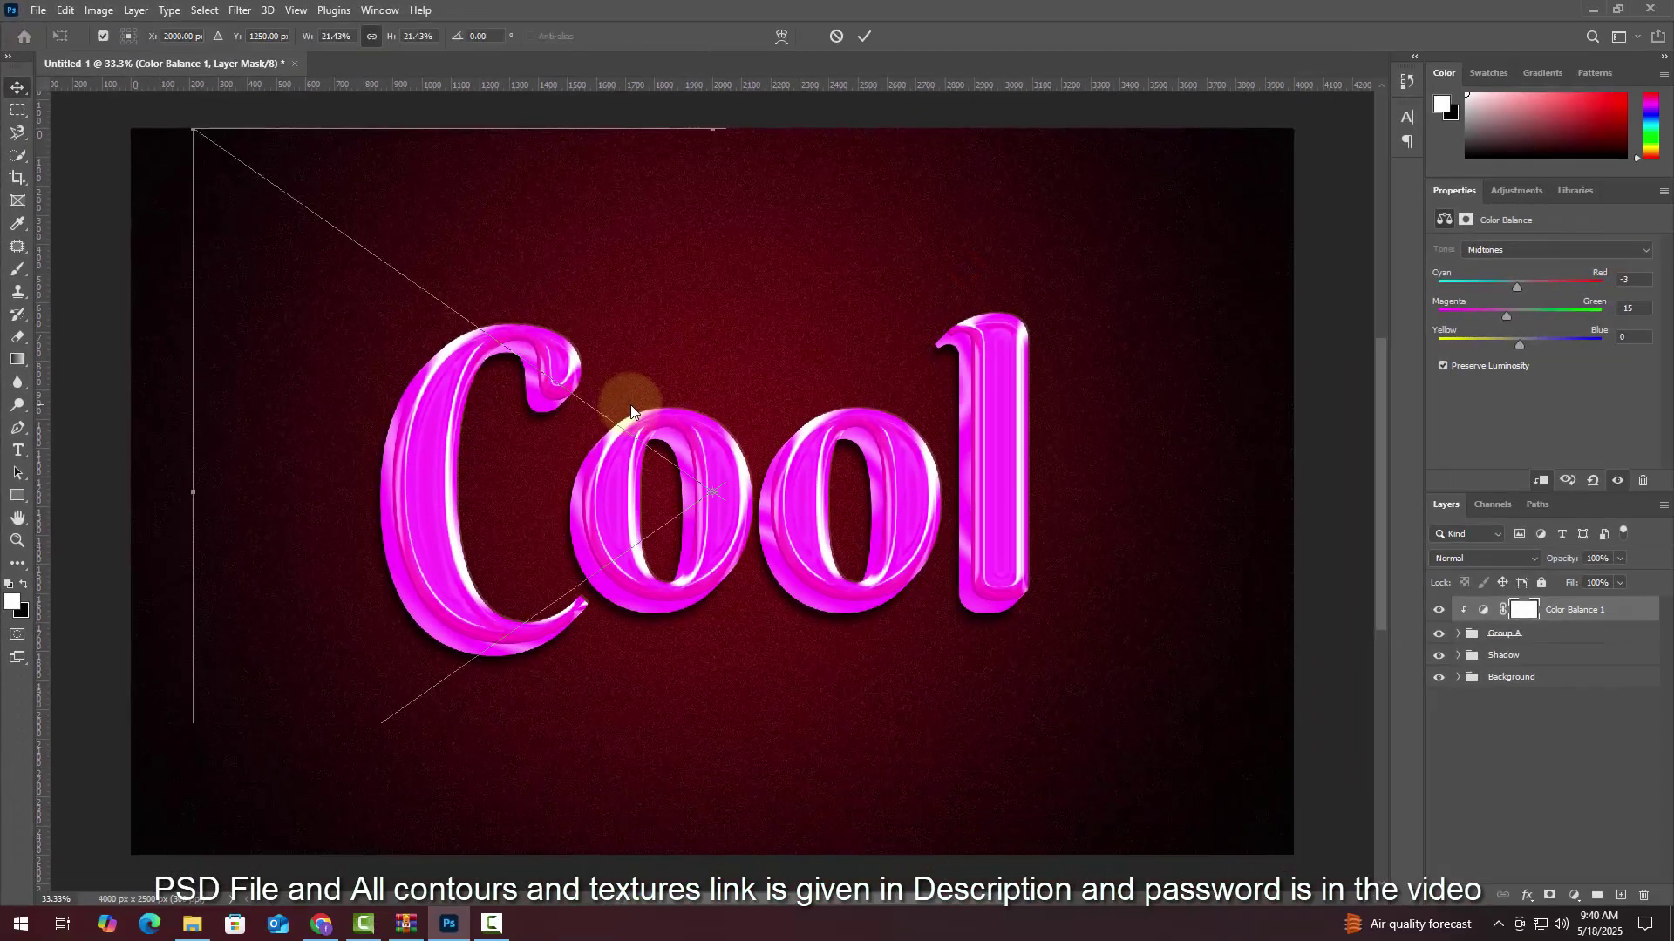
pyautogui.click(863, 37)
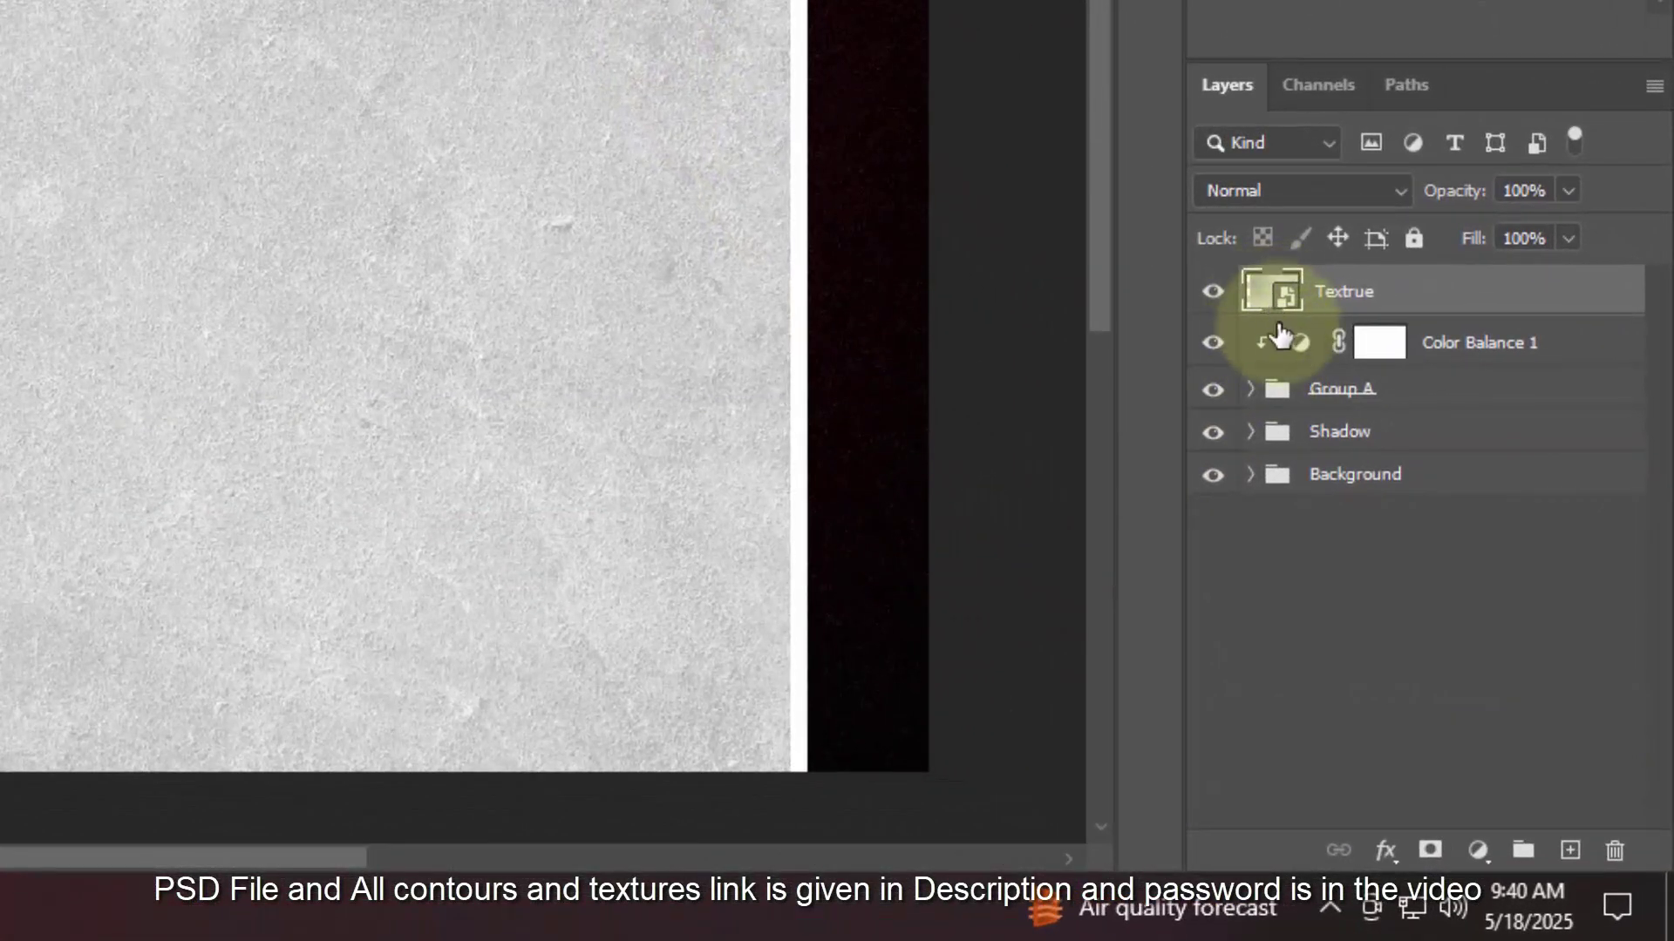
pyautogui.keyDown('alt'); pyautogui.click(1274, 309); pyautogui.keyUp('alt')
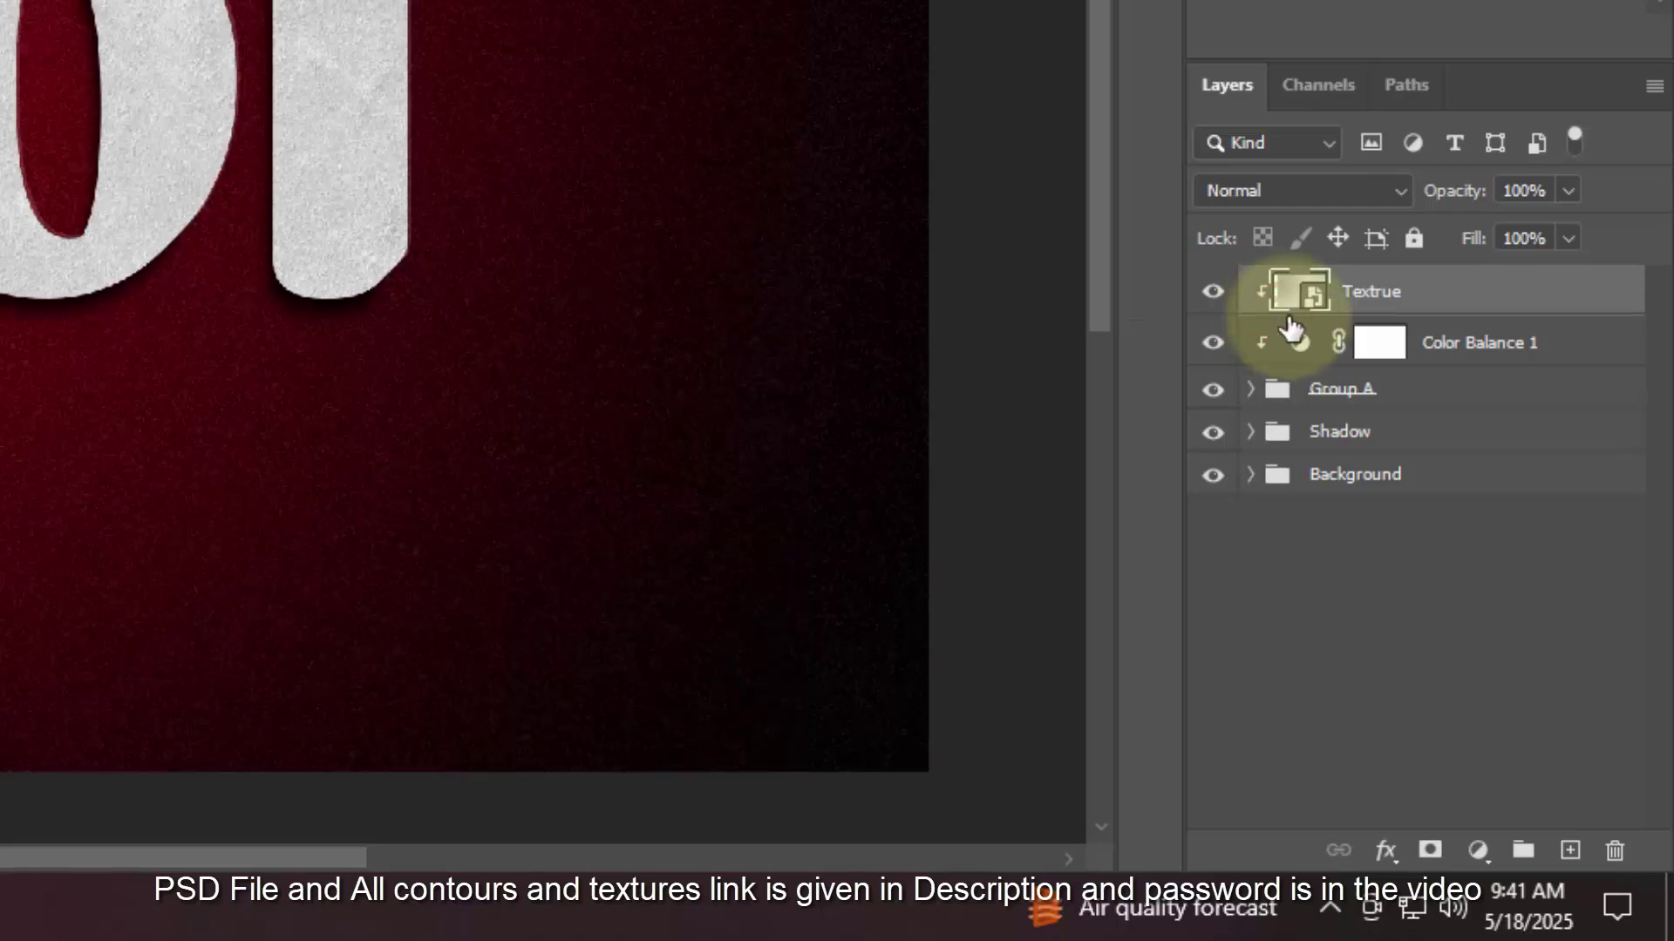
# Set the Textrue layer to 42% opacity with the Soft Light blend mode.
pyautogui.click(1524, 191)
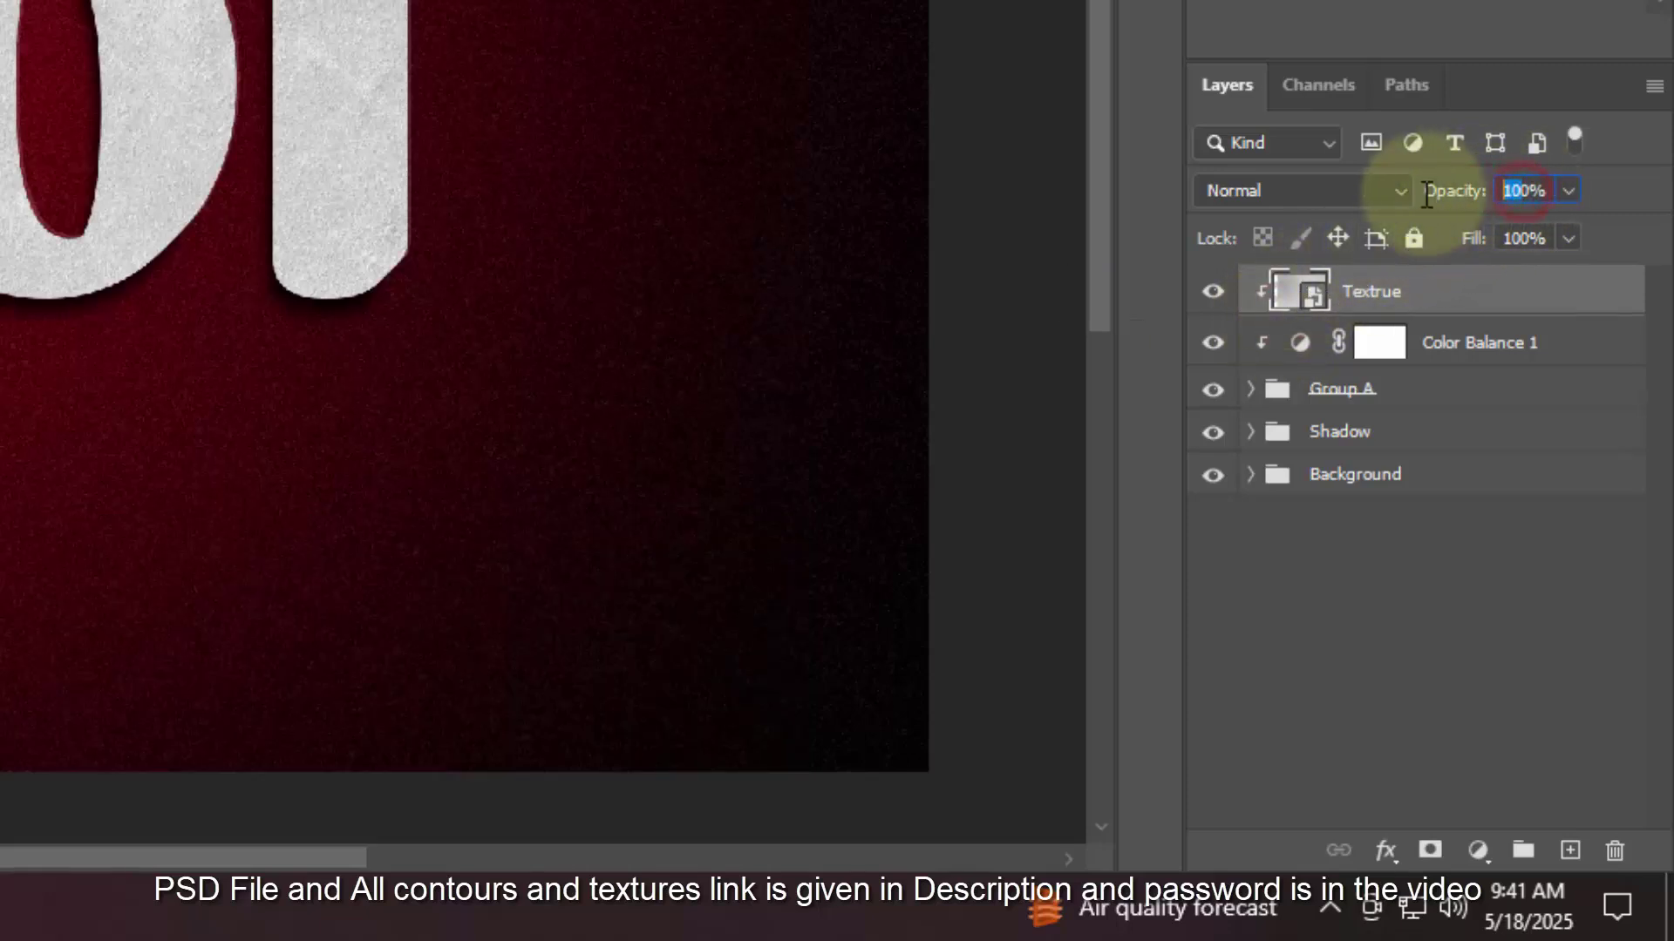
pyautogui.write('0')
pyautogui.press('BackSpace')
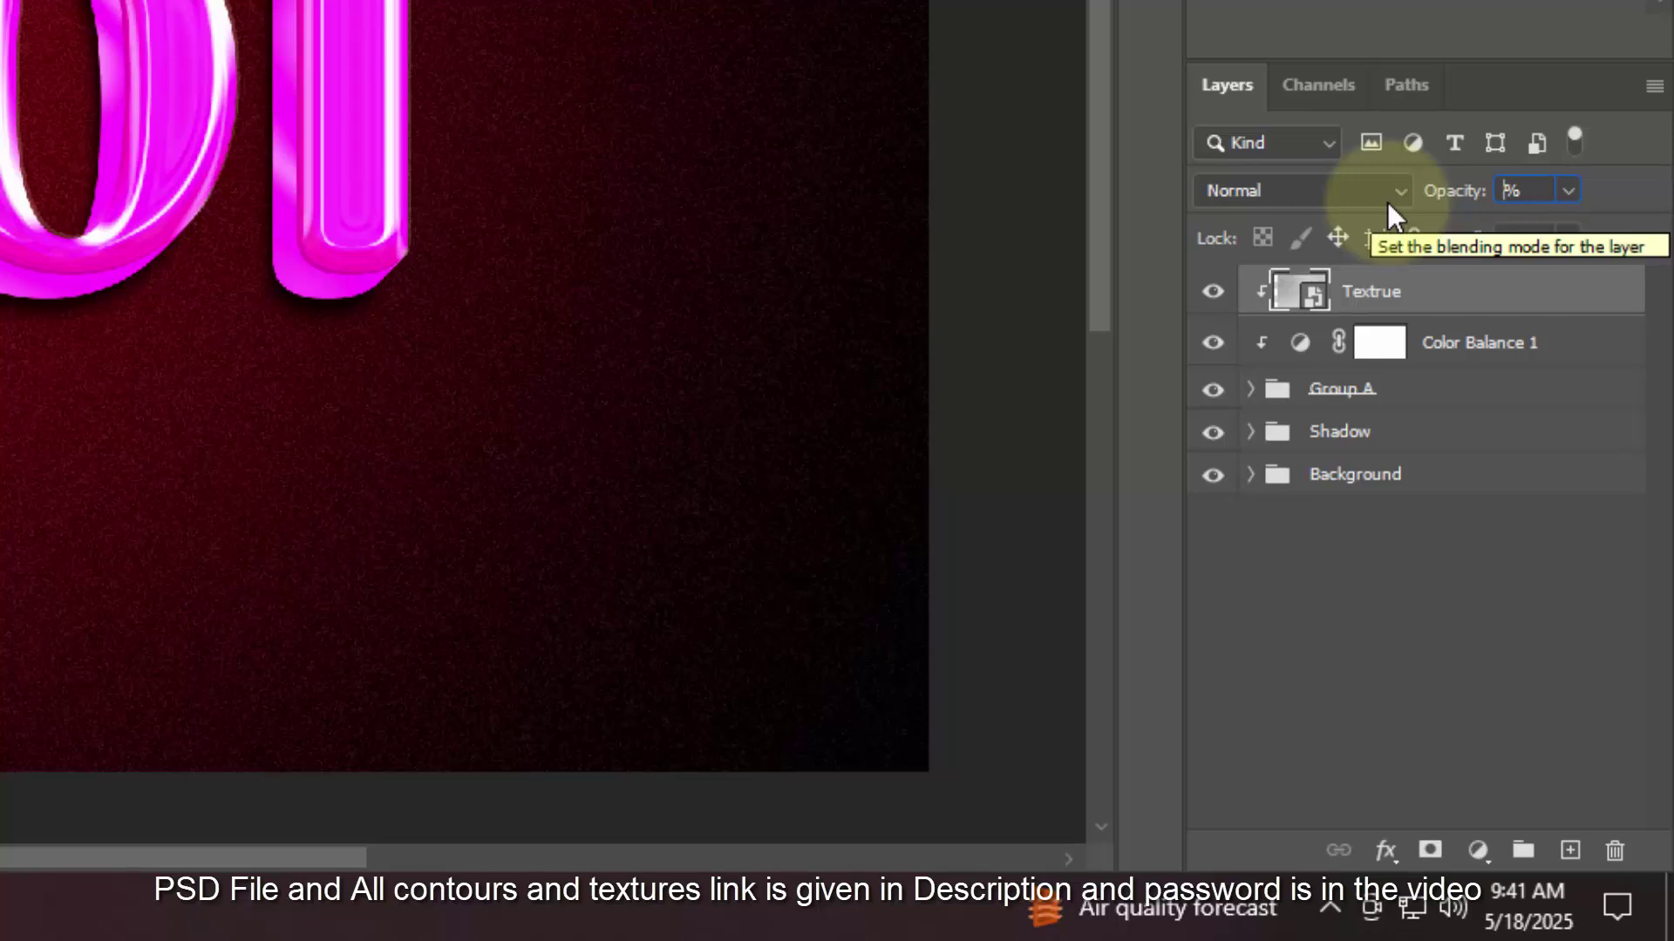
pyautogui.write('42')
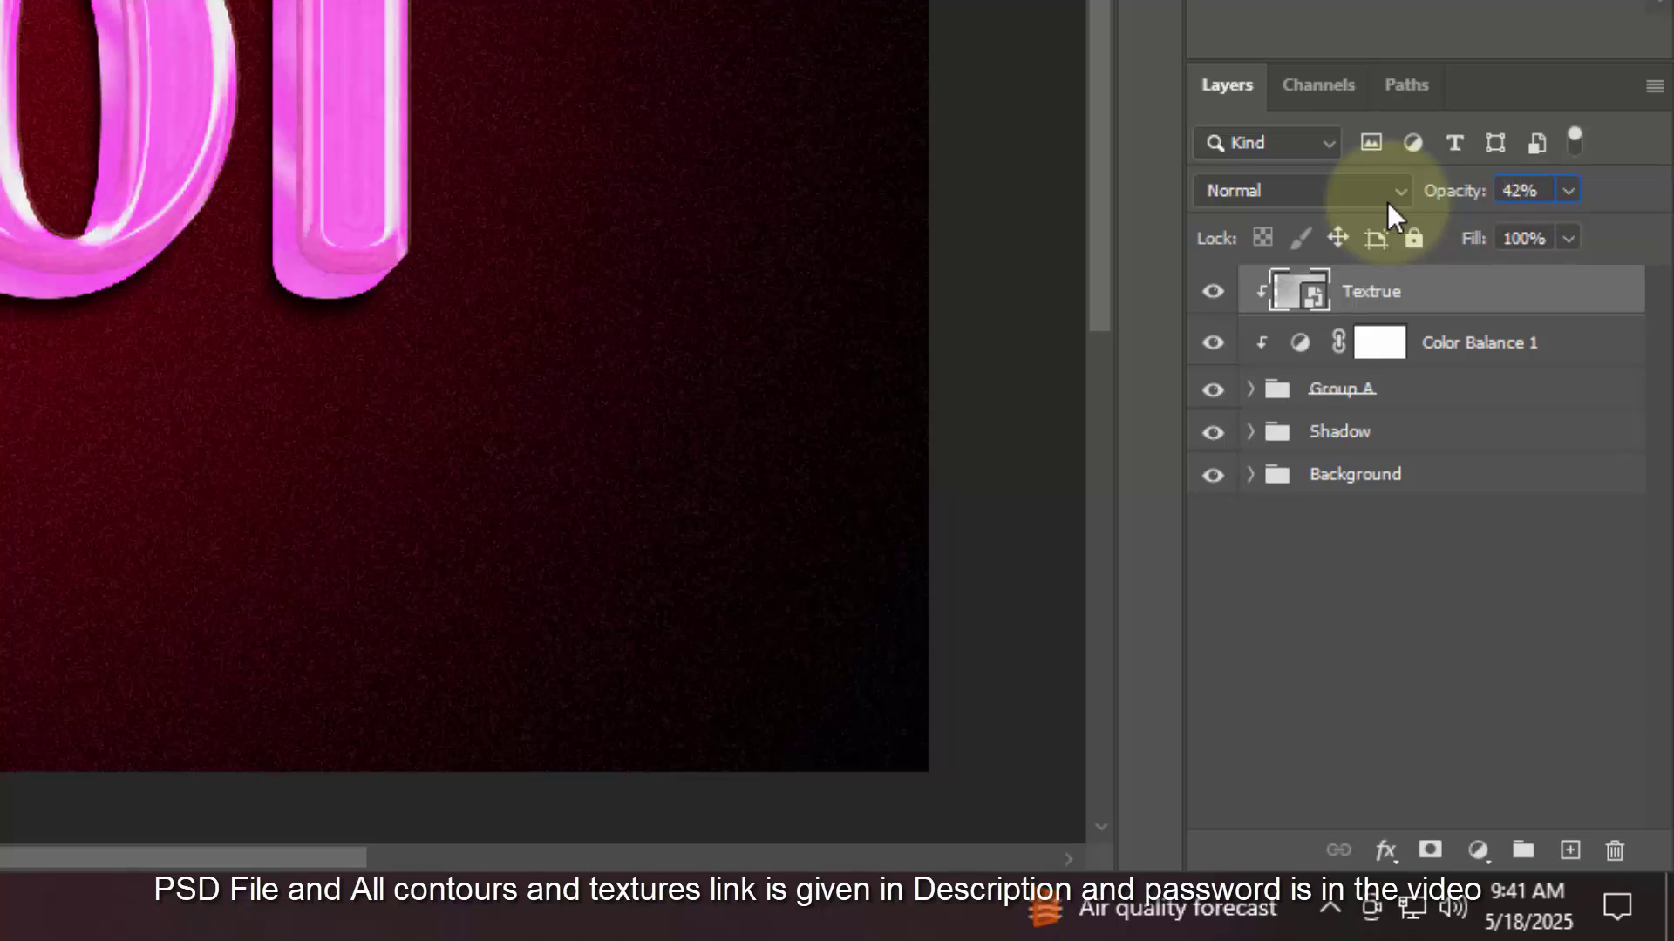
pyautogui.click(1264, 192)
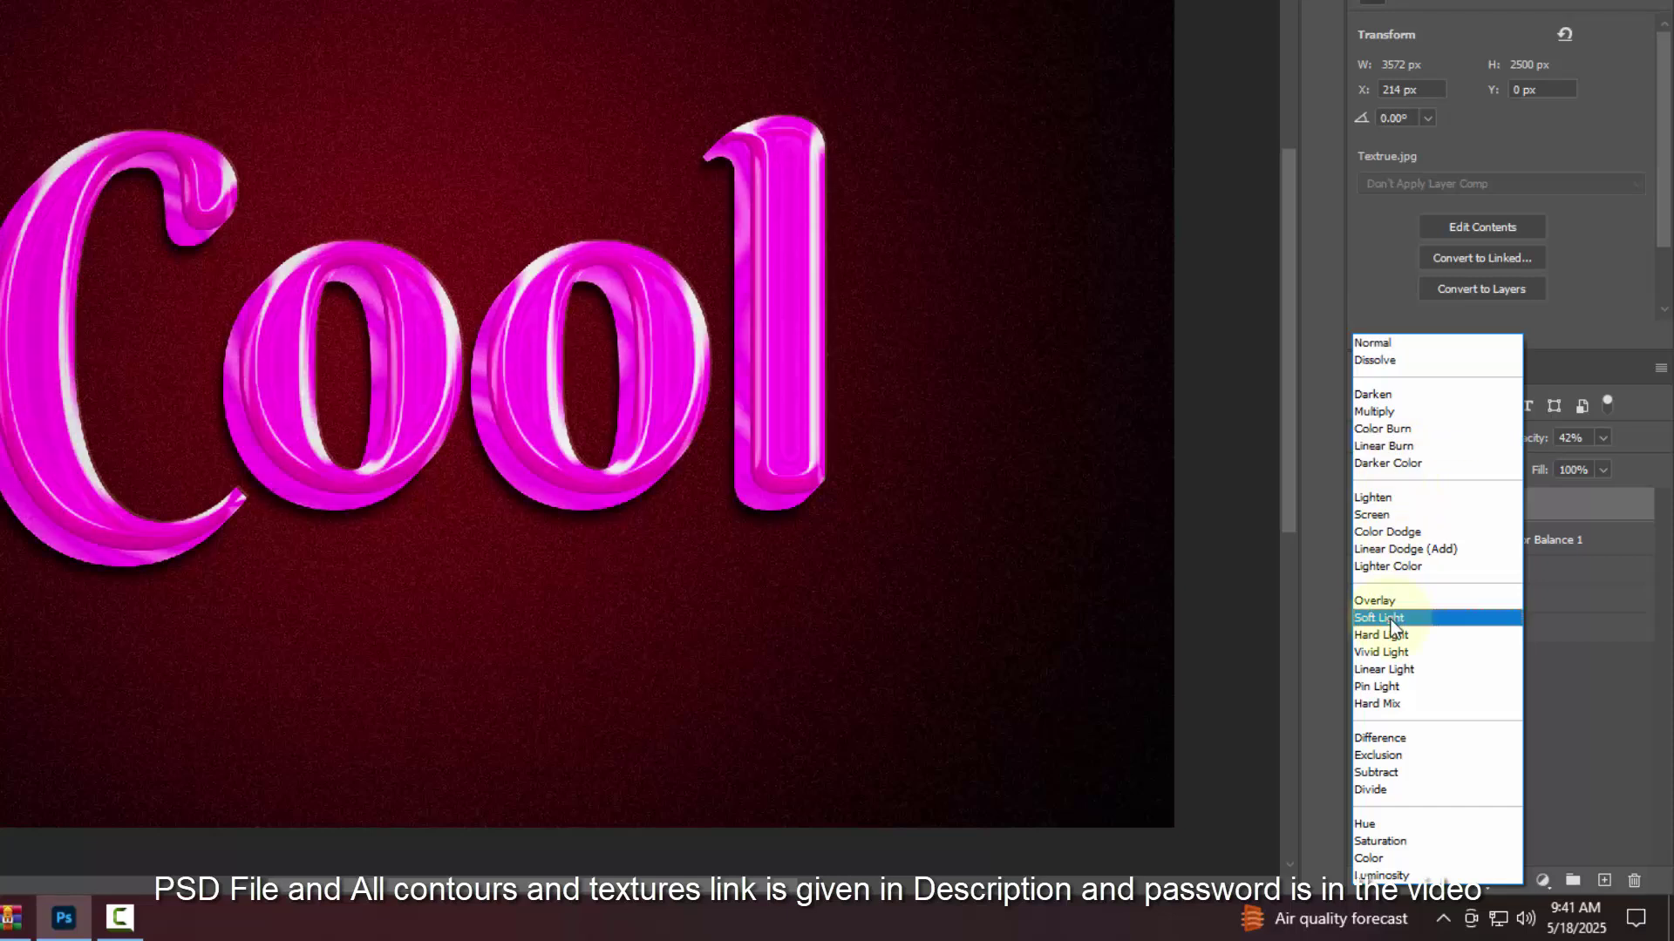
pyautogui.click(1392, 619)
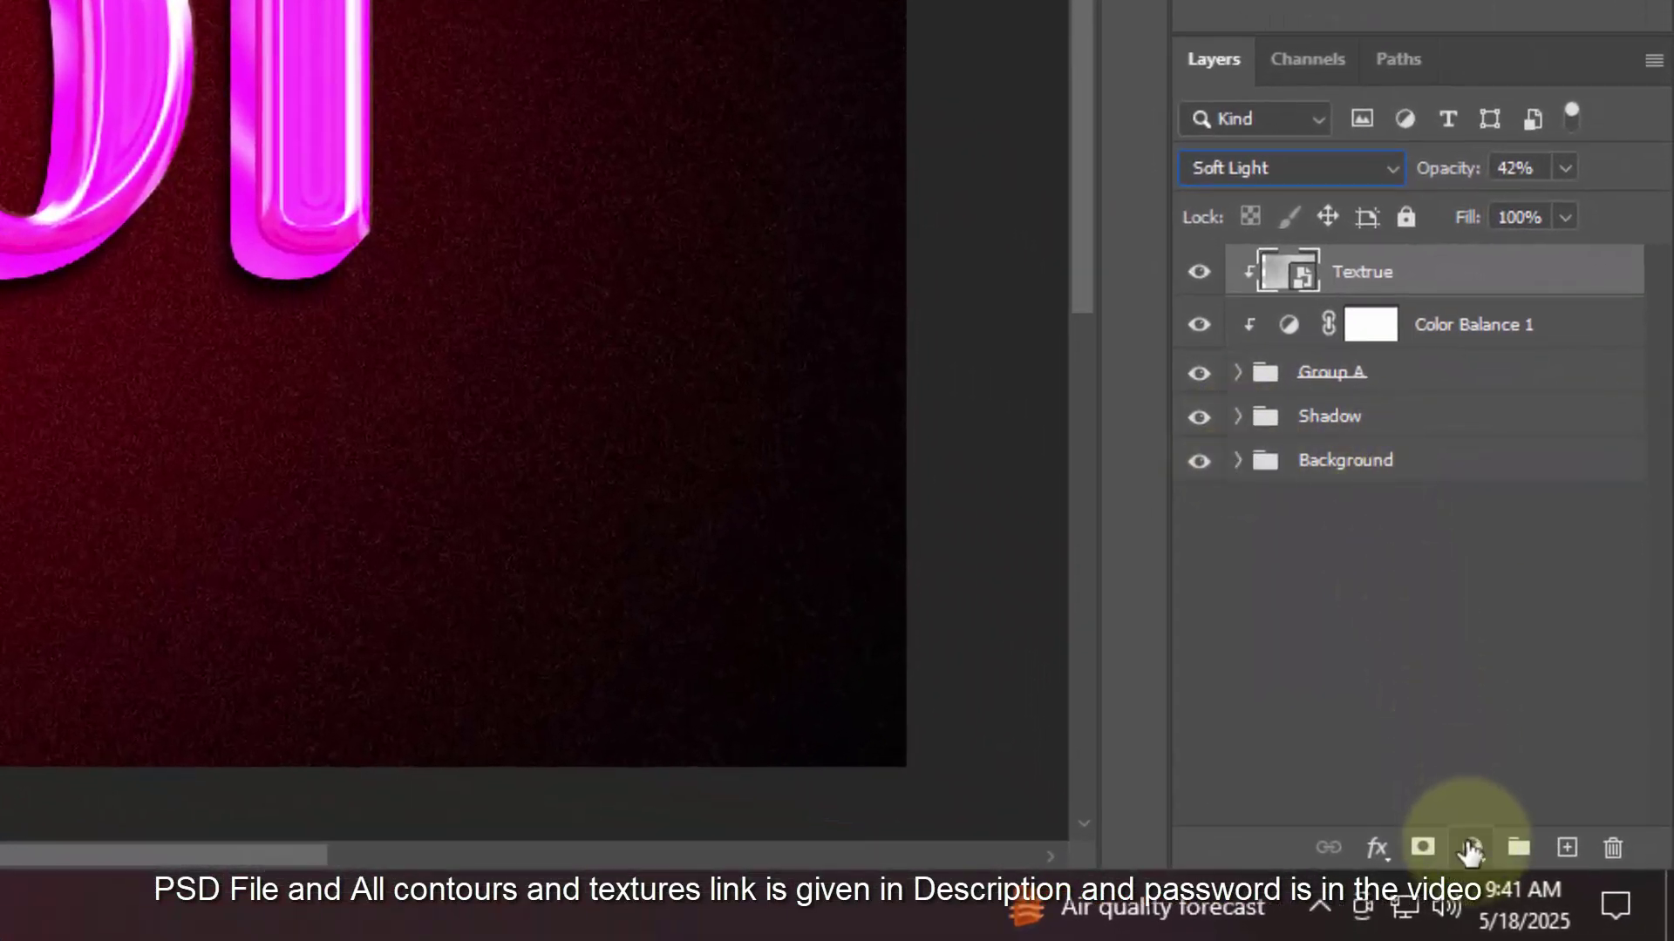
# Add a gradient fill layer above Textrue using the first Basics preset, with its starting color stop set to 290a59.
pyautogui.click(1468, 845)
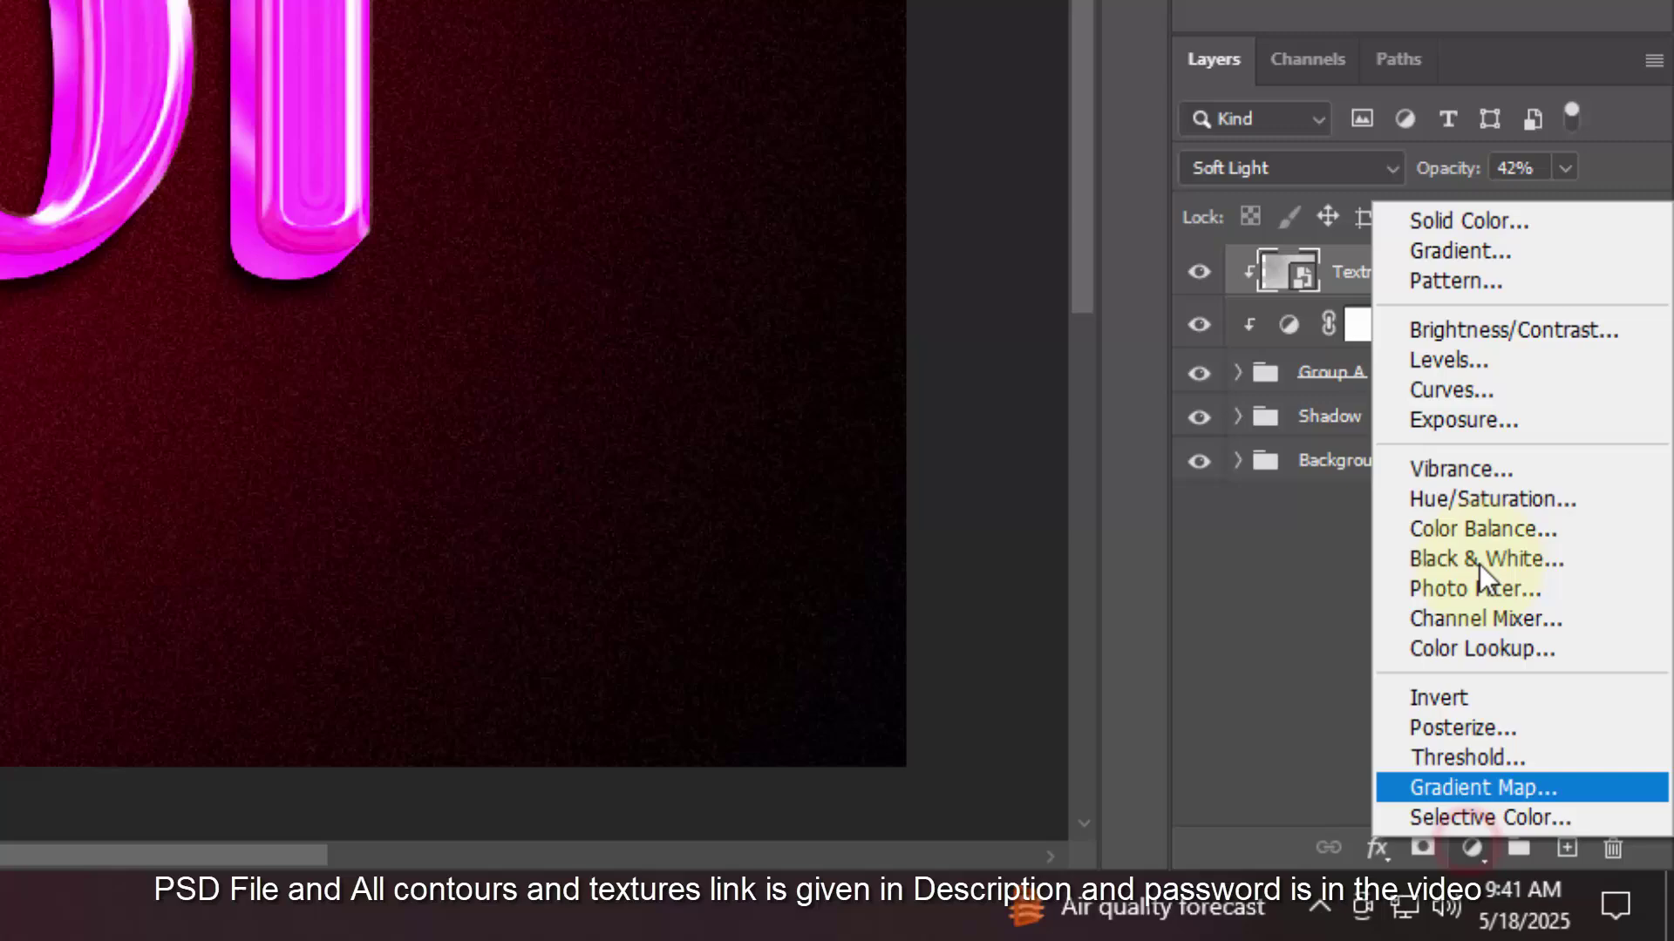
pyautogui.click(1484, 254)
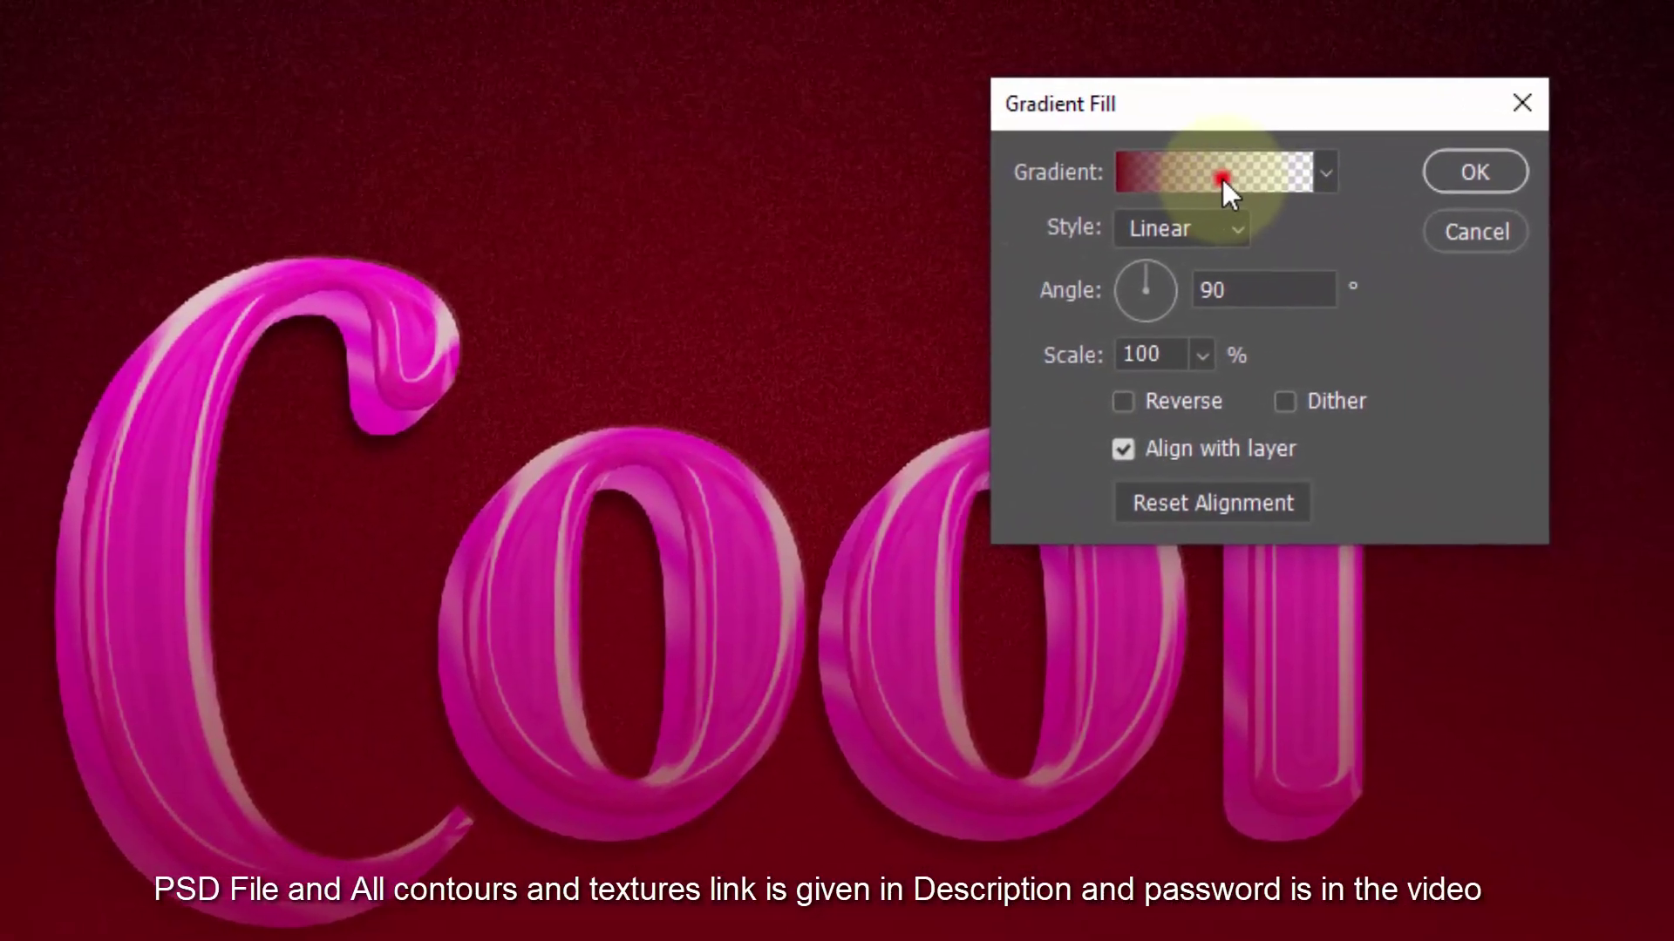
pyautogui.click(1037, 110)
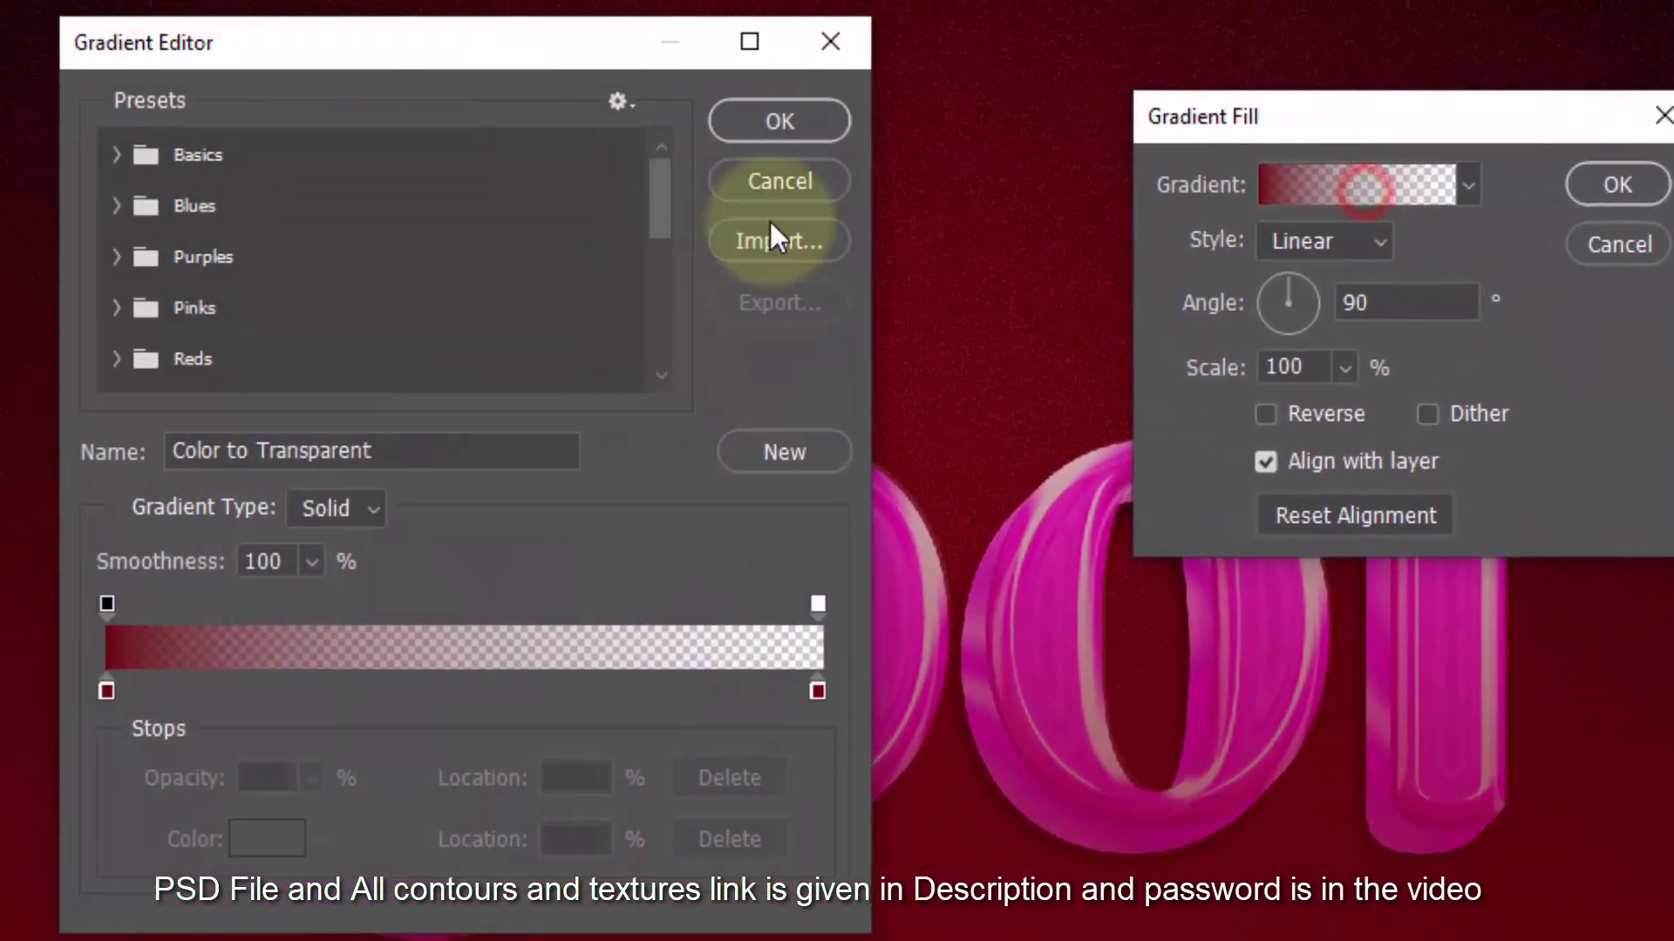
pyautogui.click(161, 157)
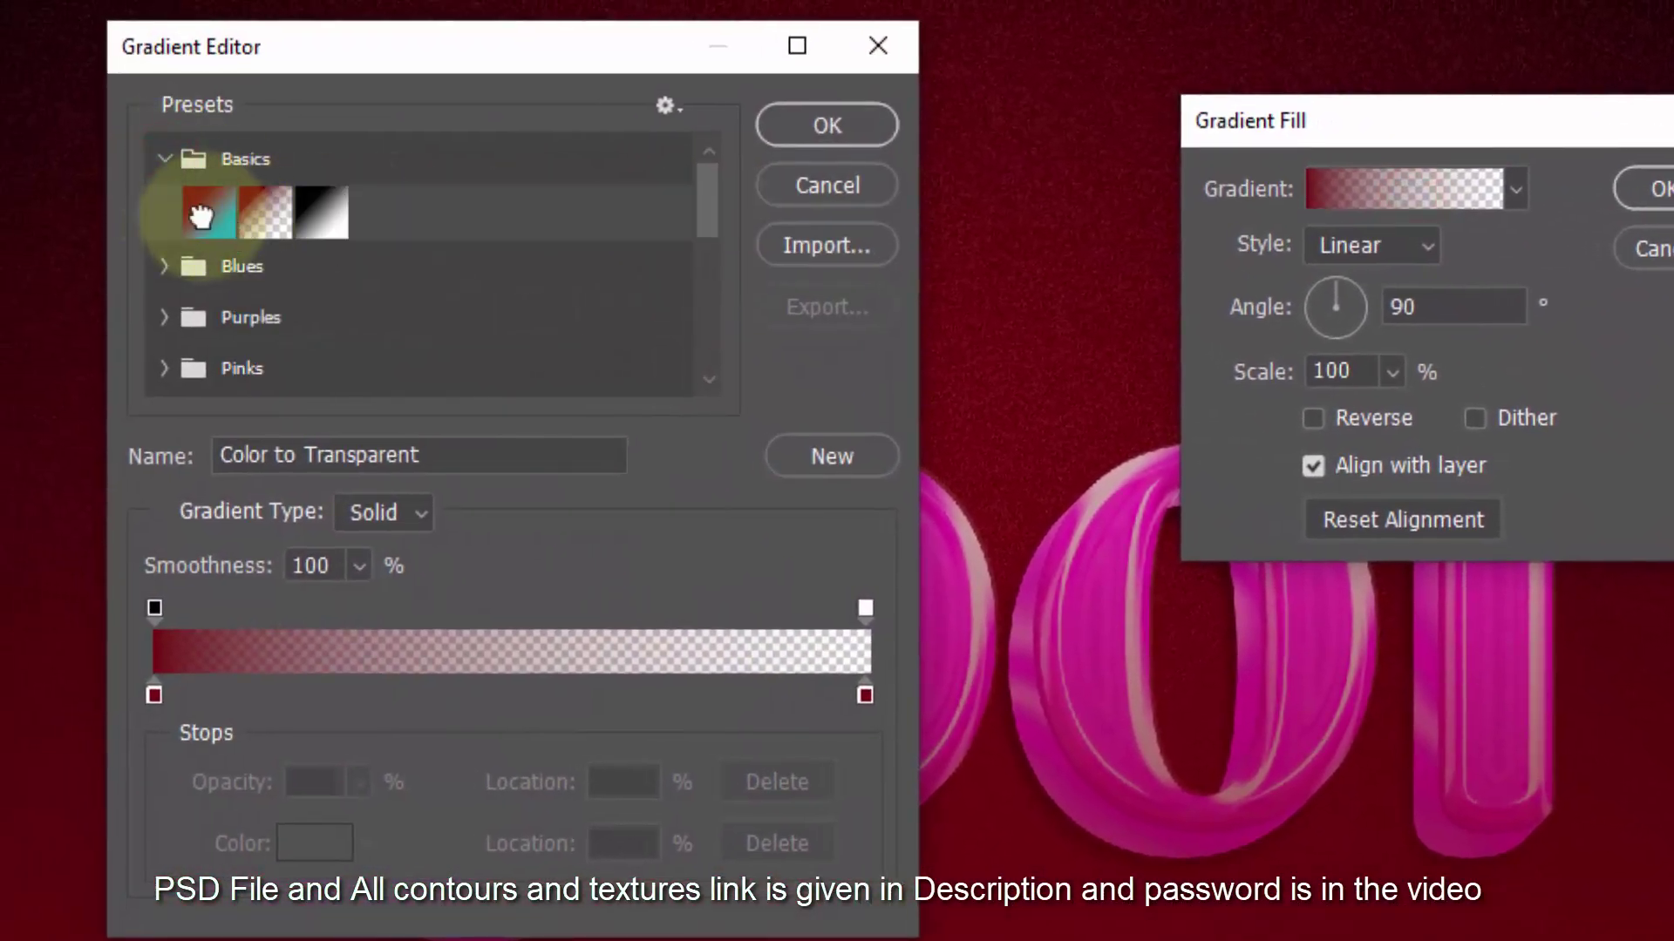
pyautogui.click(199, 214)
pyautogui.click(154, 695)
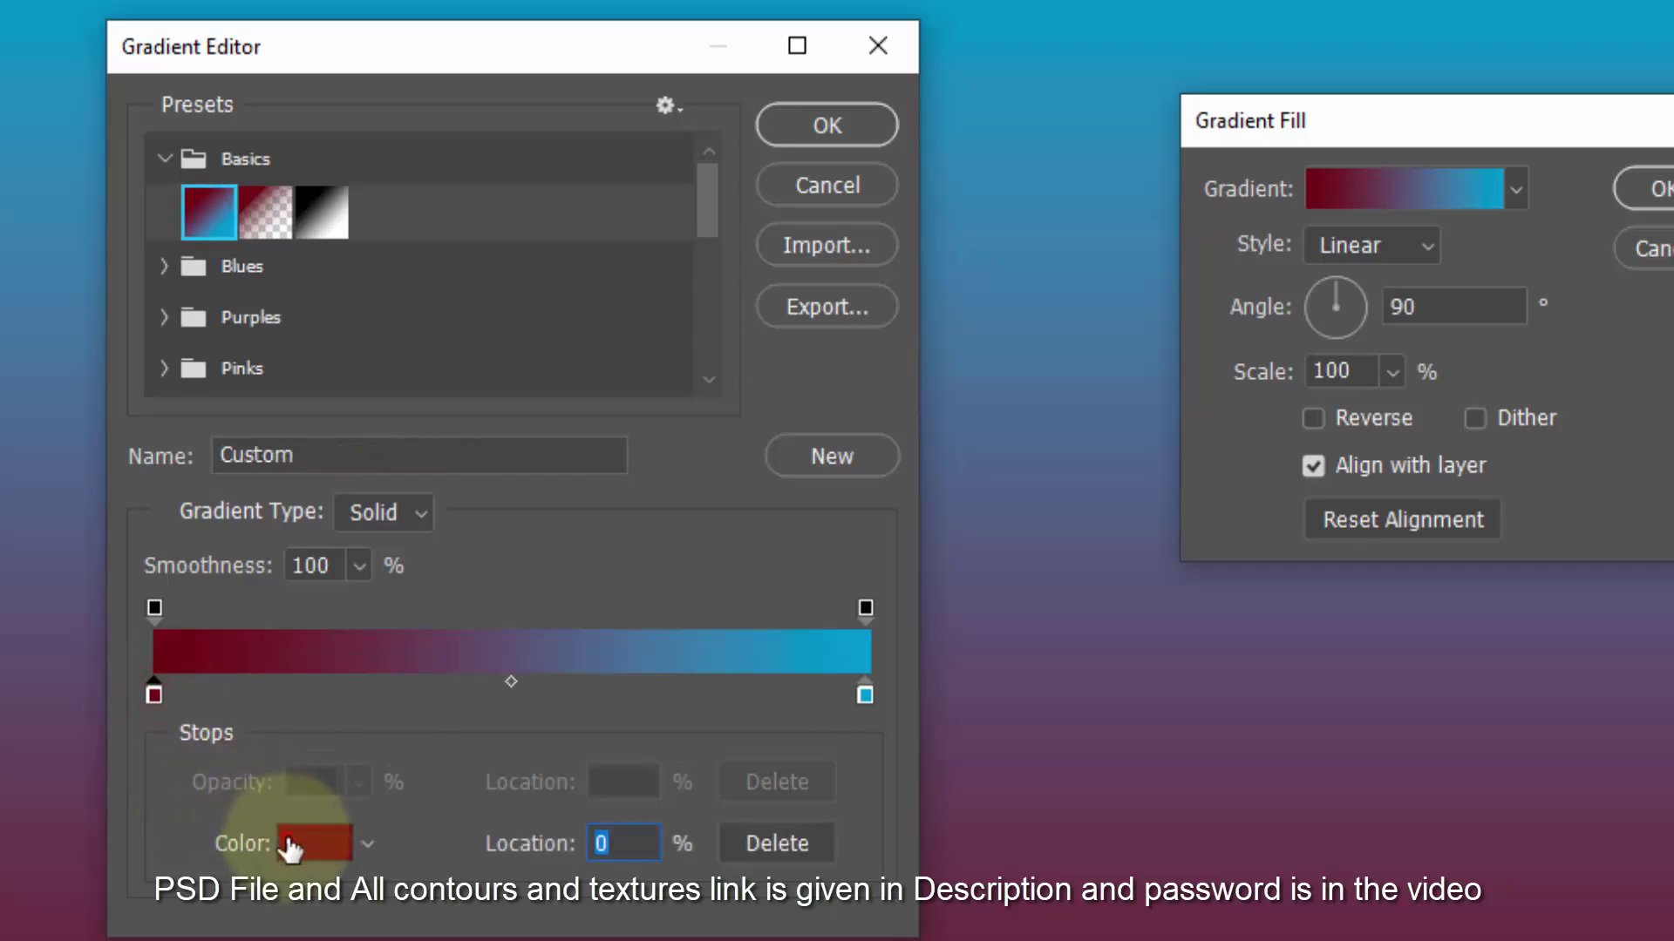
pyautogui.click(309, 843)
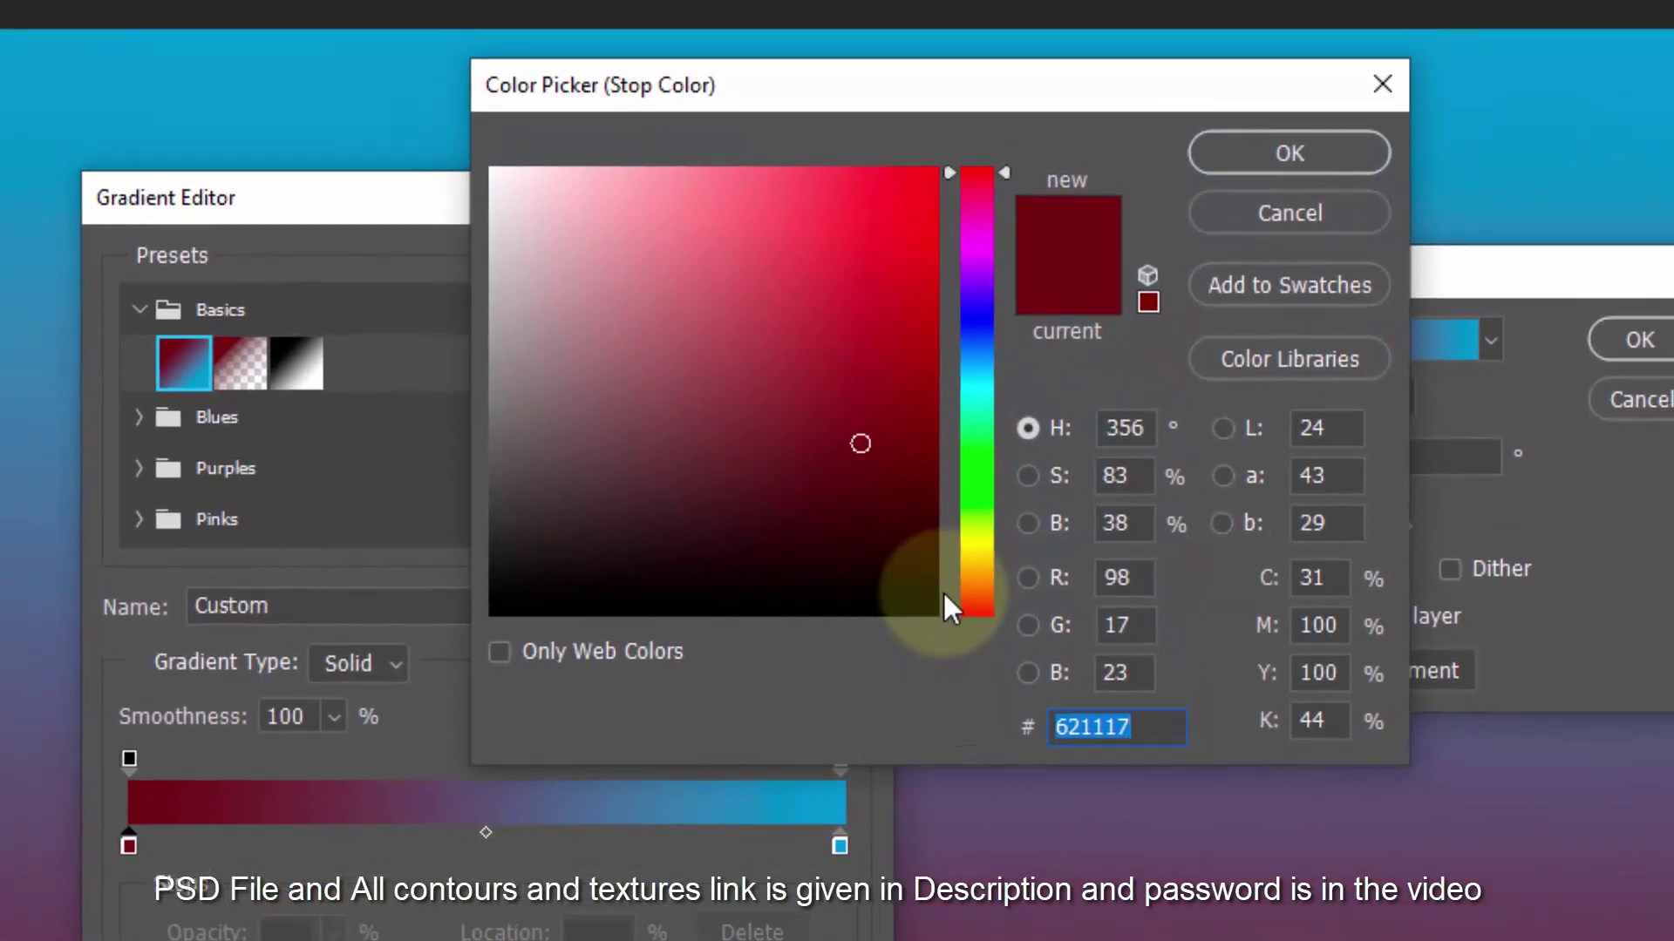
pyautogui.write('290a')
pyautogui.write('59')
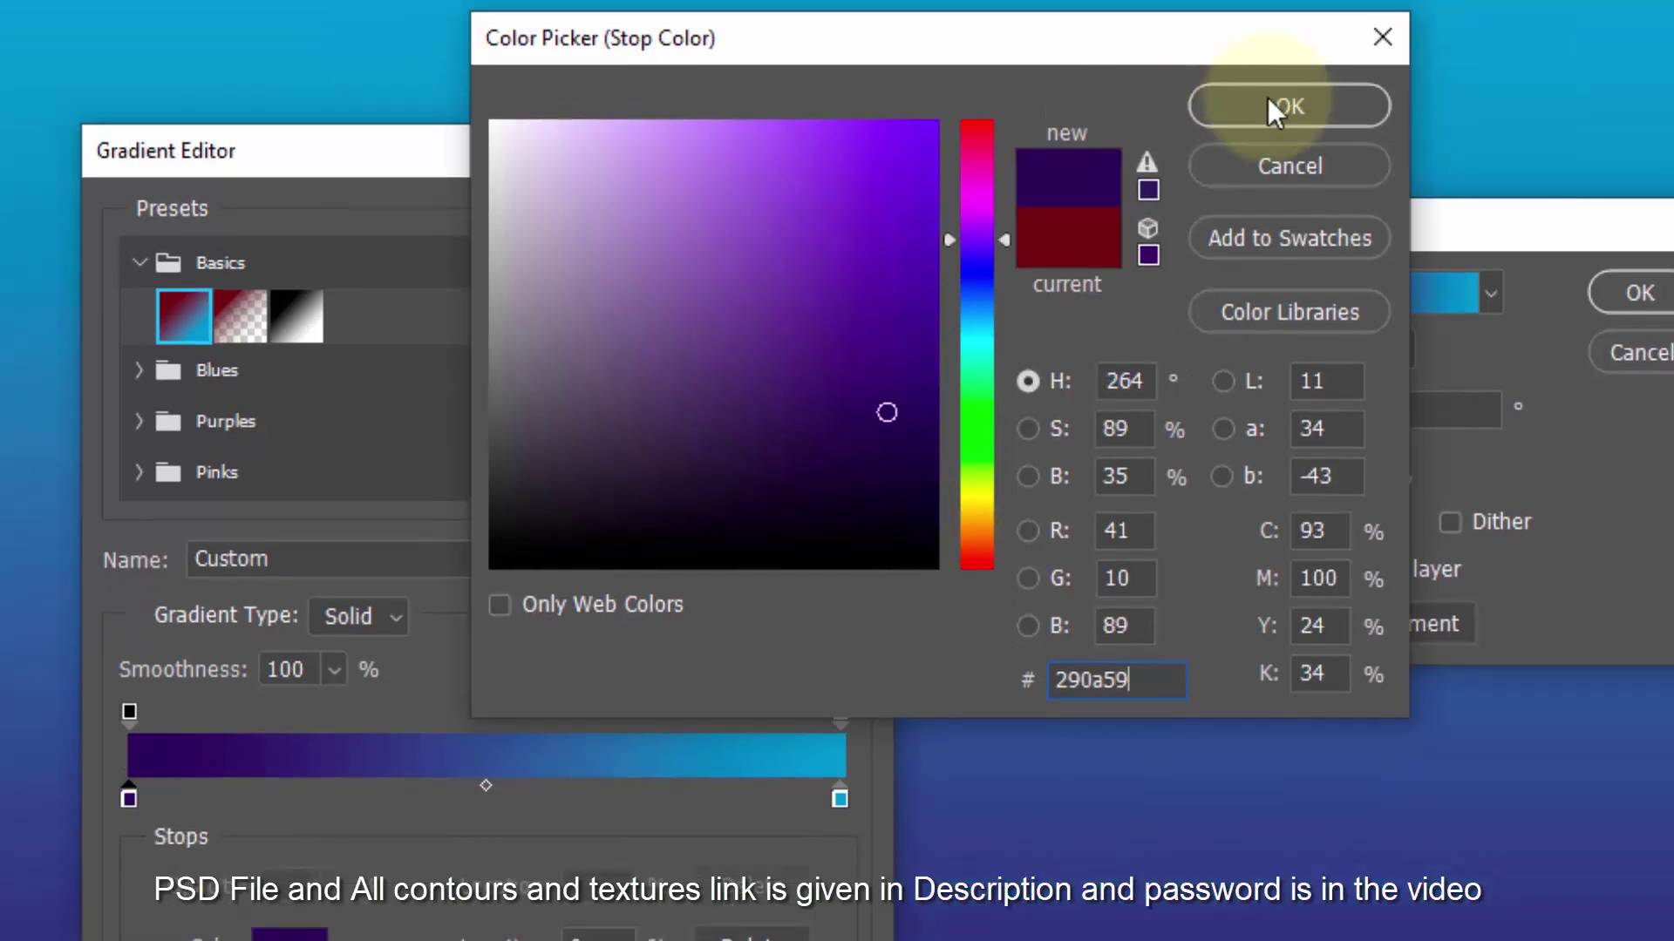
pyautogui.click(1285, 151)
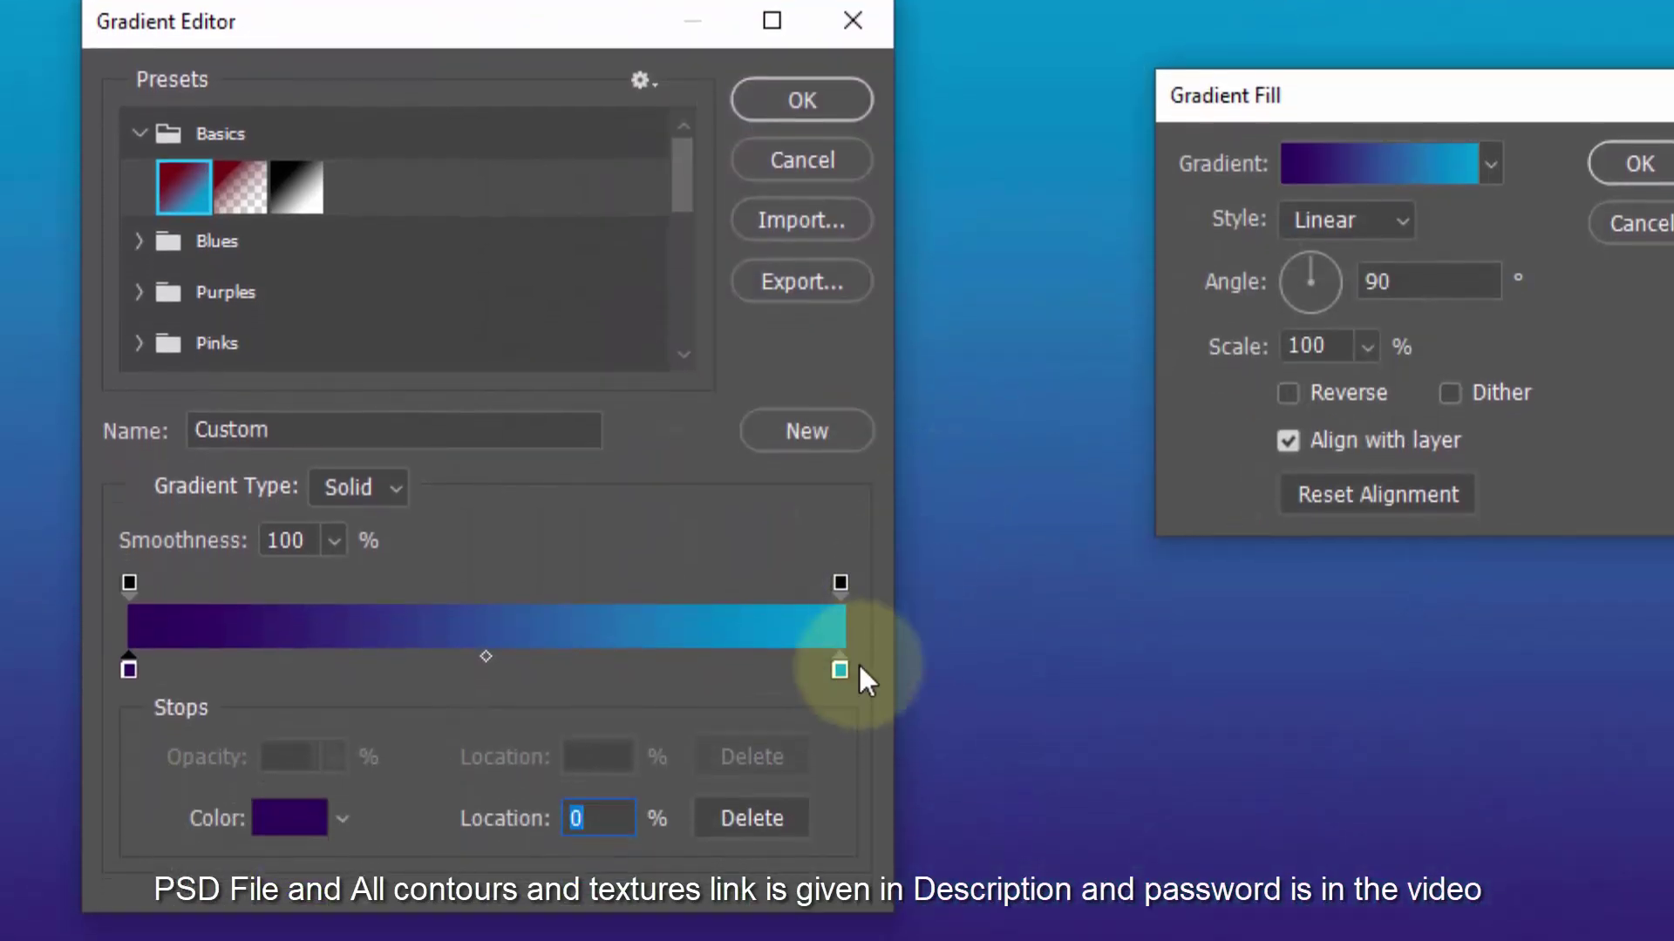
# Set the gradient's end color stop to ffaa3c and accept the edited gradient.
pyautogui.click(840, 709)
pyautogui.click(290, 828)
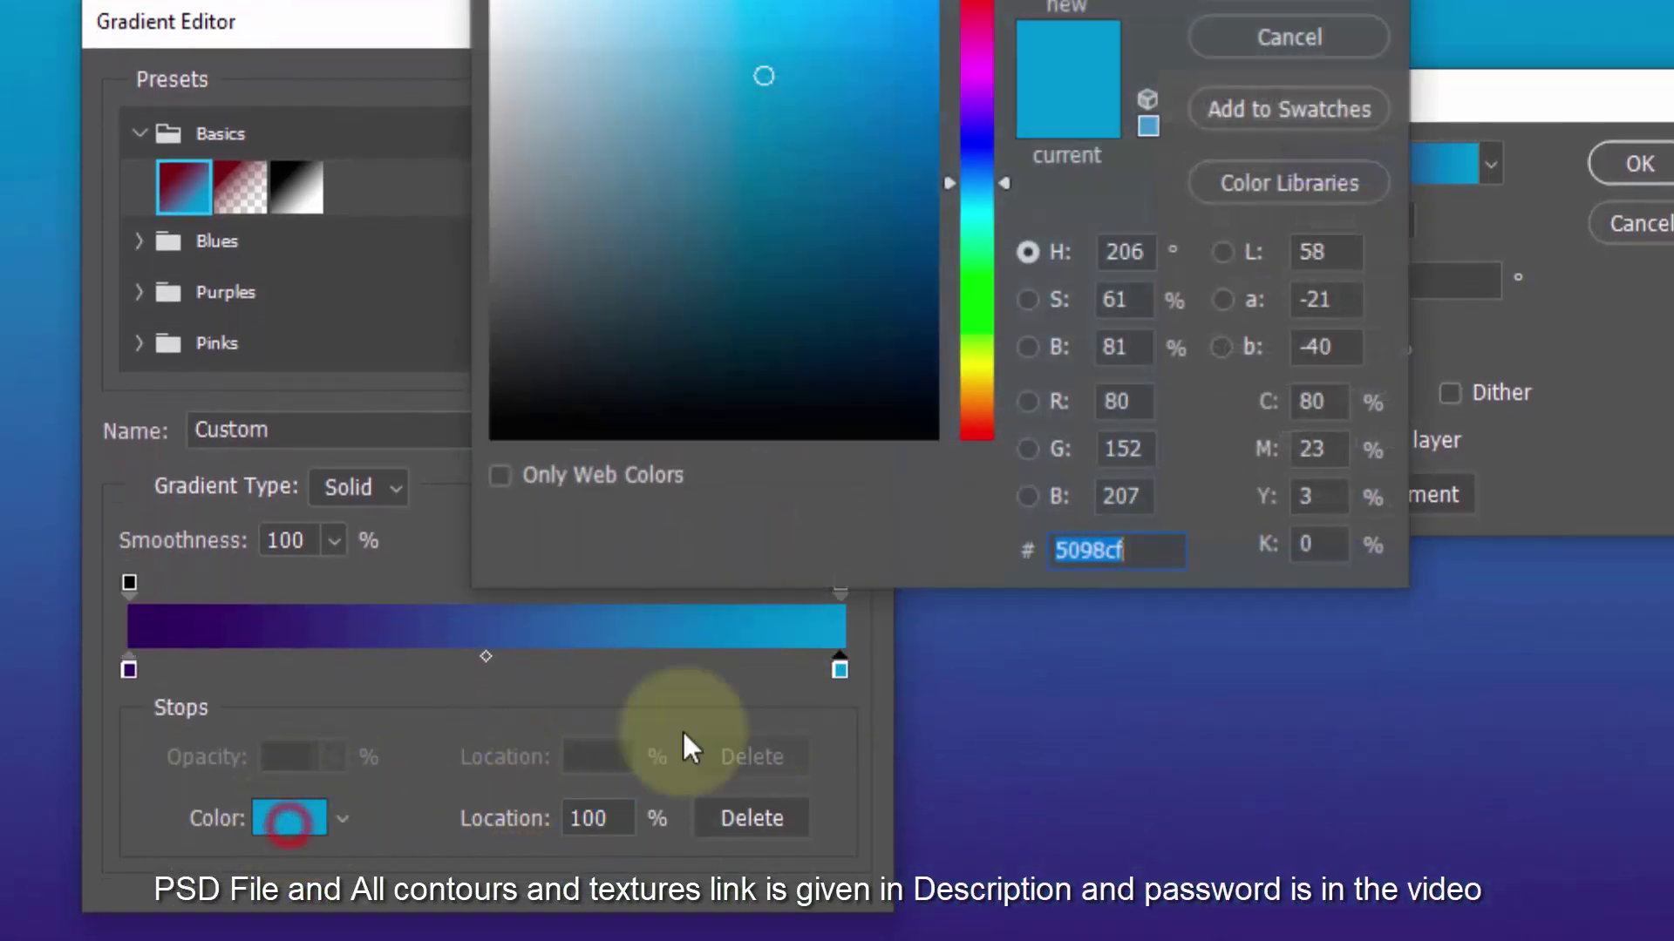
pyautogui.write('ffaa')
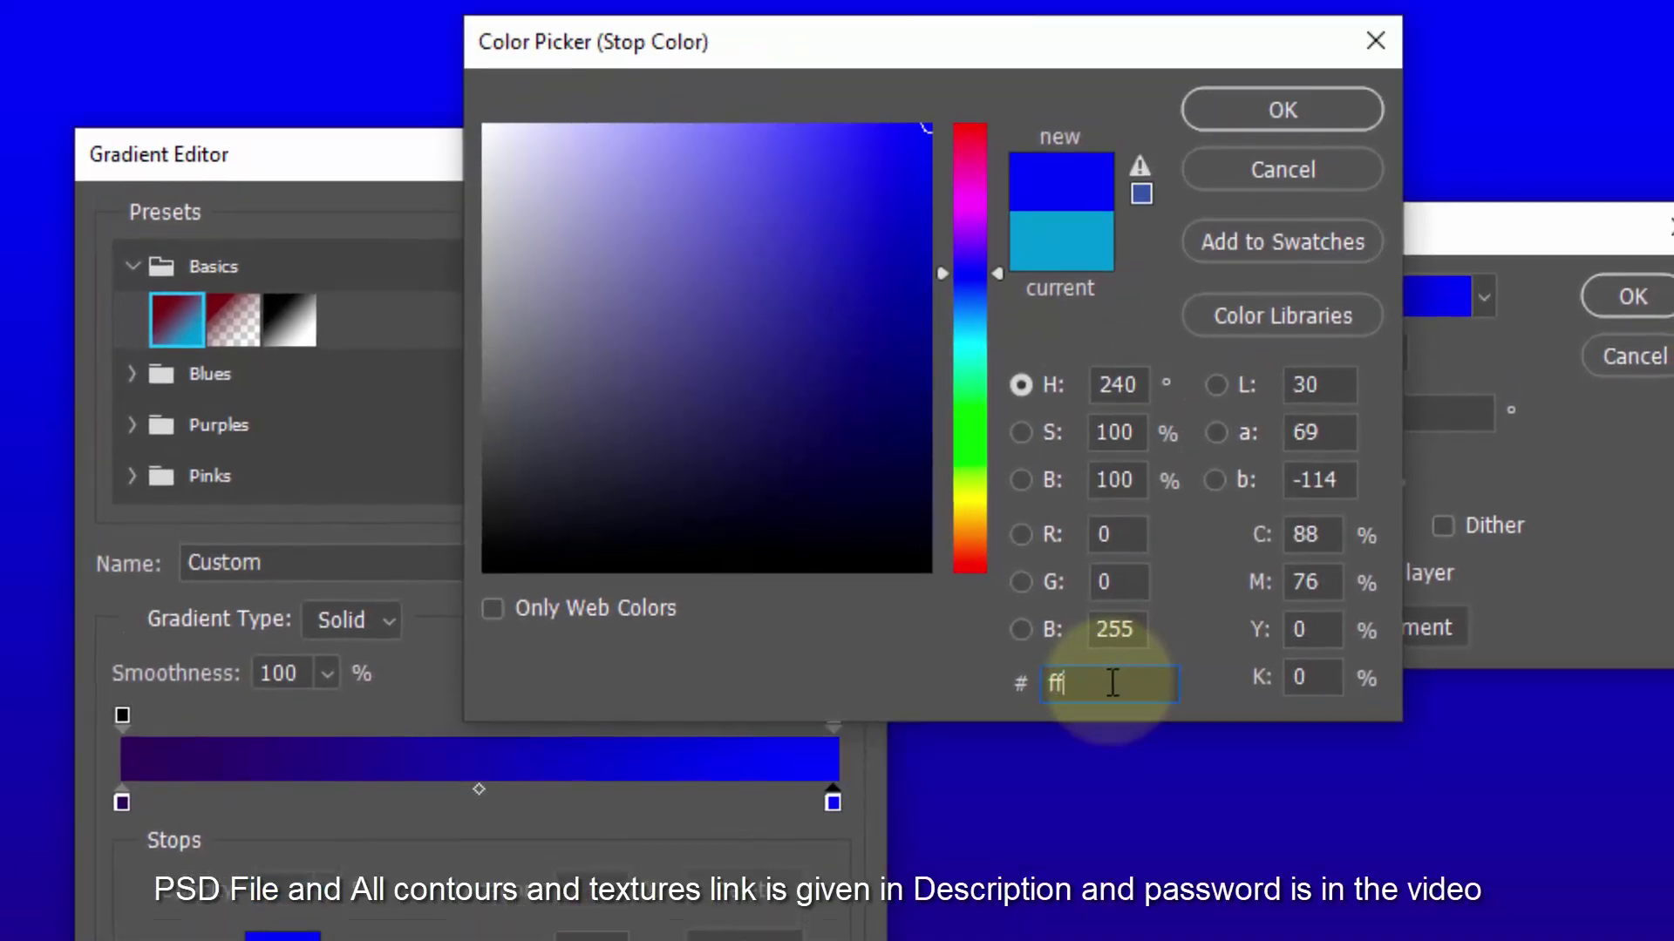
pyautogui.write('3c')
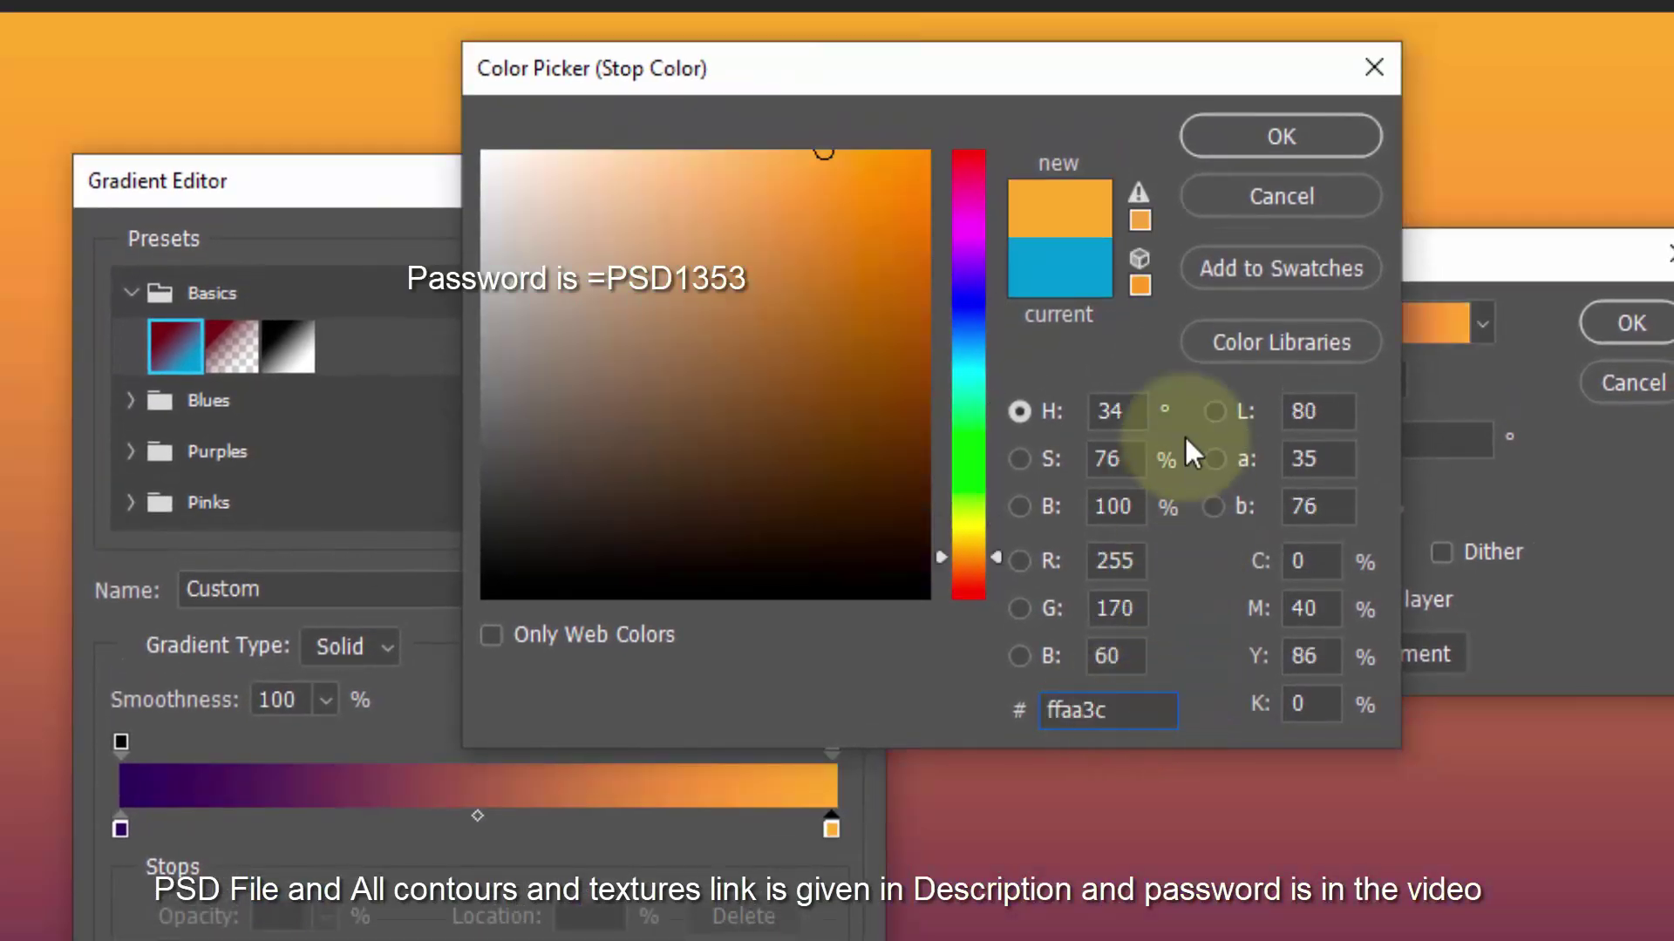
pyautogui.click(1252, 141)
pyautogui.click(850, 174)
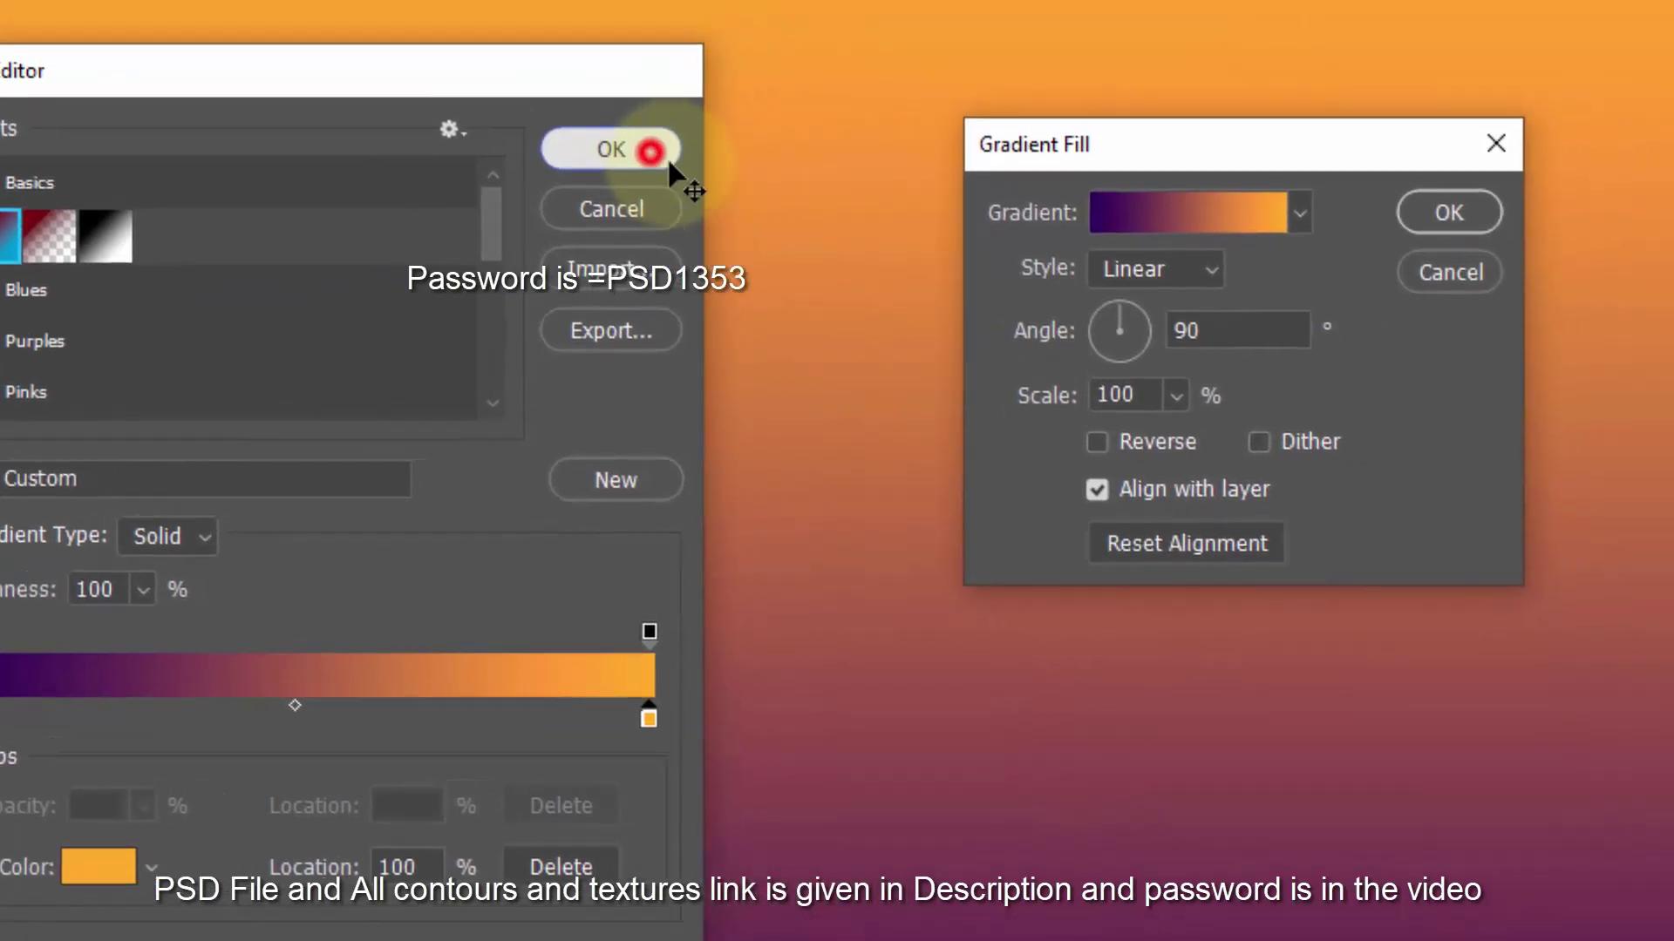
# Make the gradient fill radial at 250% scale, reverse it and apply the fill.
pyautogui.click(1011, 296)
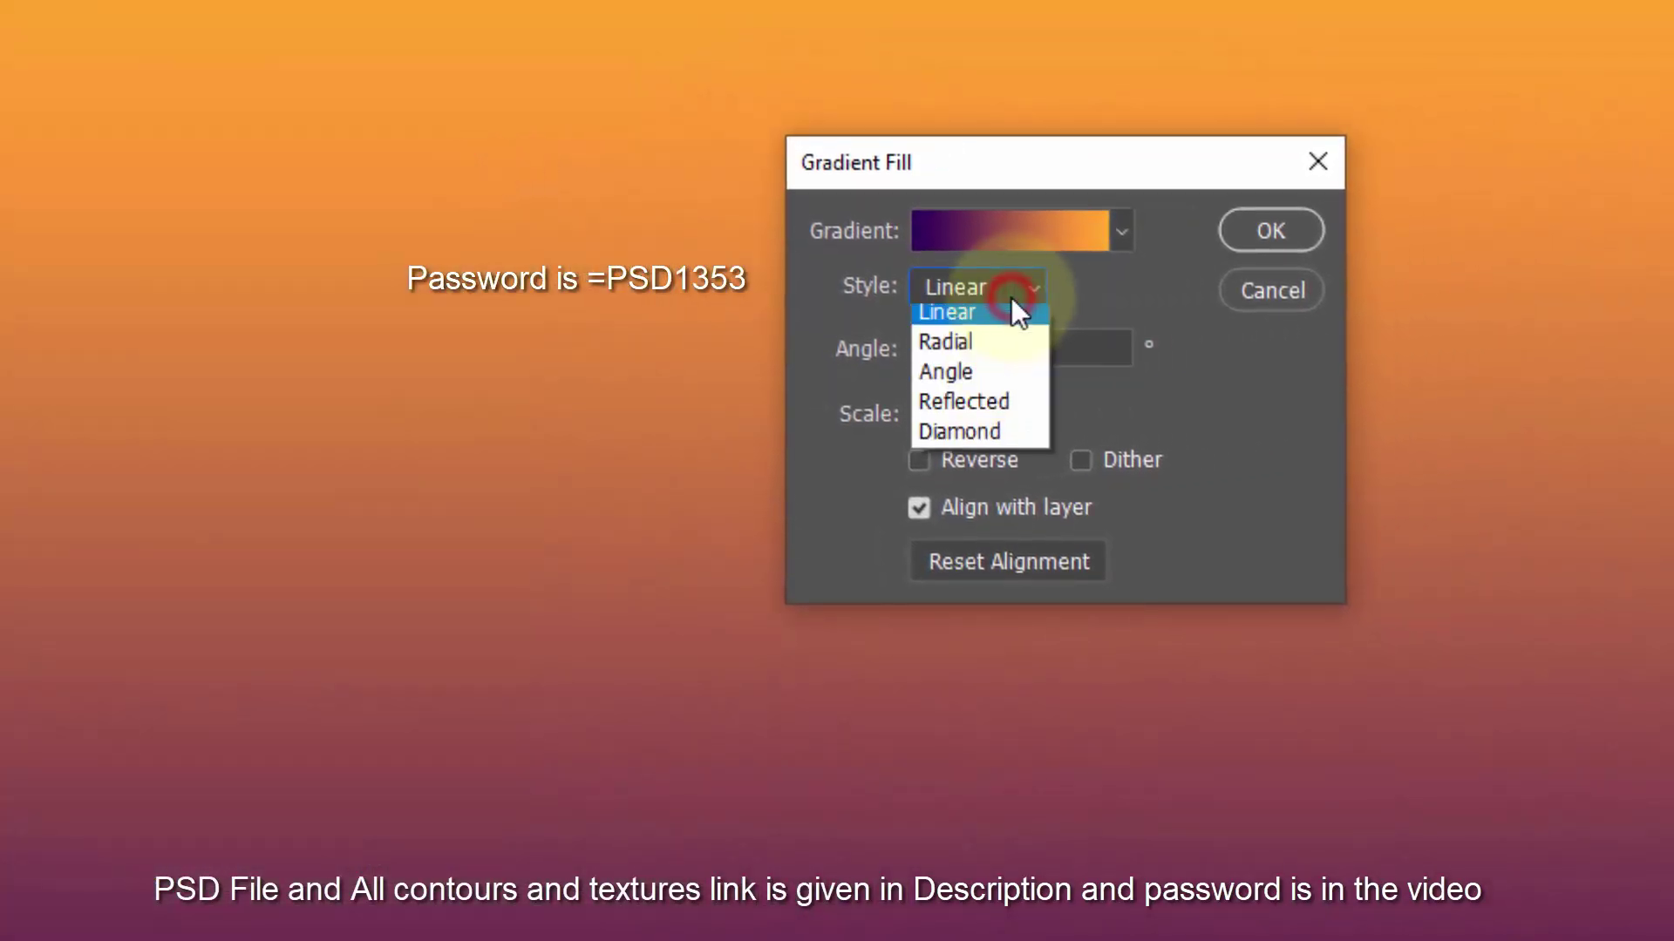
pyautogui.click(1002, 345)
pyautogui.moveTo(1074, 353); pyautogui.dragTo(938, 343)
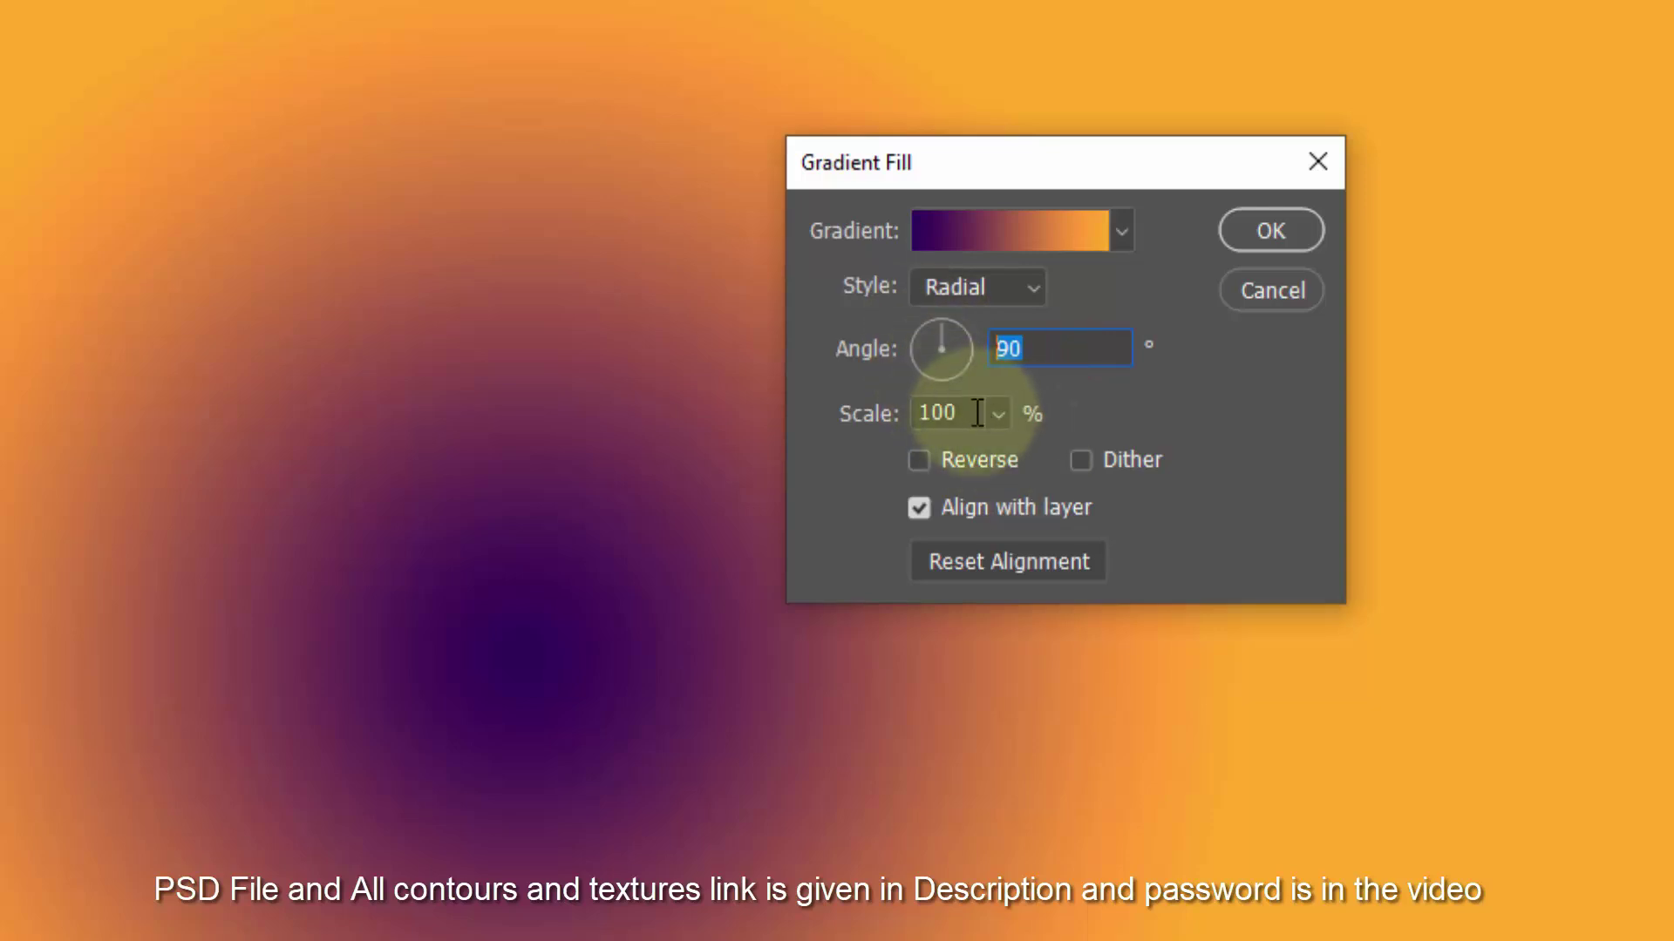
pyautogui.moveTo(973, 413); pyautogui.dragTo(789, 414)
pyautogui.write('250')
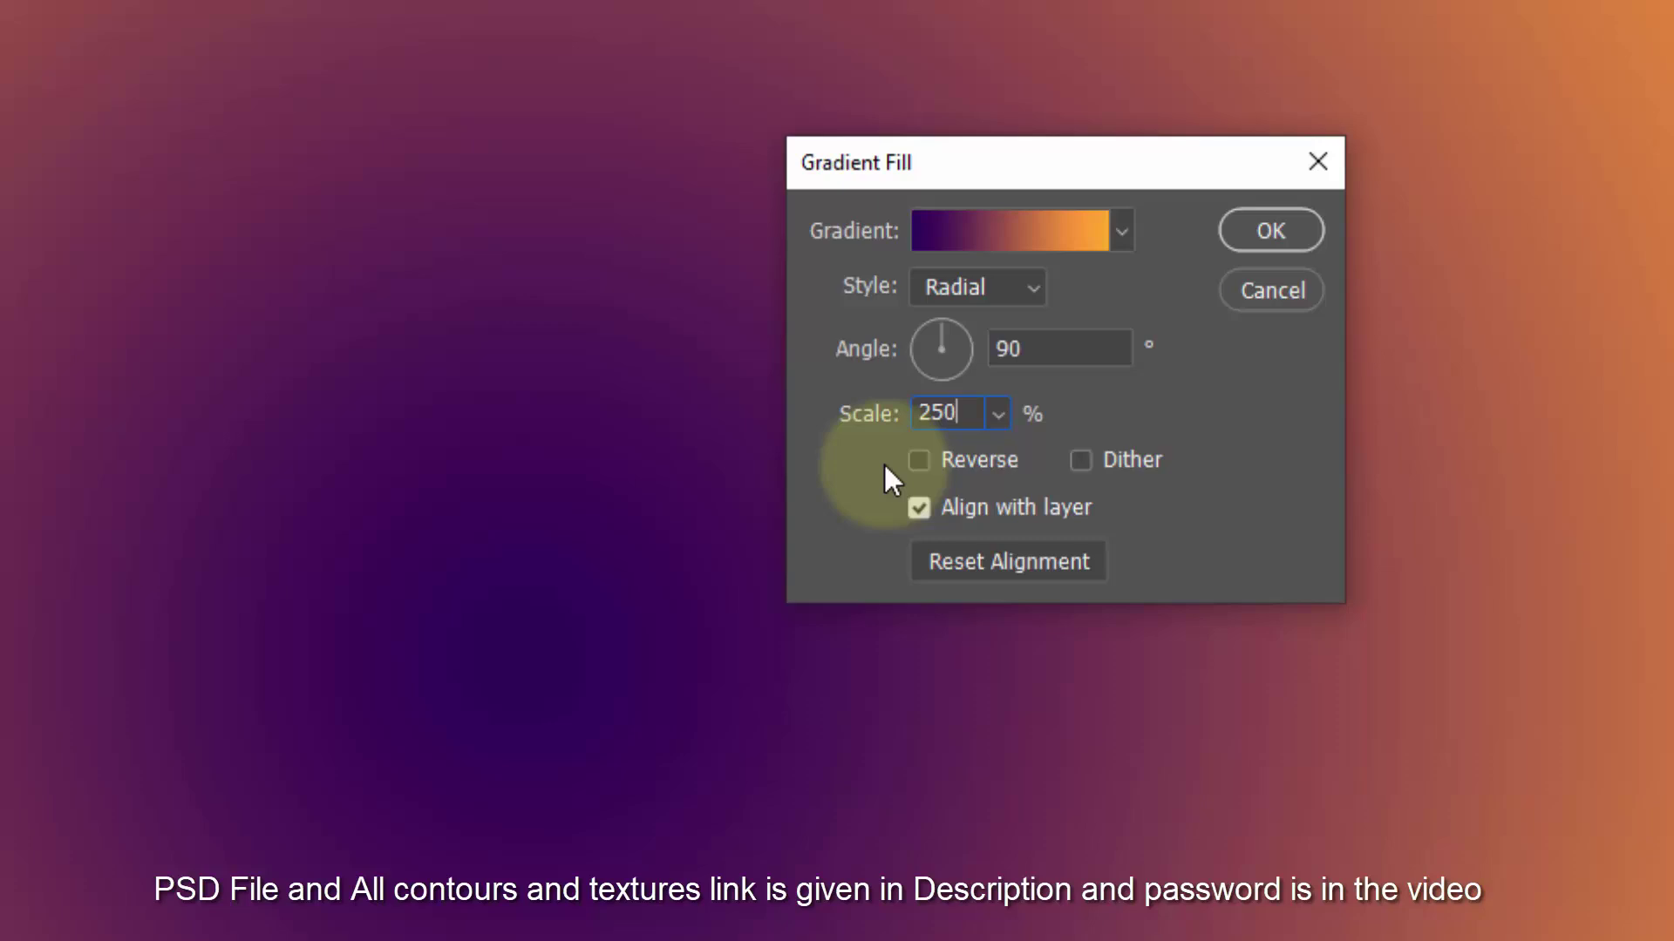
pyautogui.click(948, 459)
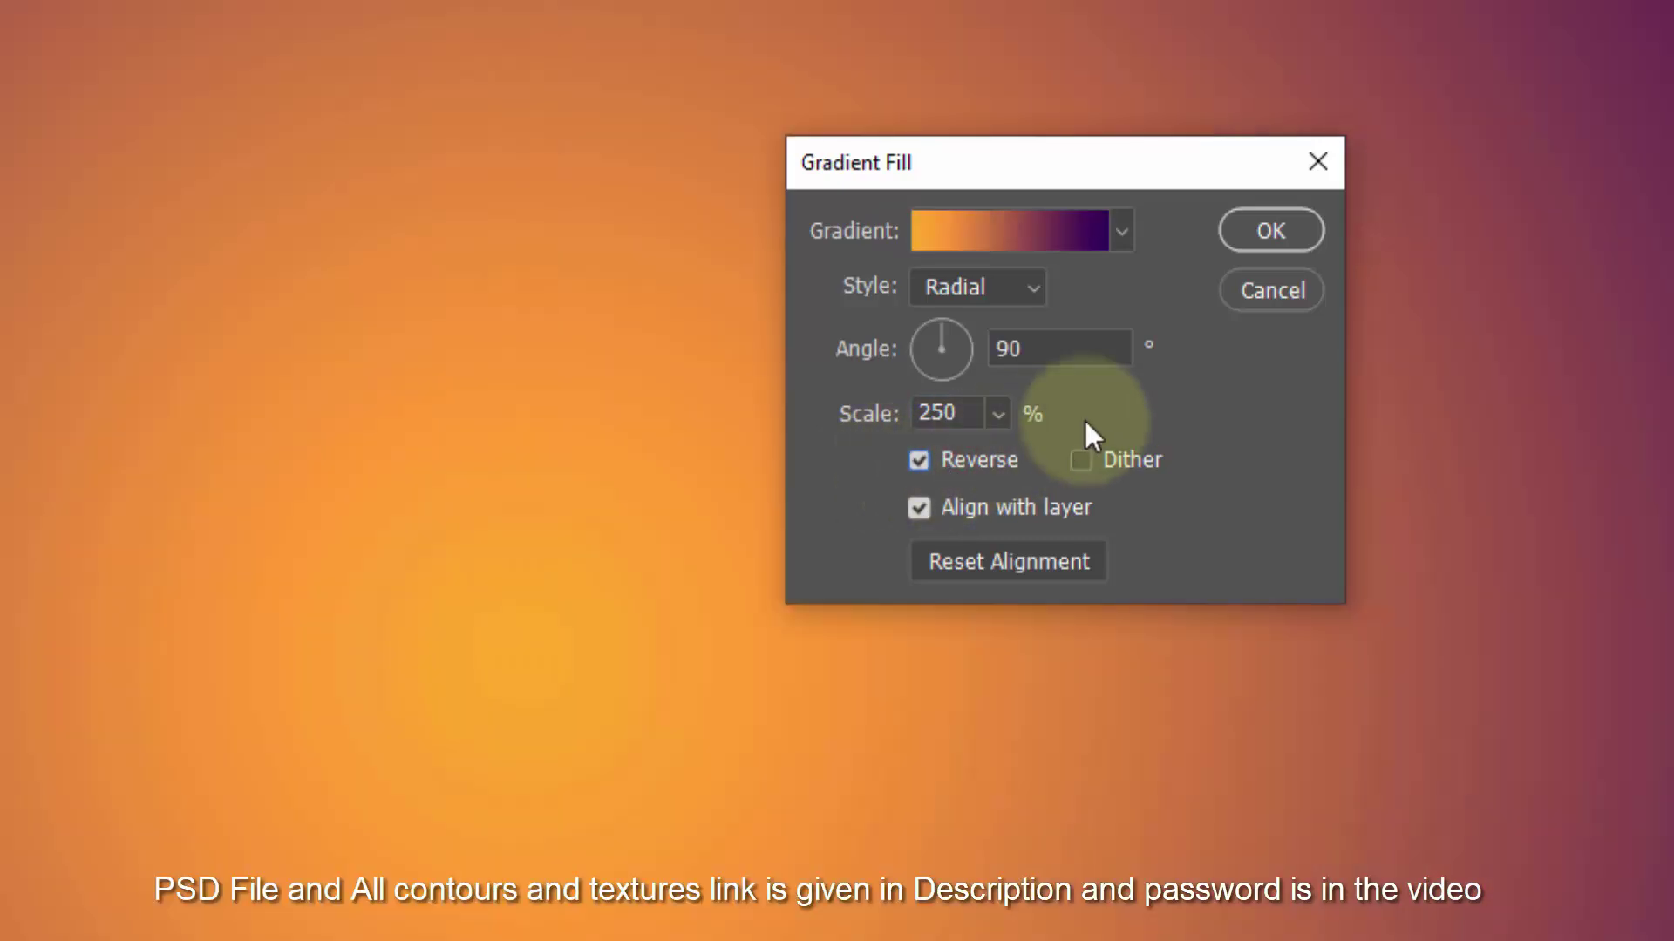
pyautogui.click(1252, 234)
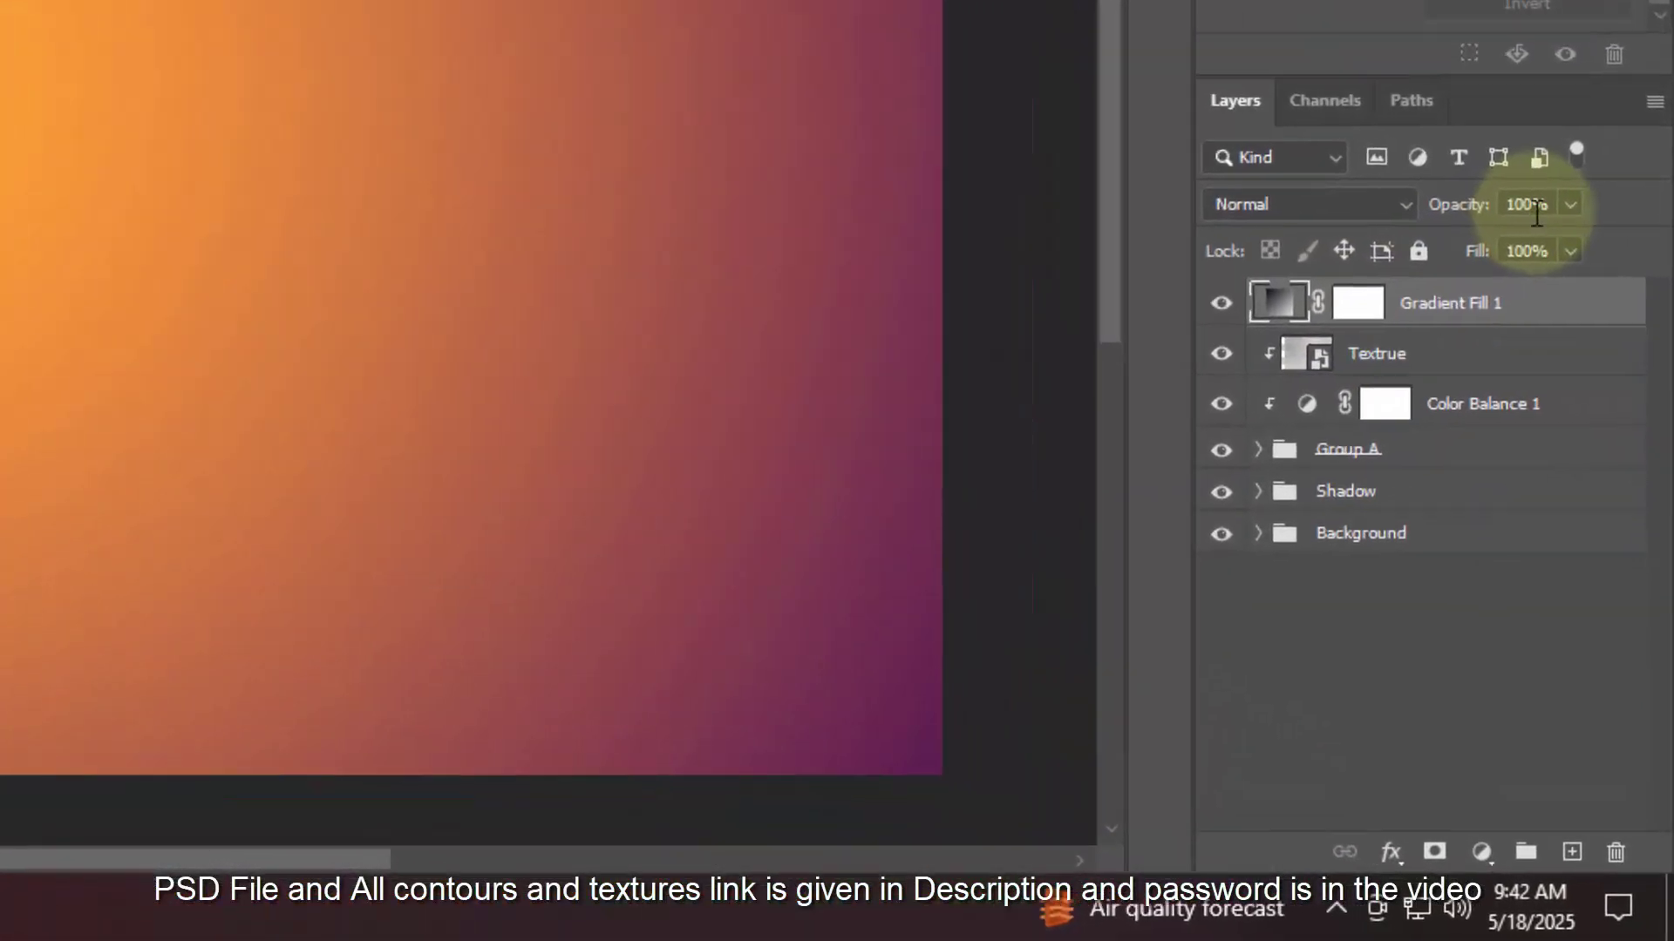
# Set the gradient fill layer to 12% opacity with the Multiply blend mode.
pyautogui.click(1570, 403)
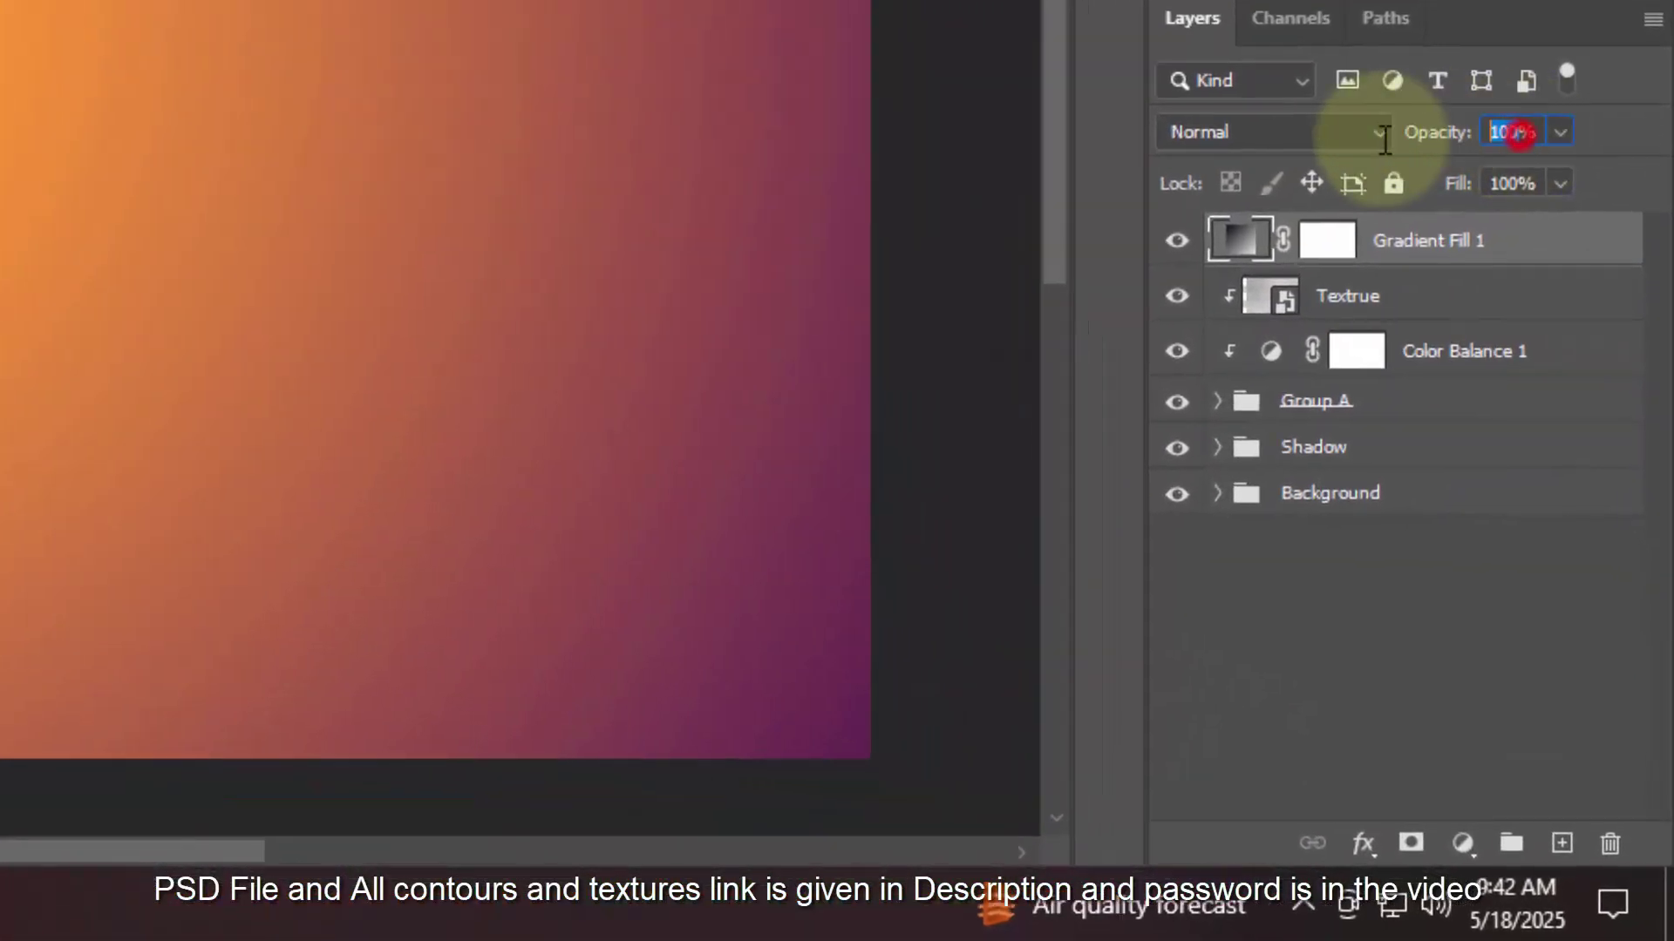
pyautogui.write('12')
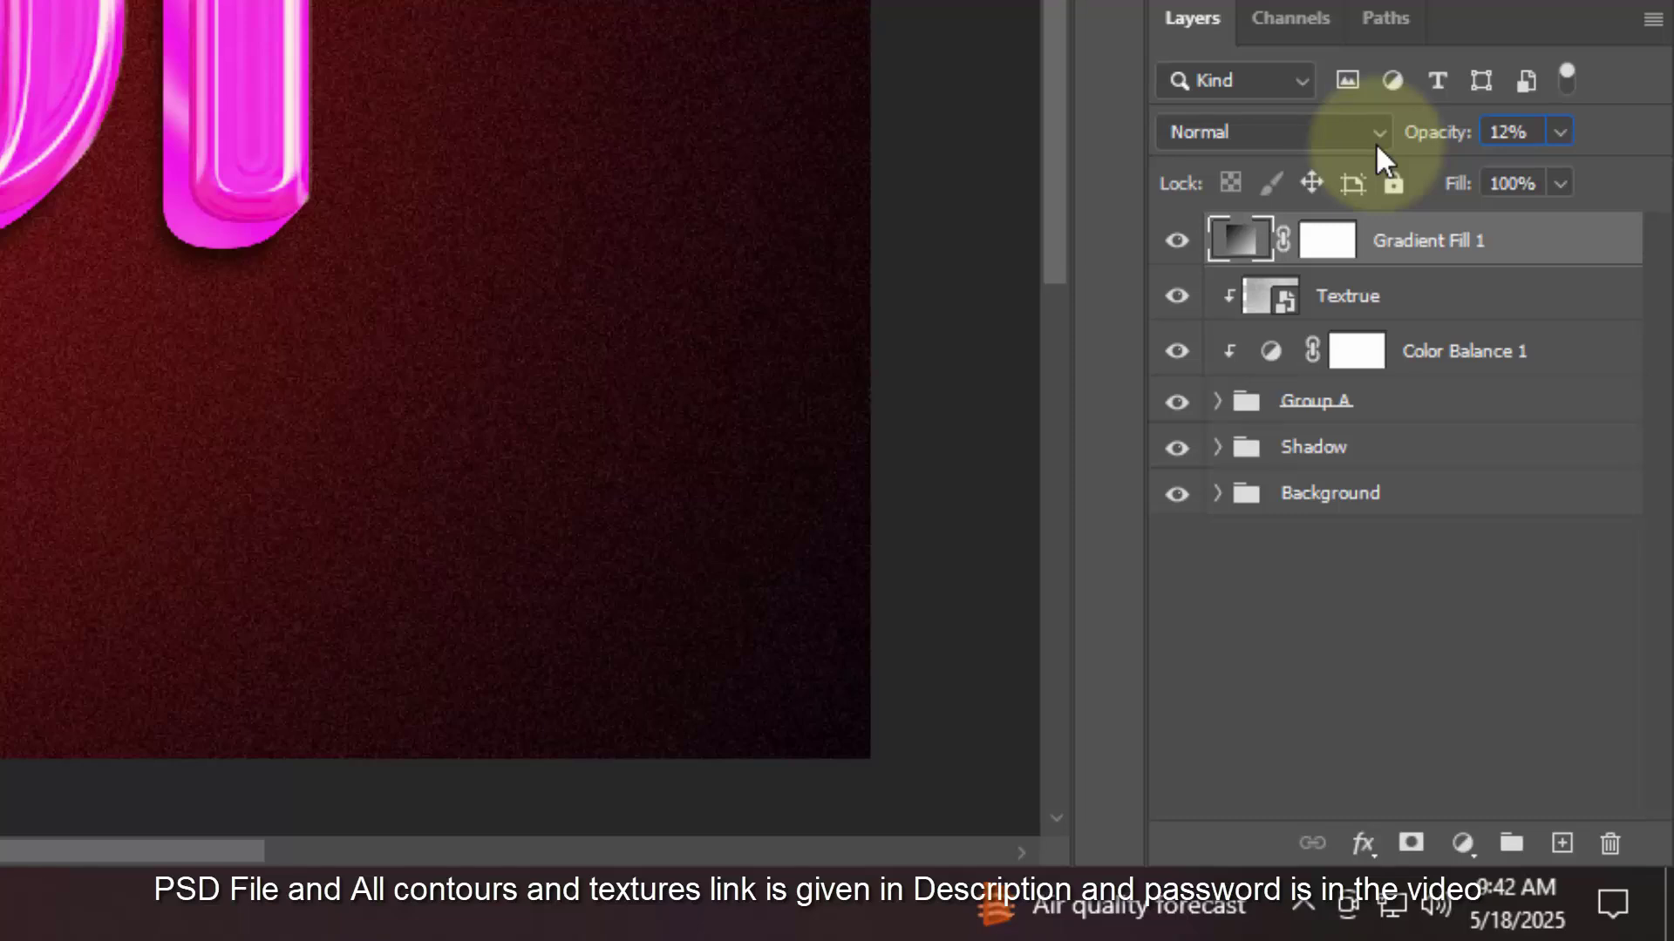
pyautogui.click(1376, 139)
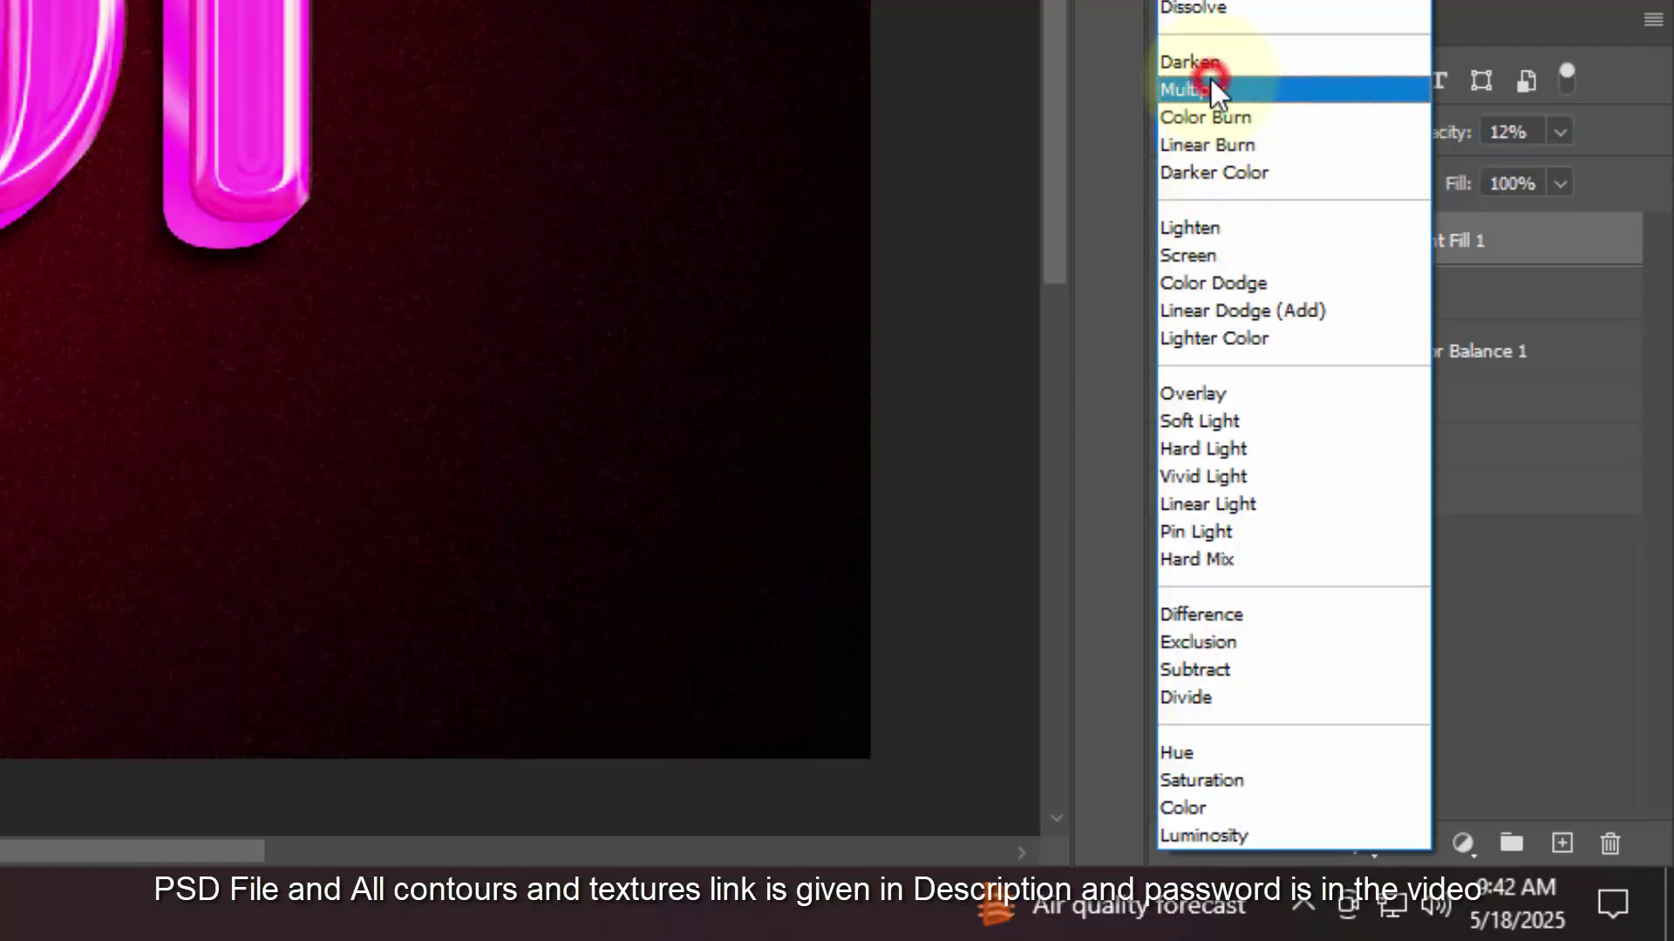
pyautogui.click(1211, 87)
# Expand Group A and move the Border group out of it, directly above the Shadow group.
pyautogui.click(1220, 419)
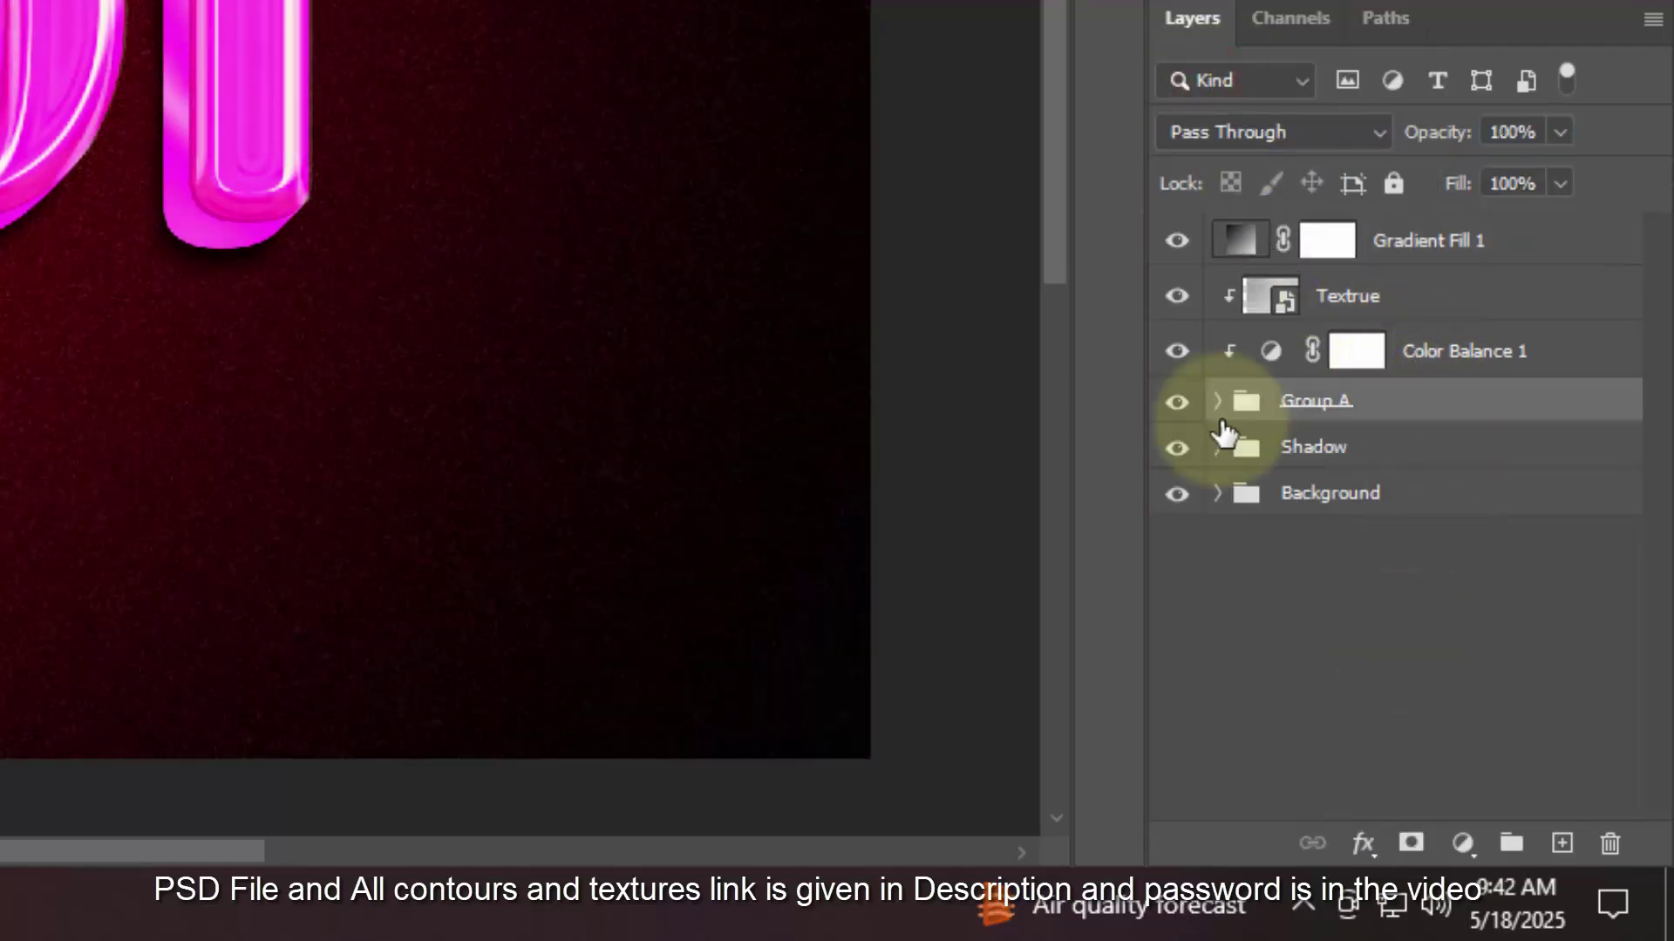
pyautogui.click(1218, 403)
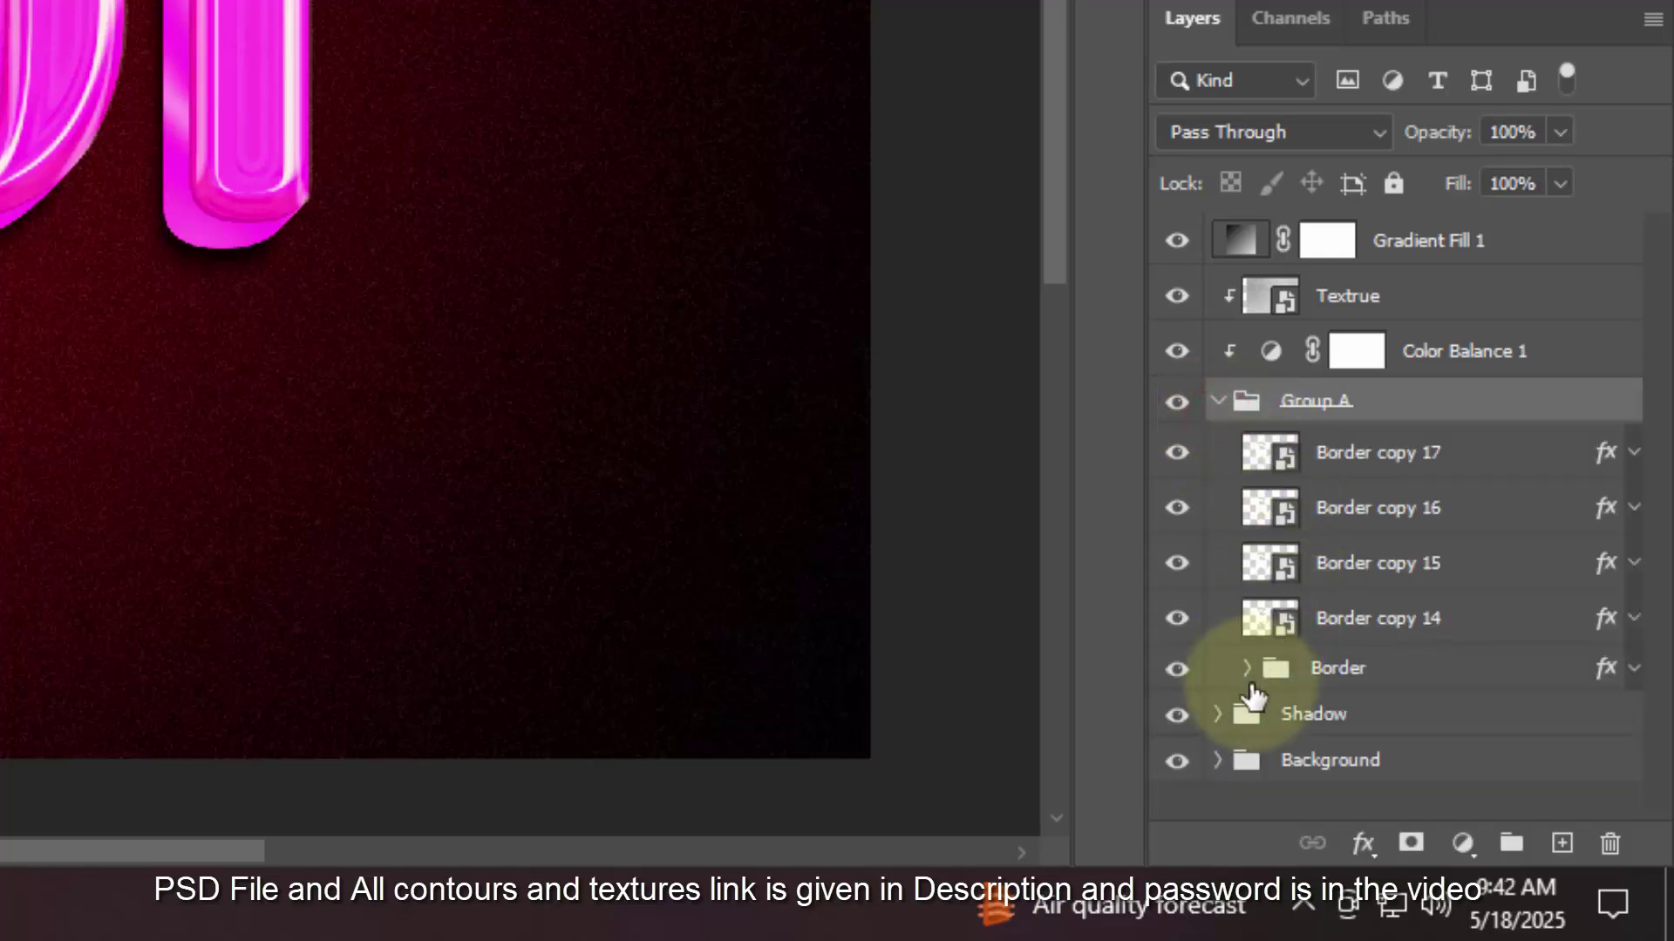
pyautogui.moveTo(1281, 689); pyautogui.dragTo(1203, 697)
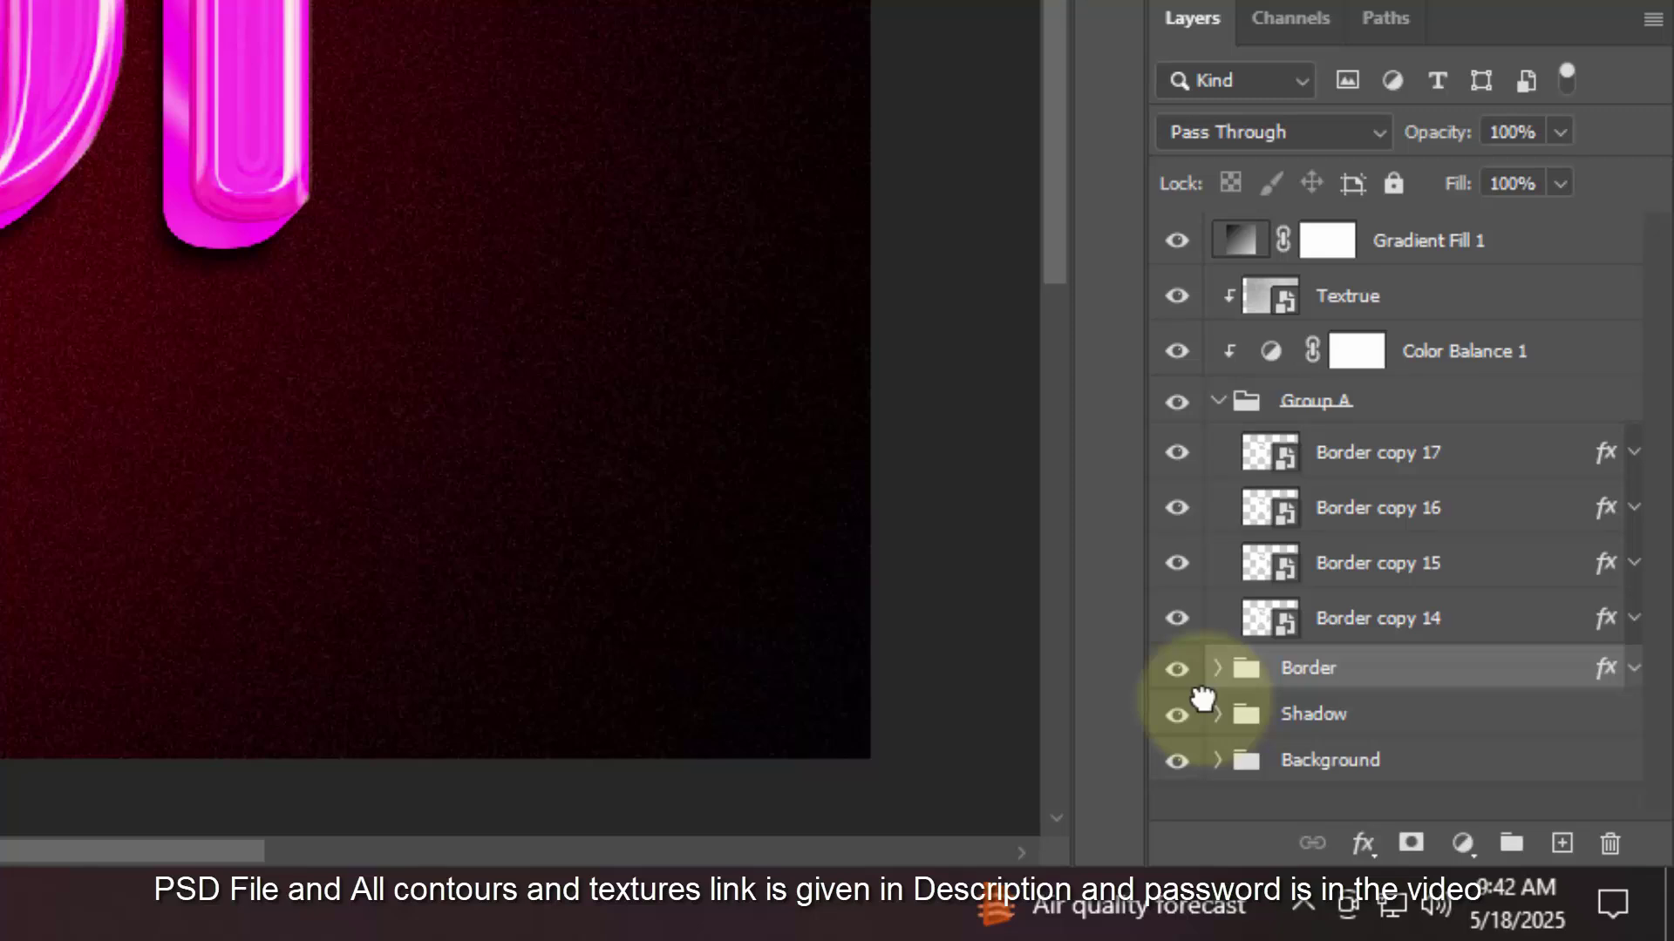
# Duplicate Border copy 17, move the copy to the top of the layer stack and rename it "Change your text from here".
pyautogui.click(1483, 455)
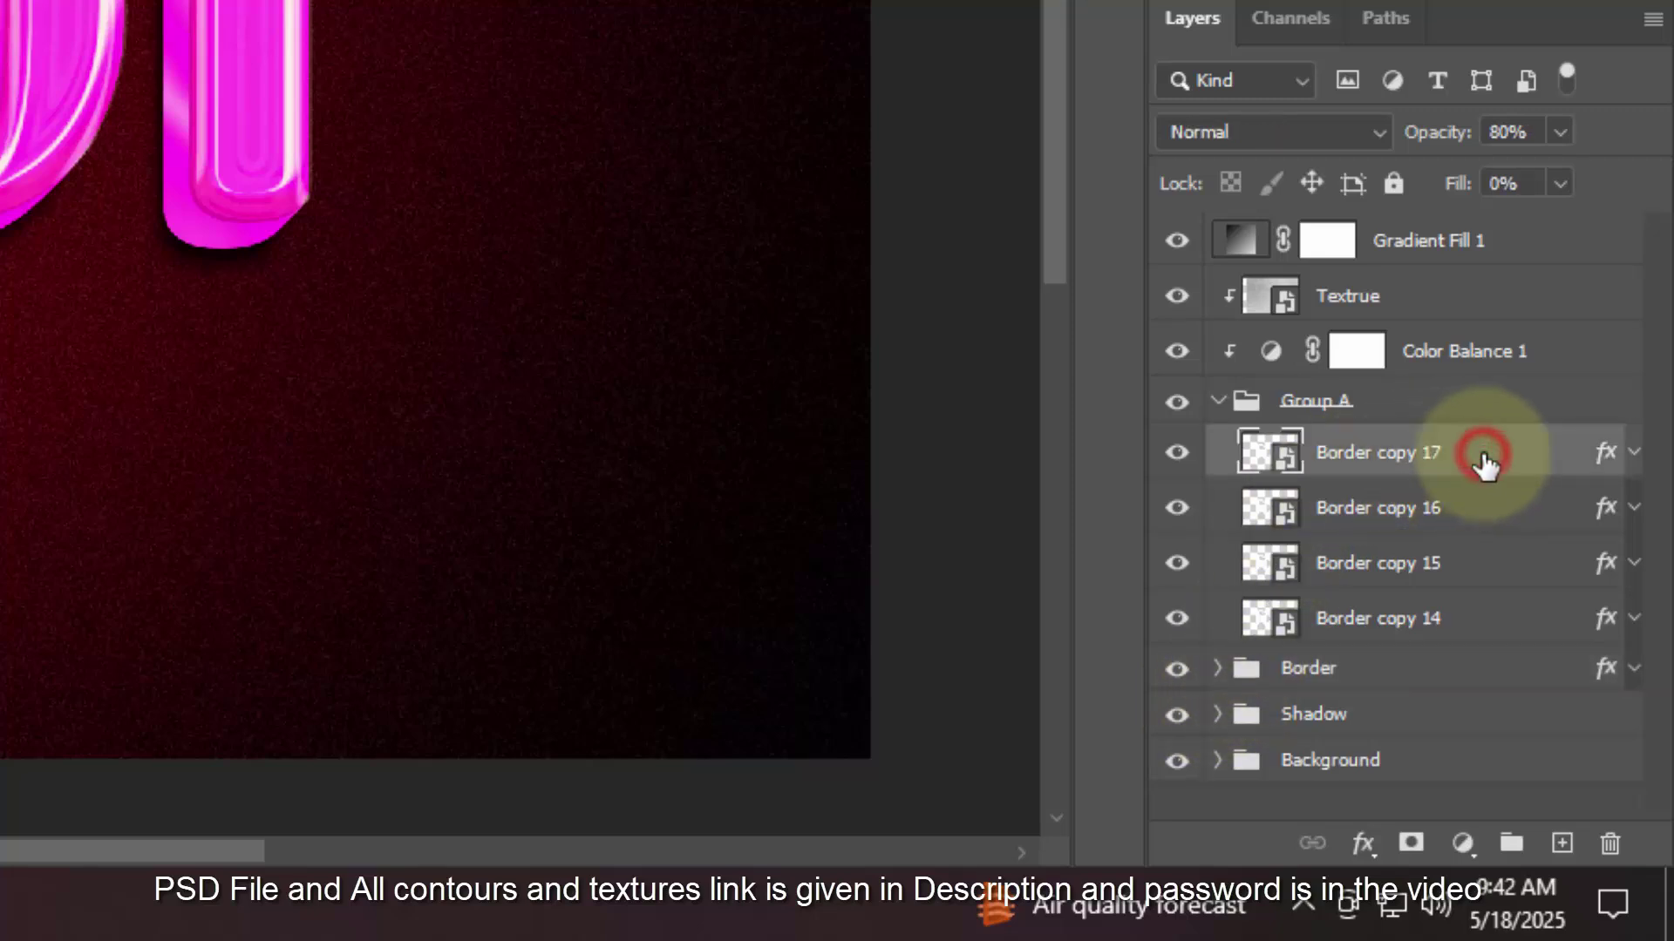
pyautogui.hotkey('ctrl', 'j')
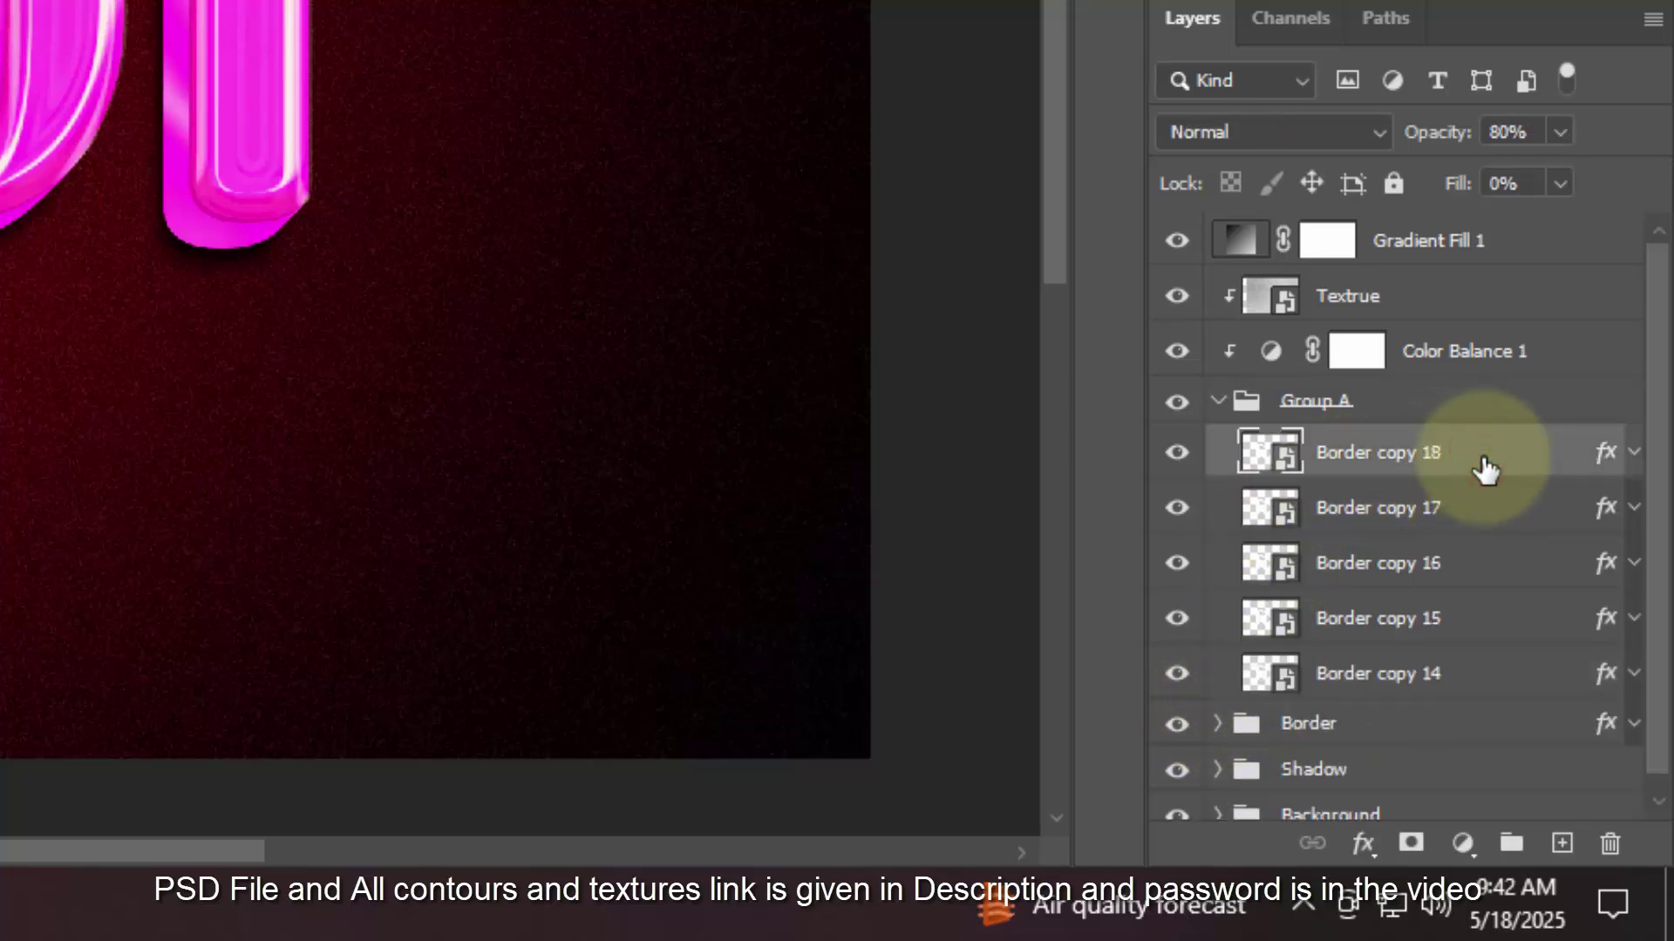
pyautogui.moveTo(1479, 467); pyautogui.dragTo(1417, 220)
pyautogui.doubleClick(1340, 250)
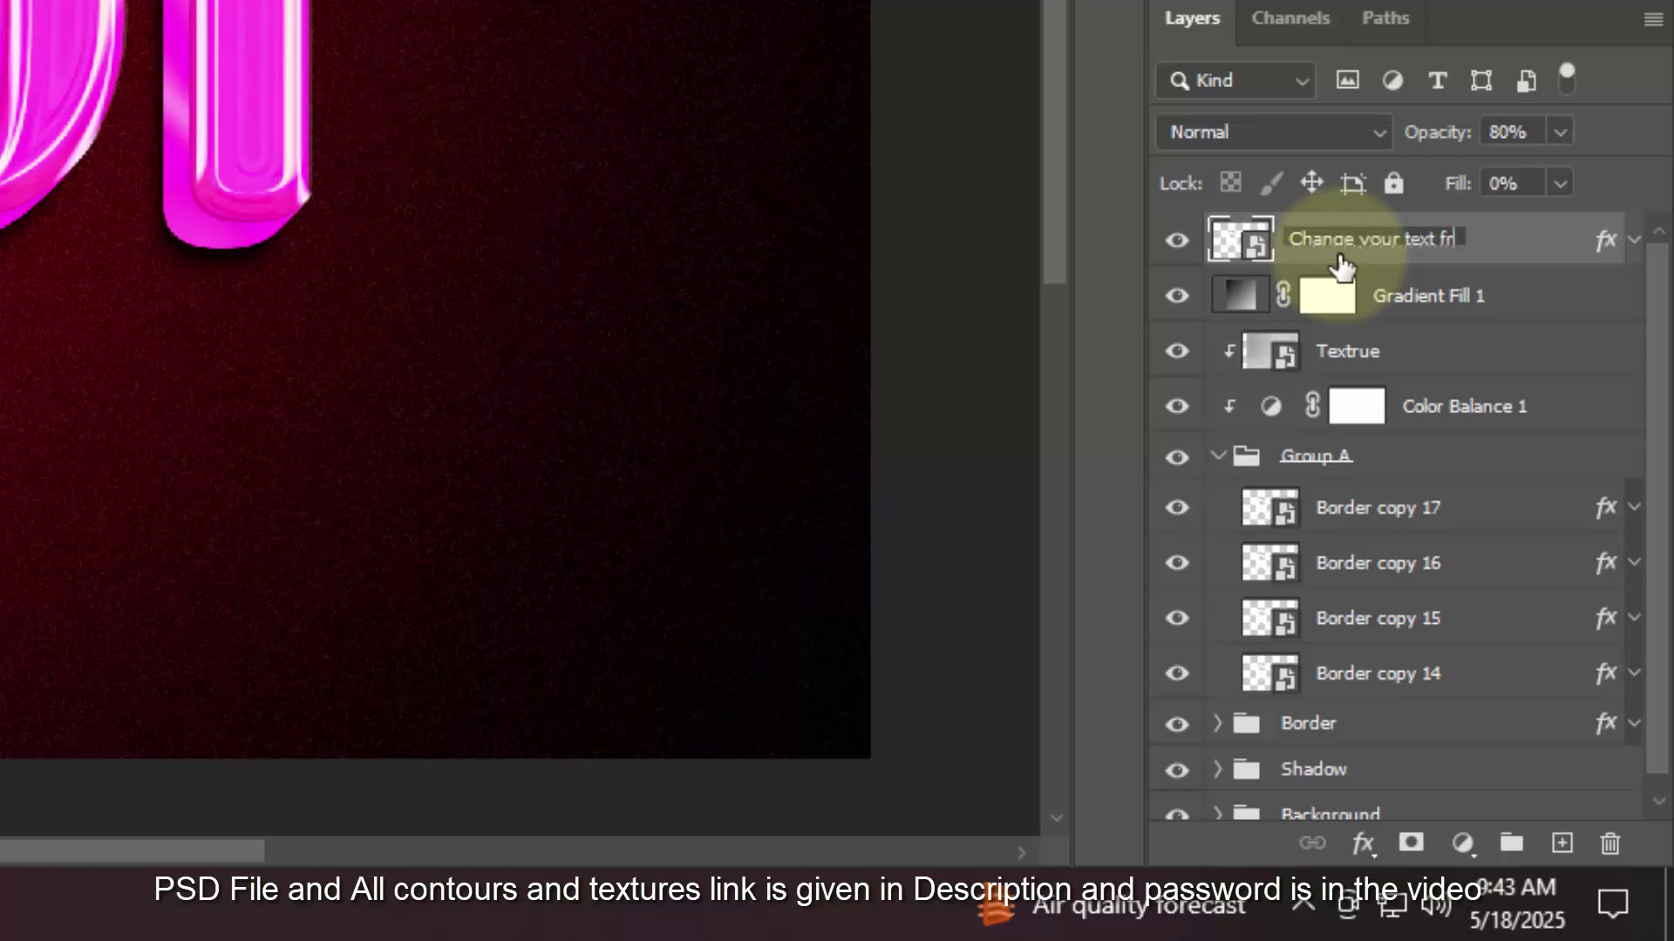
pyautogui.press('Return')
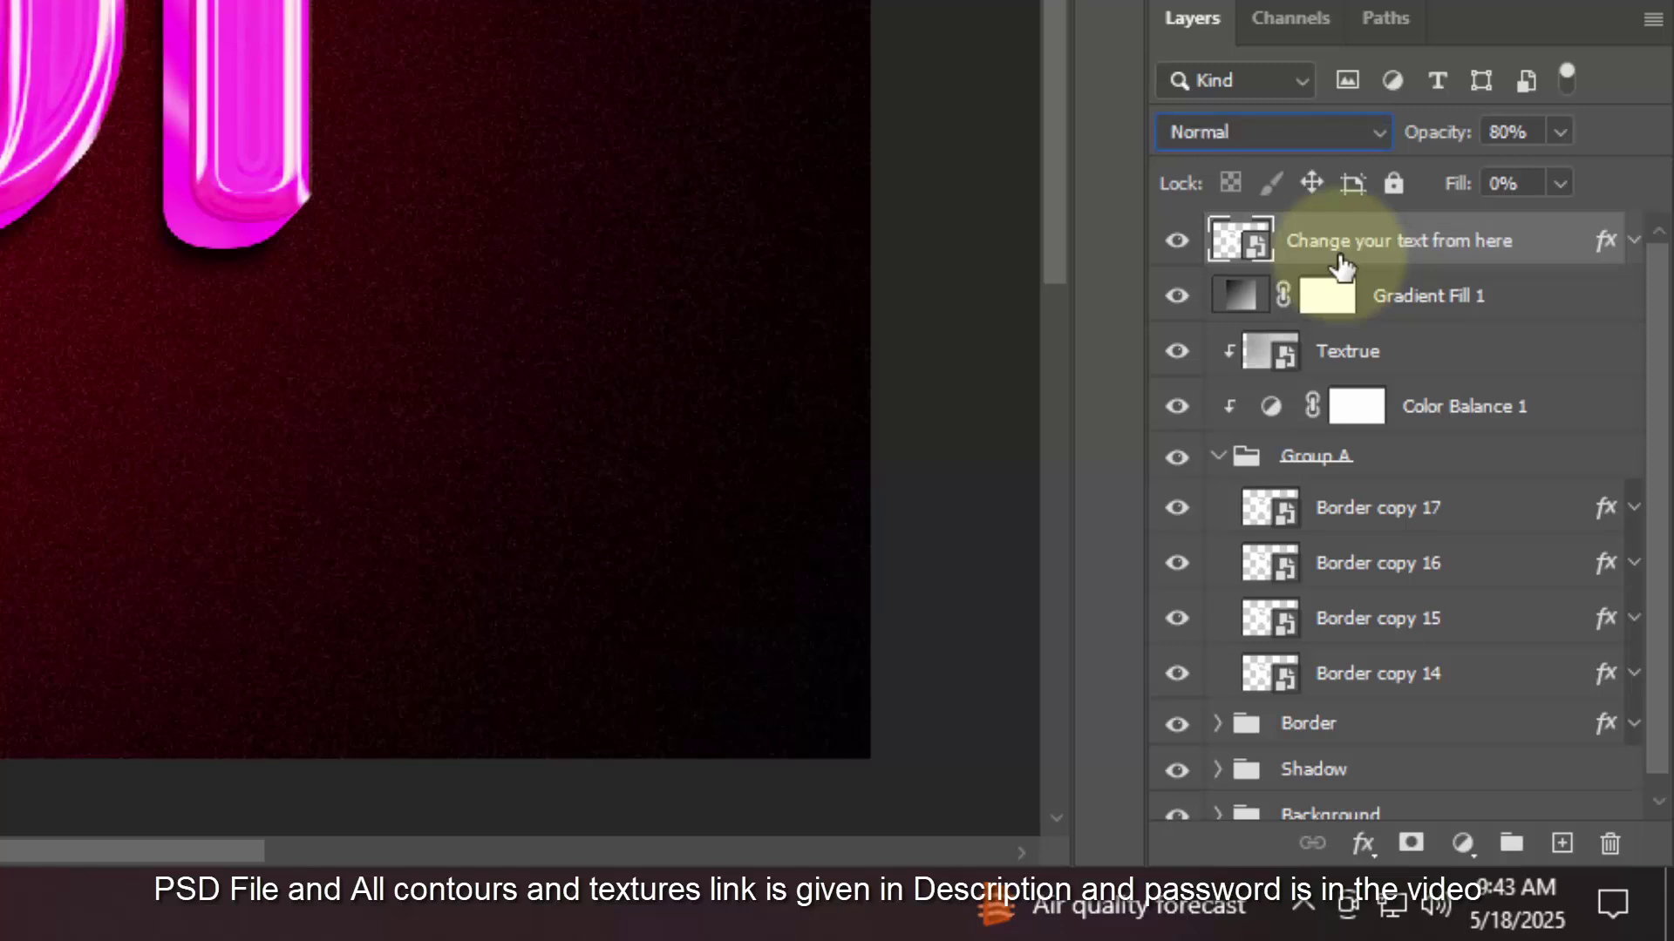
# Clear the layer style from the "Change your text from here" layer and hide the layer.
pyautogui.rightClick(1567, 225)
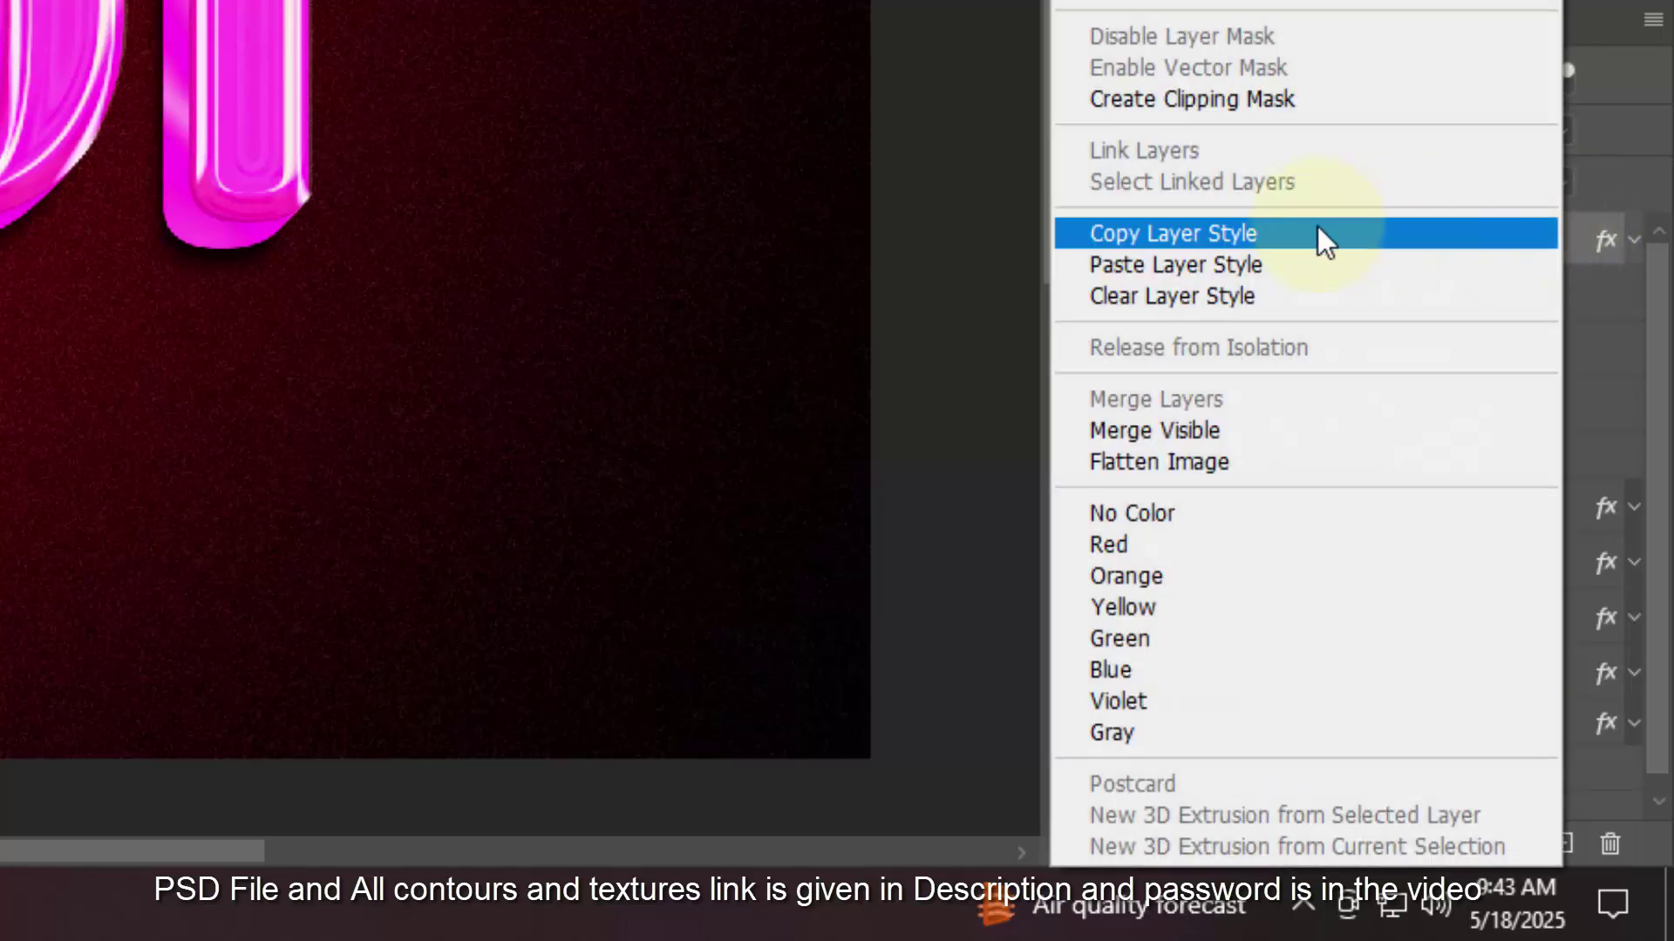
pyautogui.click(1304, 295)
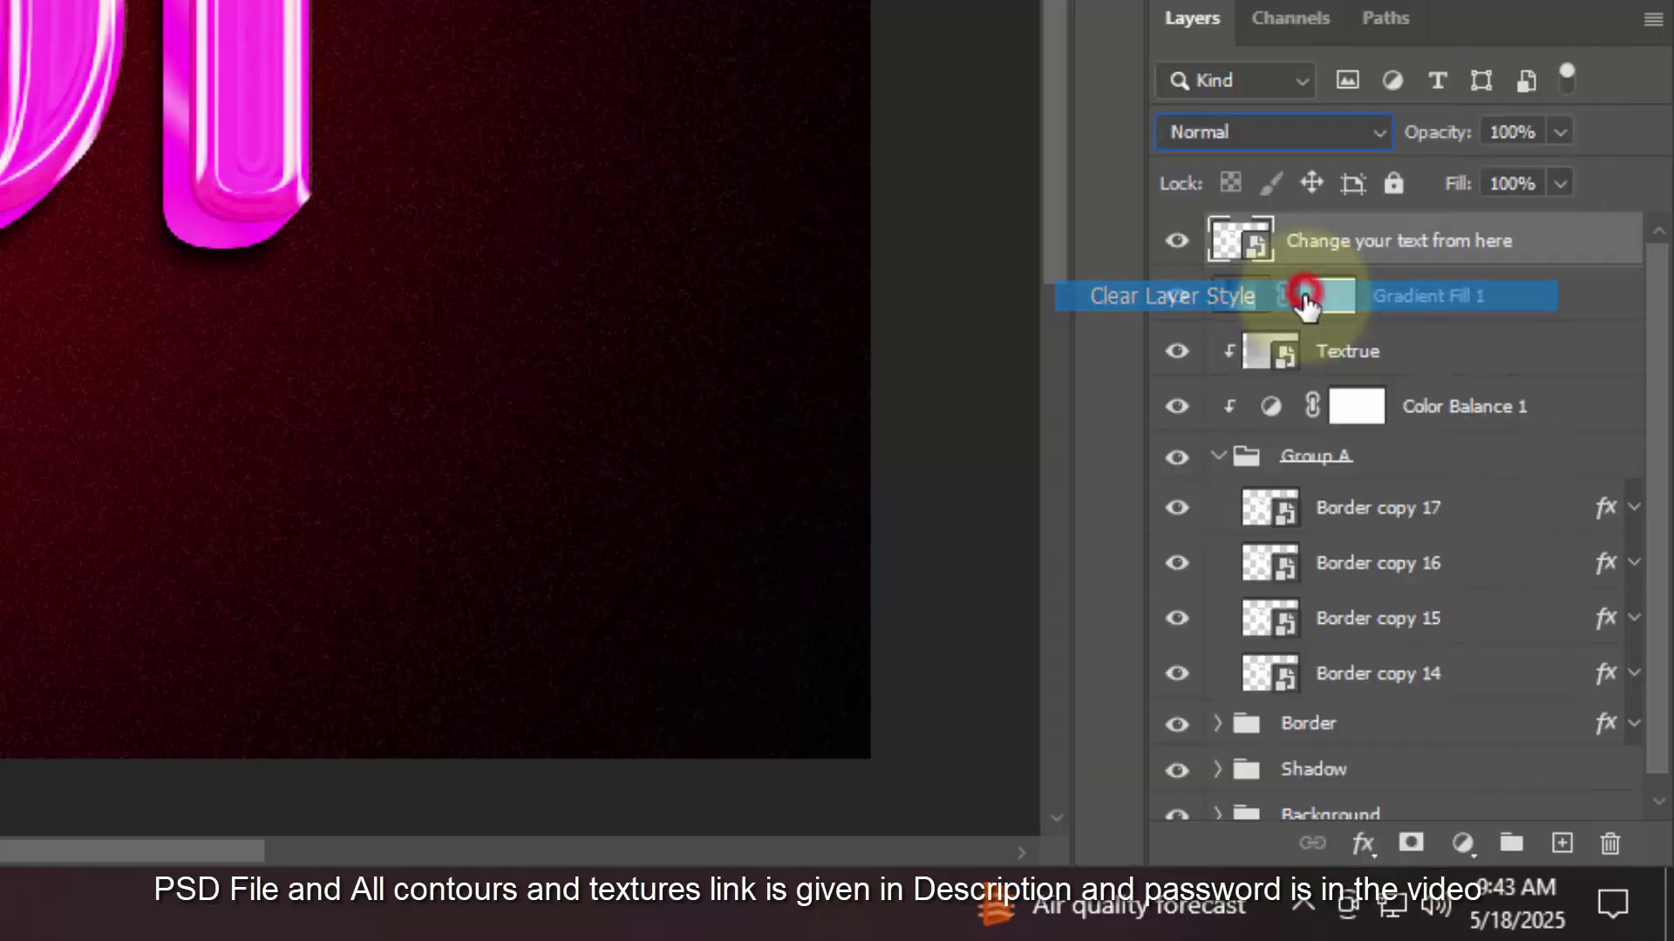
pyautogui.click(1172, 242)
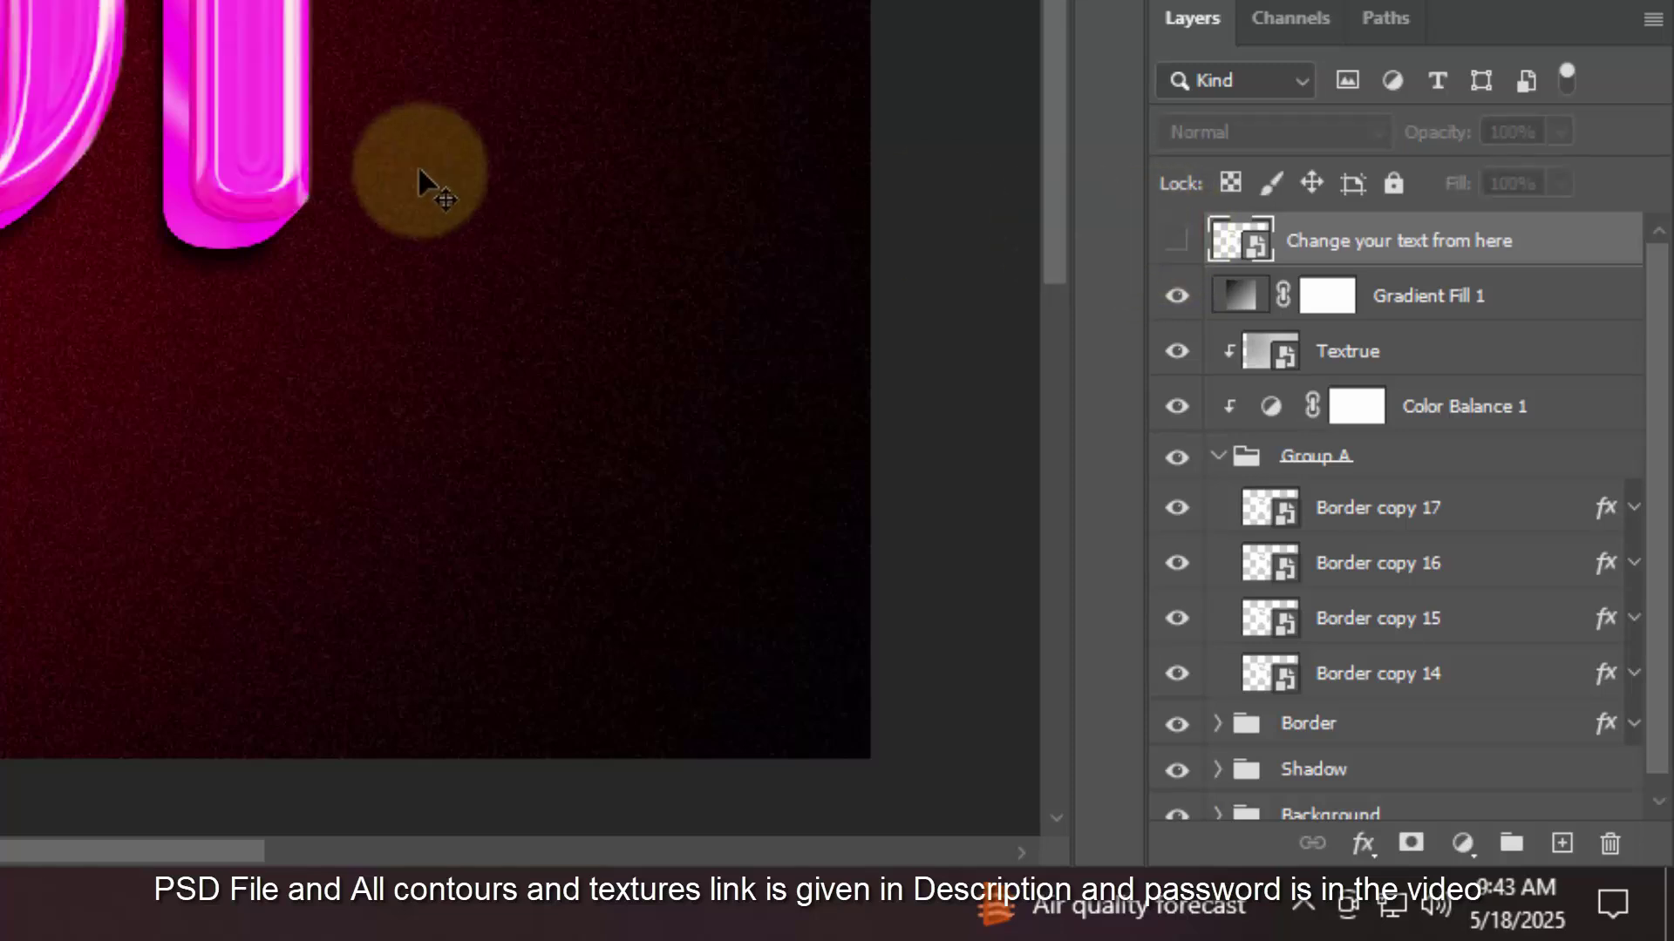
pyautogui.scroll(-1, 411, 176)
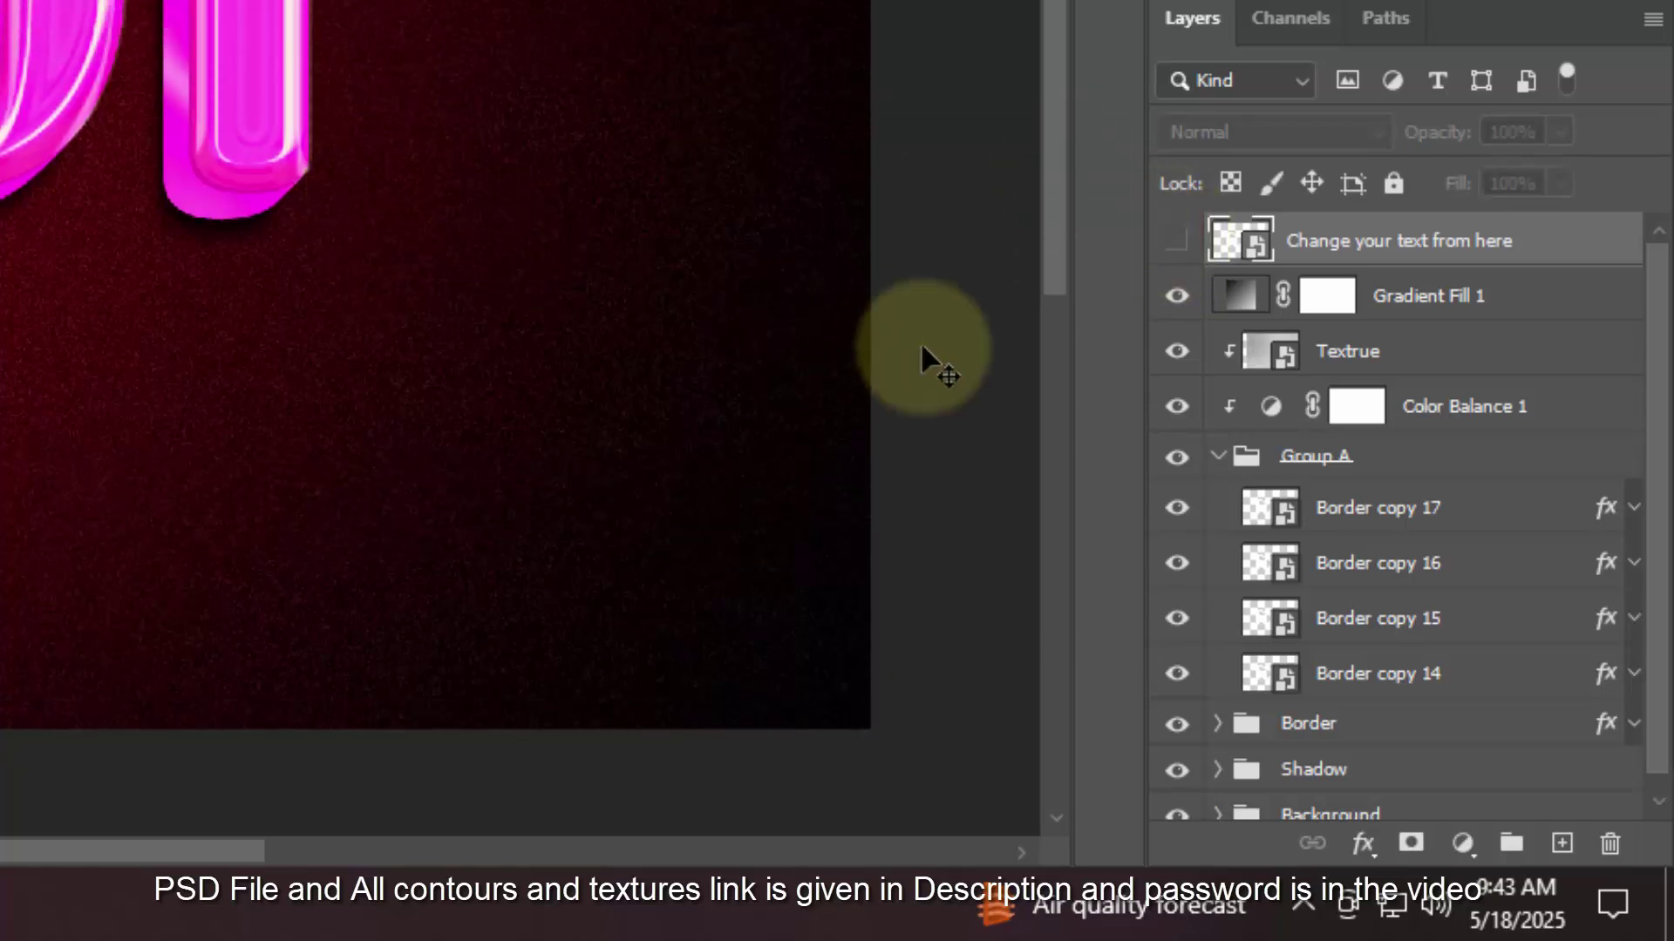
# Collapse Group A, group the layers from Gradient Fill 1 down to the Shadow group, and open the new group's name for editing.
pyautogui.click(1218, 456)
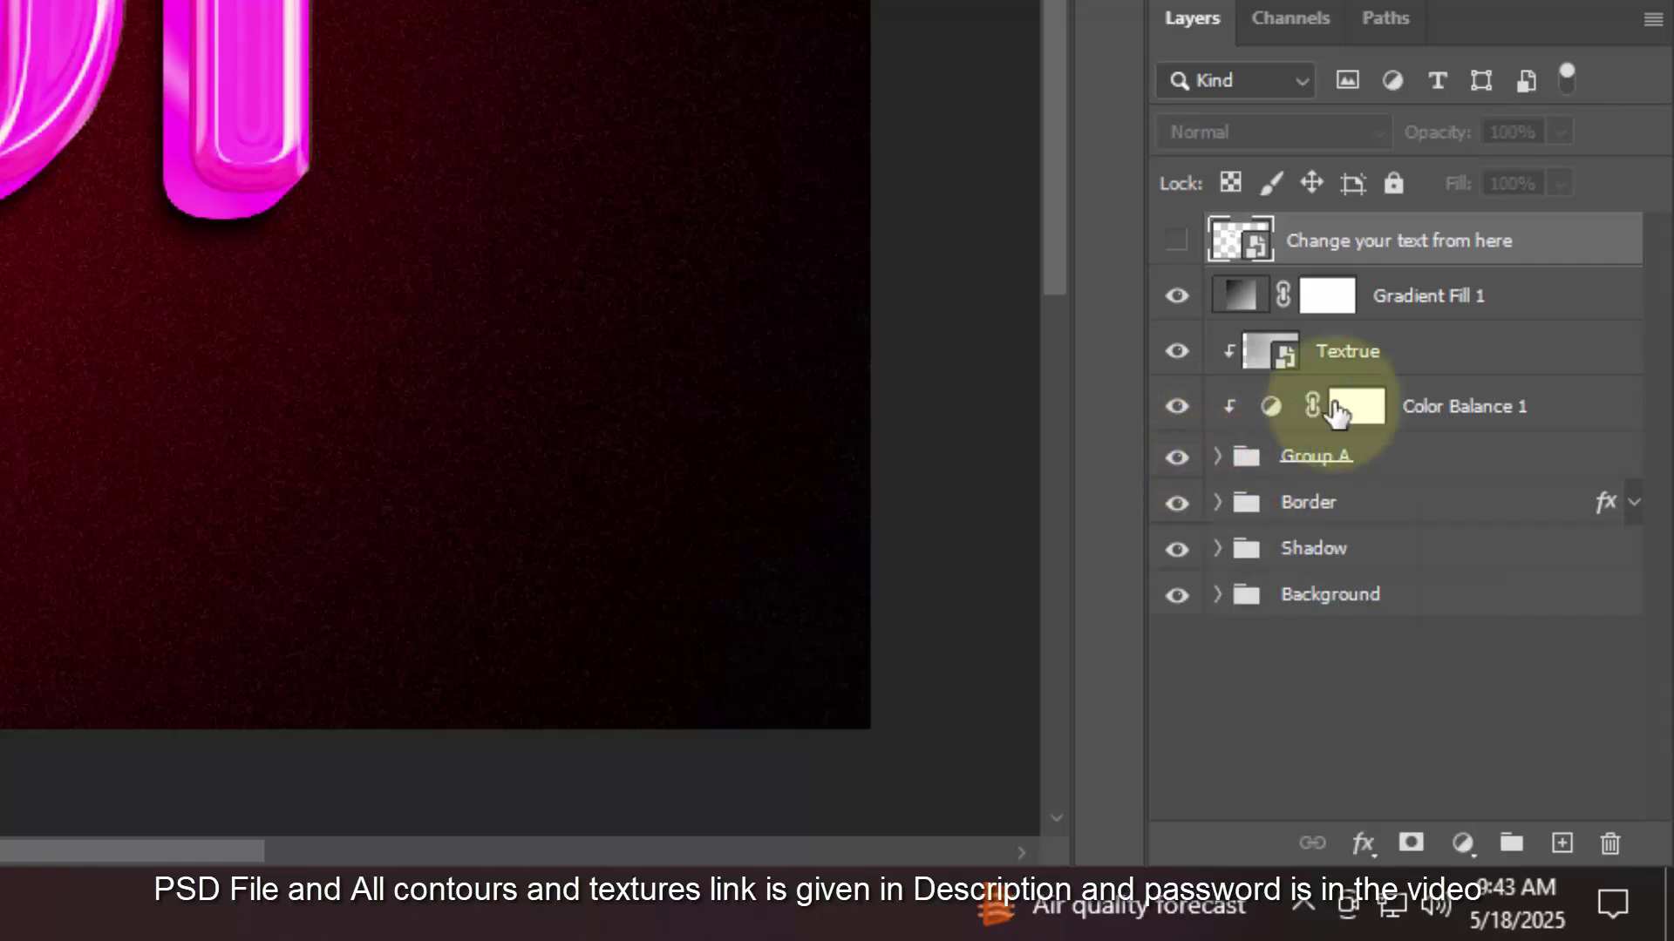
pyautogui.click(1427, 314)
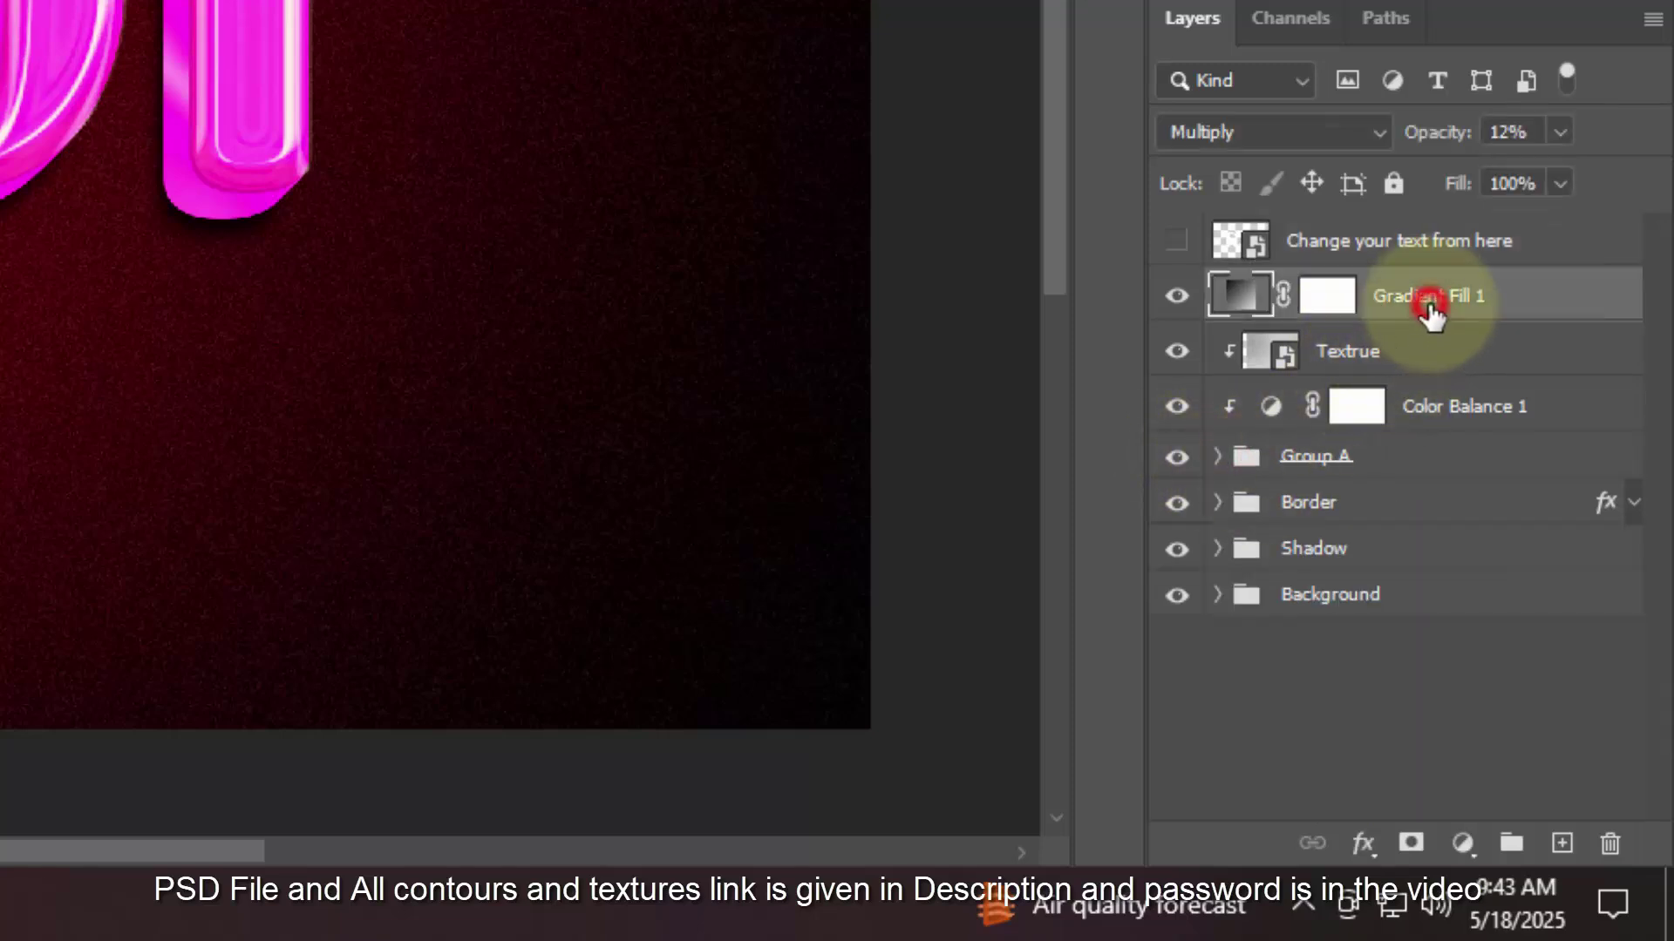
pyautogui.keyDown('shift'); pyautogui.click(1390, 558); pyautogui.keyUp('shift')
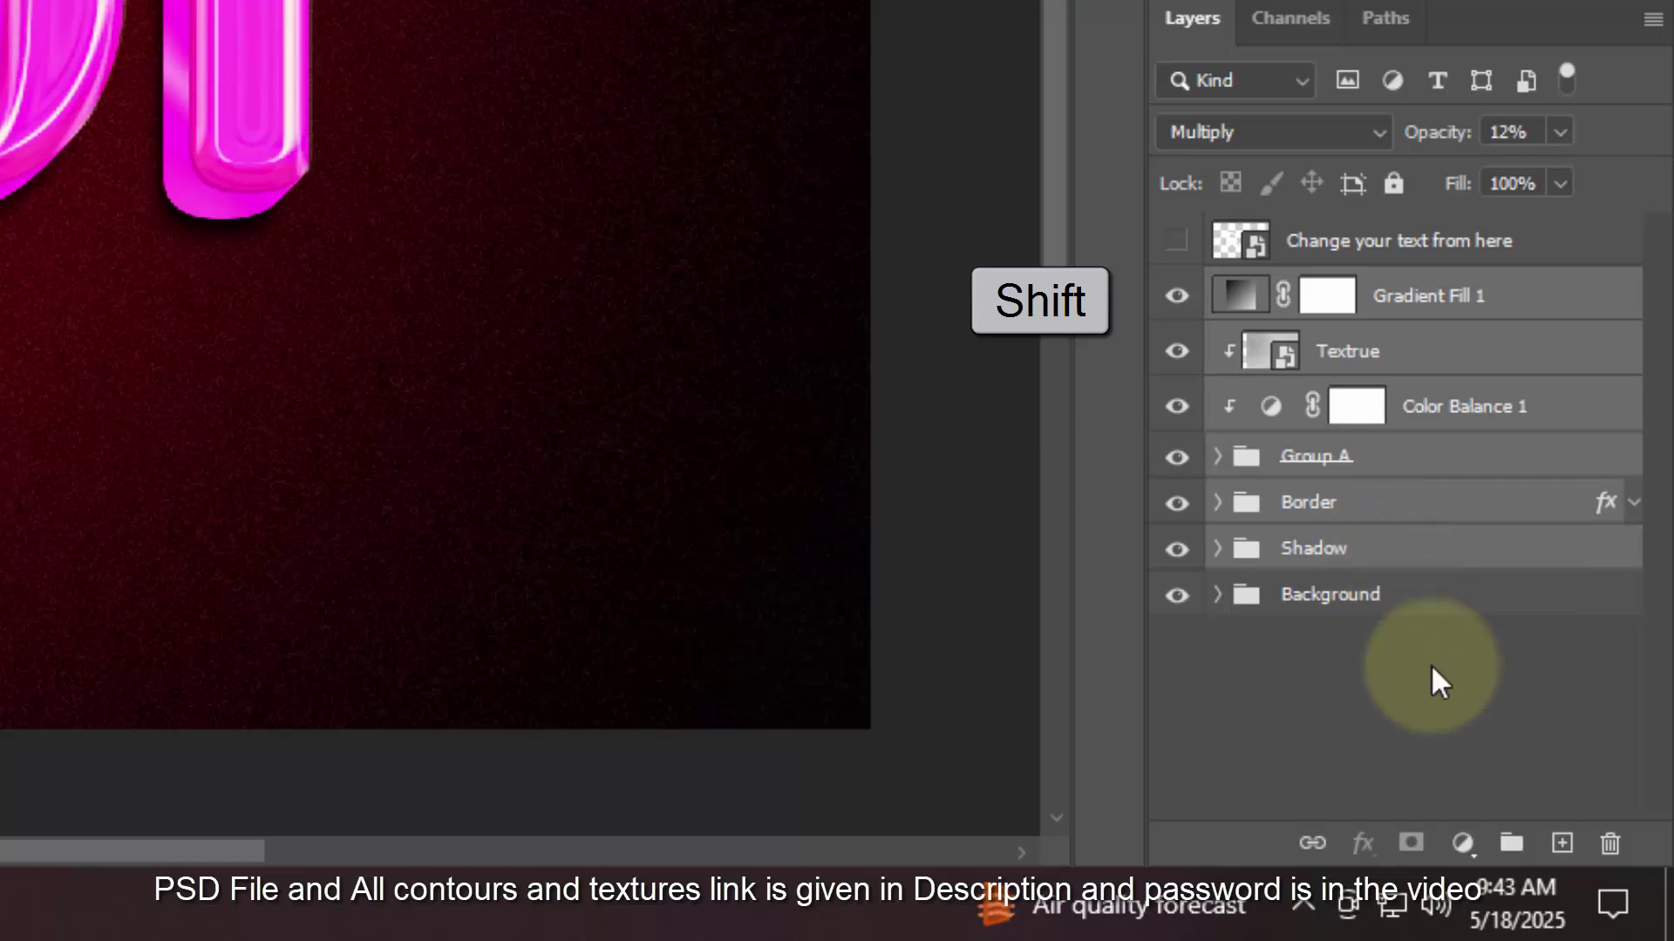
pyautogui.click(1512, 843)
pyautogui.doubleClick(1311, 291)
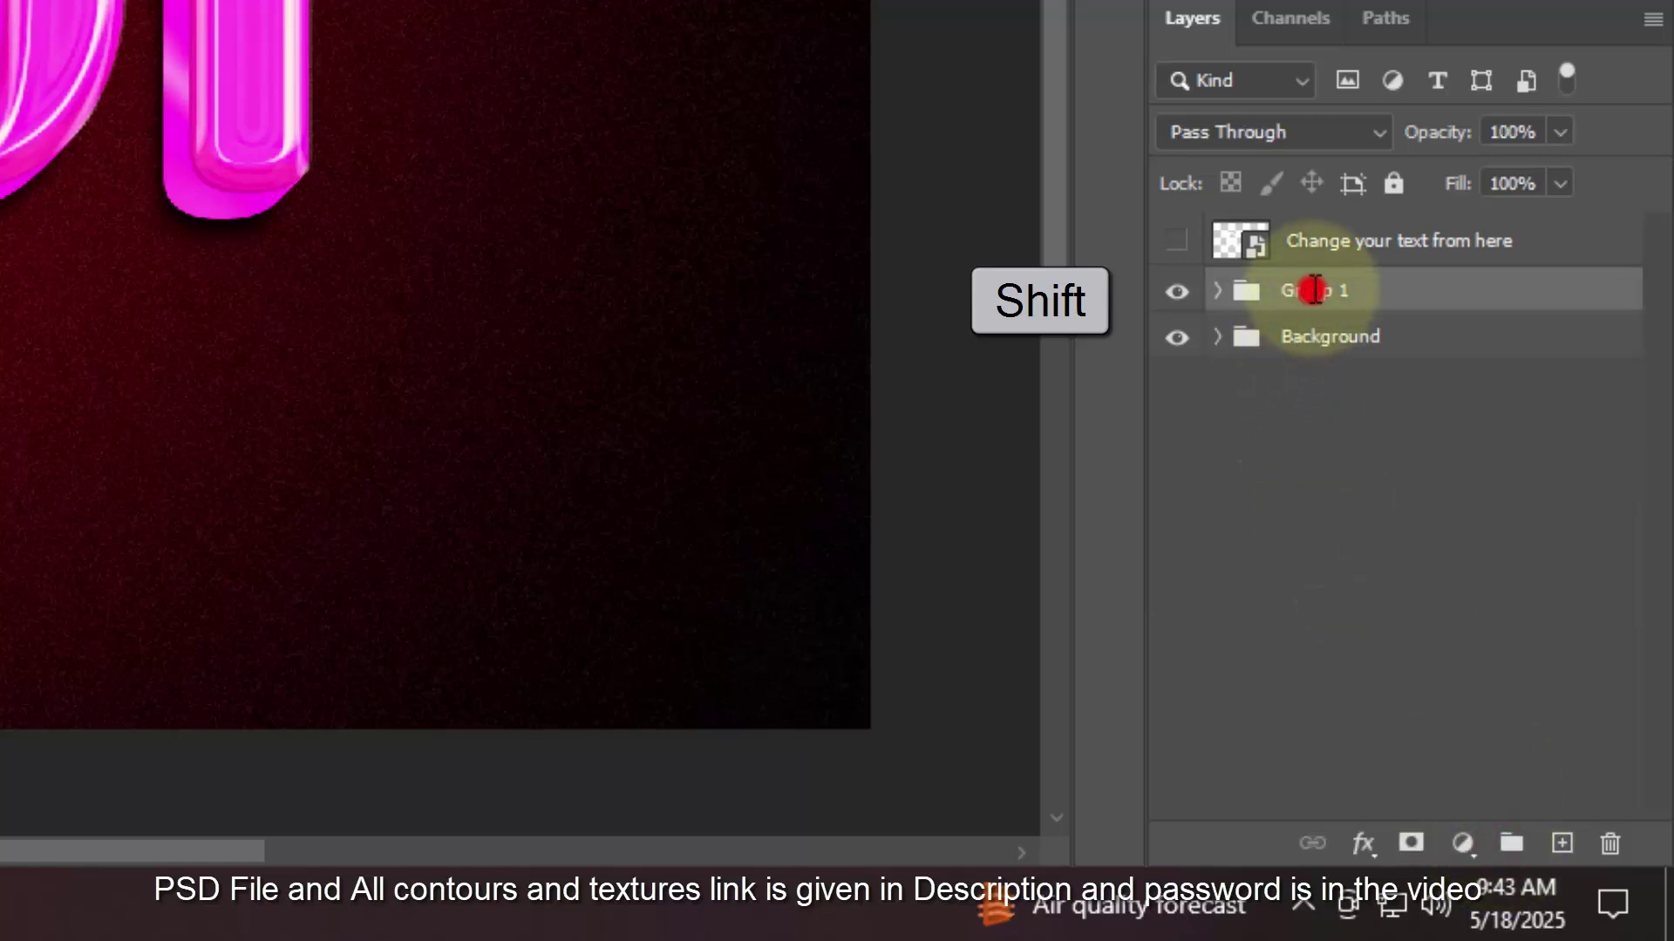